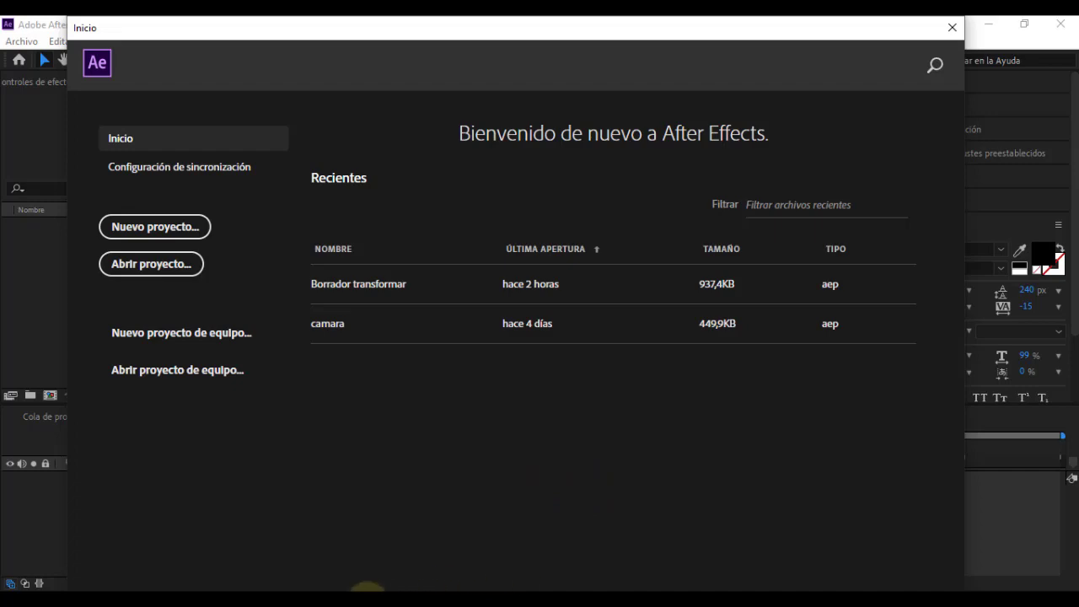
Watch the Lección 11 Transformar demo video, close it, and start a new project.
left_click(363, 590)
double_click(605, 151)
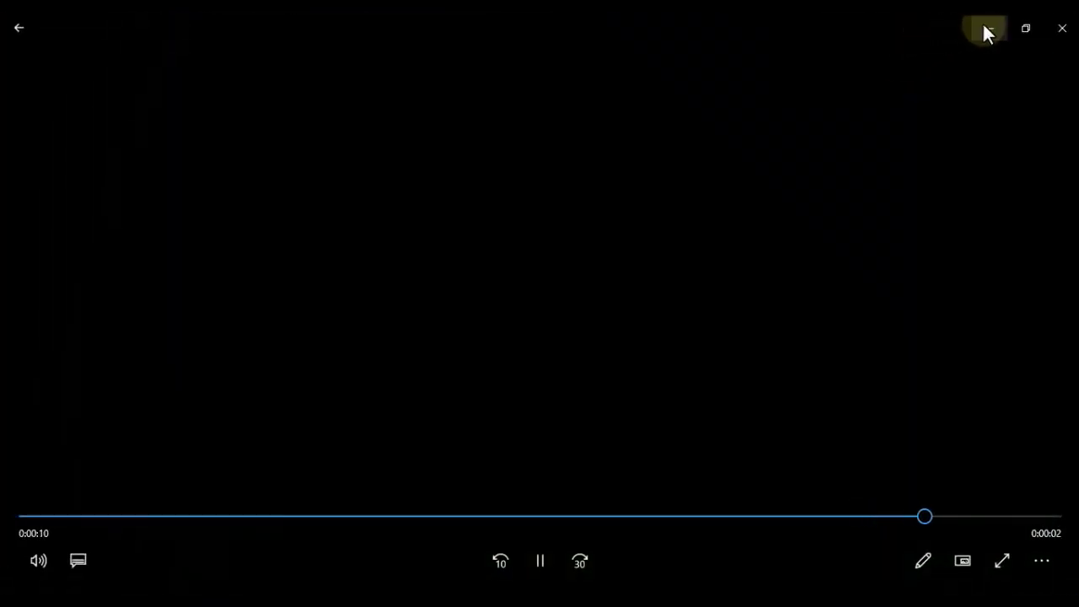
left_click(986, 28)
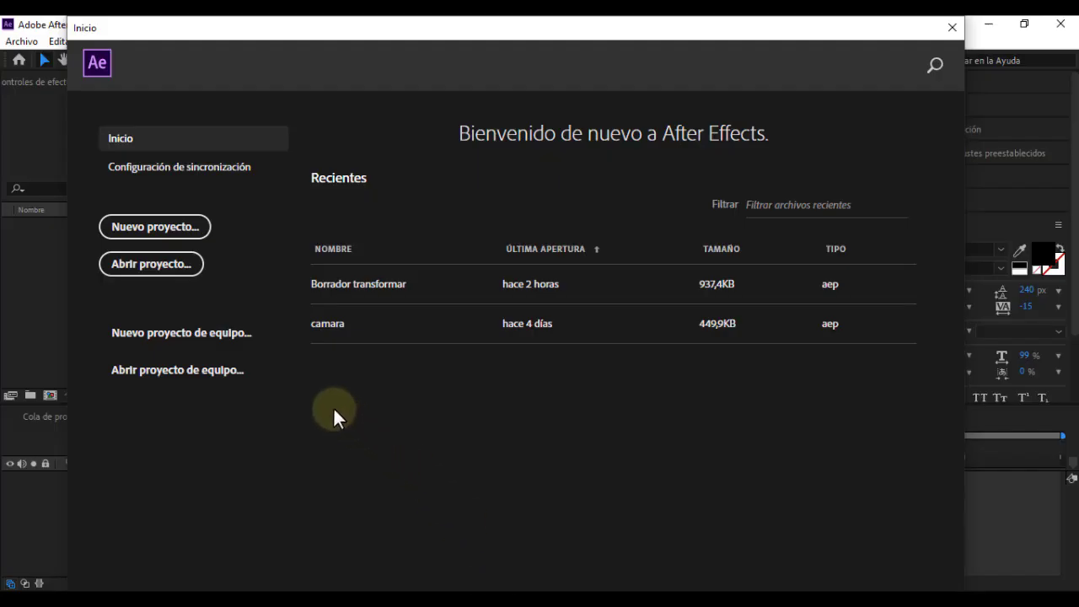
left_click(175, 240)
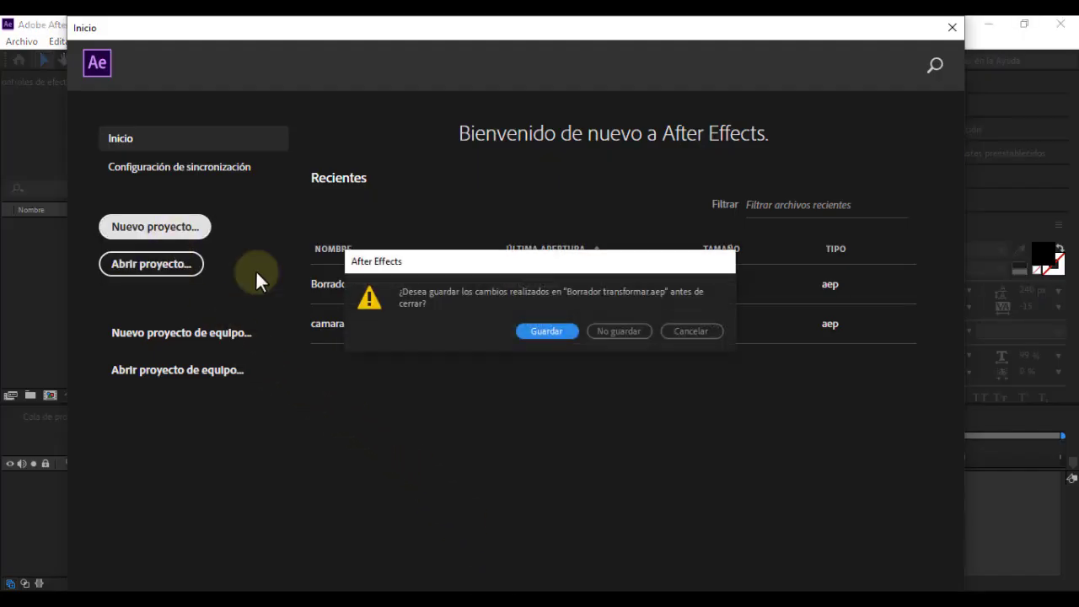
Discard changes to the old project and start a new 800 x 800 px composition.
left_click(598, 333)
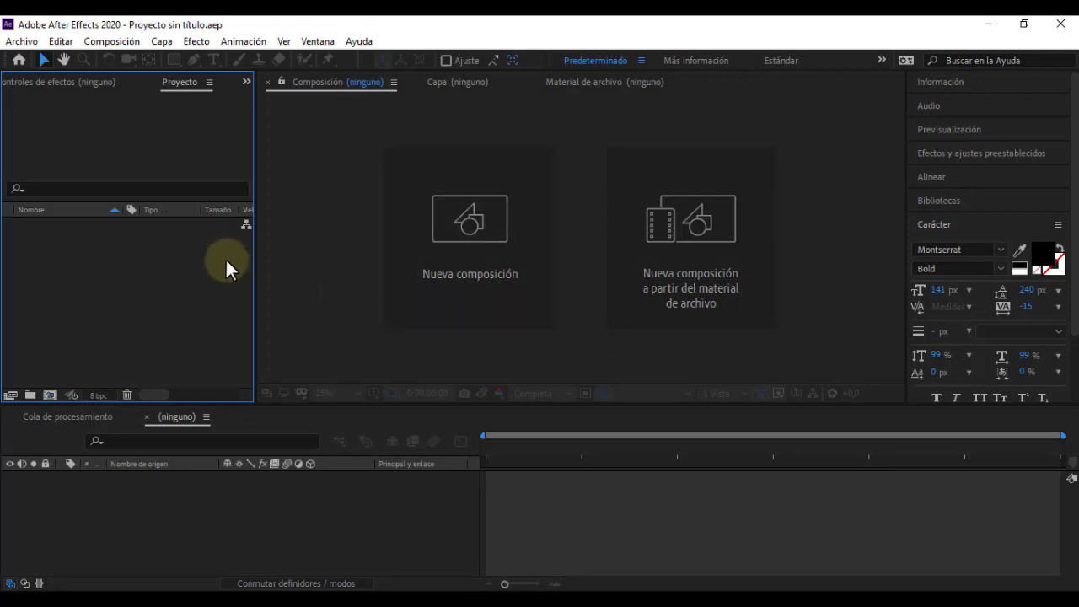
left_click(431, 274)
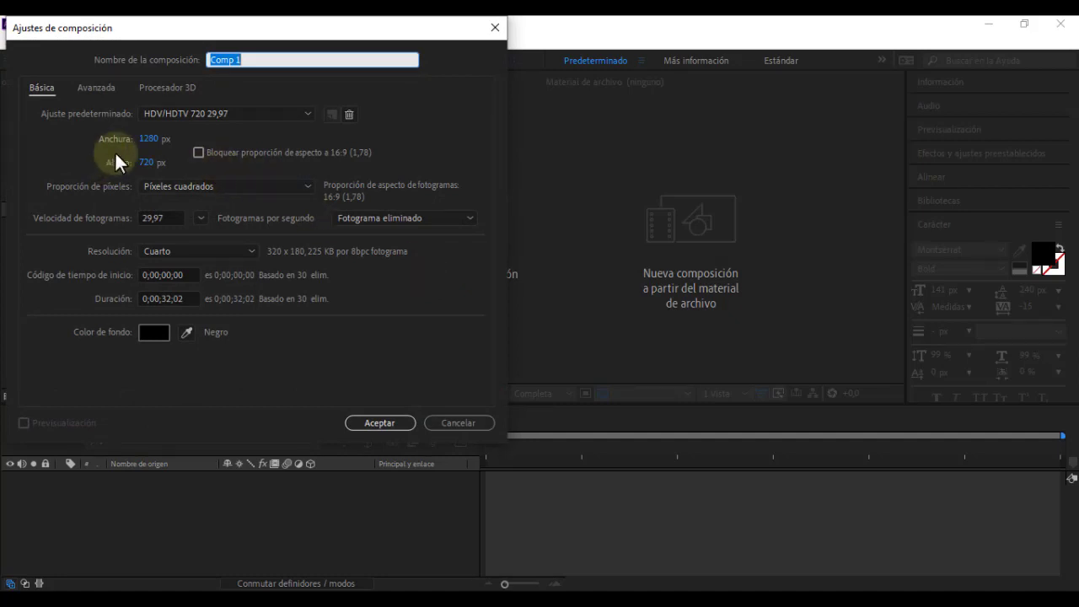
left_click(149, 140)
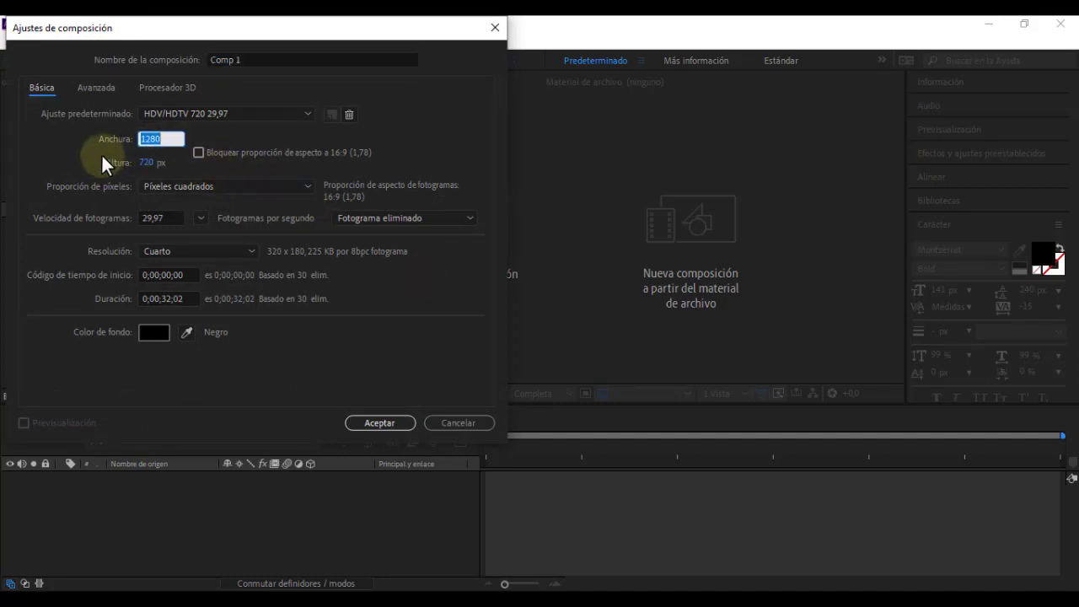
type("80")
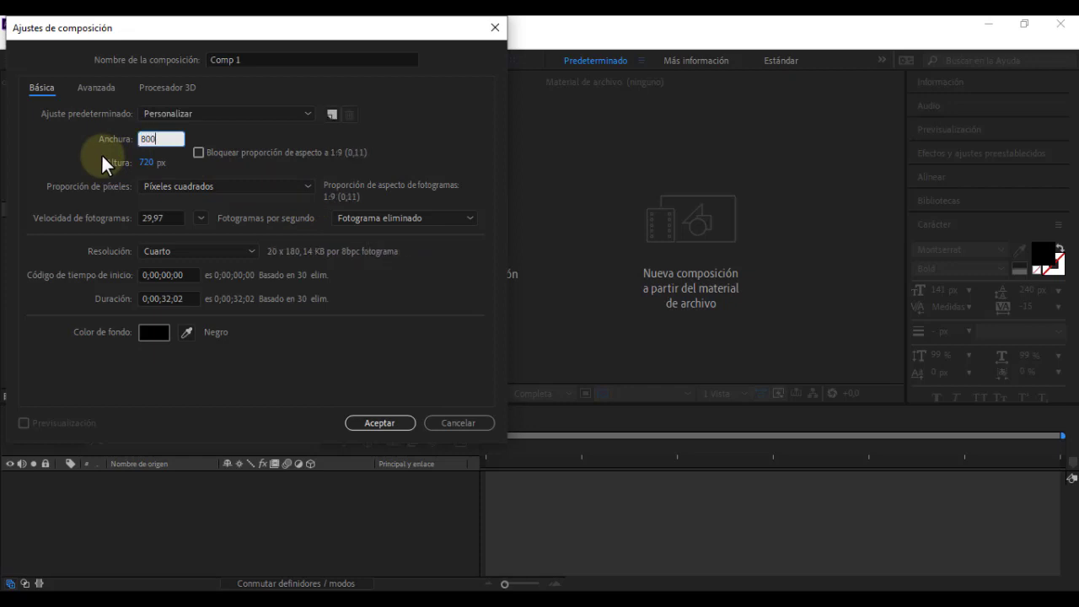
type("0")
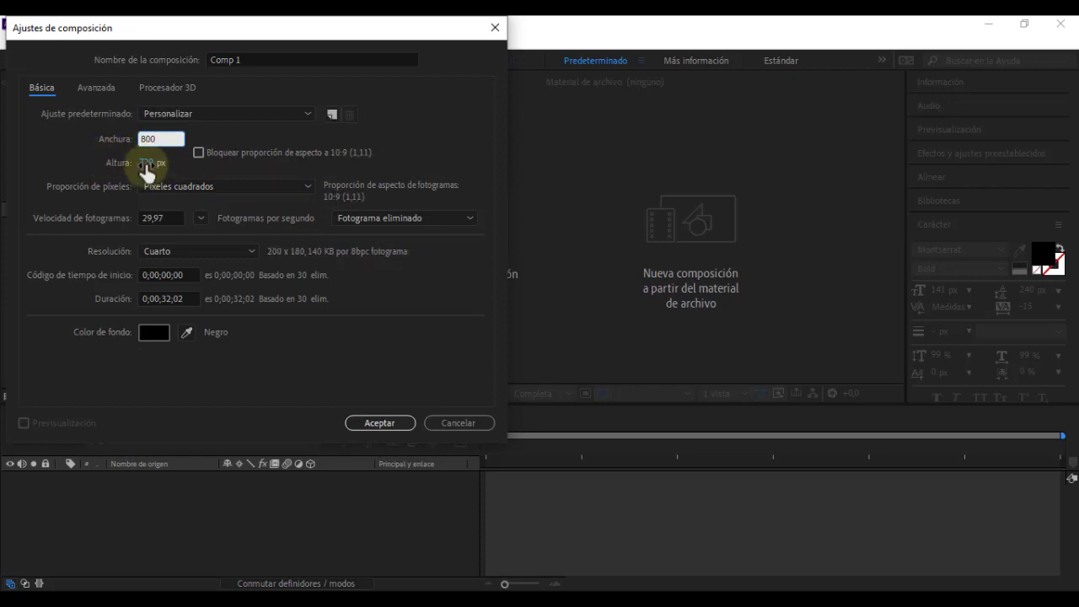
left_click(147, 162)
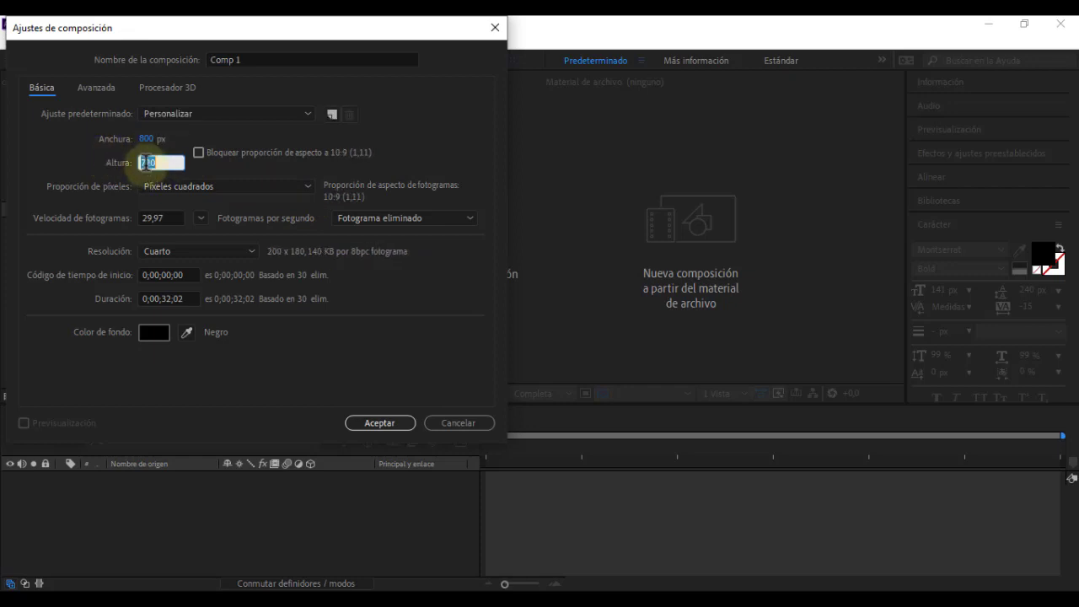
type("800")
left_click(73, 154)
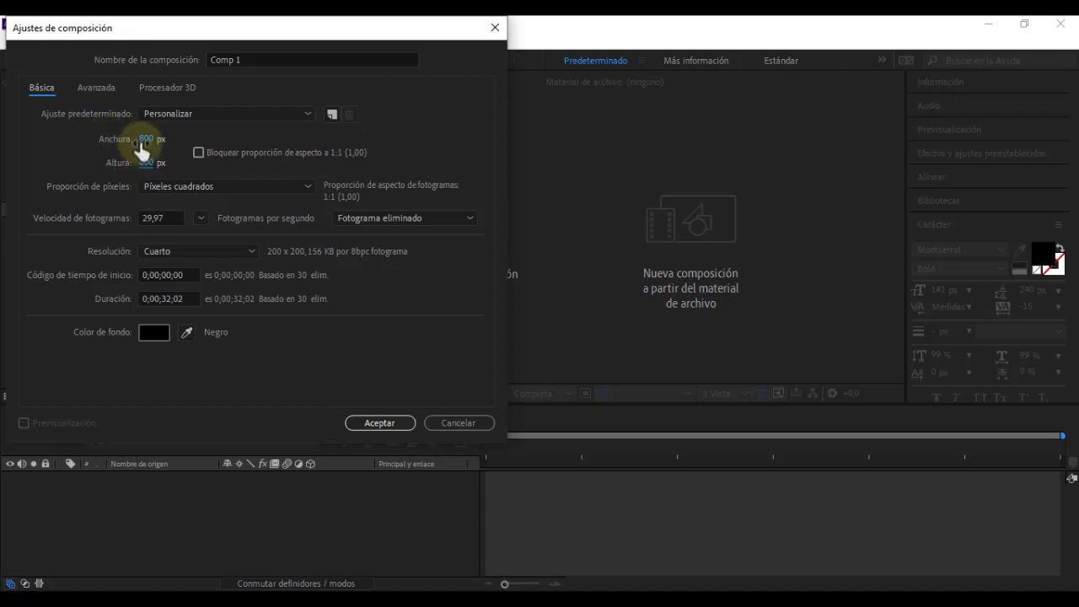
Name the composition Mariposa, set resolution to Completa, and confirm the settings.
left_click(146, 163)
left_click(256, 62)
left_click_drag(254, 65, 167, 55)
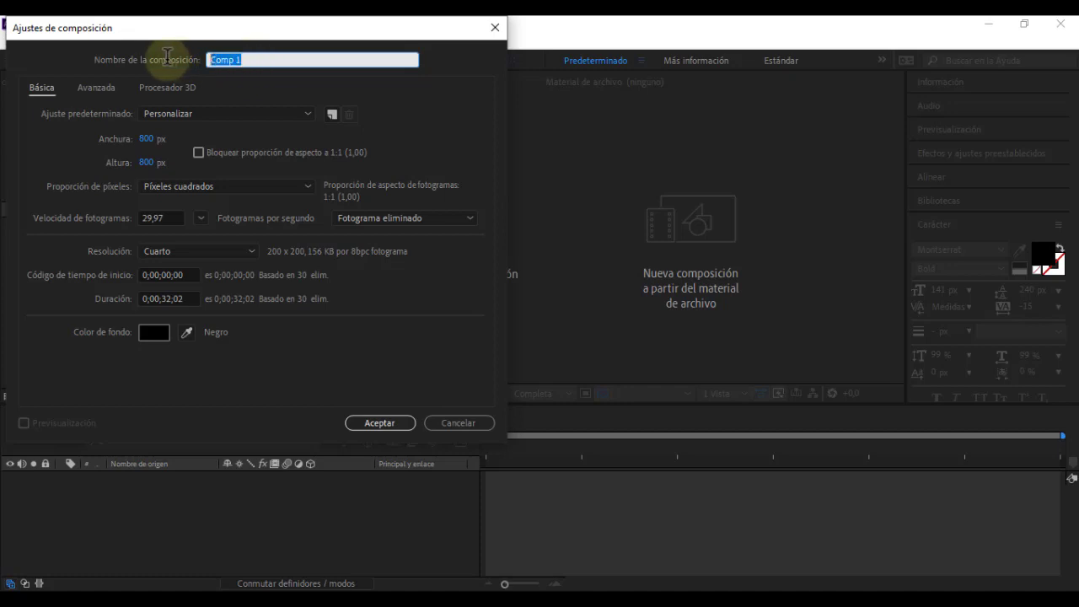
key("BackSpace")
type("Maripo")
type("sa")
left_click(413, 118)
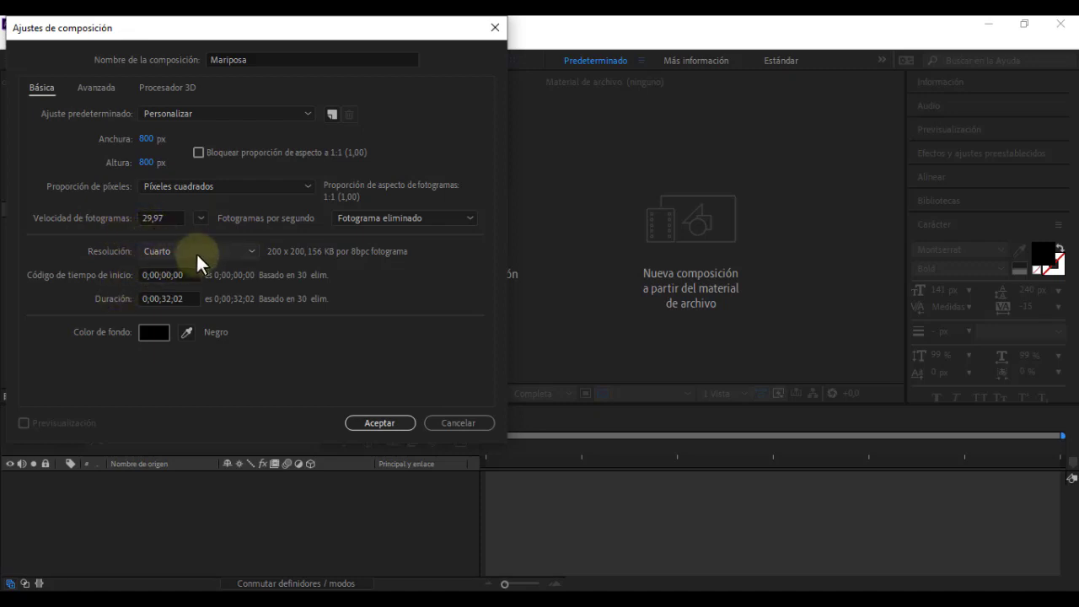
left_click(196, 252)
left_click(196, 270)
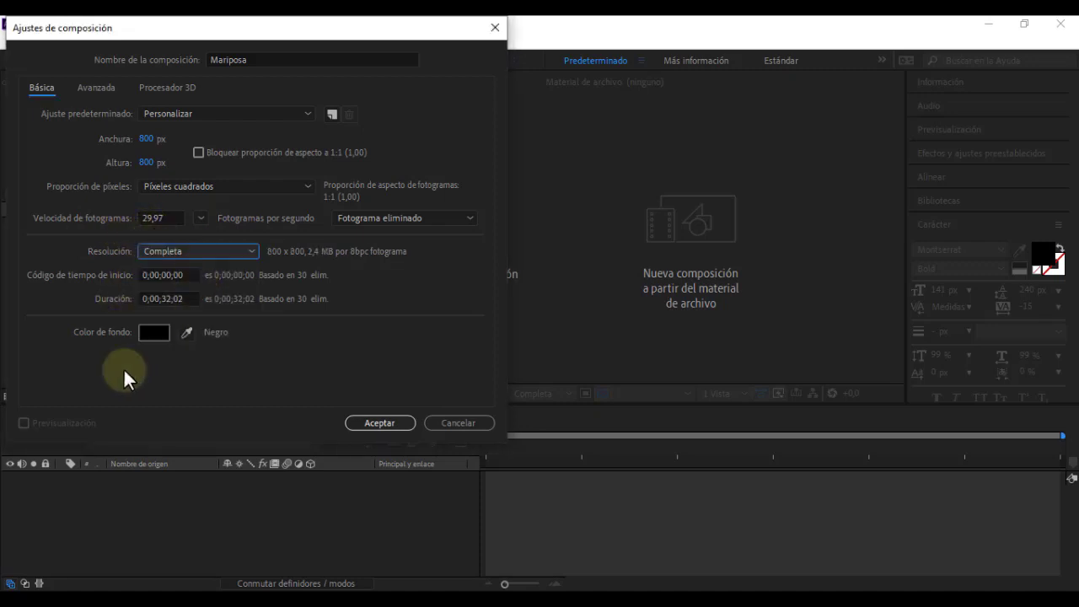
left_click(367, 422)
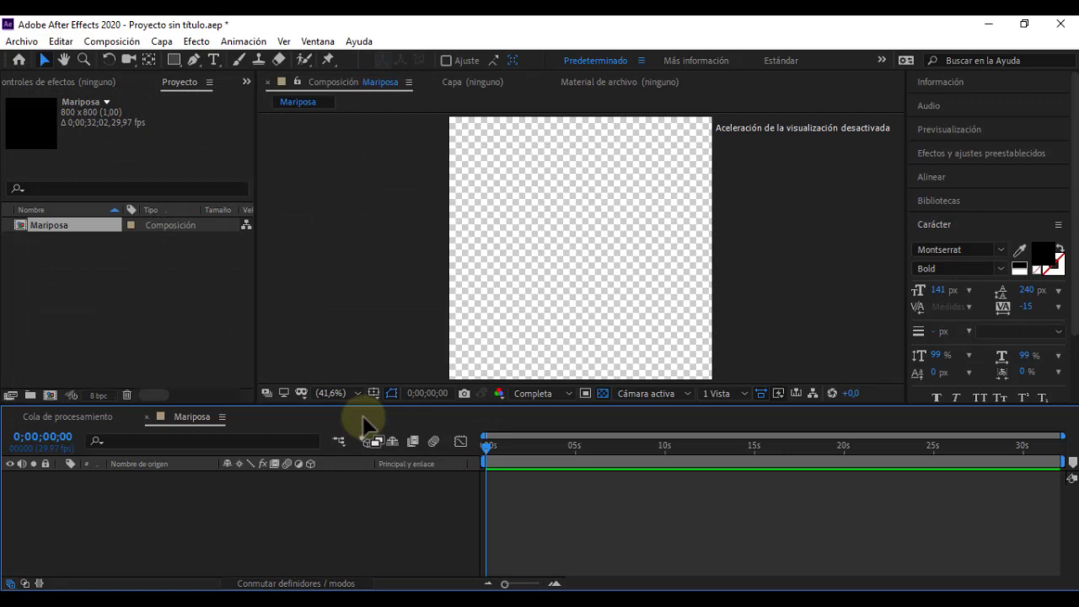
Import Carro, Logo completo blanco and mariposa-png-7 PNGs, then select mariposa-png-7.png.
right_click(72, 285)
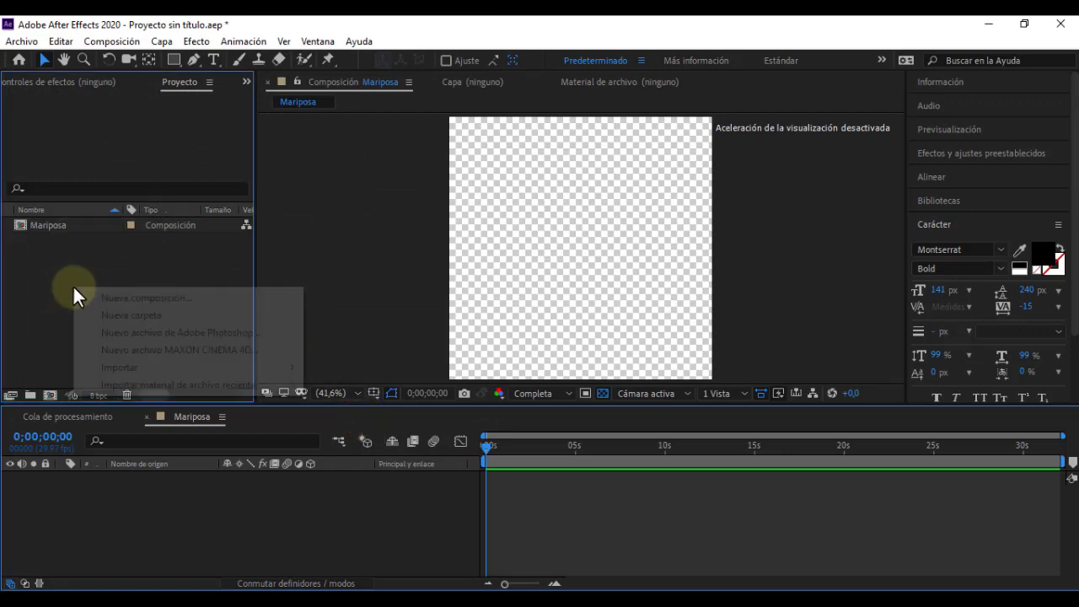
mouse_move(128, 368)
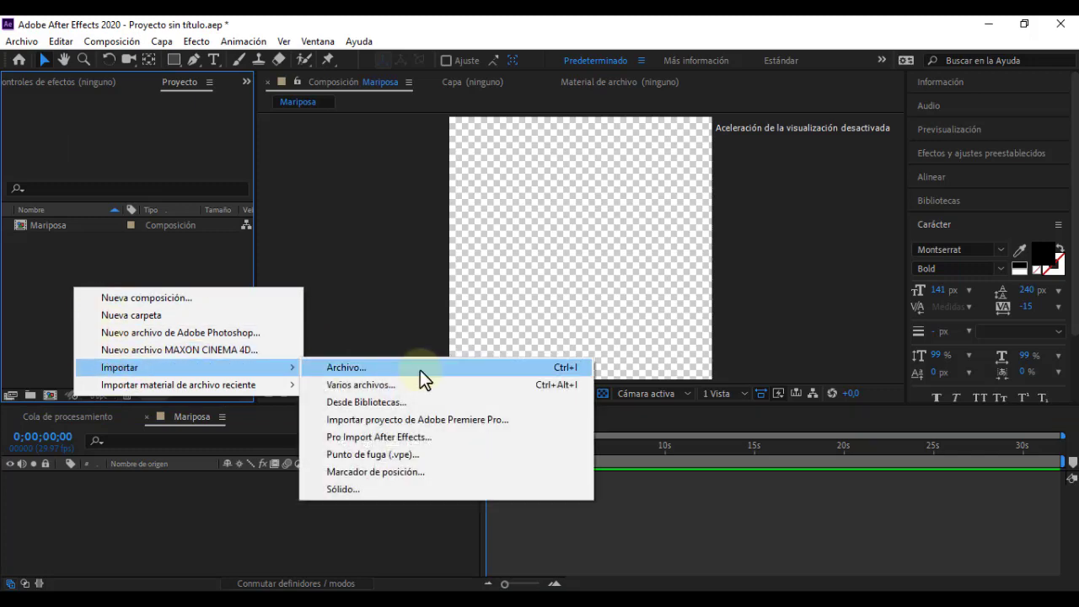
left_click(420, 369)
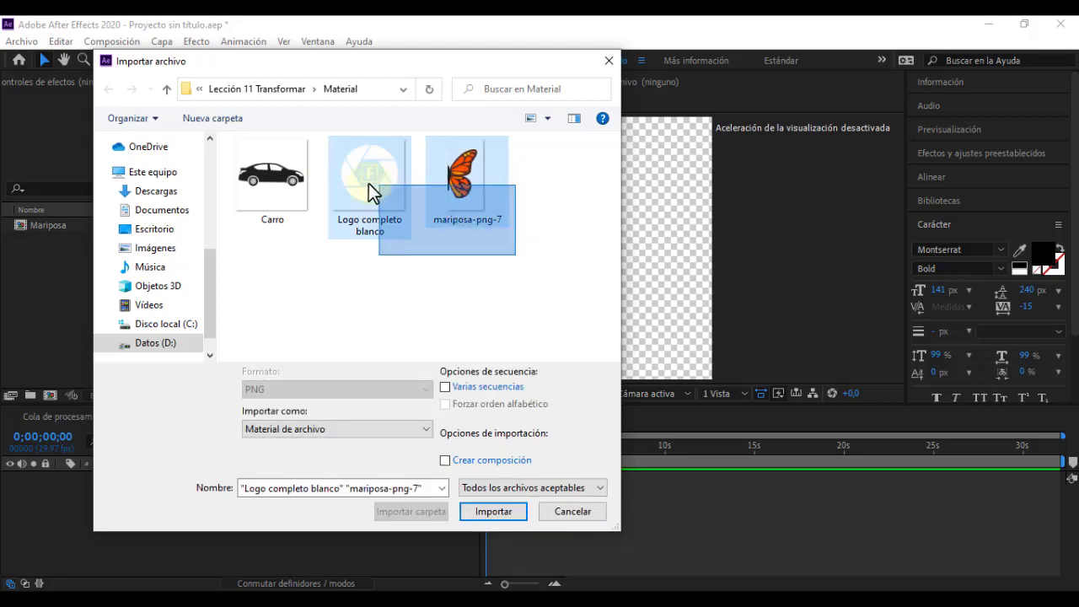
left_click_drag(514, 255, 233, 141)
left_click(500, 512)
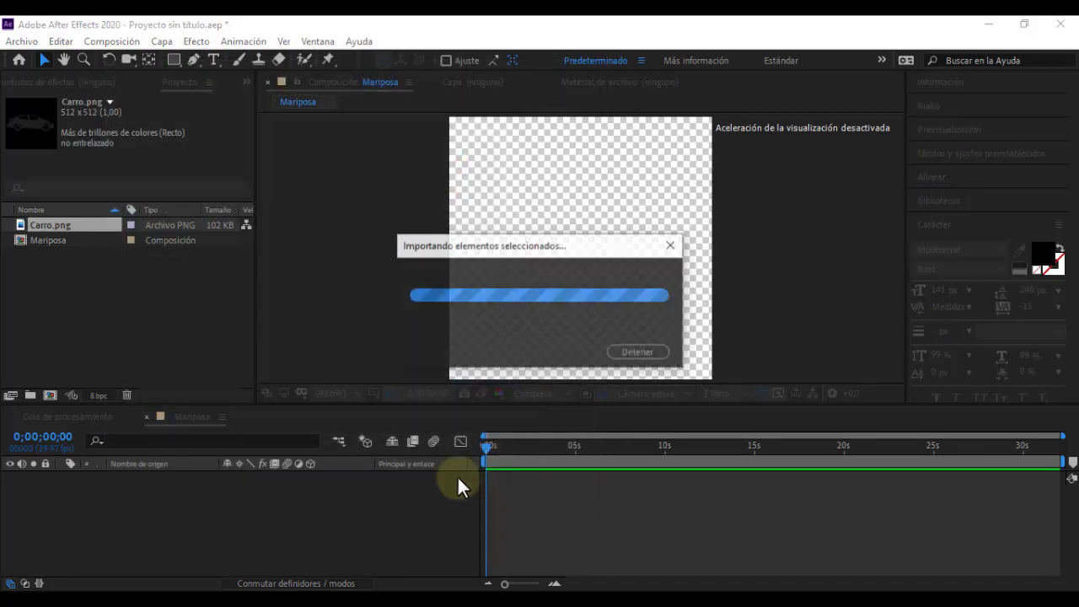
left_click(137, 329)
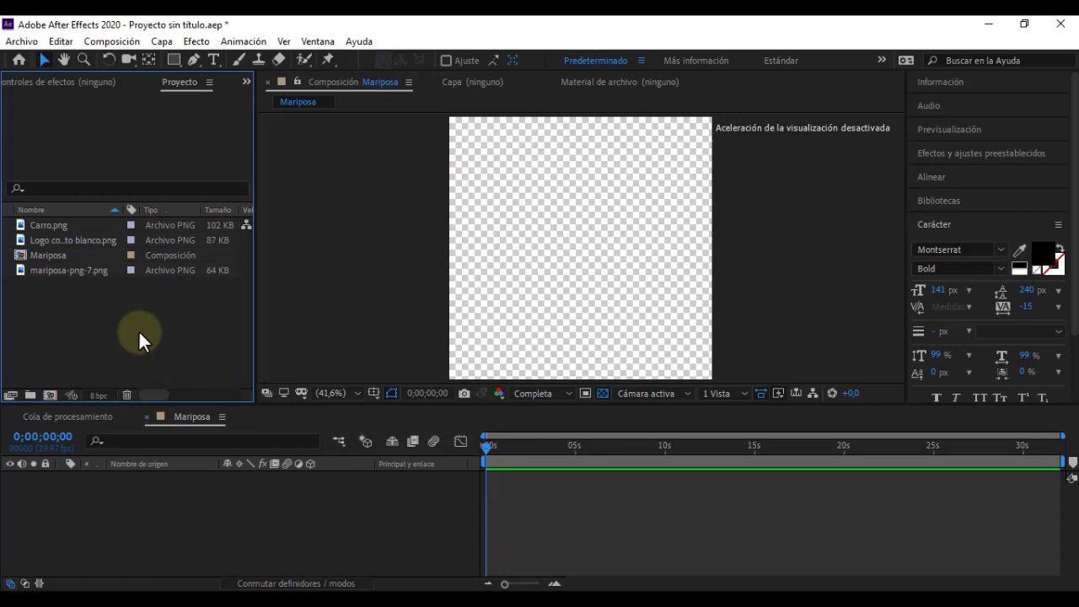
left_click(87, 272)
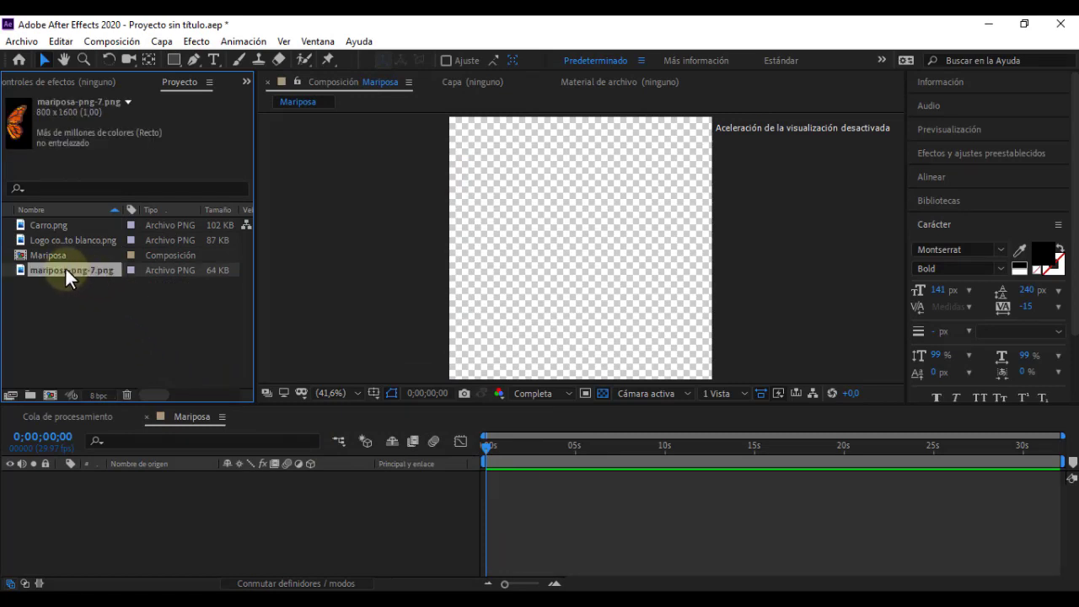
Place mariposa-png-7.png in Mariposa, scale it to 55%, and shift it right to centre the body.
left_click_drag(66, 269, 593, 250)
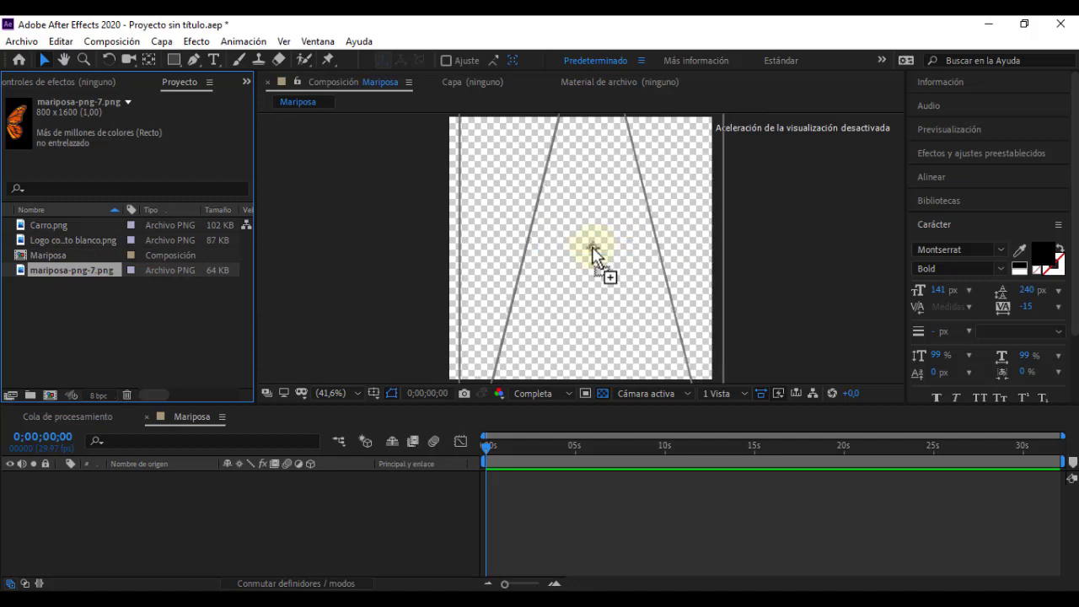
left_click_drag(592, 250, 592, 247)
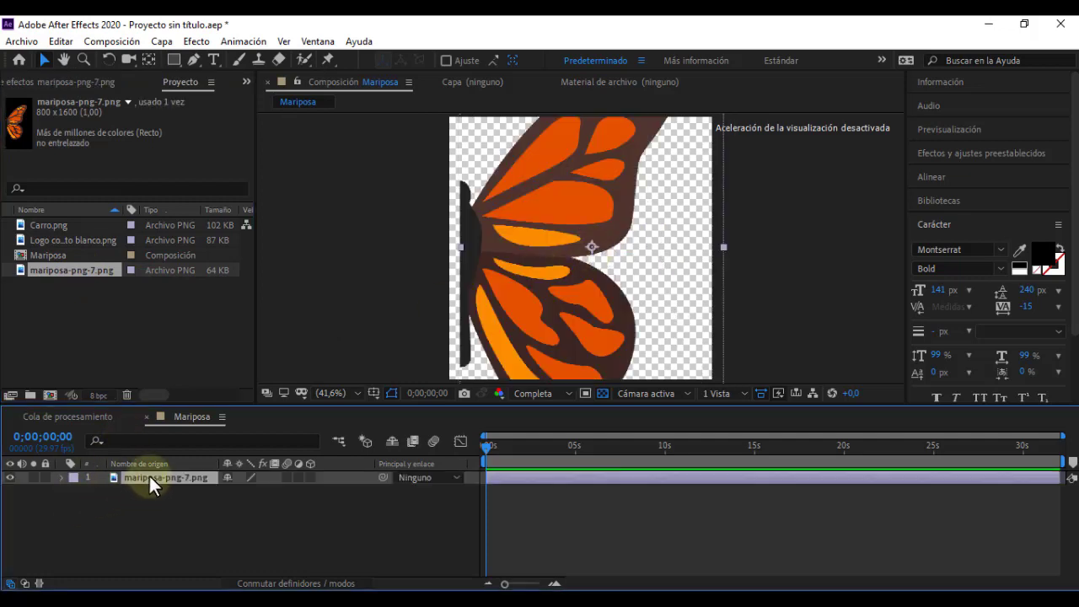
key("s")
left_click_drag(268, 490, 238, 493)
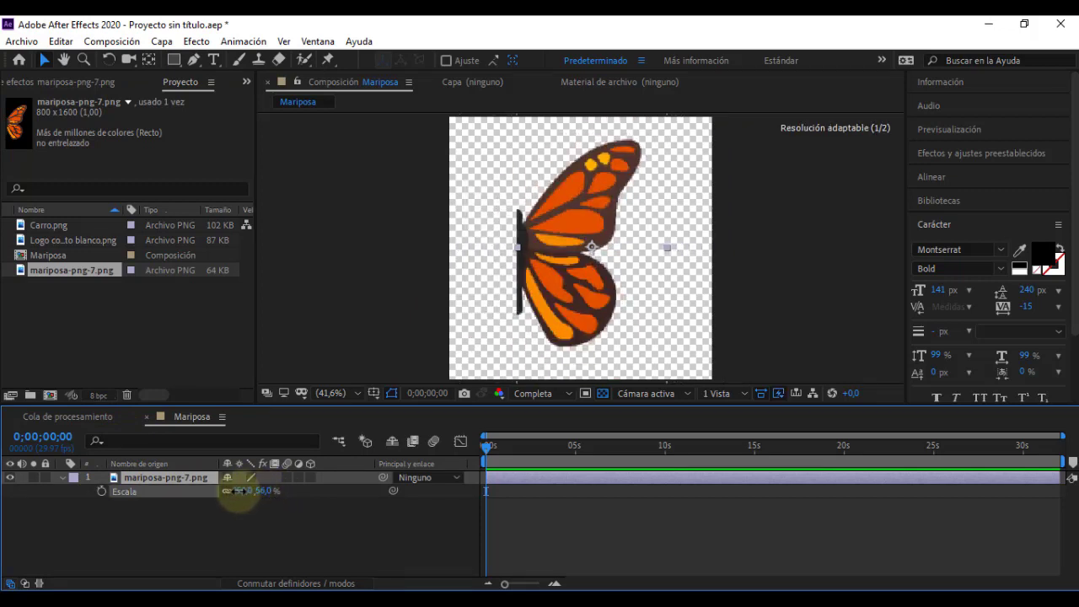
left_click_drag(563, 327, 633, 316)
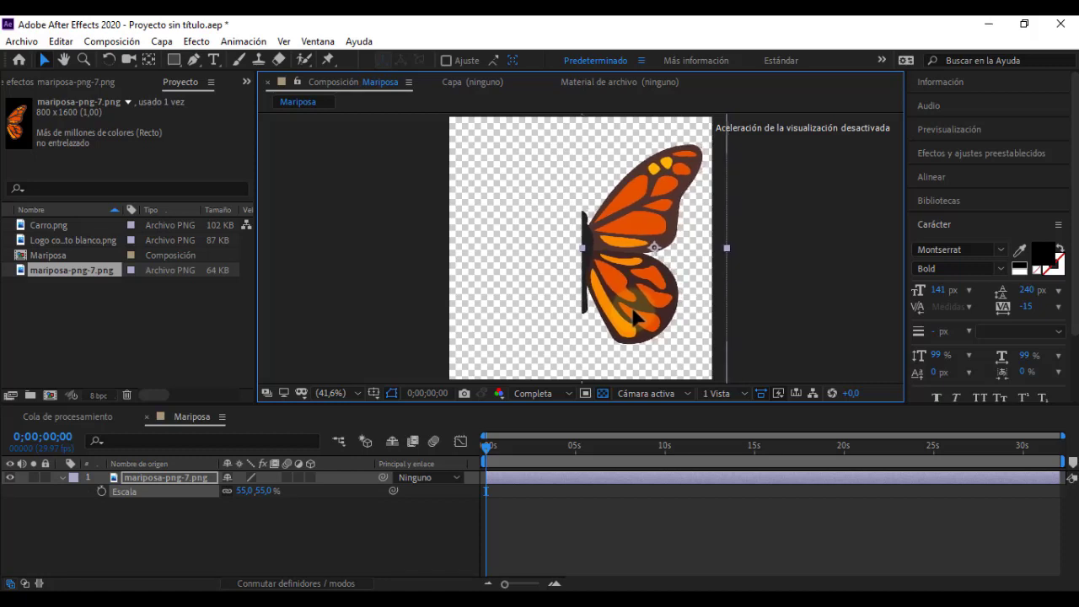
left_click(379, 508)
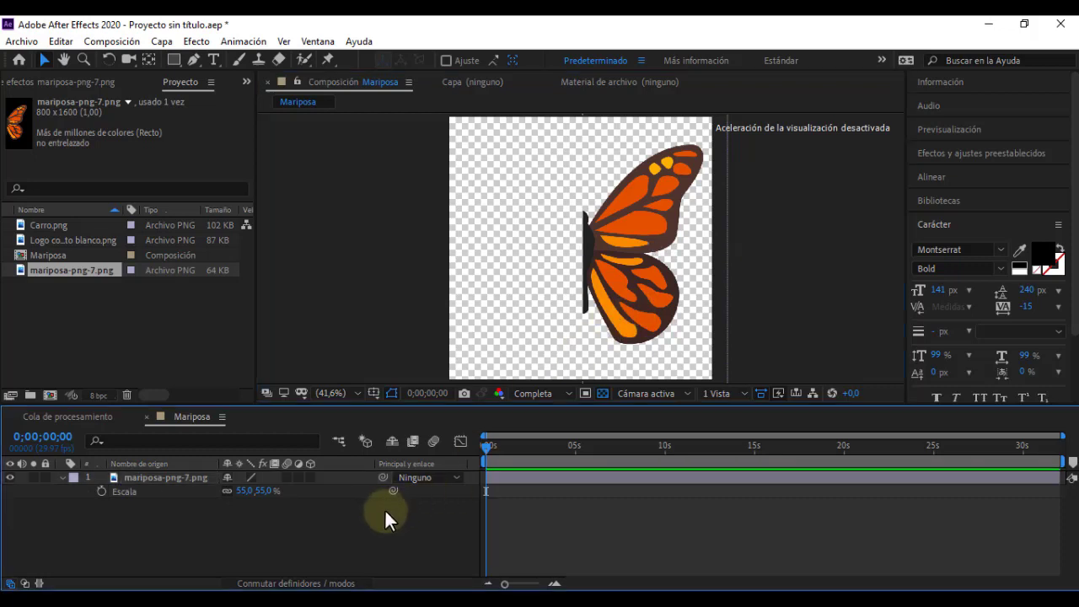
left_click(62, 477)
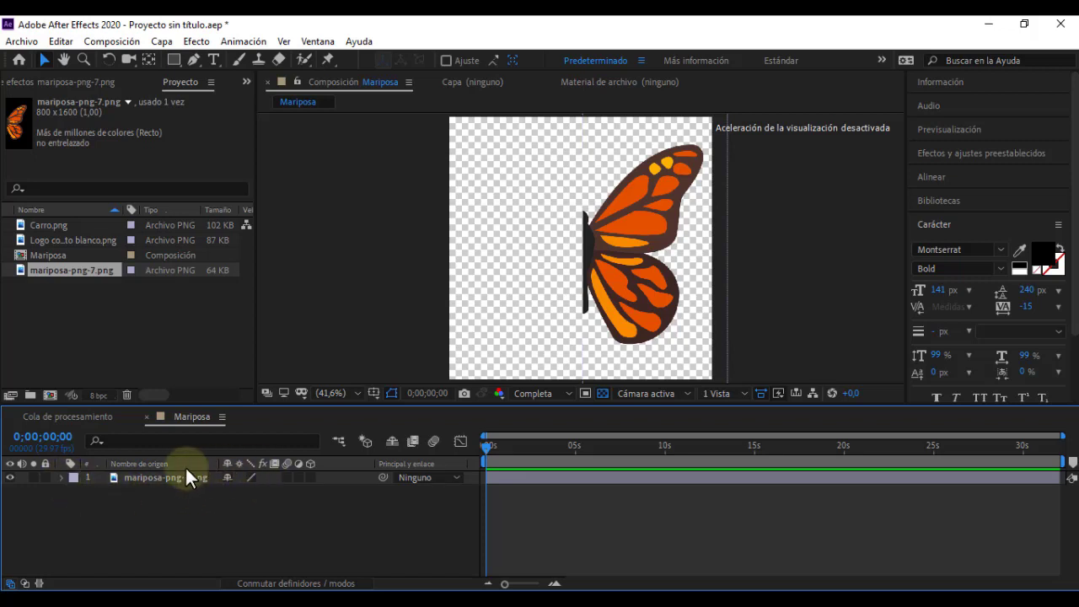
left_click(167, 476)
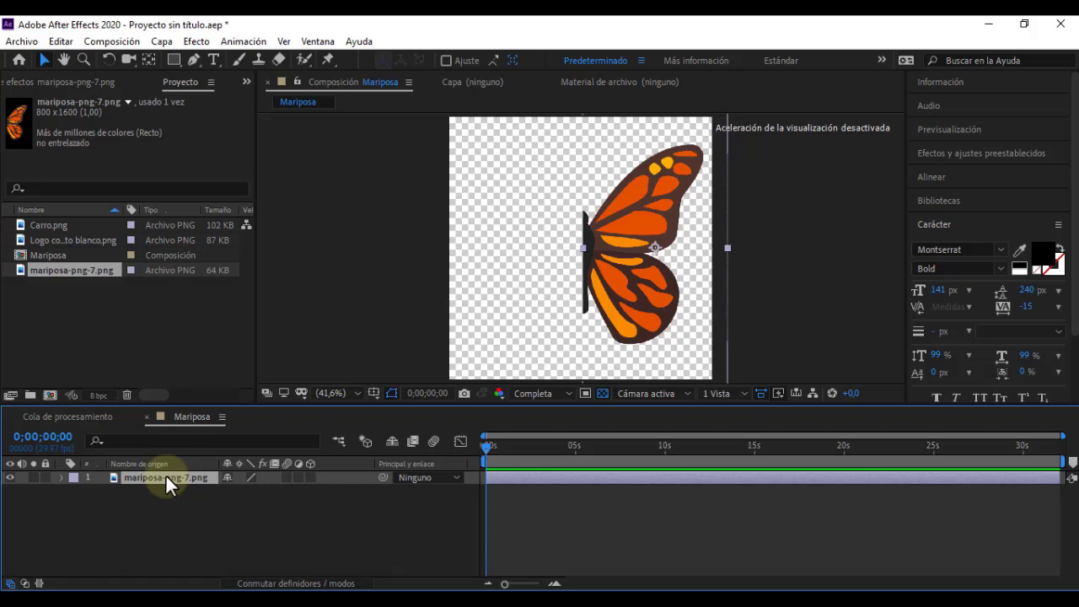
left_click(165, 490)
left_click(165, 475)
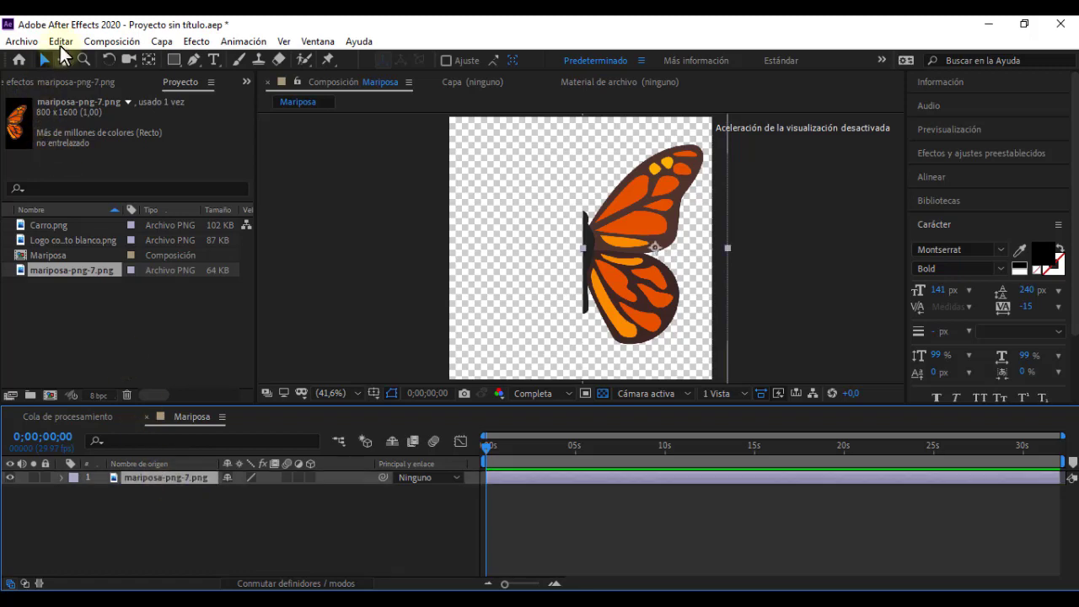
Duplicate the mariposa-png-7.png wing layer with Editar > Duplicar.
left_click(61, 41)
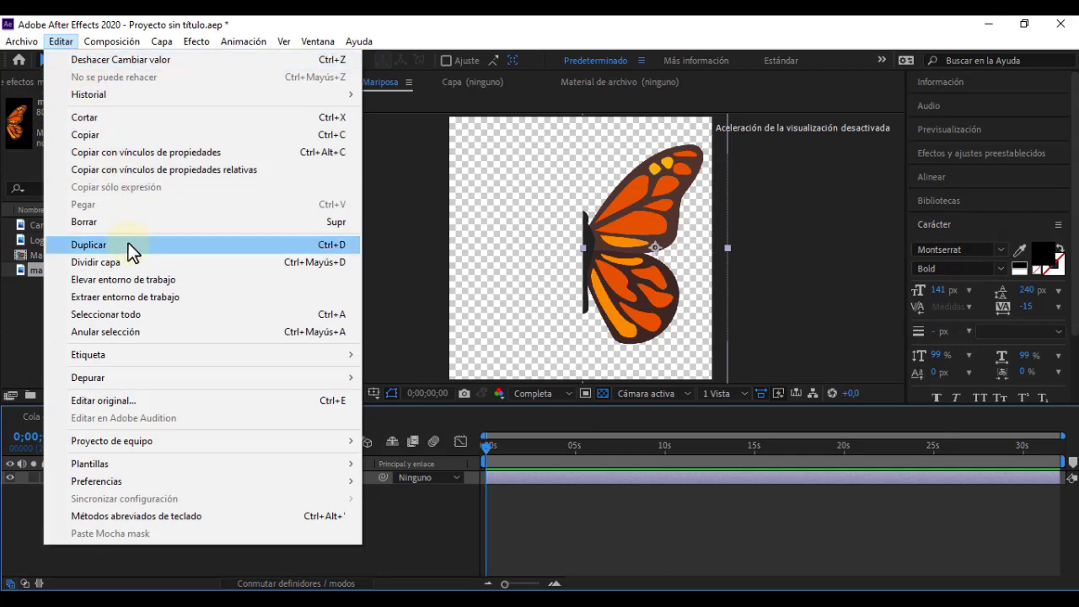
left_click(325, 508)
left_click(174, 477)
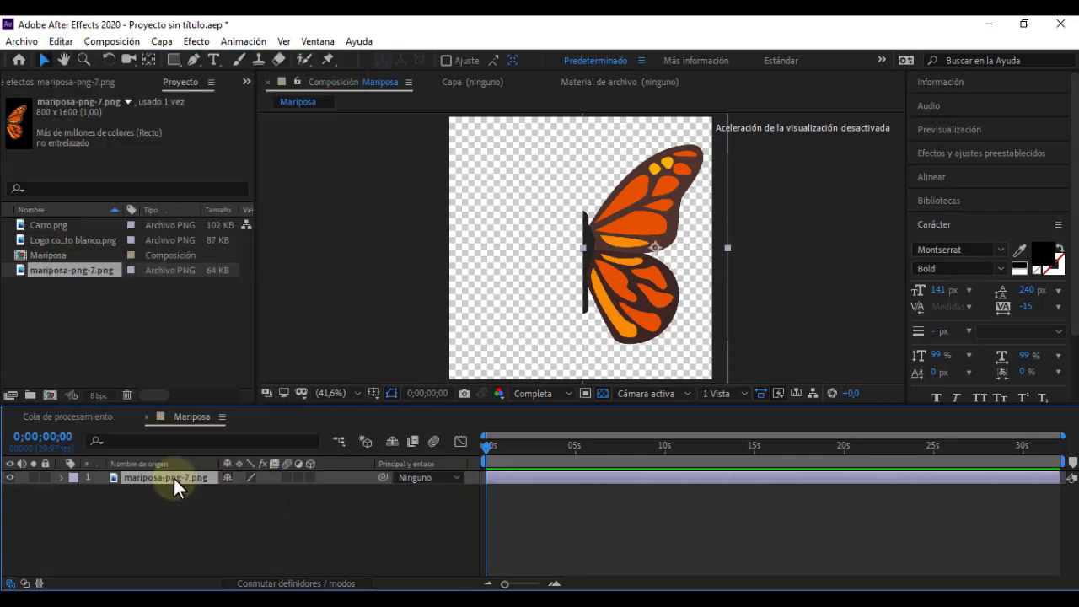
left_click(61, 41)
left_click(129, 240)
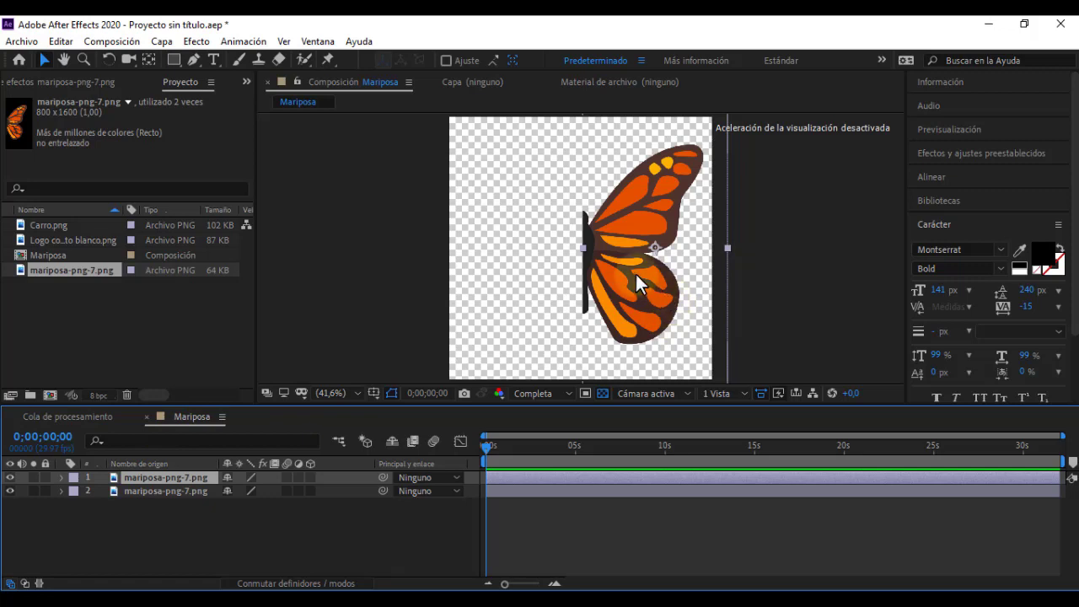
Move the duplicate wing left beside the original and select it.
left_click_drag(620, 272, 502, 278)
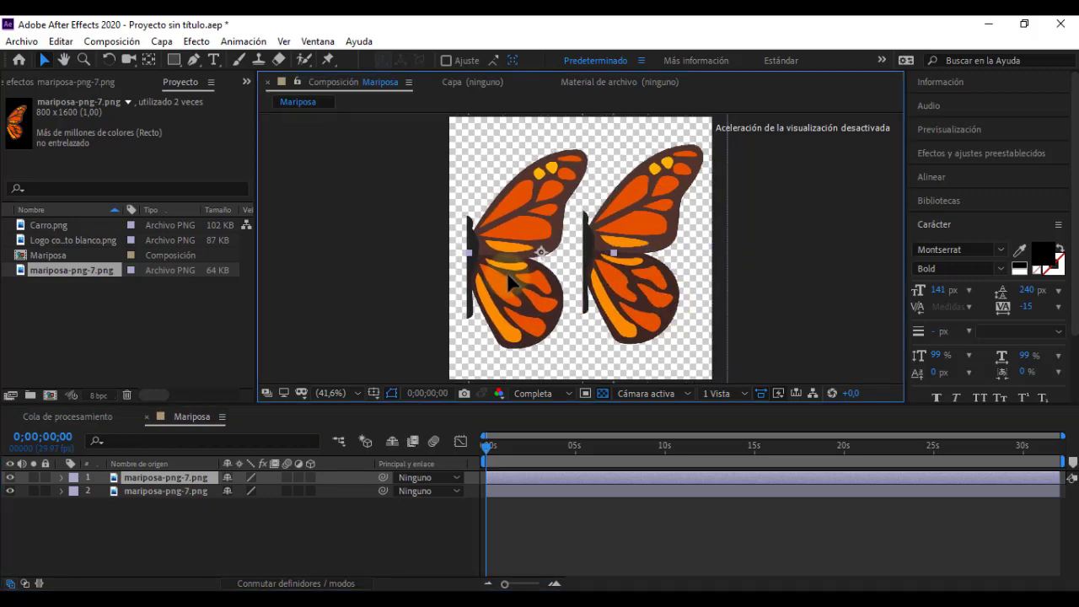
left_click_drag(502, 274, 510, 275)
left_click(331, 540)
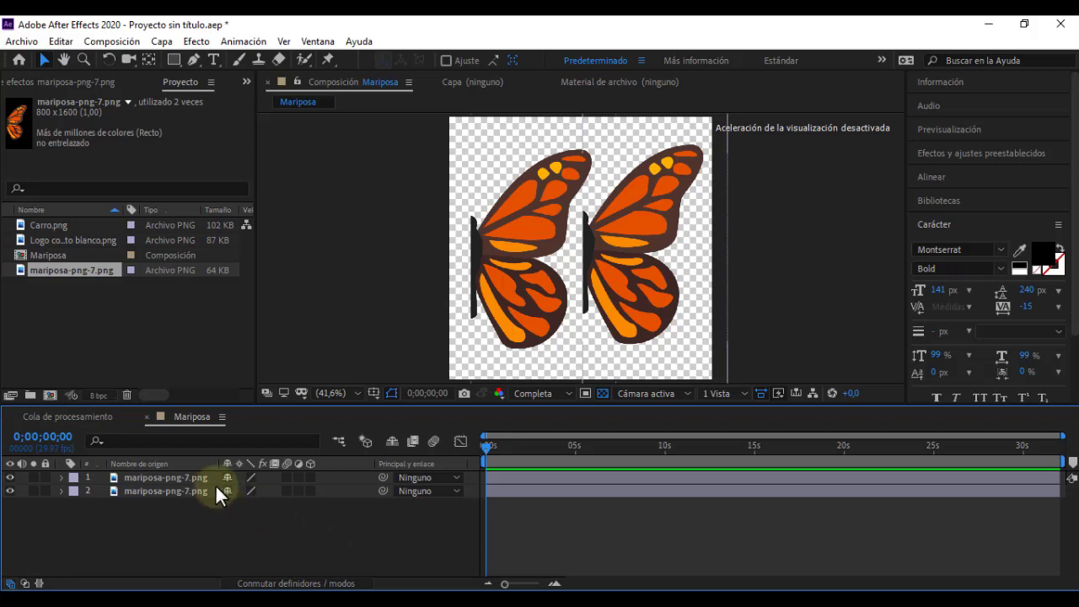
left_click(188, 478)
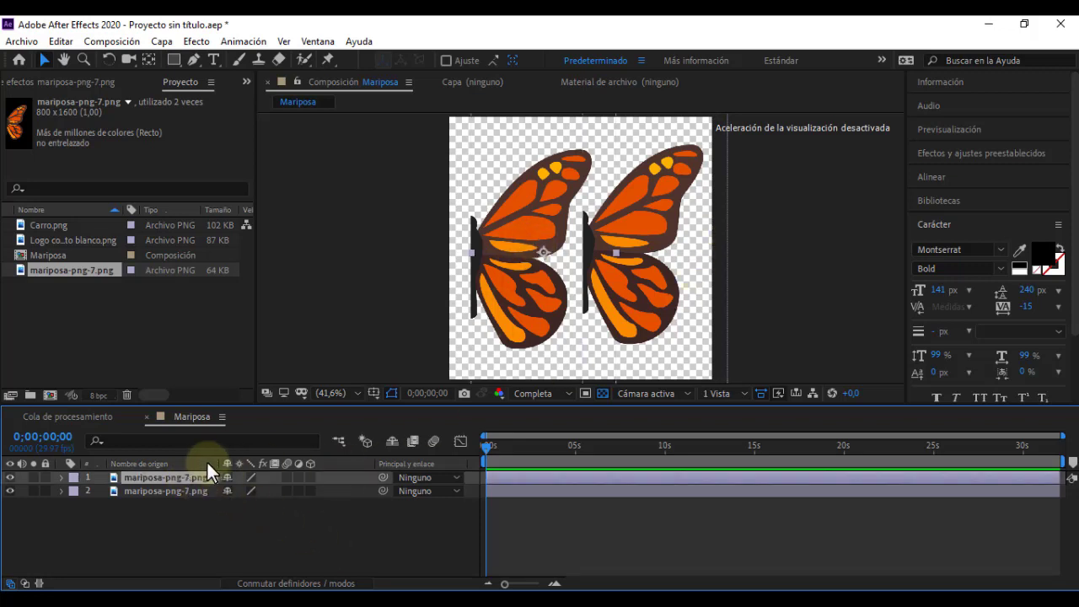
left_click(188, 489)
left_click(192, 477)
left_click(469, 238)
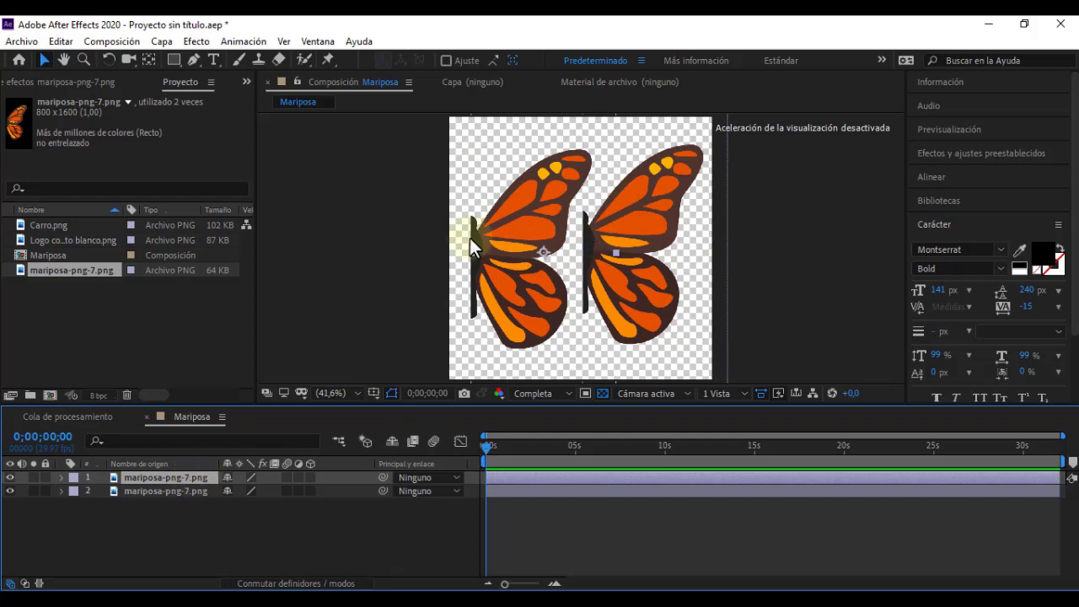
right_click(149, 476)
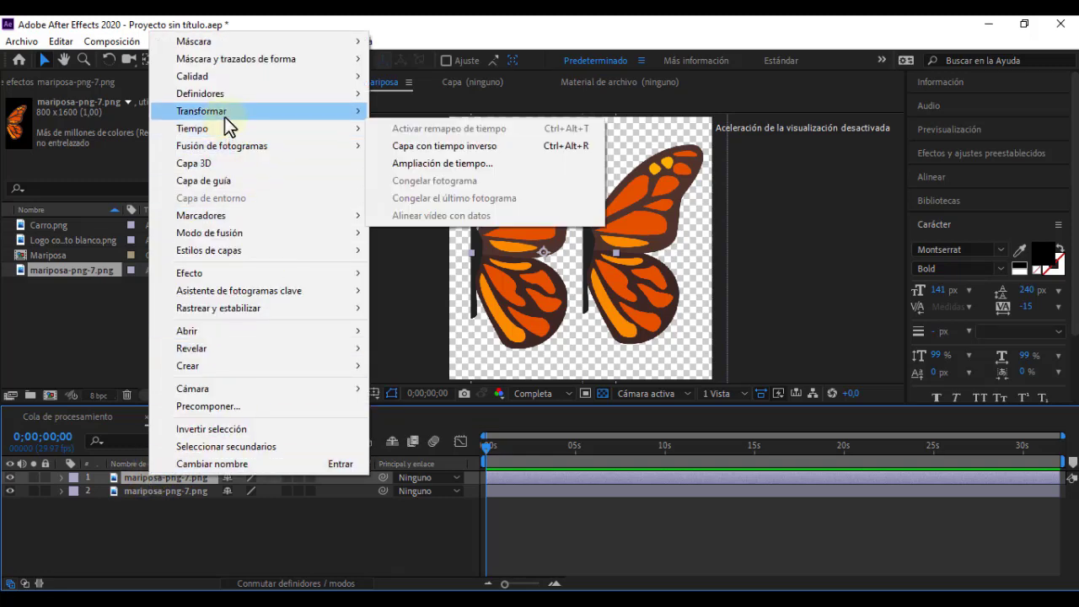
mouse_move(224, 114)
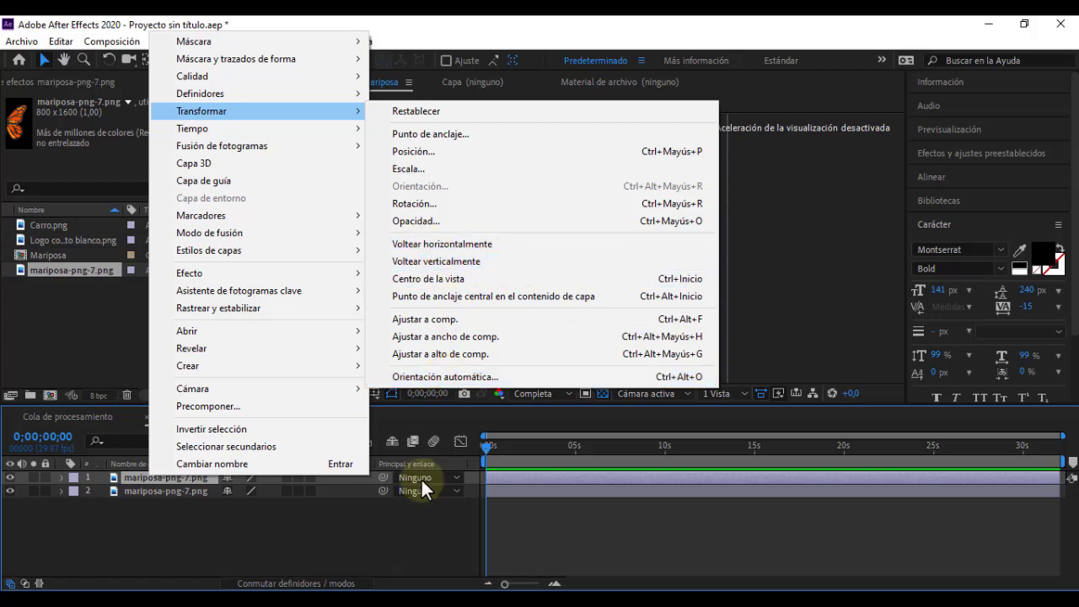
left_click(411, 513)
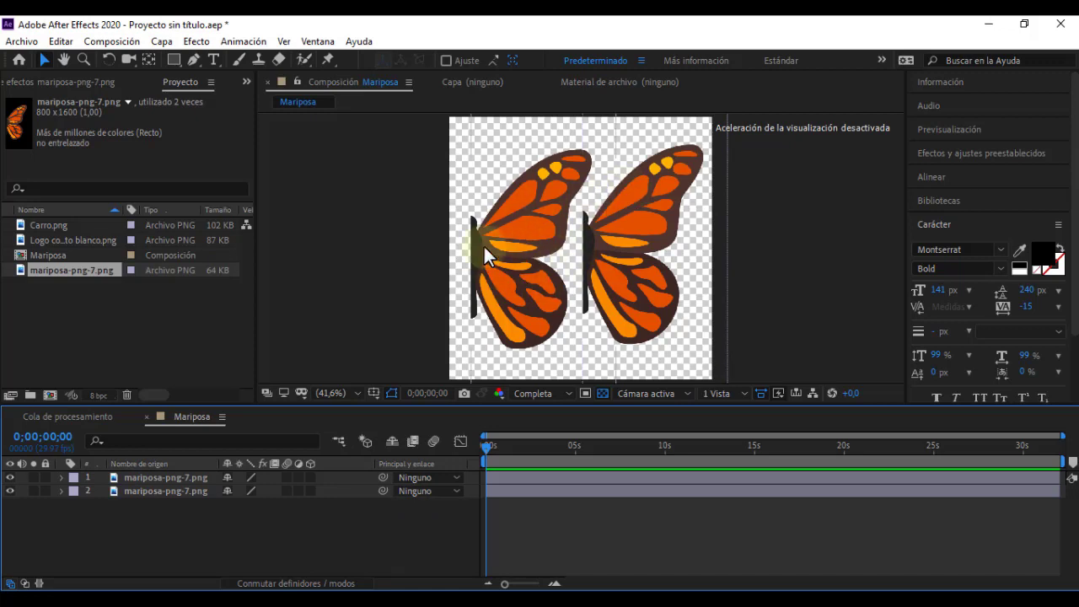
left_click(536, 248)
left_click(269, 458)
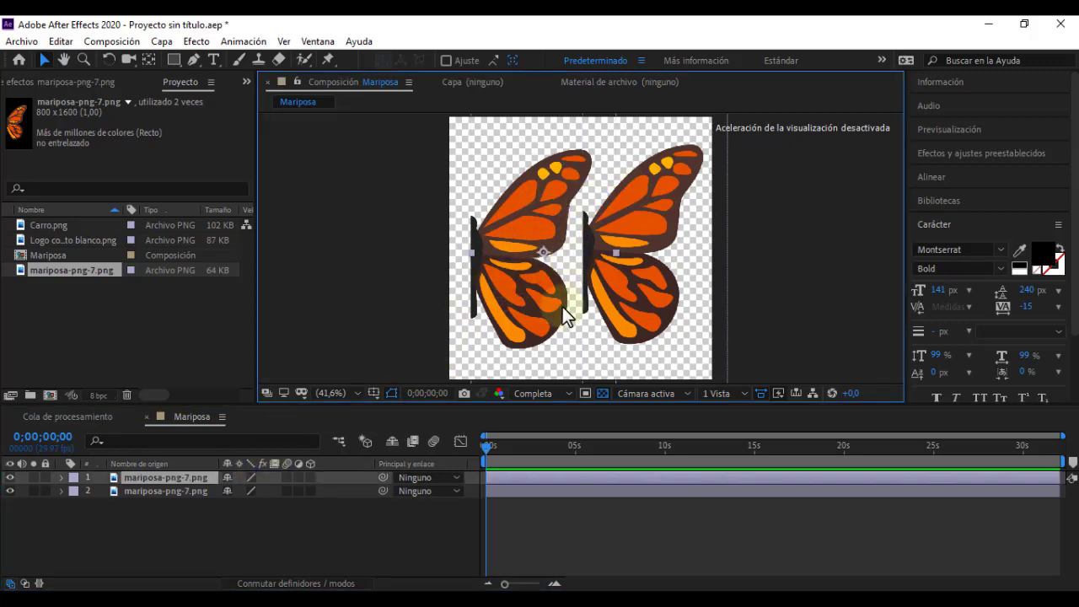
left_click(10, 477)
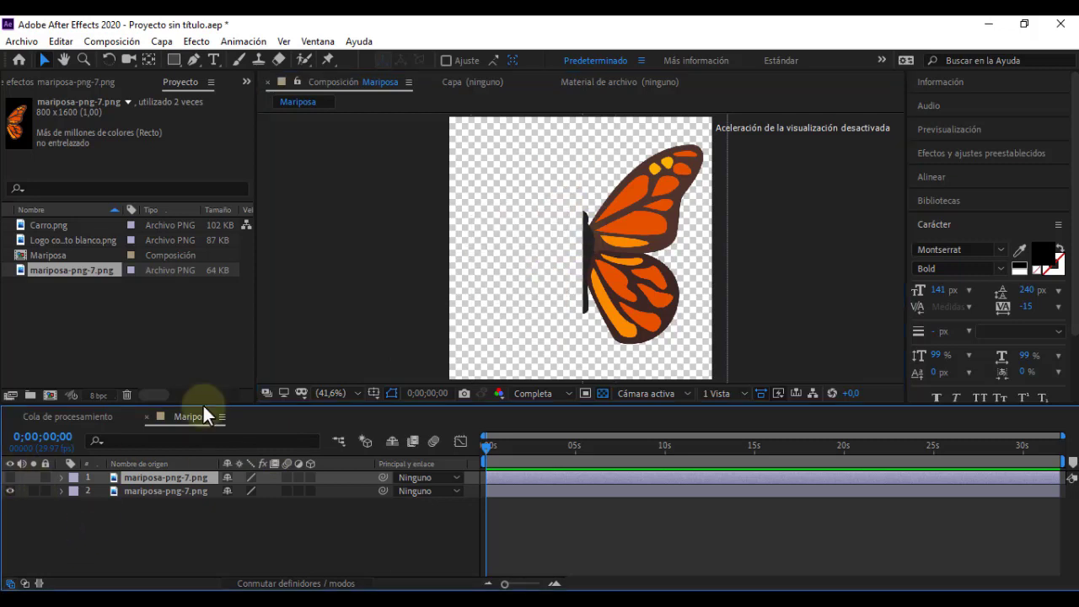
left_click(10, 477)
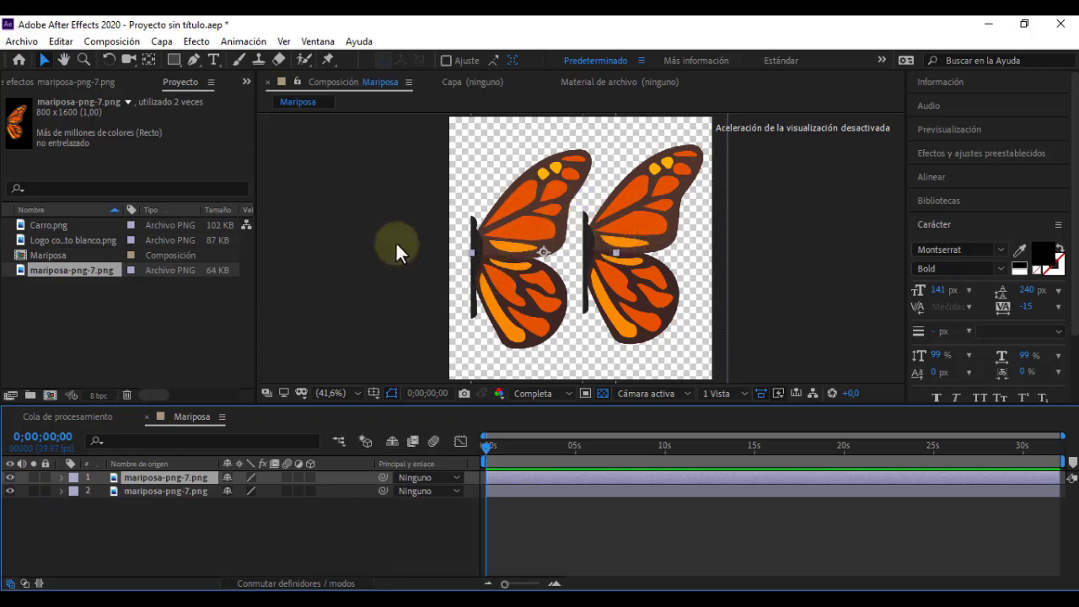
Flip layer 1 horizontally via Transformar > Voltear horizontalmente and drag it against the right wing.
right_click(155, 478)
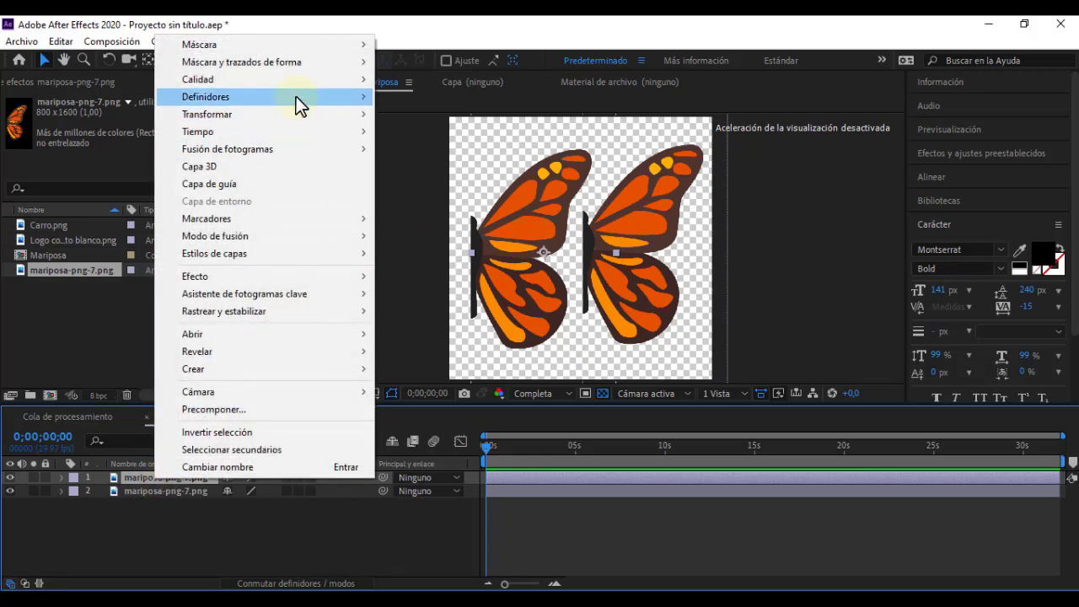
mouse_move(281, 114)
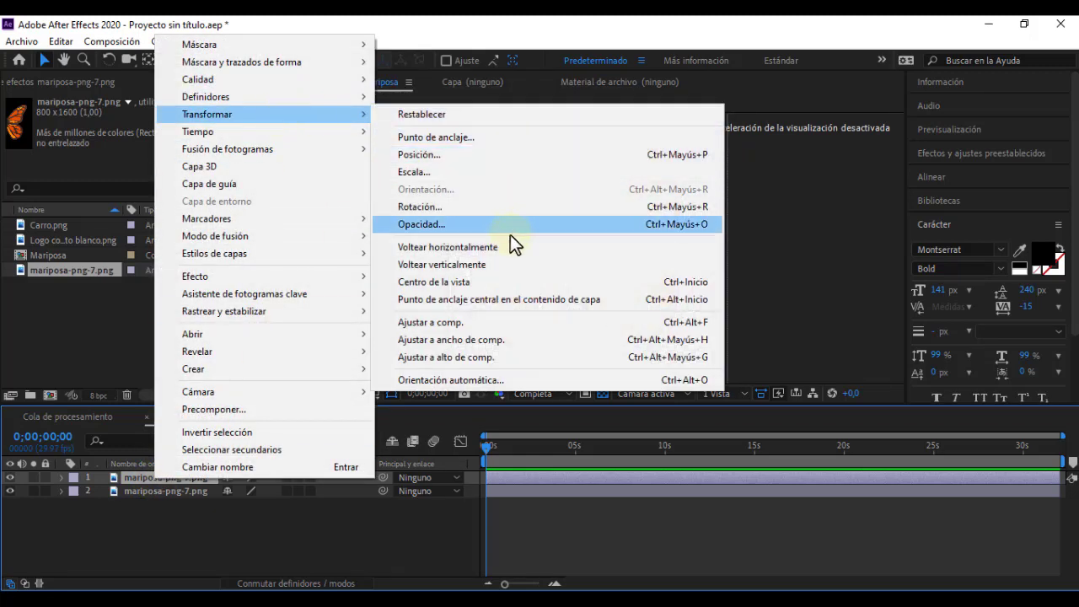
left_click(436, 249)
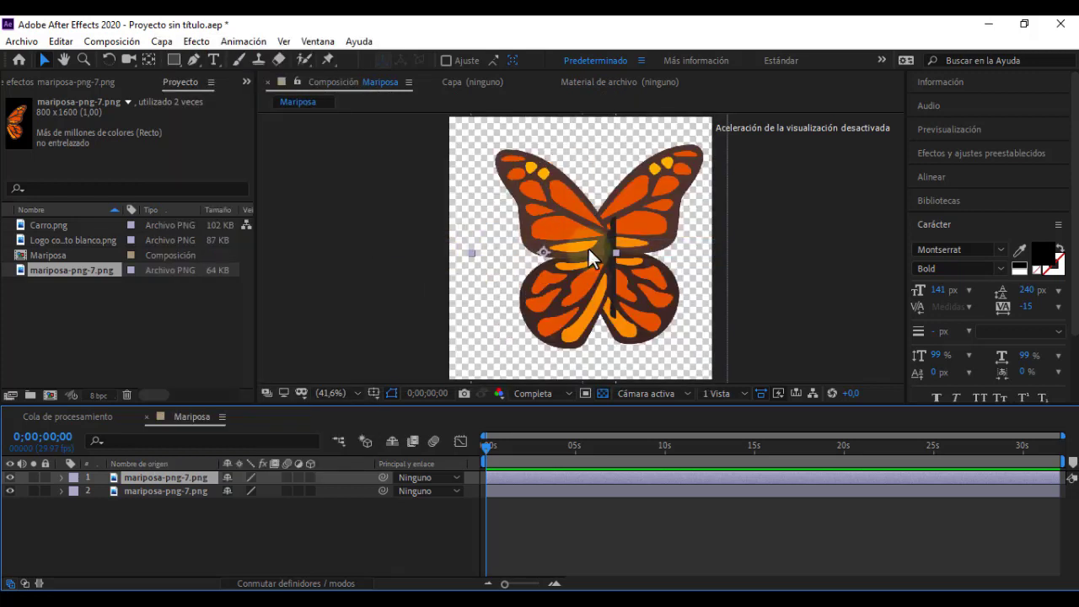
left_click_drag(589, 252, 552, 249)
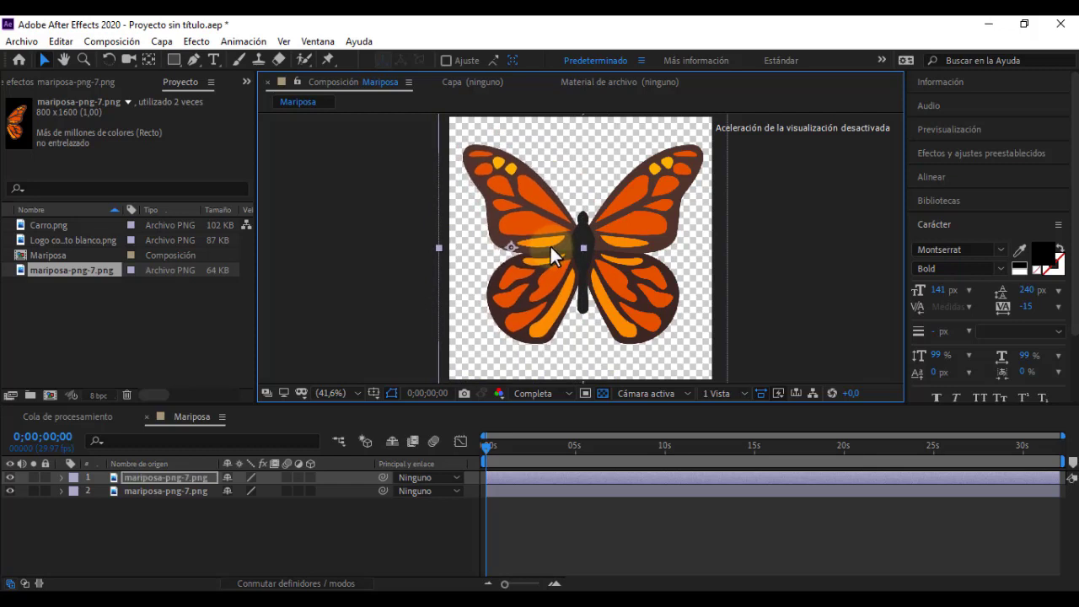
left_click(303, 534)
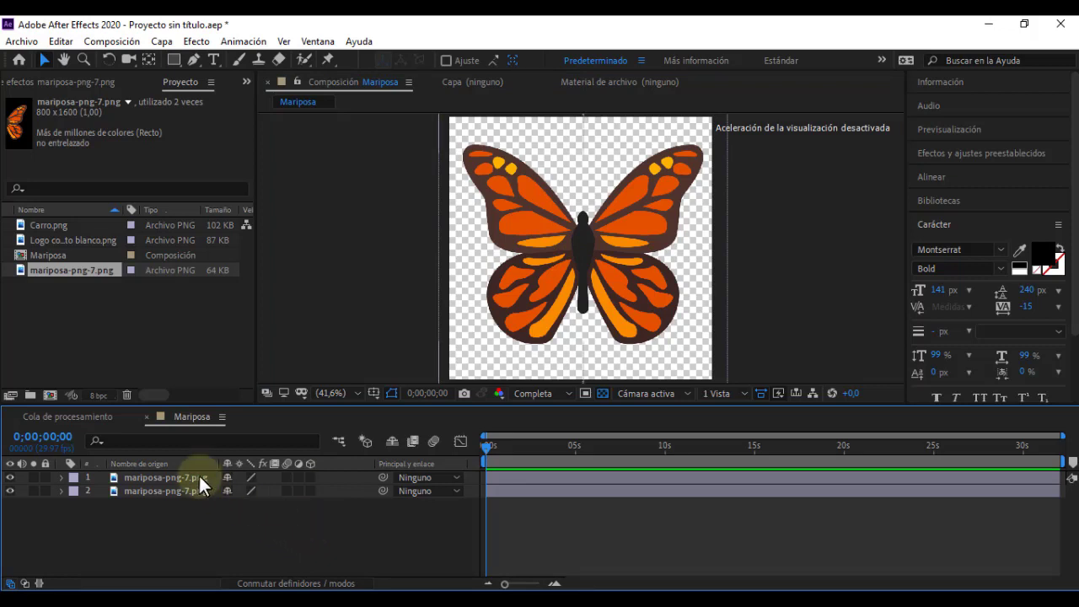
left_click(179, 494)
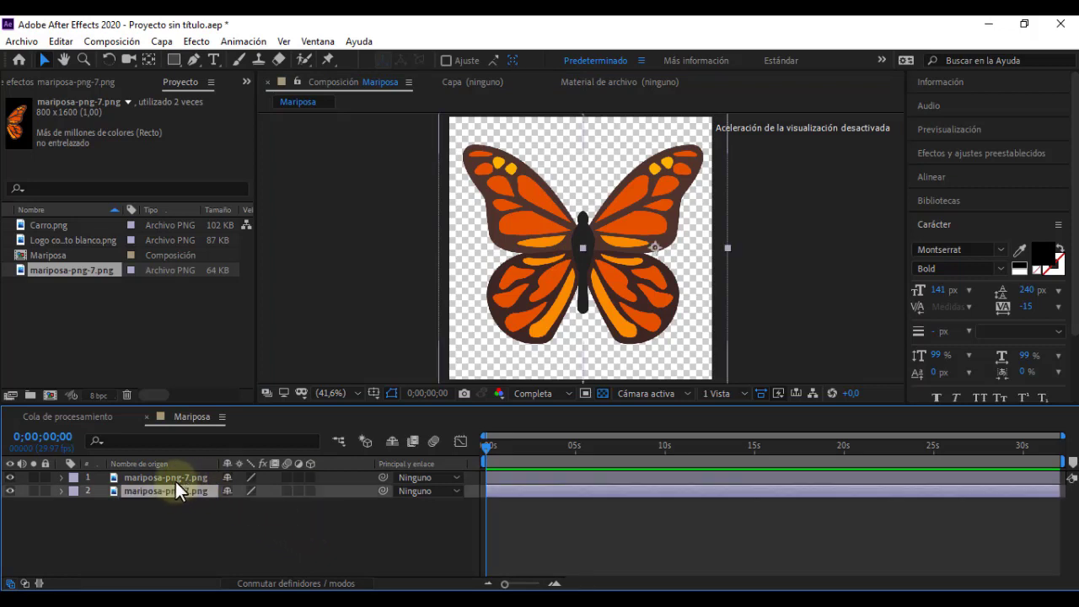
Rename the second wing layer to Derecha and check its visibility.
left_click(176, 478)
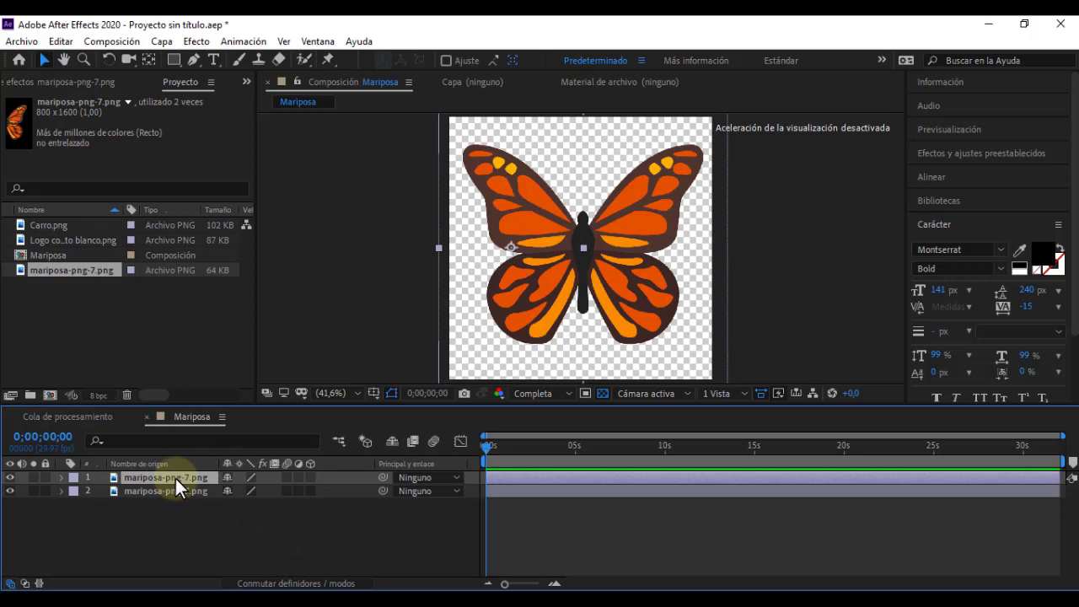
left_click(180, 504)
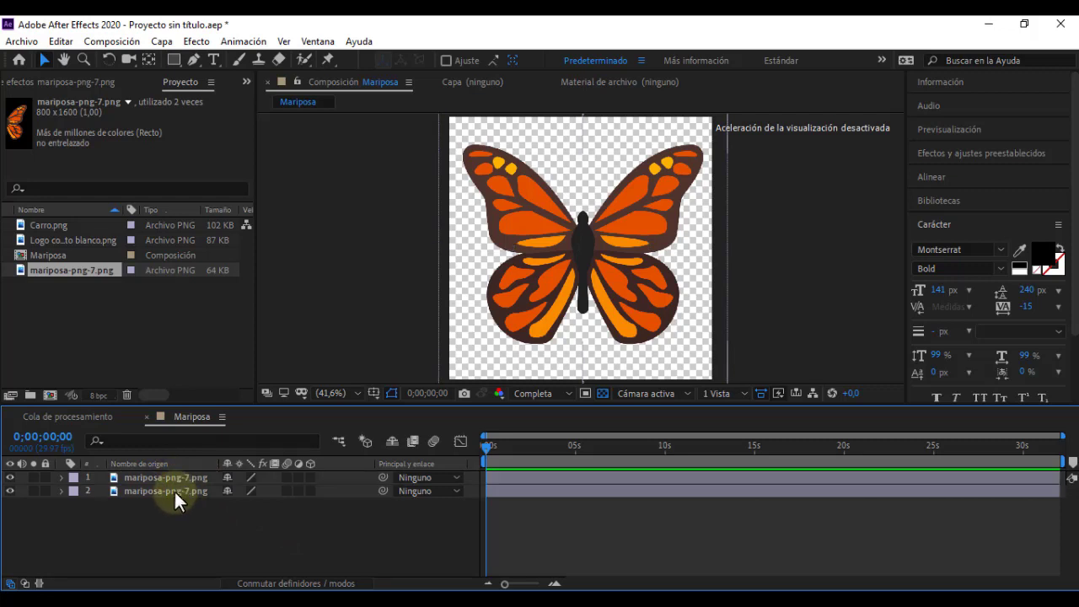
left_click(174, 491)
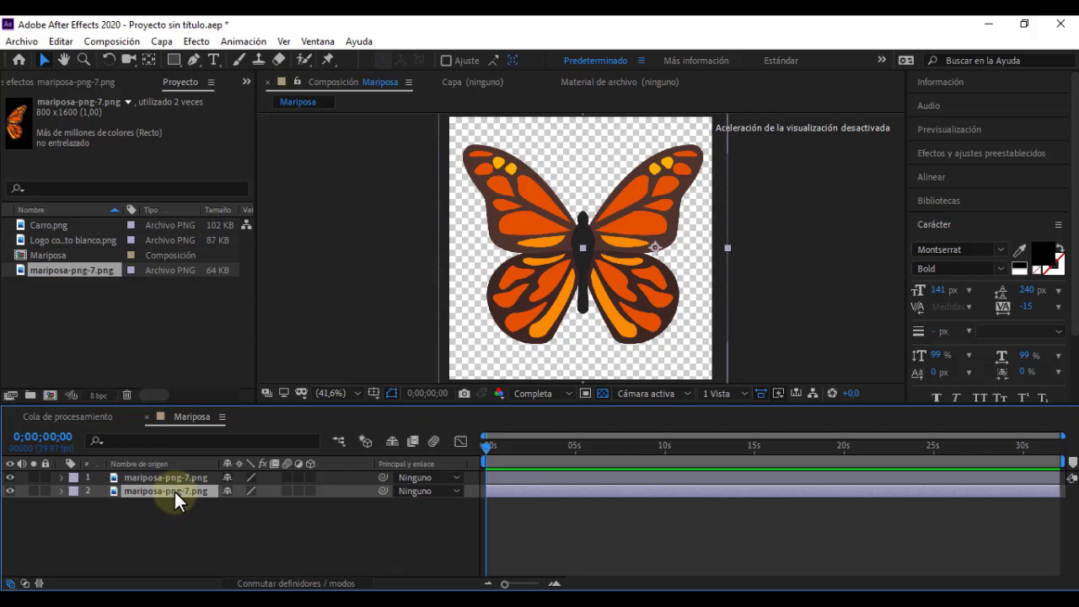
key("Return")
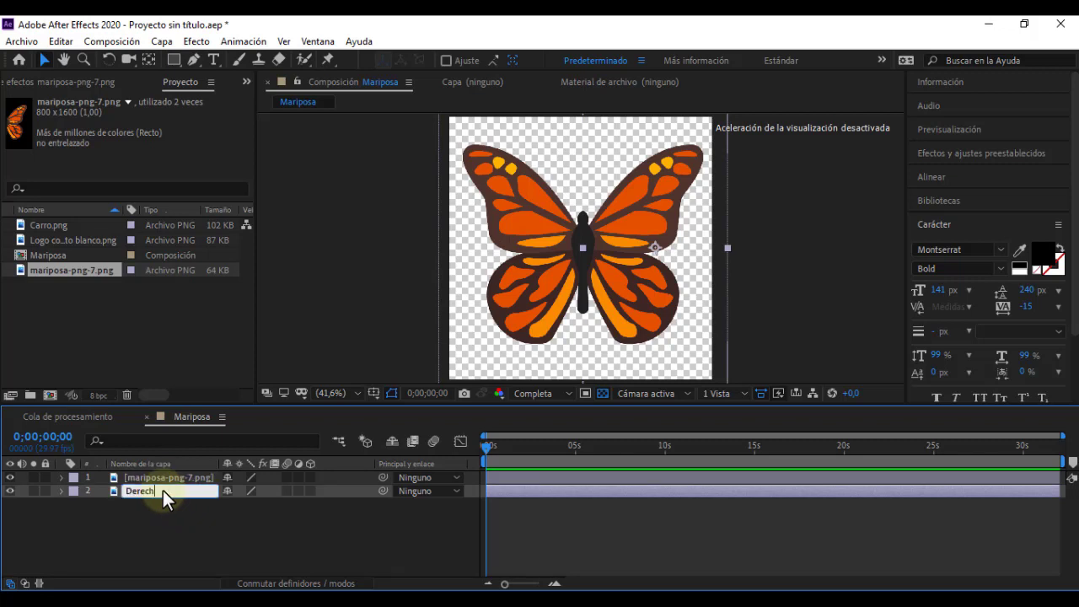
type("Derecha")
key("Return")
left_click(183, 528)
left_click(10, 491)
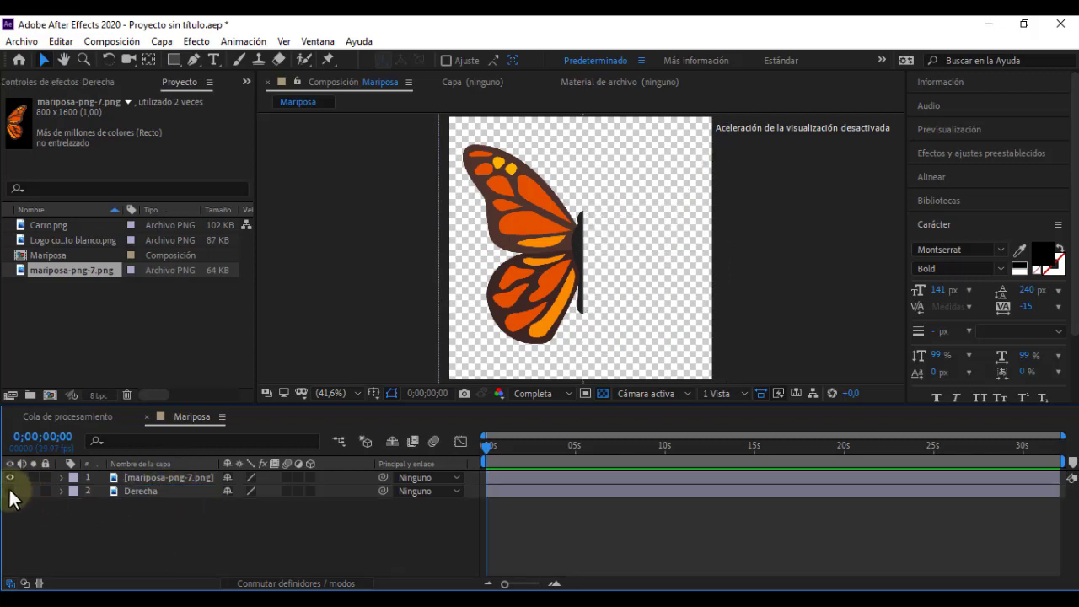
left_click(10, 491)
Rename the top wing layer to Izquierda and collapse its properties.
left_click(157, 478)
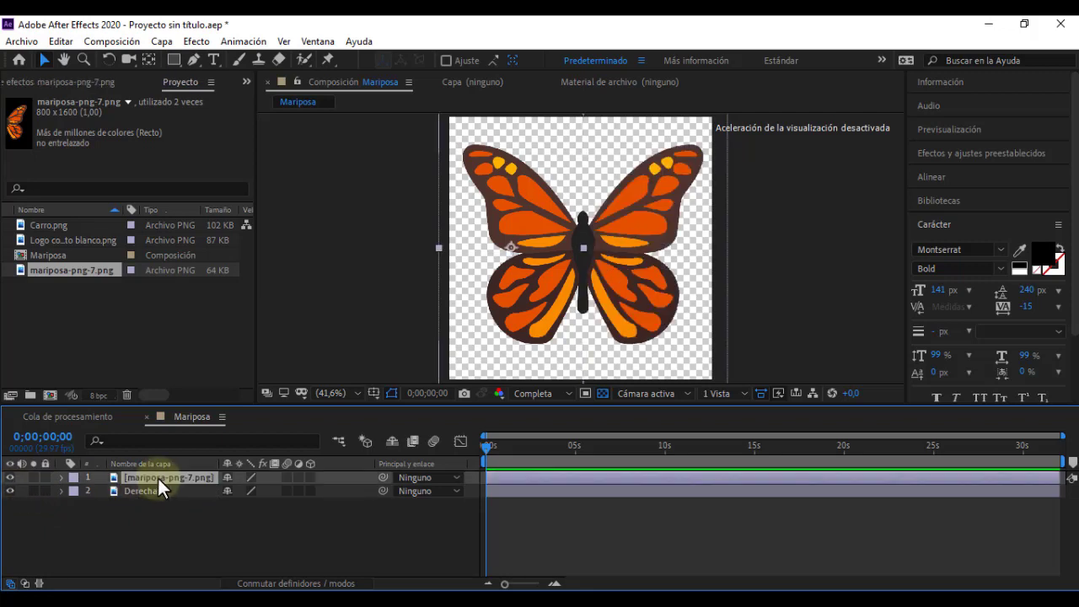
key("q")
key("a")
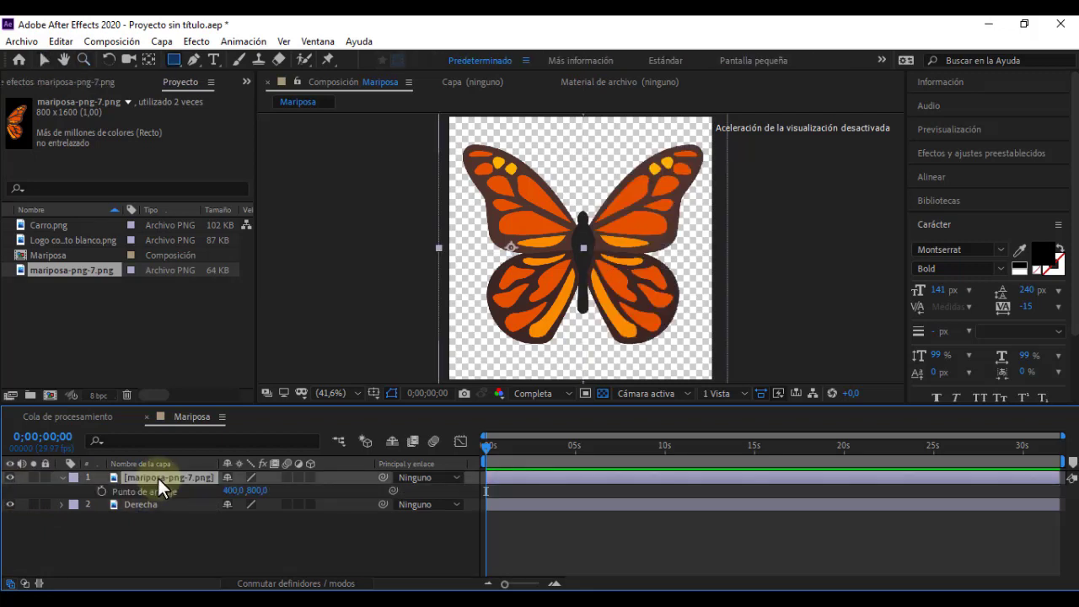
key("Return")
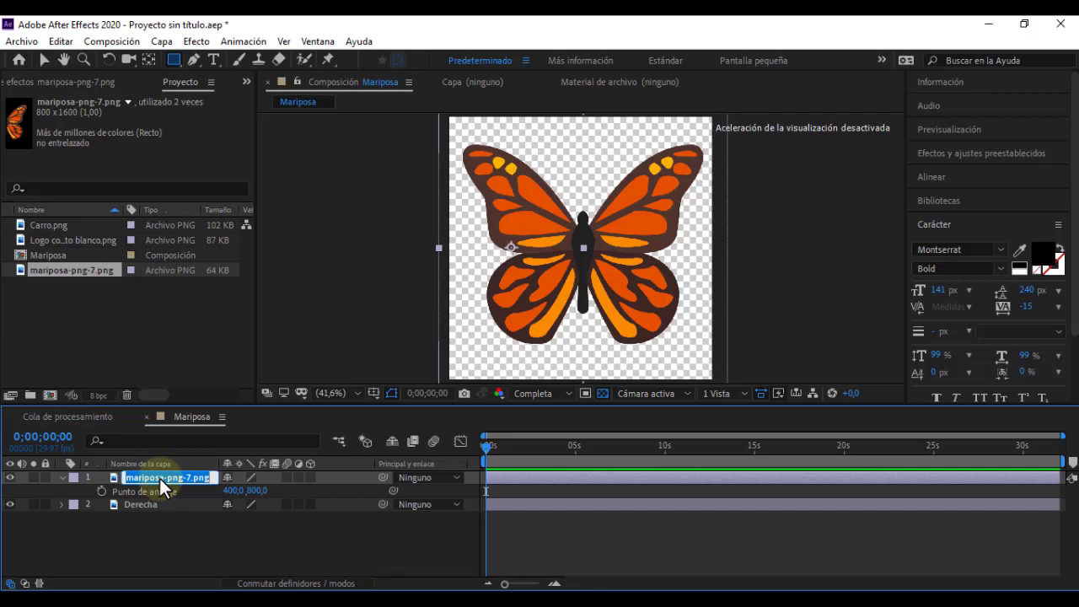
key("BackSpace")
type("Izquierda")
key("Return")
left_click(201, 541)
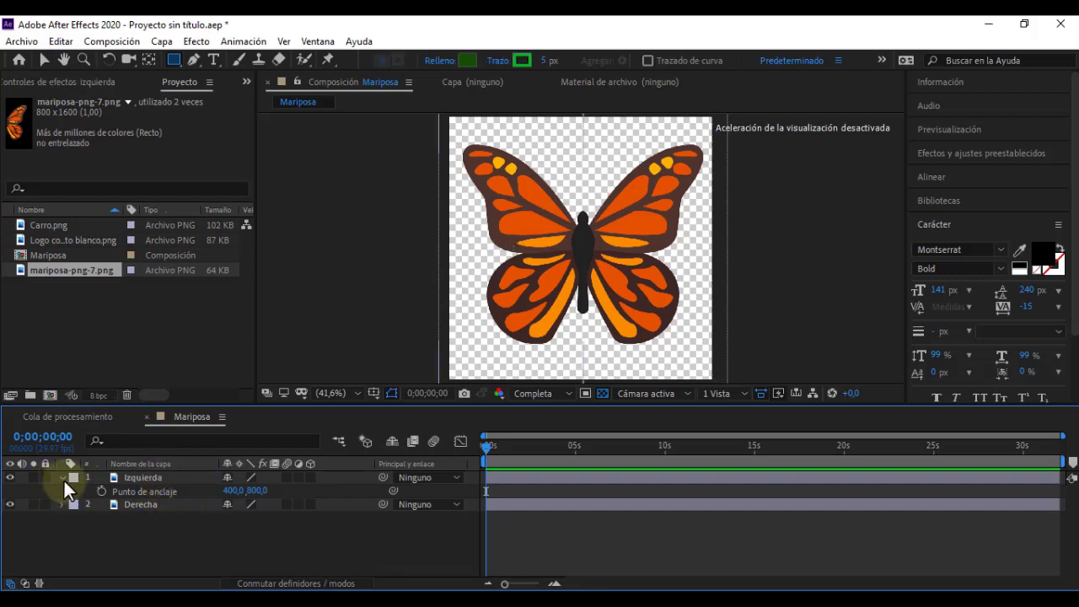
left_click(62, 477)
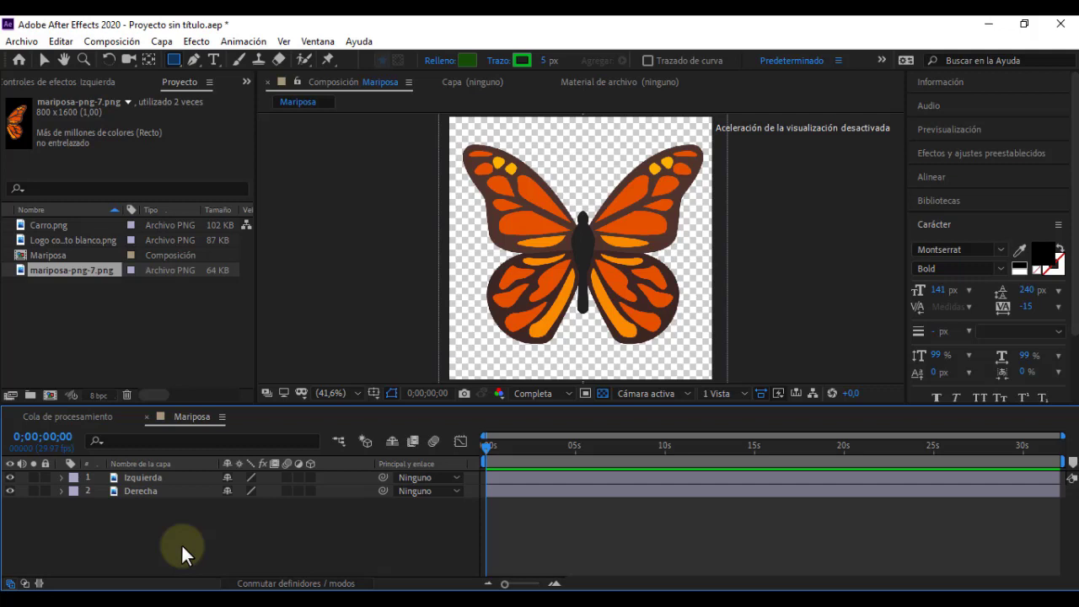
left_click(290, 582)
left_click(291, 581)
left_click(307, 580)
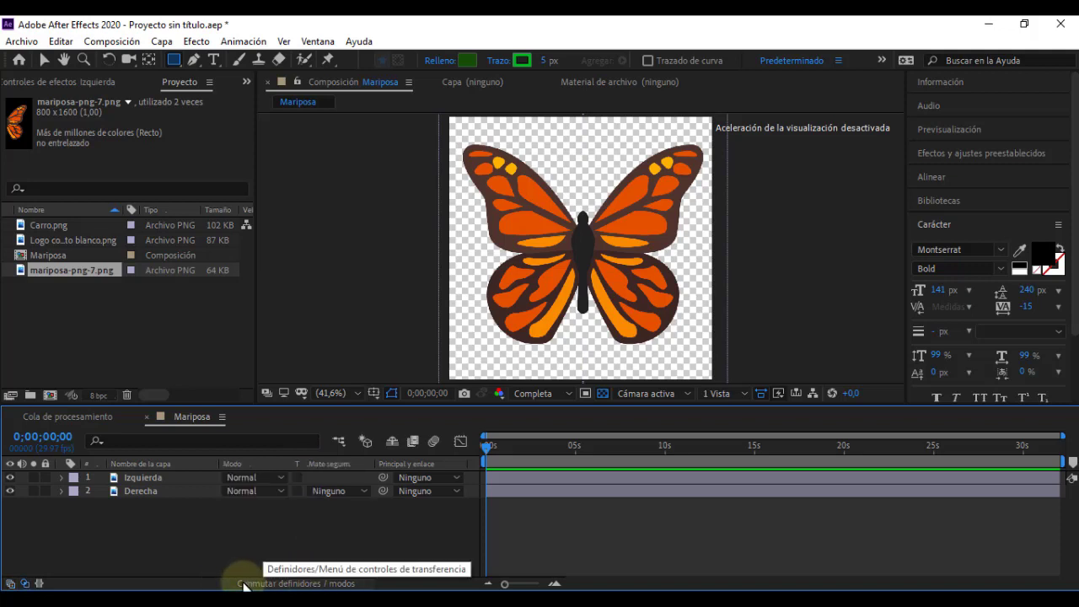
left_click(304, 583)
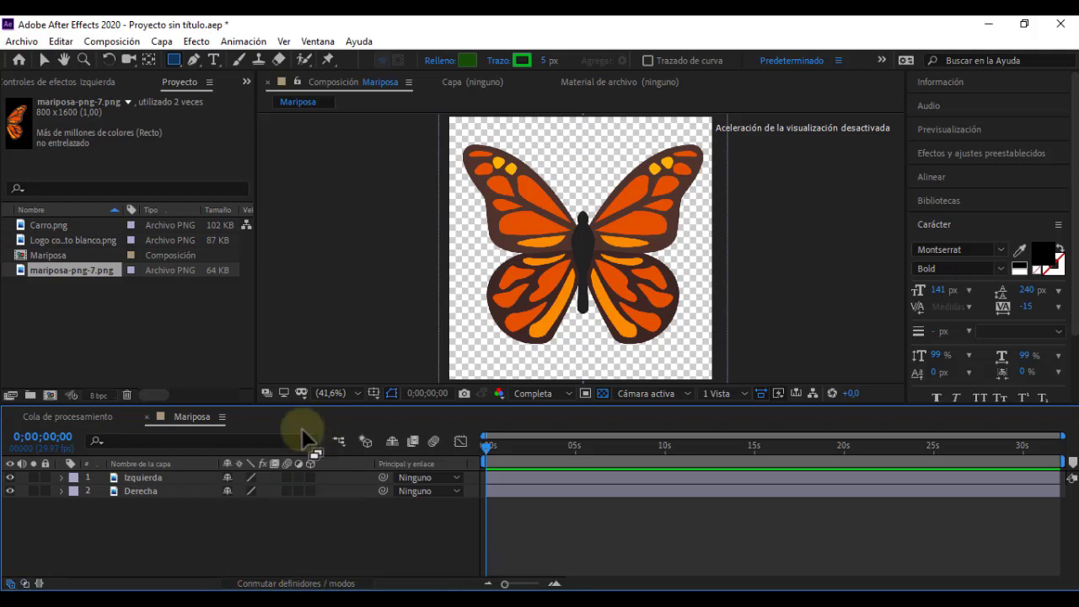
Make Izquierda and Derecha 3D layers and preview Custom View 1 and Active Camera.
left_click(309, 478)
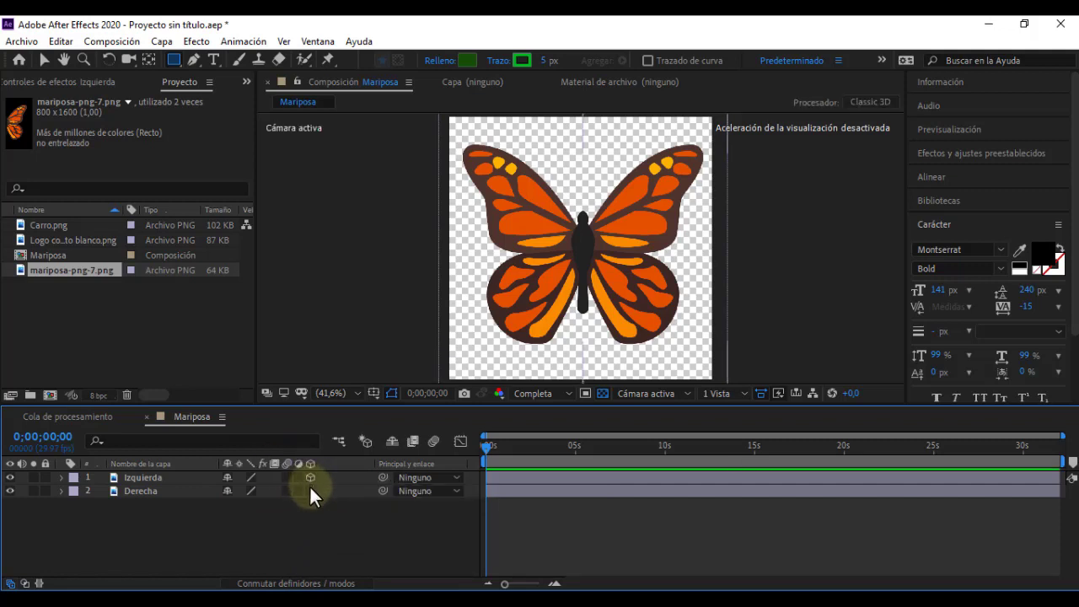
left_click(309, 490)
left_click(639, 395)
left_click(659, 537)
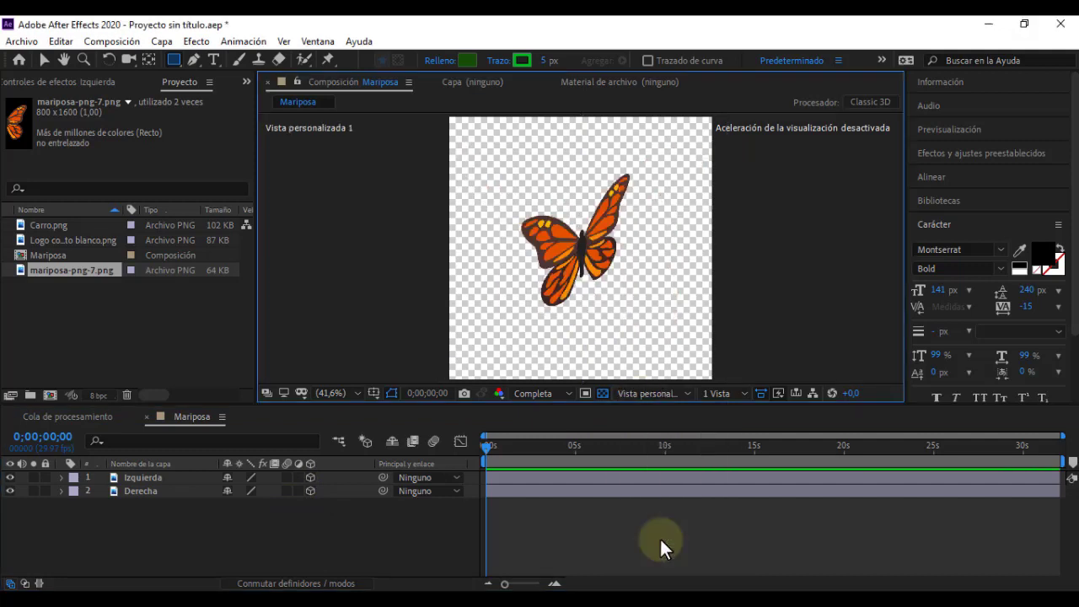
left_click(653, 397)
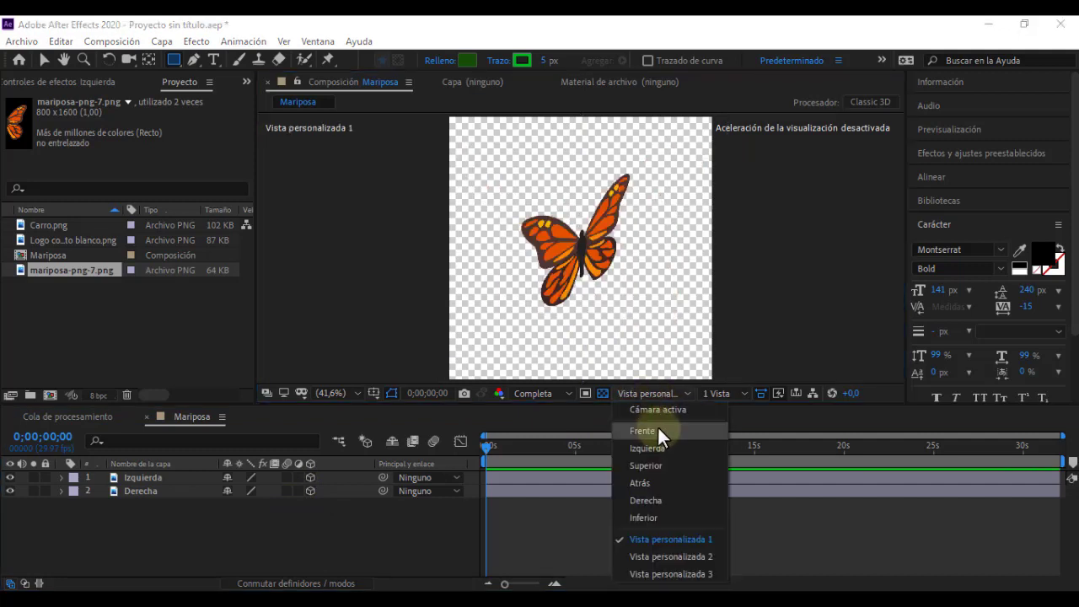
left_click(657, 411)
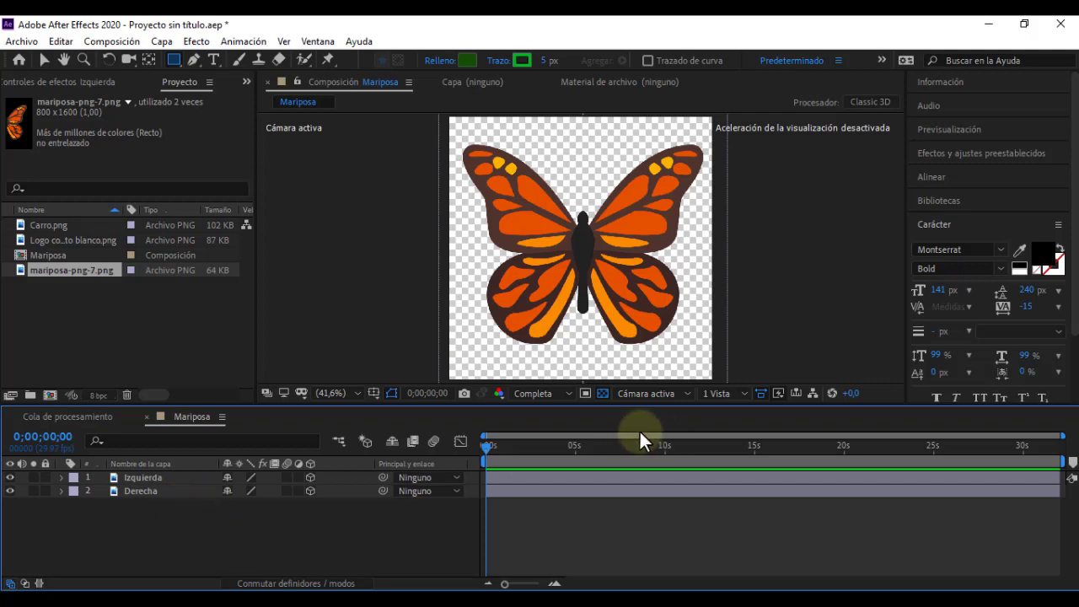
Check Custom View 1 again, then set the 3D view to Front.
left_click(648, 392)
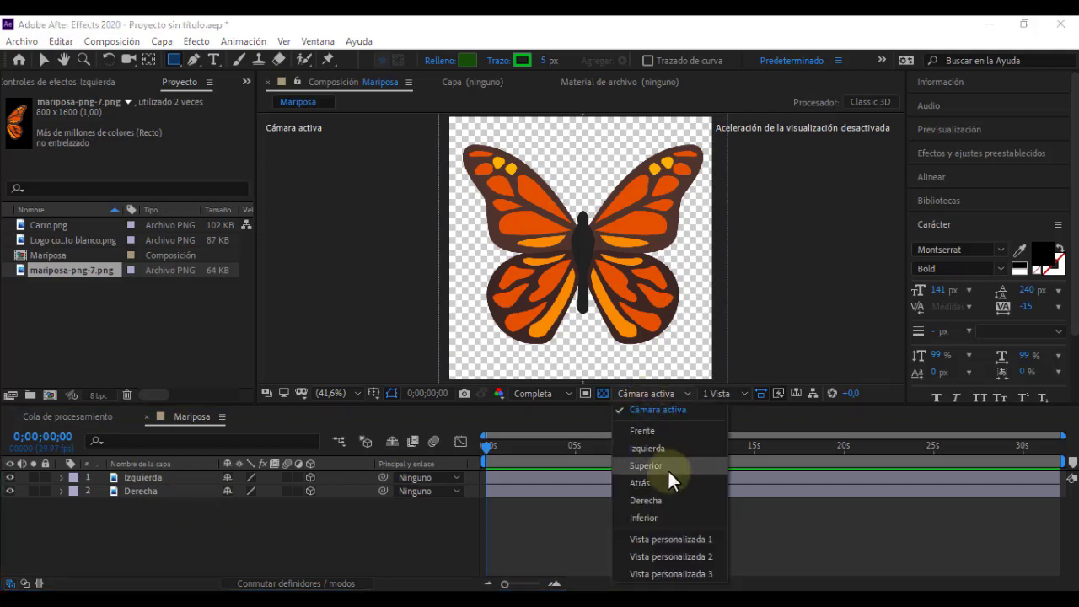
left_click(656, 543)
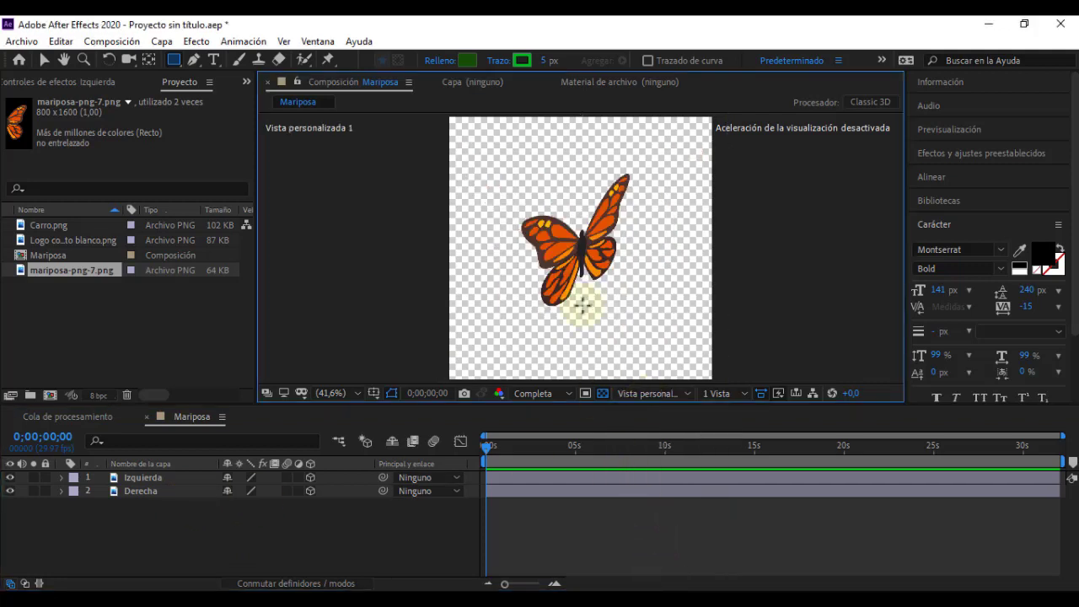
left_click(654, 393)
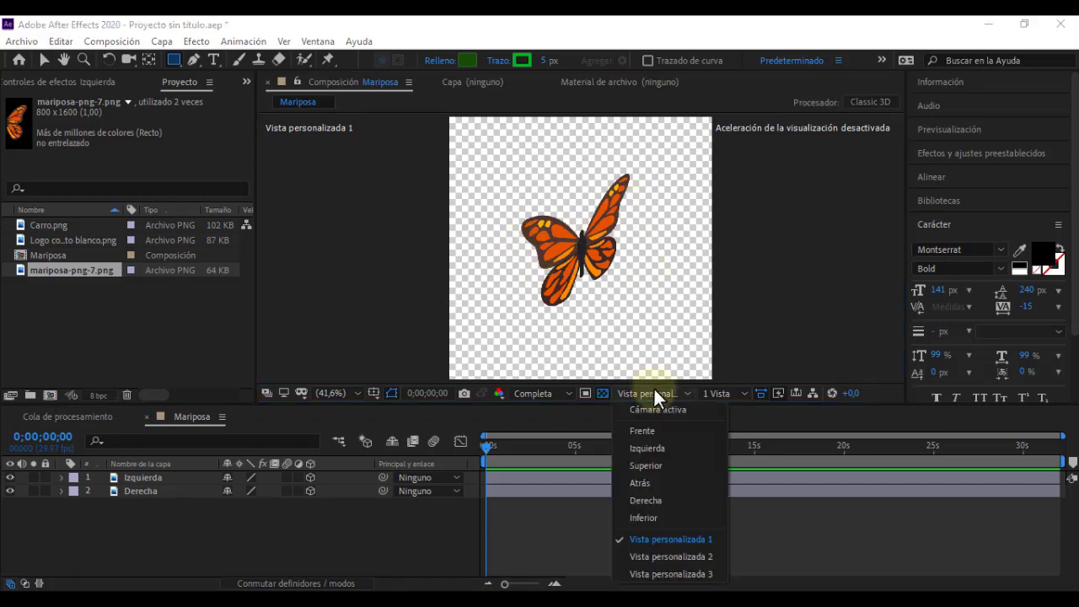
left_click(642, 431)
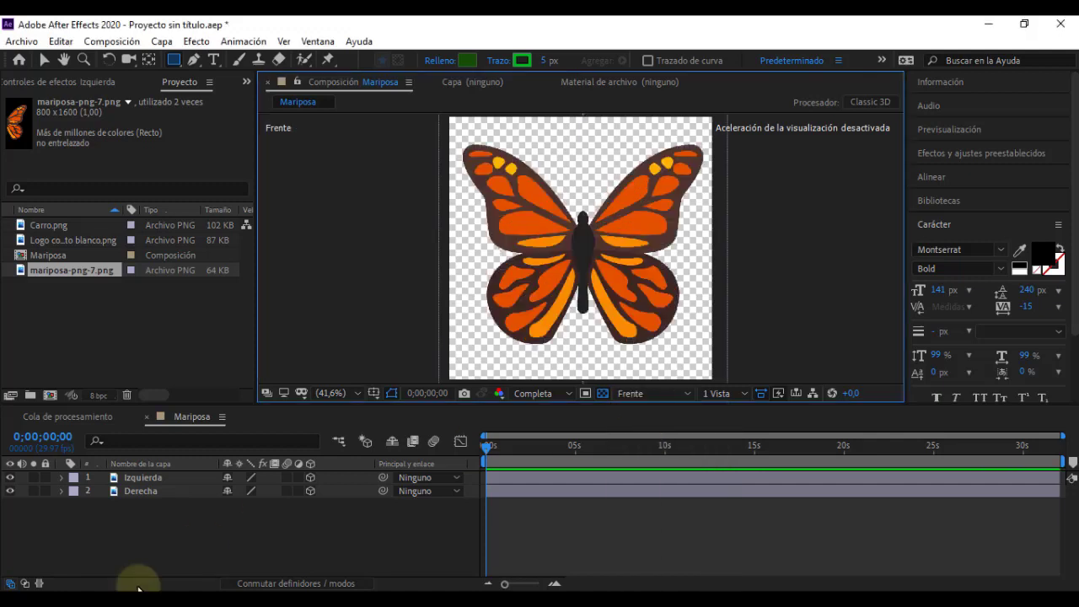
left_click(138, 492)
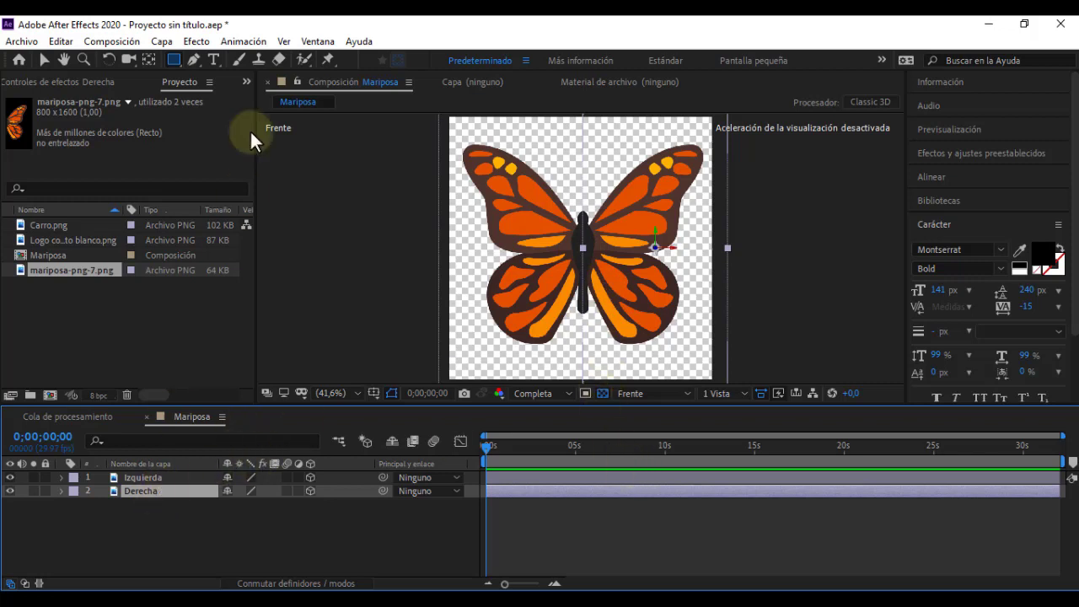
Move both wings' anchor points onto the butterfly's body centre with the Pan Behind tool.
left_click(146, 60)
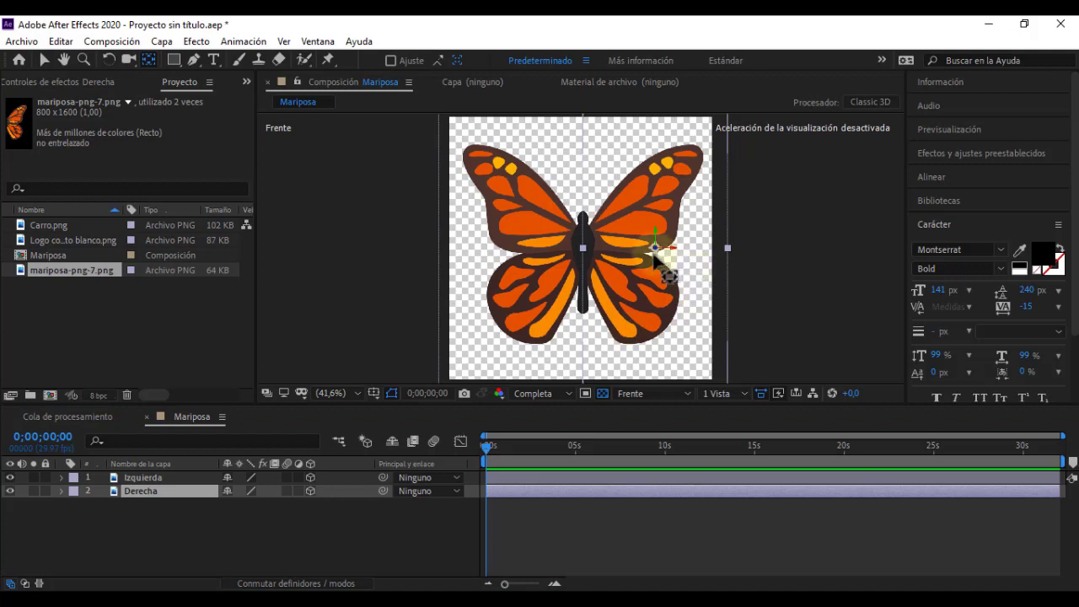
left_click_drag(655, 248, 581, 253)
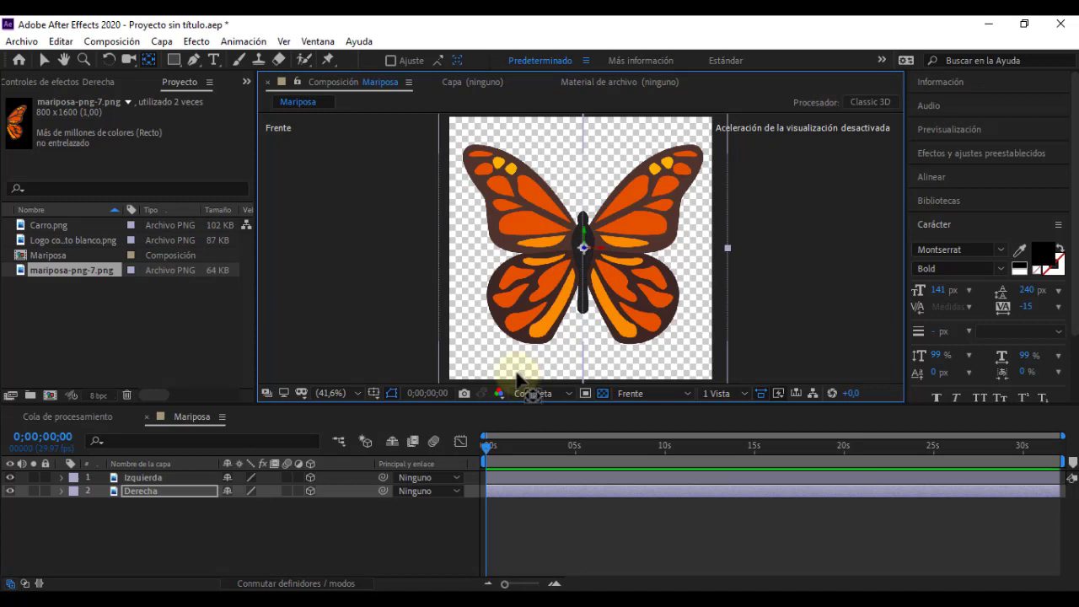
left_click(142, 477)
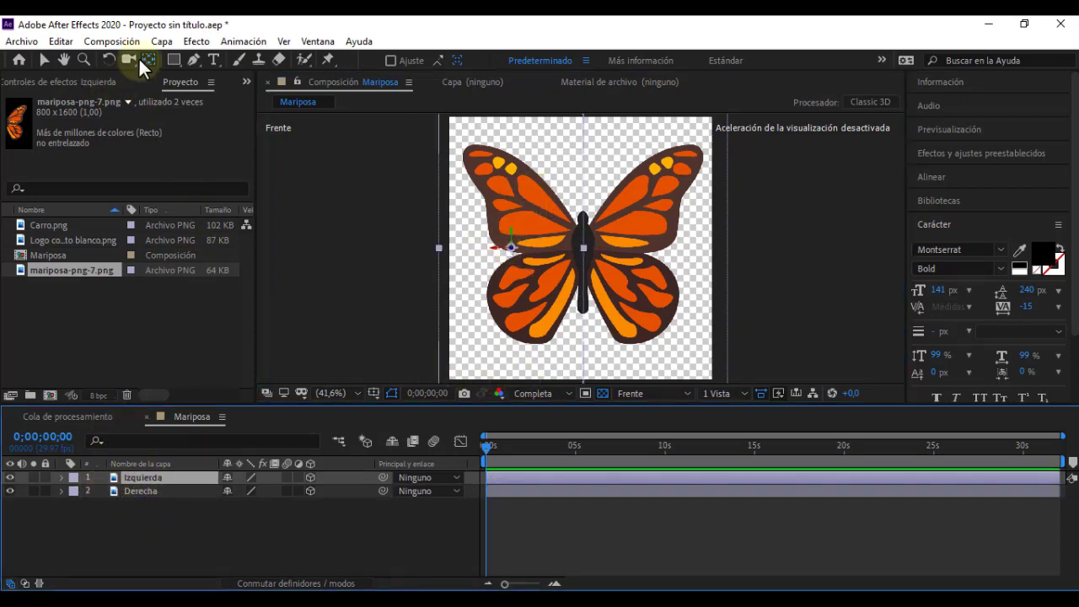
left_click_drag(504, 247, 583, 250)
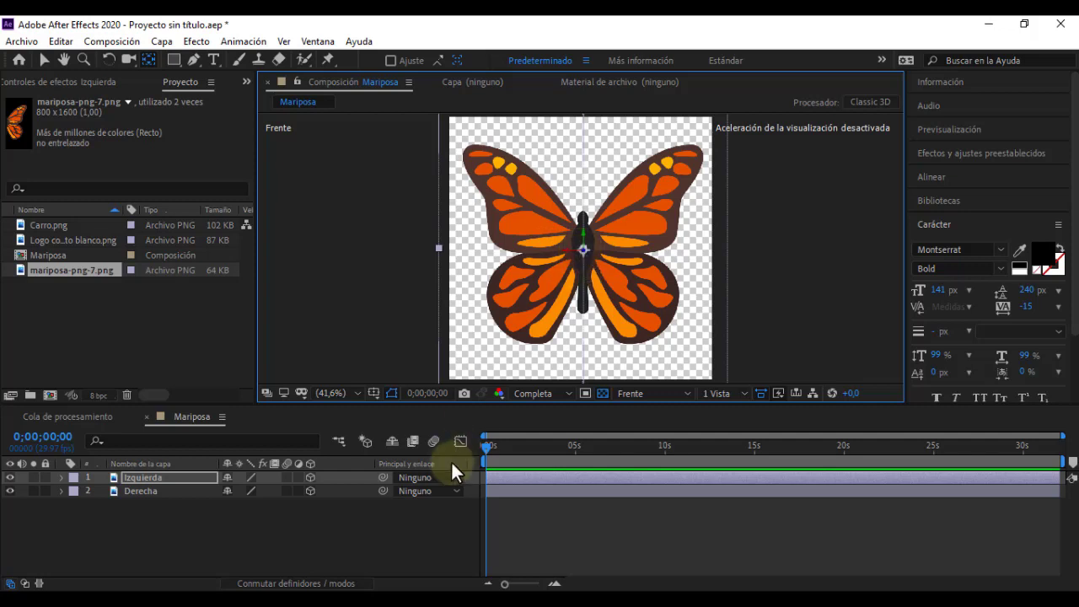
left_click(362, 541)
left_click(134, 492)
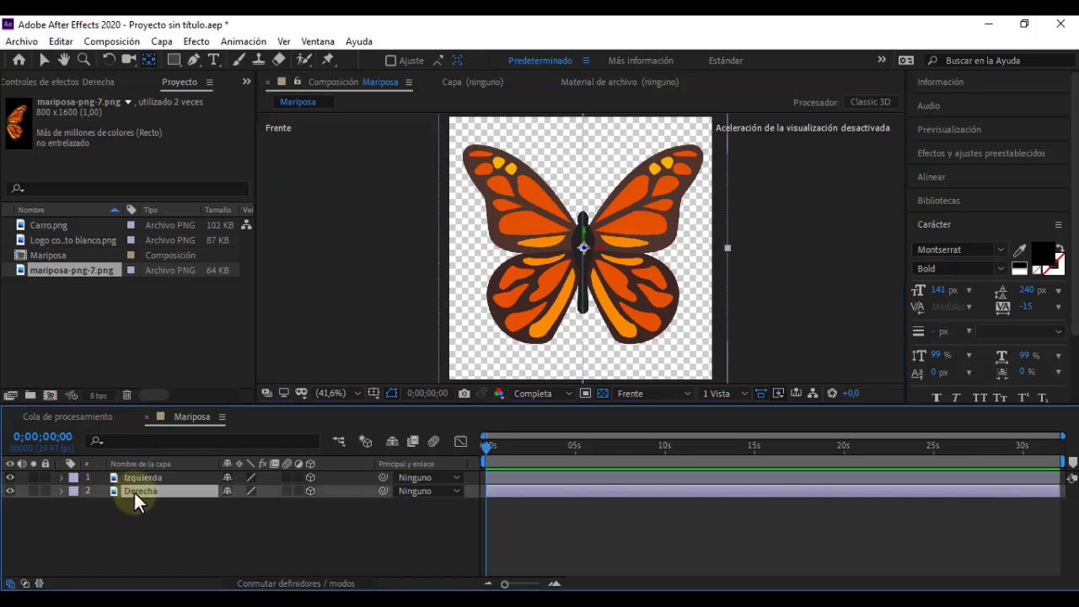
Test-swing Derecha's Rotación Y, switch to Custom View 1, then reset it to 0°.
left_click(62, 491)
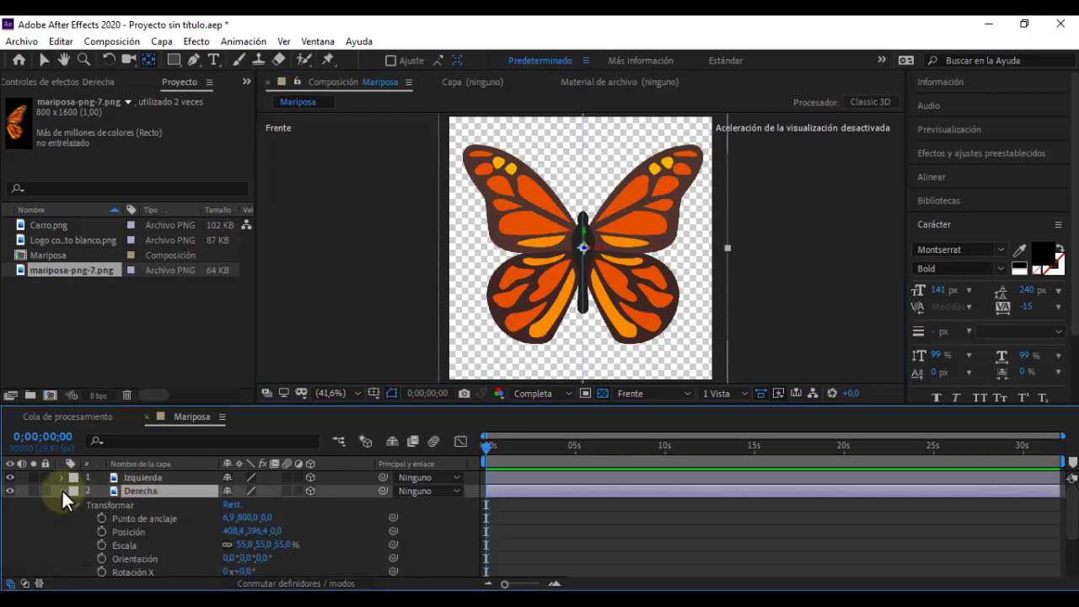
scroll(57, 522, "down", 1)
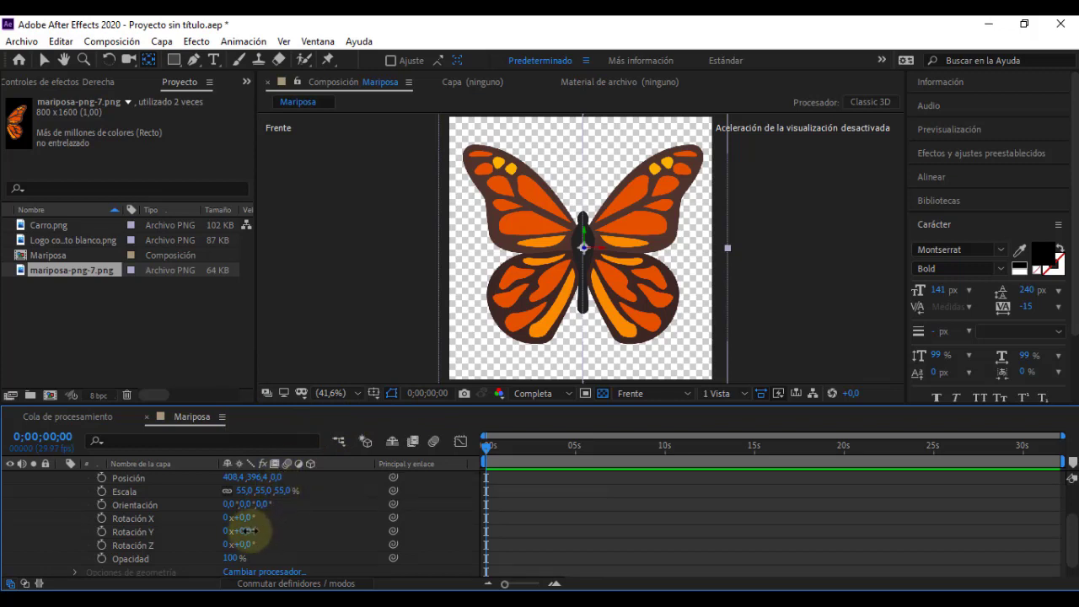
mouse_move(249, 530)
left_mouse_down()
mouse_move(300, 522)
mouse_move(244, 520)
mouse_move(252, 516)
left_mouse_up()
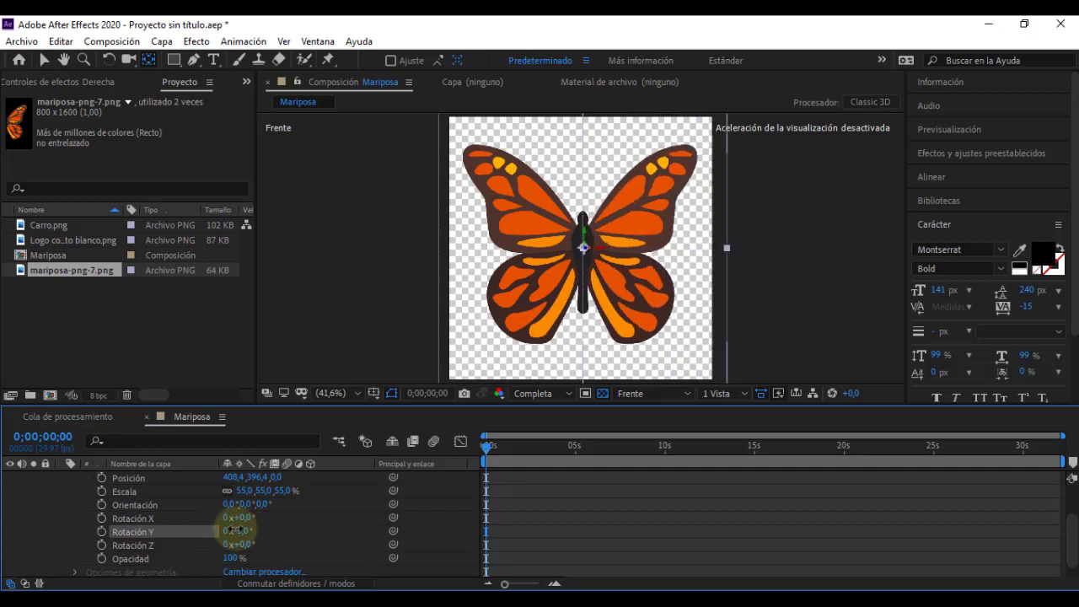
left_click(653, 392)
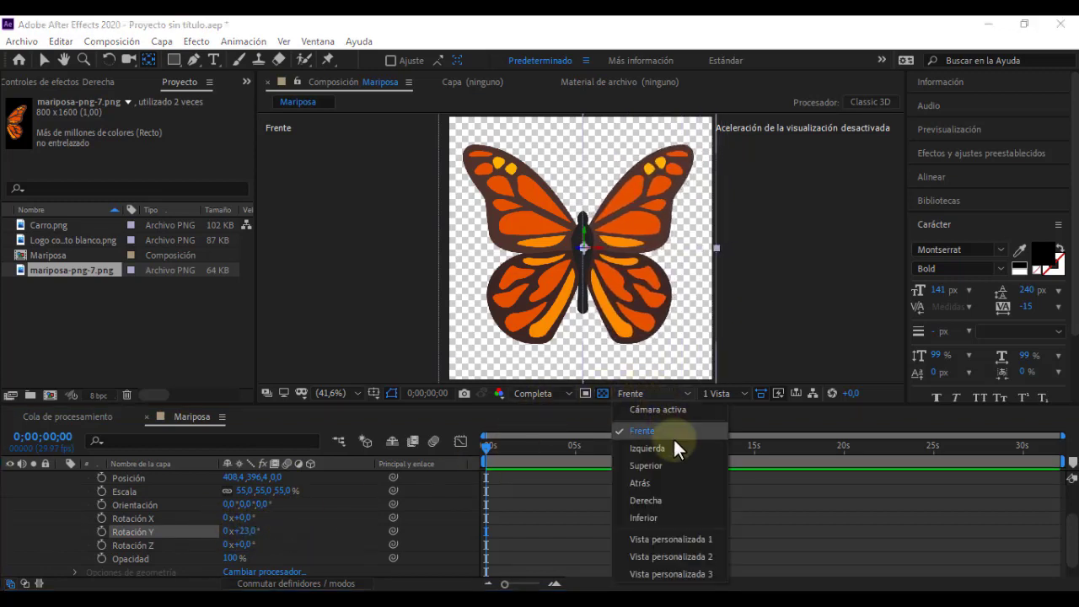
left_click(666, 540)
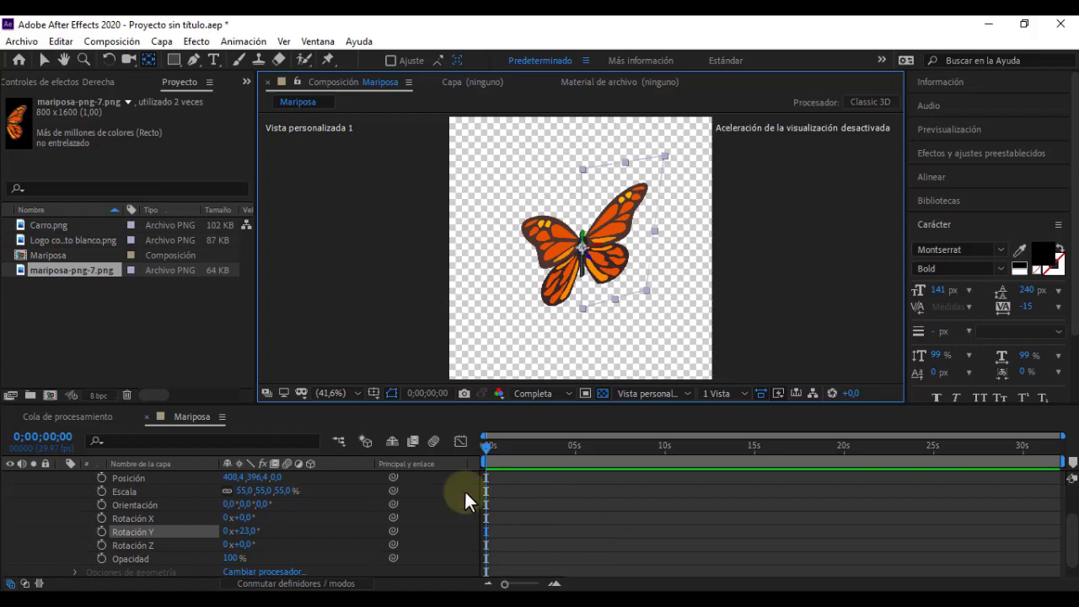
mouse_move(243, 531)
left_mouse_down()
mouse_move(215, 532)
mouse_move(251, 538)
left_mouse_up()
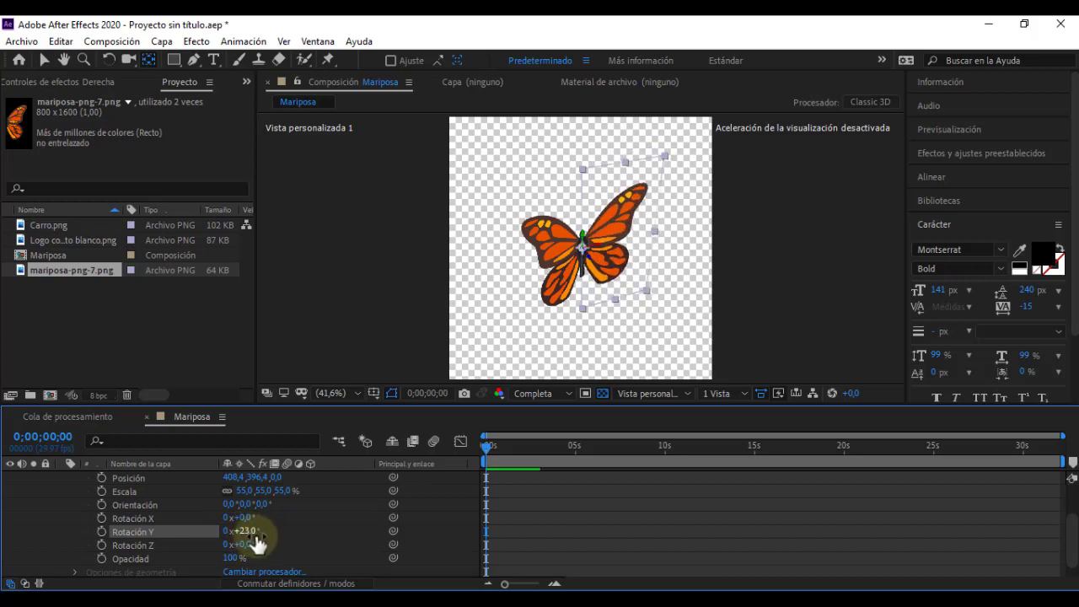
left_click(245, 531)
type("0")
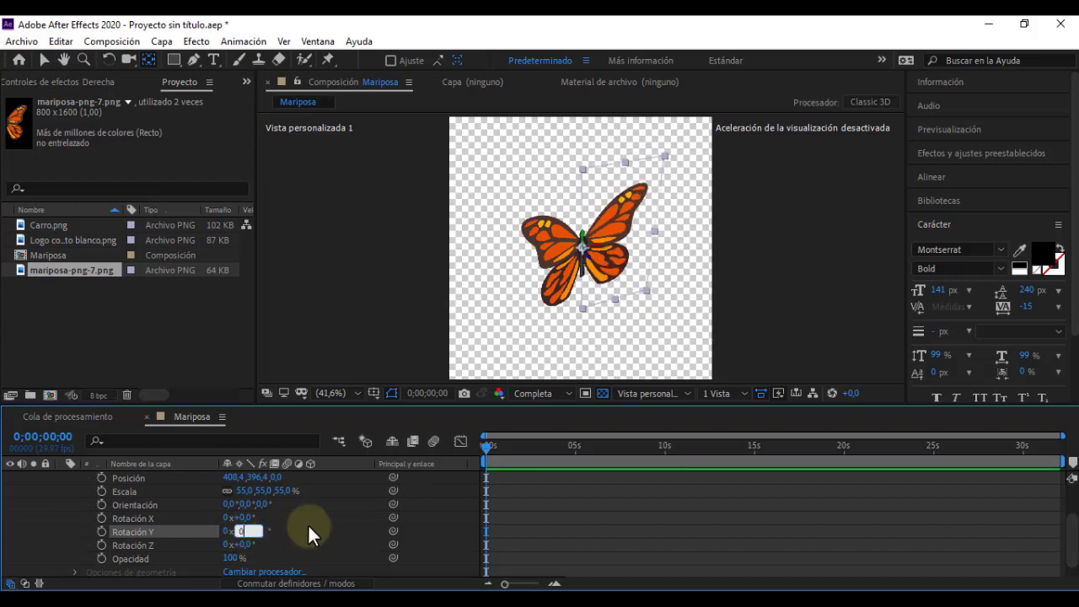
left_click(308, 524)
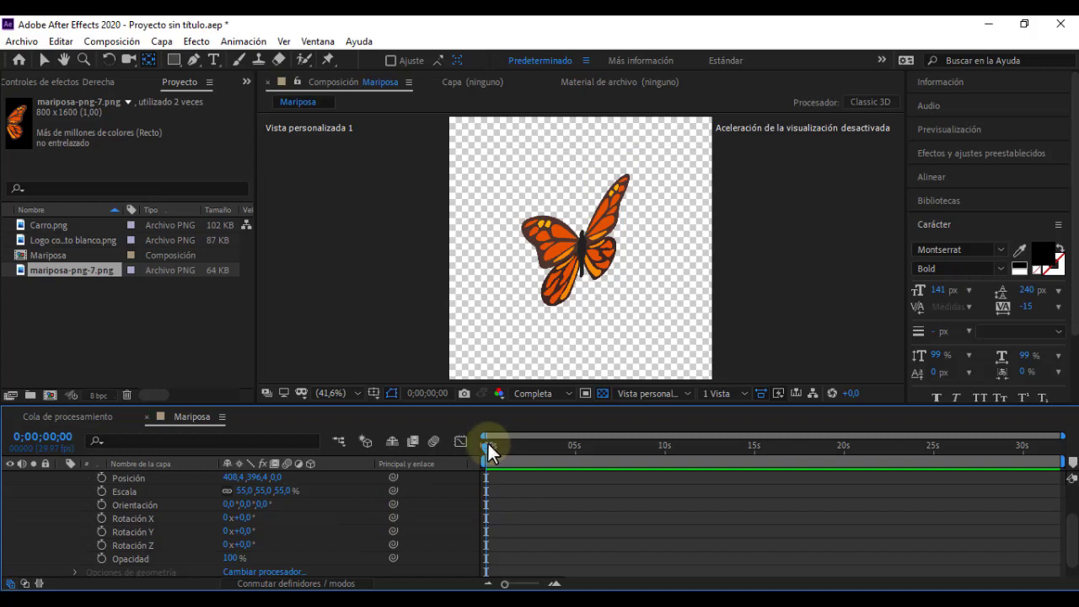
Keyframe the wing's Rotación Y folding and opening, alternating +43° and -43° across three keys.
left_click(101, 532)
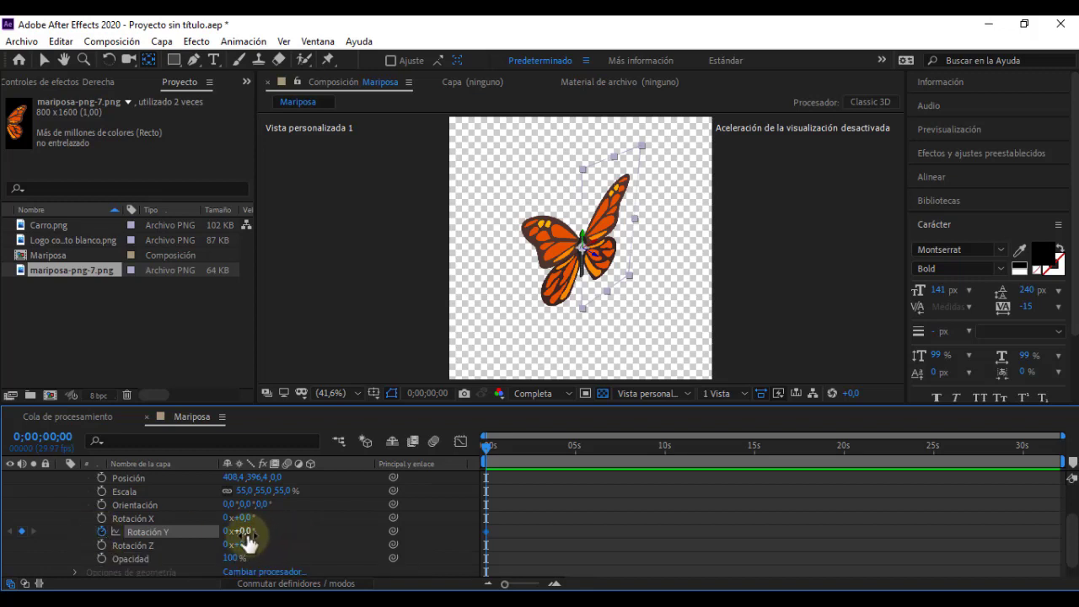
left_click_drag(247, 538, 219, 544)
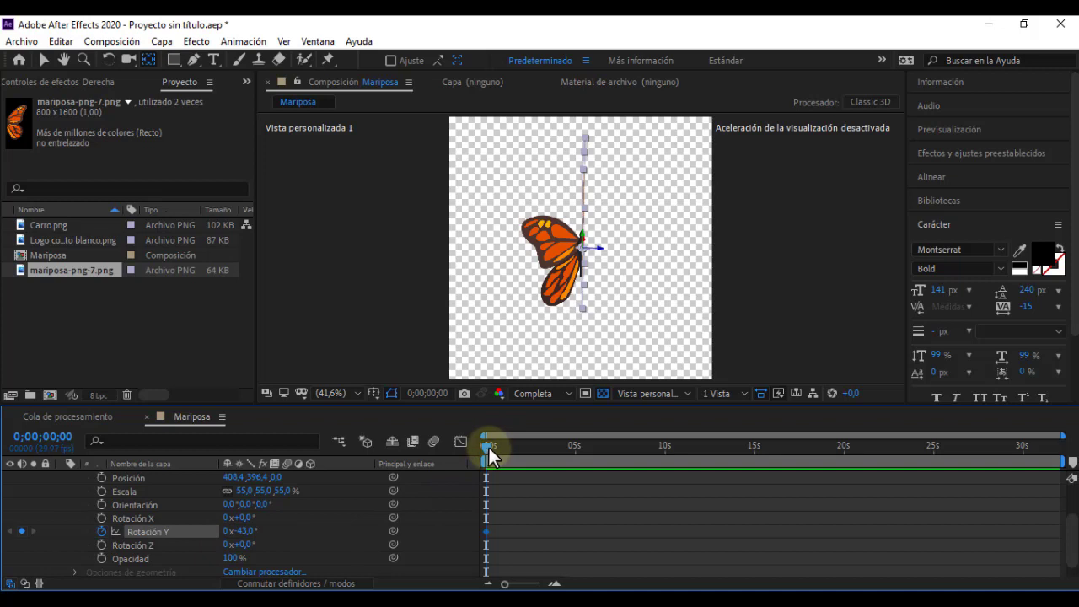
left_click_drag(488, 448, 494, 450)
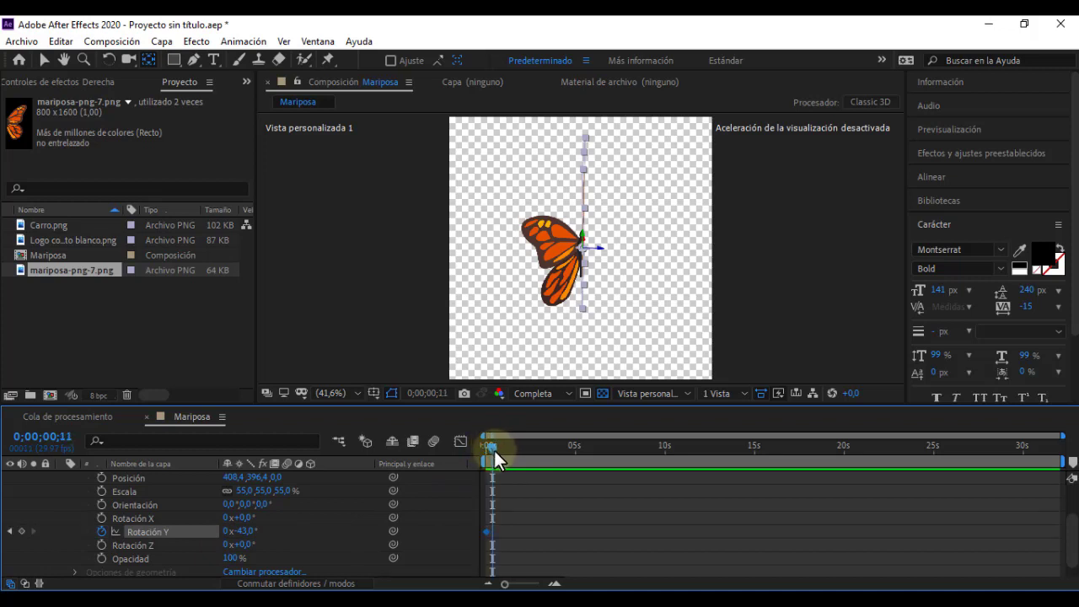
left_click_drag(494, 450, 494, 449)
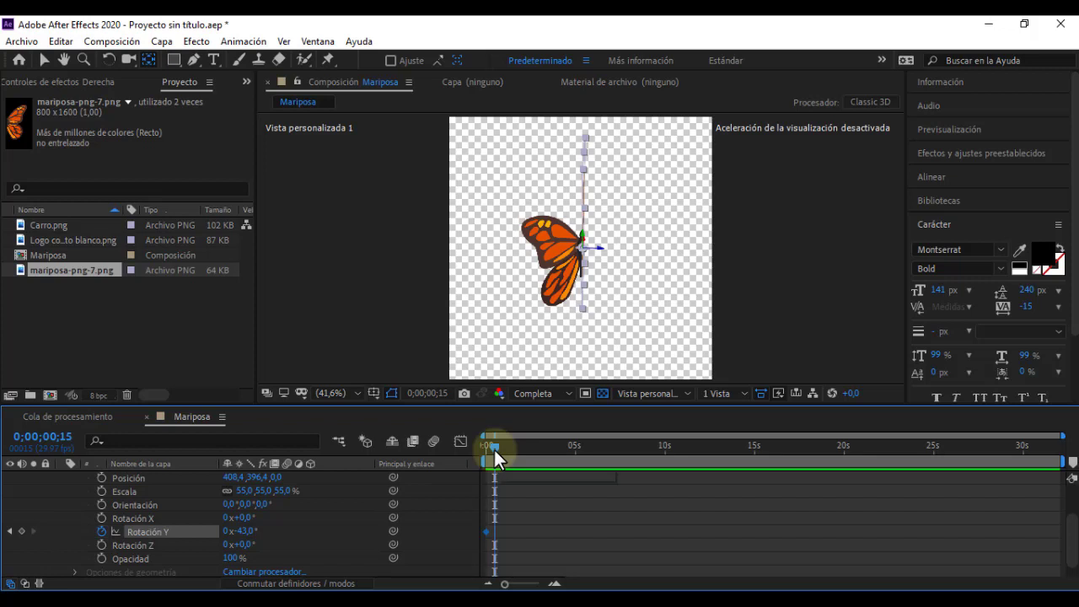
left_click_drag(494, 449, 502, 448)
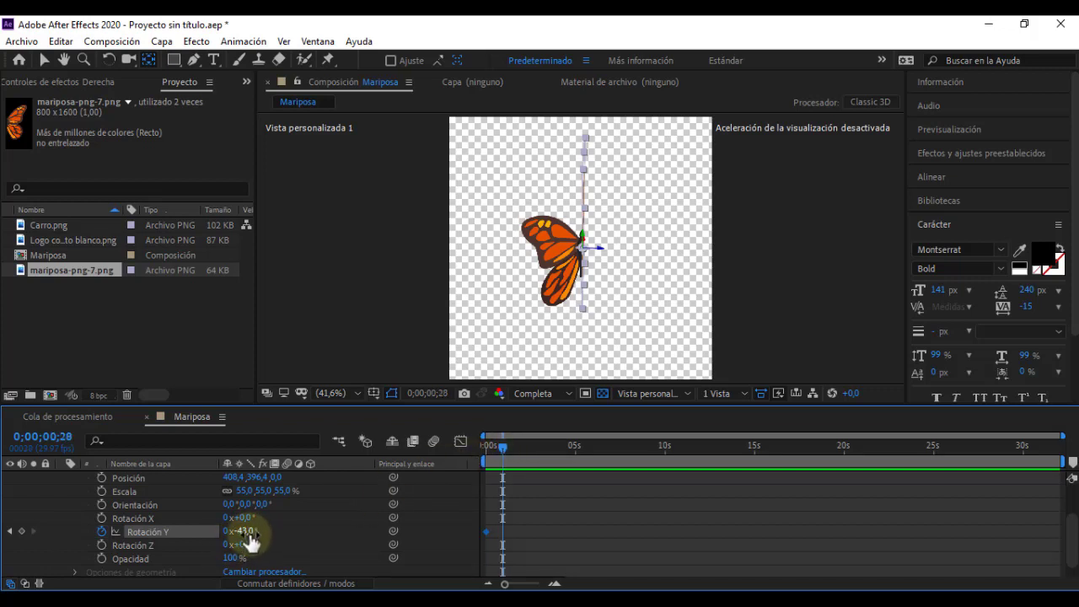
left_click_drag(246, 532, 315, 530)
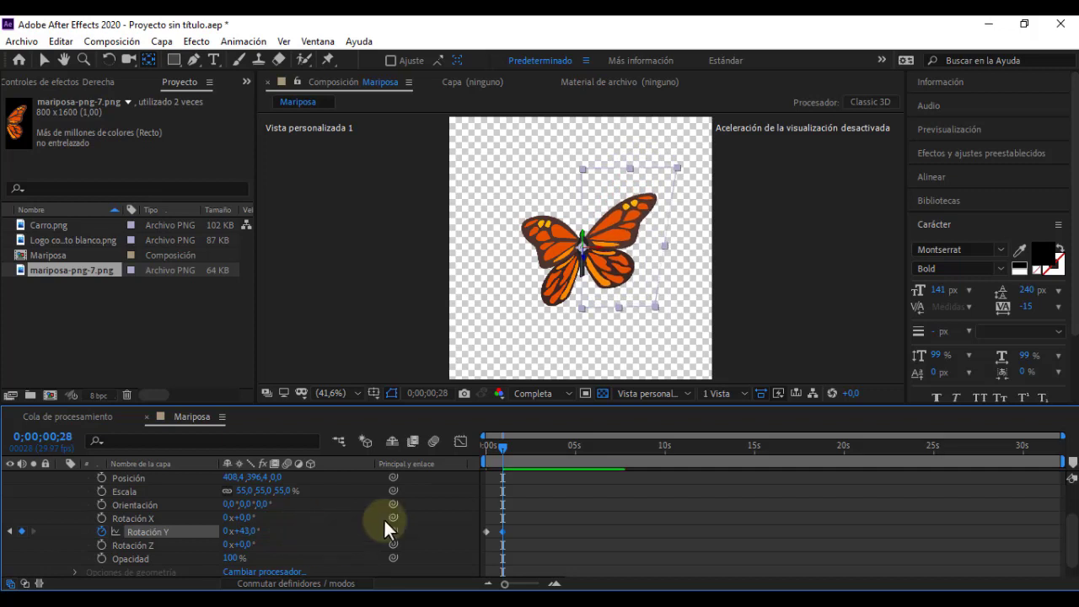
left_click_drag(504, 449, 520, 452)
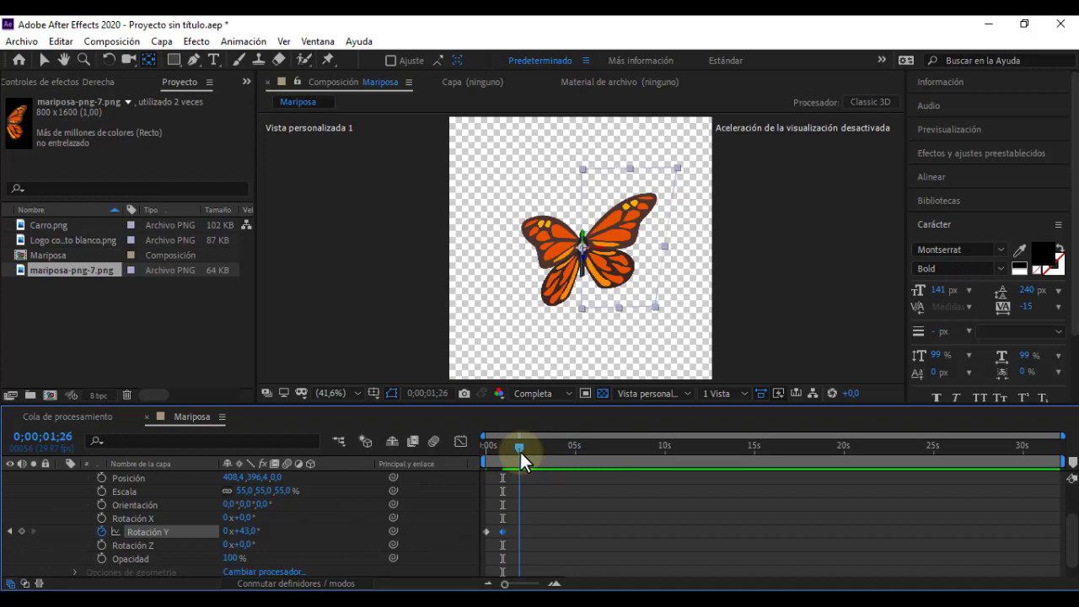
left_click_drag(248, 531, 193, 543)
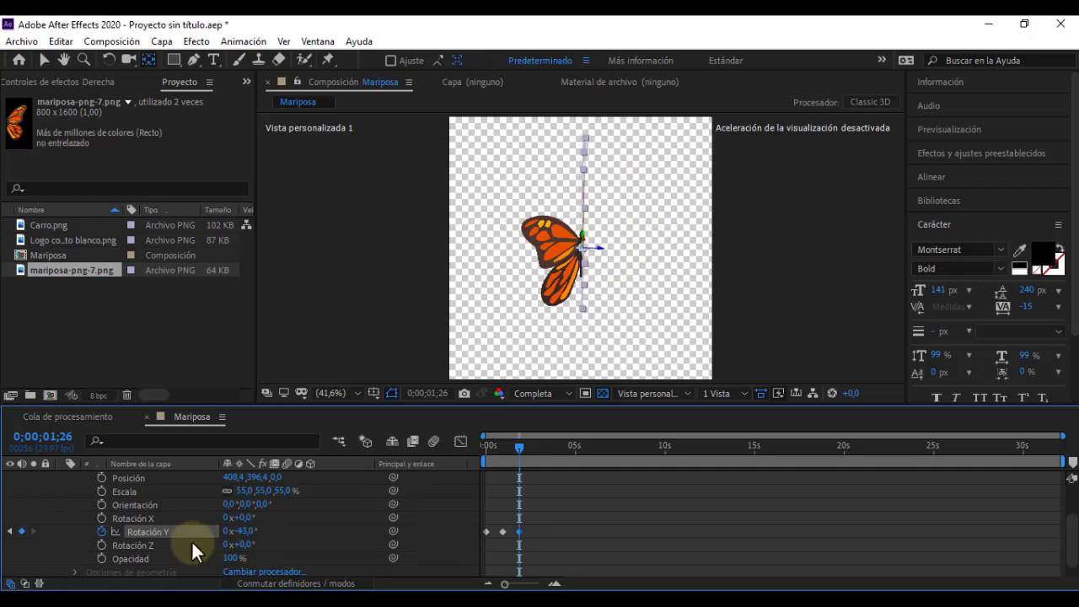
Preview the wing flap from the start of the timeline.
left_click_drag(515, 448, 457, 448)
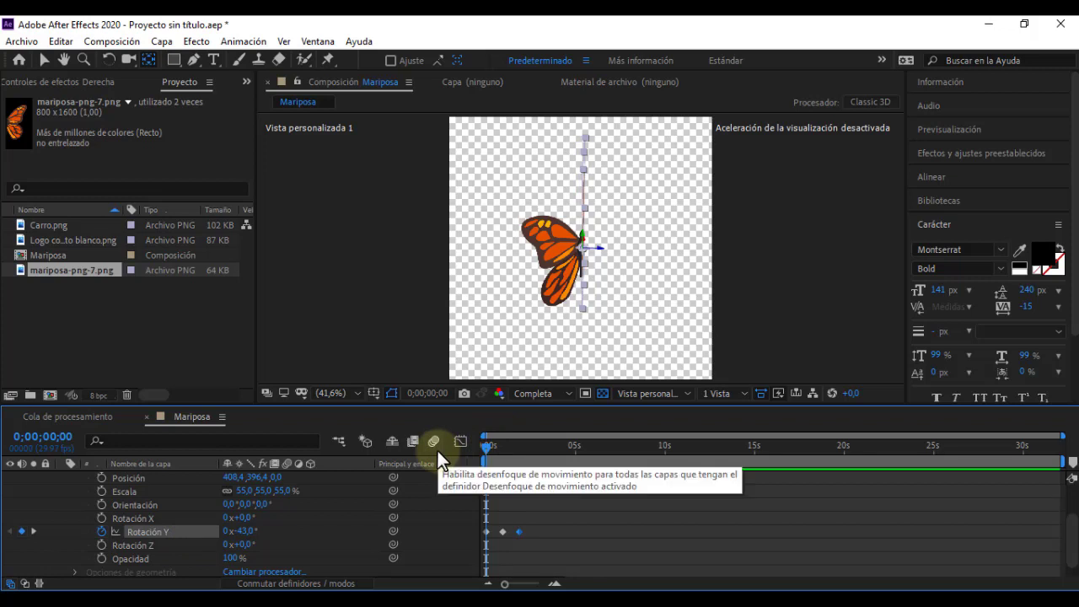
key("space")
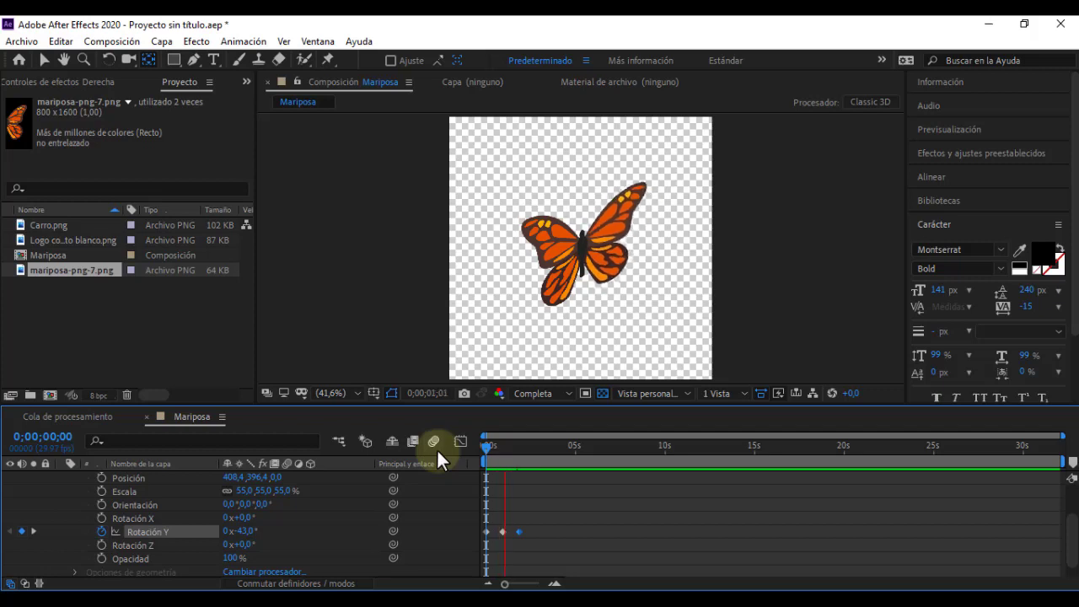
left_click_drag(519, 446, 502, 446)
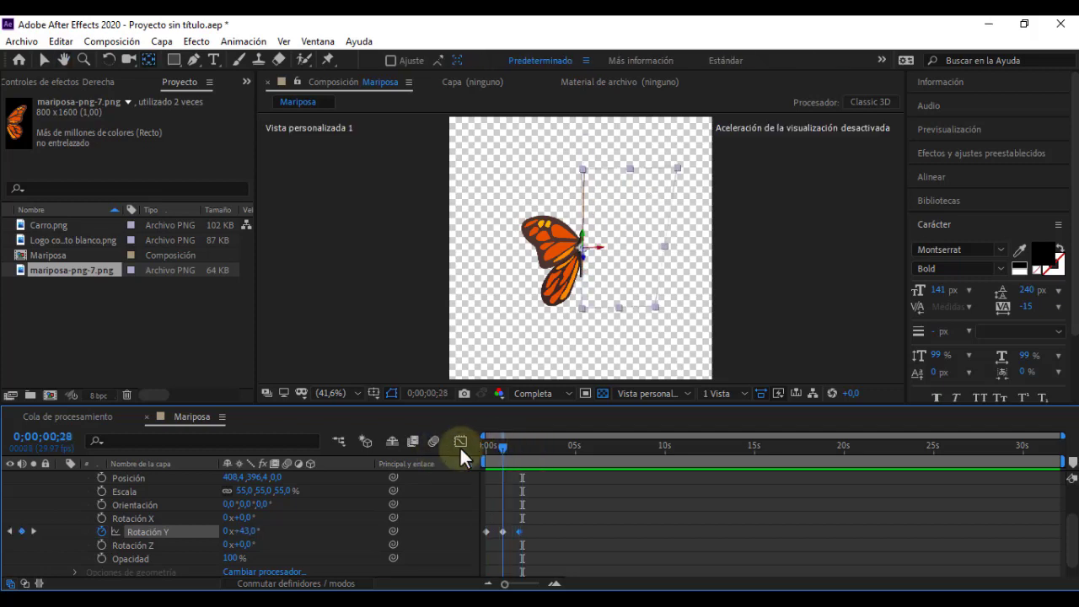
key("space")
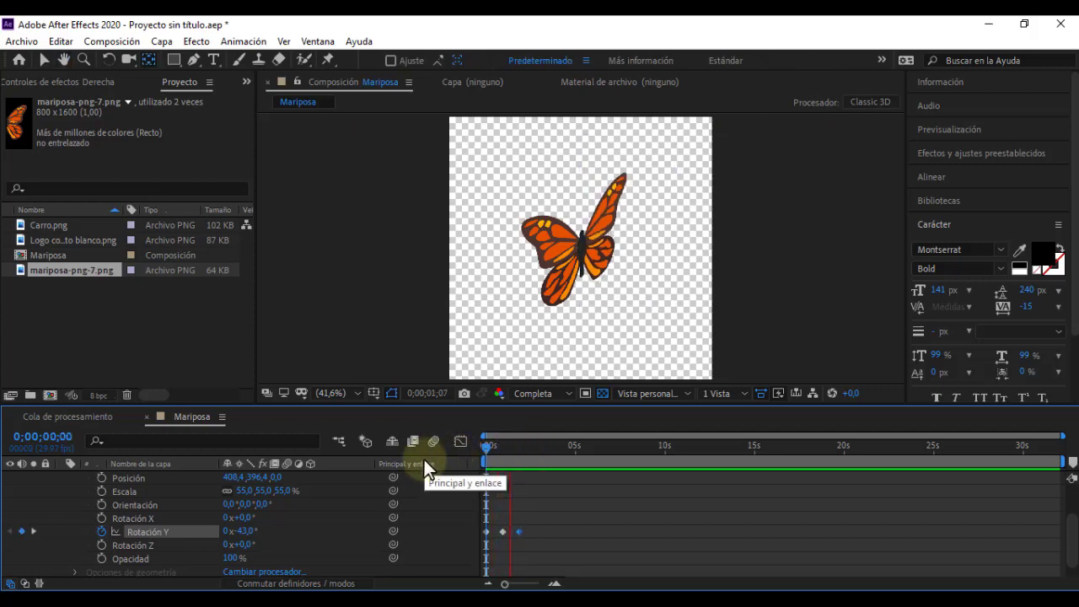
left_click_drag(519, 449, 452, 445)
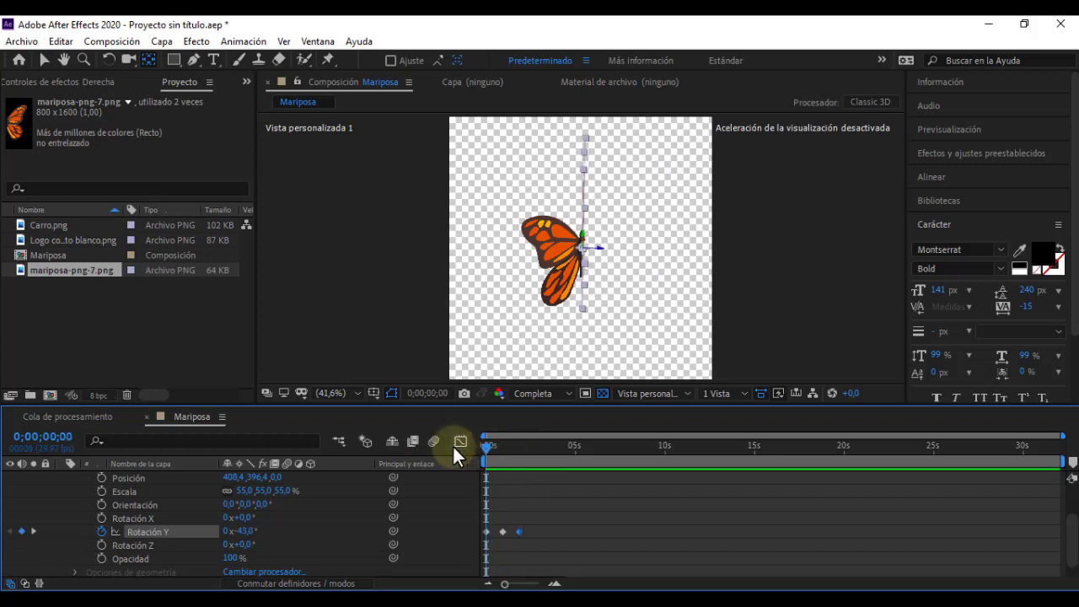
key("space")
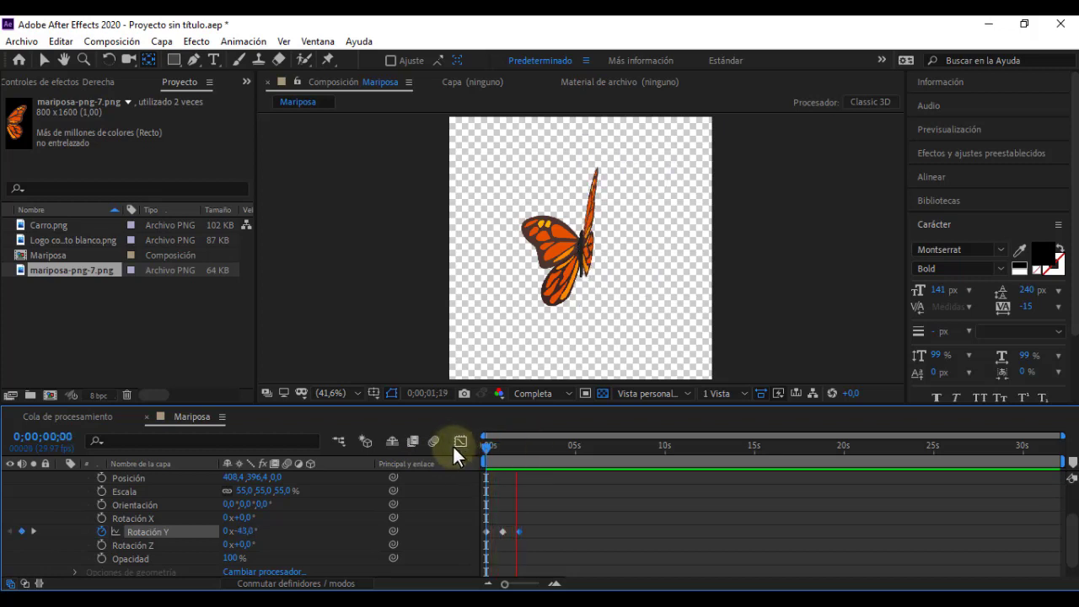
key("space")
Select the three Rotación Y keyframes, drag them closer to 0s, and replay the faster flap.
mouse_move(516, 444)
left_mouse_down()
mouse_move(532, 444)
mouse_move(531, 460)
left_mouse_up()
left_click_drag(527, 525, 491, 538)
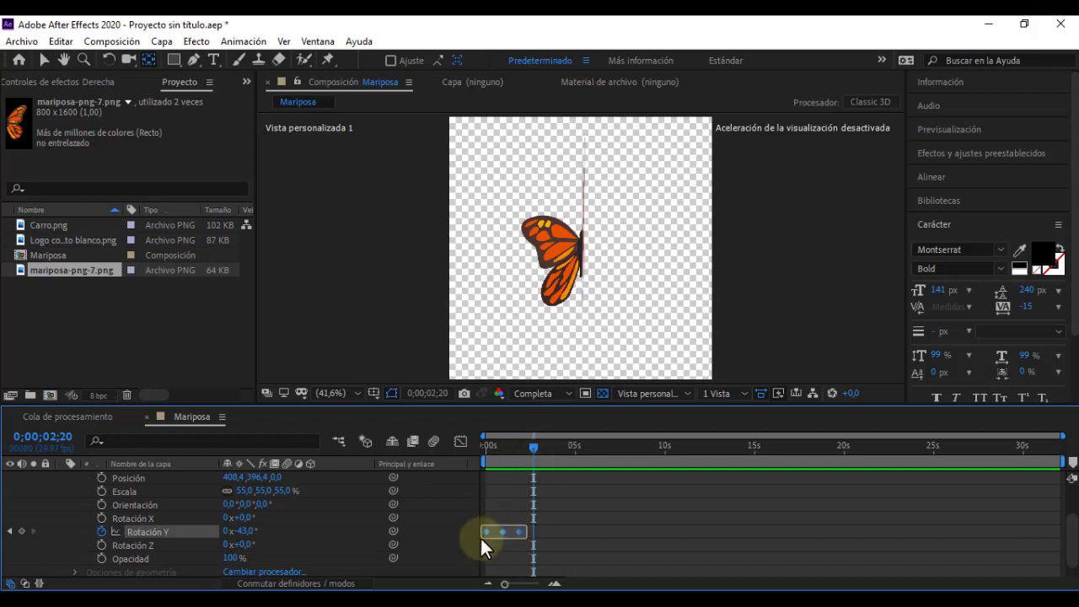
left_click_drag(481, 540, 481, 540)
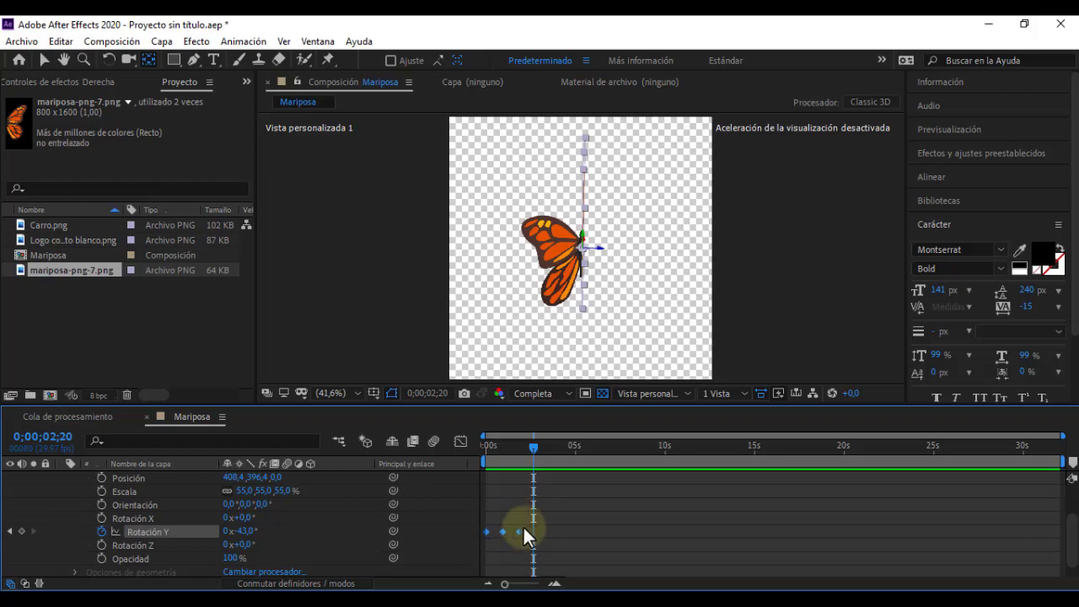
left_click_drag(523, 532, 510, 534)
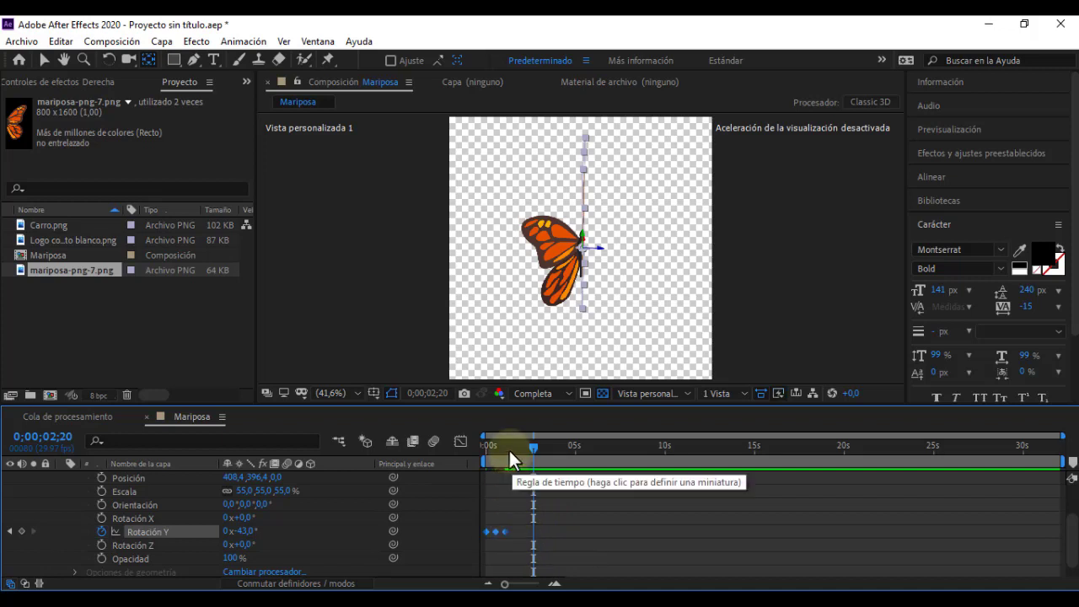
left_click(485, 445)
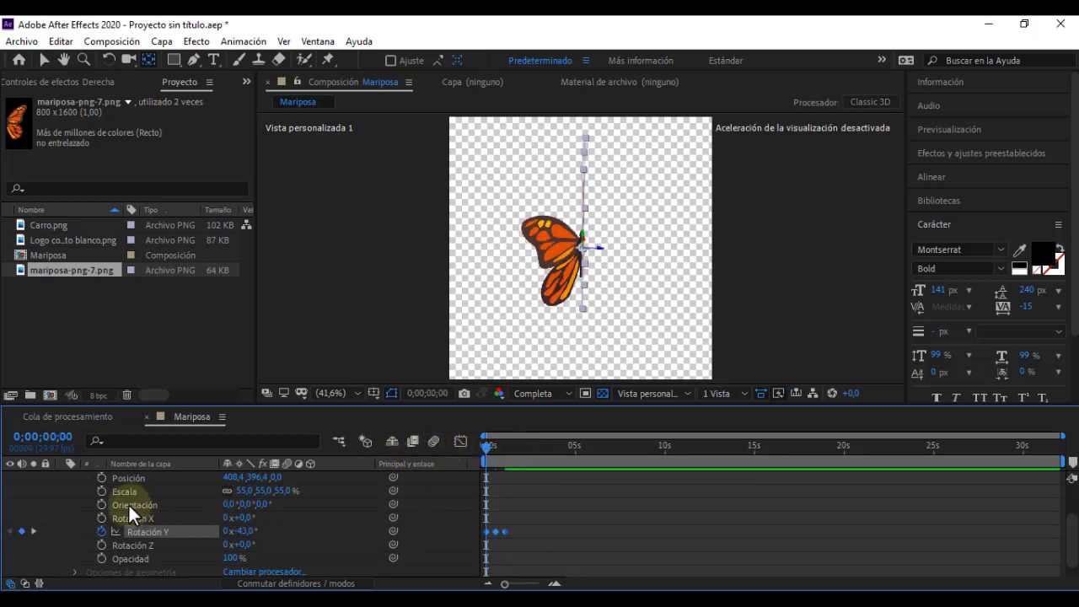
key("space")
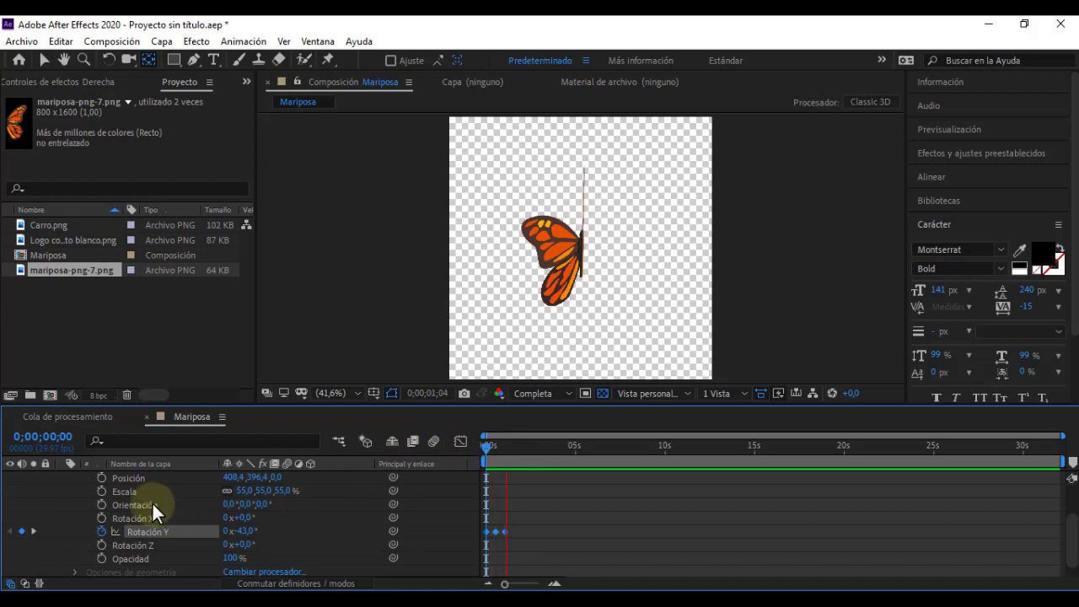
Zoom the timeline in and move the -43° keyframe to 0;00;01;02.
left_click(554, 583)
left_click_drag(663, 583, 525, 584)
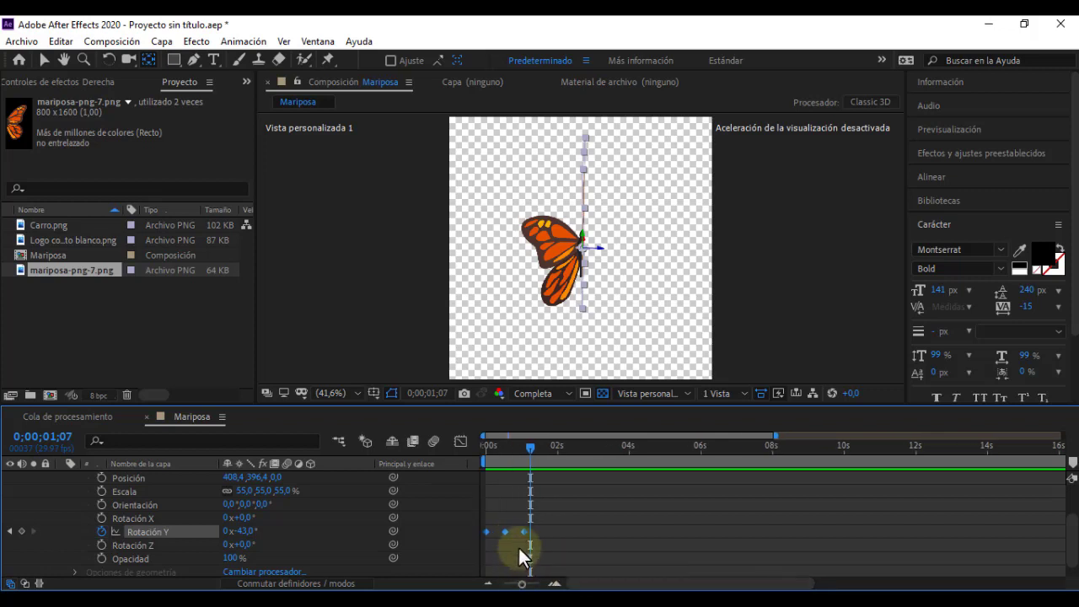
left_click_drag(525, 530, 514, 533)
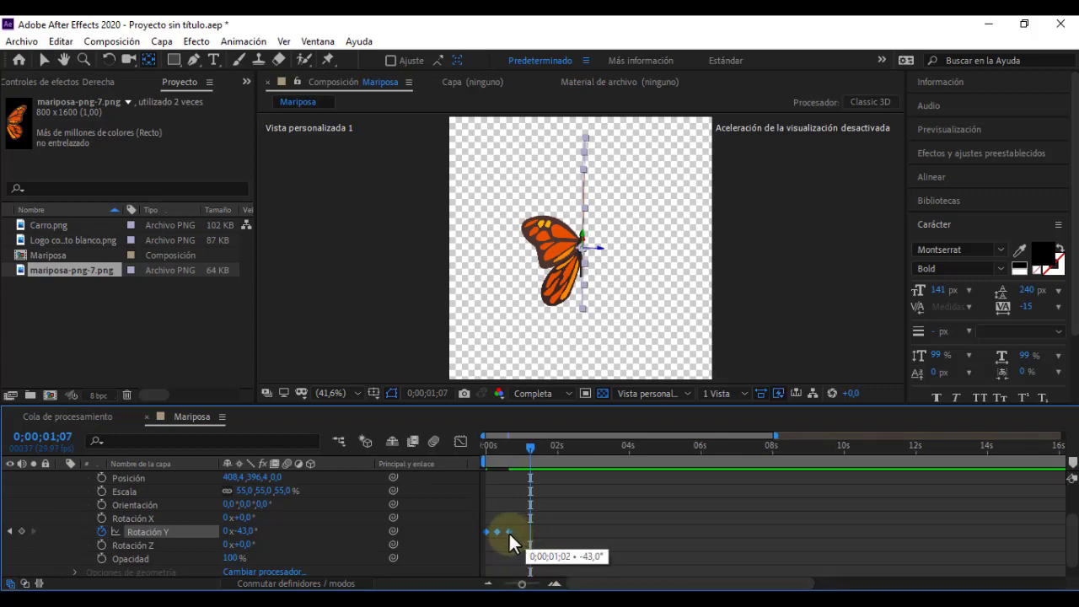
Preview the tighter flap by playback and scrubbing, reselecting the three Rotación Y keyframes.
left_click_drag(499, 448, 414, 447)
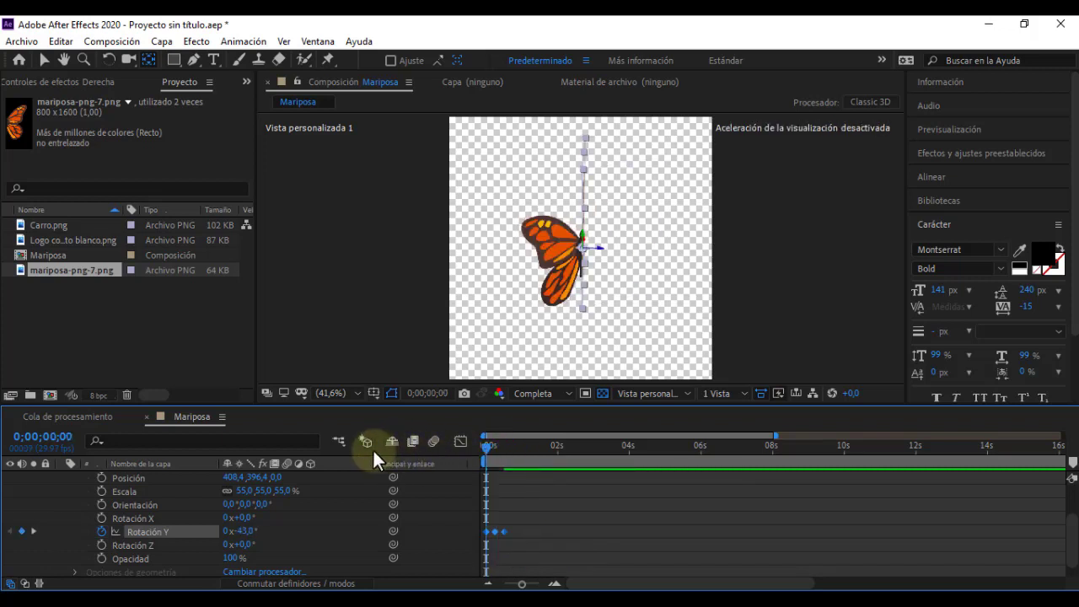
key("space")
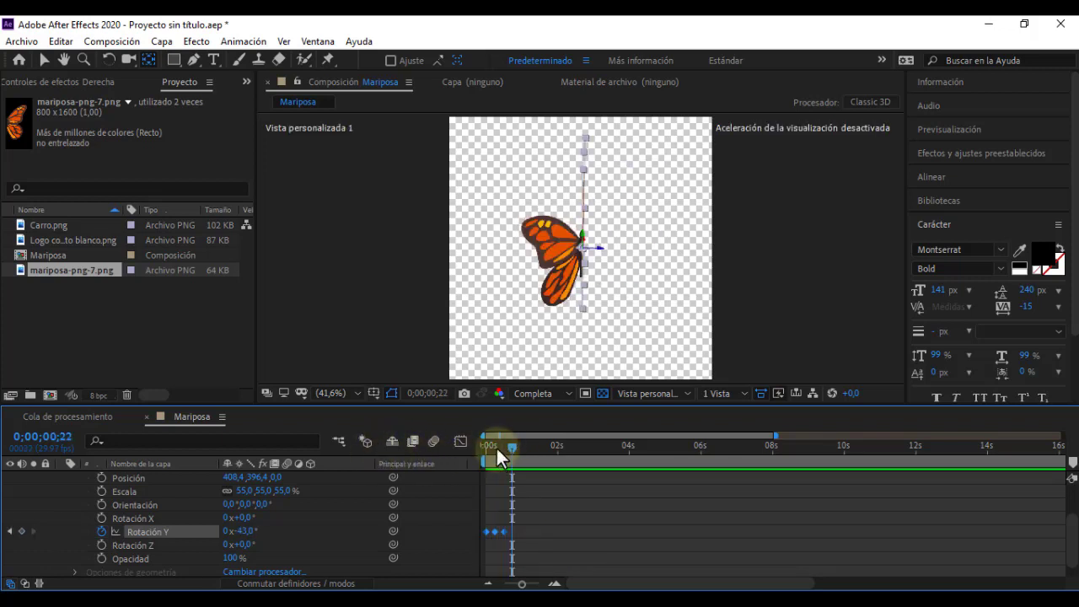
left_click_drag(496, 446, 461, 451)
key("space")
key("space")
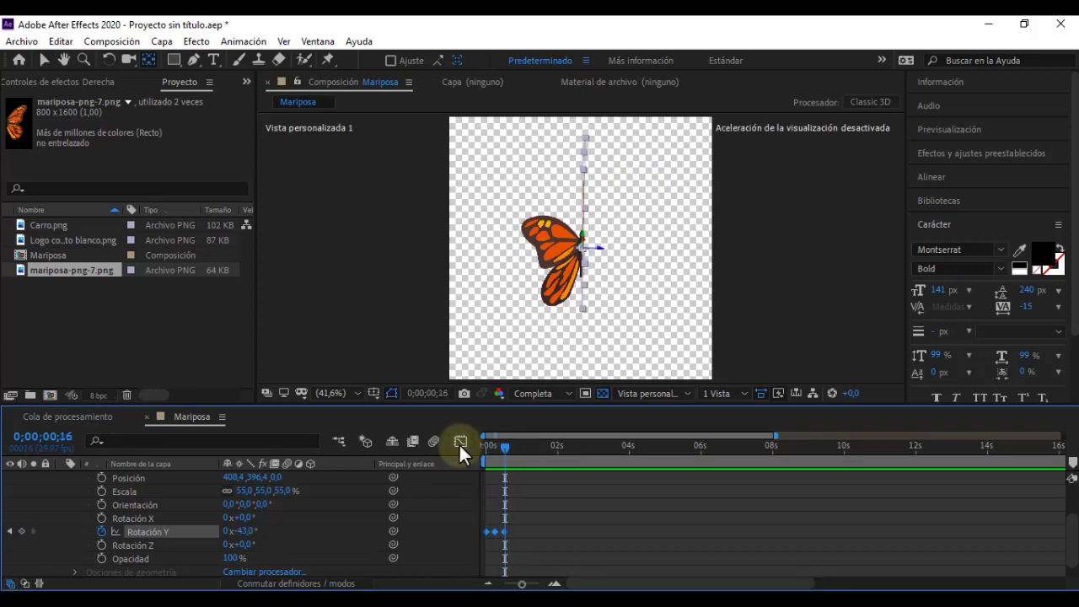
mouse_move(505, 440)
left_mouse_down()
mouse_move(586, 448)
mouse_move(553, 460)
left_mouse_up()
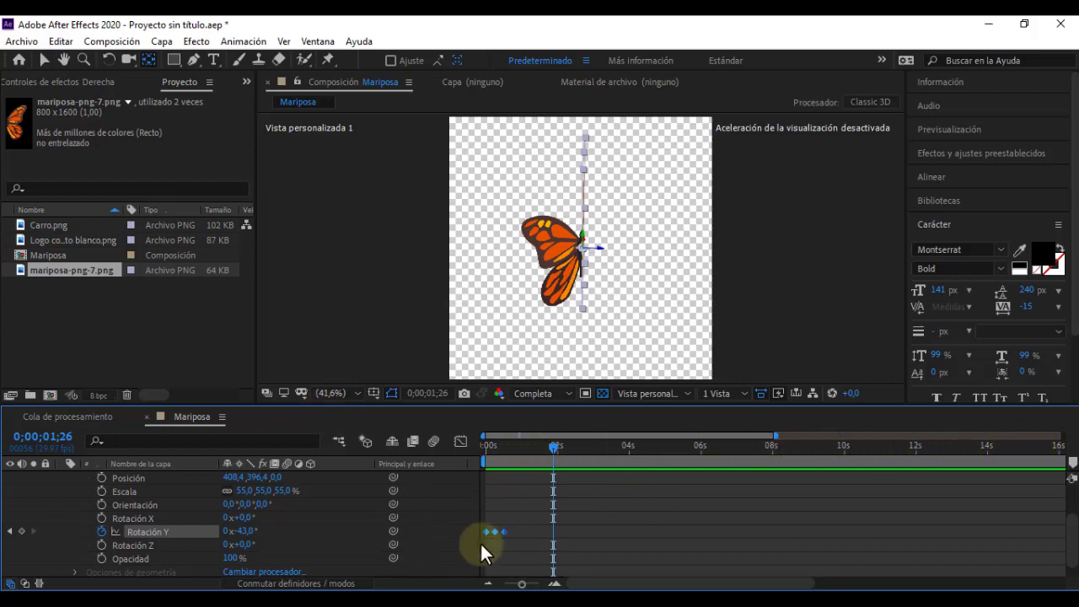
left_click_drag(515, 526, 479, 537)
left_click_drag(496, 444, 485, 442)
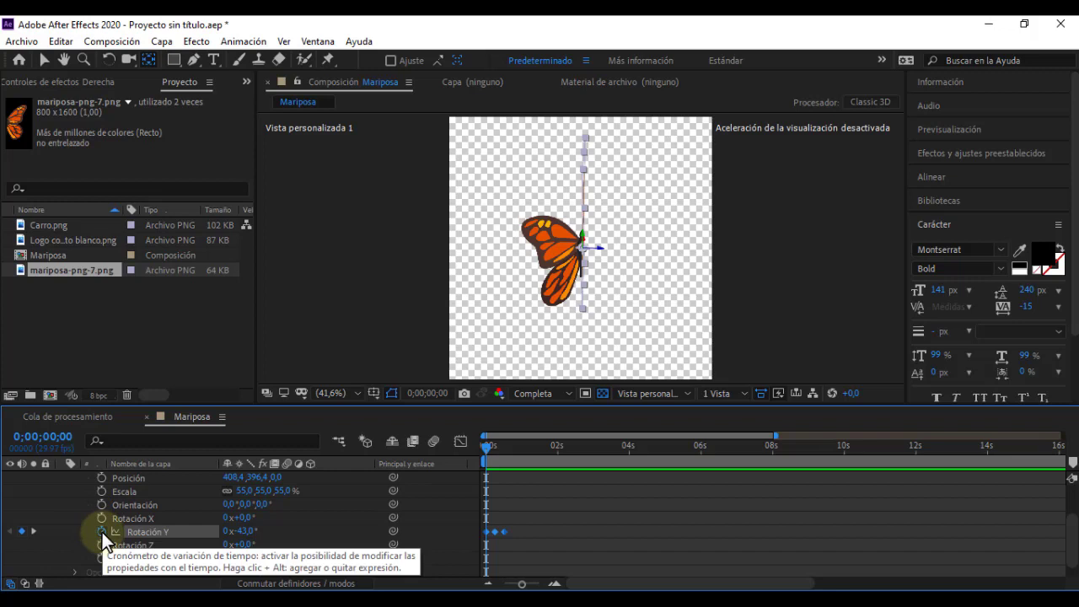
Apply loopOut(type = "cycle") to Rotación Y and preview the continuously repeating flap.
left_click(102, 532, "alt")
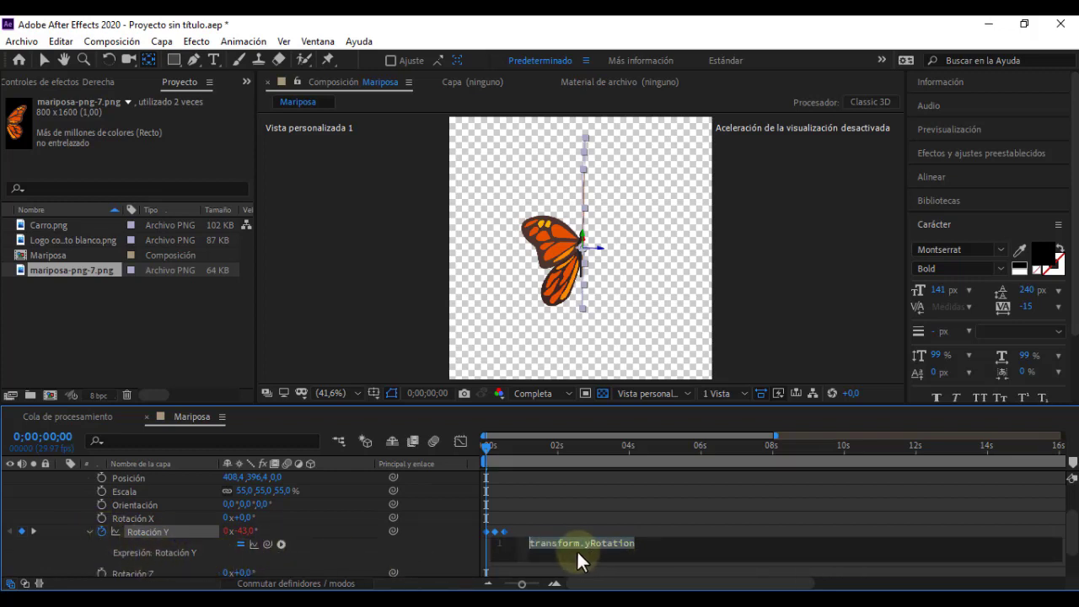
left_click(282, 545)
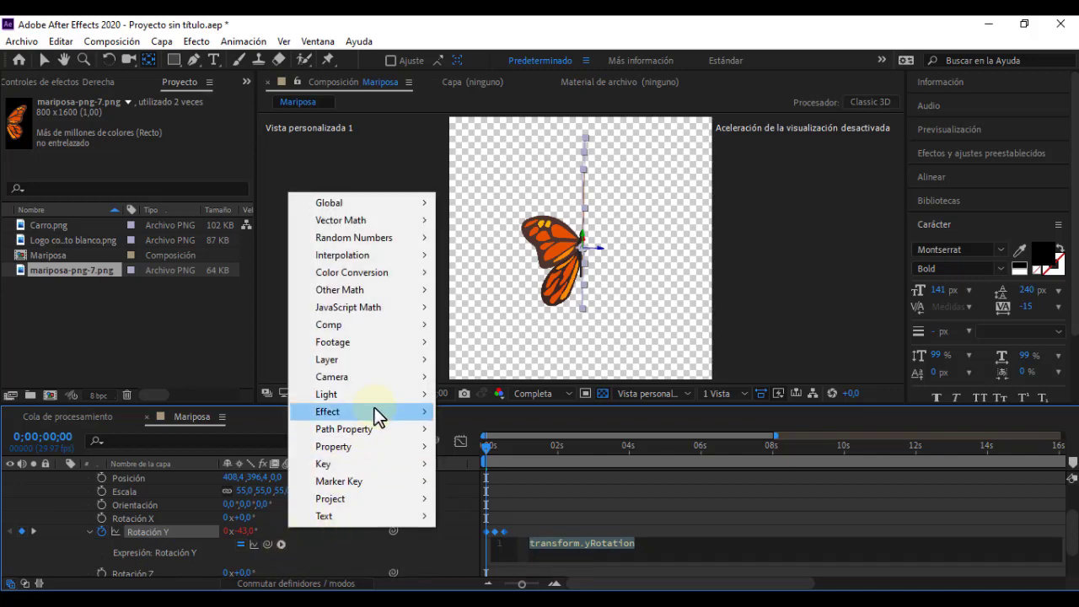
mouse_move(372, 435)
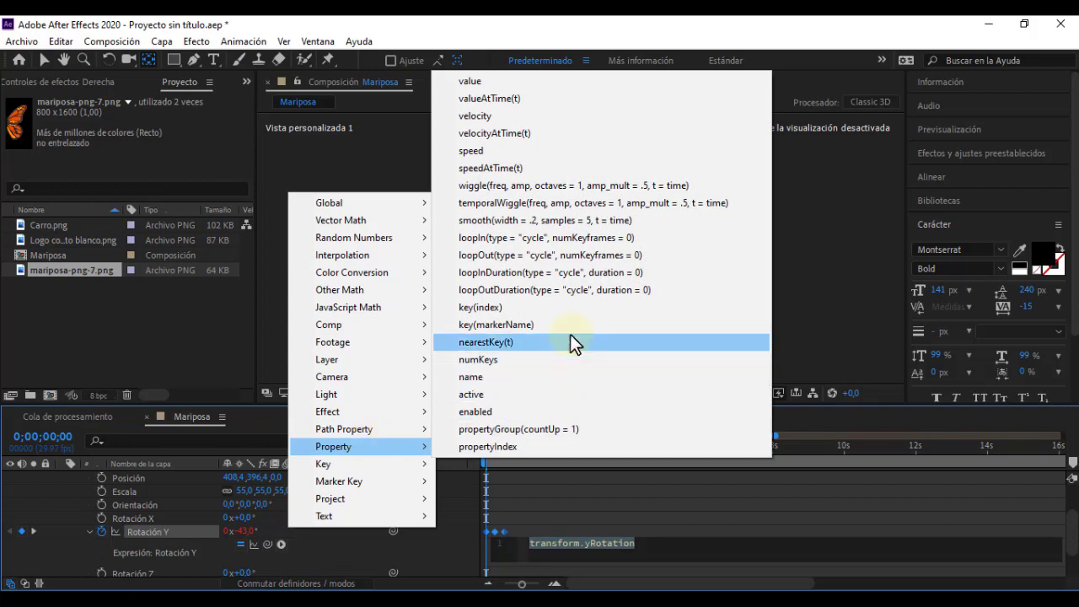
left_click(491, 263)
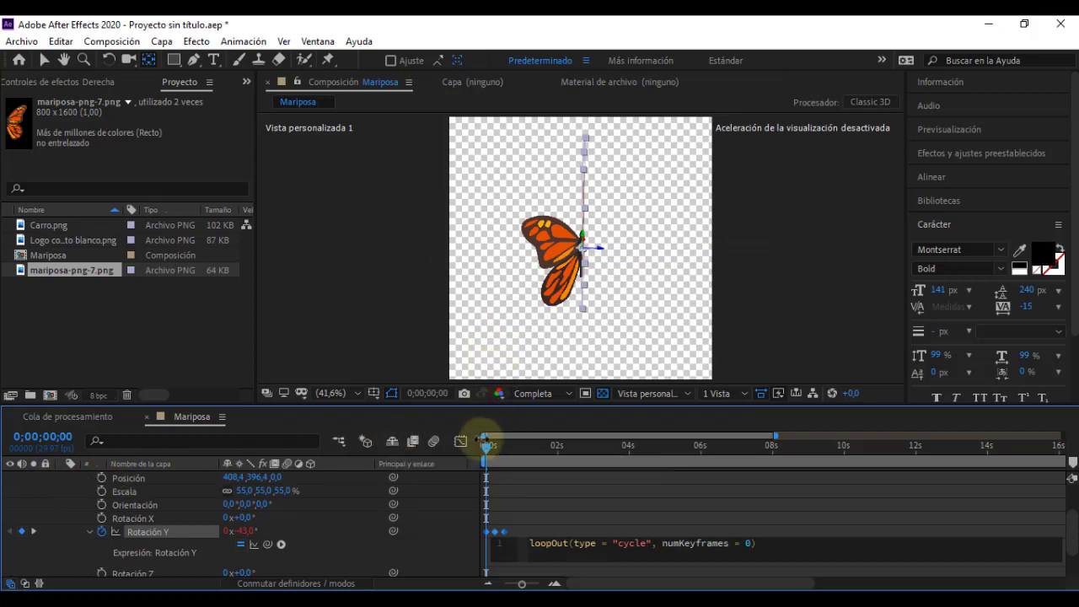
left_click(488, 449)
key("space")
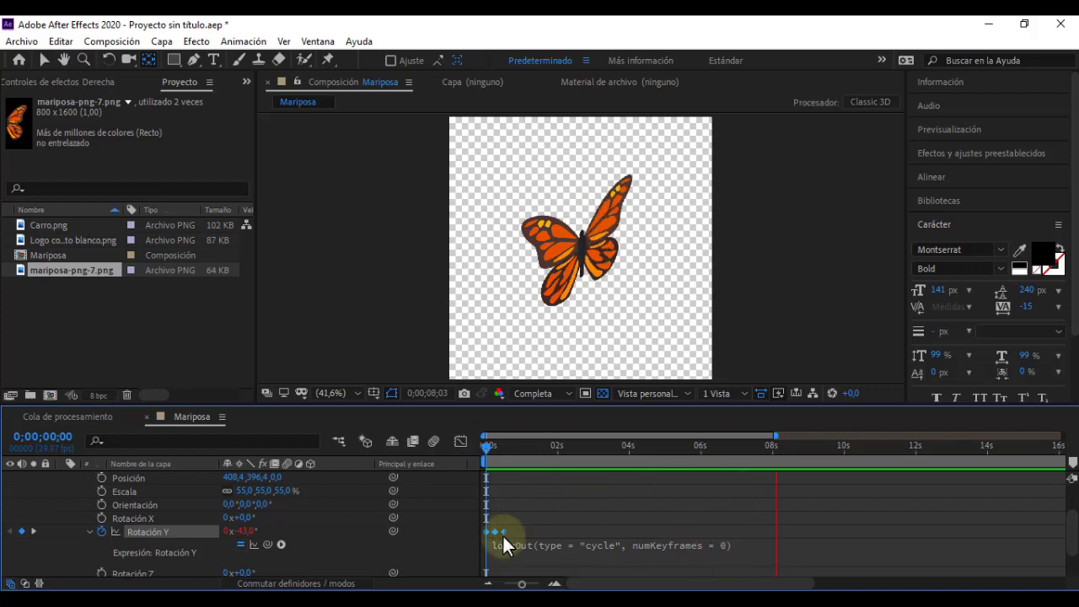
key("space")
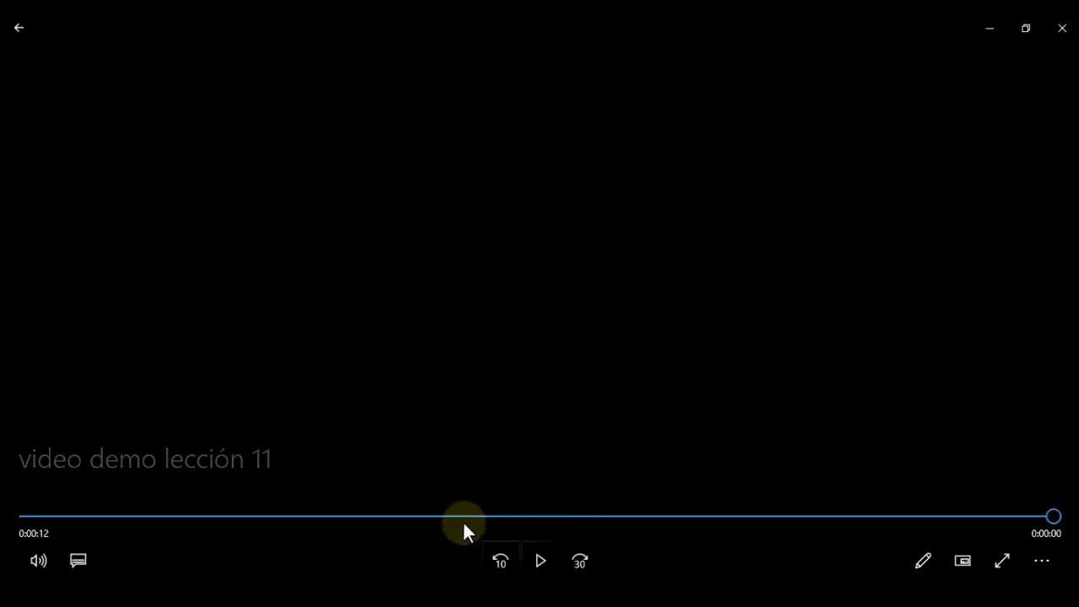
Play the lesson 11 demo video from 0:00:08, then minimize Movies & TV.
left_click(414, 515)
left_click(705, 516)
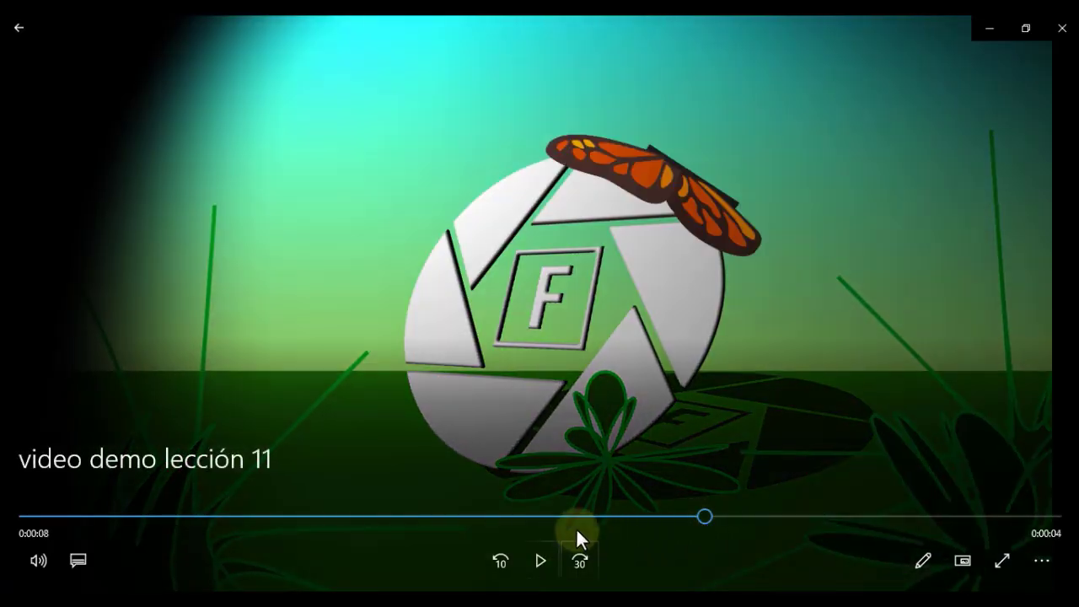
left_click(543, 563)
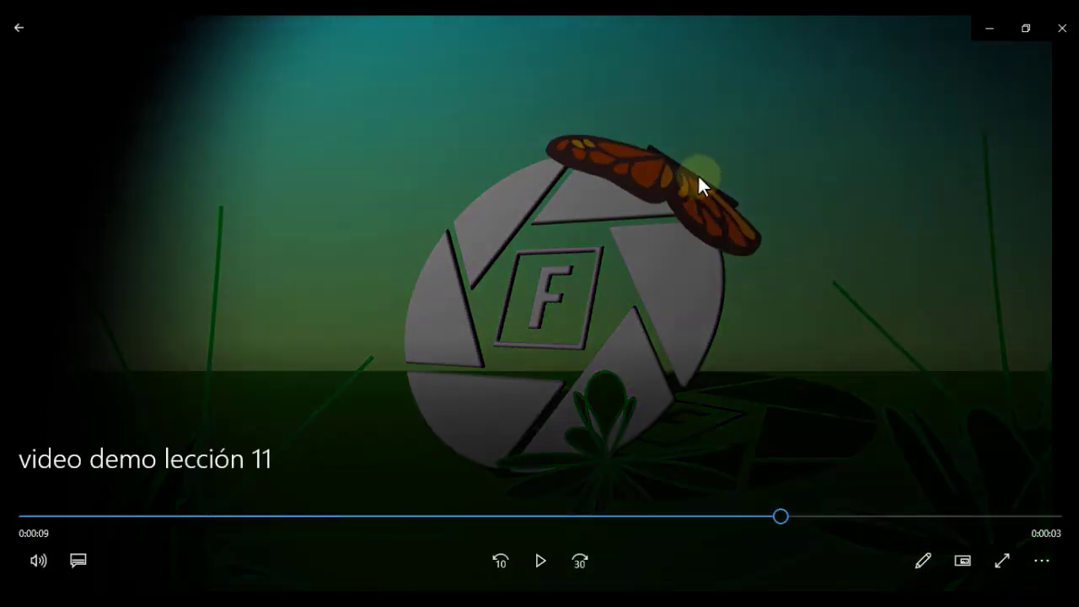
left_click(991, 29)
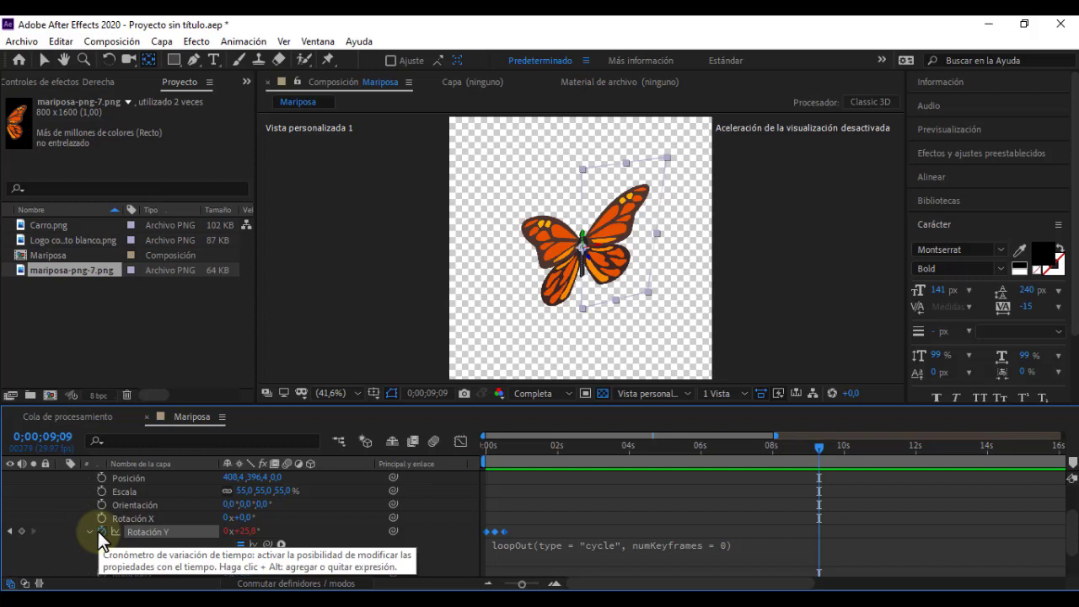
Remove the loop expression from Rotación Y and paste a copy of the flap keyframes after the originals.
left_click(98, 534, "alt")
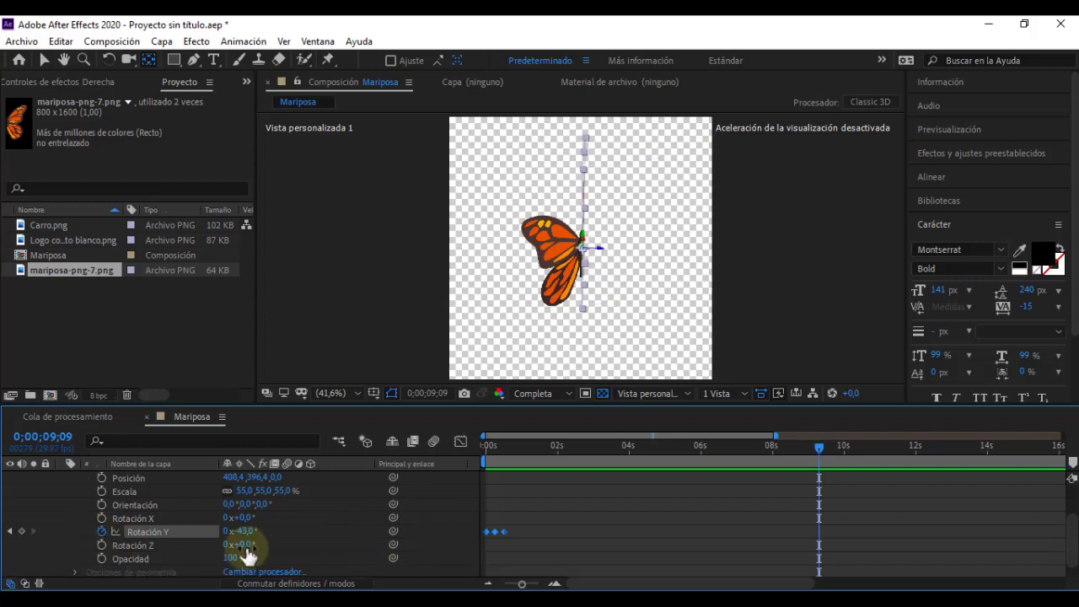
left_click_drag(499, 454, 493, 453)
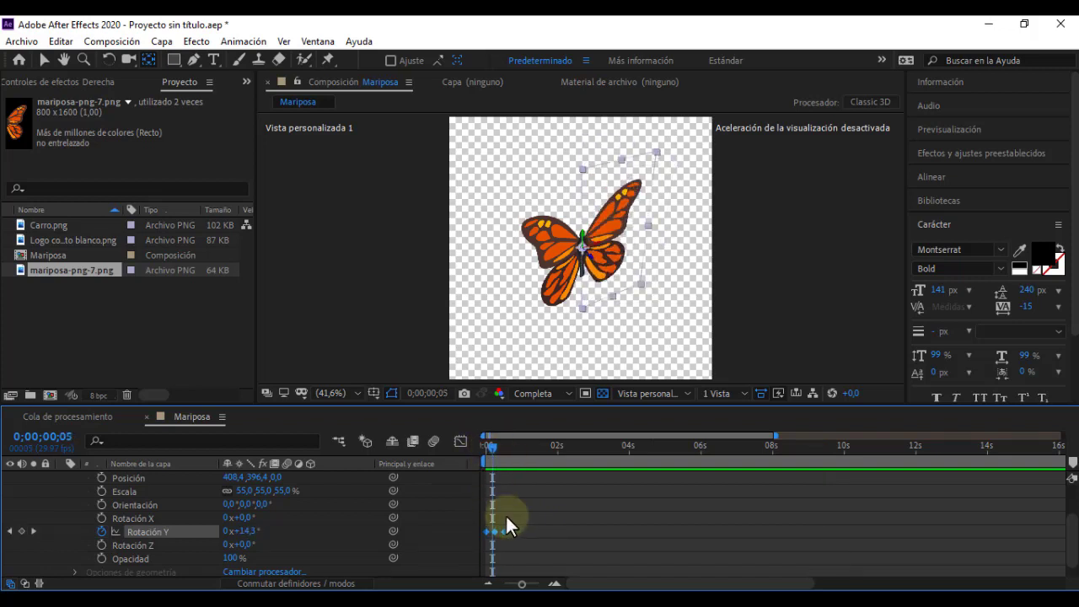
left_click_drag(512, 527, 493, 532)
mouse_move(495, 532)
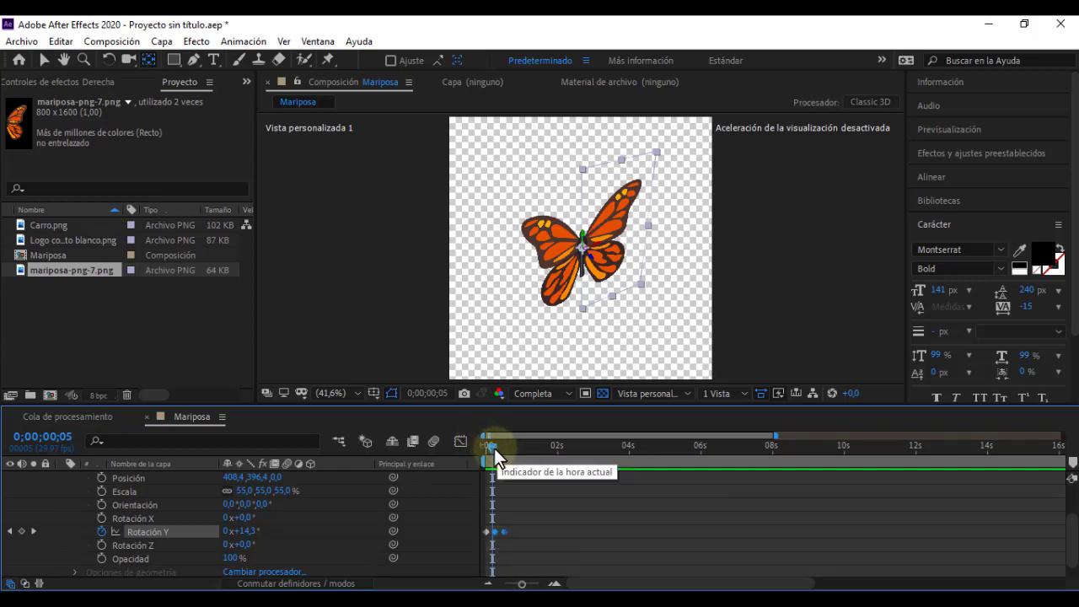
left_click_drag(493, 448, 512, 451)
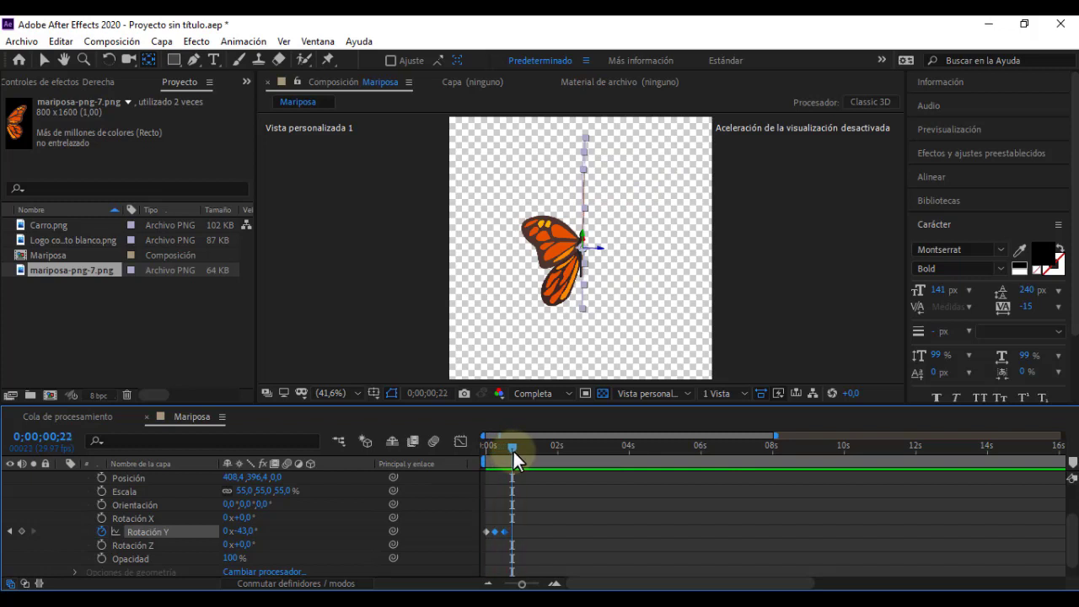
key("ctrl+v")
Paste two more sets of the flap keyframes, extending the row toward 4 seconds.
left_click_drag(535, 524, 492, 535)
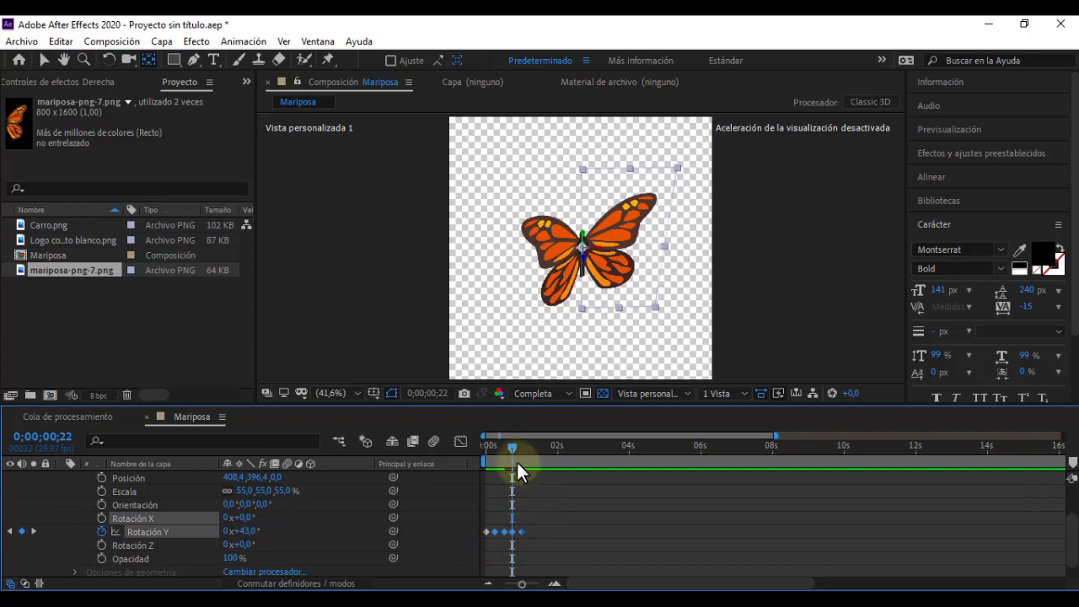
left_click_drag(510, 447, 530, 454)
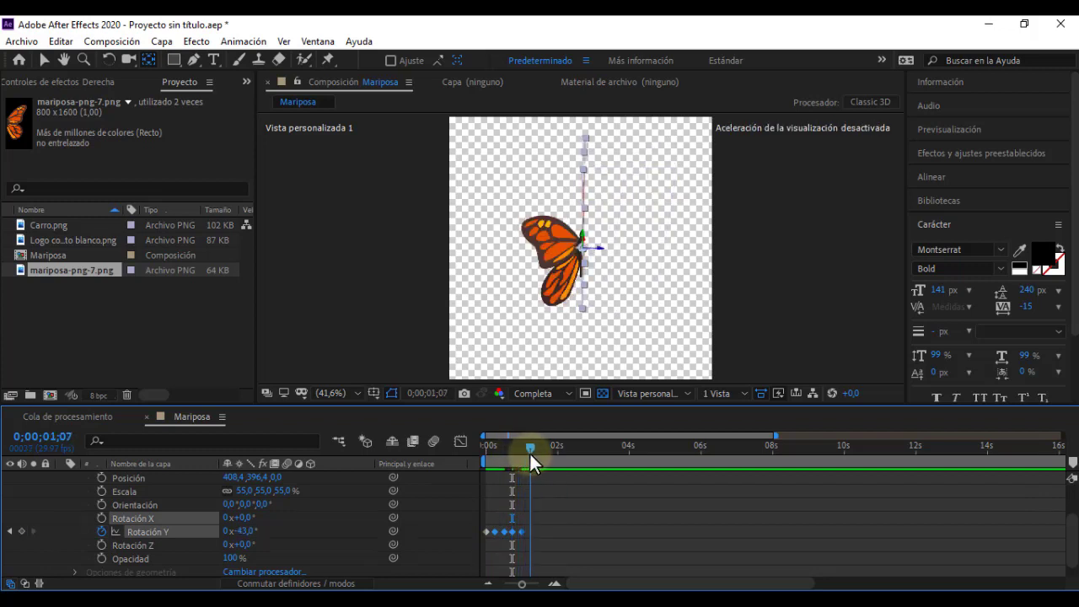
key("ctrl+v")
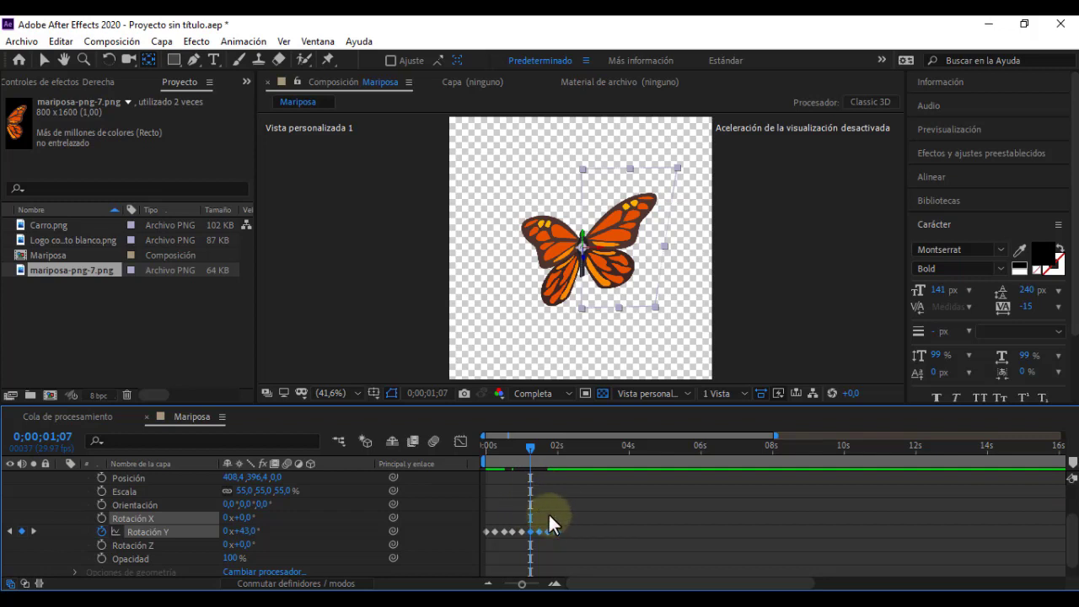
left_click_drag(569, 525, 490, 542)
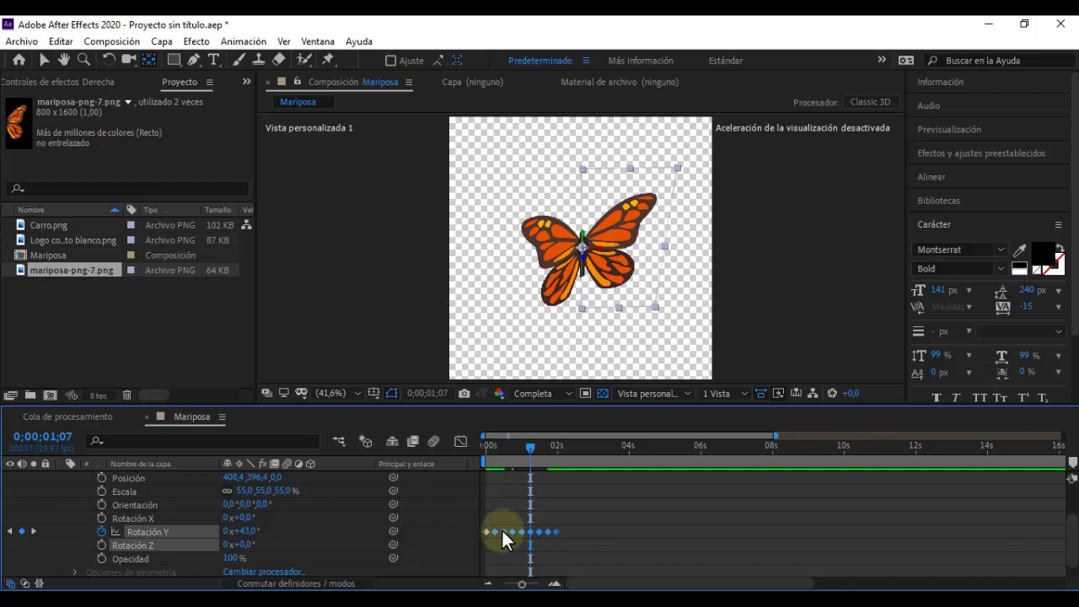
left_click_drag(501, 530, 495, 532)
left_click_drag(528, 449, 560, 457)
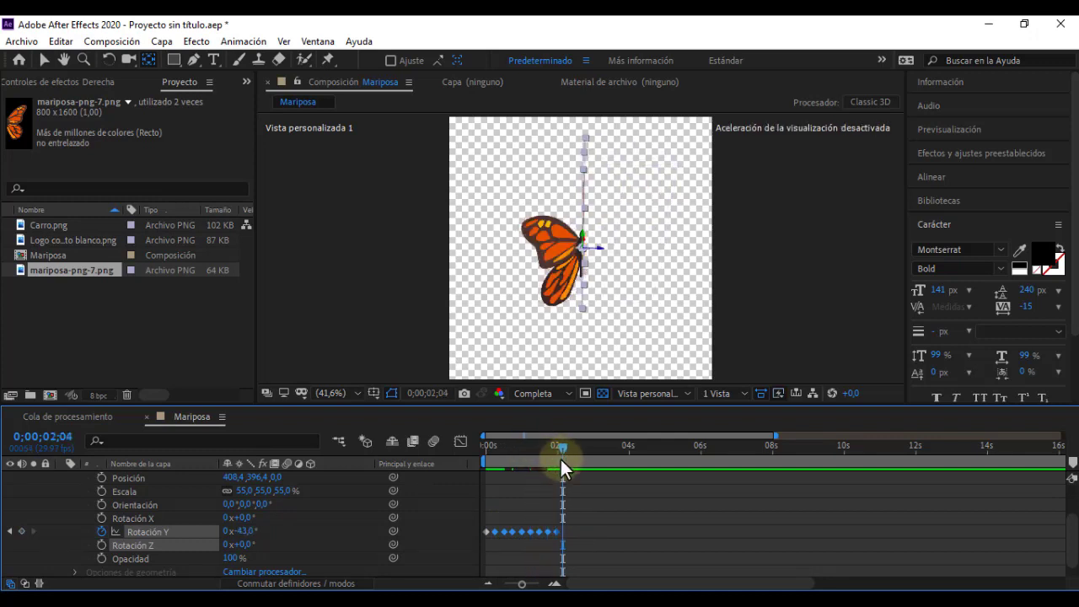
key("ctrl+v")
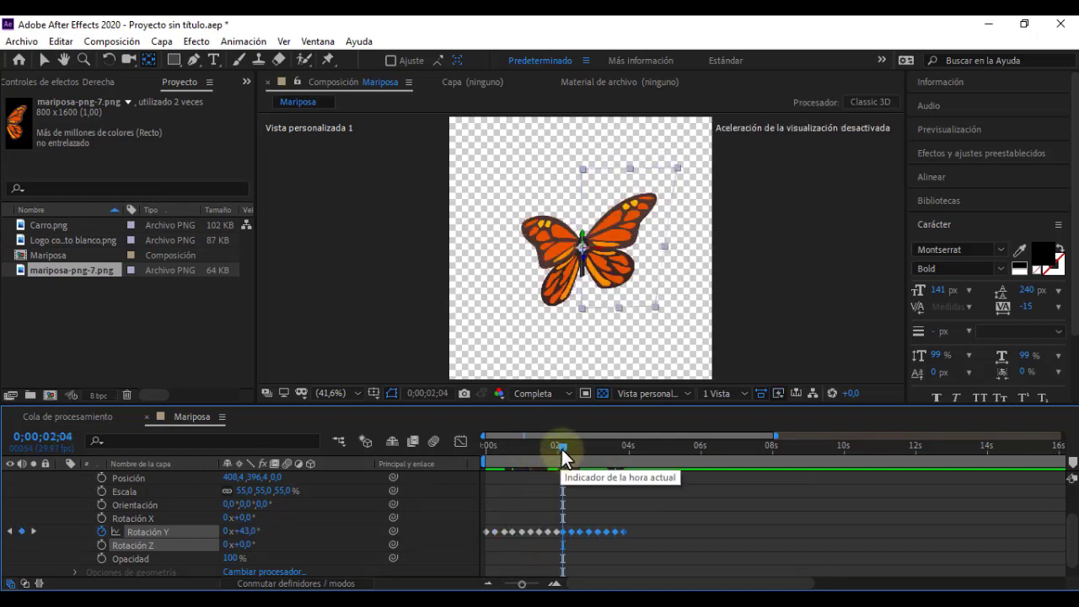
Scrub and play the extended flap, stepping to the last keyframe at 0;00;03;26.
mouse_move(561, 448)
left_mouse_down()
mouse_move(532, 447)
mouse_move(619, 461)
mouse_move(606, 461)
left_mouse_up()
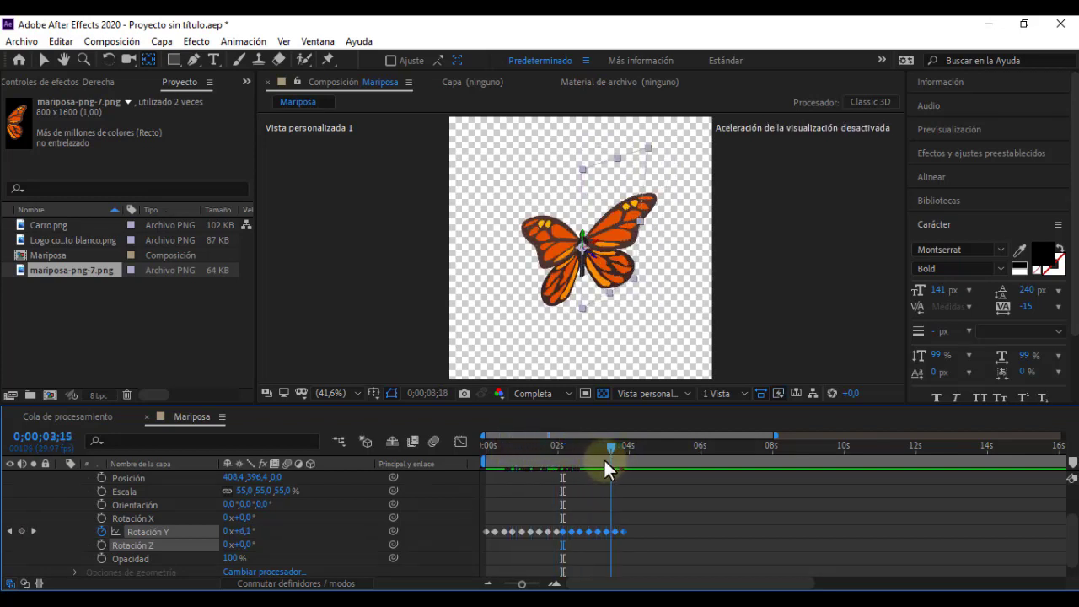
left_click_drag(609, 459, 609, 460)
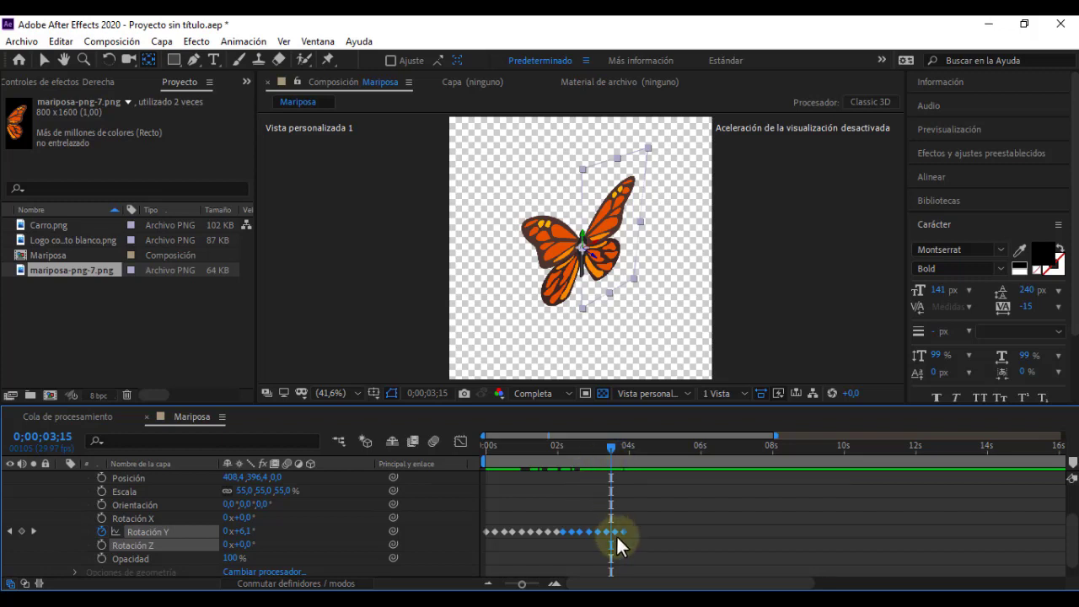
key("space")
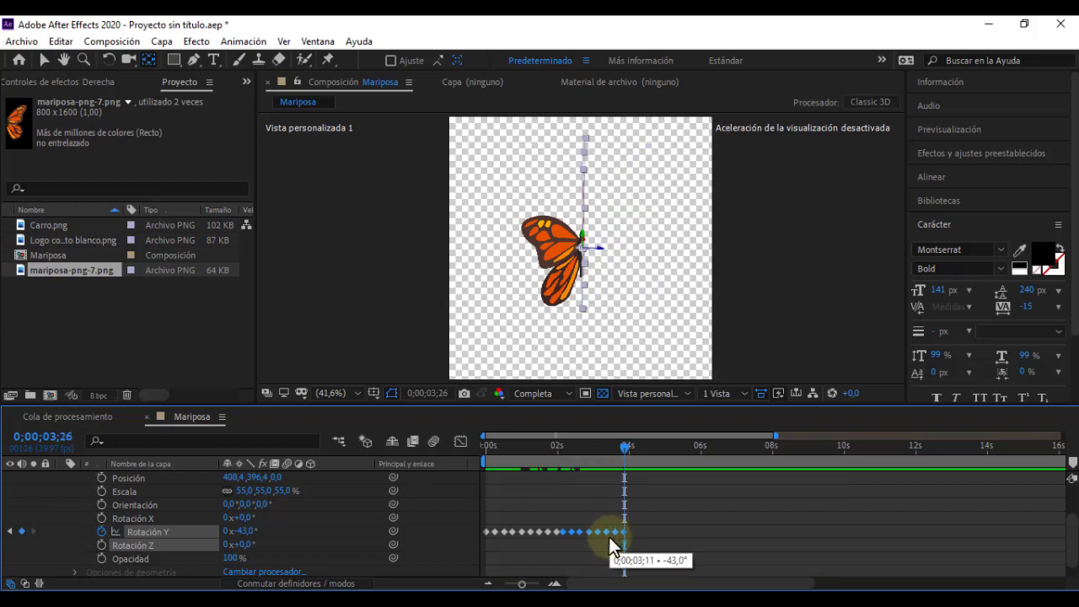
left_click(609, 536)
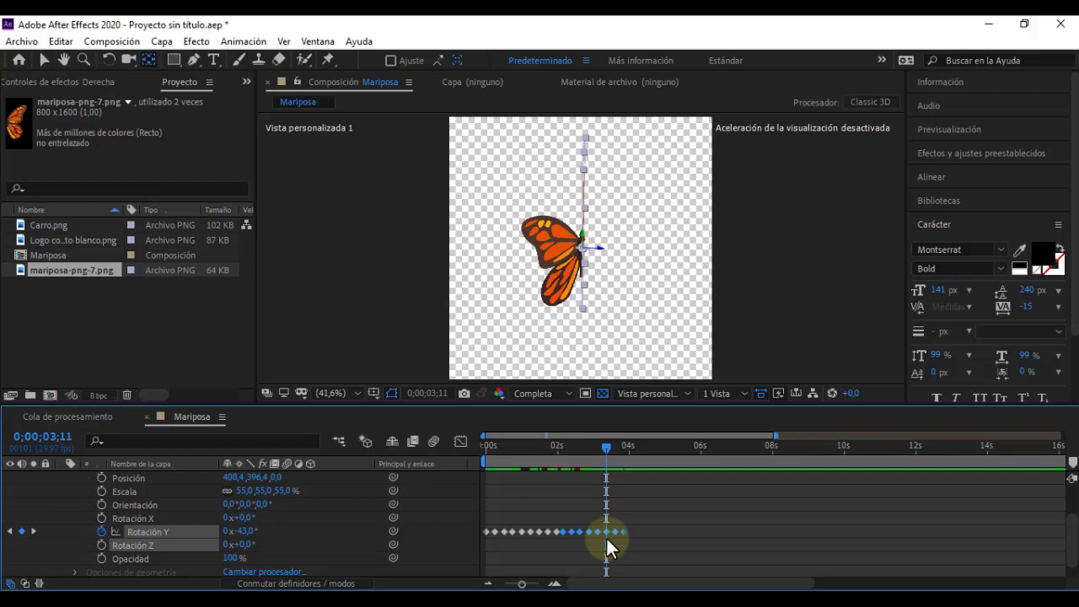
key("k")
left_click(606, 536)
key("space")
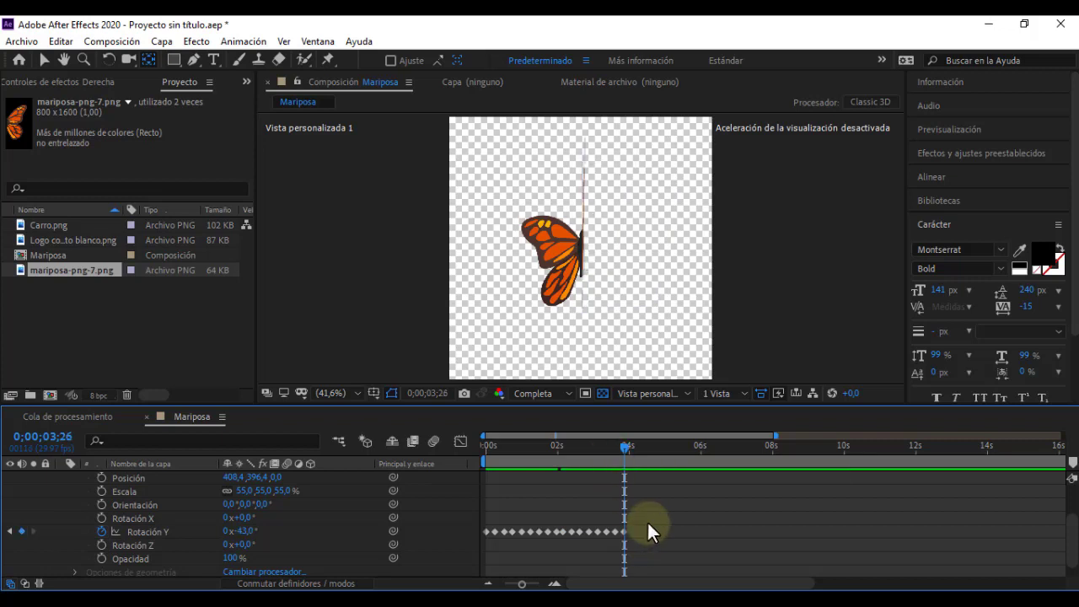
Set the final Rotación Y keyframe to 0°, shift it slightly later, and scrub the ending.
left_click(244, 531)
type("0")
key("Return")
left_click_drag(625, 448, 597, 445)
left_click_drag(625, 531, 639, 531)
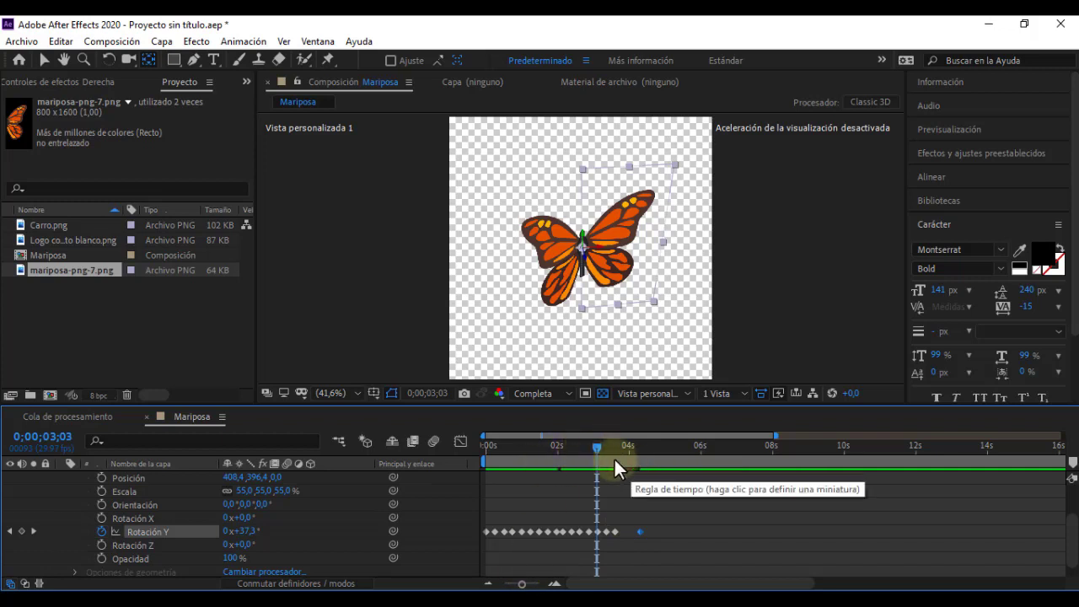
mouse_move(563, 447)
left_mouse_down()
mouse_move(616, 462)
mouse_move(697, 457)
left_mouse_up()
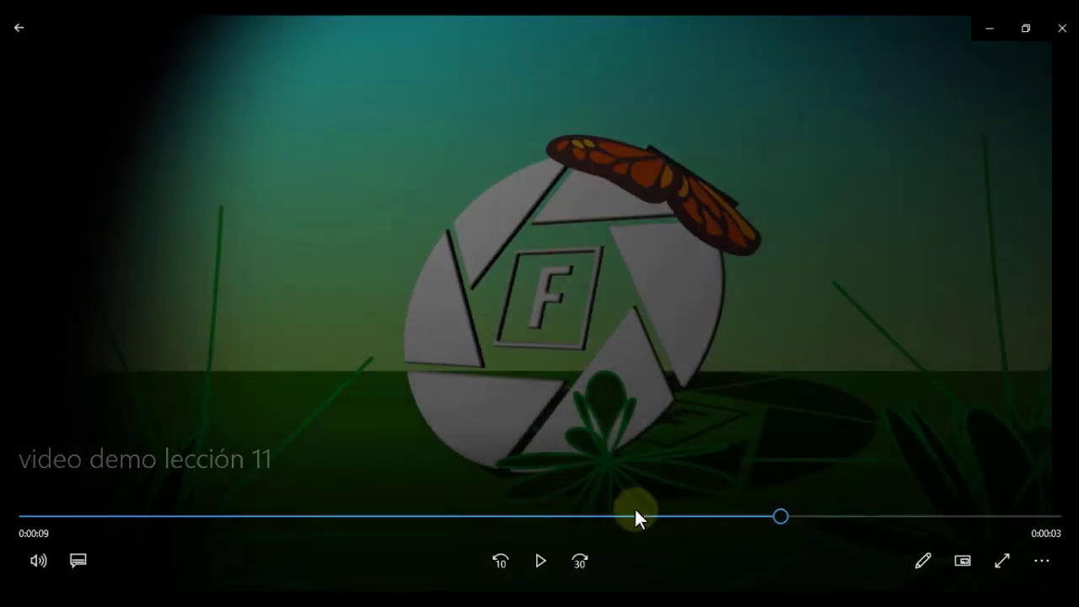
Replay the demo video from about 0:07, minimize the player, and select the later Rotación Y keyframes.
left_click(610, 515)
left_click(540, 561)
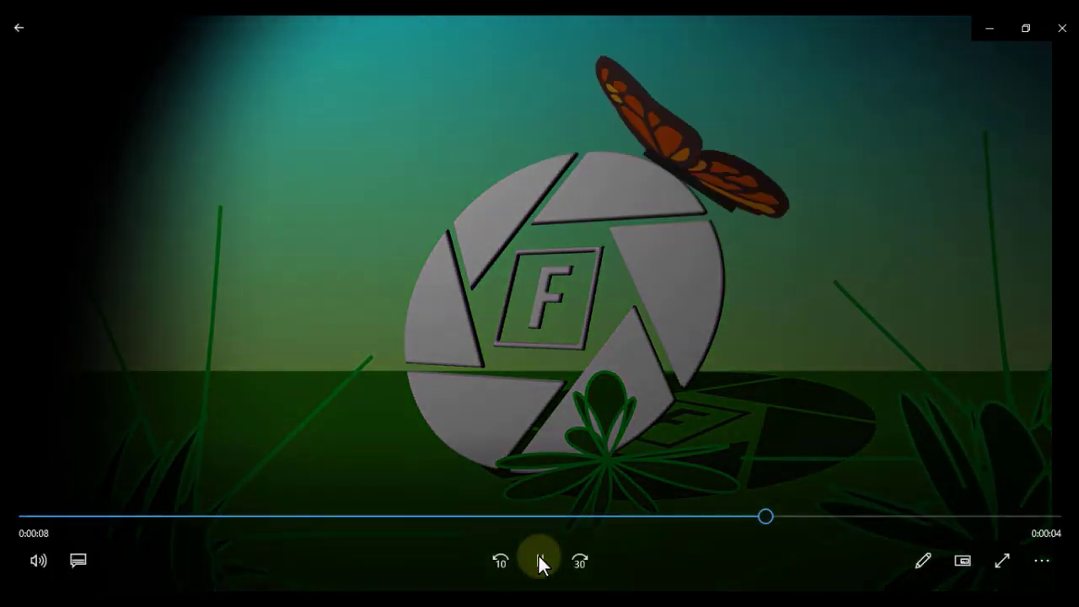
left_click(540, 560)
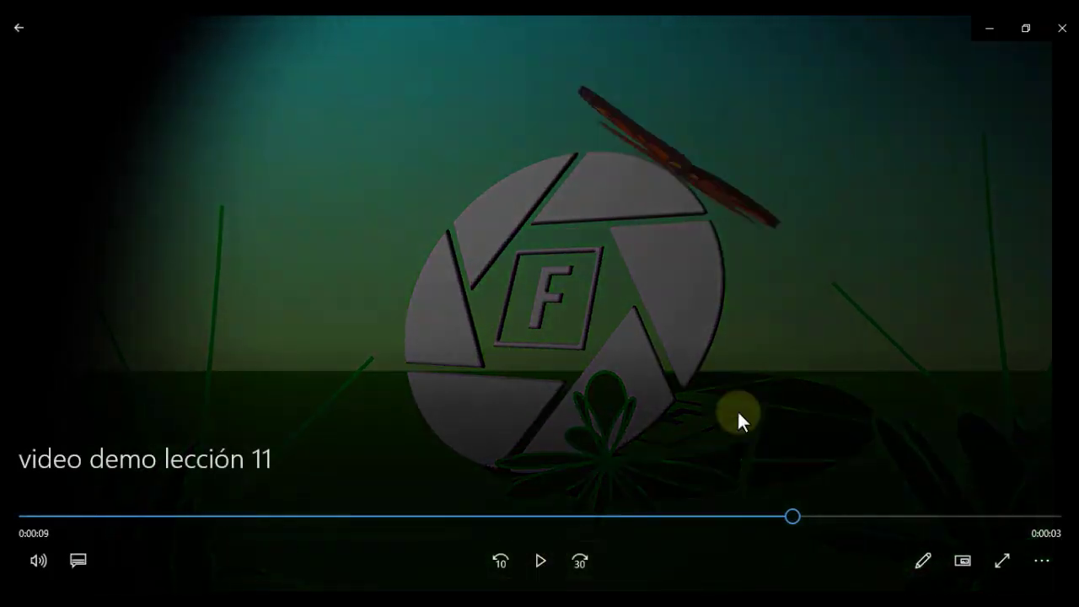
left_click(992, 26)
left_click_drag(656, 526, 487, 539)
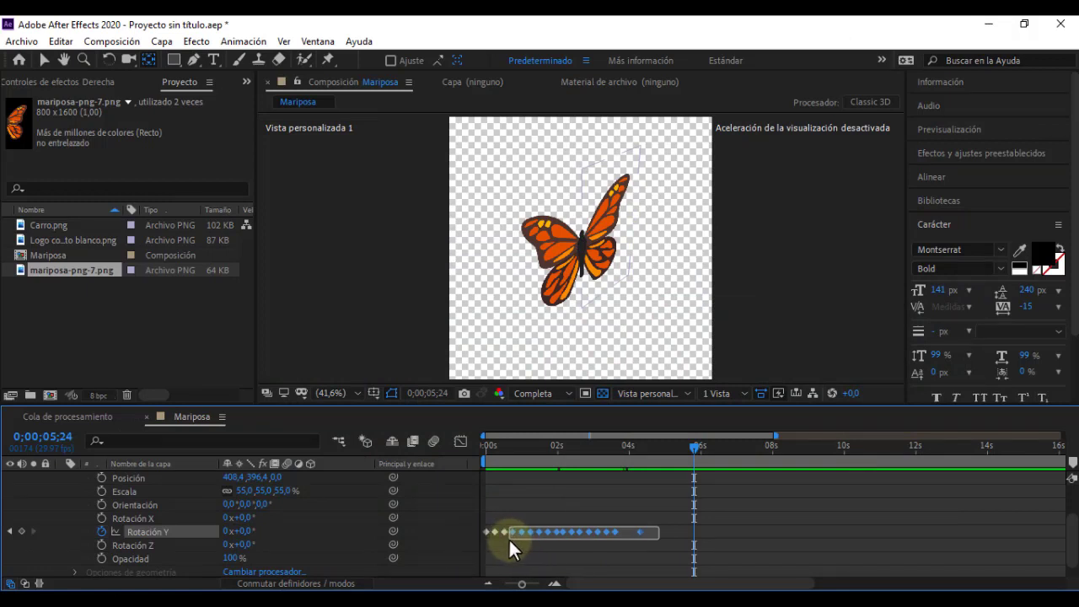
Delete all but the first three Rotación Y keyframes and reapply the loopOut cycle expression.
left_click_drag(506, 536, 510, 538)
key("Delete")
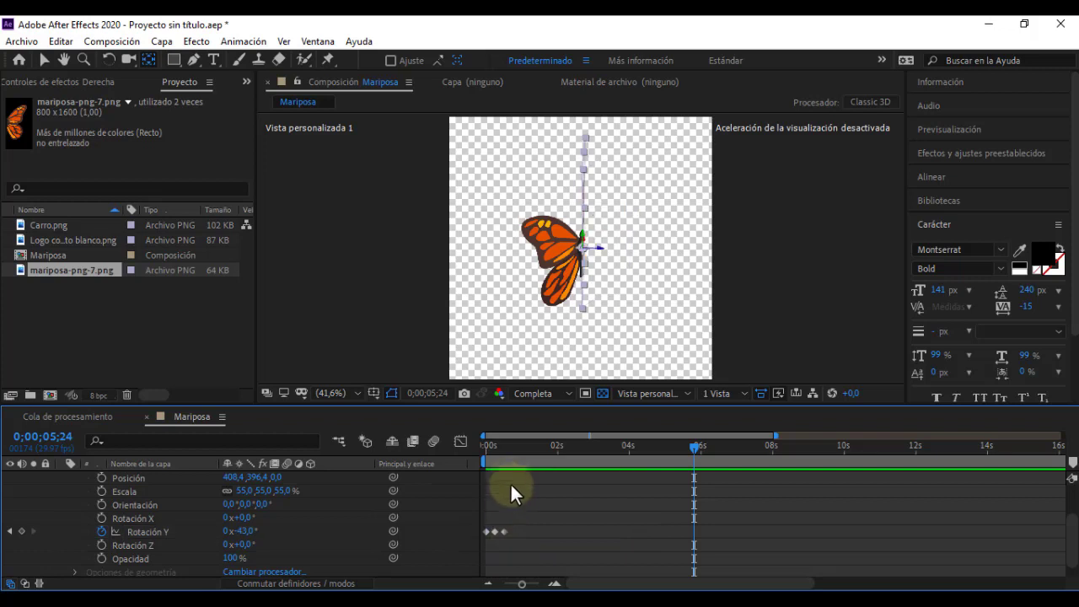
left_click(101, 532, "alt")
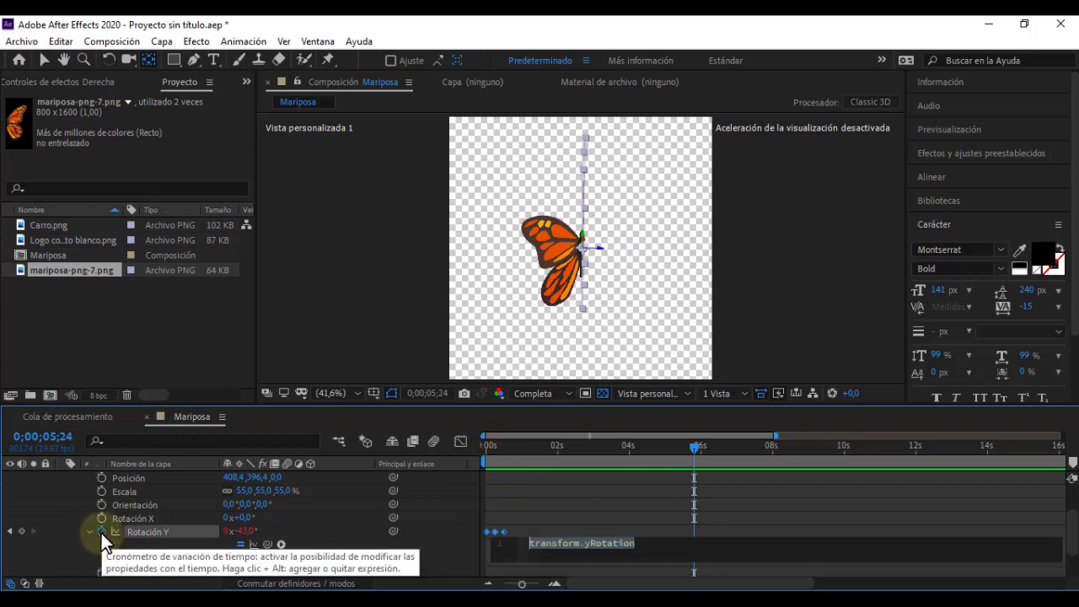
left_click(279, 544)
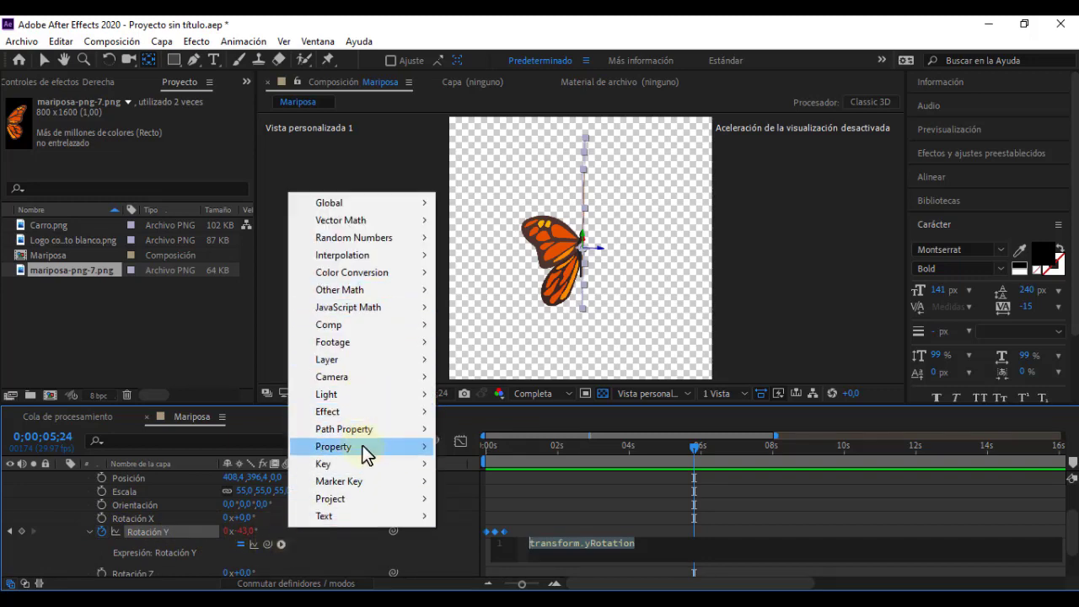
mouse_move(363, 446)
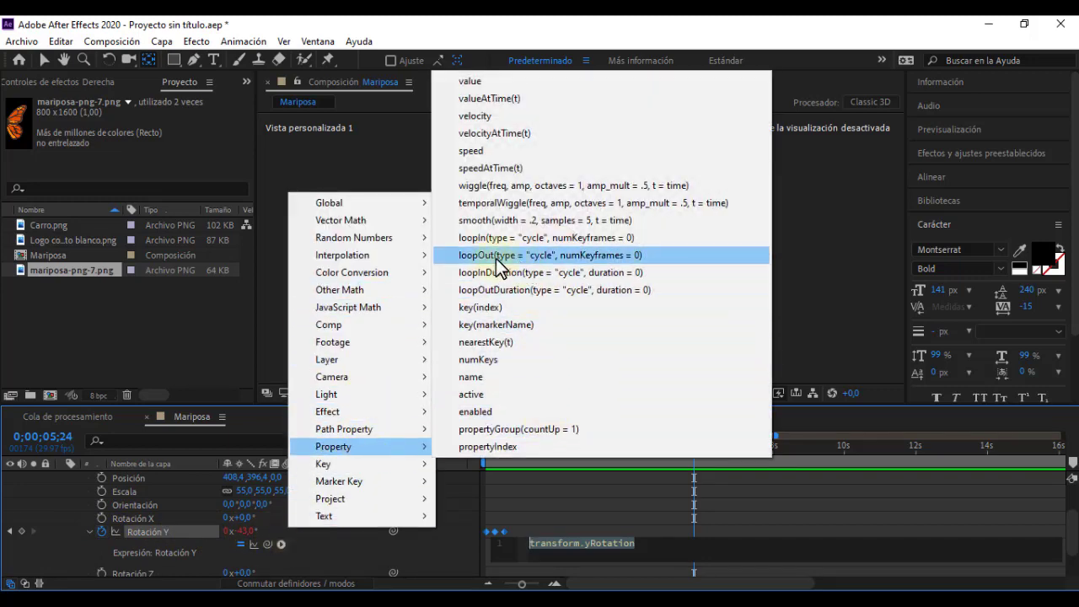
left_click(476, 256)
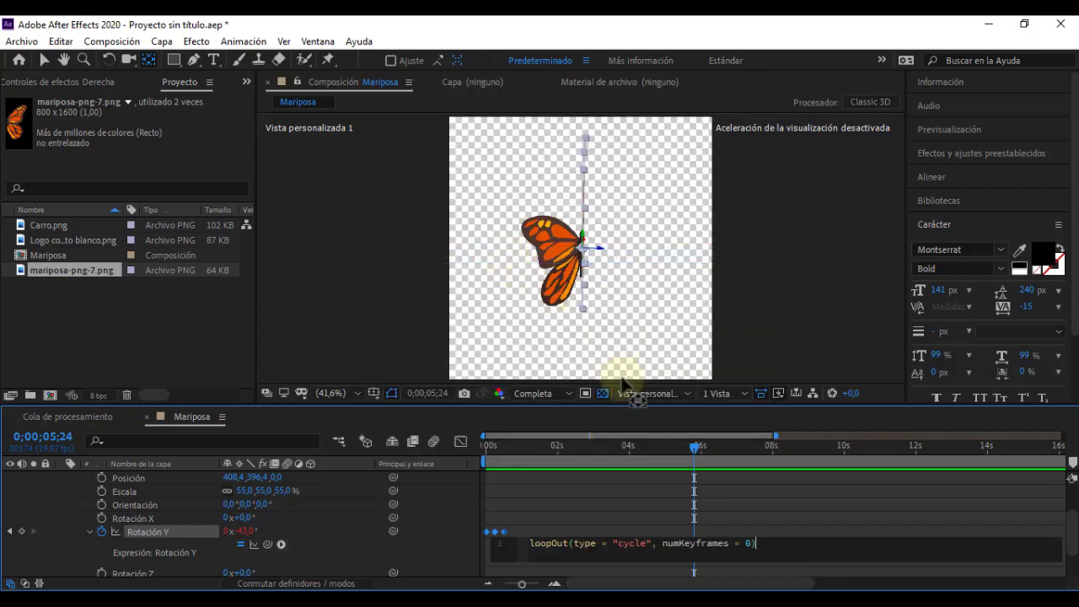
mouse_move(577, 452)
left_mouse_down()
mouse_move(766, 458)
mouse_move(548, 454)
left_mouse_up()
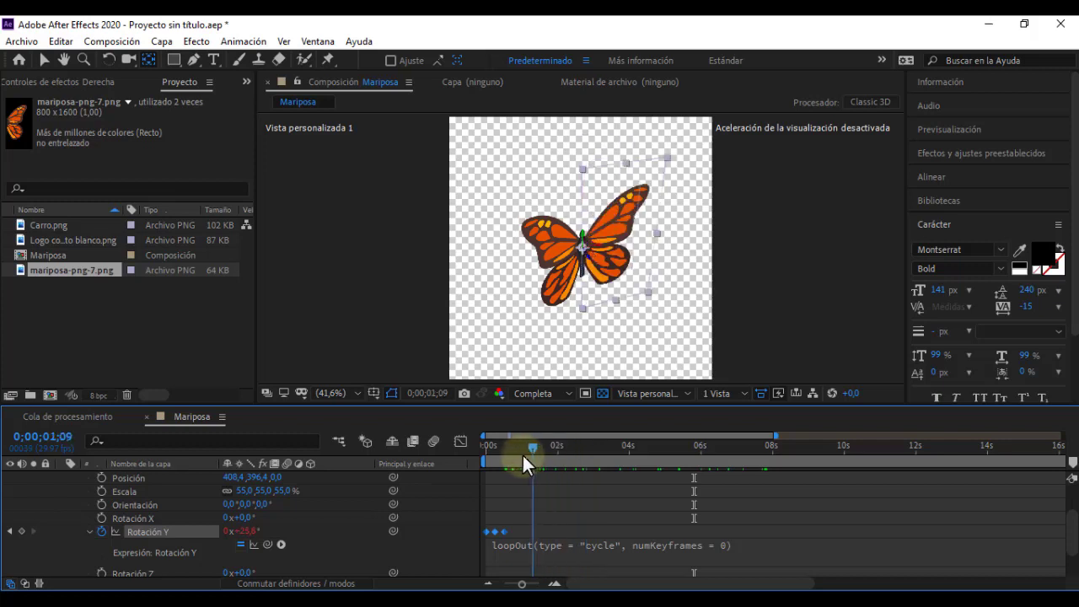
left_click_drag(633, 453, 751, 453)
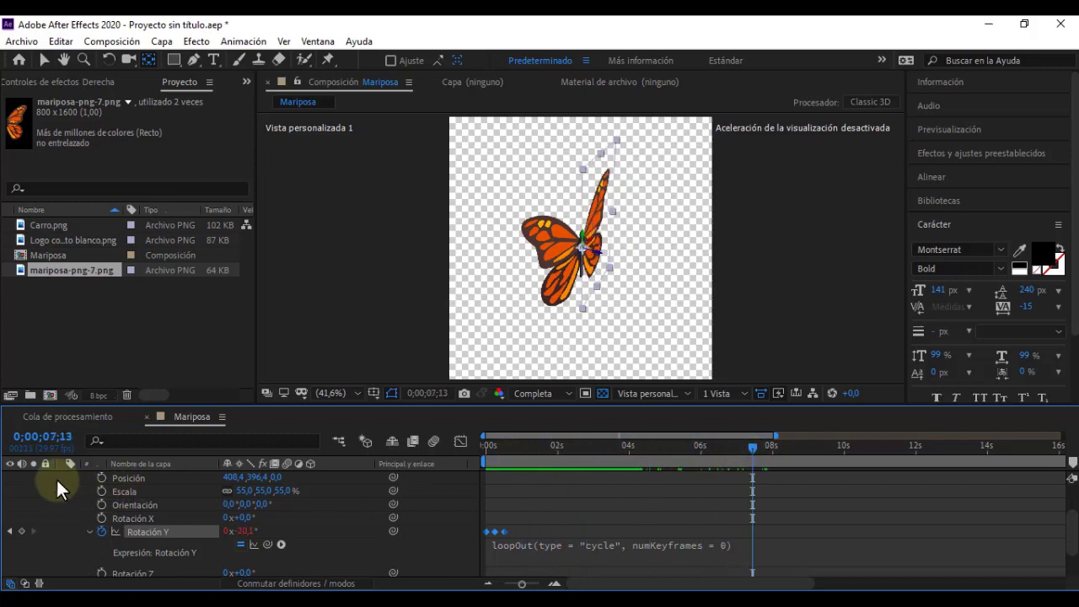
Collapse Derecha's properties, switch between the Izquierda and Derecha layers, and show keyframed properties with U.
scroll(74, 527, "up", 2)
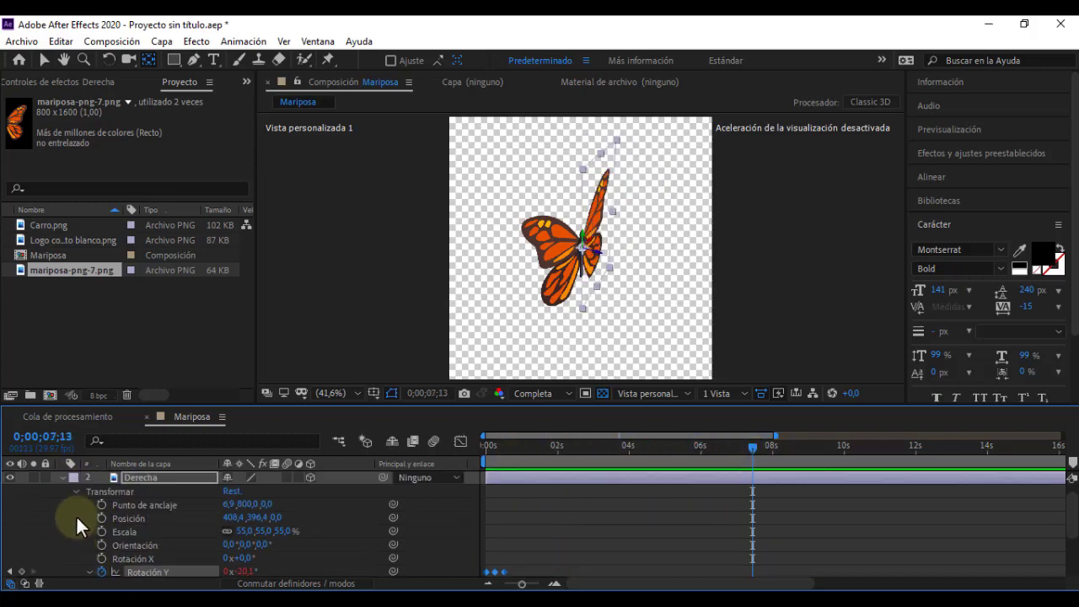
left_click(62, 477)
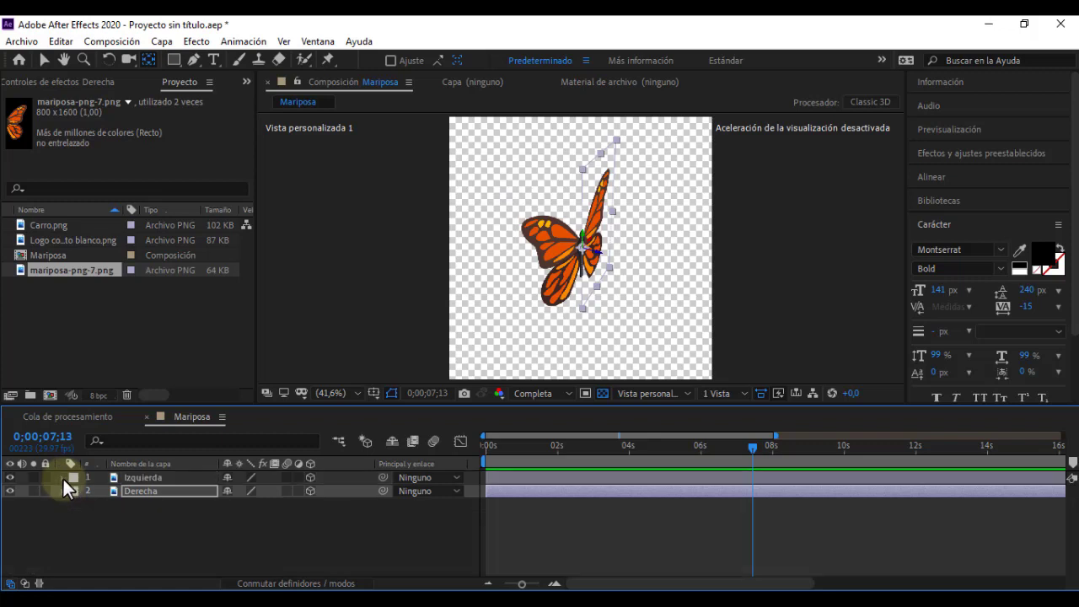
left_click(165, 478)
left_click(158, 491)
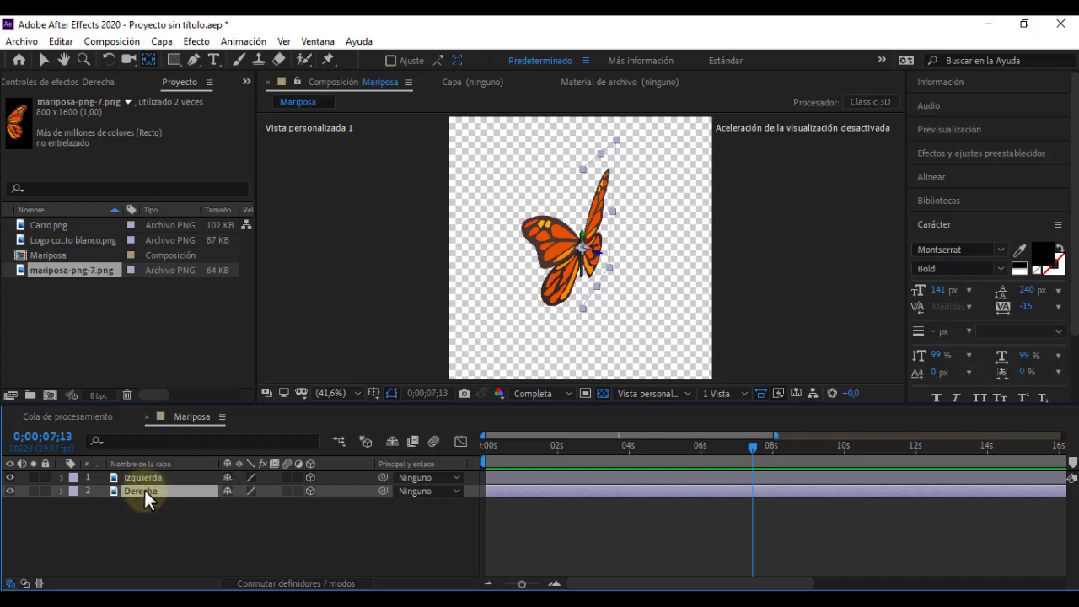
left_click(146, 479)
left_click(158, 491)
key("u")
Expand Izquierda, go to frame 0 with Home, and scrub its Rotación Y to +43°.
left_click(61, 476)
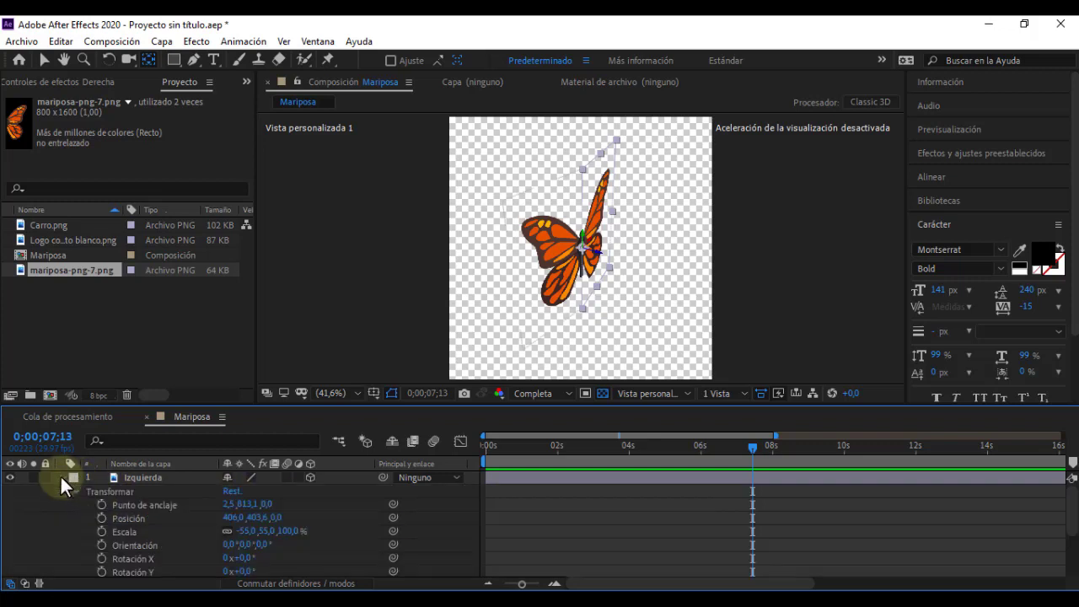
scroll(61, 488, "down", 1)
scroll(61, 488, "down", 1)
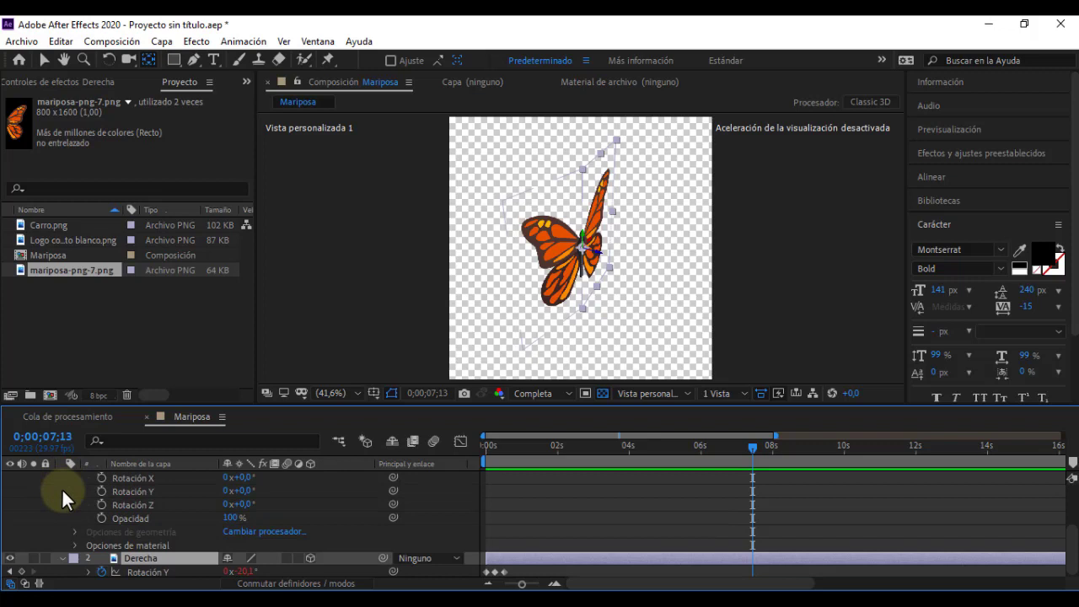
key("Home")
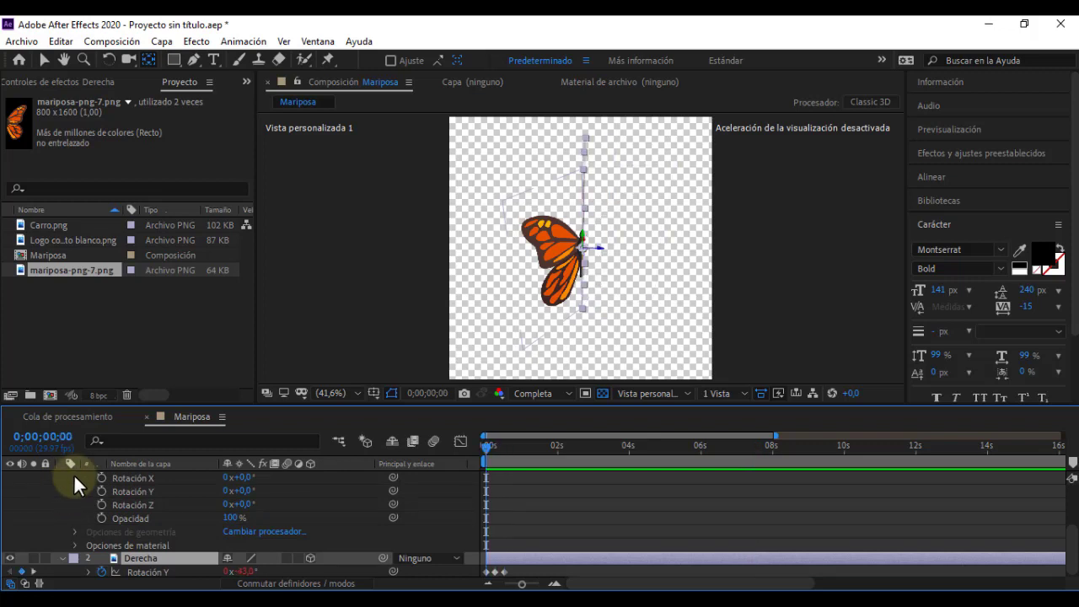
scroll(112, 539, "up", 1)
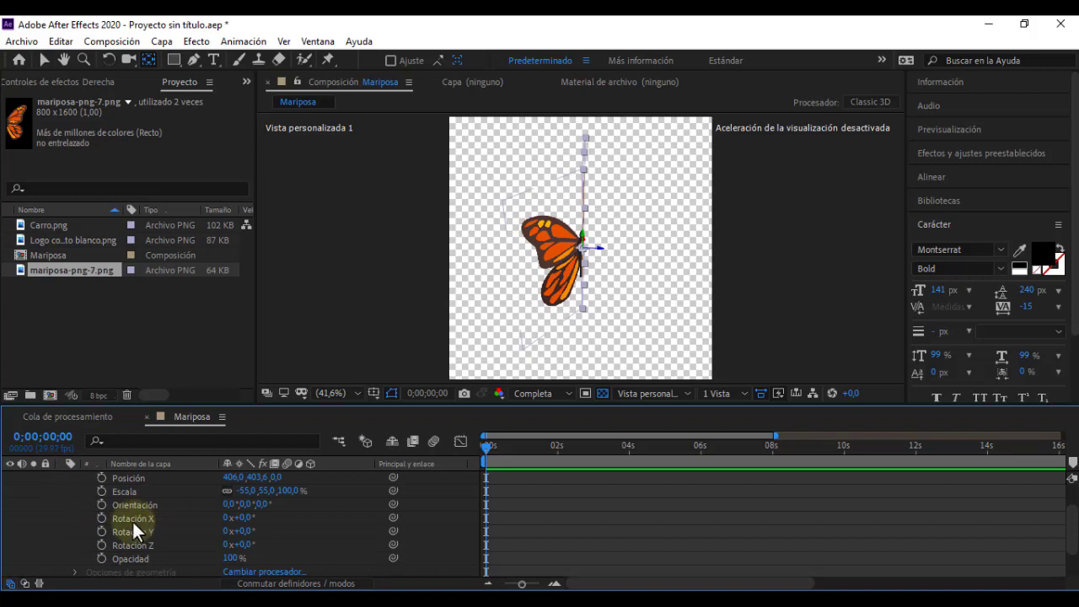
scroll(131, 529, "up", 1)
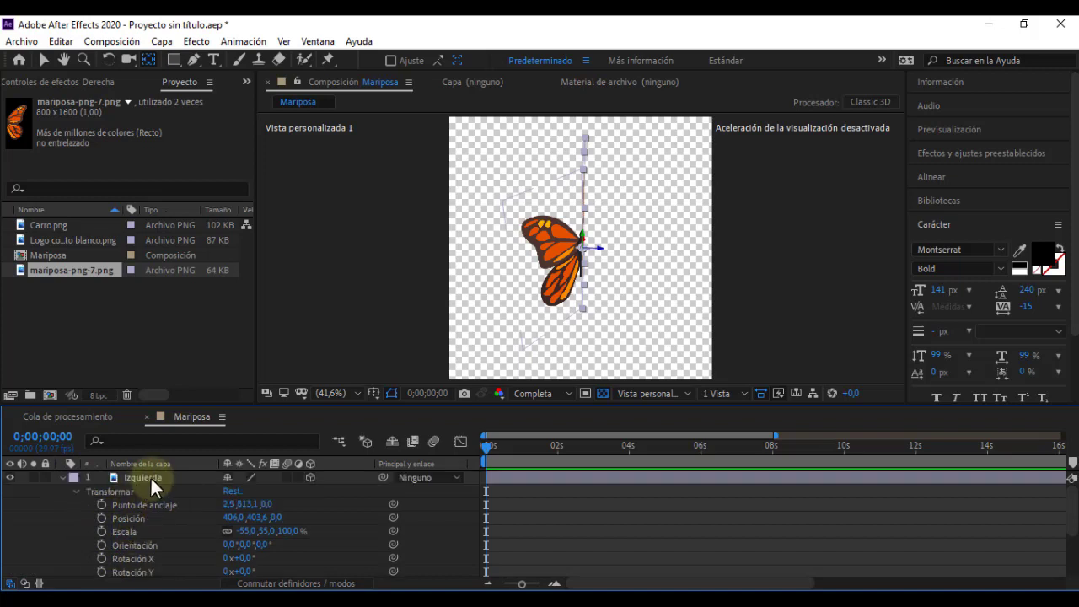
scroll(150, 537, "down", 1)
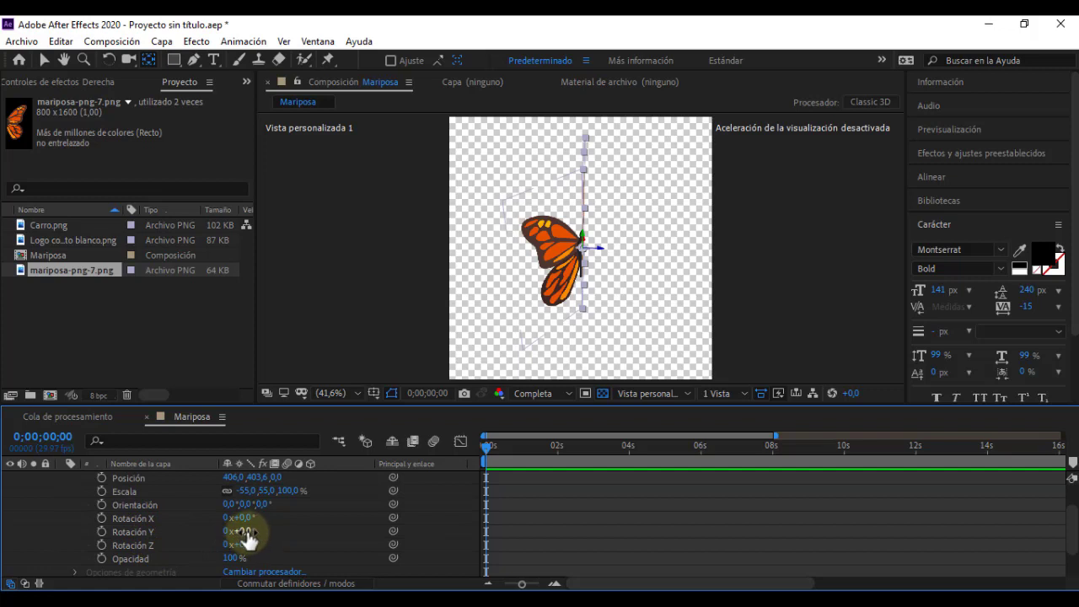
scroll(236, 546, "down", 1)
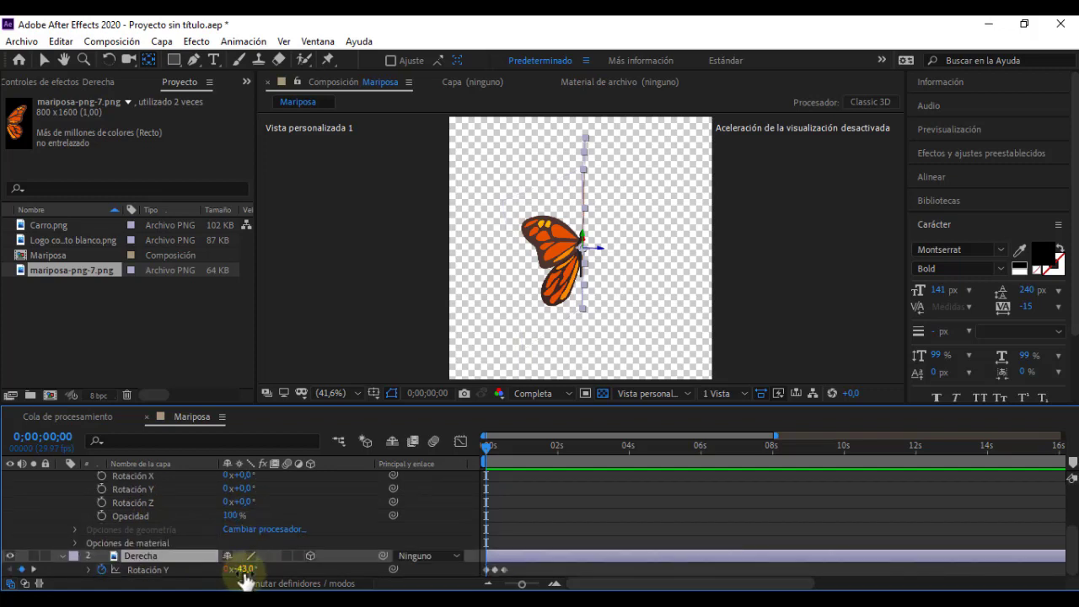
scroll(223, 535, "up", 1)
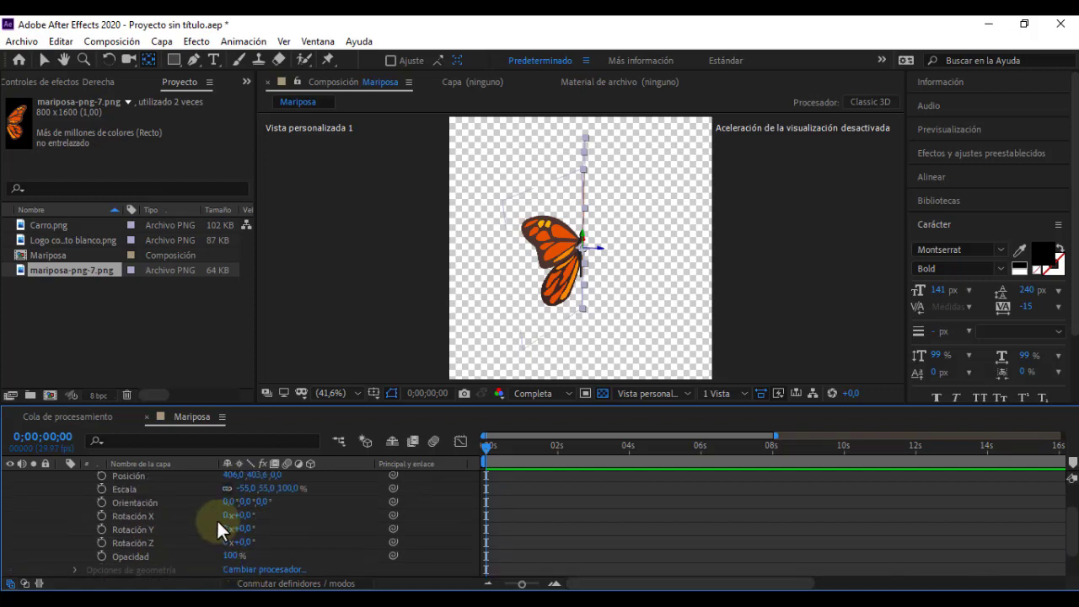
scroll(220, 539, "down", 1)
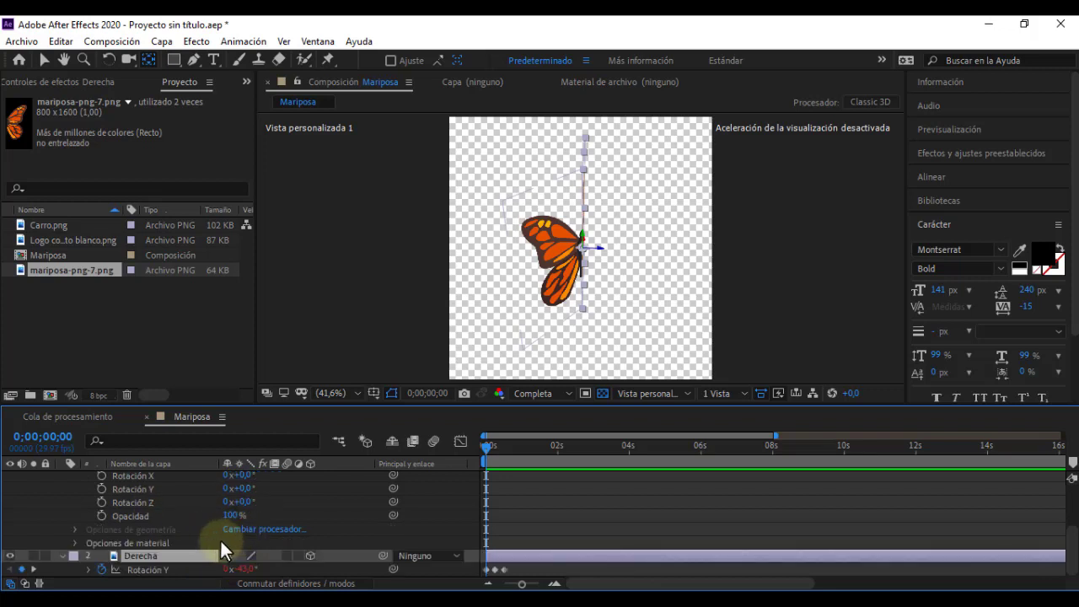
scroll(203, 548, "up", 1)
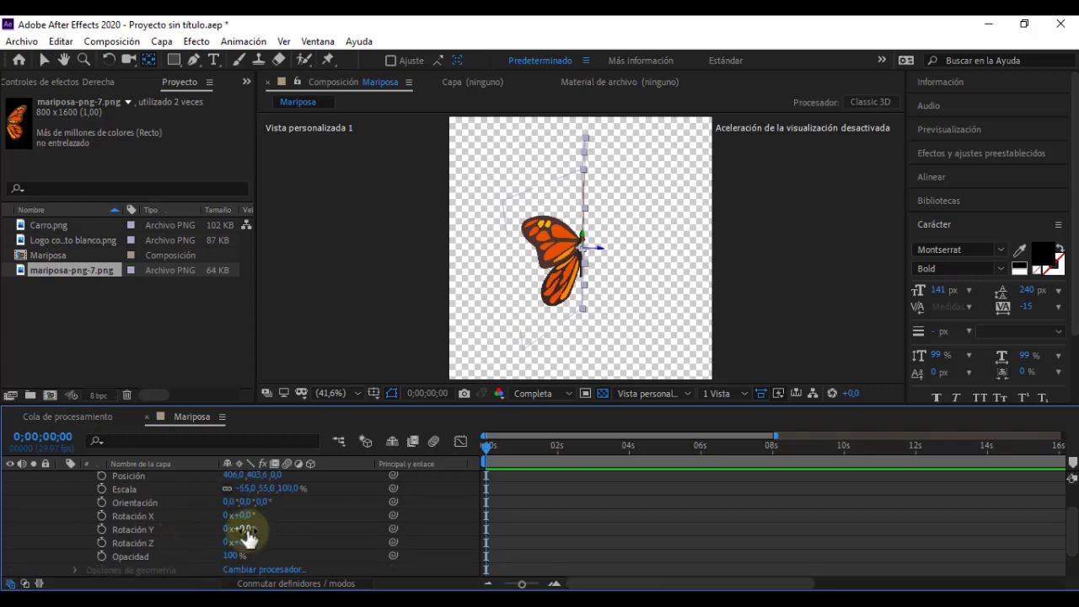
scroll(251, 536, "up", 1)
scroll(249, 539, "down", 1)
scroll(246, 544, "down", 1)
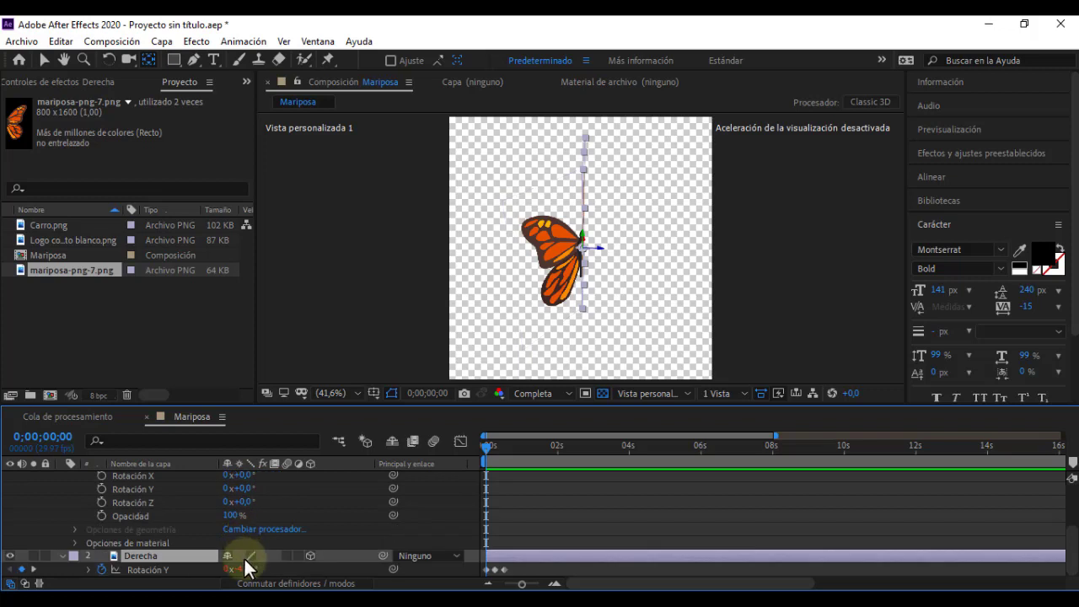
scroll(244, 539, "up", 1)
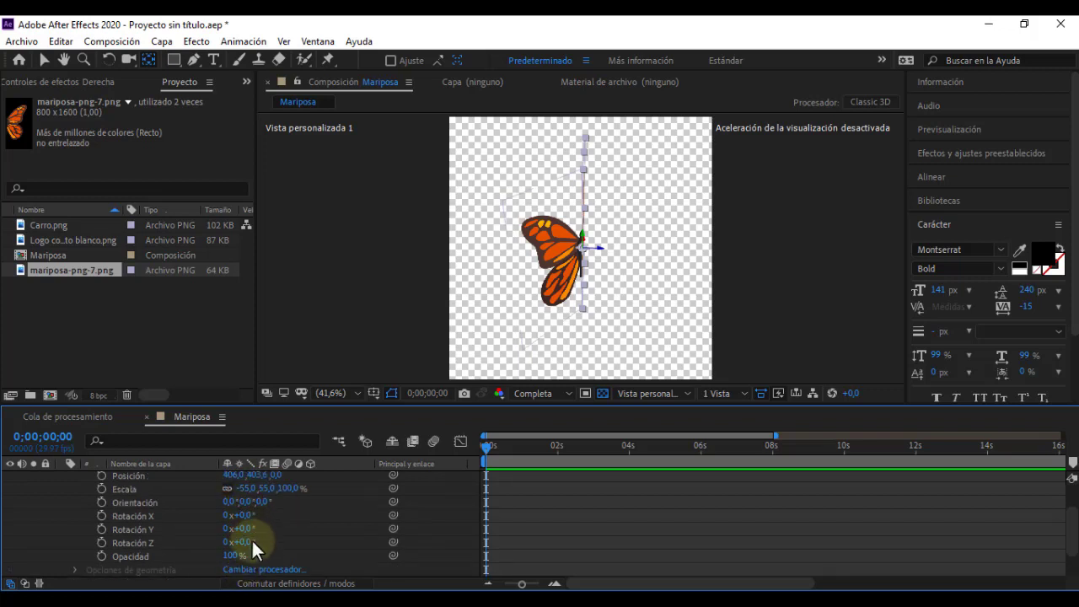
left_click_drag(253, 529, 282, 533)
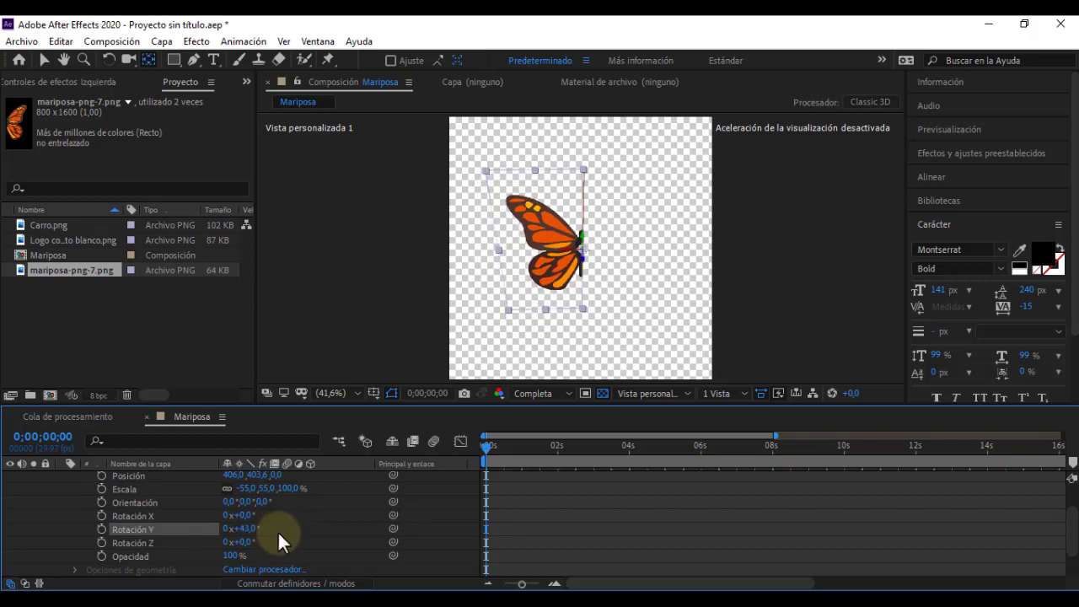
Keyframe Izquierda's Y rotation at 43° on frame 0, then set it to -43° at frame 8.
left_click(101, 529)
scroll(362, 523, "down", 2)
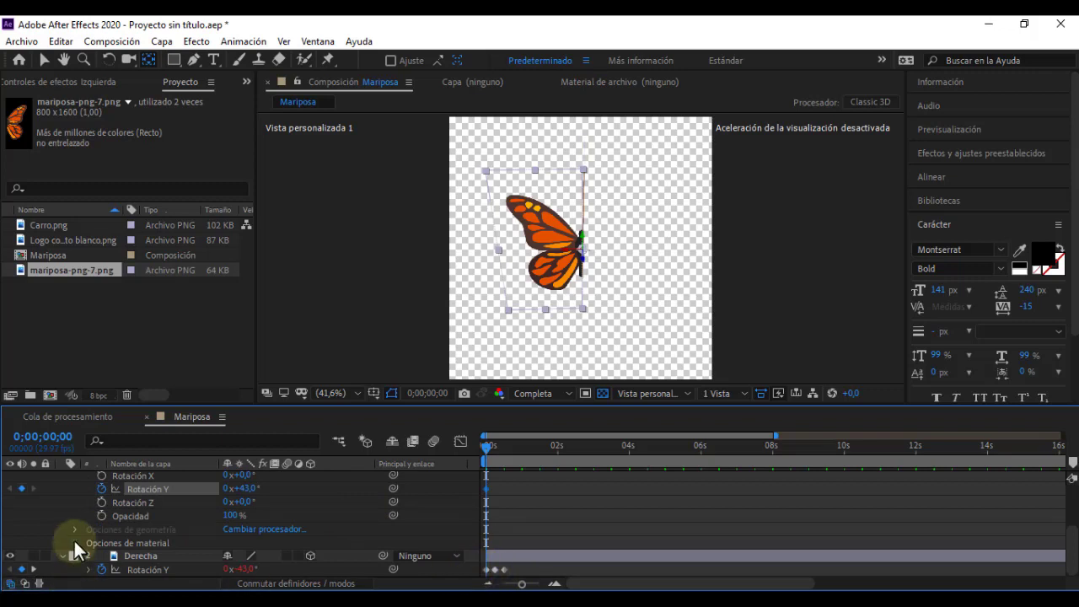
key("k")
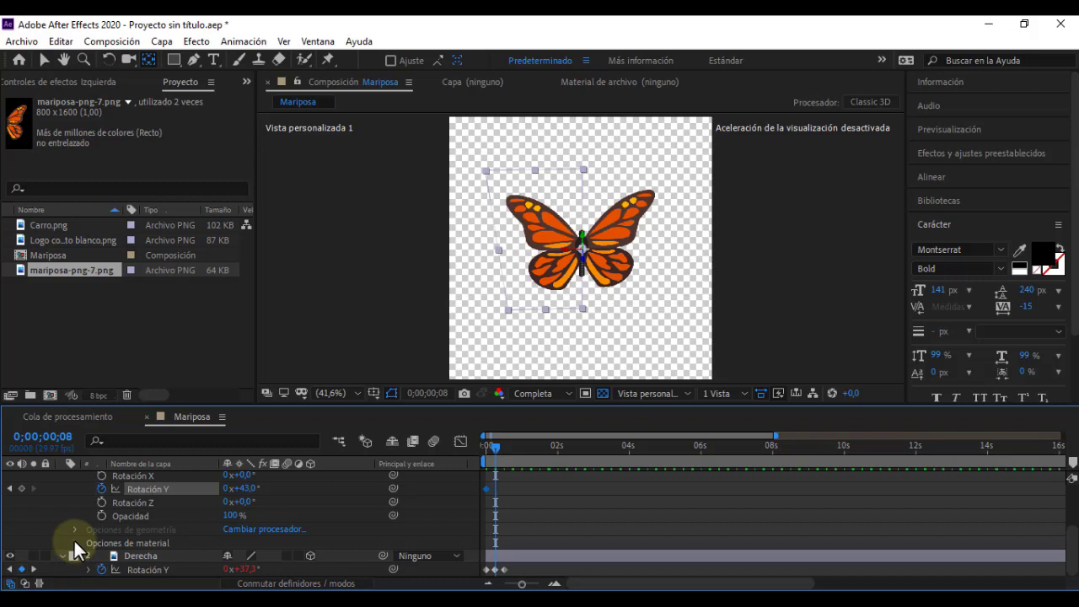
scroll(75, 541, "up", 2)
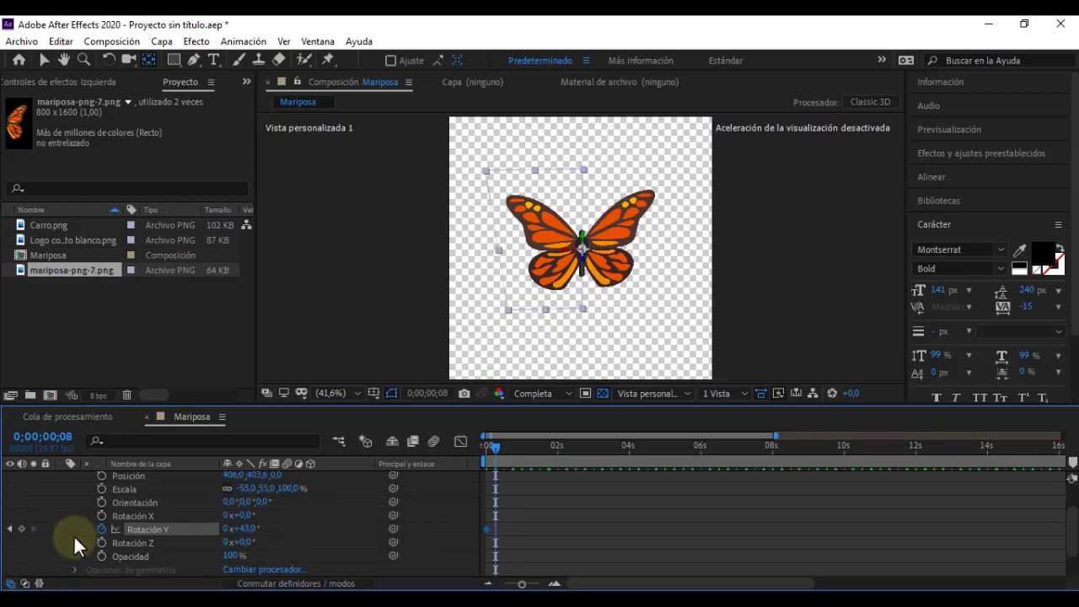
scroll(184, 538, "up", 2)
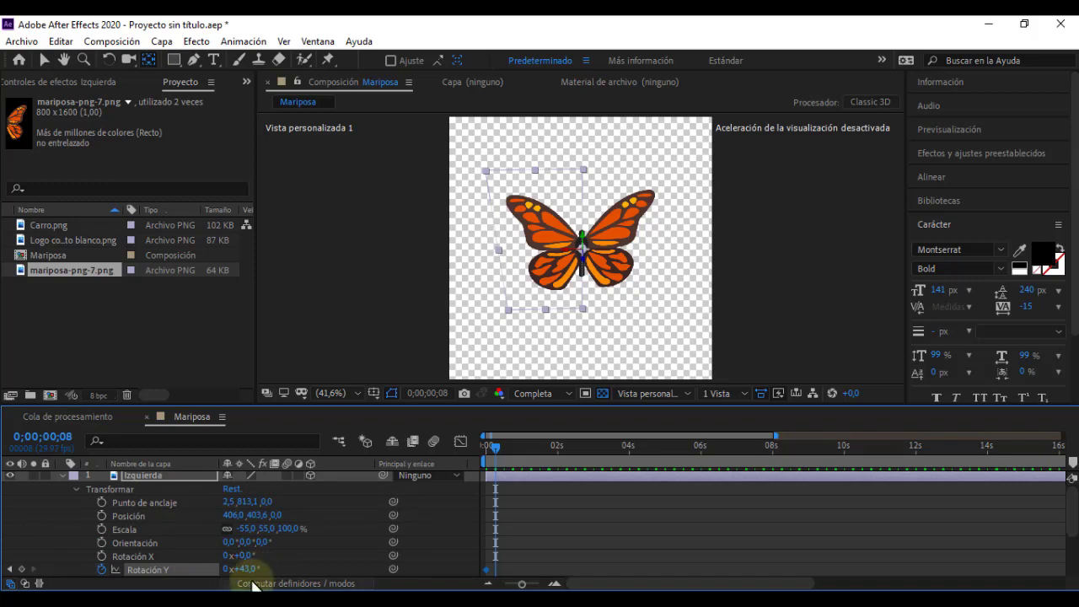
left_click_drag(250, 570, 195, 582)
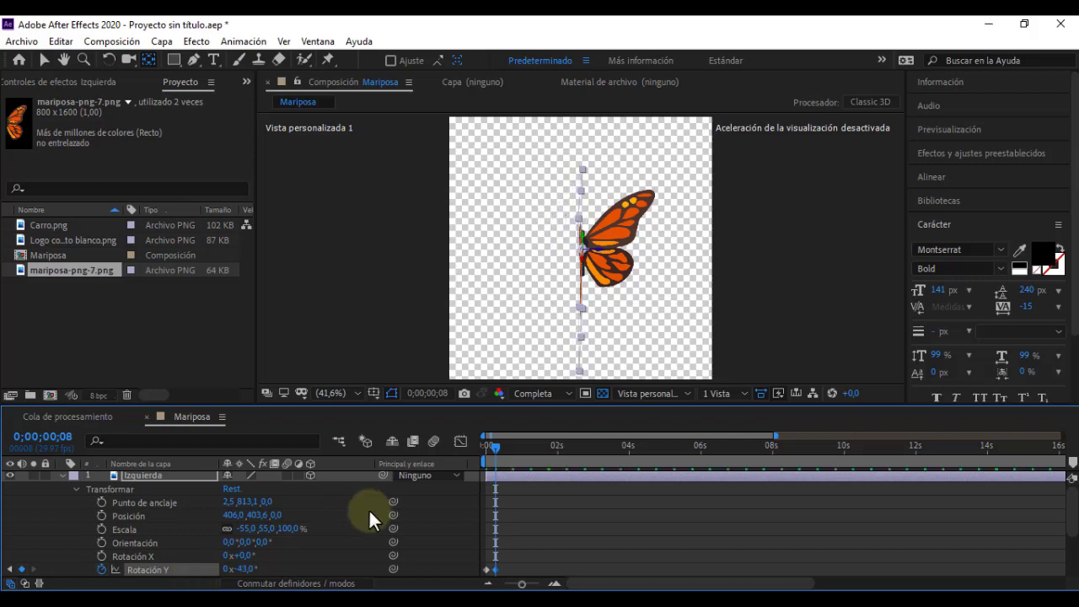
Preview the flap so far, then swing Y rotation back to 43° at frame 15.
key("space")
key("space")
scroll(408, 505, "down", 2)
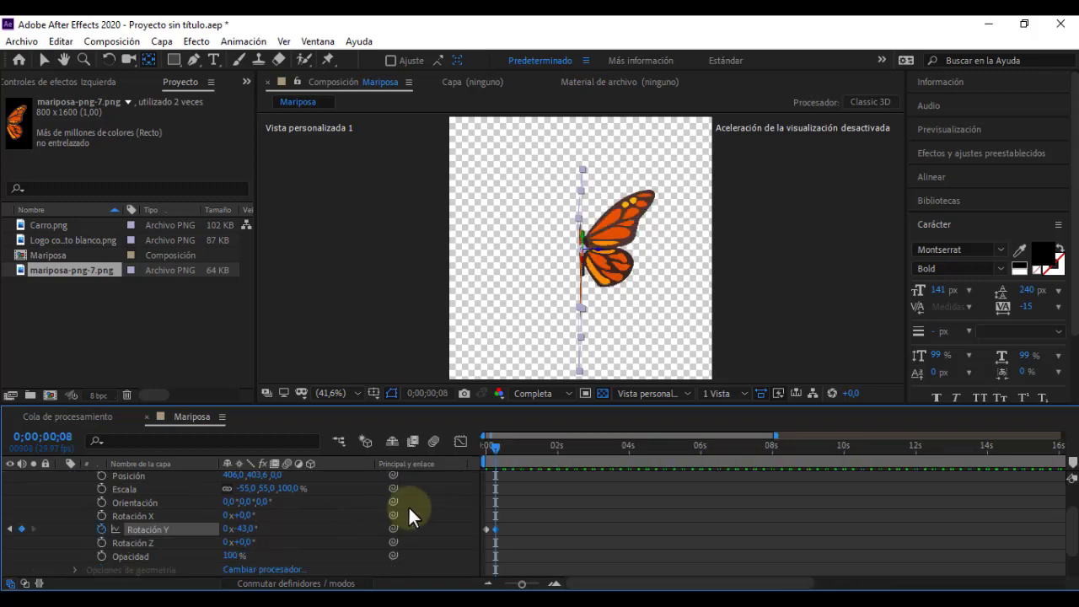
scroll(386, 542, "down", 2)
scroll(371, 548, "up", 2)
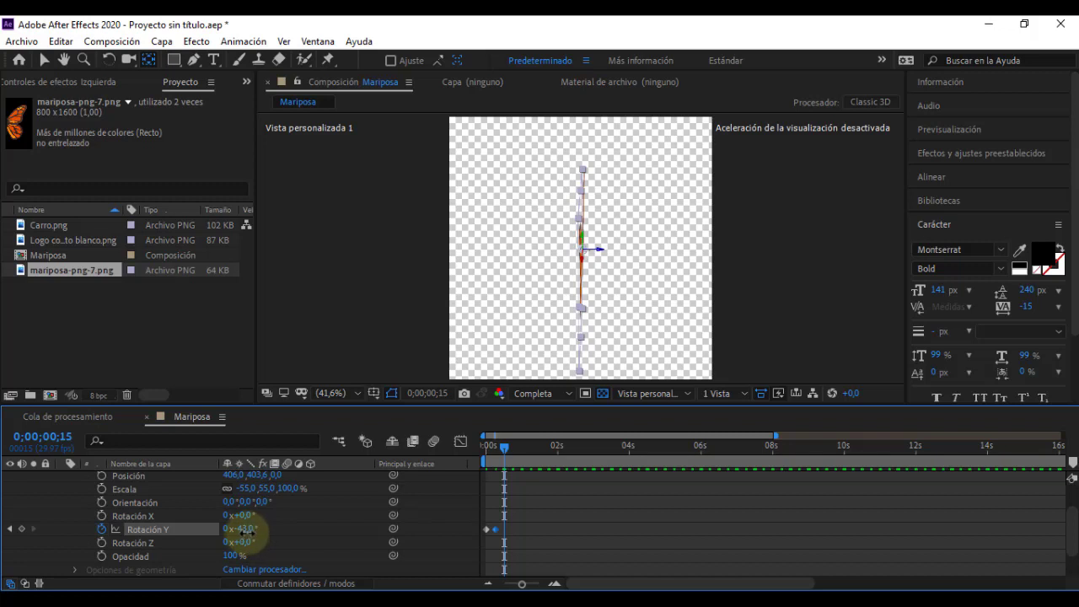
left_click_drag(246, 530, 318, 534)
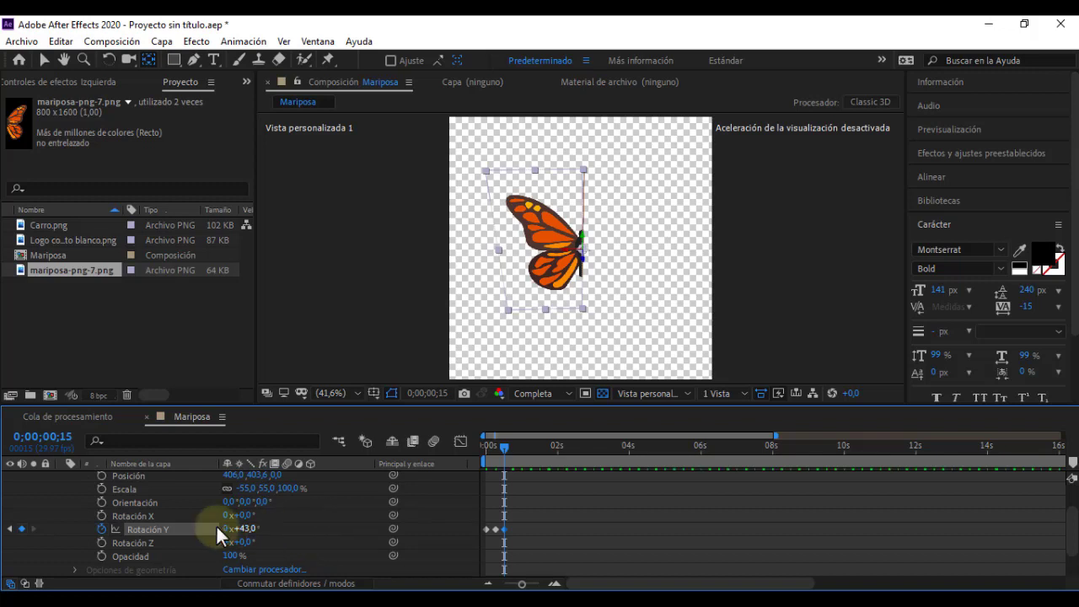
Add a loopOut(type = "cycle") expression to Izquierda's Y rotation, then collapse the layer.
left_click(104, 528, "alt")
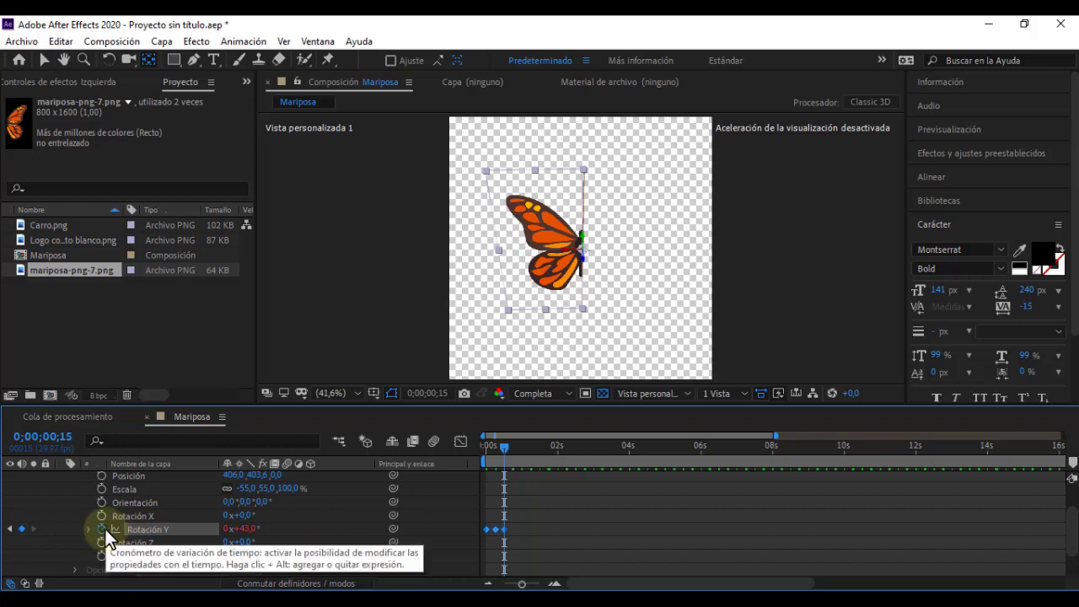
left_click(282, 542)
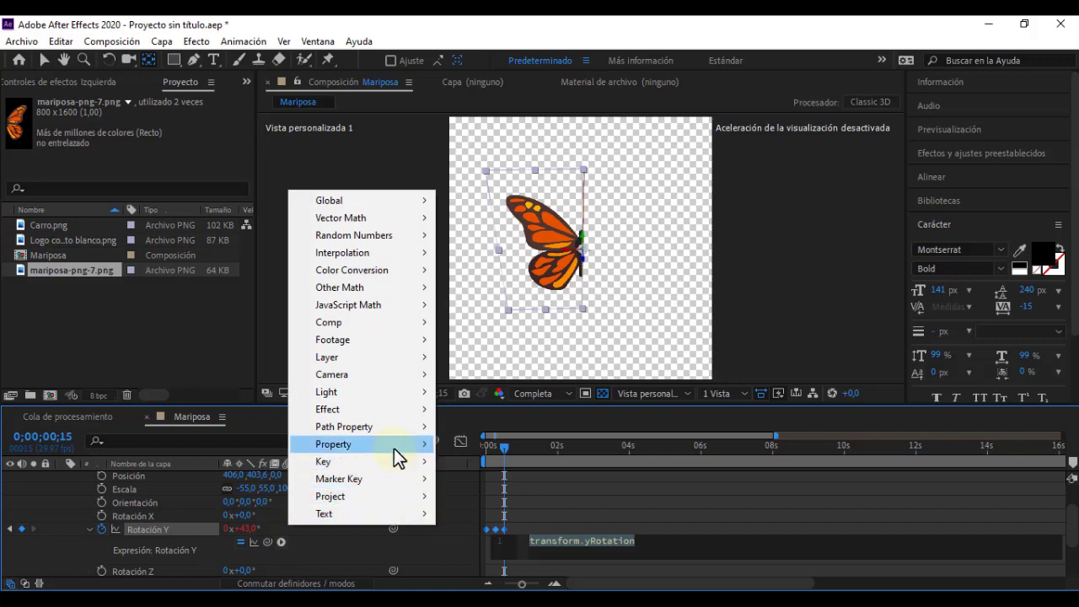
mouse_move(395, 445)
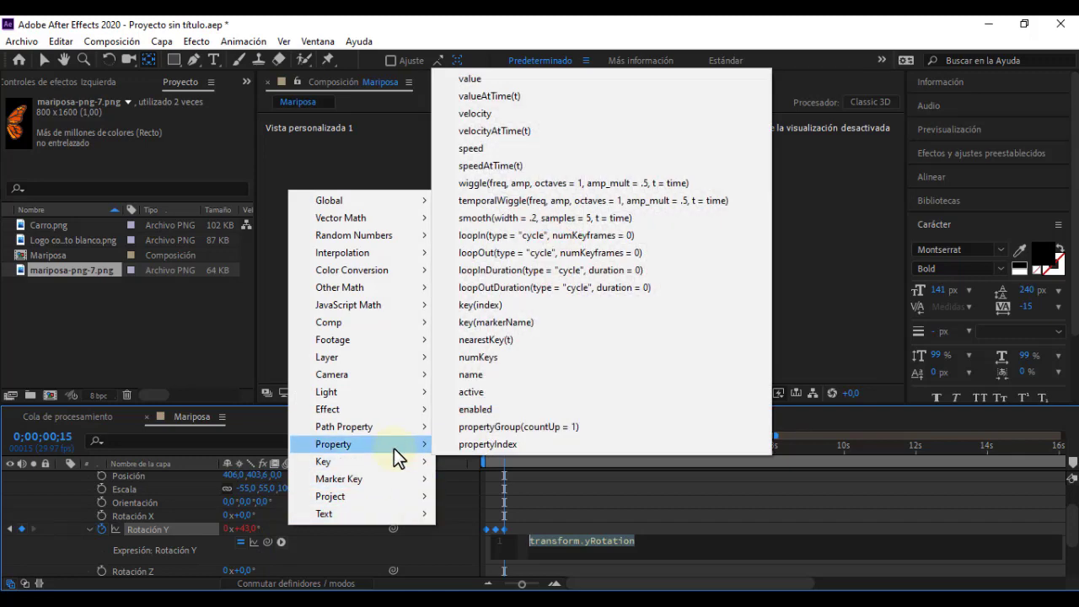
left_click(515, 252)
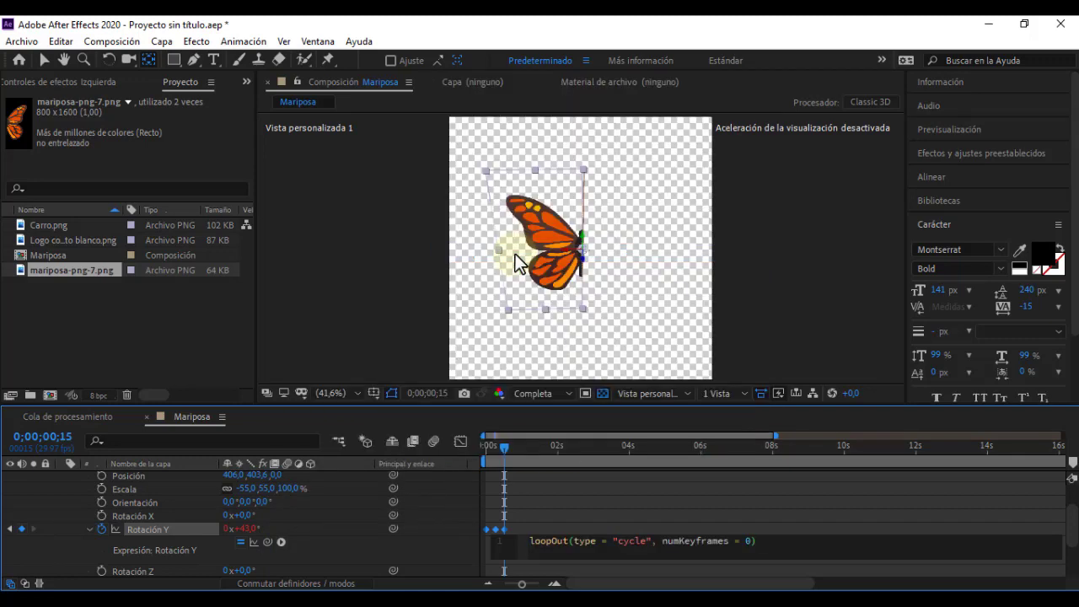
scroll(77, 486, "up", 3)
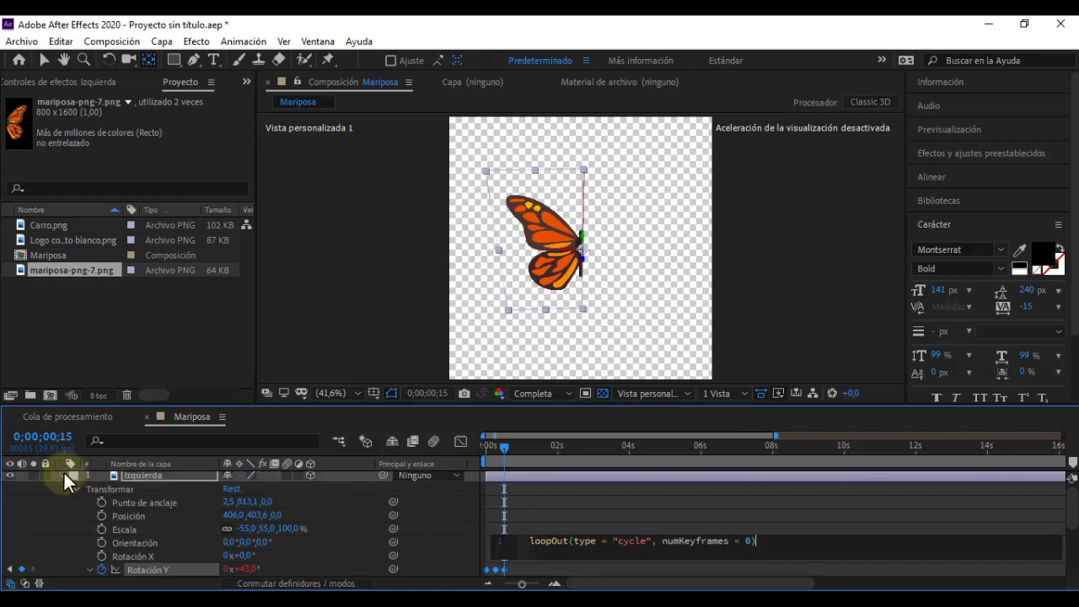
left_click(63, 474)
Preview the looping wing flap, then switch the viewer to the Front 3D view.
mouse_move(500, 448)
left_mouse_down()
mouse_move(471, 448)
mouse_move(616, 449)
mouse_move(488, 459)
left_mouse_up()
key("space")
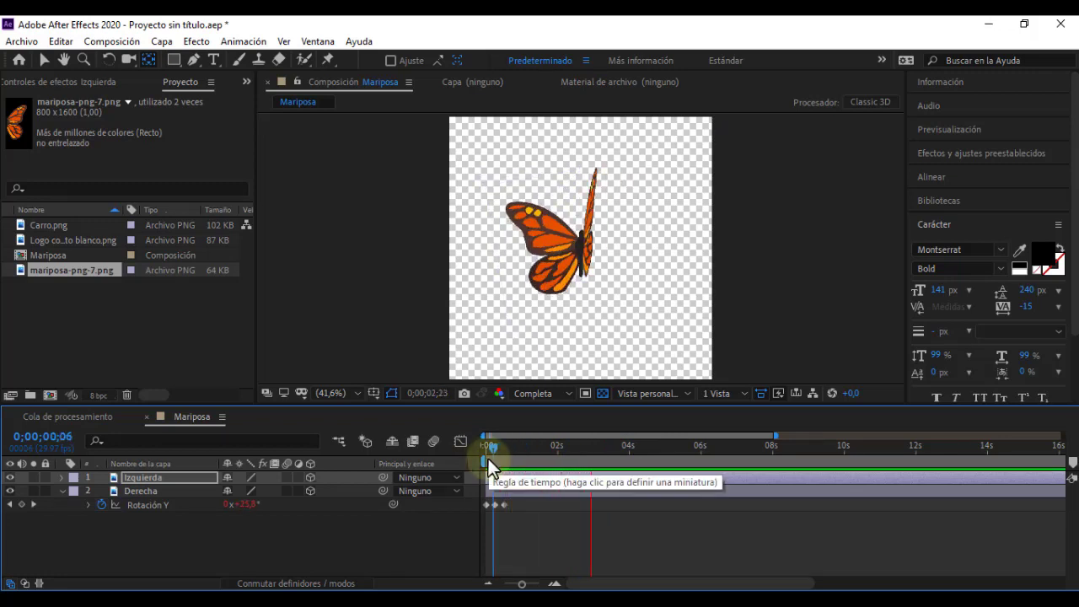
key("space")
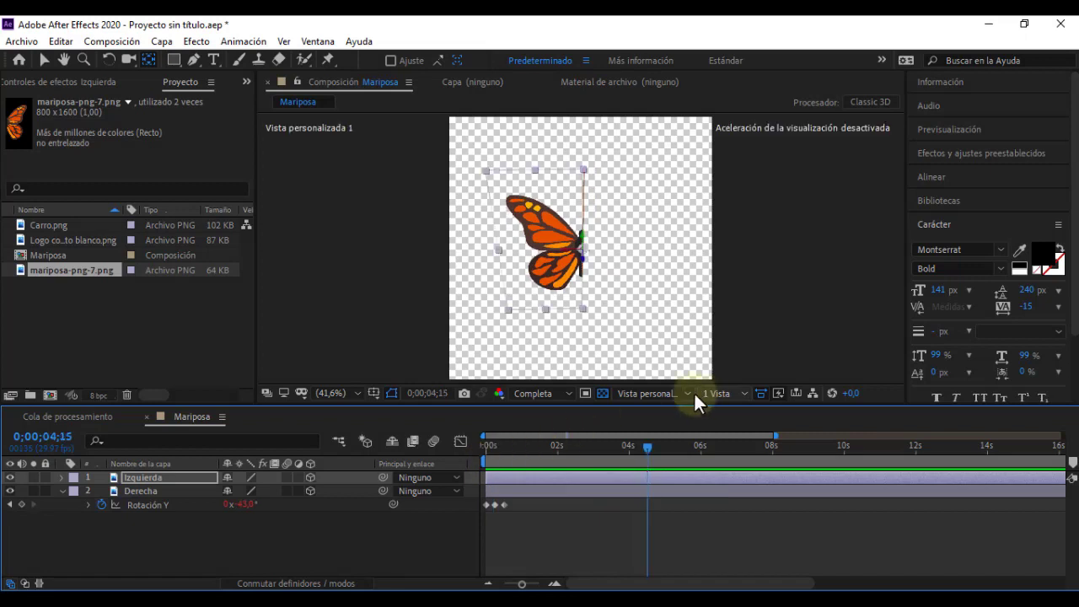
left_click(653, 392)
left_click(653, 425)
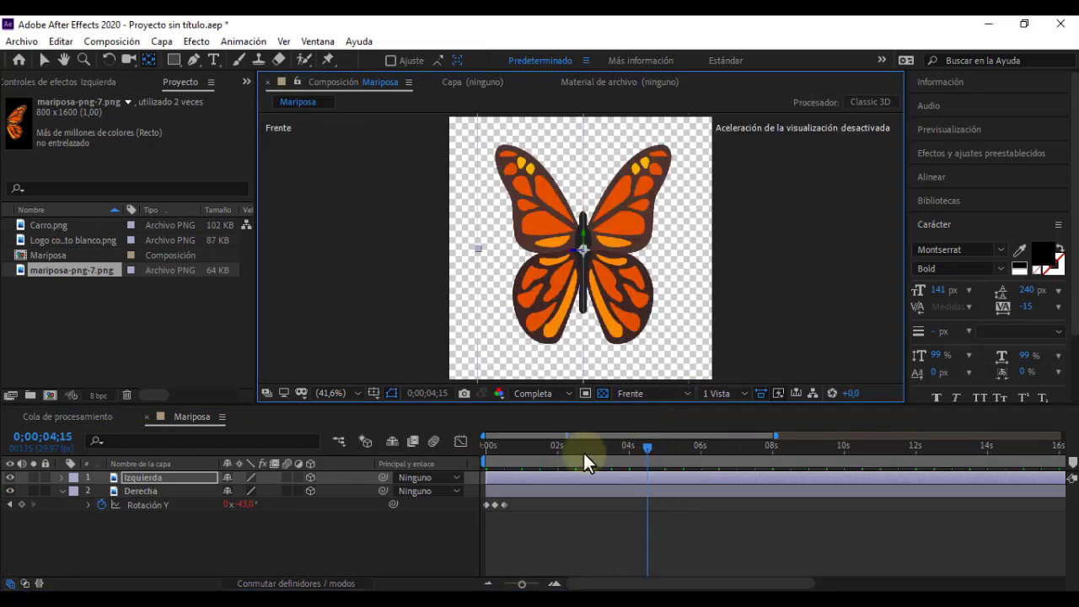
Replay the flapping from near the start and fold away Derecha's Y rotation property.
left_click(502, 448)
key("space")
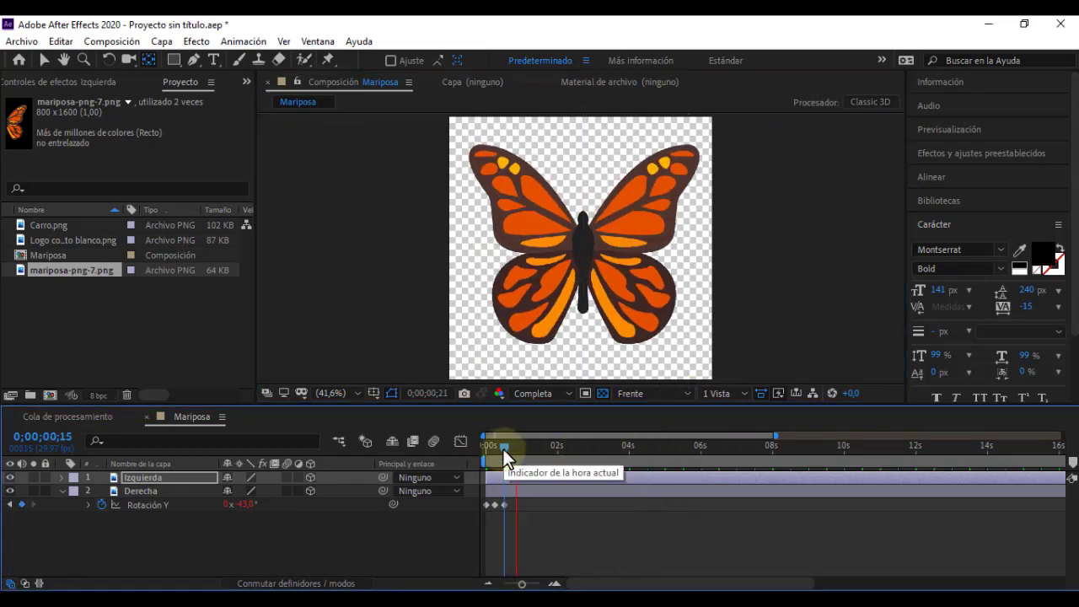
key("space")
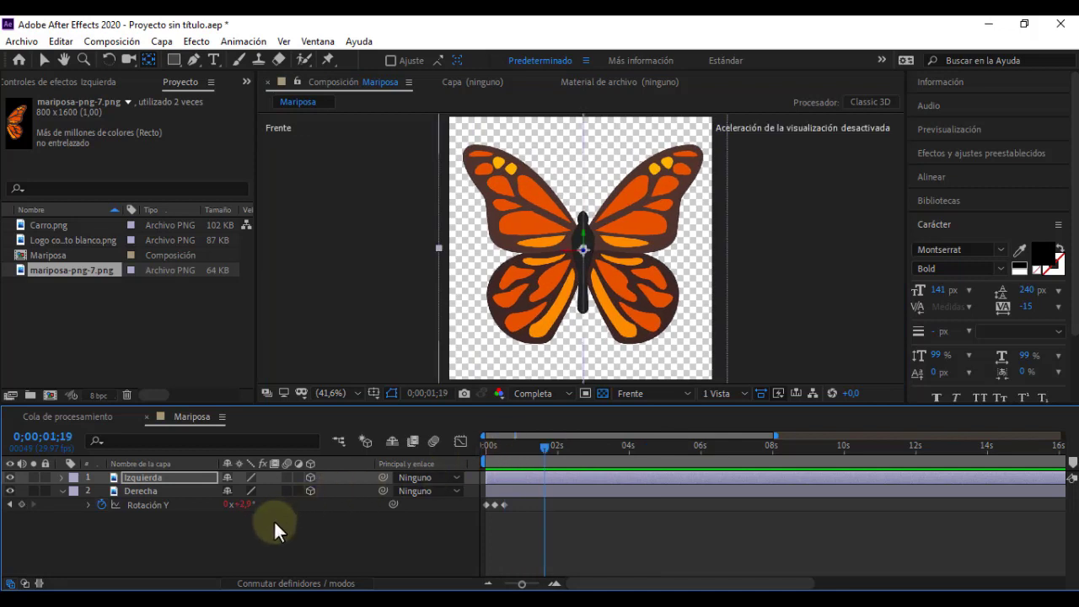
left_click(62, 489)
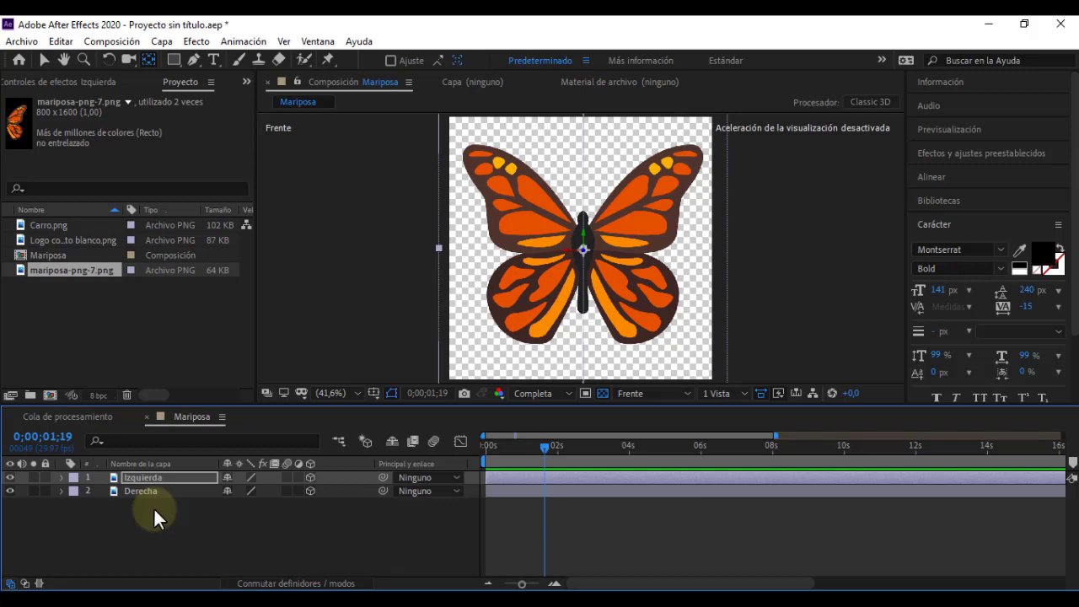
Deselect Izquierda, select the Derecha layer, then deselect it.
left_click(152, 508)
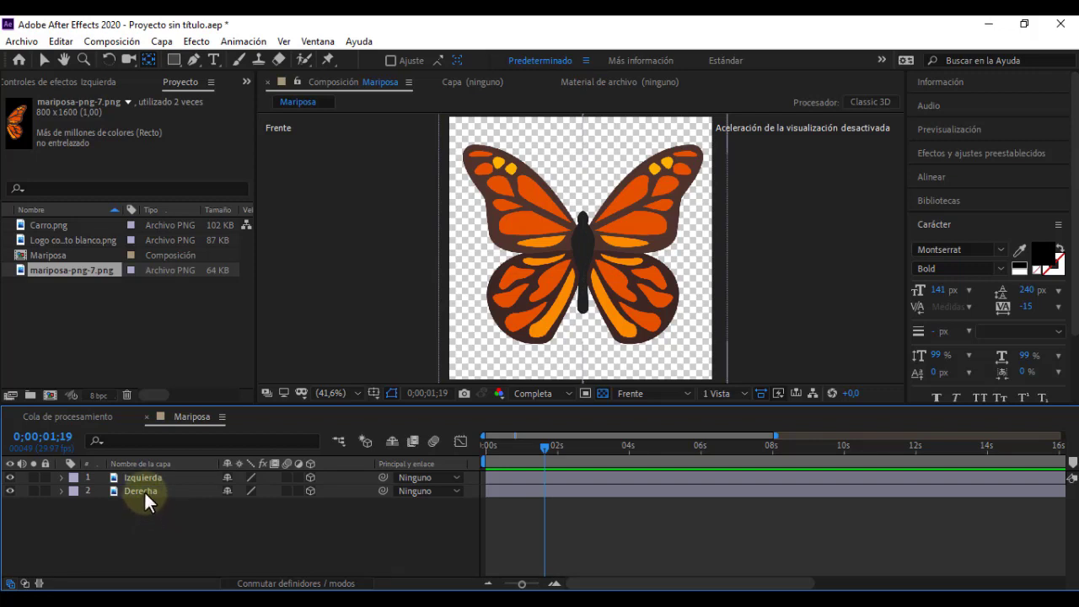
left_click(144, 489)
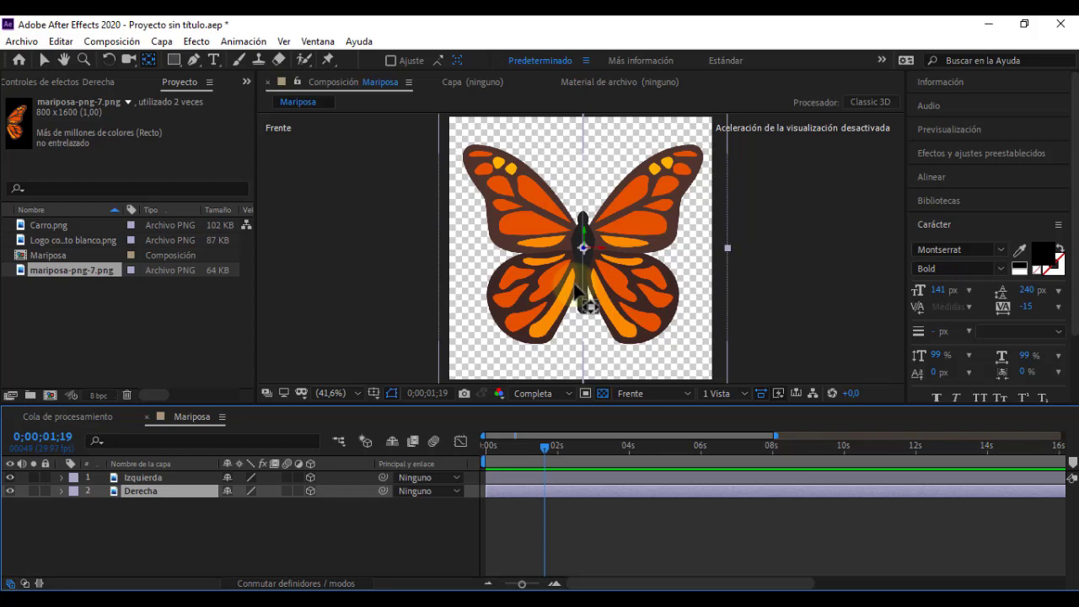
left_click(348, 517)
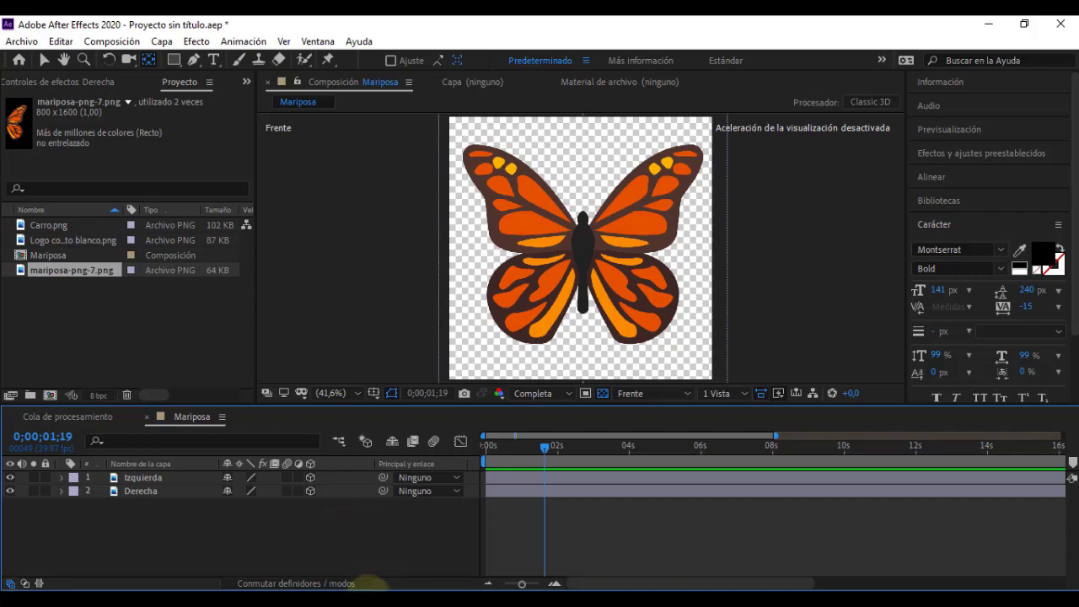
Select the Expresión 3D text file in the Lección 11 Transformar folder in File Explorer.
left_click(373, 600)
left_click(544, 128)
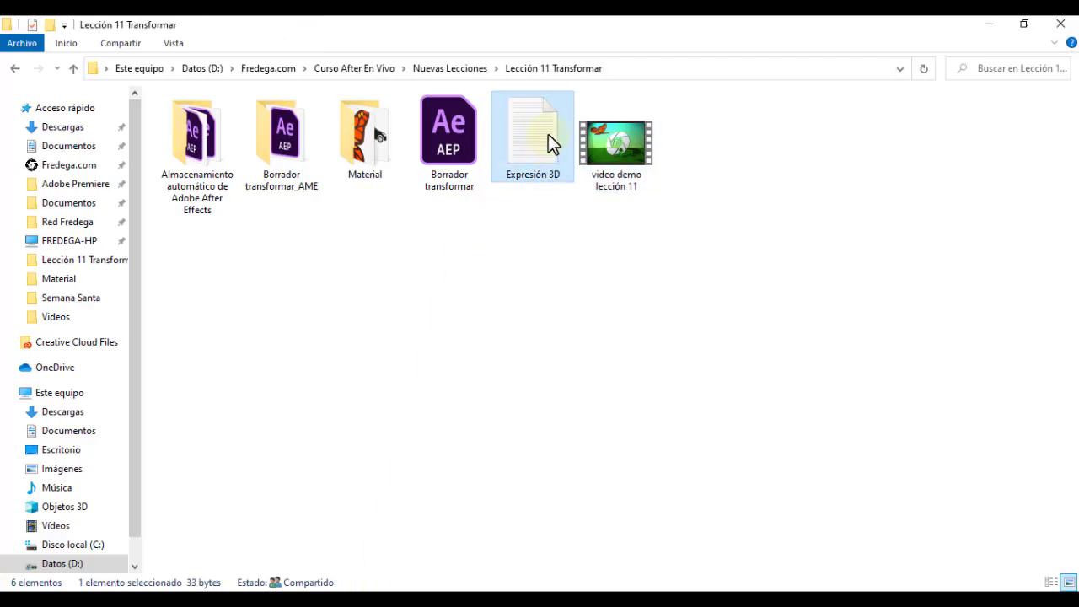
mouse_move(531, 144)
Open Expresión 3D in Notepad and copy its line [position[0], position[1], index].
key("Return")
left_click(181, 235)
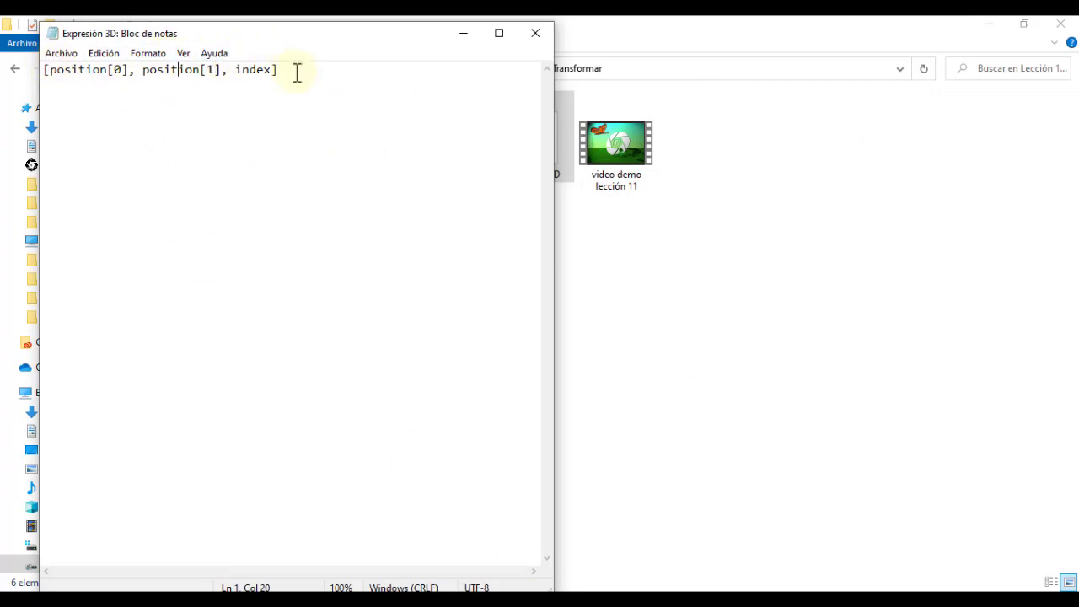
left_click_drag(297, 73, 44, 70)
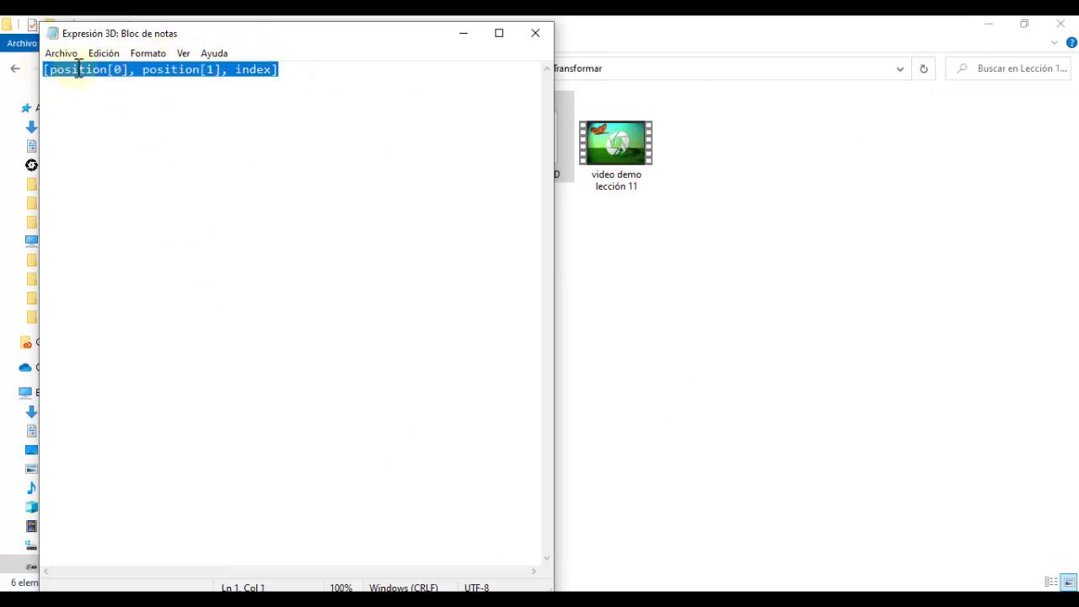
right_click(77, 69)
left_click(118, 118)
Return to After Effects, select the Derecha layer and reveal its Position (408,4, 396,4, 0,0).
left_click(463, 34)
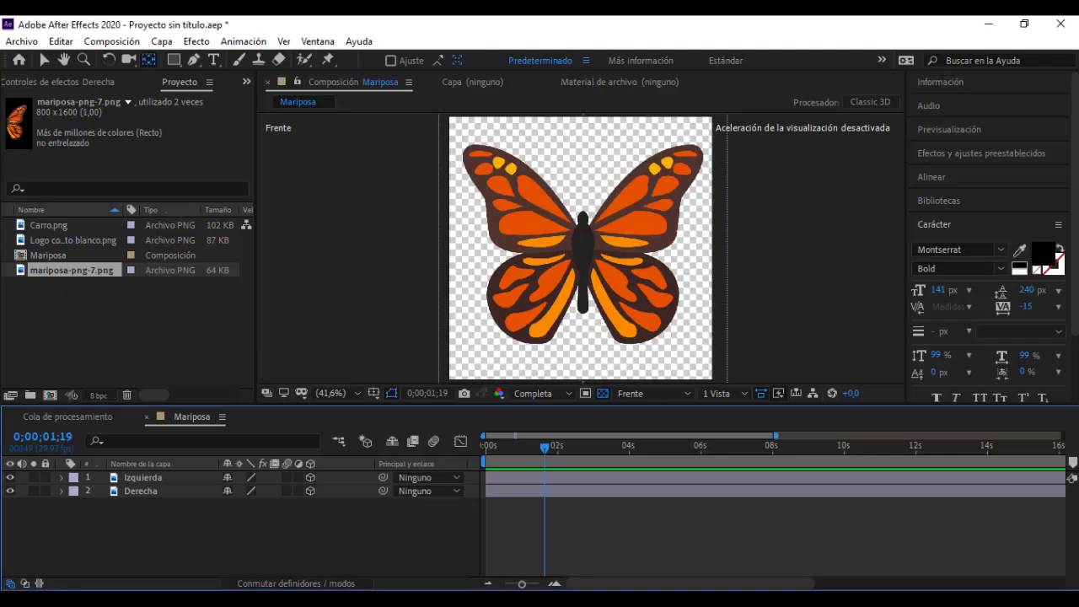
left_click(146, 493)
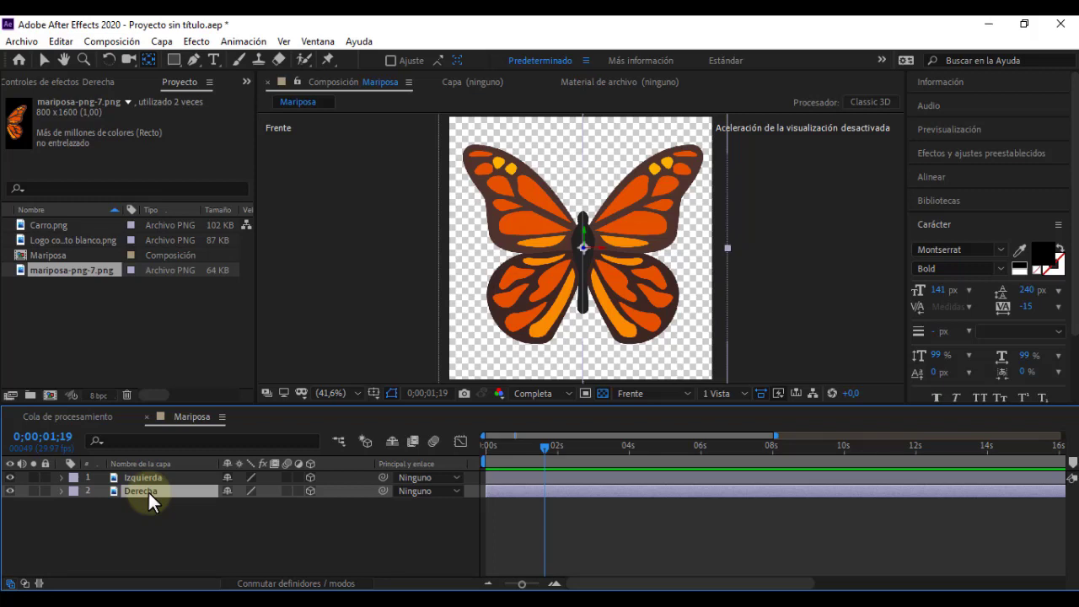
left_click(156, 476)
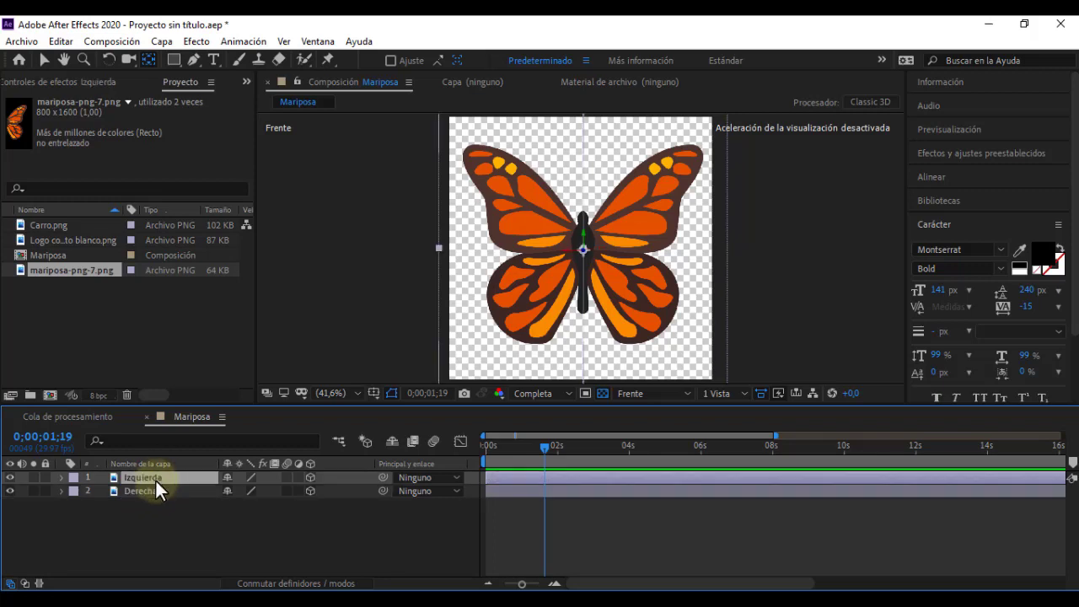
left_click(155, 485)
left_click(156, 478)
left_click(160, 489)
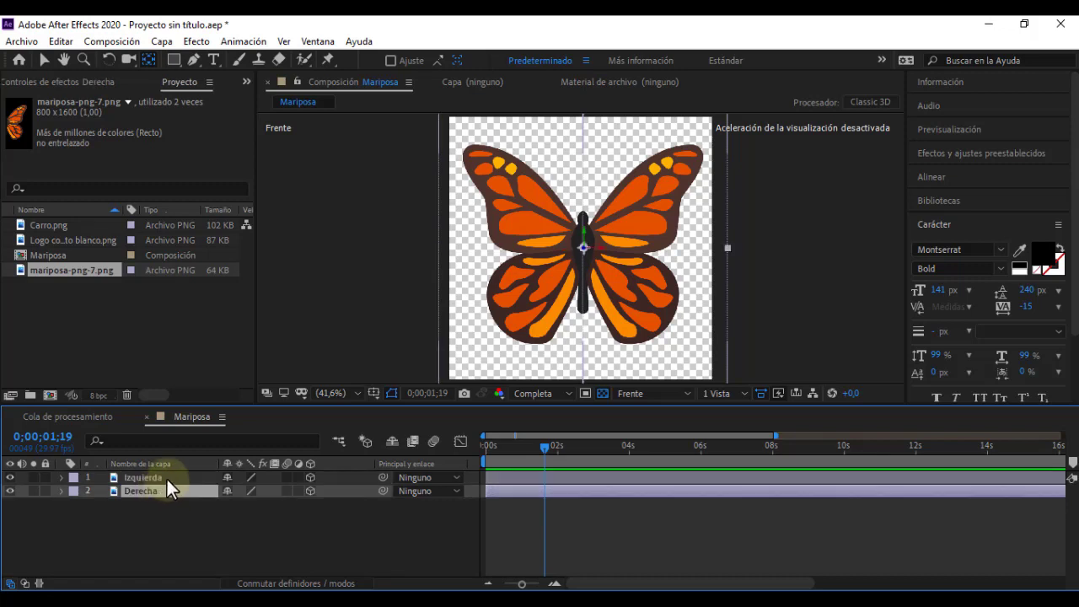
left_click(167, 479)
left_click(155, 491)
left_click(150, 480)
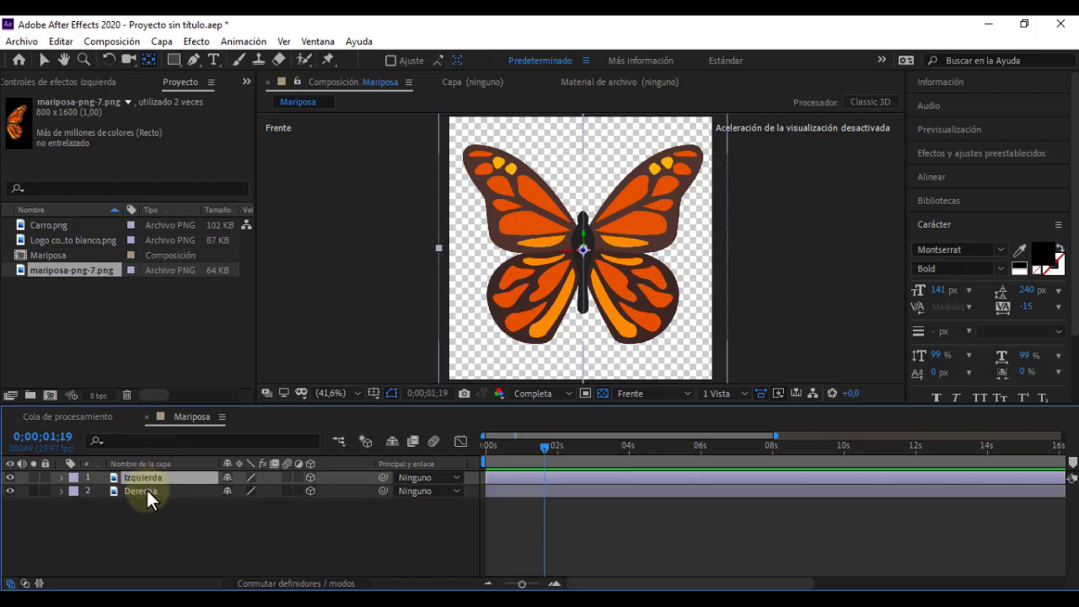
left_click(146, 489)
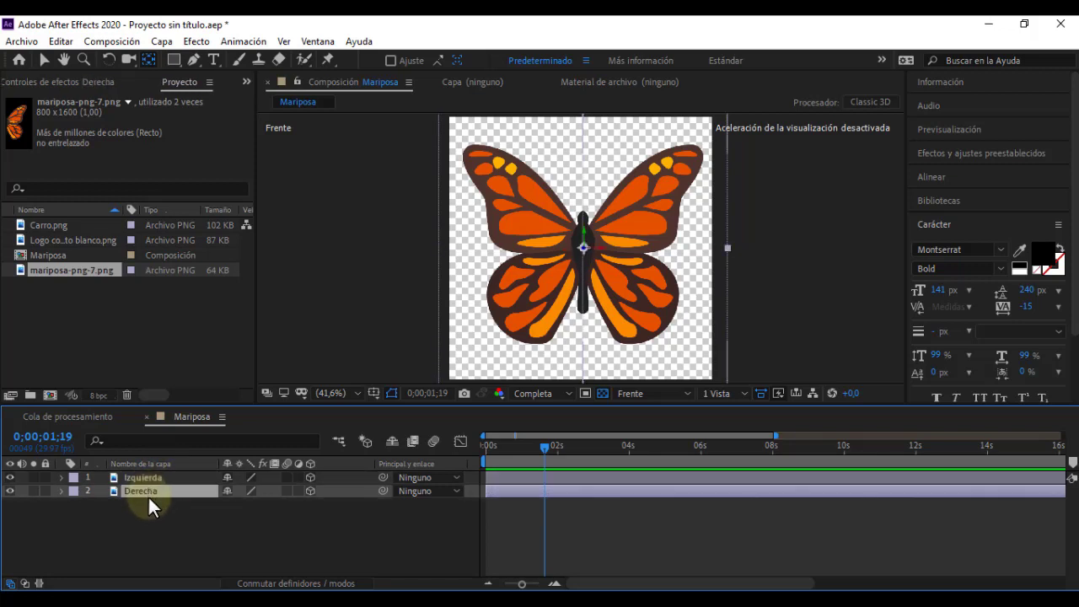
key("p")
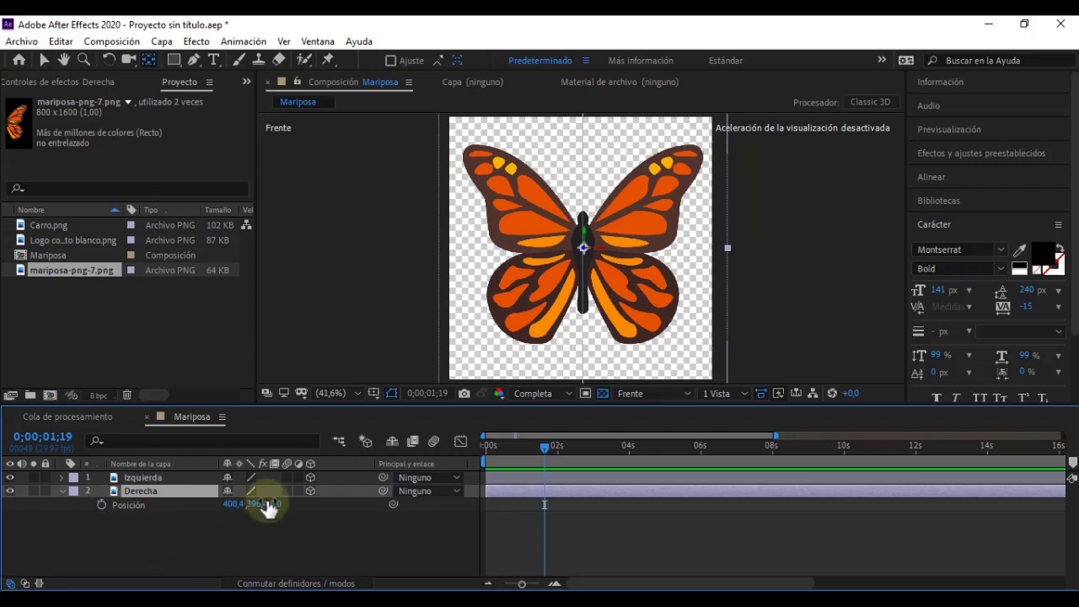
Replace Derecha's default Position expression with the pasted [position[0], position[1], index], making Z 2,0.
left_click(101, 504, "alt")
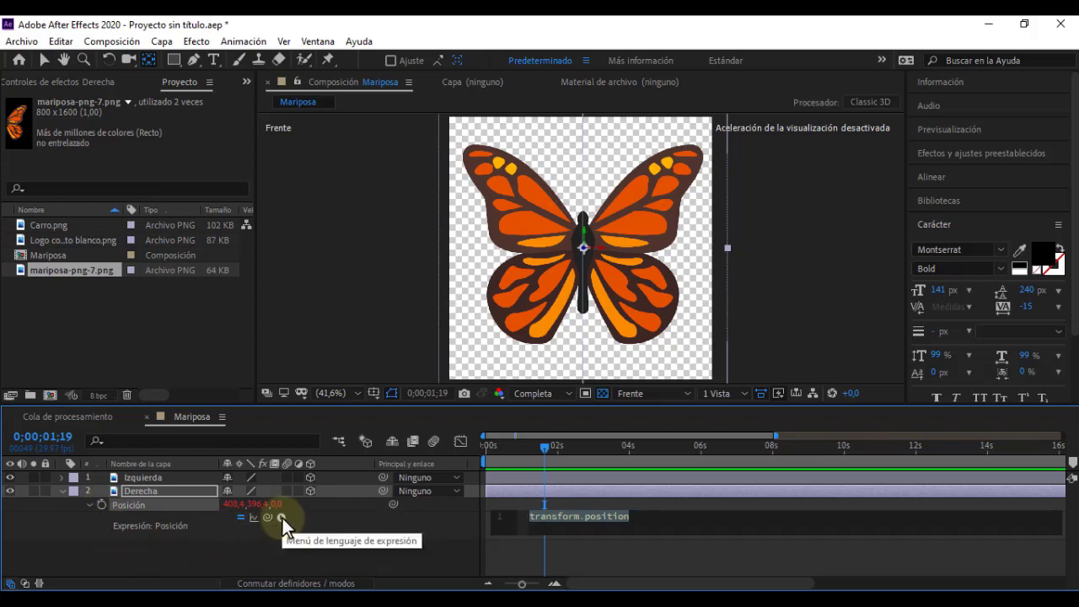
left_click(605, 516)
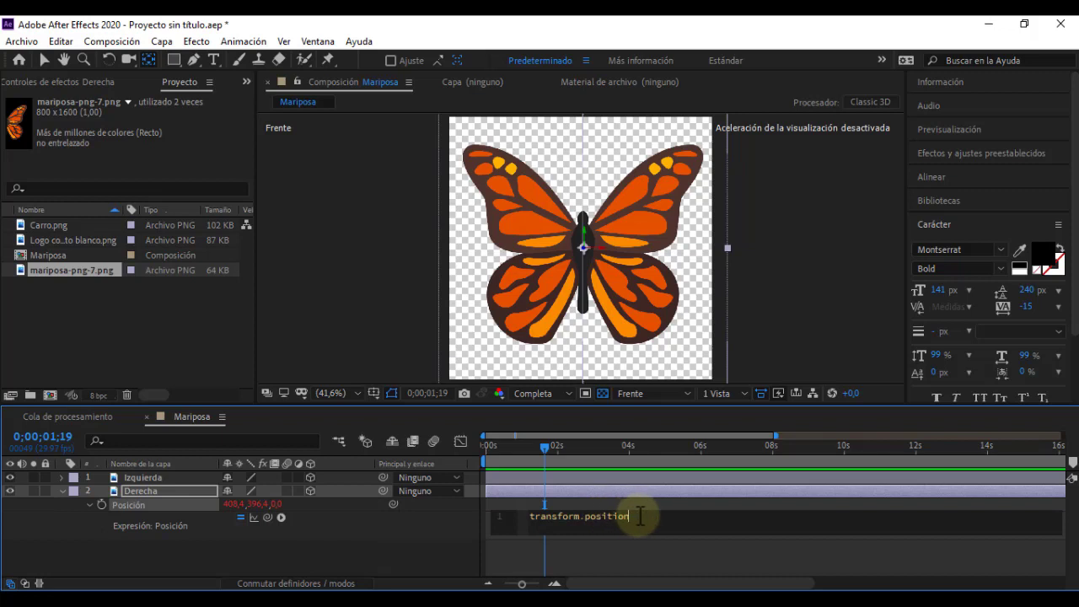
left_click_drag(631, 516, 516, 516)
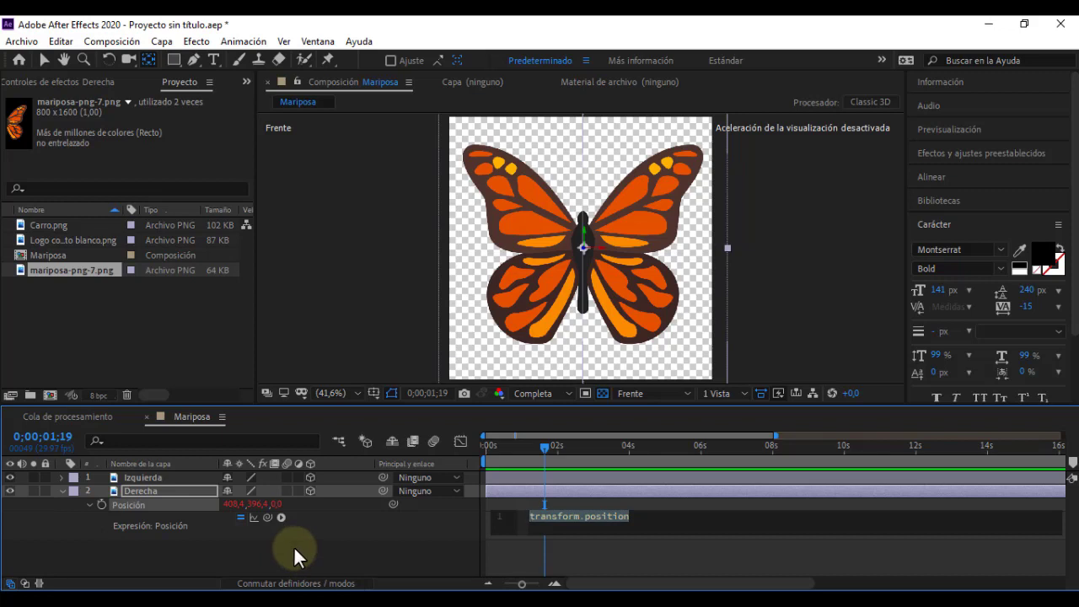
key("ctrl+v")
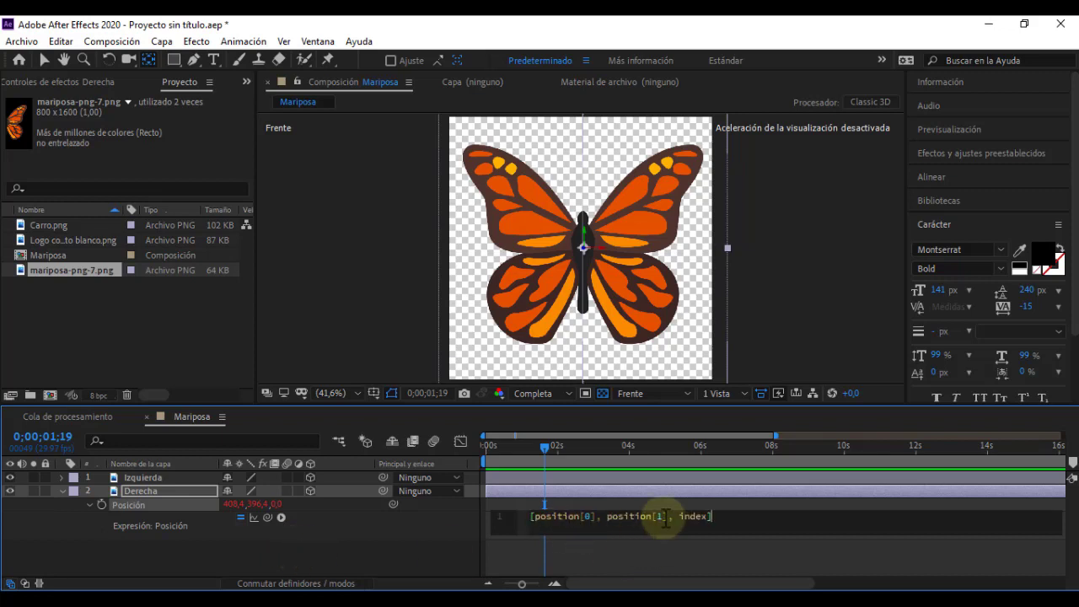
left_click(380, 549)
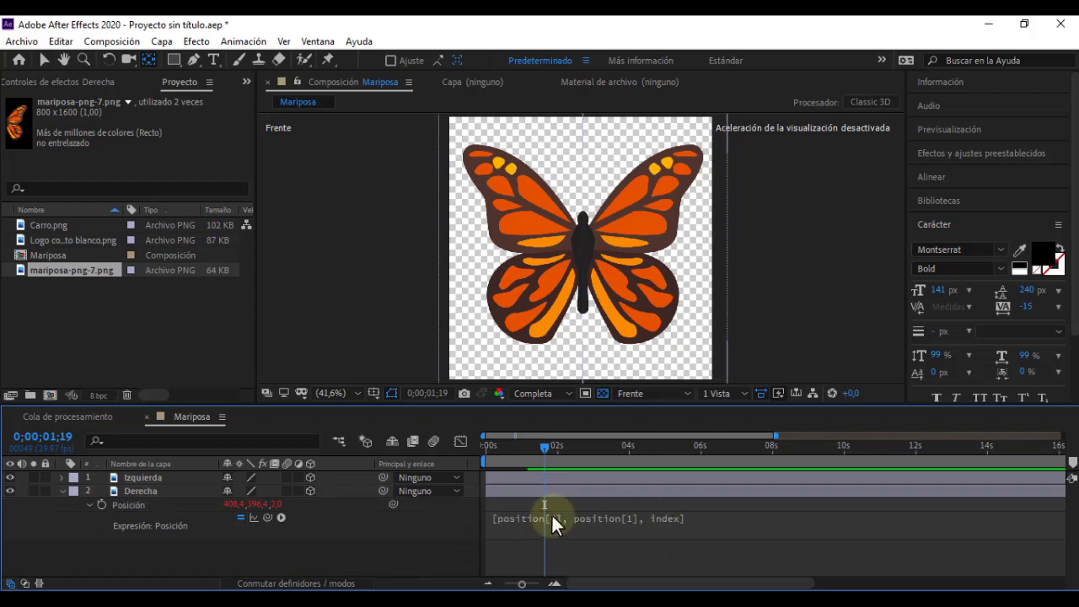
Paste [position[0], position[1], index] as Izquierda's Position expression, then collapse and deselect the layer.
left_click(62, 490)
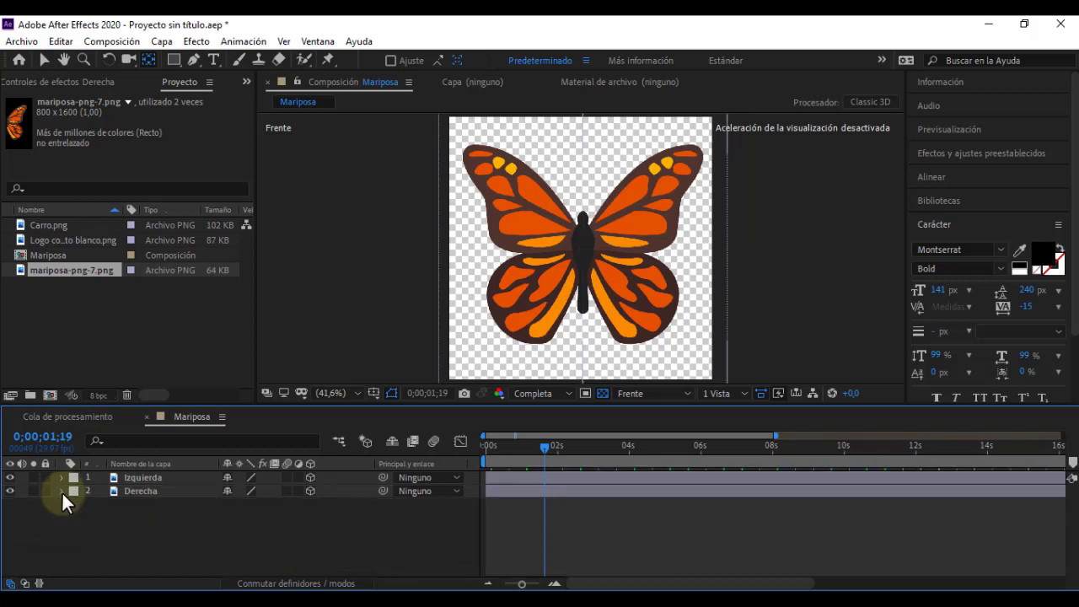
left_click(133, 479)
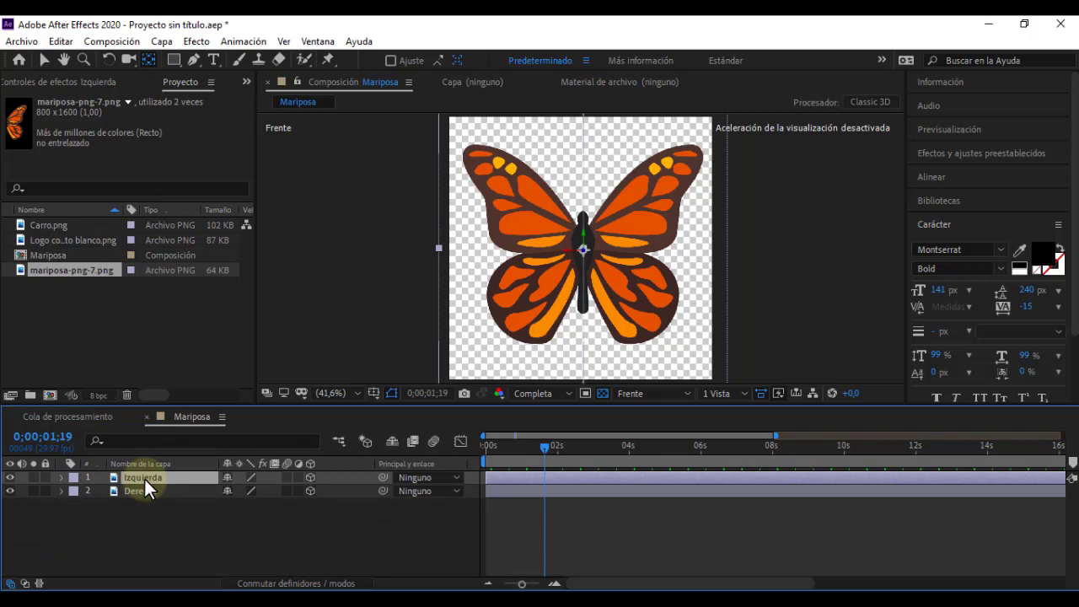
key("p")
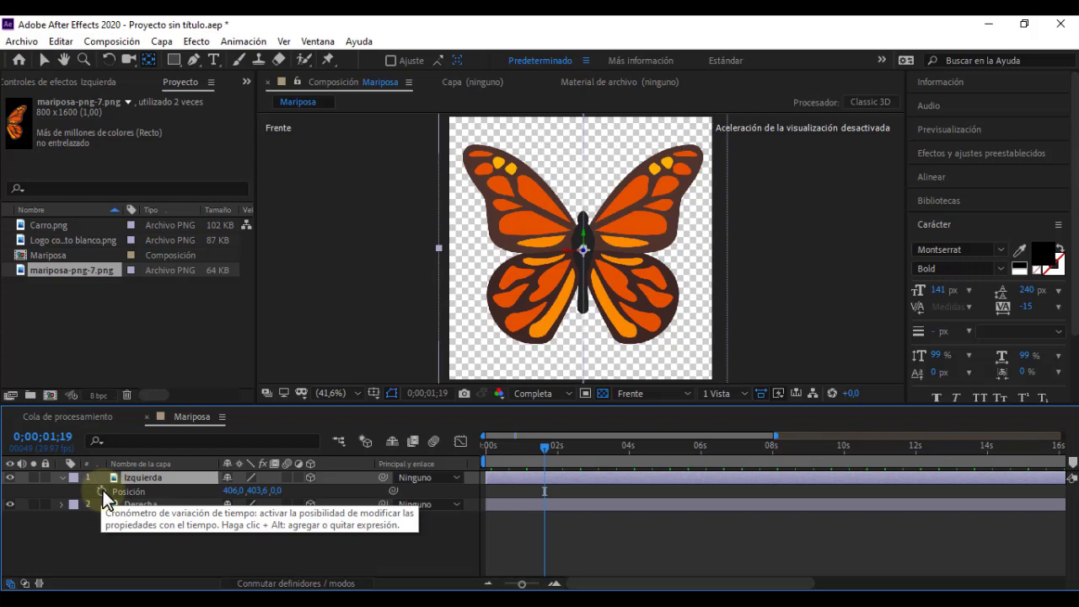
left_click(102, 490, "alt")
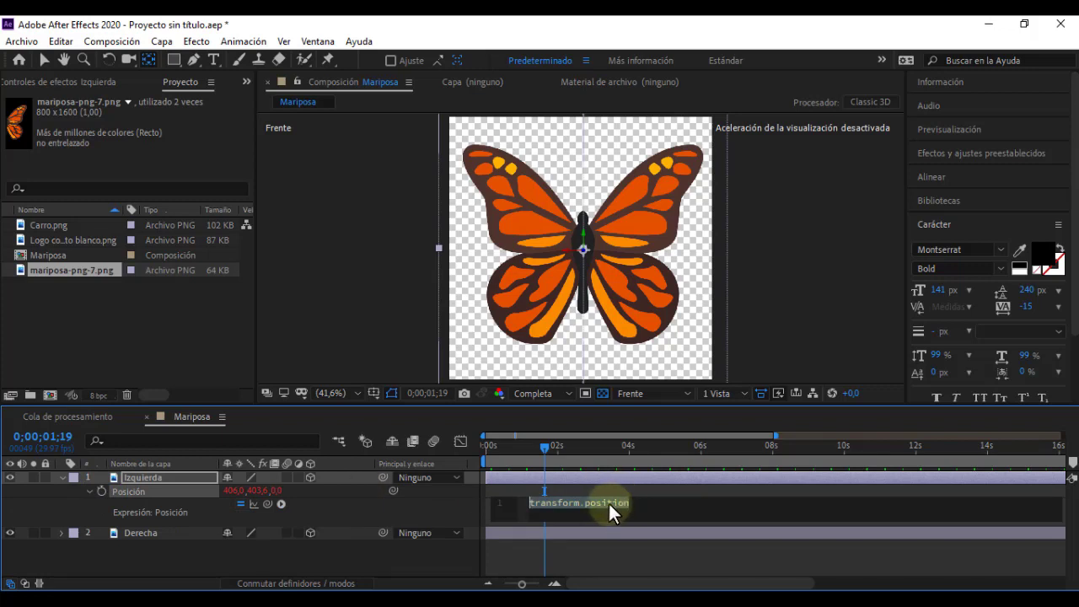
key("ctrl+v")
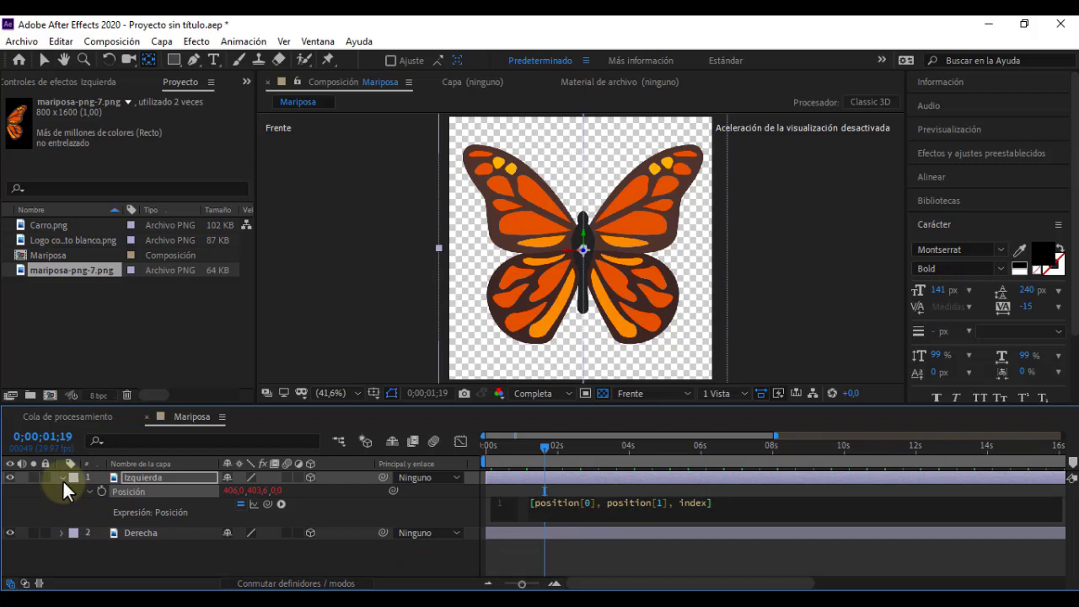
left_click(62, 478)
left_click(177, 525)
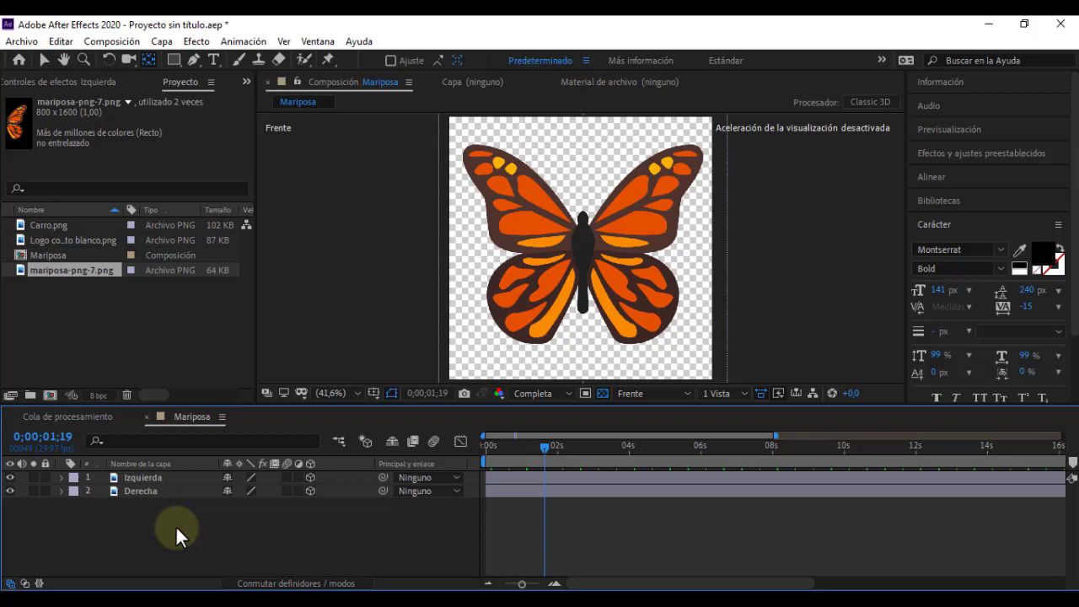
left_click(145, 489)
left_click(148, 481)
left_click(150, 490)
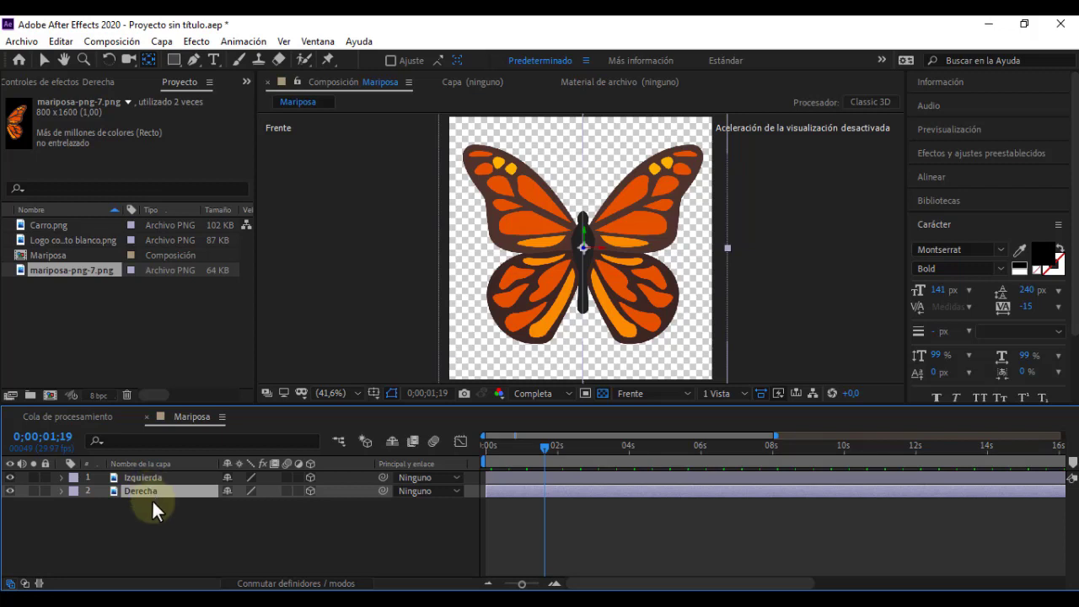
key("ctrl+d")
key("ctrl+d")
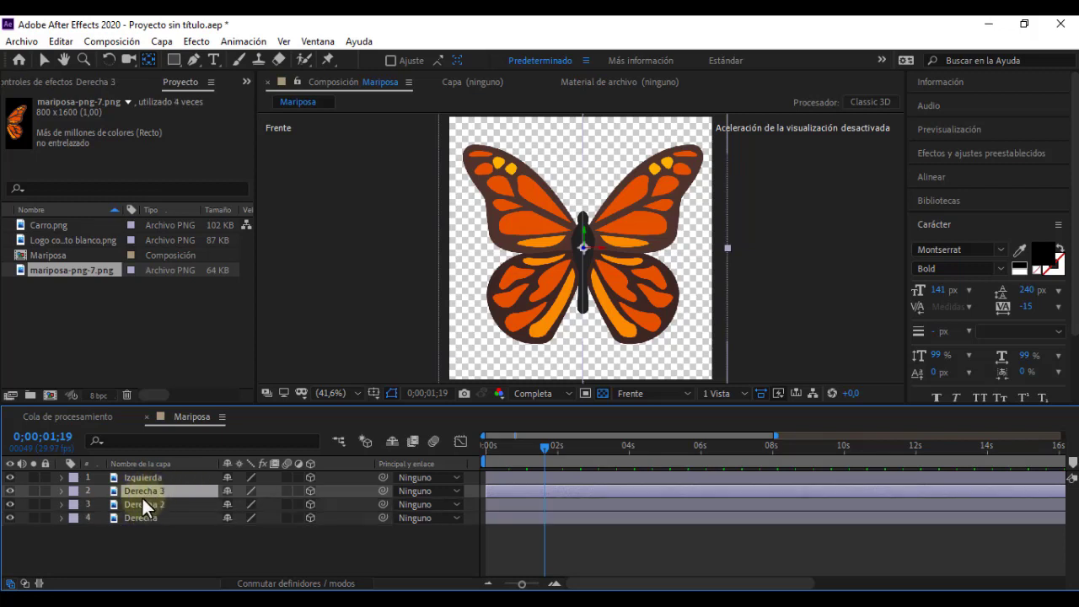
key("ctrl+d")
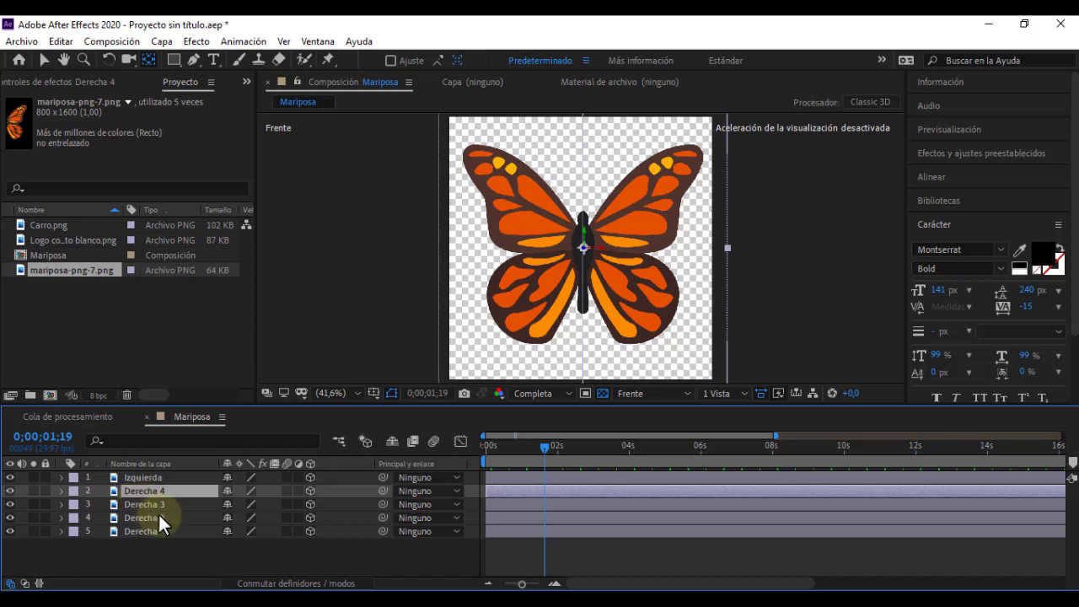
Switch the 3D view to Top (Superior), zoom to 100%, and select Derecha 4.
left_click(641, 396)
left_click(657, 465)
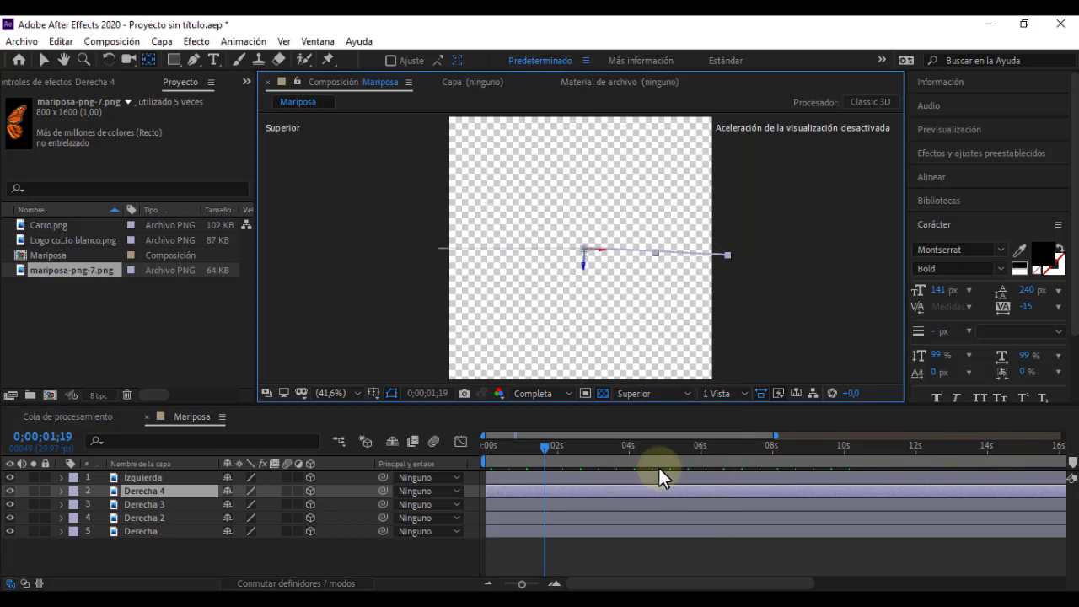
scroll(646, 272, "up", 2)
scroll(645, 272, "up", 1)
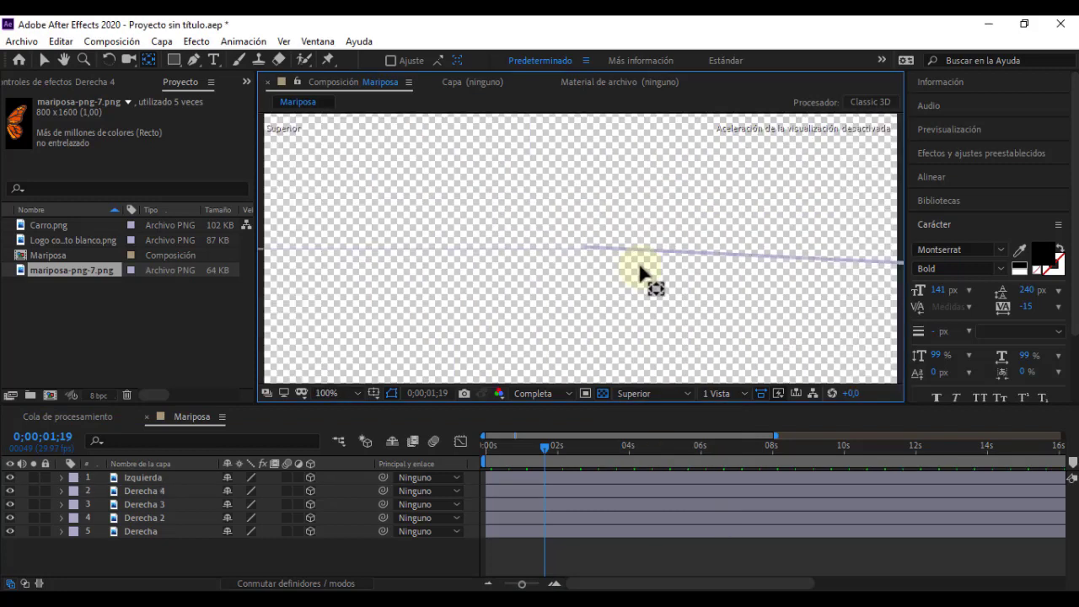
left_click(602, 394)
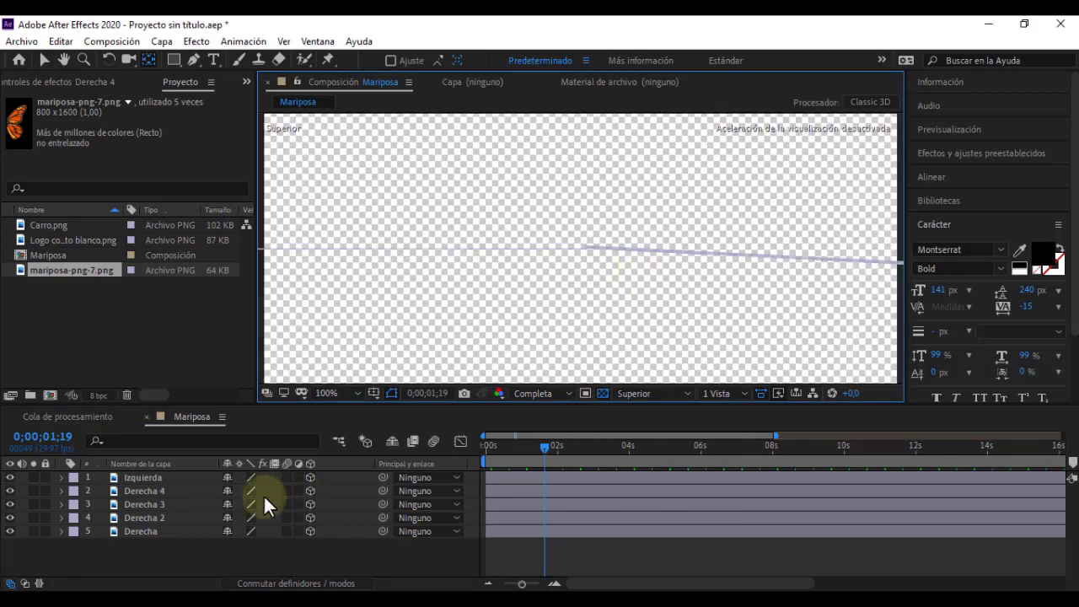
left_click(151, 490)
left_click(321, 556)
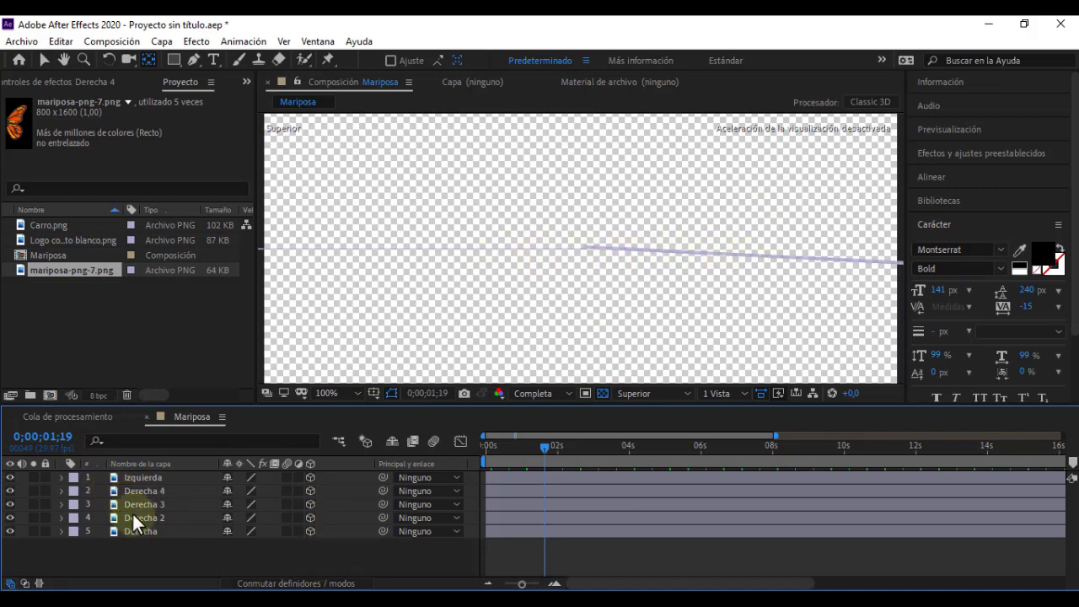
left_click(149, 490)
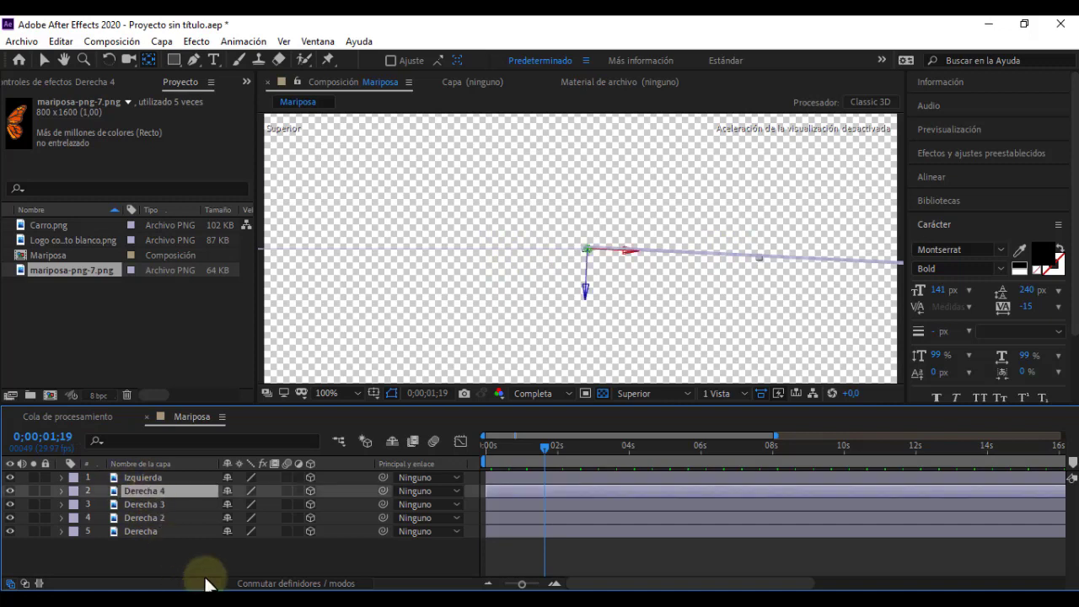
Duplicate the right-wing layer repeatedly with Ctrl+D until Derecha 18 exists.
key("ctrl+d")
key("ctrl+d")
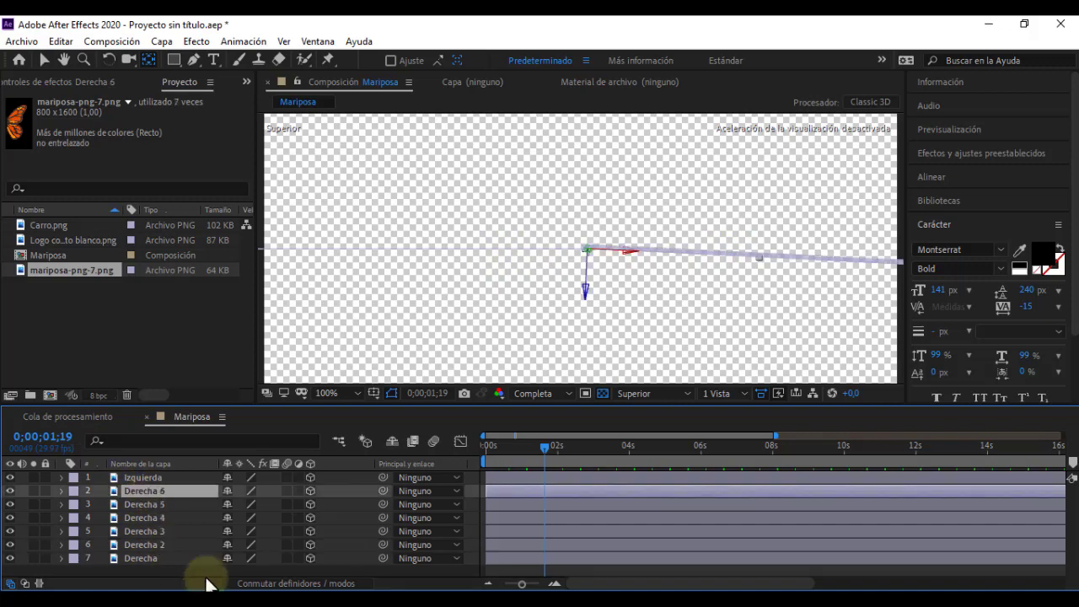
key("ctrl+d")
key("ctrl+d")
key("ctrl+d")
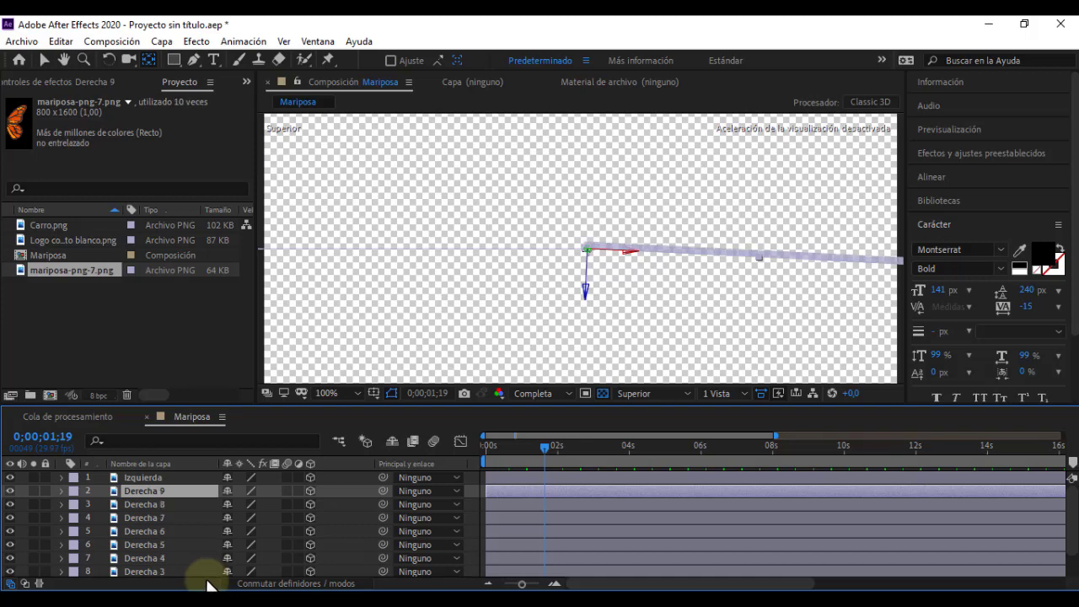
key("ctrl+d")
key("ctrl+d")
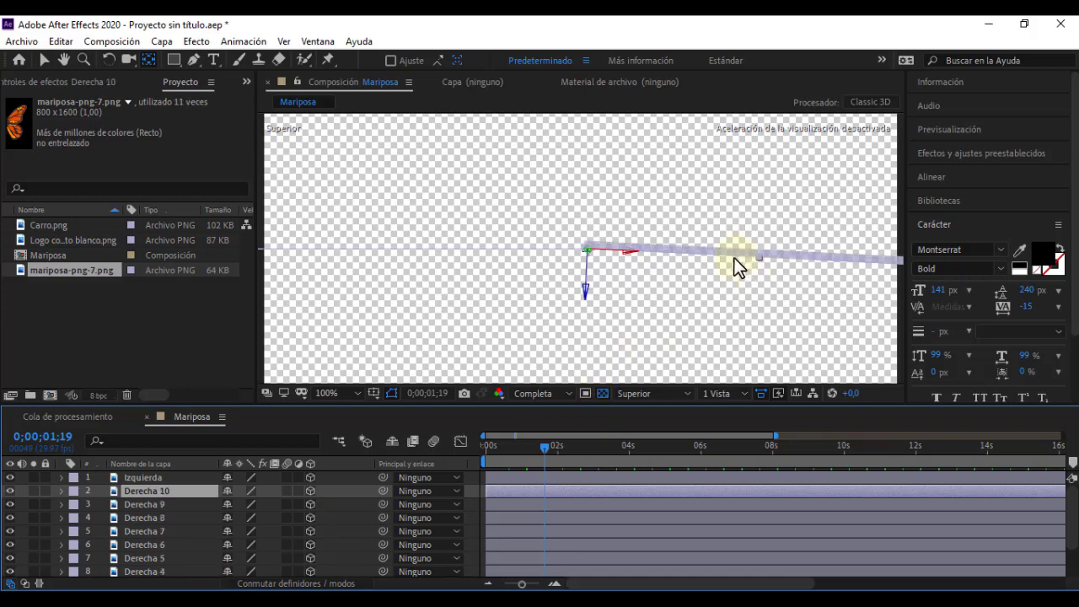
key("ctrl+d")
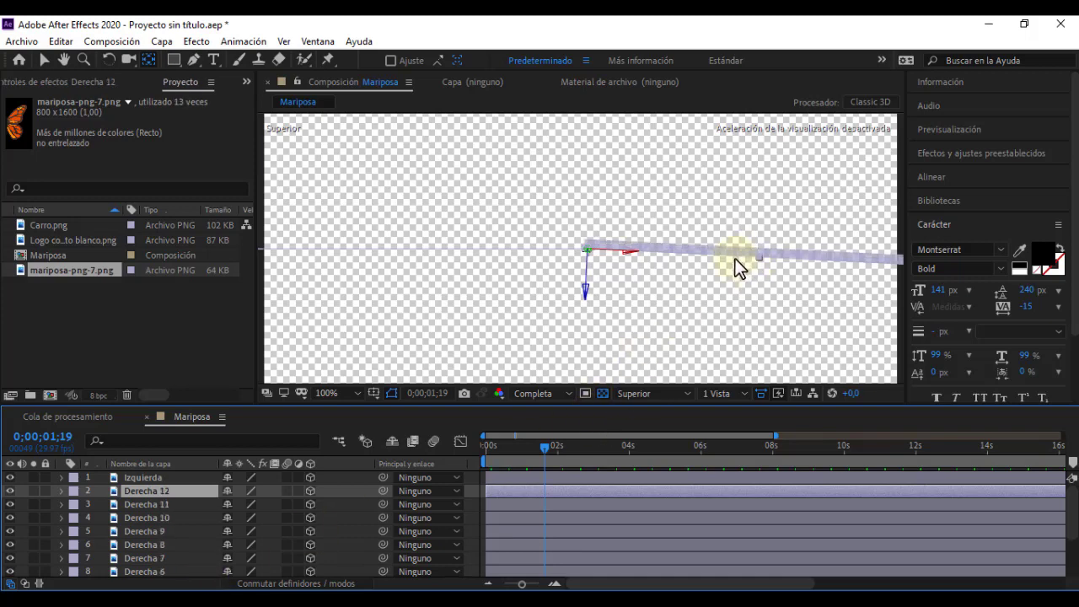
key("ctrl+d")
key("ctrl+d")
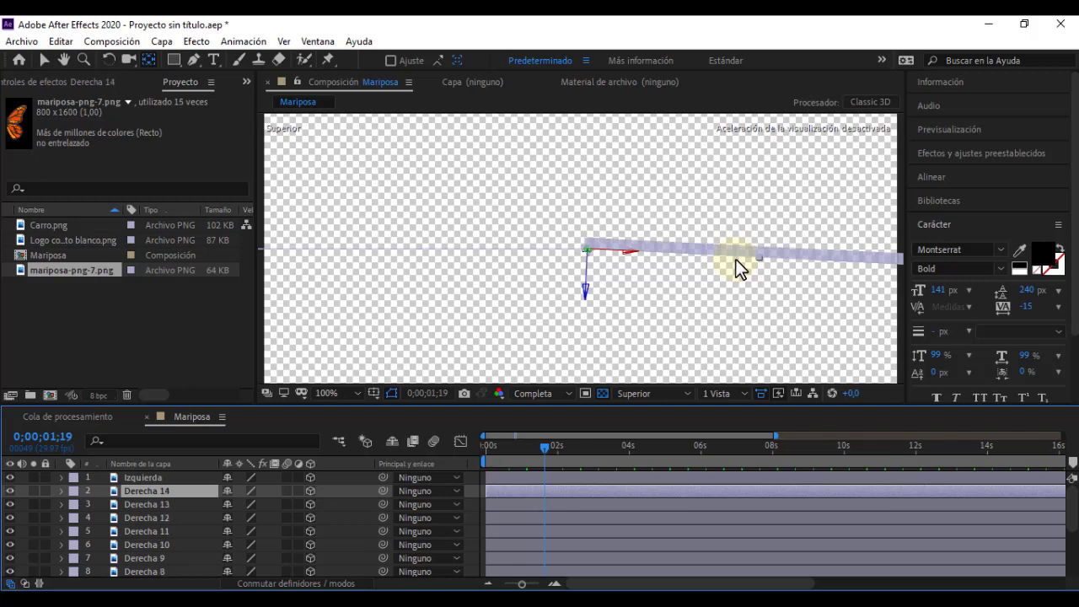
key("ctrl+d")
key("ctrl+d")
key("ctrl+d")
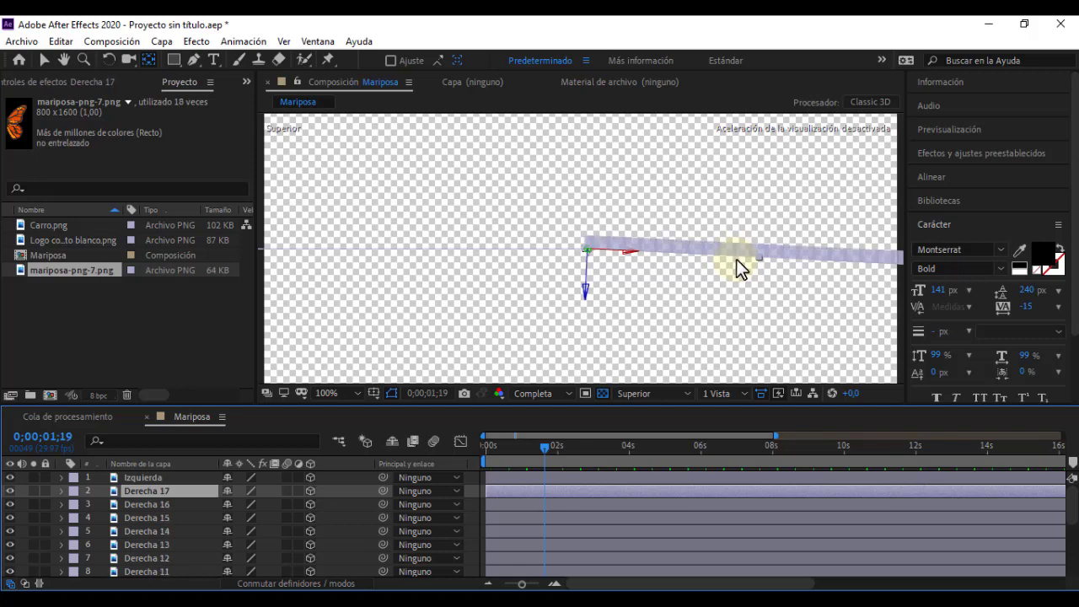
key("ctrl+d")
left_click(154, 480)
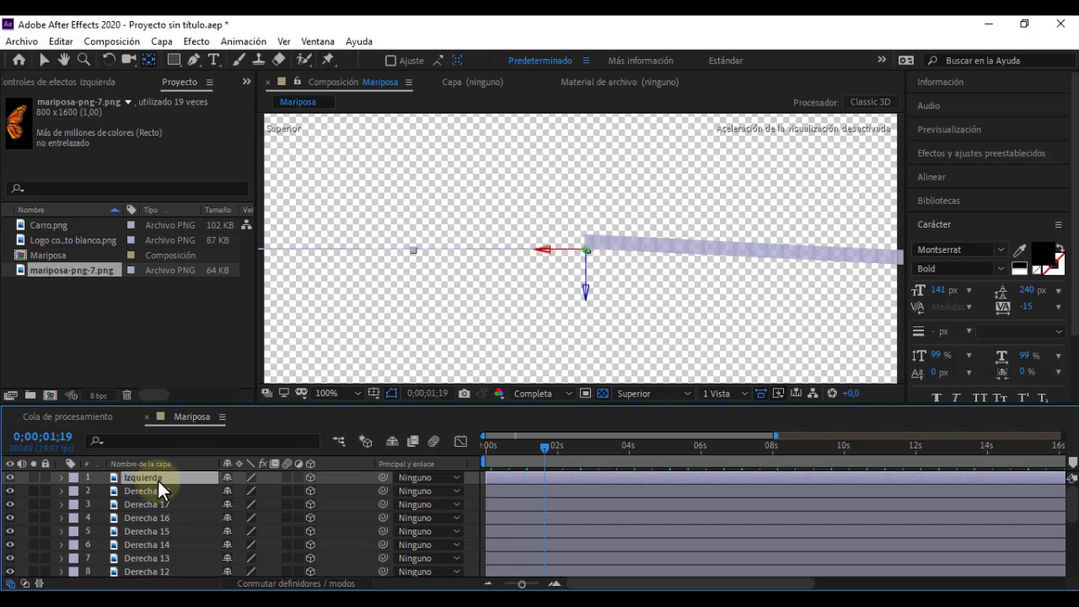
Duplicate the Izquierda layer with Ctrl+D until Izquierda 18 exists, bringing the image's use count to 36.
key("ctrl+d")
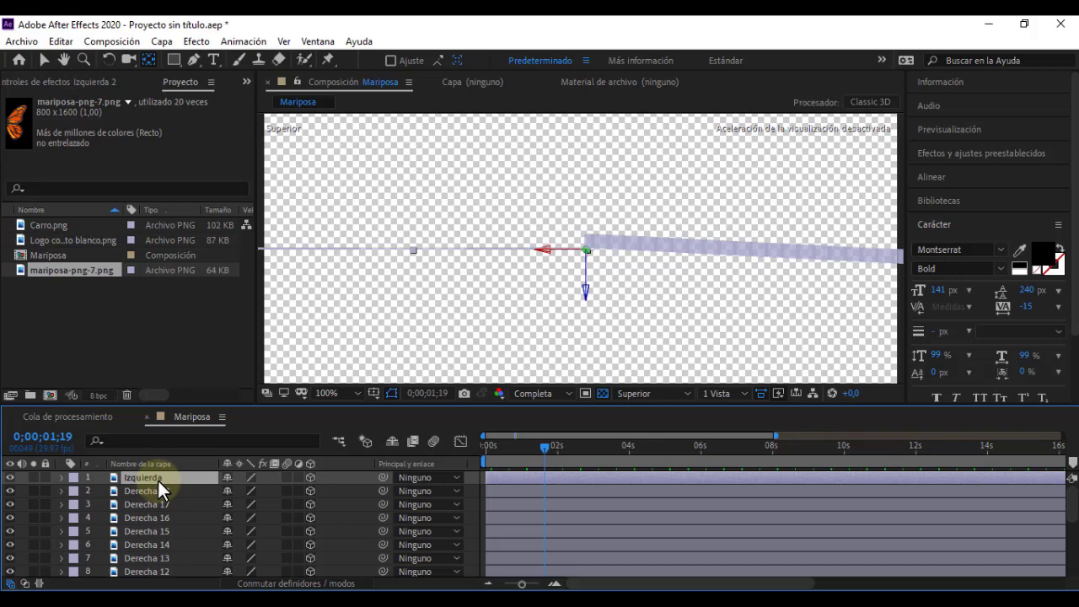
key("ctrl+d")
key("ctrl+d")
key("ctrl+d")
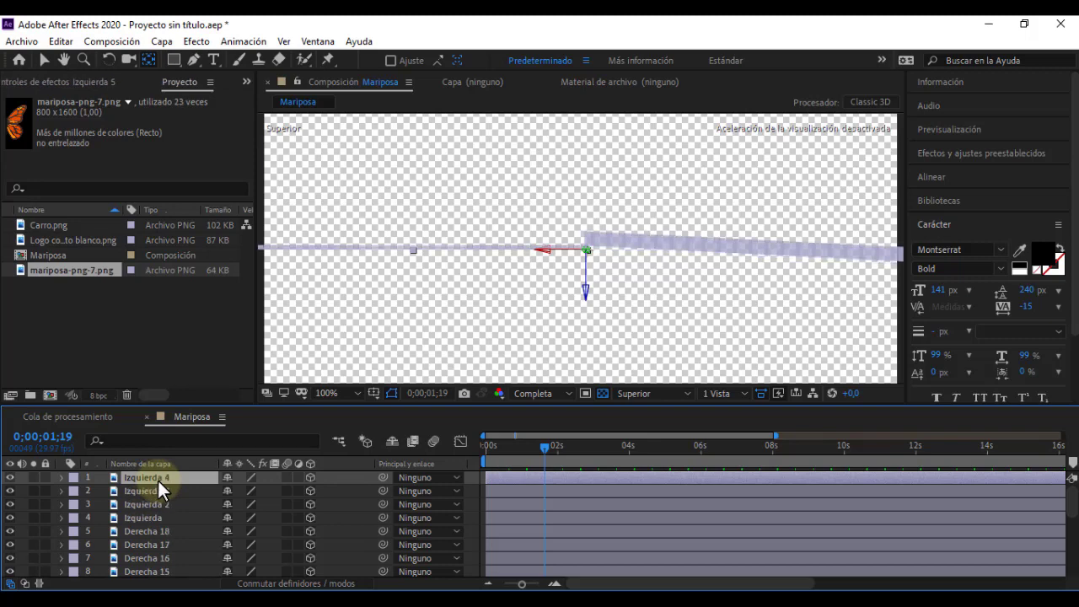
key("ctrl+d")
key("ctrl+d")
key("ctrl+d")
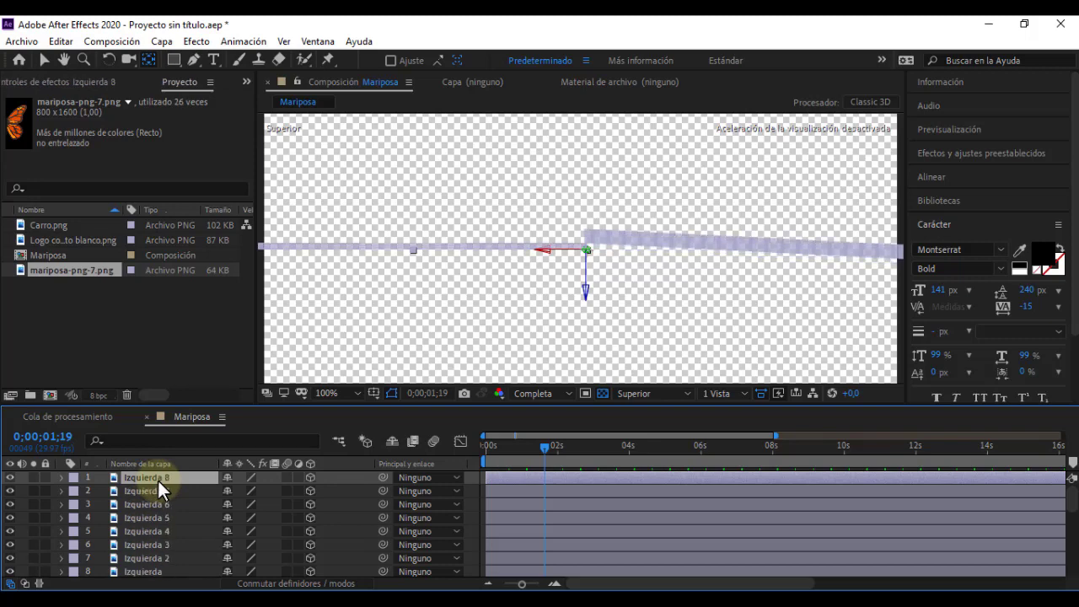
key("ctrl+d")
key("ctrl+d")
key("ctrl+d")
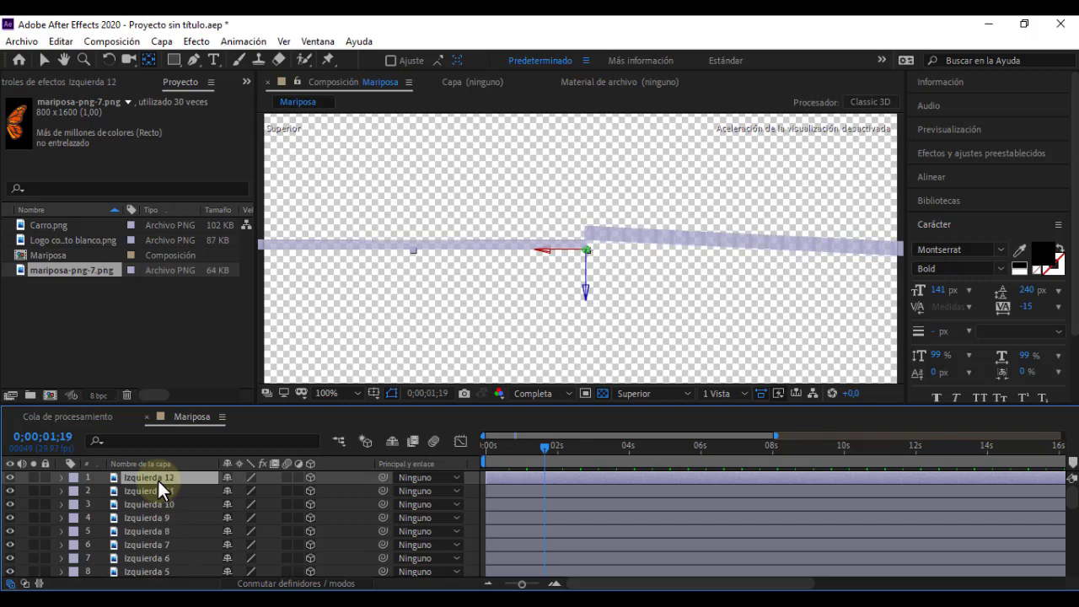
key("ctrl+d")
key("ctrl+d")
key("ctrl+d")
key("ctrl+d")
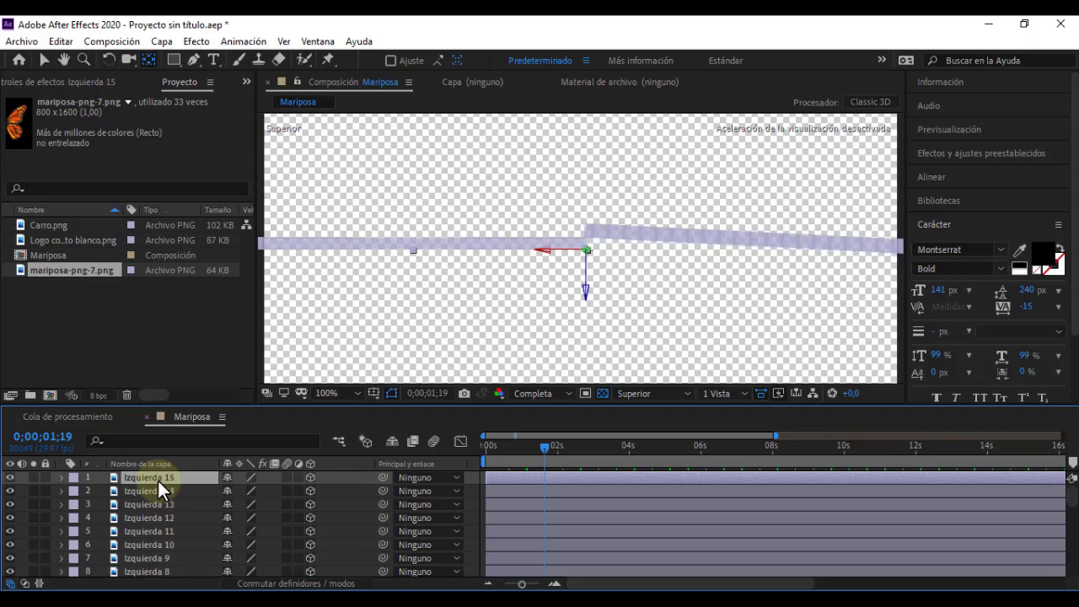
key("ctrl+d")
key("ctrl+d")
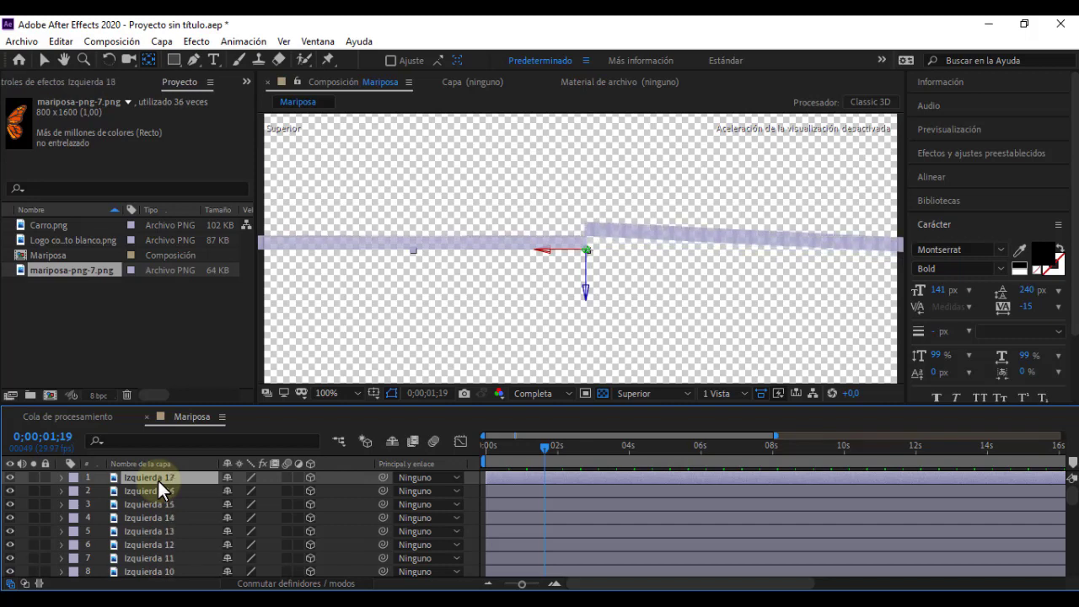
key("ctrl+d")
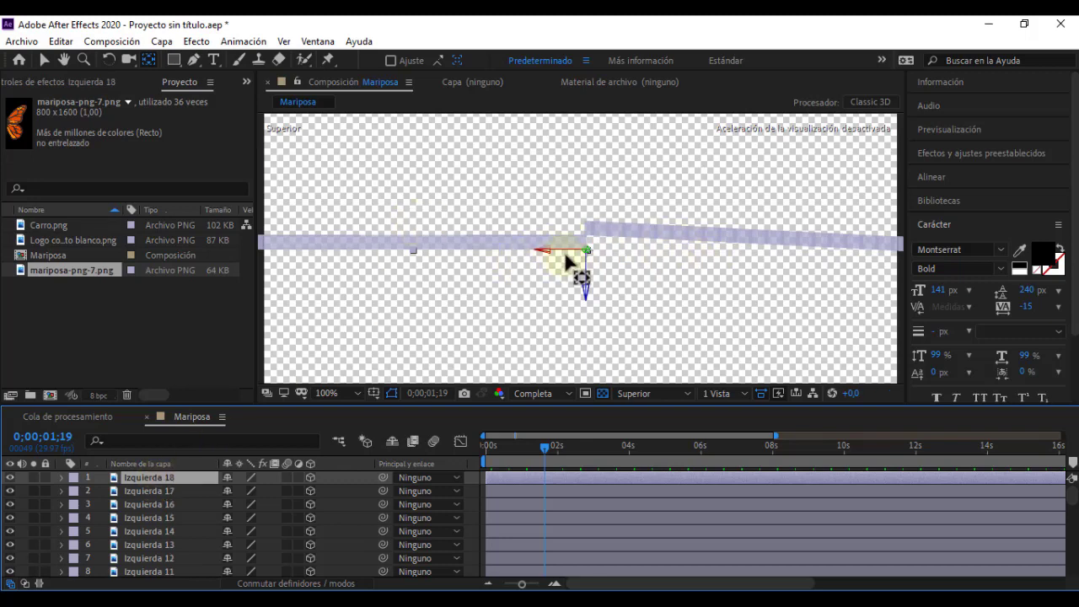
Switch the Mariposa composition to Vista personalizada 1 and deselect all layers to see the butterfly.
left_click(643, 393)
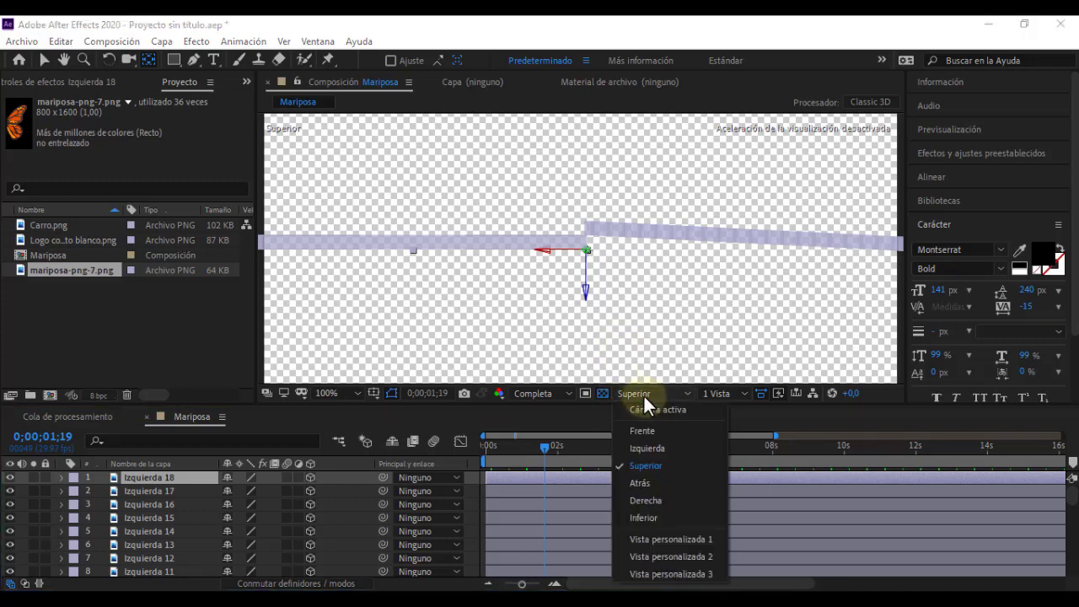
left_click(680, 537)
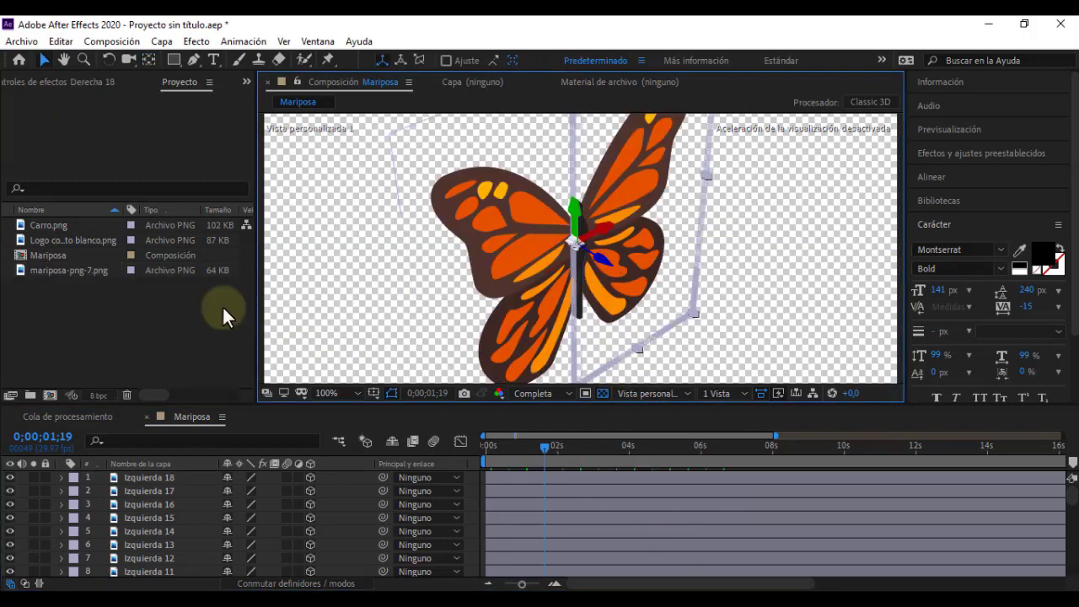
left_click(201, 320)
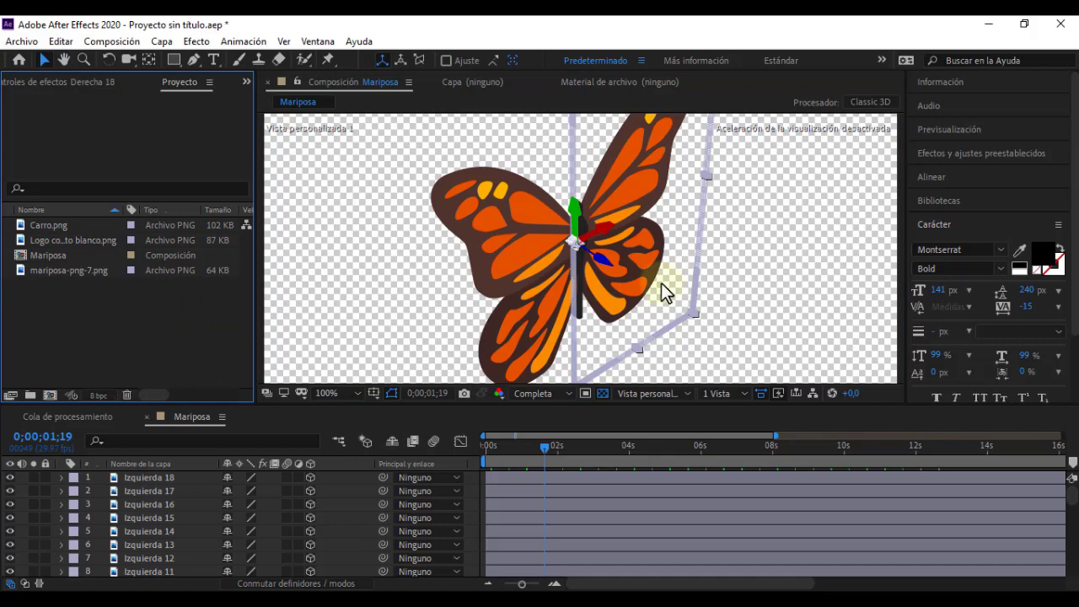
left_click(358, 488)
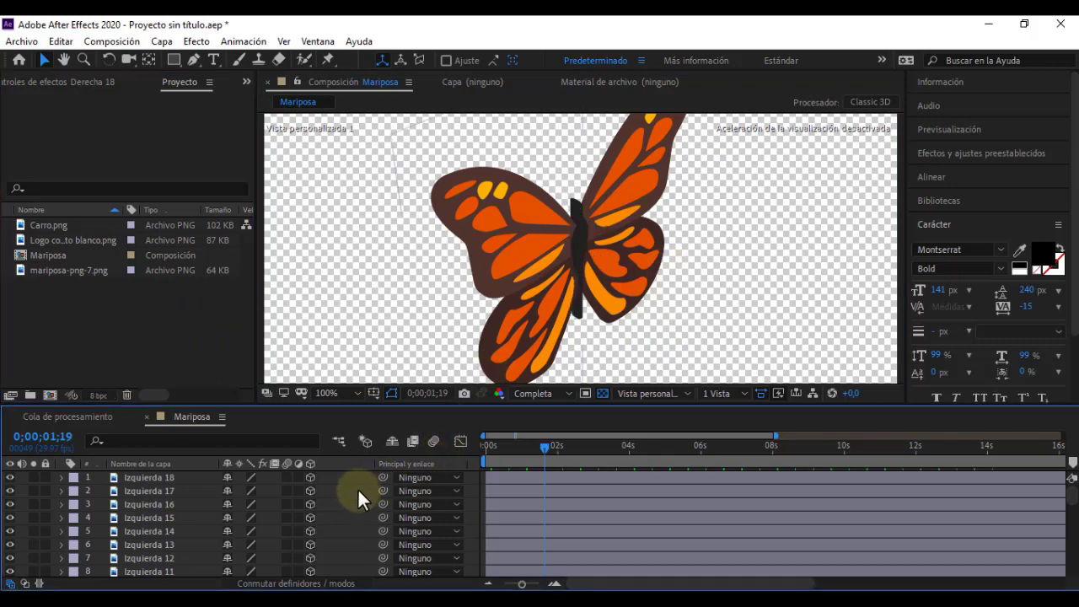
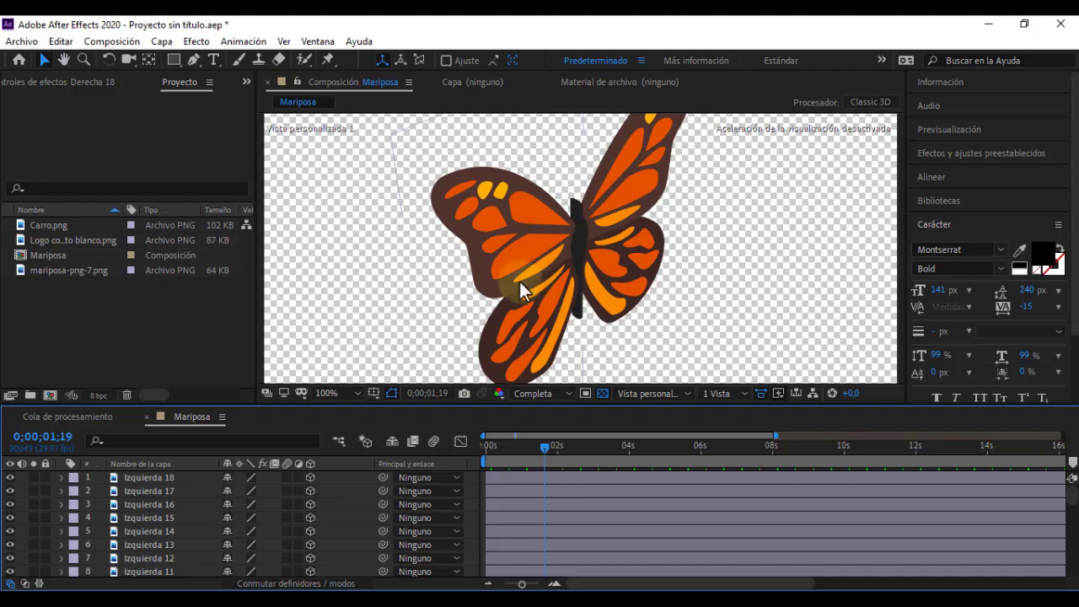
Deselect the butterfly layers and hide the demo video to return to After Effects.
left_click(154, 400)
mouse_move(640, 603)
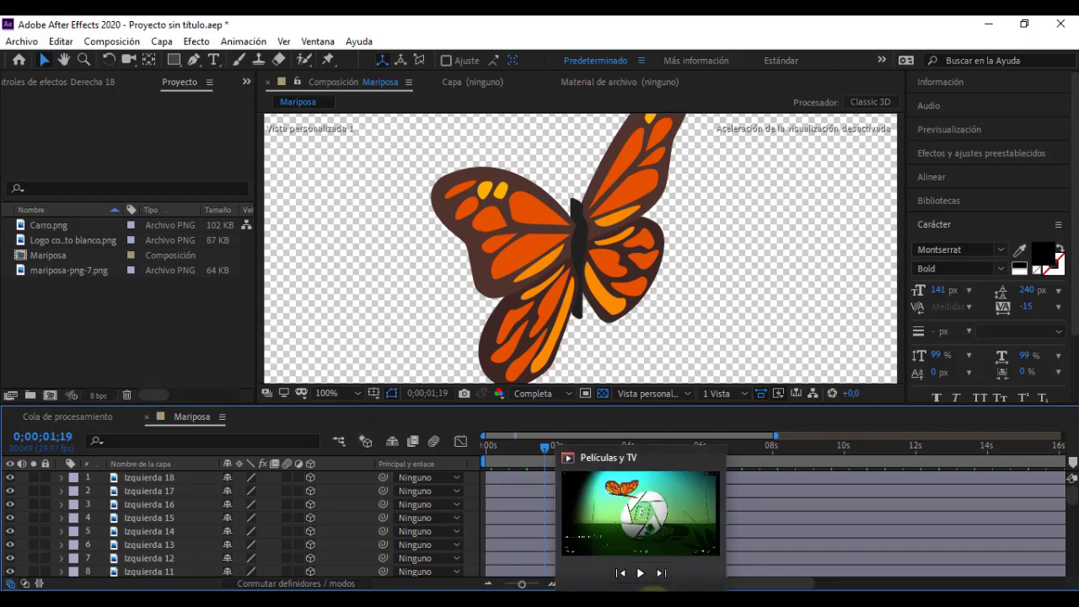
left_click(641, 600)
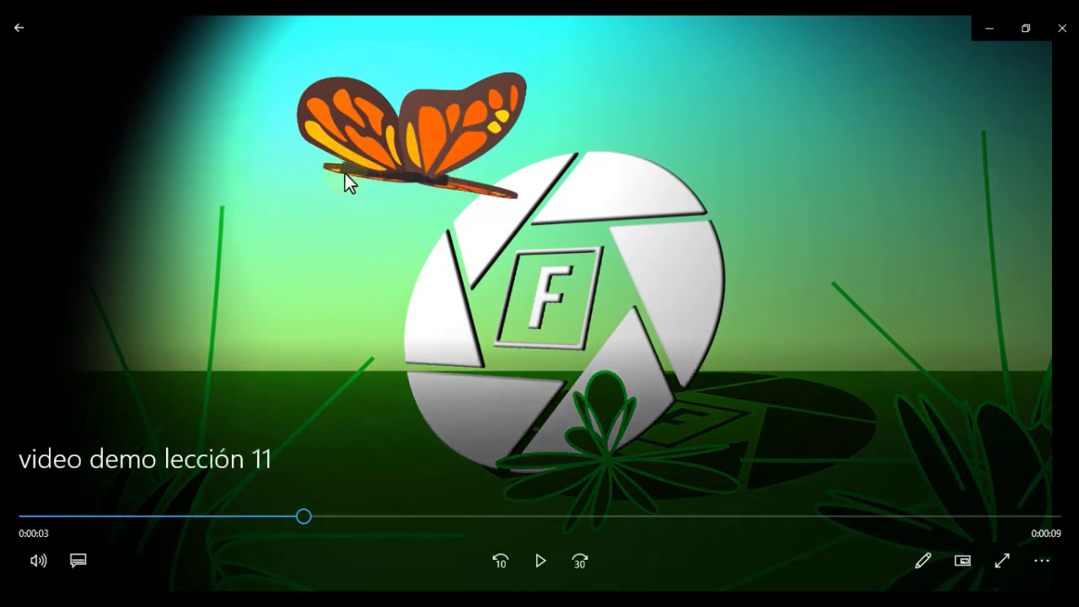
left_click(990, 28)
Create a new 800×800 composition named 'Mariposa 3D' from the Project panel.
right_click(66, 301)
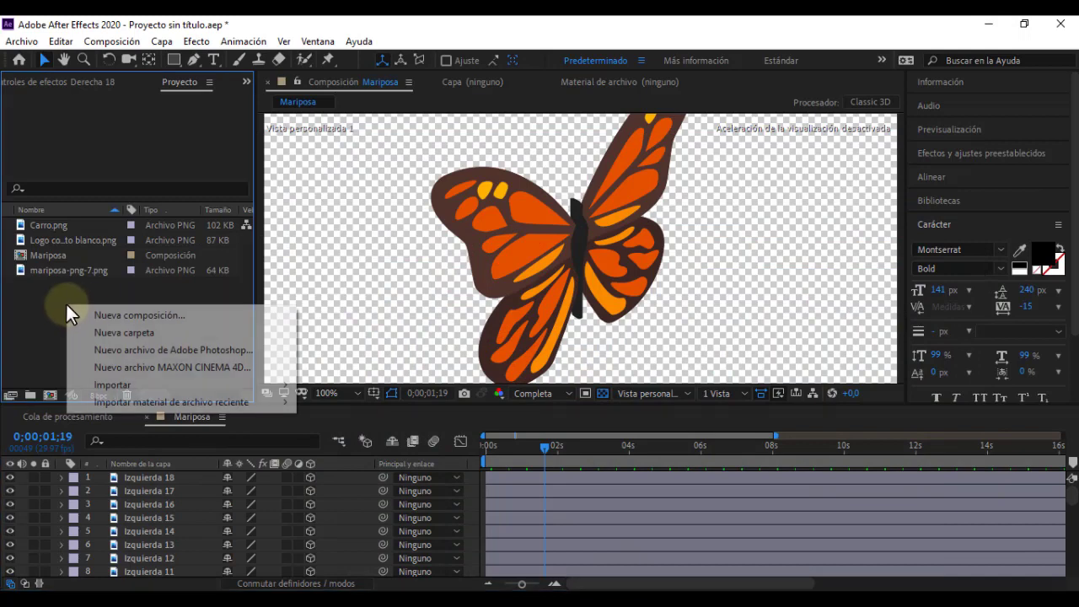
left_click(43, 295)
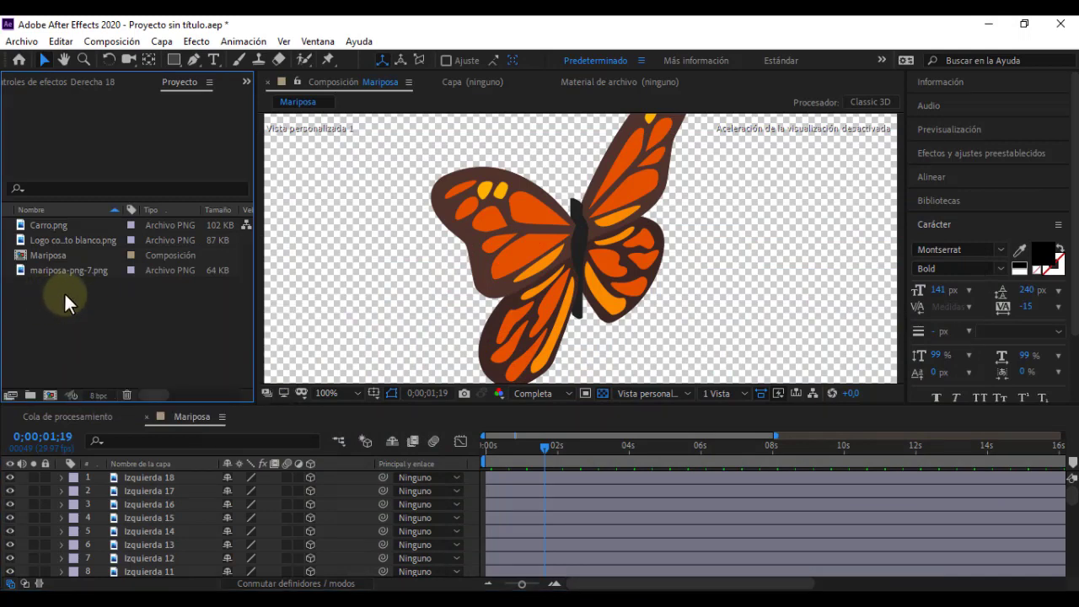
right_click(65, 294)
left_click(107, 306)
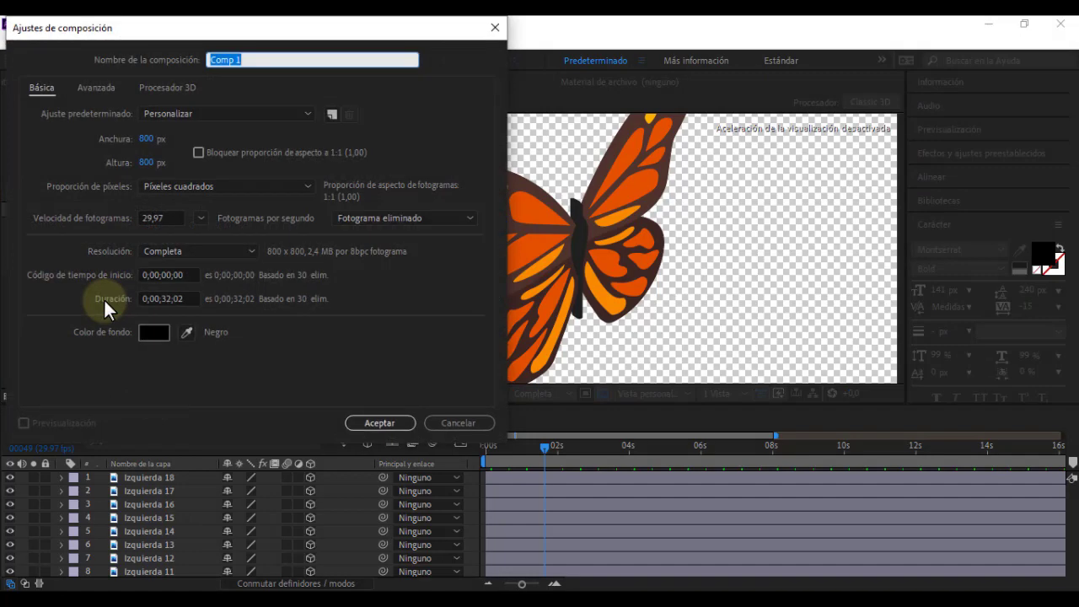
type("Maripos")
type("a 3")
type("D")
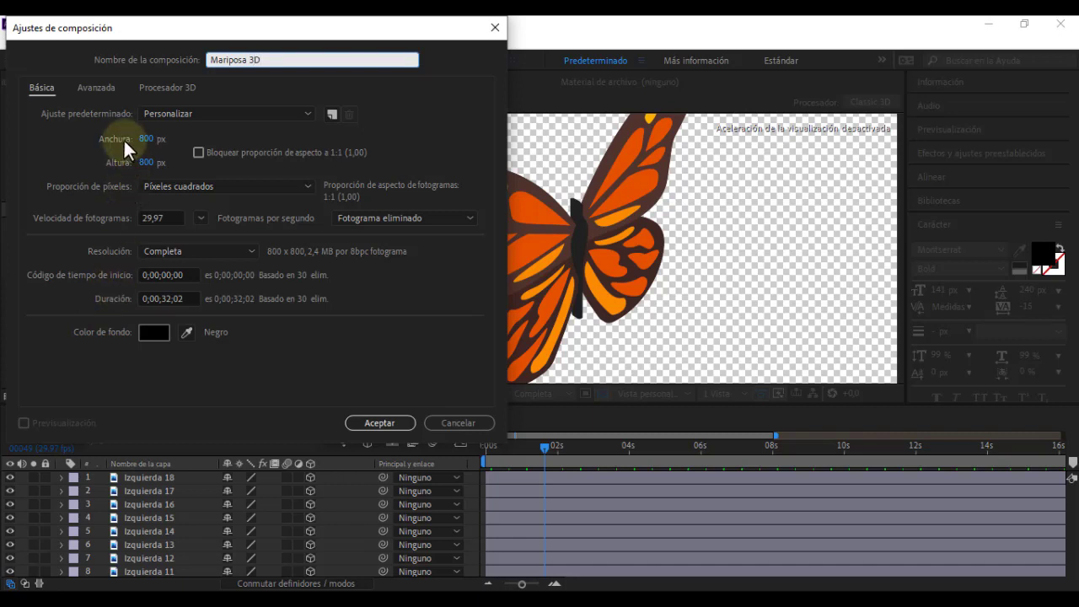
left_click(373, 424)
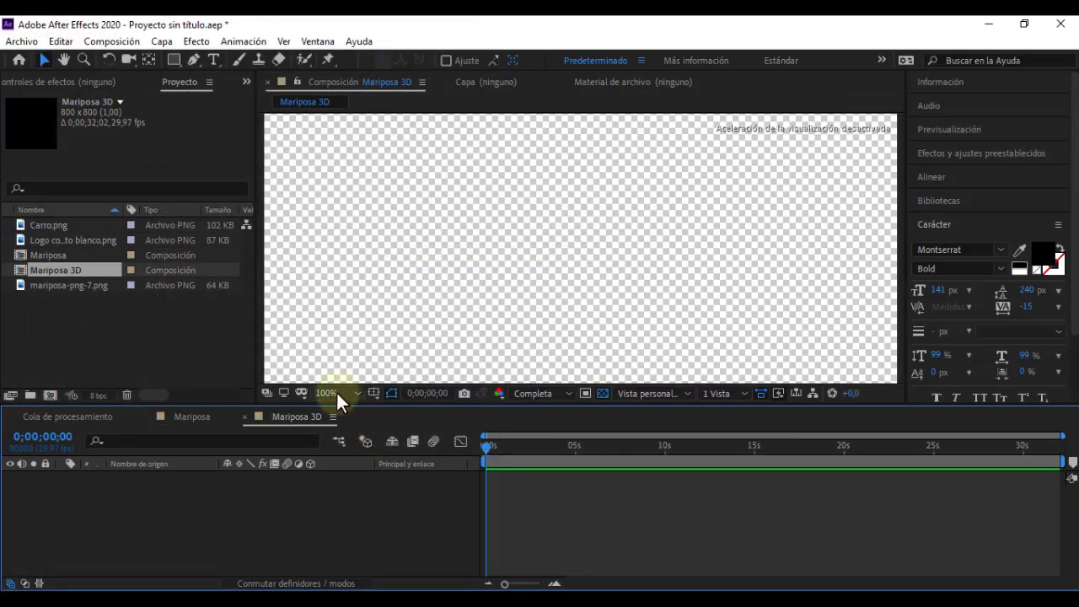
Fit the viewer to Ajustar and drag the Mariposa composition into Mariposa 3D.
left_click(336, 392)
left_click(355, 111)
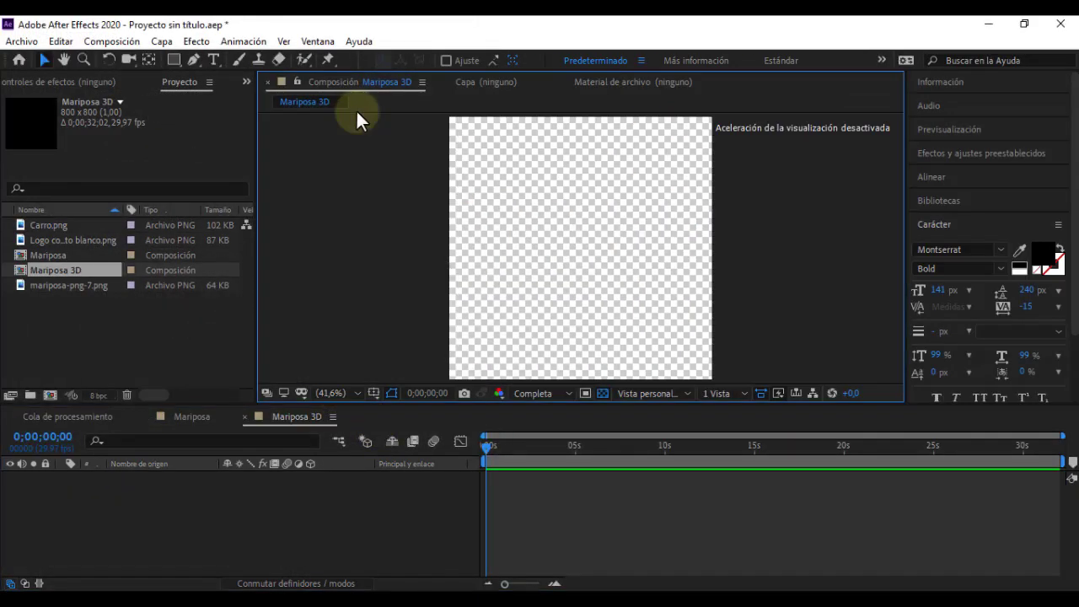
left_click(60, 336)
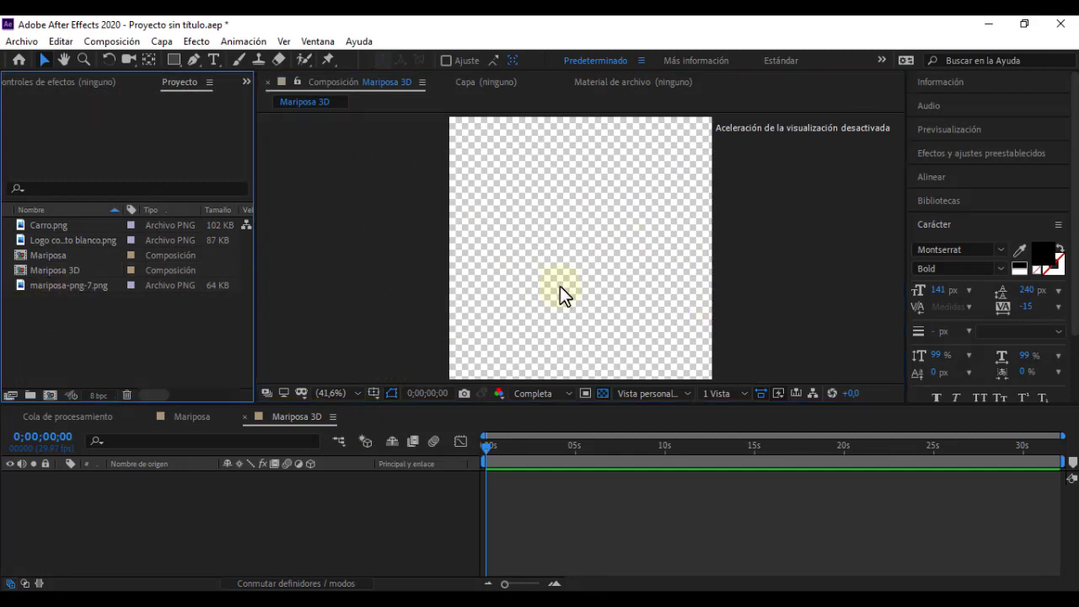
left_click(43, 254)
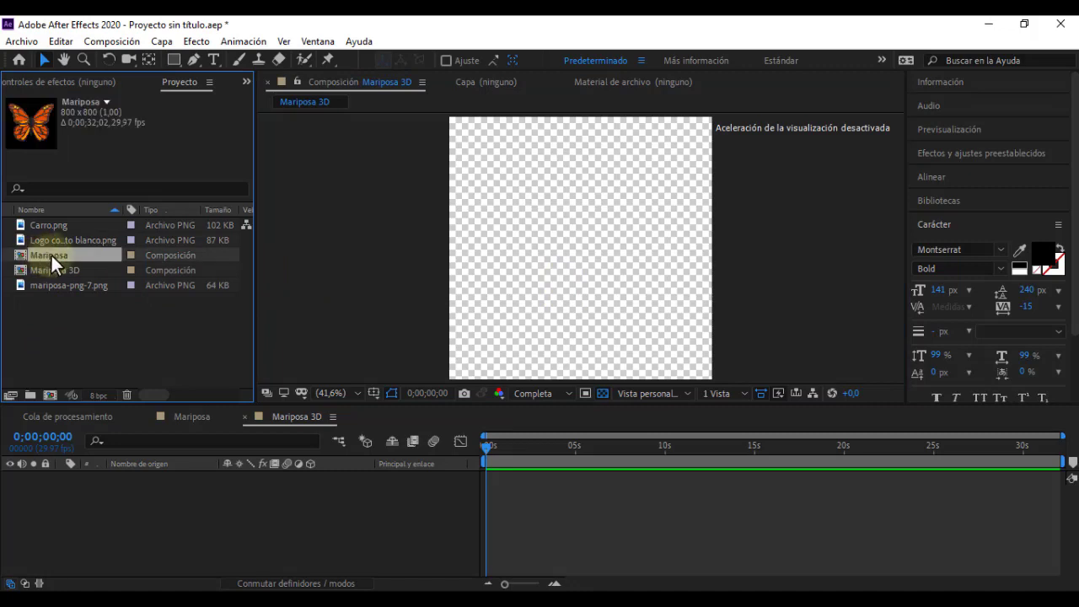
left_click_drag(48, 254, 578, 257)
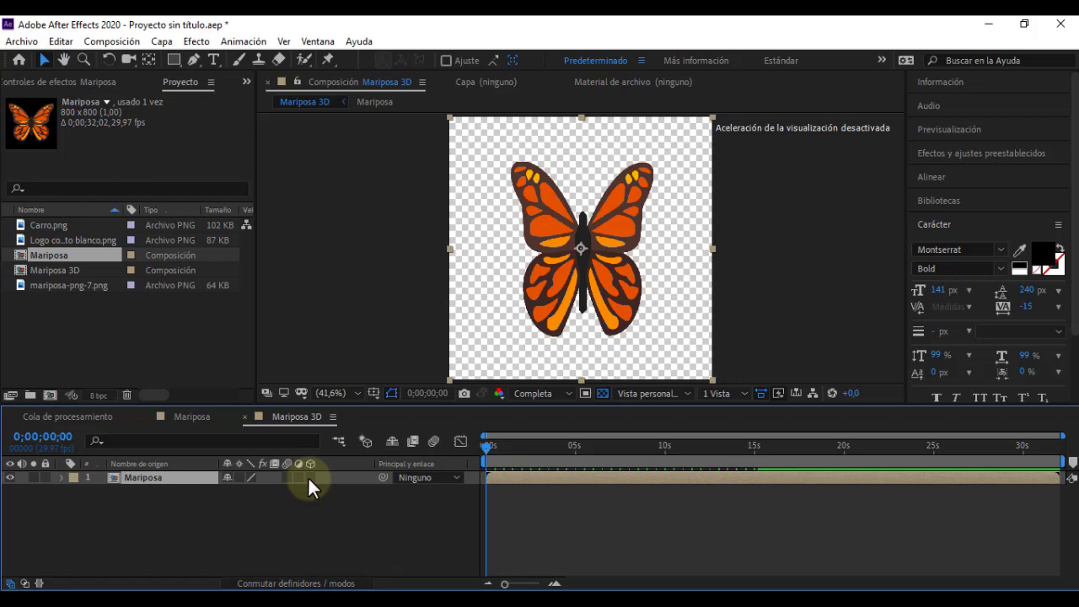
Make the Mariposa layer 3D, switch to the Frente view, and show its rotation properties.
left_click(309, 477)
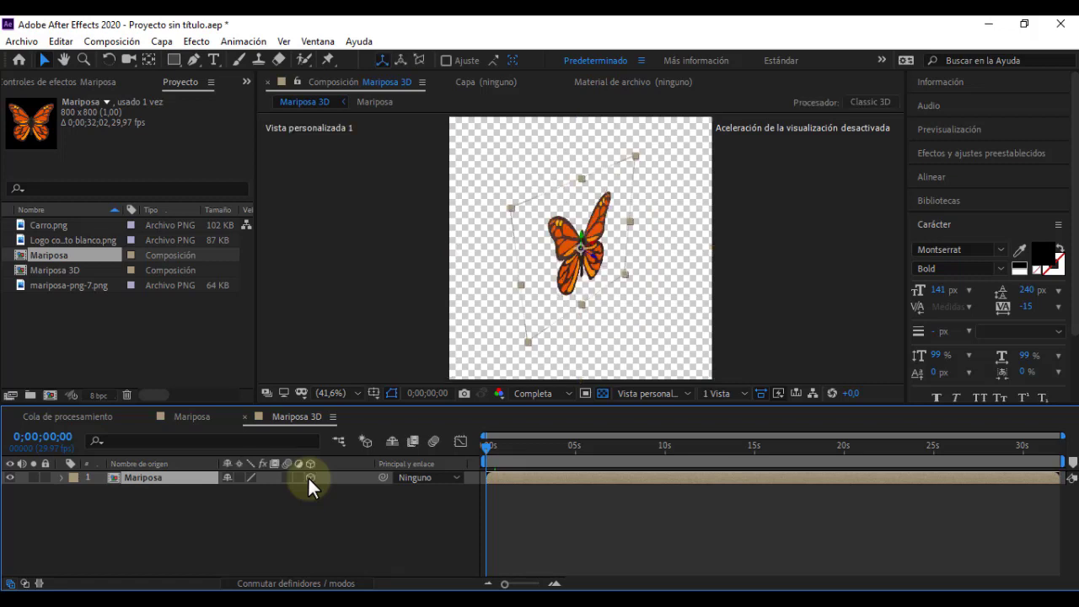
left_click(636, 393)
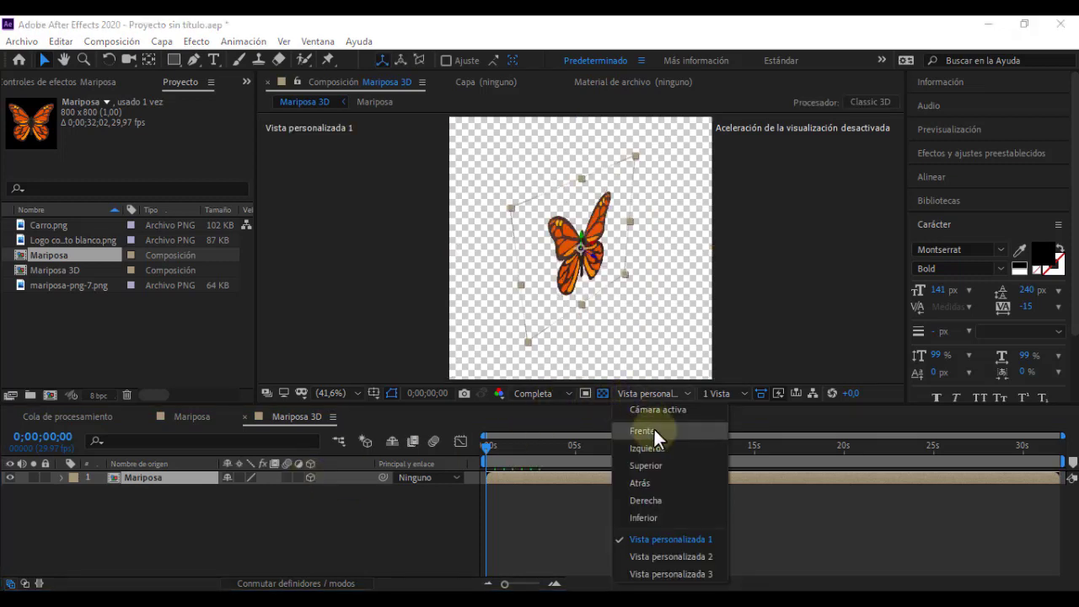
left_click(654, 430)
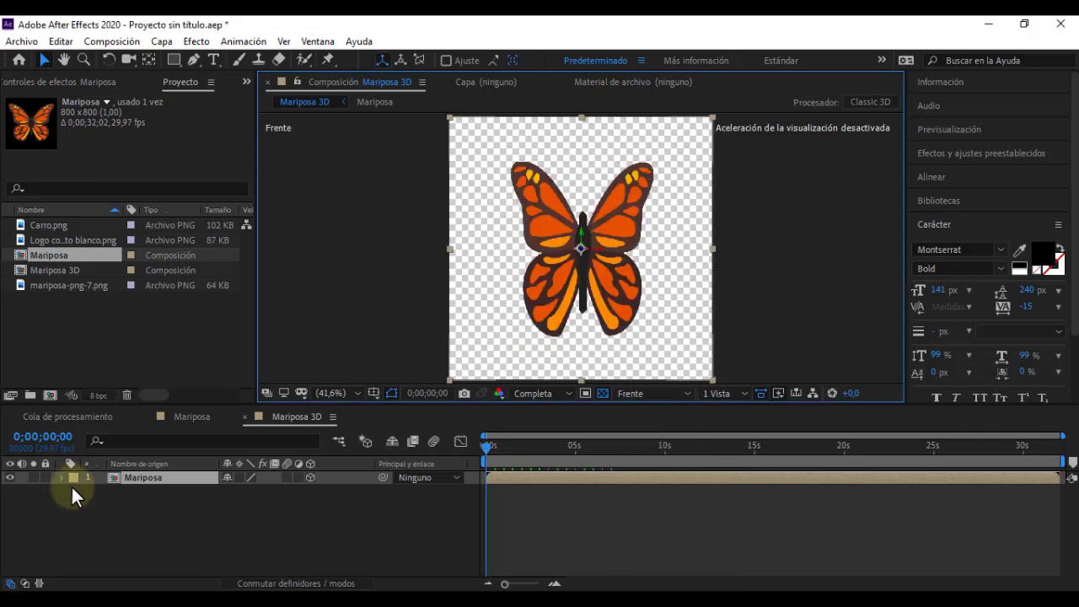
key("r")
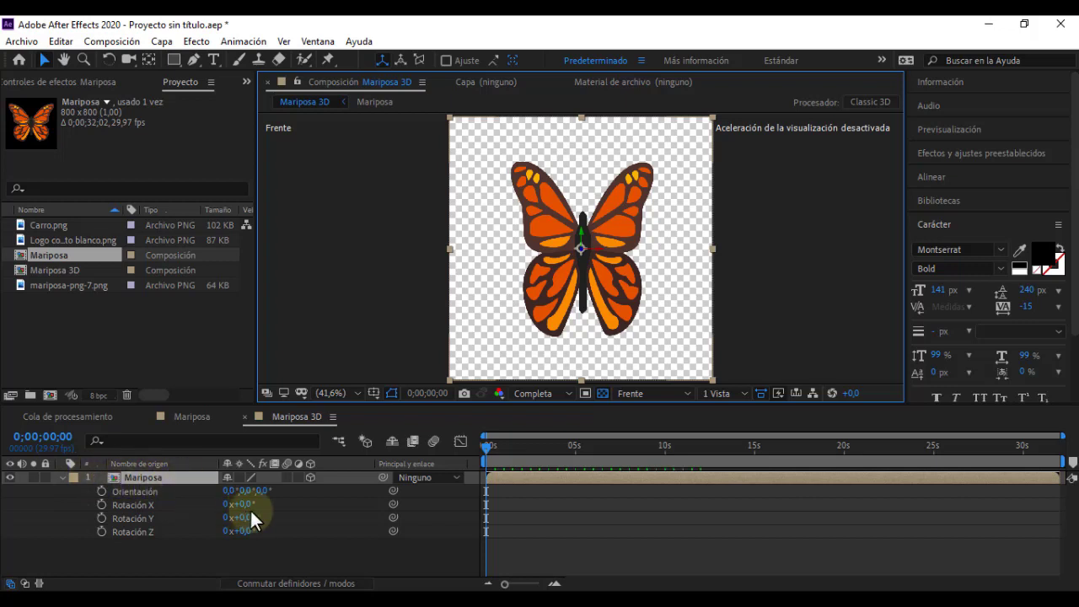
Tilt the butterfly by scrubbing Rotación X to 81° and Rotación Y to −15°.
mouse_move(242, 504)
left_mouse_down()
mouse_move(304, 489)
mouse_move(296, 493)
left_mouse_up()
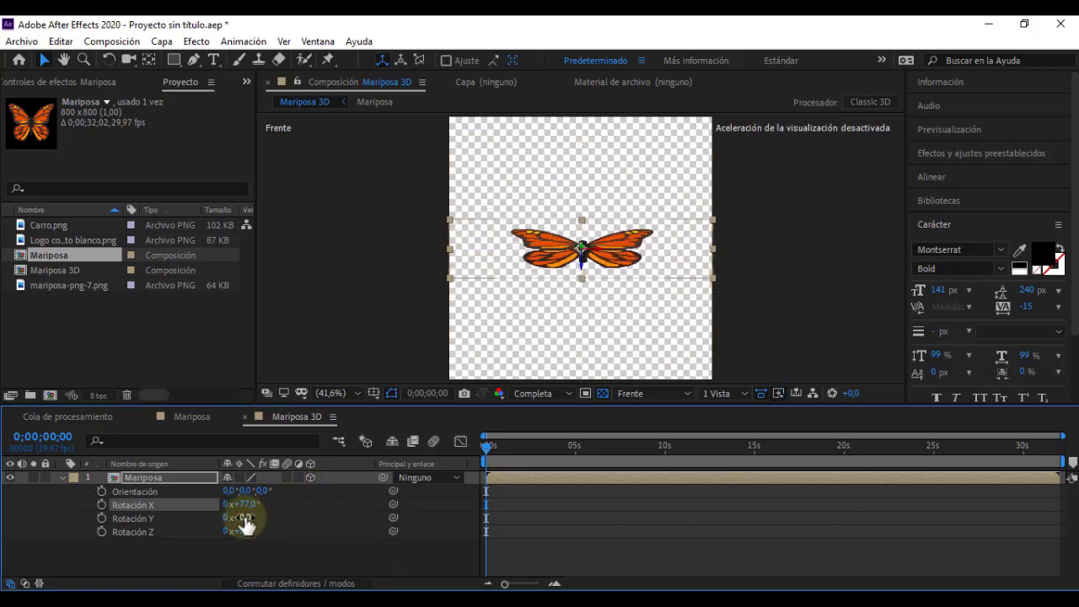
mouse_move(241, 518)
left_mouse_down()
mouse_move(257, 518)
mouse_move(241, 516)
mouse_move(253, 531)
mouse_move(307, 524)
mouse_move(298, 523)
left_mouse_up()
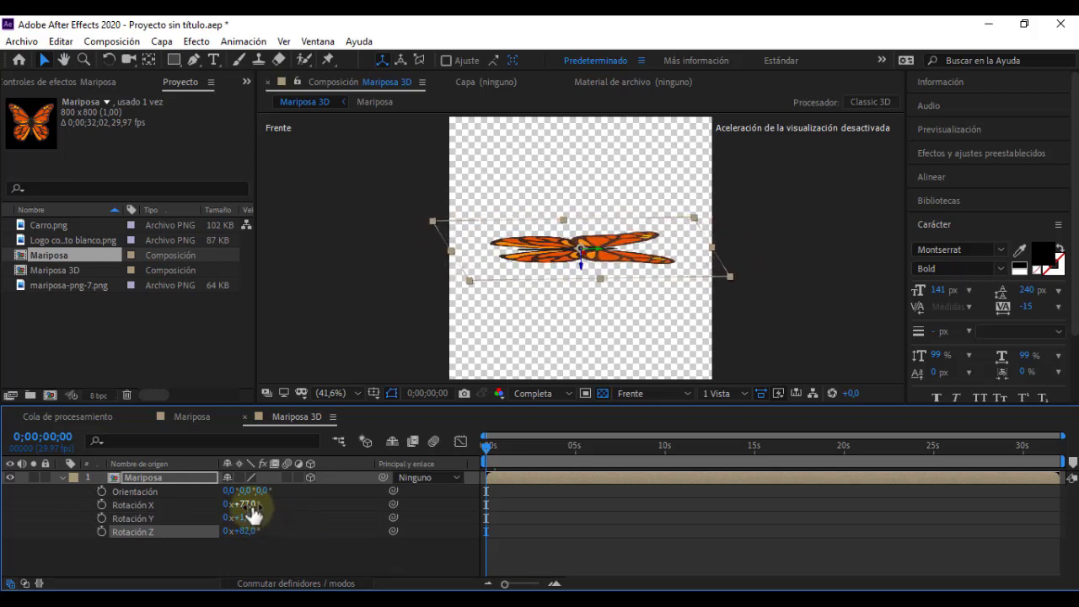
mouse_move(243, 504)
left_mouse_down()
mouse_move(256, 504)
mouse_move(253, 518)
left_mouse_up()
left_click_drag(253, 519, 239, 519)
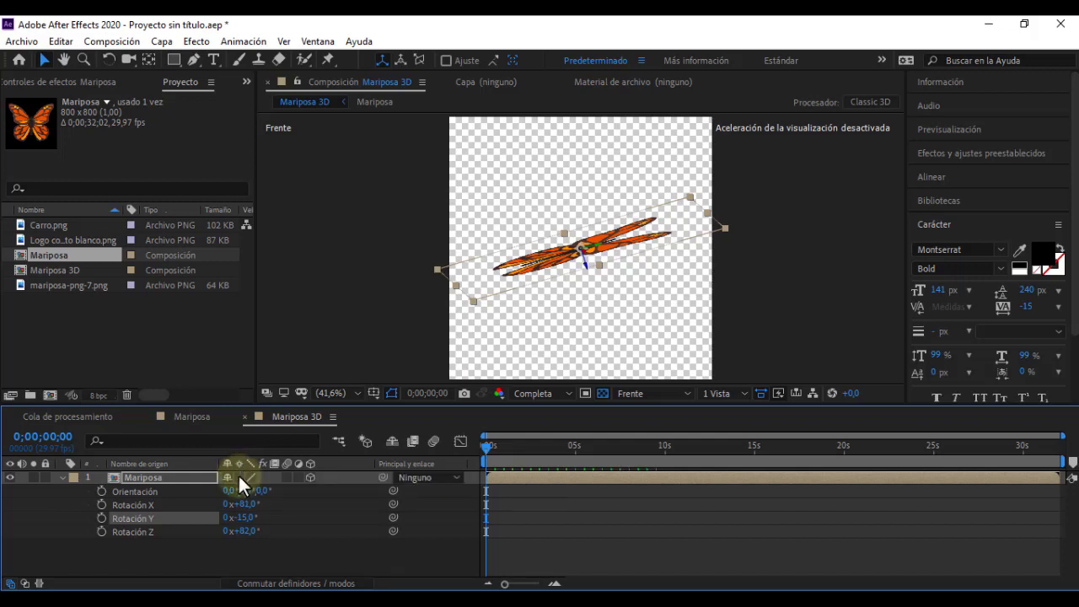
Enable Collapse Transformations and move the playhead to 0;00;01;24 to preview the pose.
left_click(239, 478)
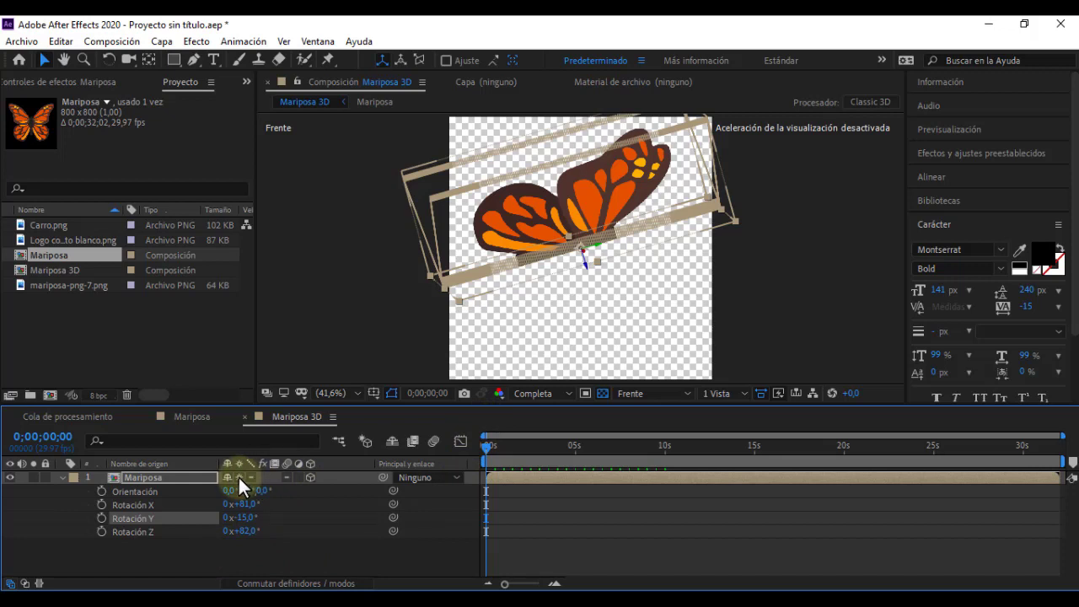
left_click(268, 553)
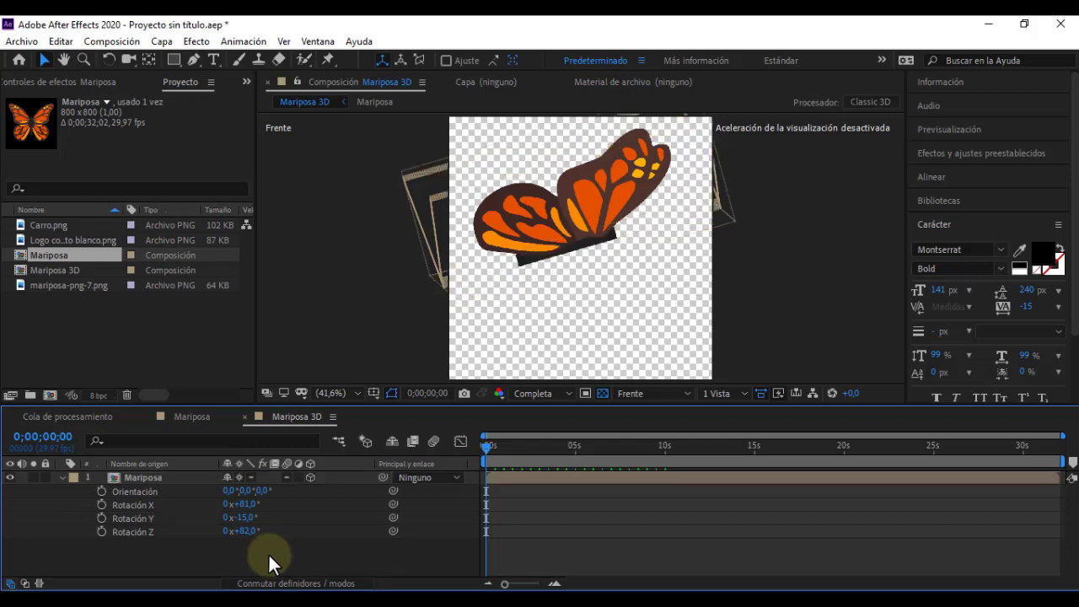
left_click_drag(499, 453, 523, 447)
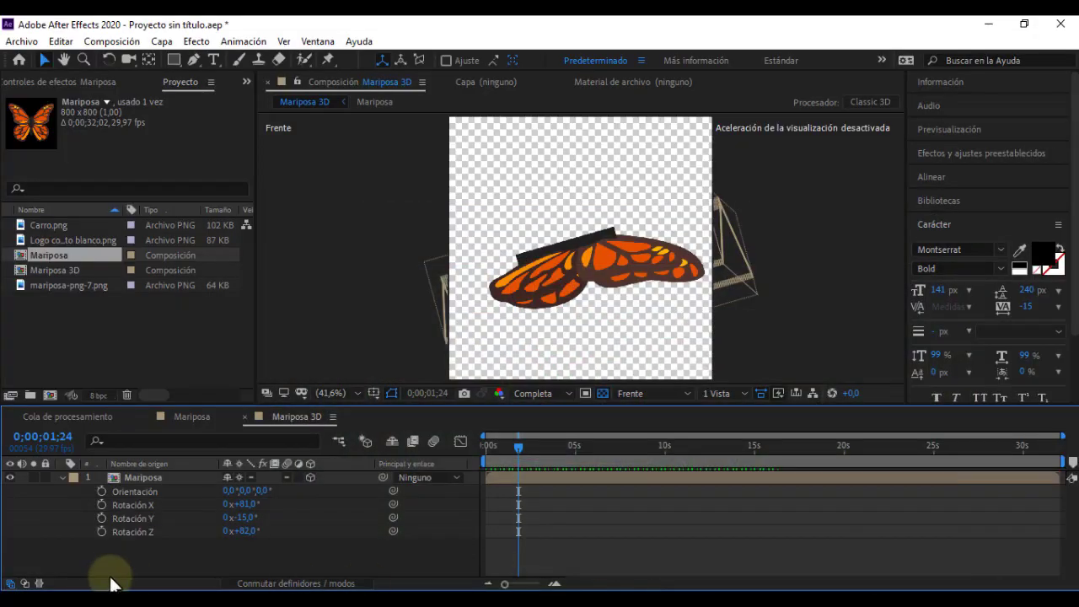
left_click(61, 476)
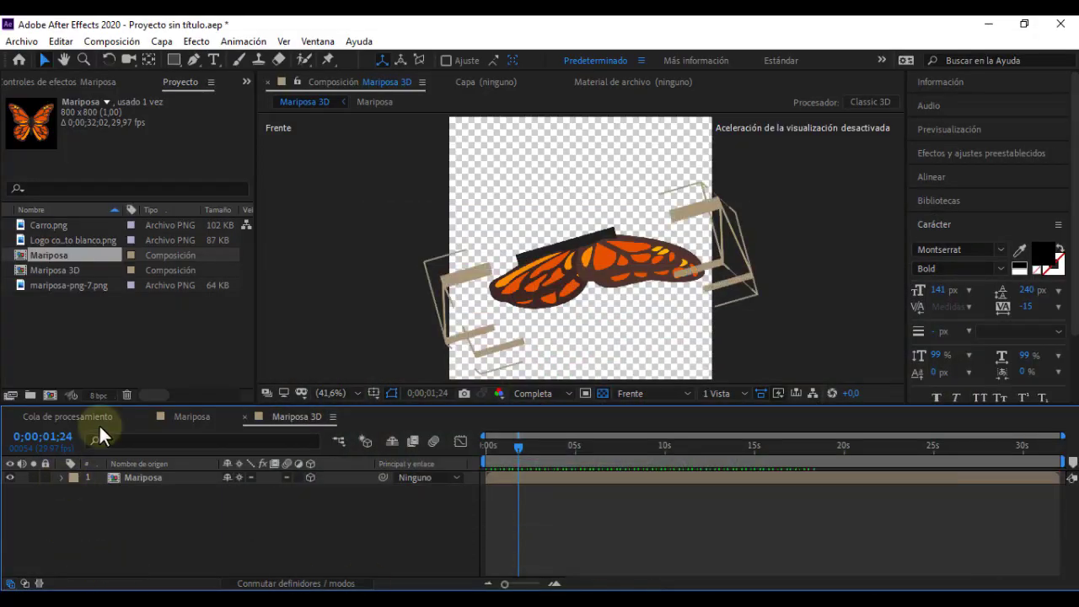
left_click(101, 317)
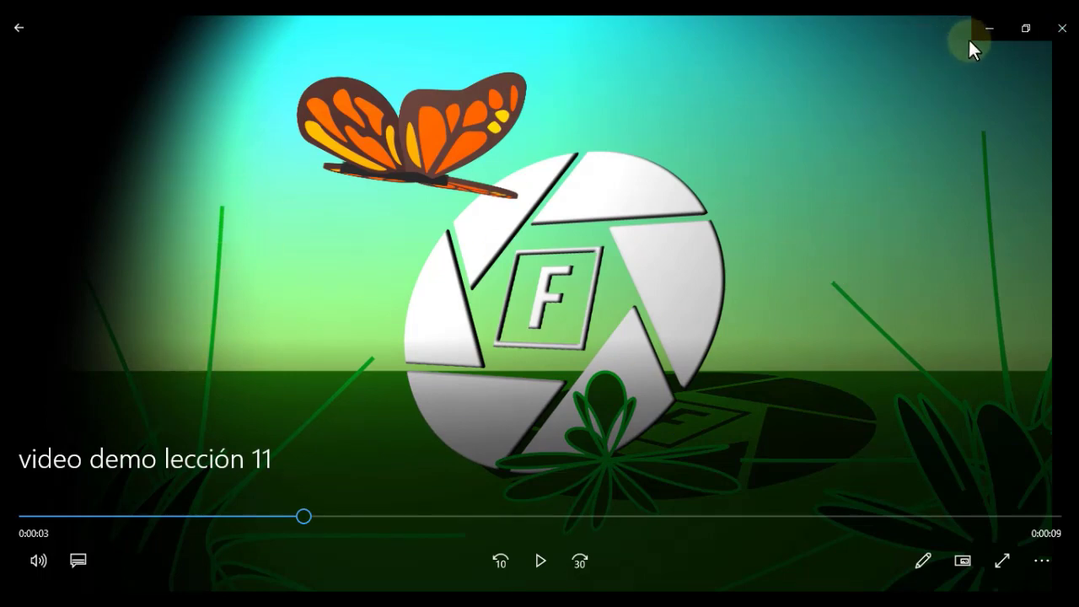
left_click(991, 28)
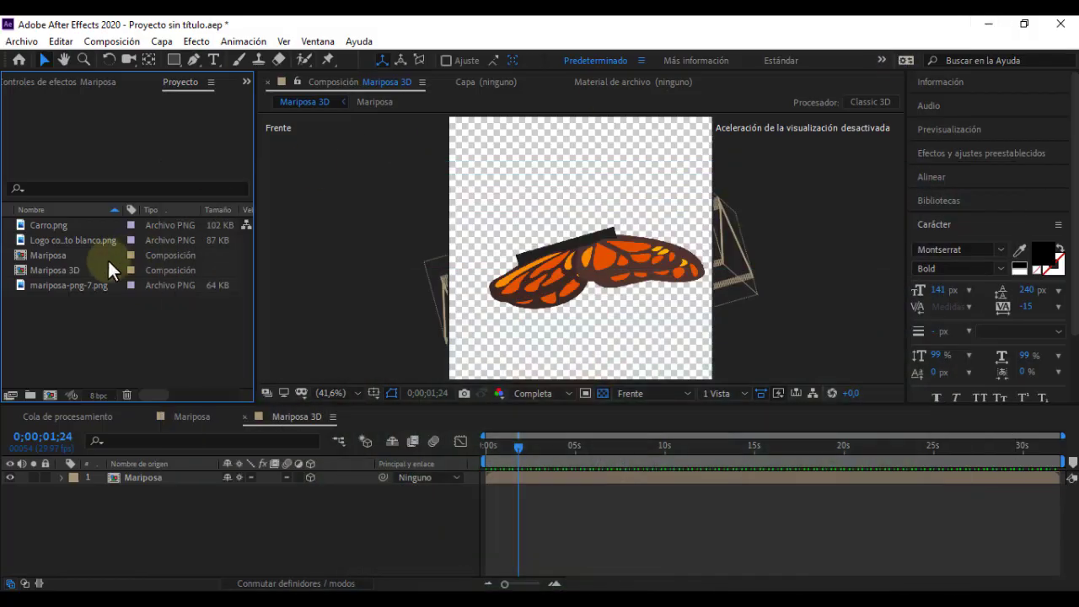
Create a new 1280×720 composition, Comp 1, from the Project panel.
right_click(72, 326)
left_click(113, 334)
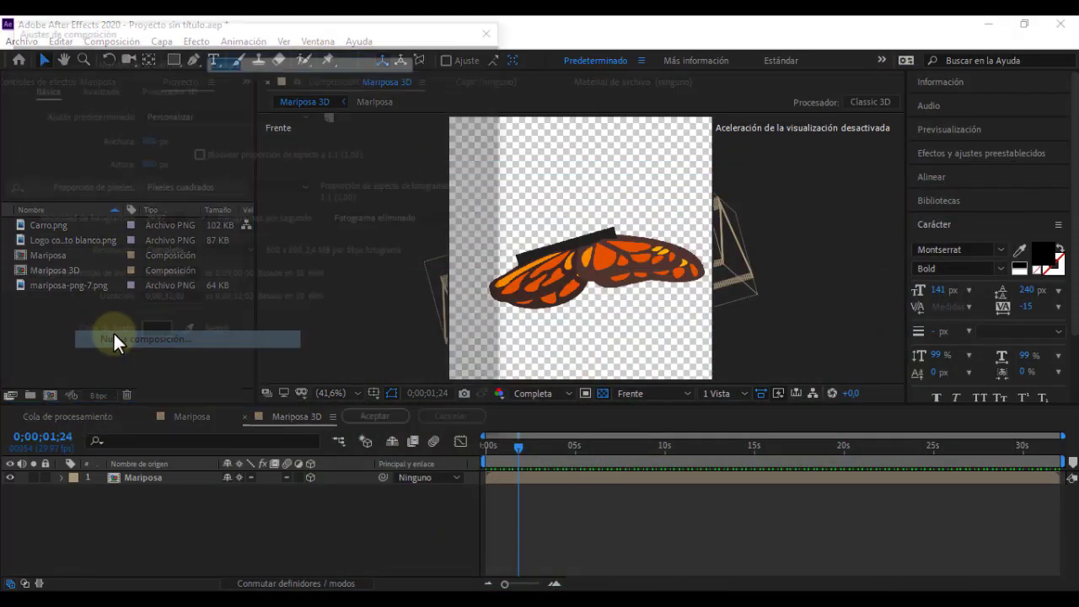
left_click(148, 139)
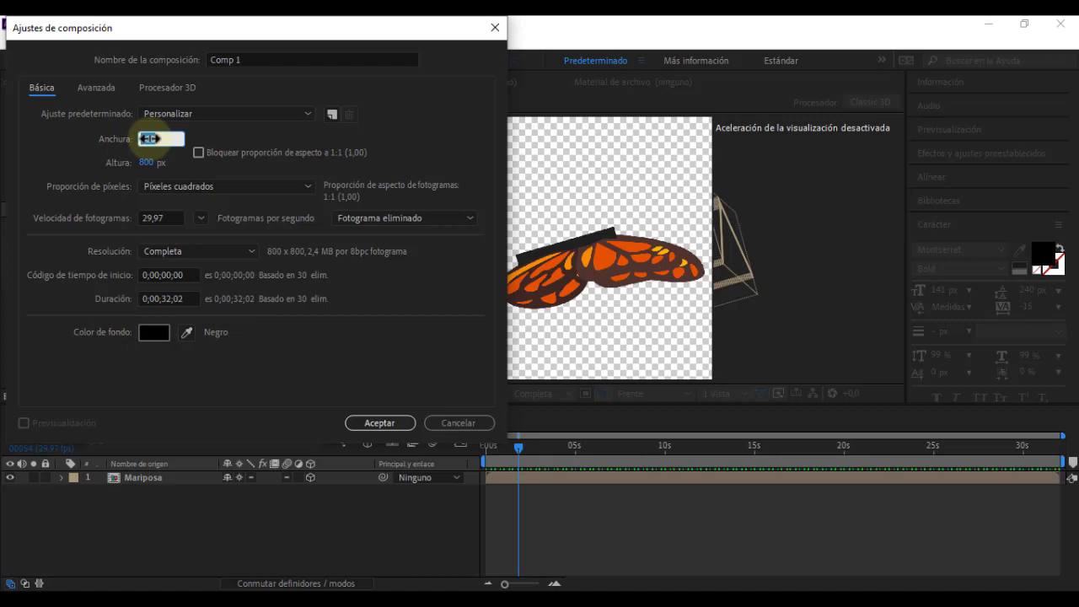
type("1280")
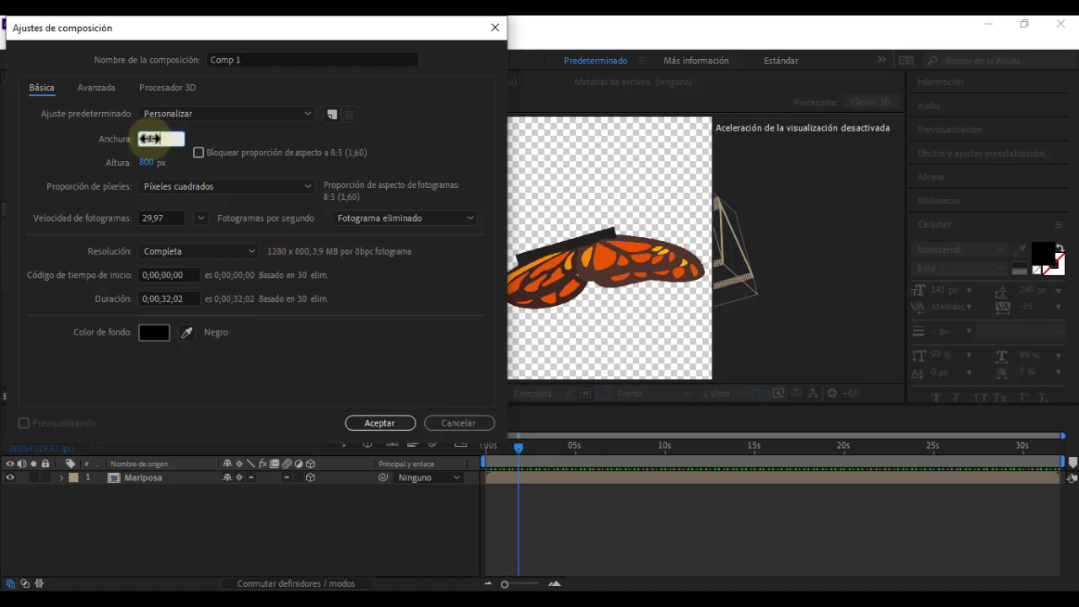
left_click(148, 162)
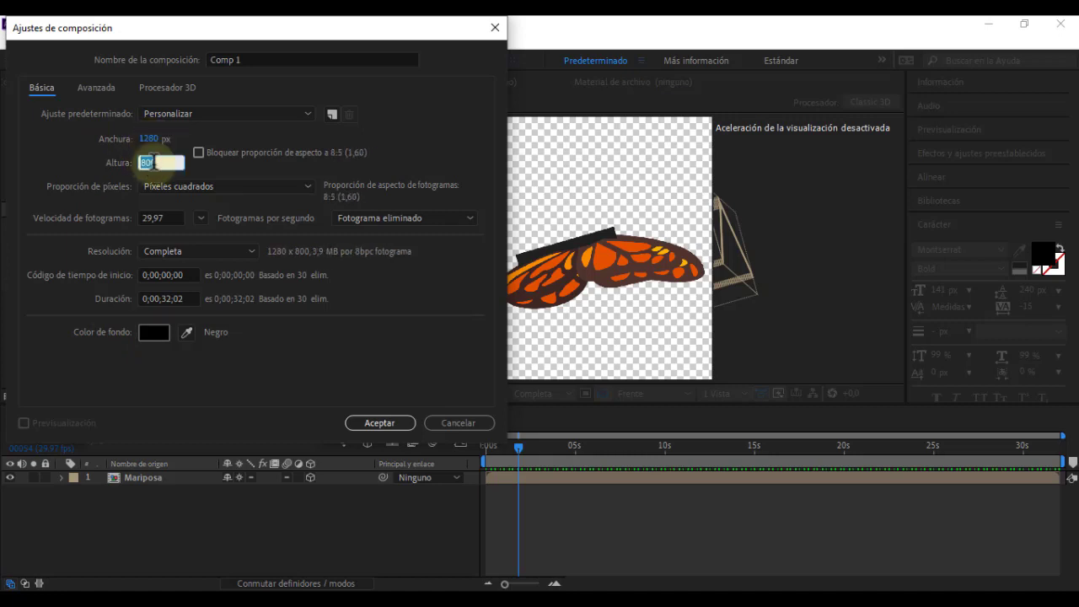
type("720")
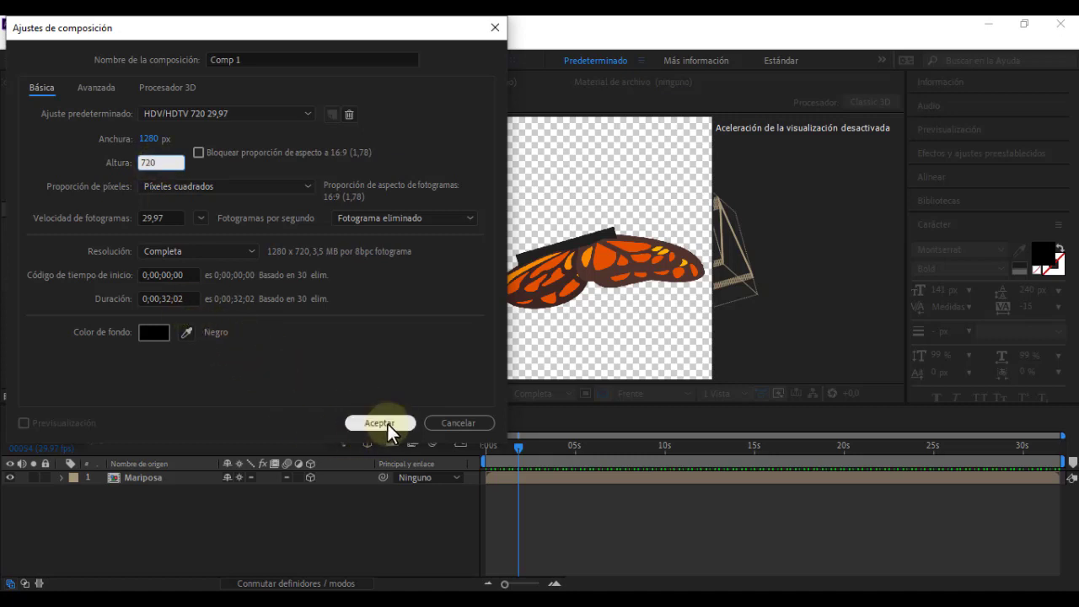
left_click(388, 424)
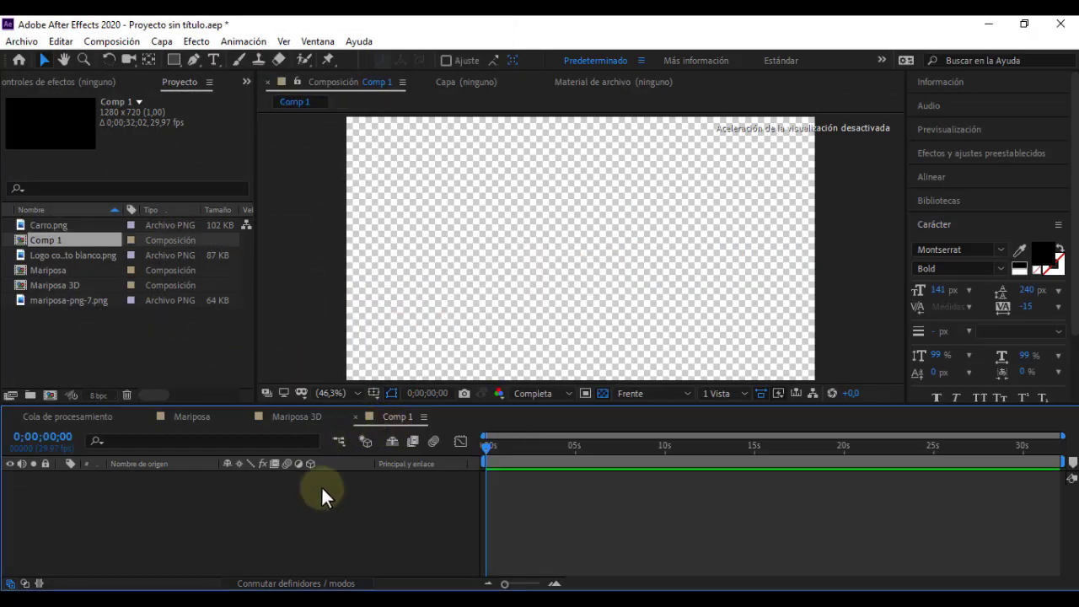
Add Mariposa 3D as a layer in Comp 1 and scale it to 59%.
left_click(46, 288)
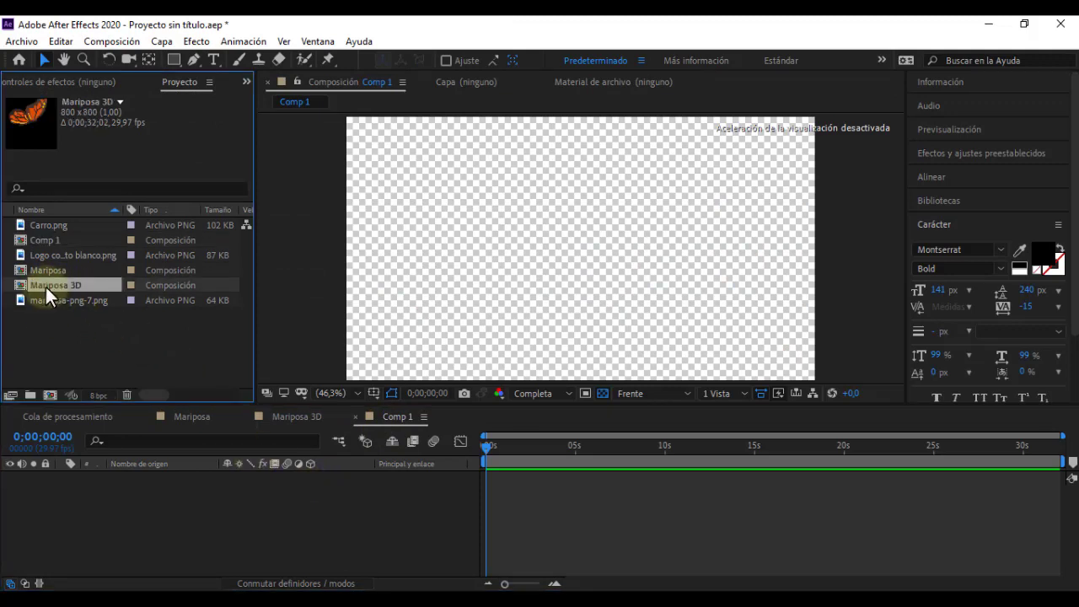
left_click_drag(48, 285, 486, 289)
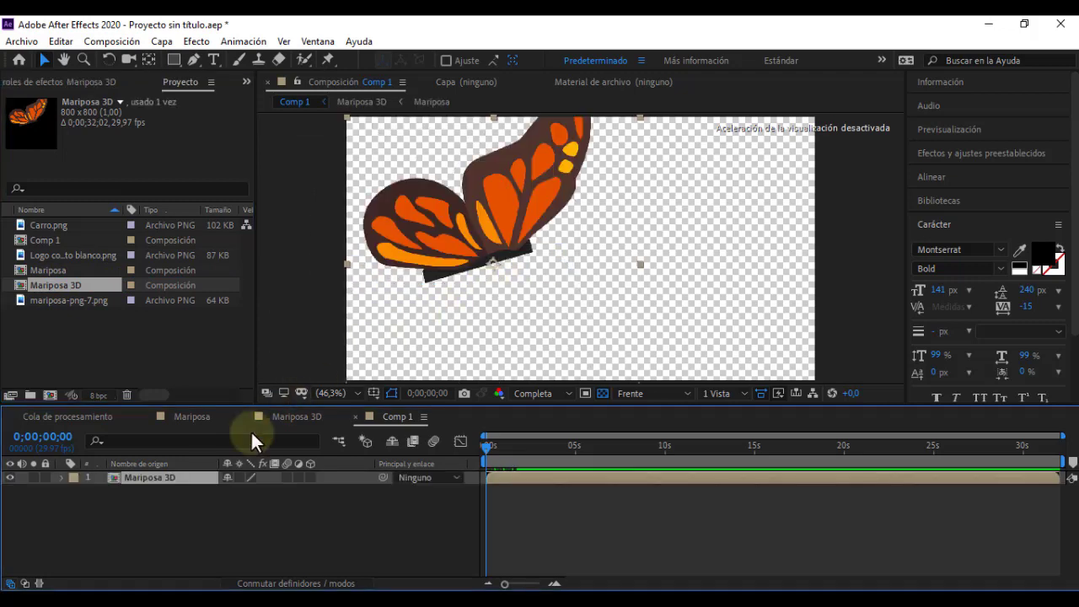
key("s")
left_click_drag(265, 491, 242, 492)
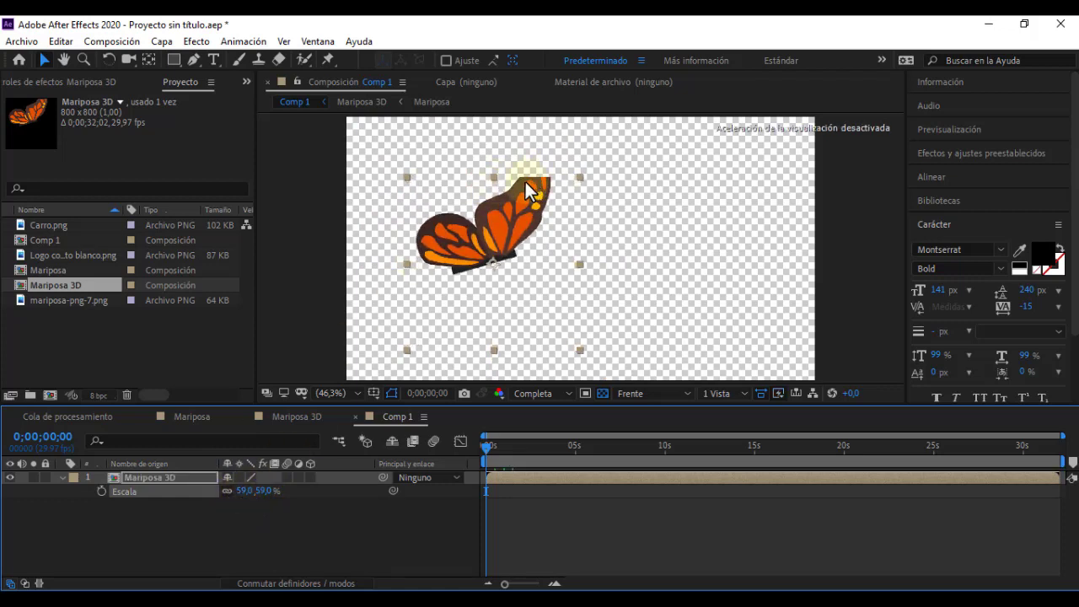
Inspect the butterfly at 100% zoom, refit the view, then reopen Mariposa 3D.
key("period")
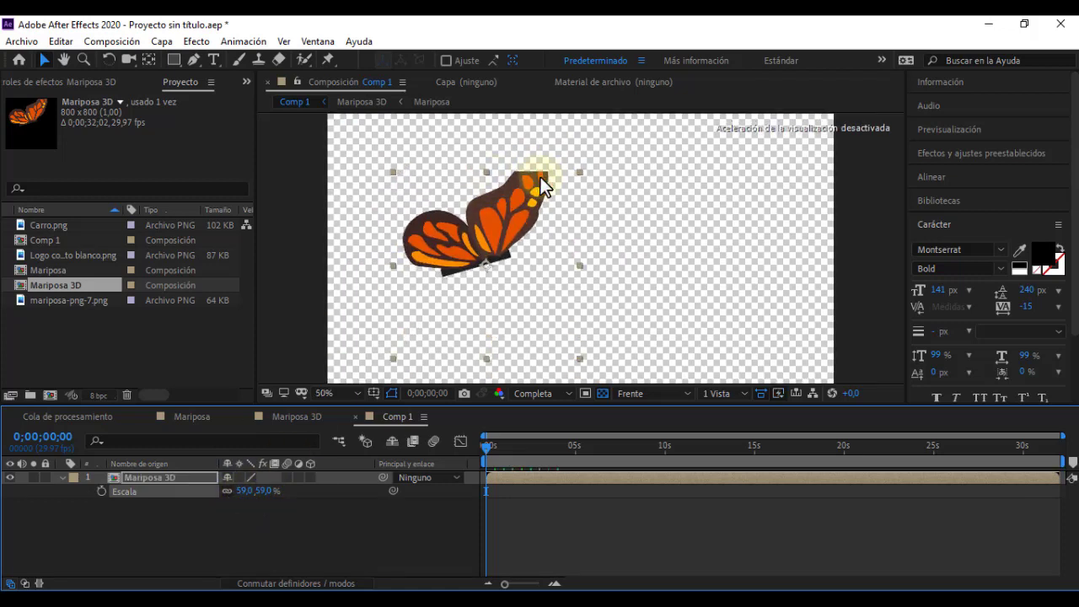
key("period")
key("period")
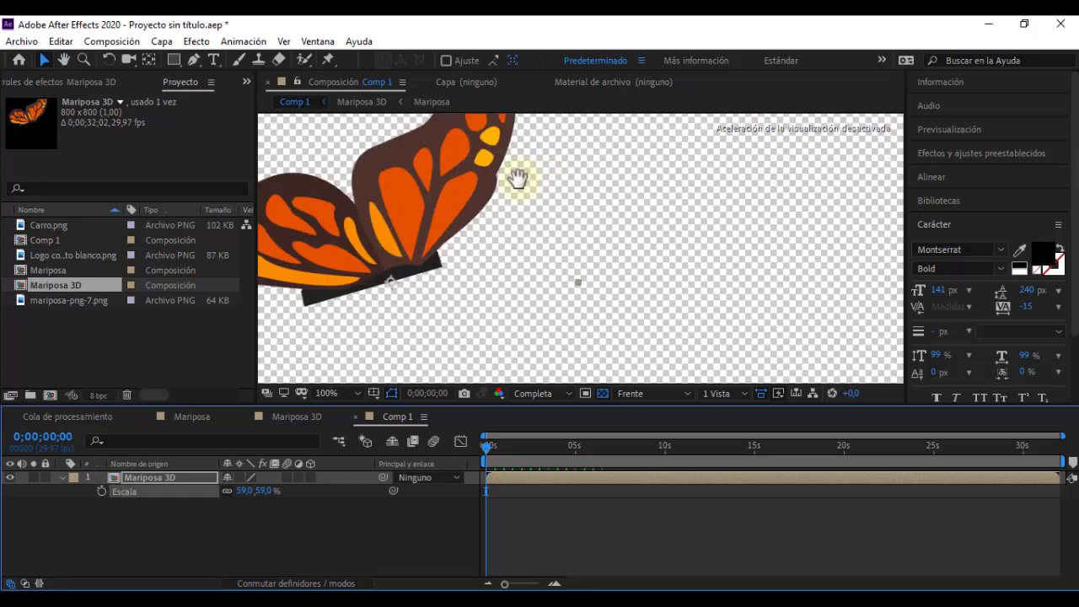
left_click_drag(521, 178, 540, 278)
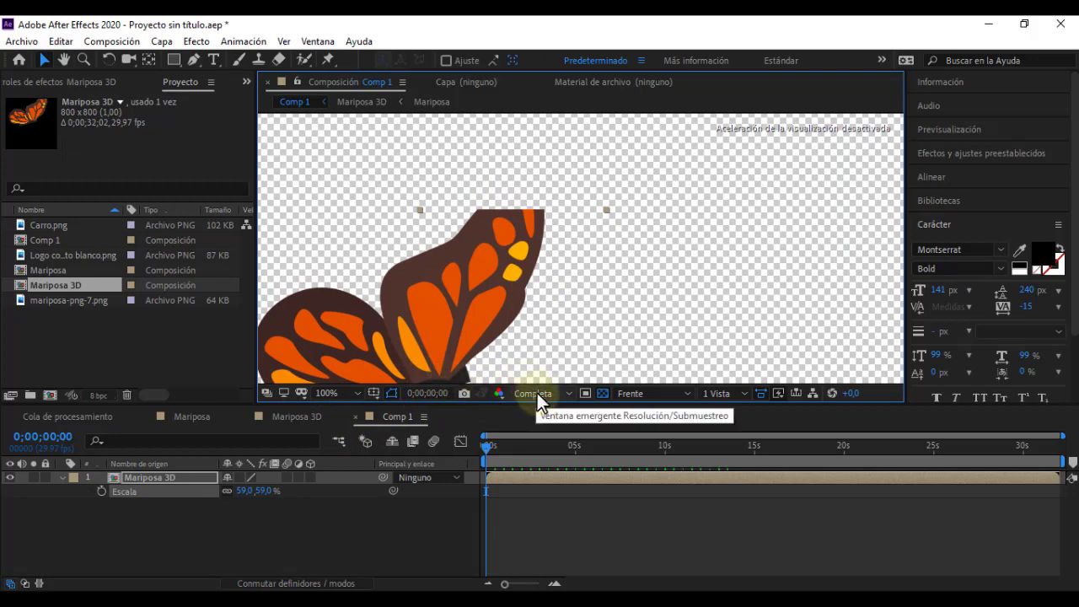
left_click(348, 393)
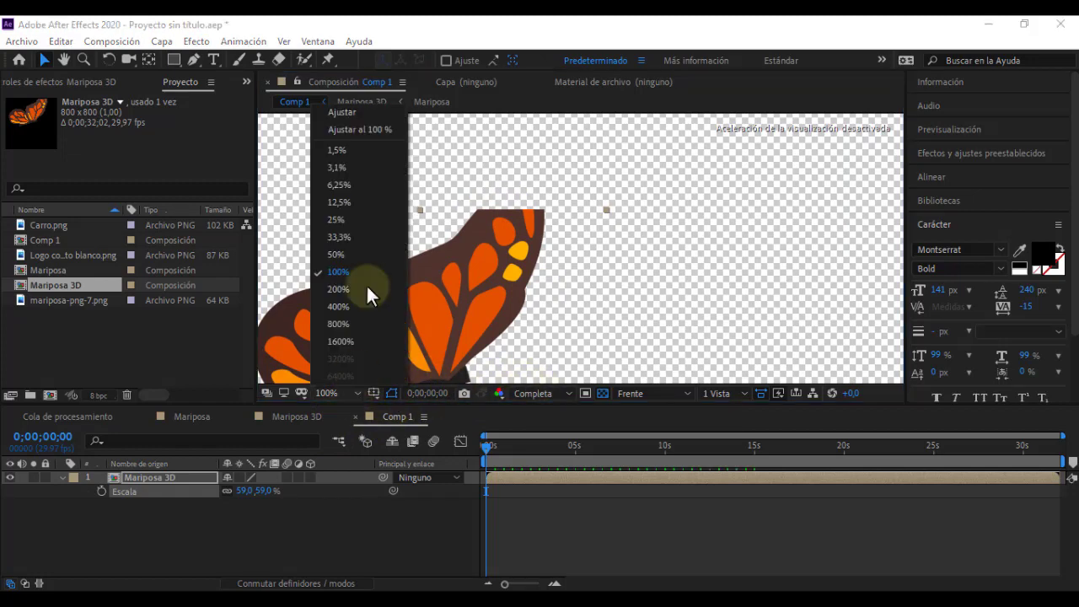
left_click(366, 114)
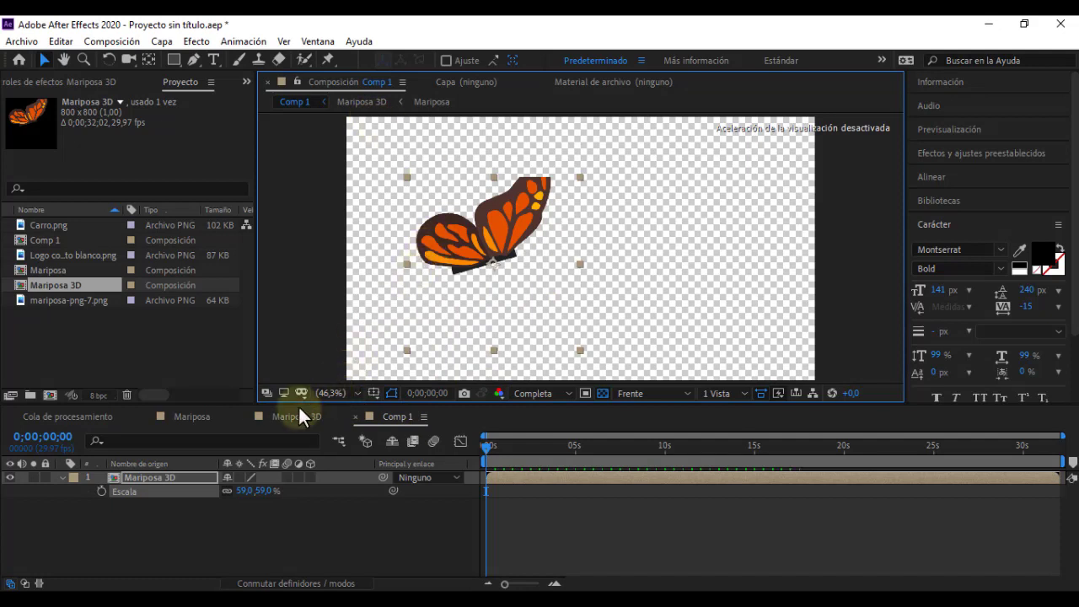
left_click(296, 412)
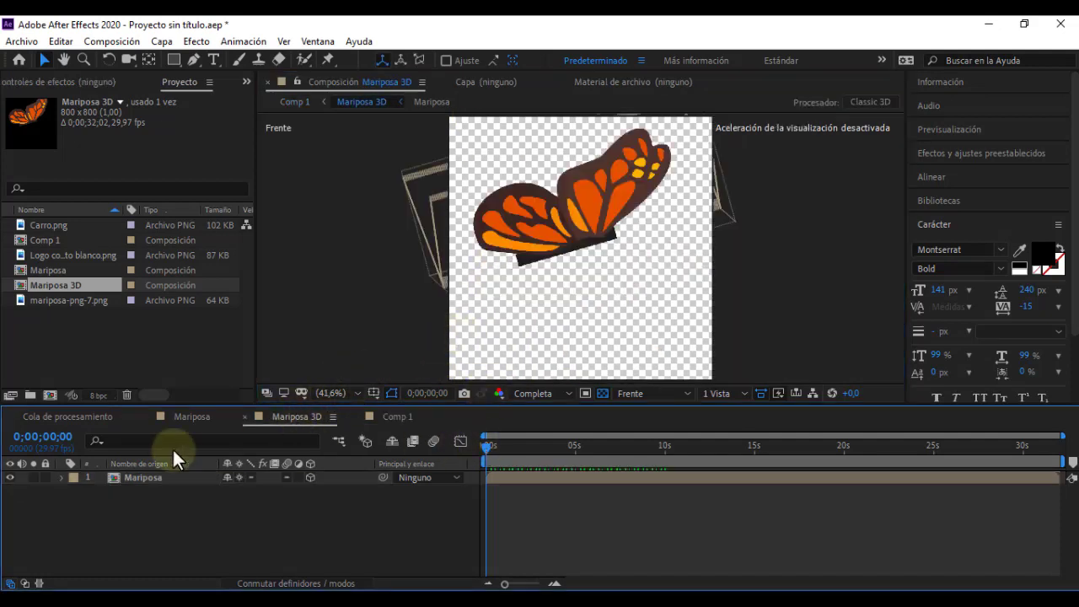
Lower the Mariposa layer to position 400,0 457,0.
left_click(141, 479)
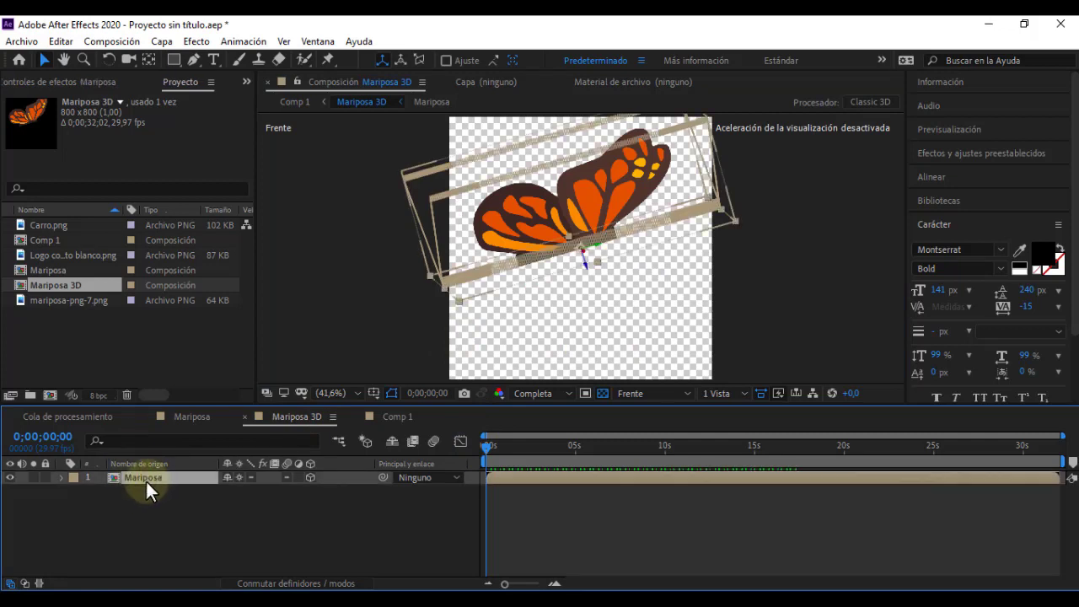
key("p")
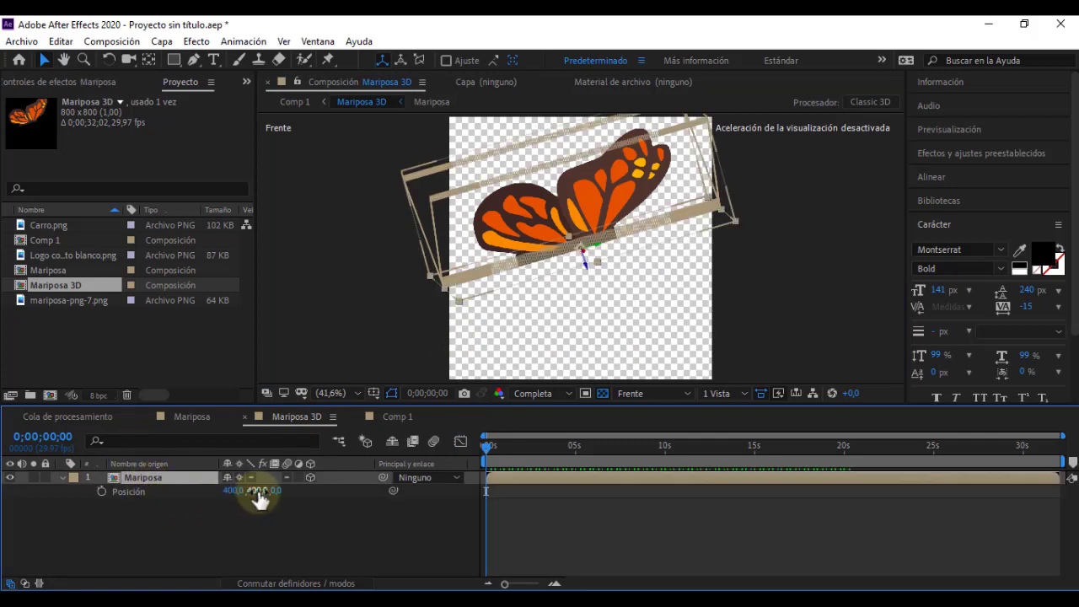
left_click_drag(258, 499, 293, 499)
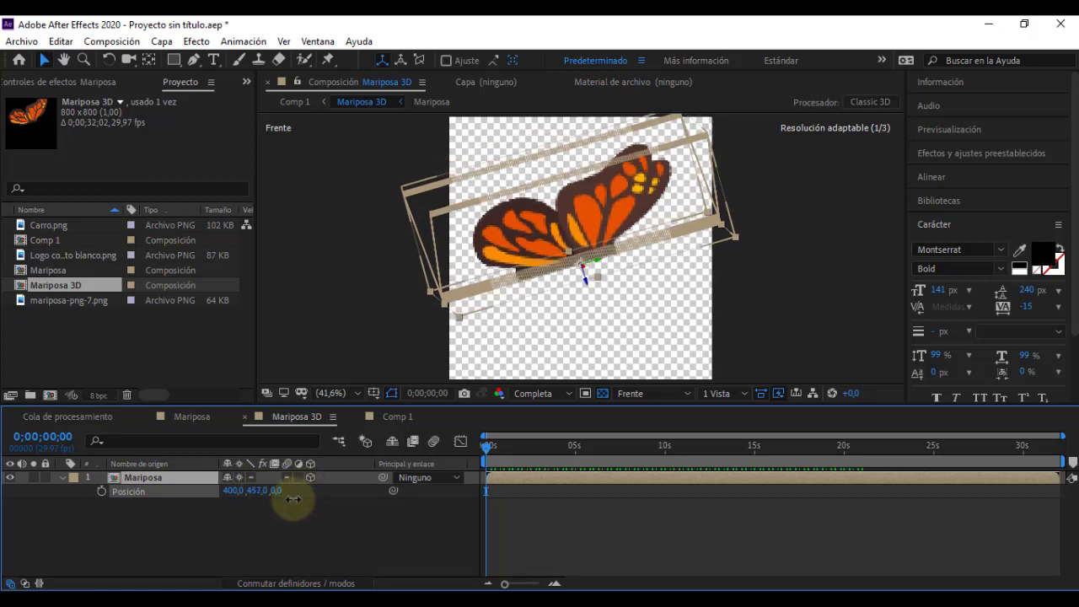
Scrub through Comp 1 to check the butterfly, then return to Mariposa 3D.
left_click(395, 417)
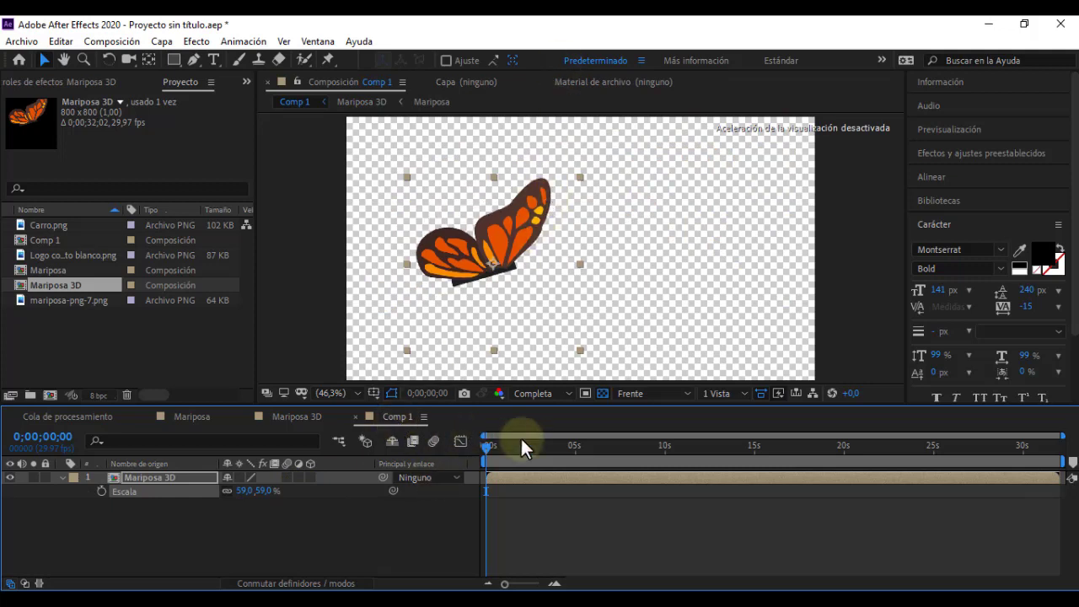
left_click_drag(487, 449, 529, 449)
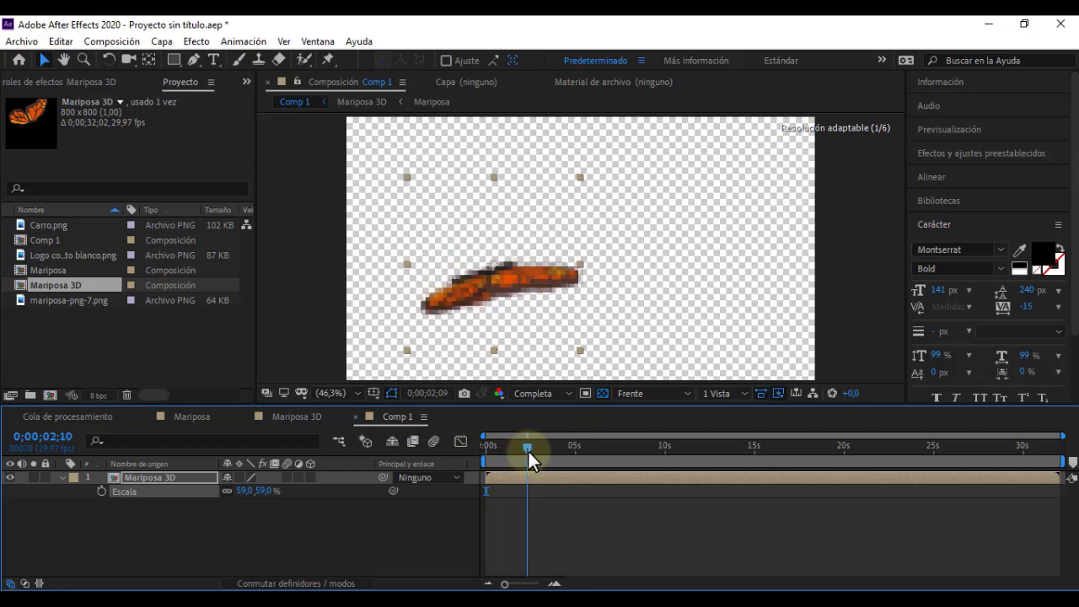
left_click_drag(527, 449, 517, 448)
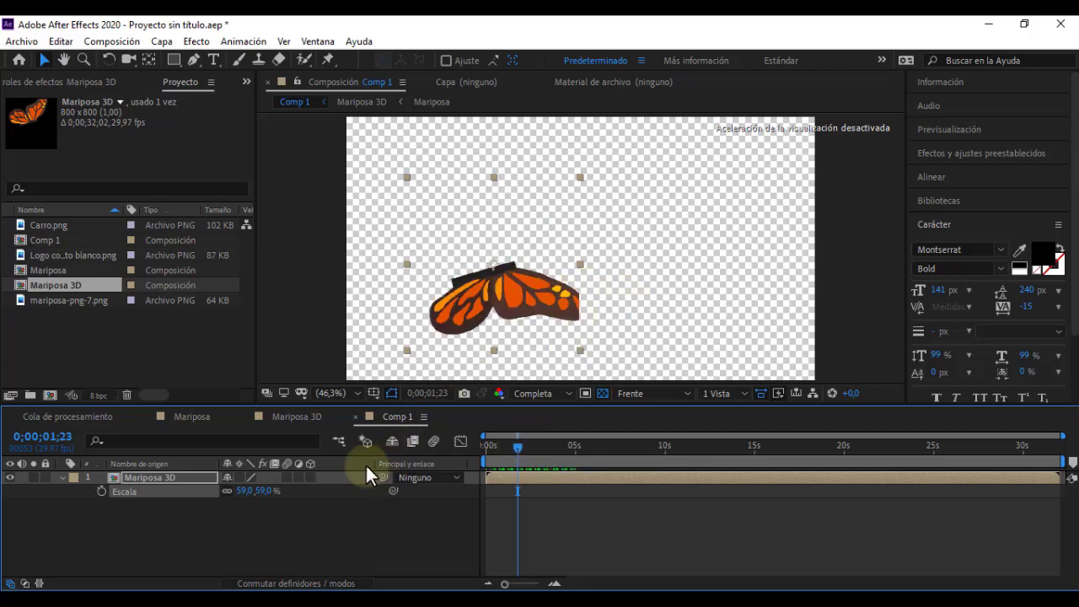
left_click(289, 416)
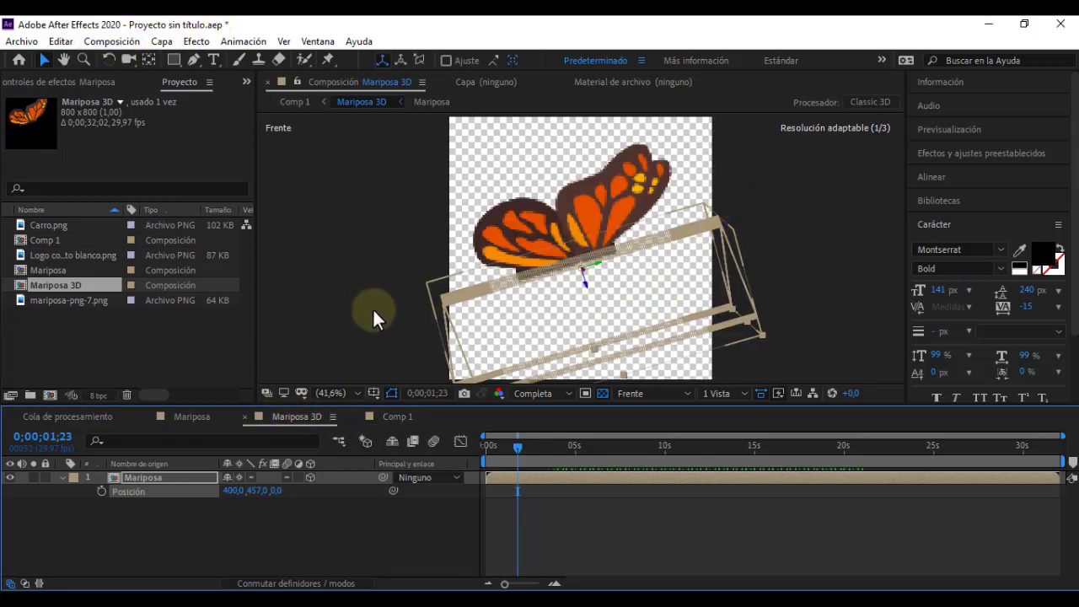
Widen Mariposa 3D to 1000 px via Composition Settings, then show Comp 1.
left_click(94, 42)
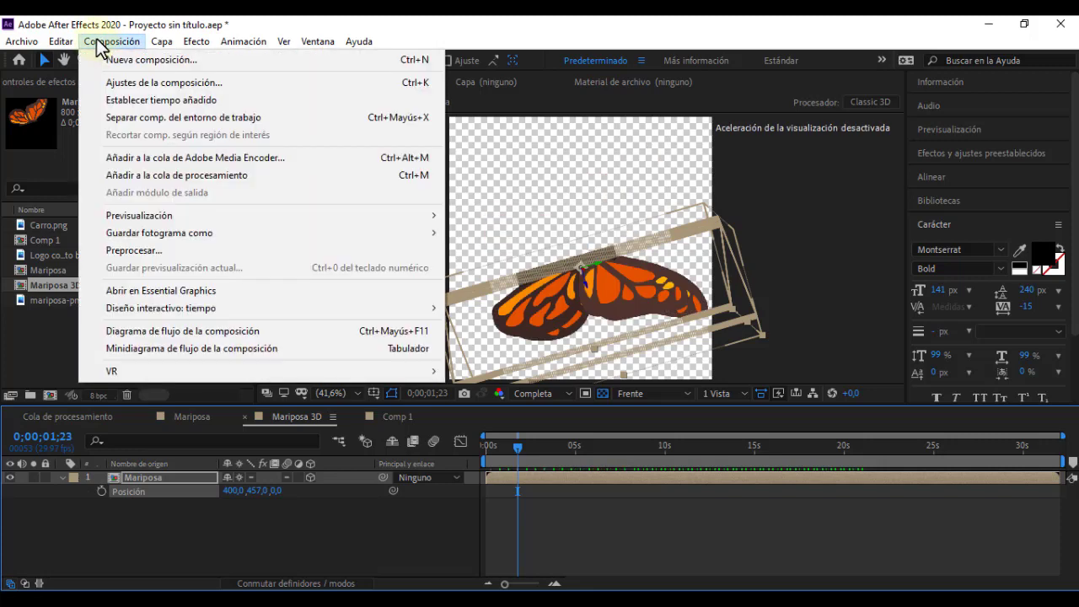
left_click(170, 83)
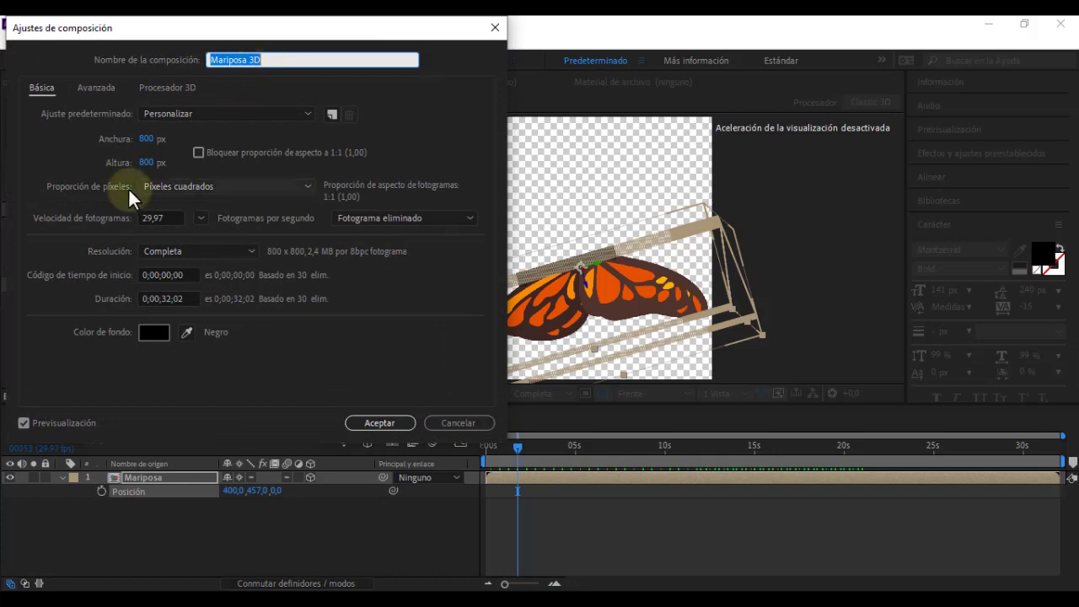
left_click(146, 139)
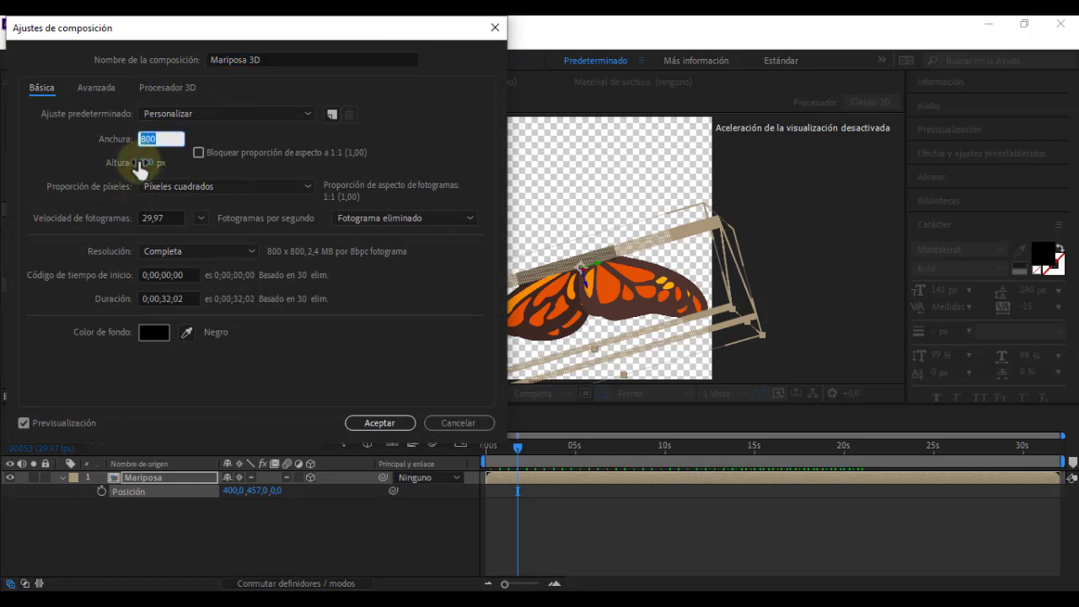
type("1000")
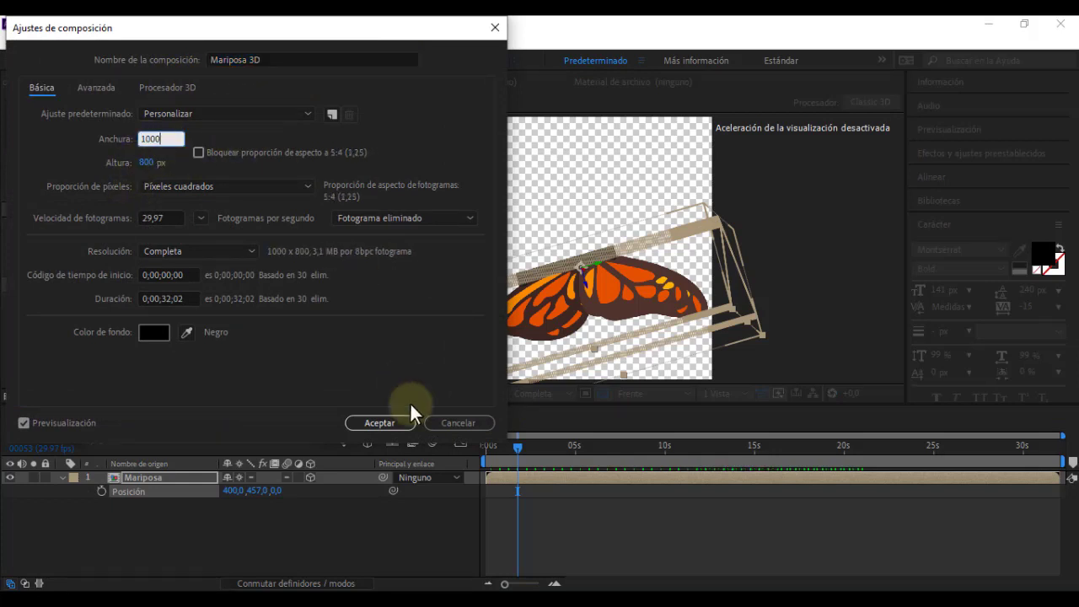
left_click(381, 423)
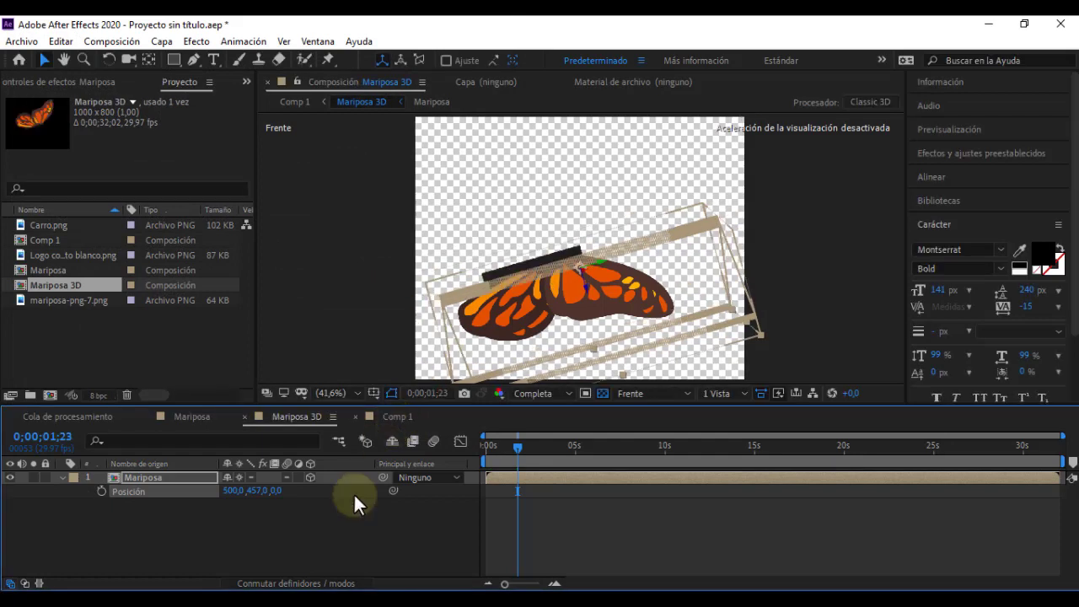
left_click(391, 416)
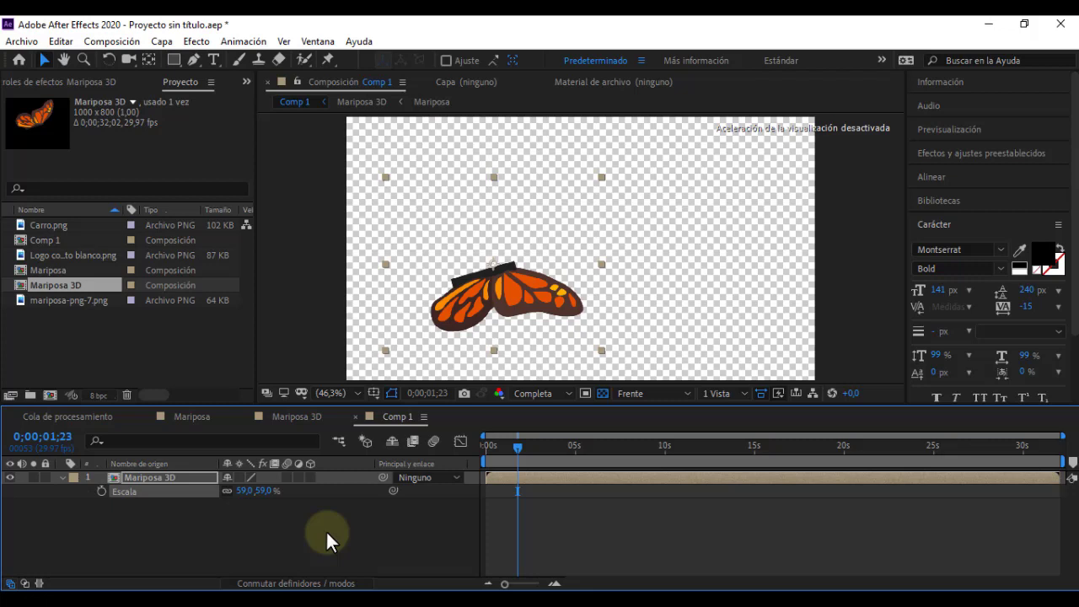
Preview the animation at one-third resolution and return to the first frame.
left_click_drag(517, 447, 466, 446)
left_click(540, 393)
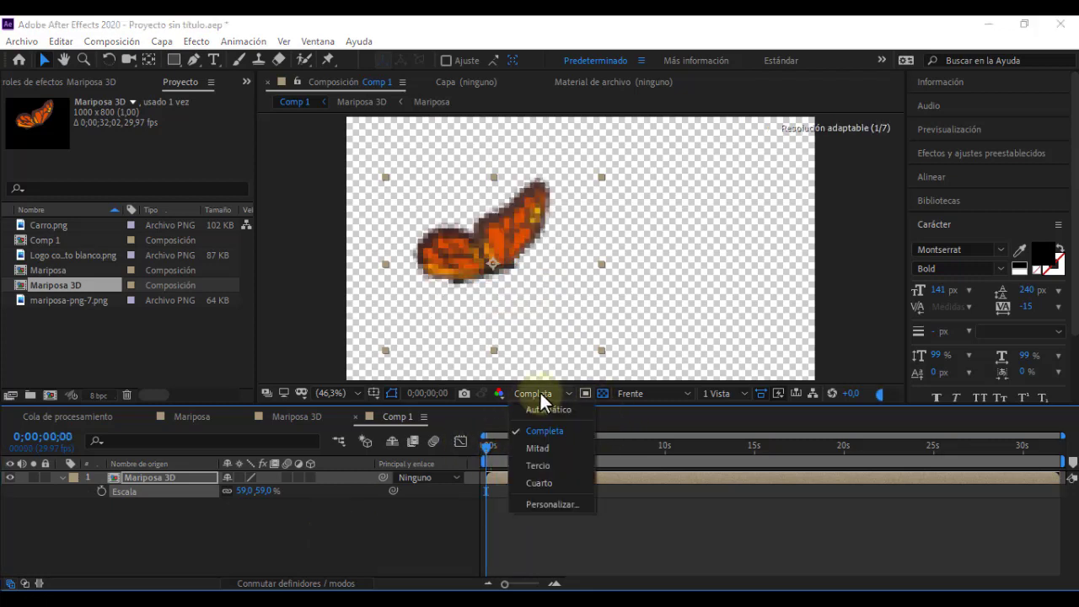
left_click(549, 463)
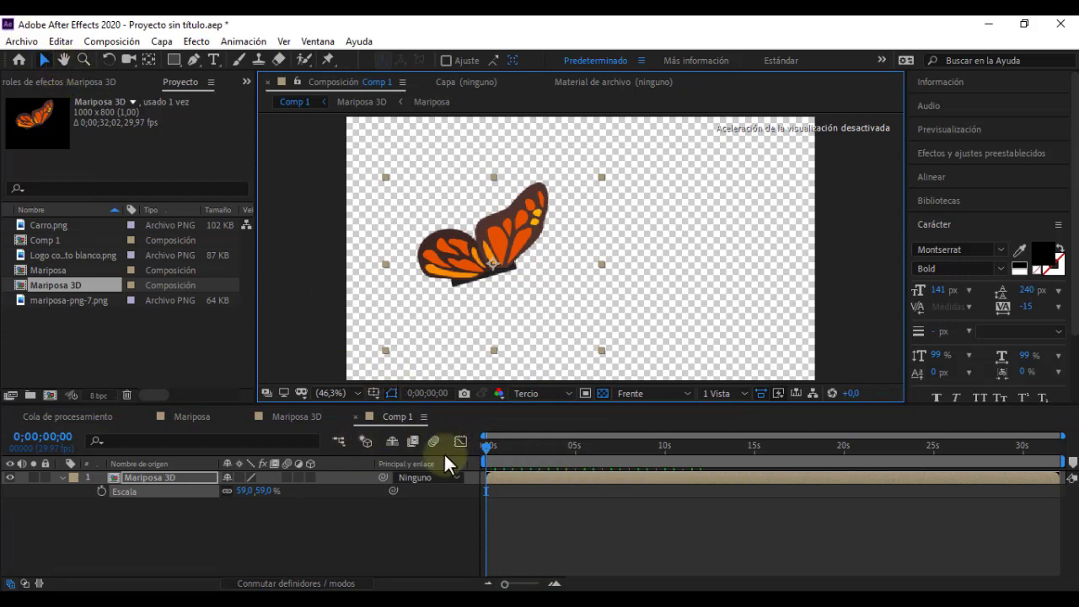
key("space")
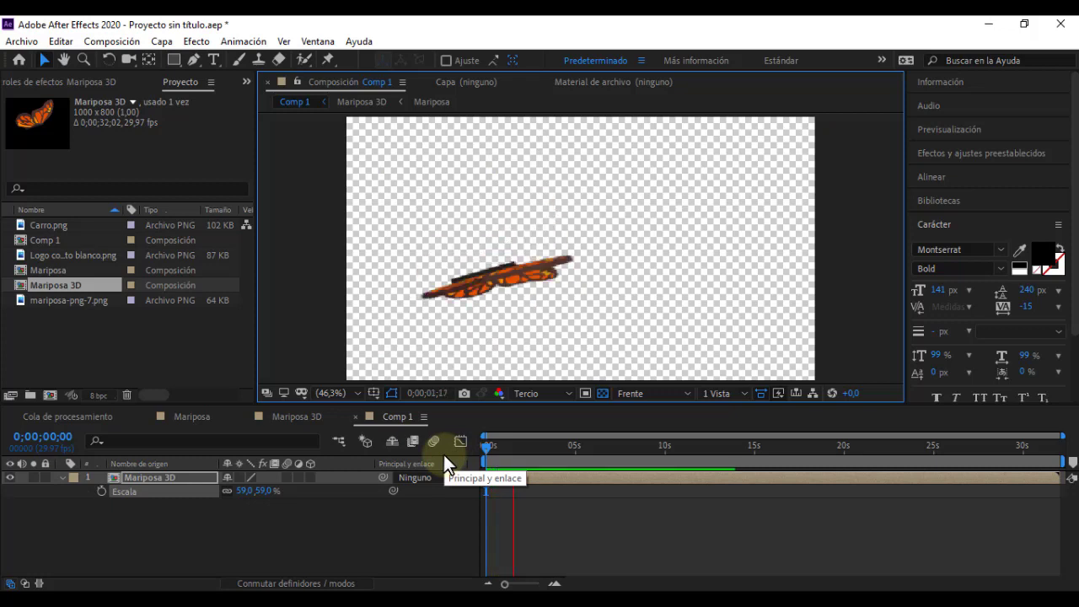
key("space")
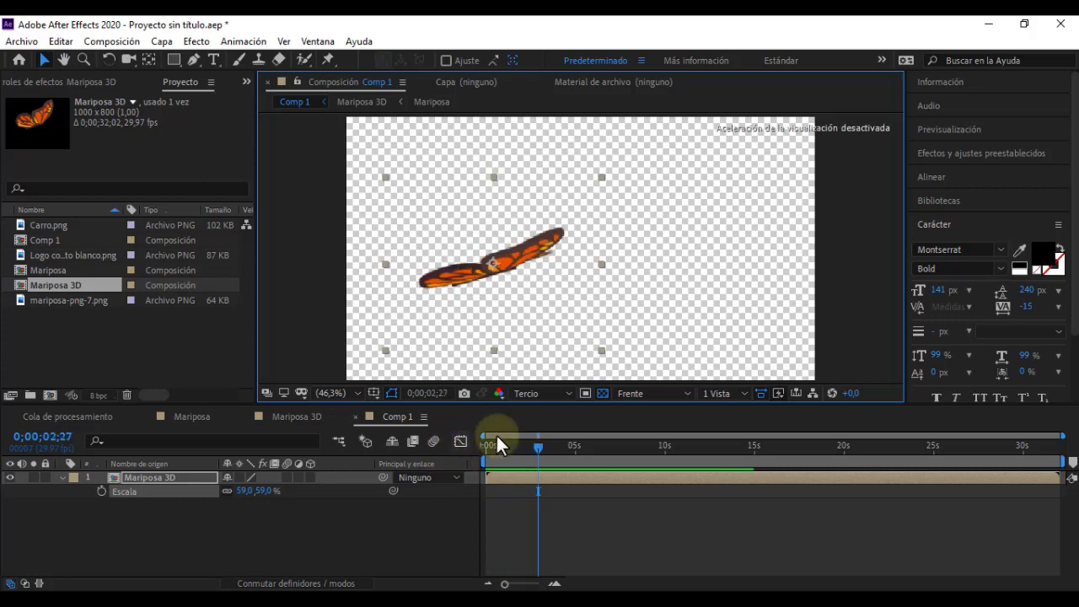
left_click_drag(538, 445, 472, 445)
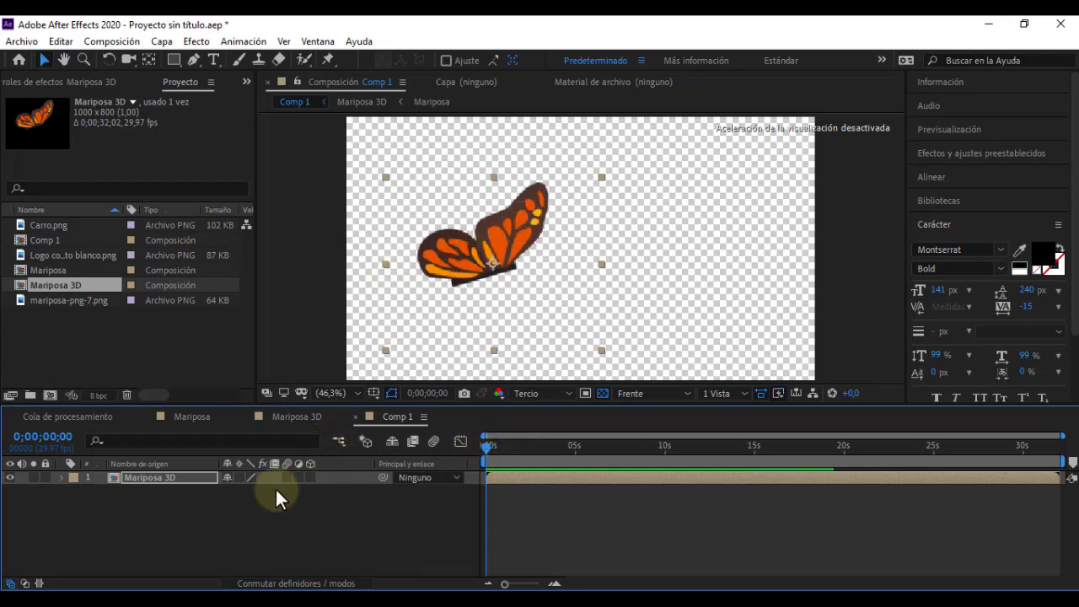
Scale the butterfly to 47% and move it to the left side of the frame.
left_click_drag(261, 490, 254, 493)
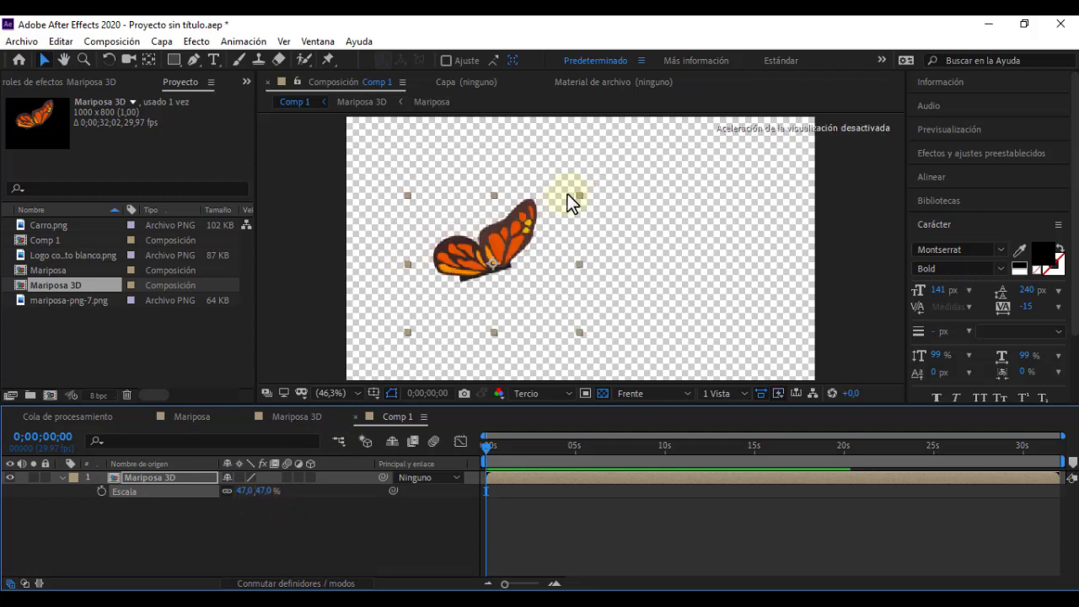
mouse_move(558, 237)
left_mouse_down()
mouse_move(433, 211)
mouse_move(459, 213)
left_mouse_up()
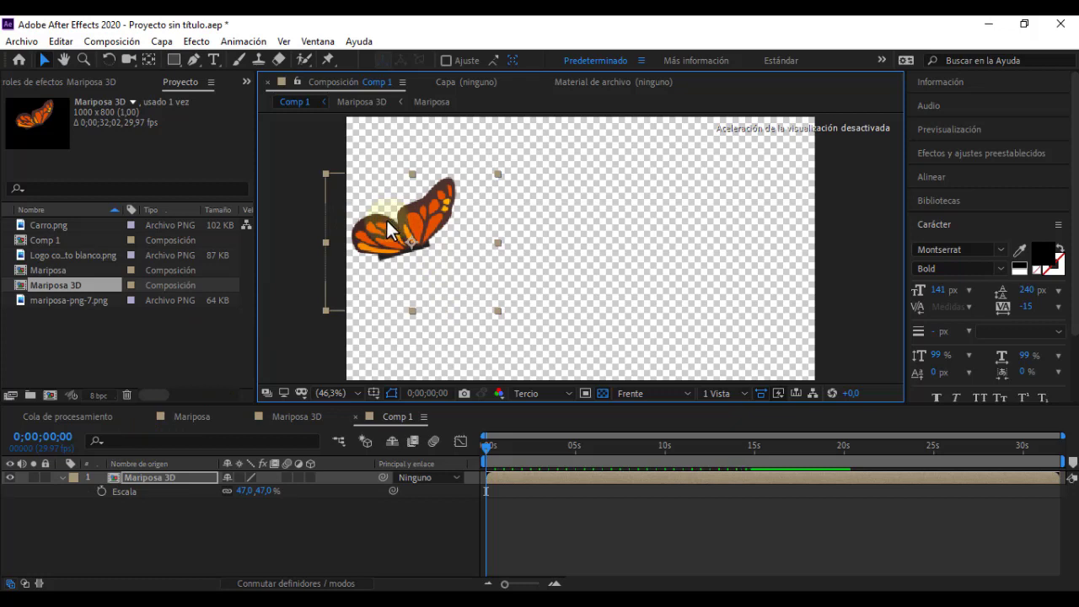
left_click_drag(387, 218, 400, 224)
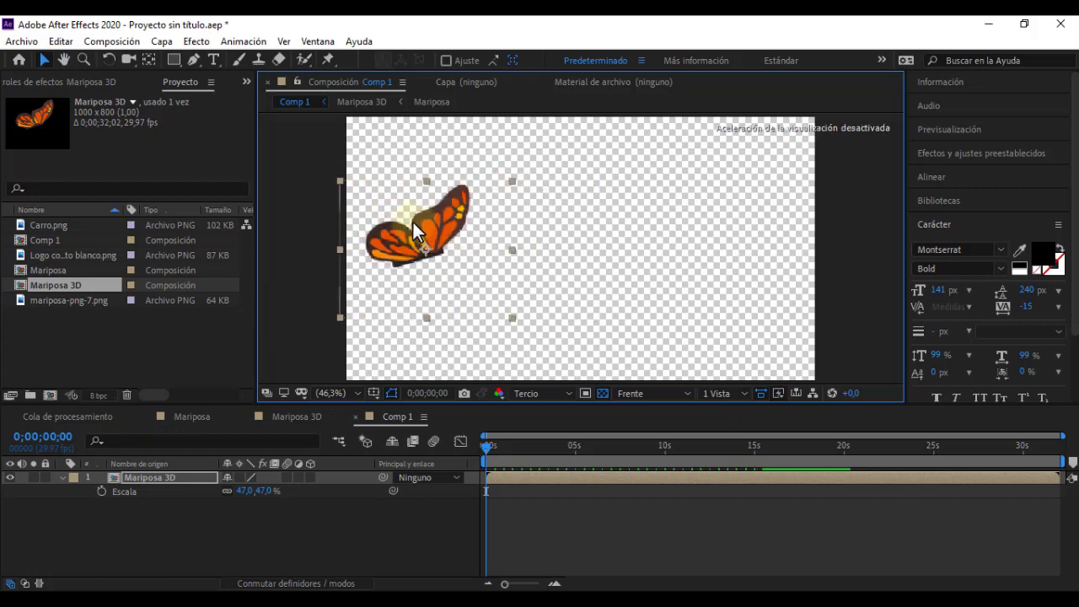
mouse_move(412, 220)
left_mouse_down()
mouse_move(407, 243)
mouse_move(406, 233)
left_mouse_up()
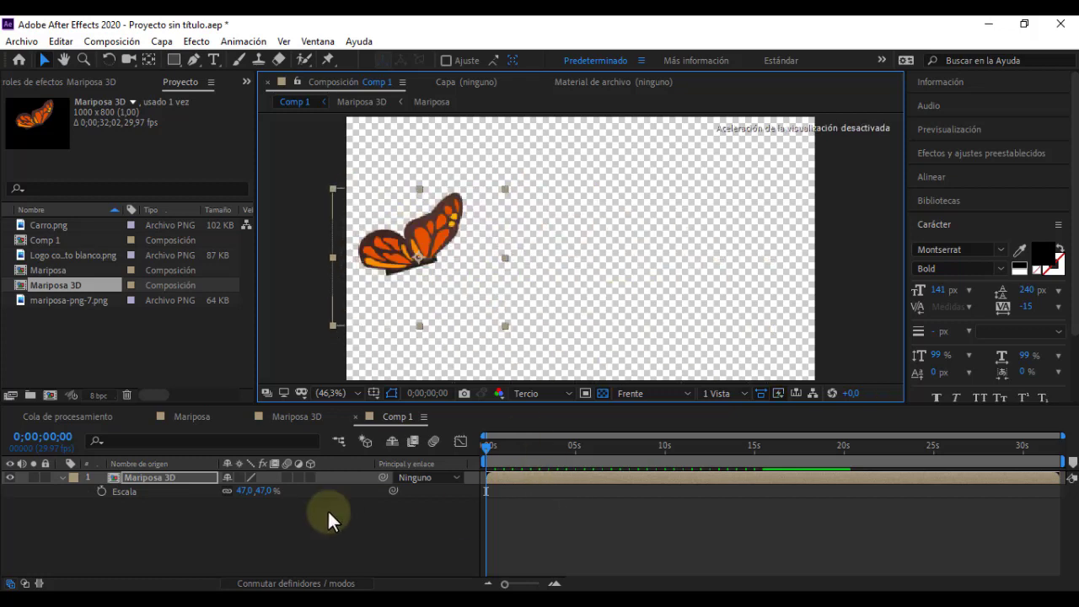
Add Position keyframes at 0s and 0;00;05;19, moving the butterfly to the lower right.
left_click(100, 490)
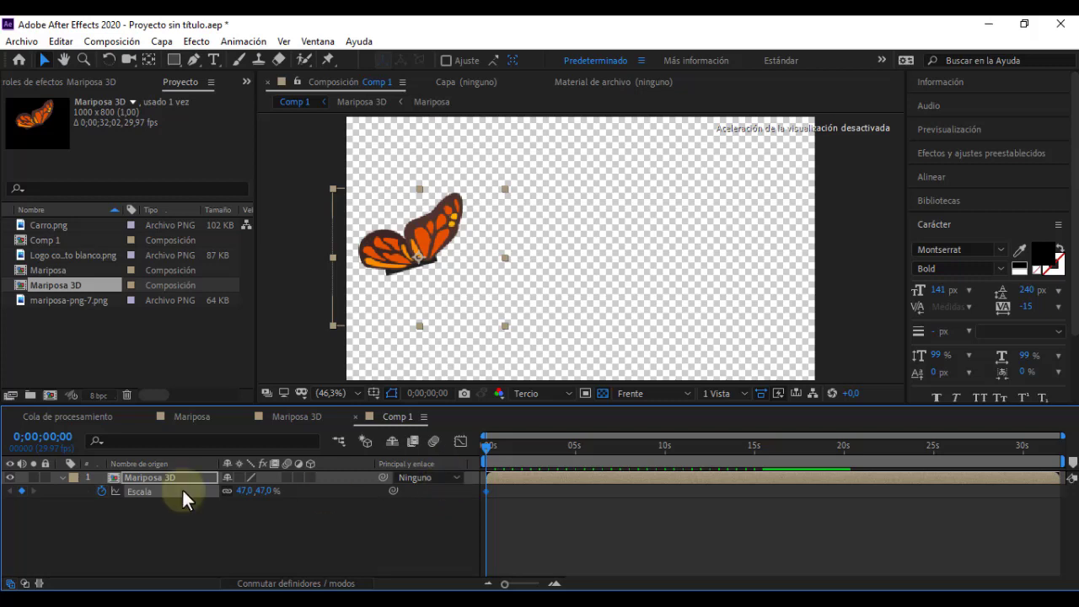
key("p")
key("semicolon")
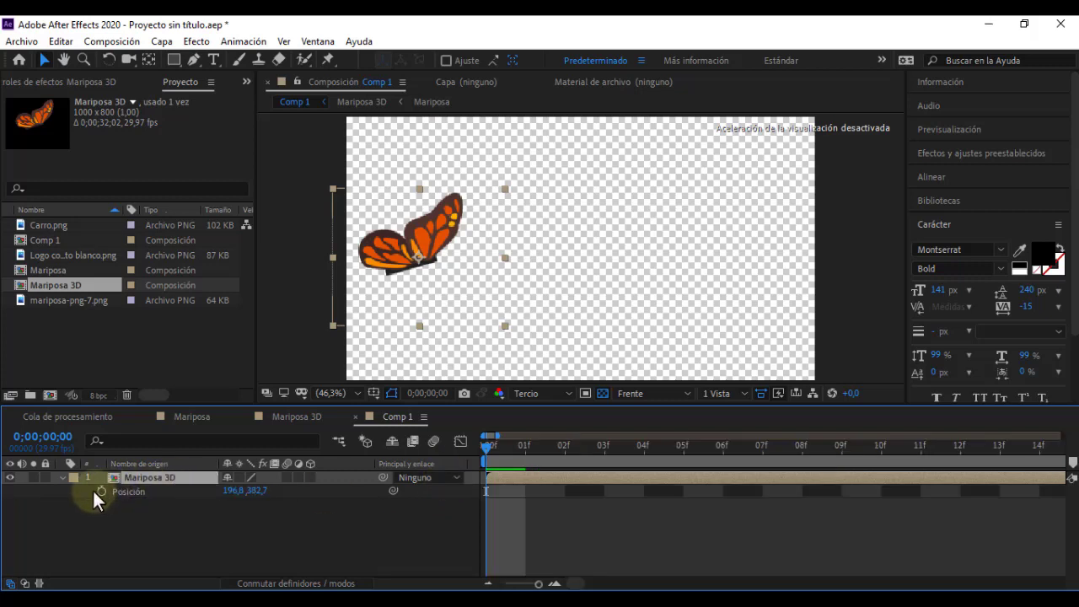
left_click(488, 583)
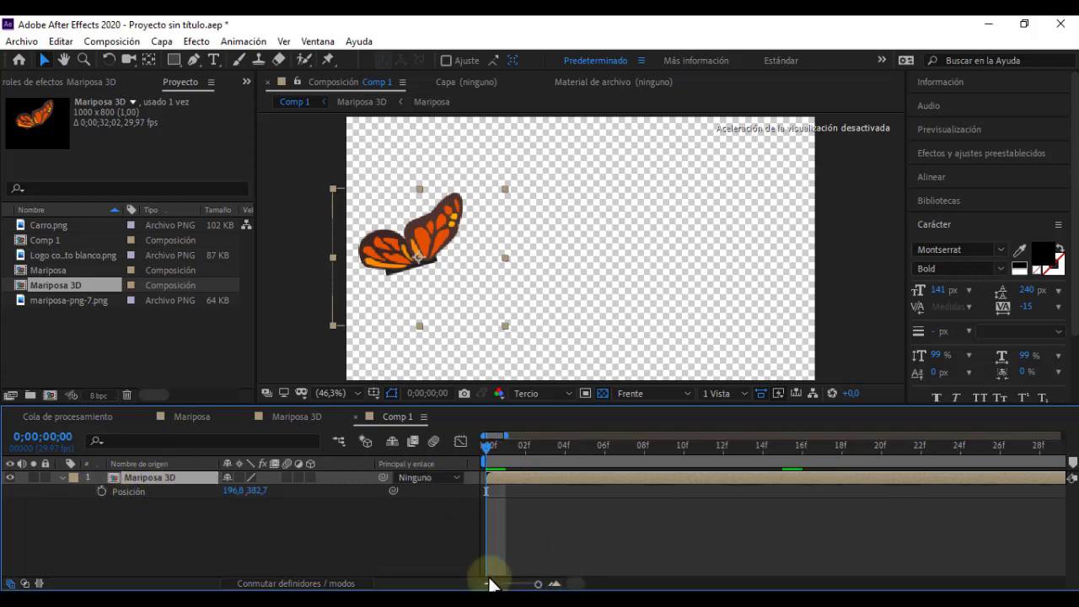
left_click(489, 583)
left_click(489, 583)
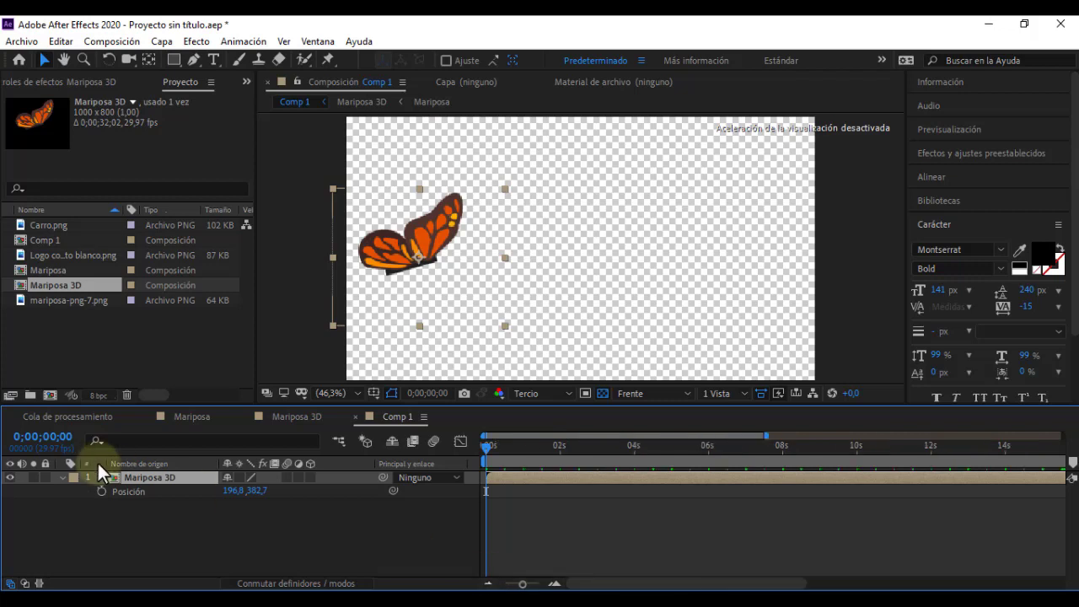
left_click(101, 491)
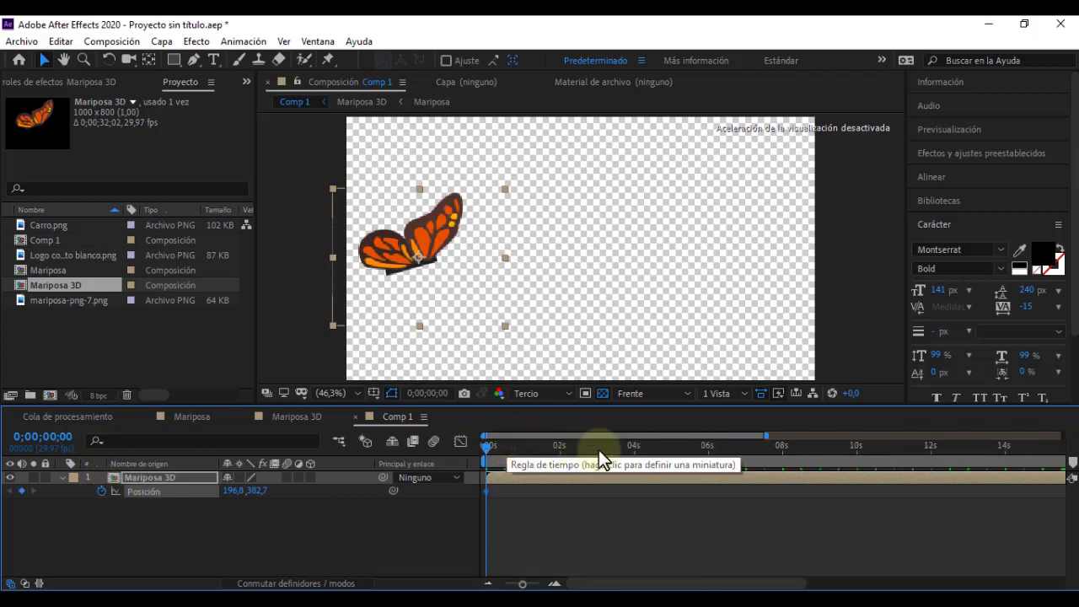
left_click(694, 449)
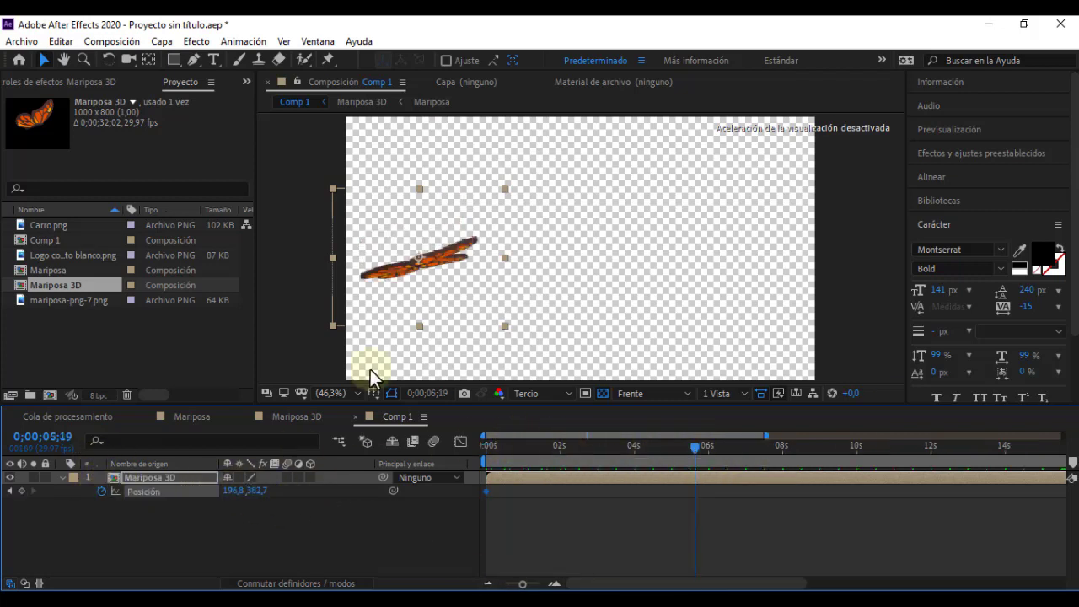
left_click_drag(396, 233, 743, 317)
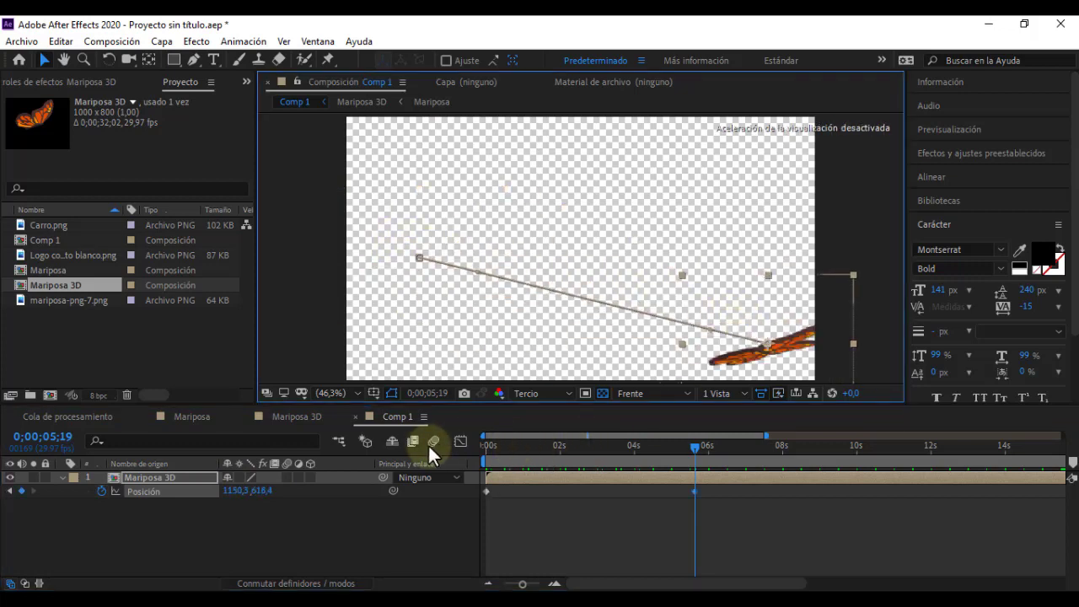
Preview the butterfly's flight from the start of the timeline.
key("Home")
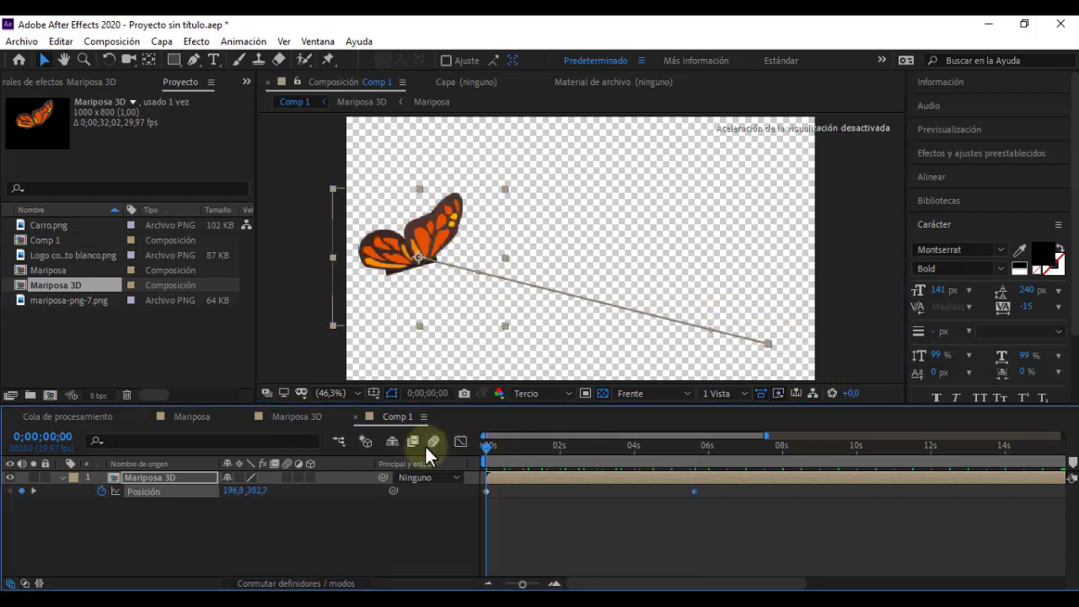
key("space")
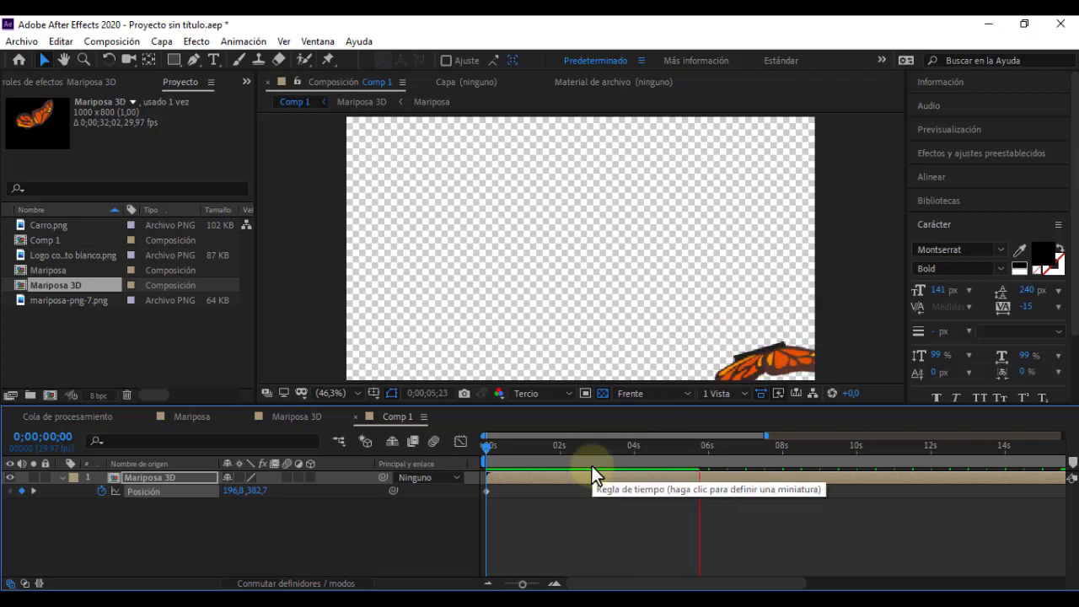
key("space")
key("space")
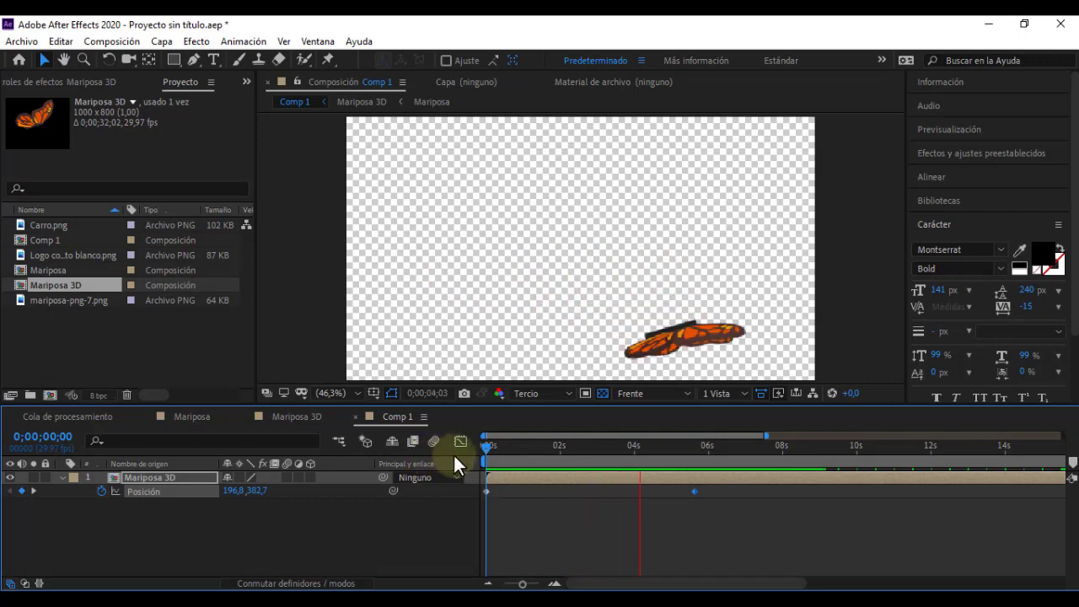
key("space")
Set the butterfly layer's auto-orientation to Orientar en el trazado and scrub to watch it turn.
left_click(477, 445)
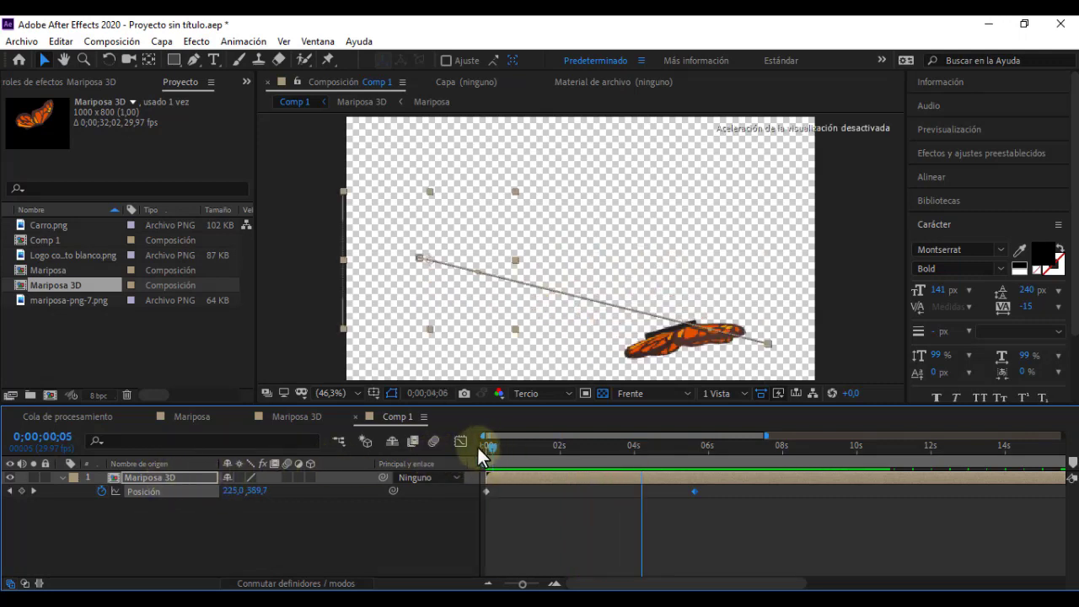
right_click(183, 476)
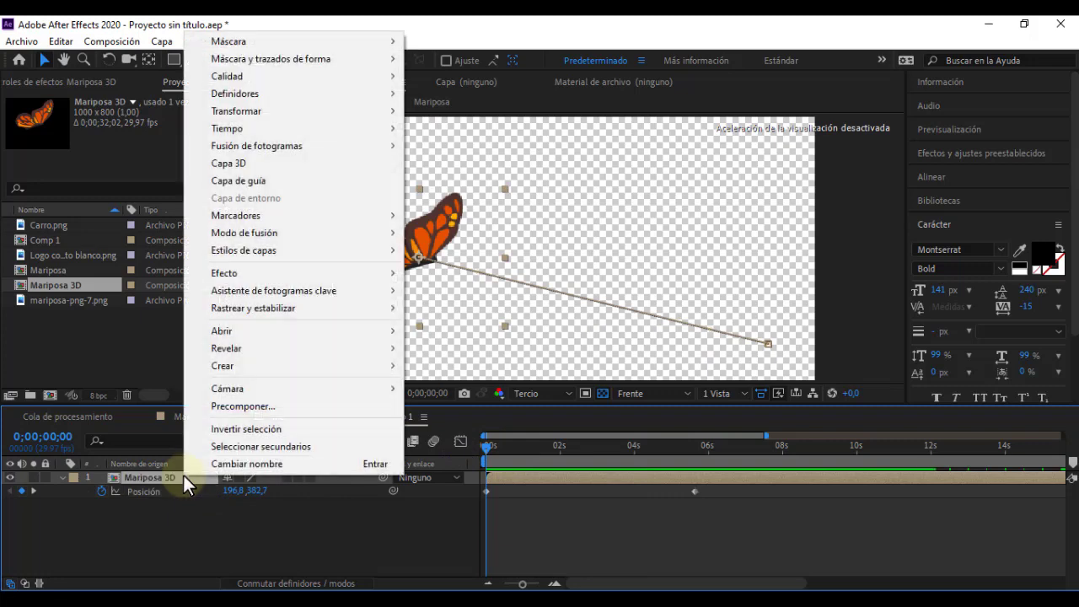
mouse_move(263, 123)
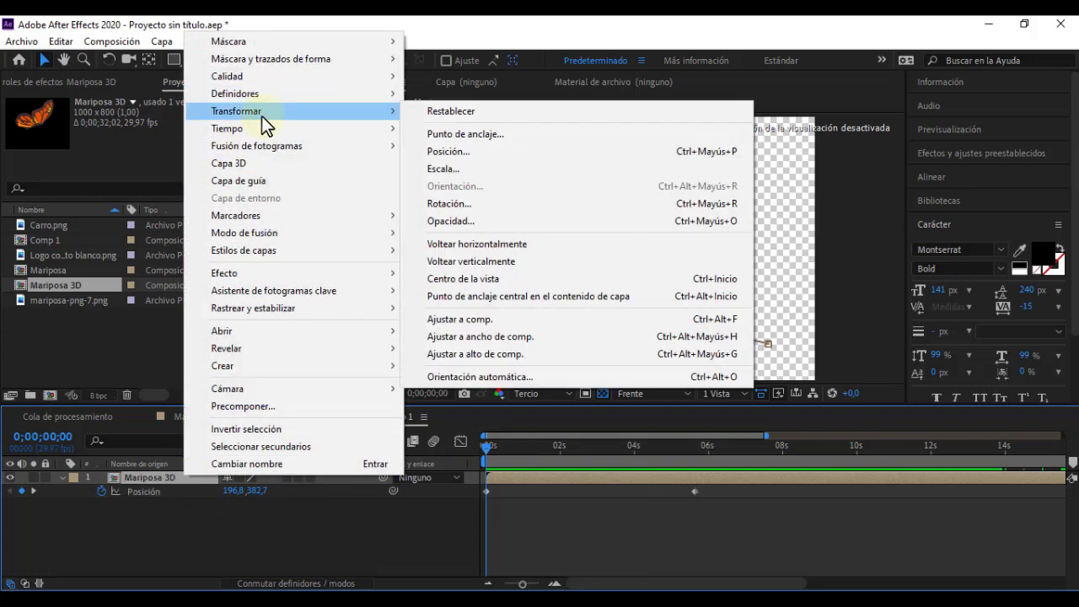
left_click(550, 376)
left_click(73, 94)
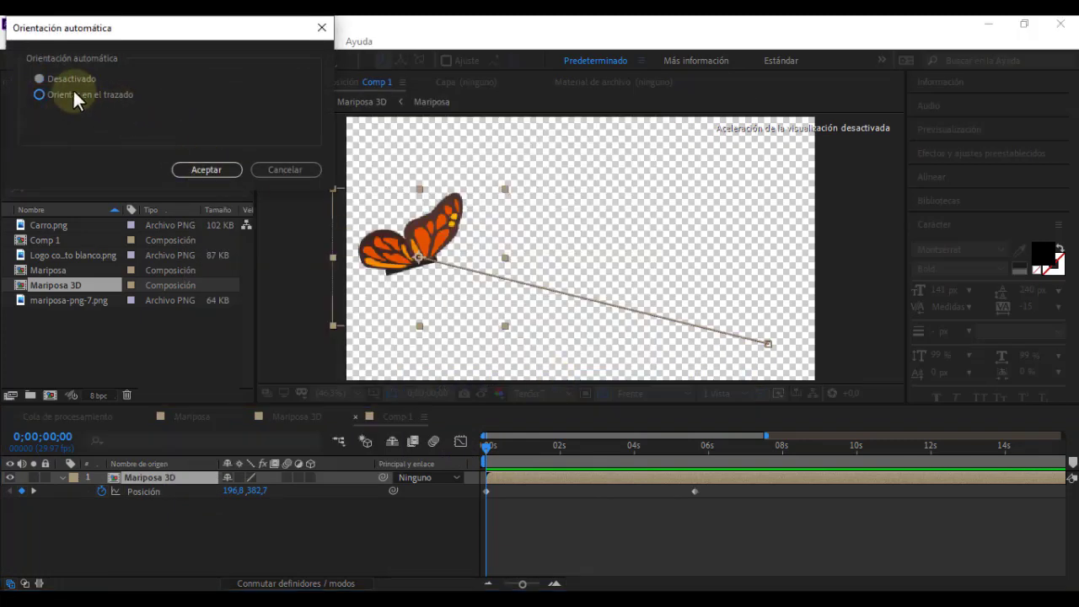
left_click(196, 170)
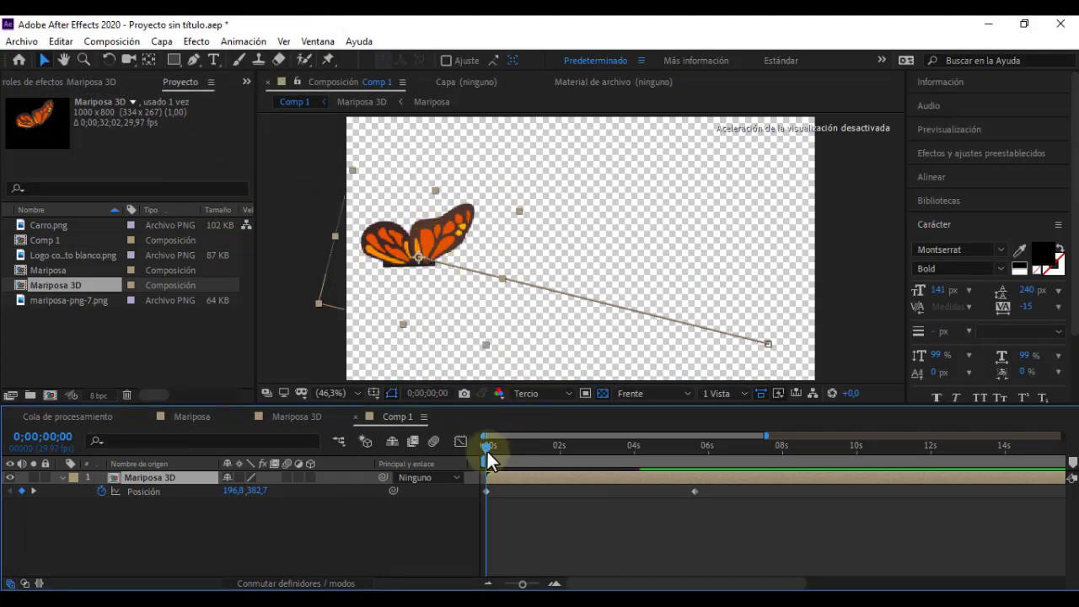
mouse_move(485, 442)
left_mouse_down()
mouse_move(496, 446)
mouse_move(453, 446)
left_mouse_up()
Preview, then add a butterfly Position keyframe at 0;00;07;16 near the upper right.
left_click(413, 529)
key("space")
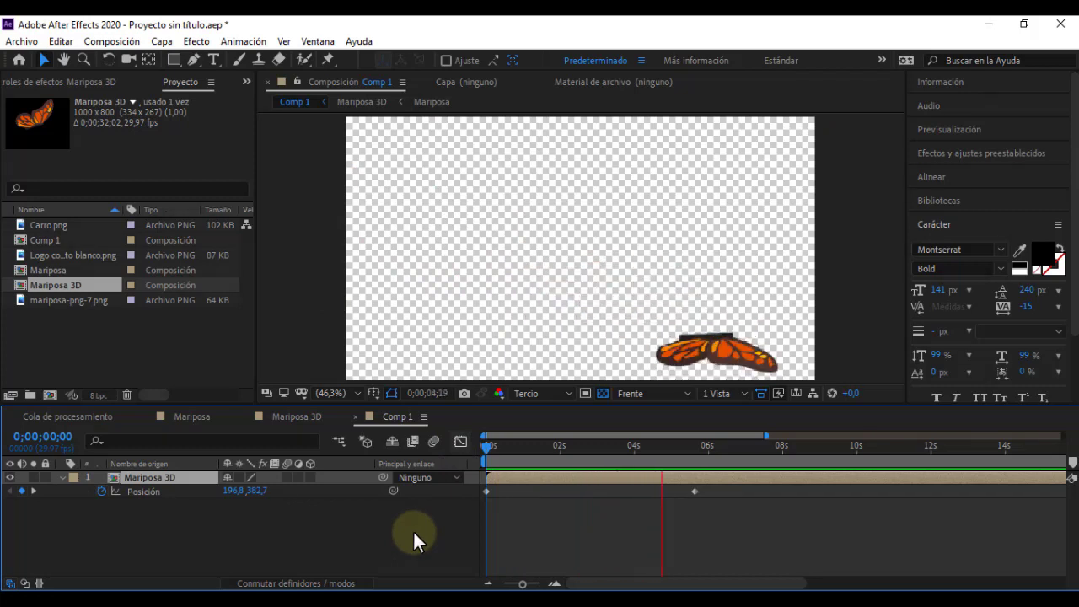
key("space")
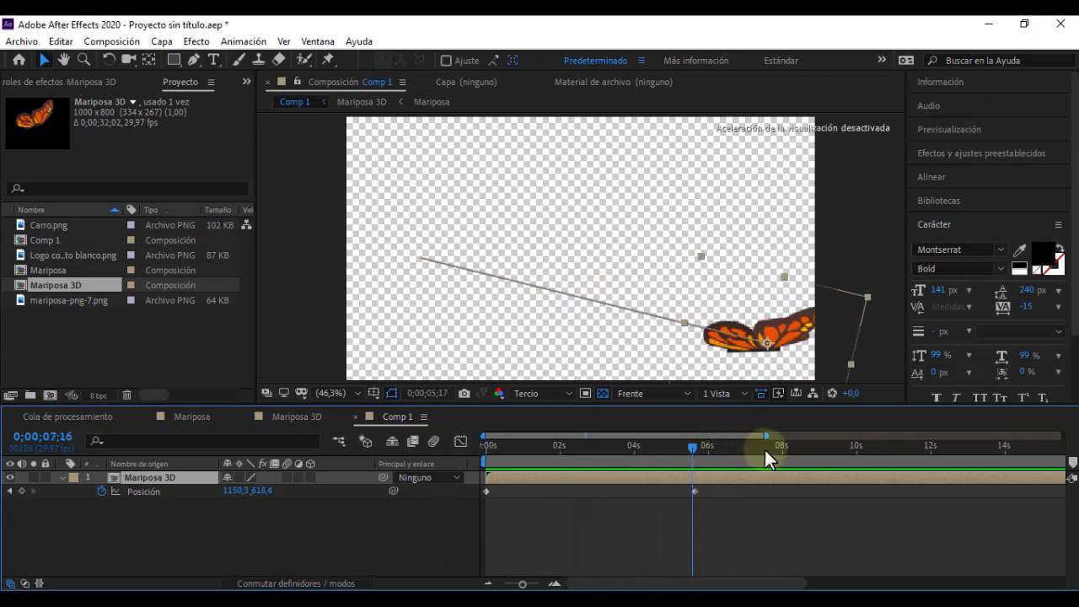
left_click(765, 447)
left_click_drag(788, 338, 792, 161)
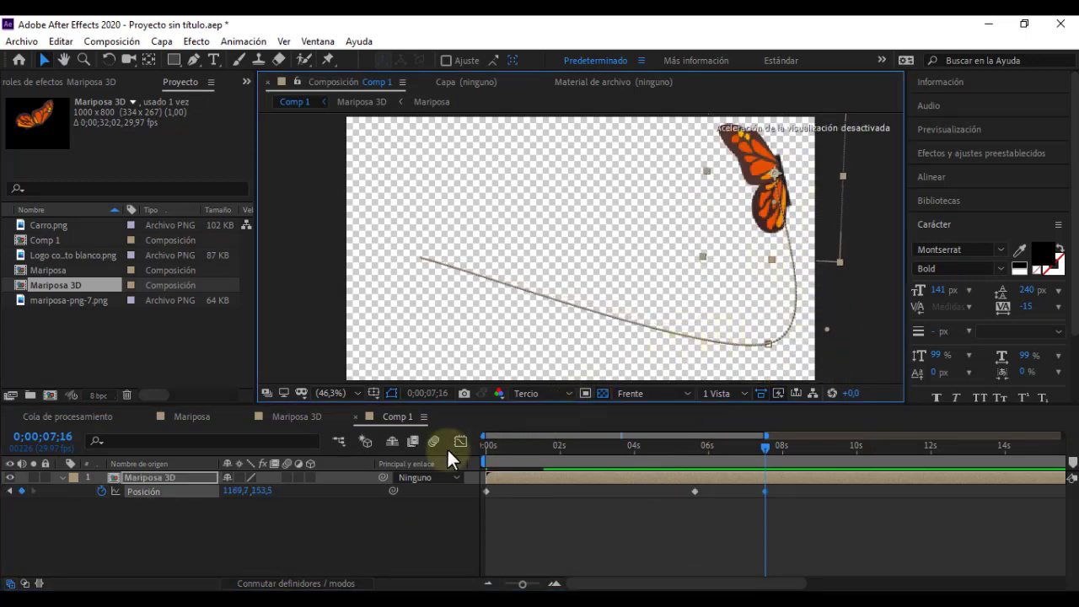
Preview the flight from the start, then delete all of the butterfly's Position keyframes.
left_click(481, 444)
key("space")
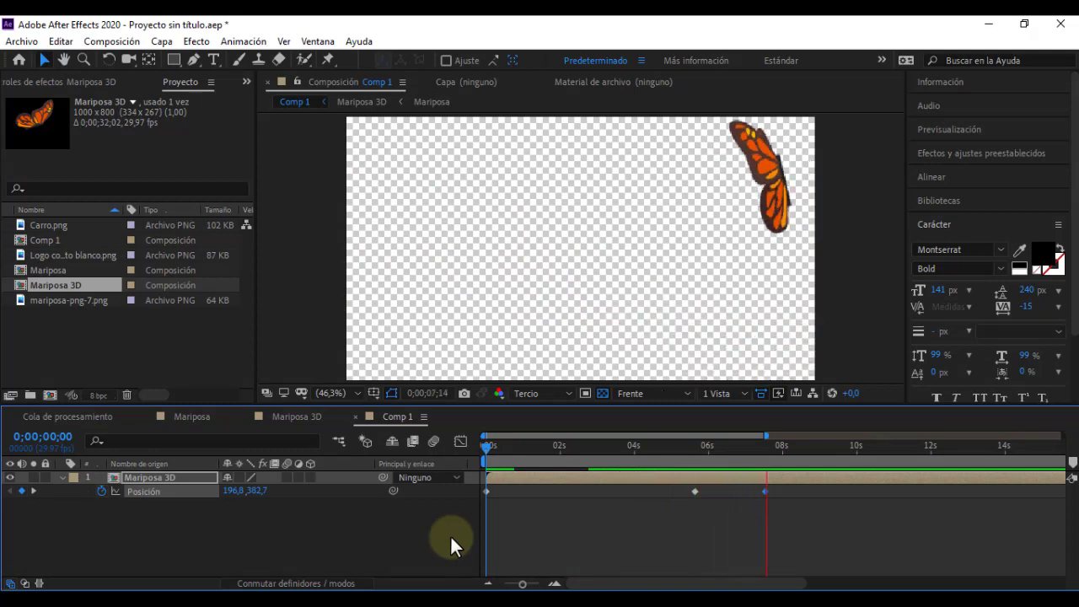
key("space")
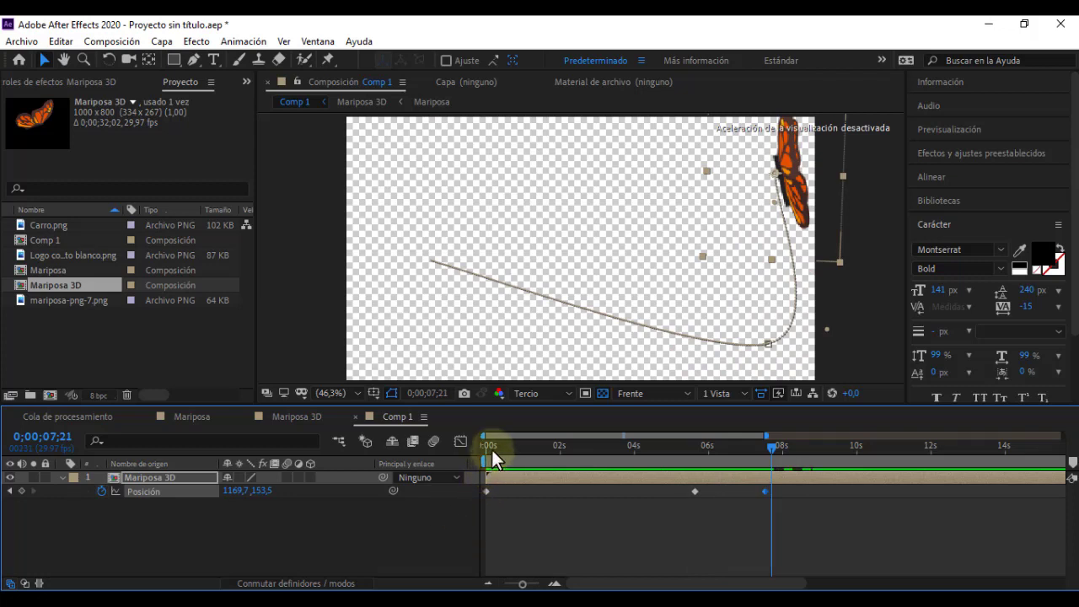
left_click(488, 447)
left_click(481, 446)
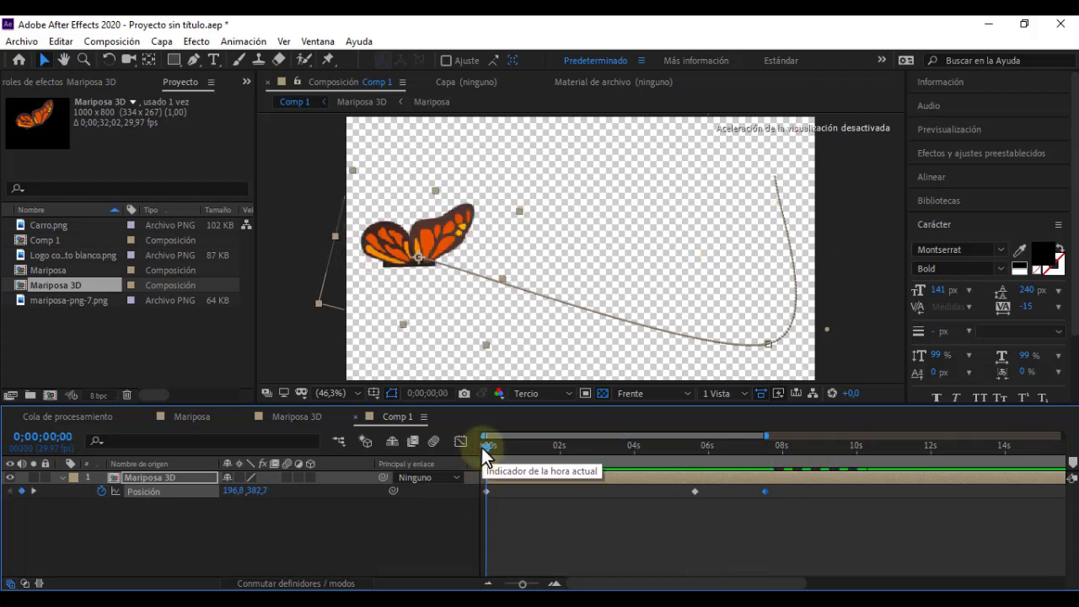
key("space")
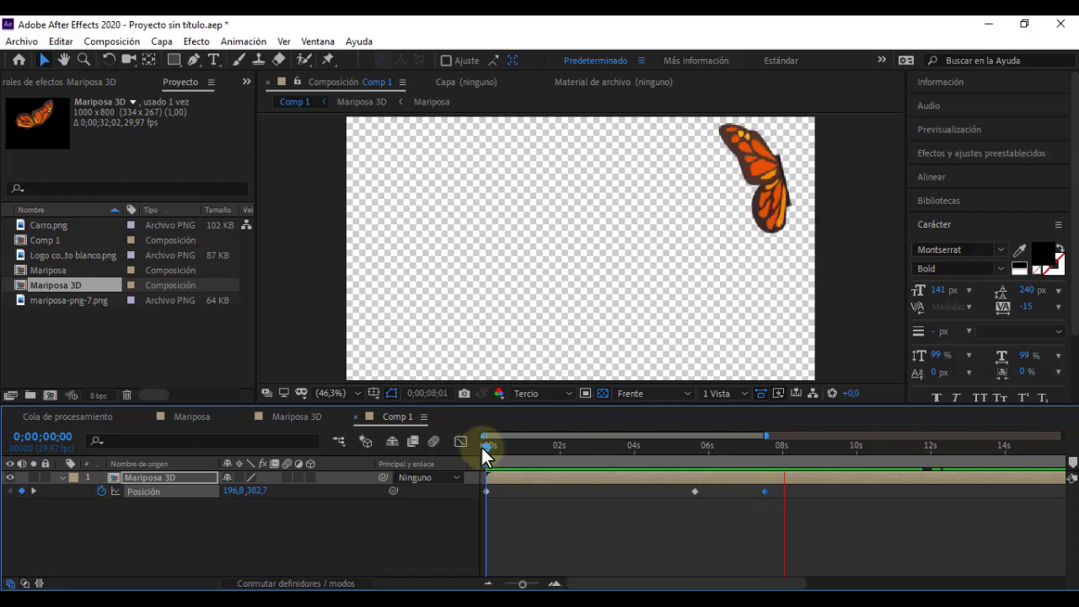
left_click(505, 474)
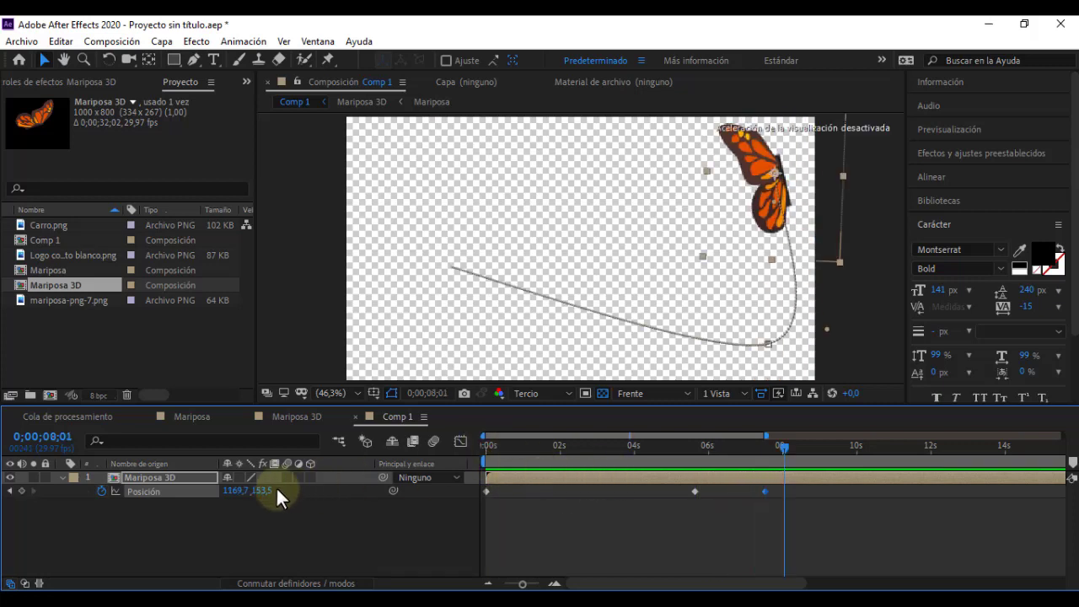
left_click_drag(773, 499, 471, 488)
key("Delete")
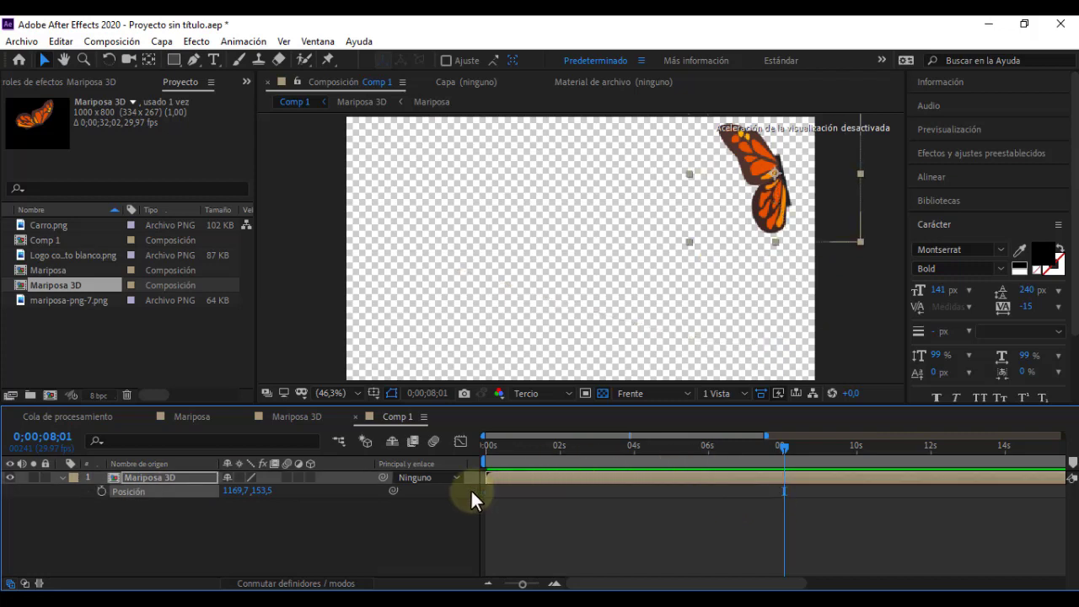
Hide the butterfly, add Carro.png to the composition, and set preview resolution to Completa.
left_click(11, 478)
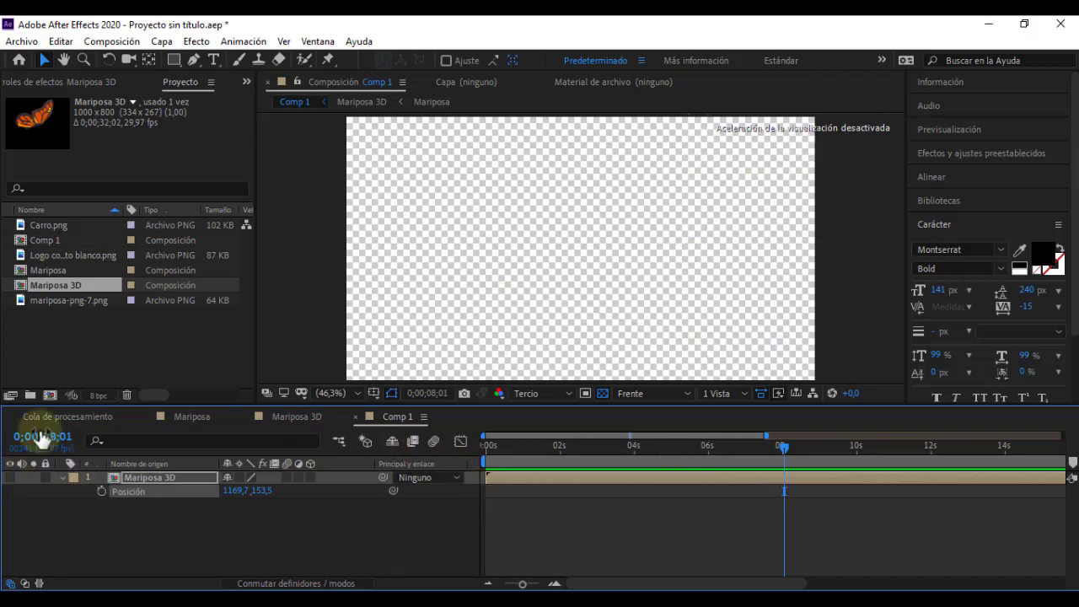
mouse_move(50, 225)
left_mouse_down()
mouse_move(493, 245)
mouse_move(478, 237)
mouse_move(456, 281)
mouse_move(460, 309)
left_mouse_up()
left_click(529, 393)
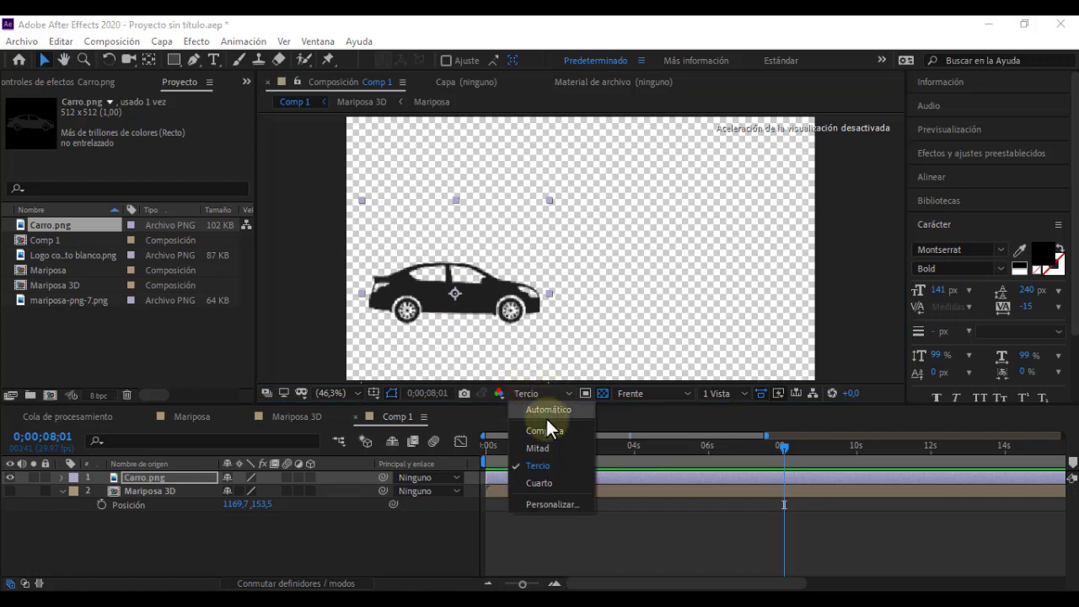
left_click(543, 431)
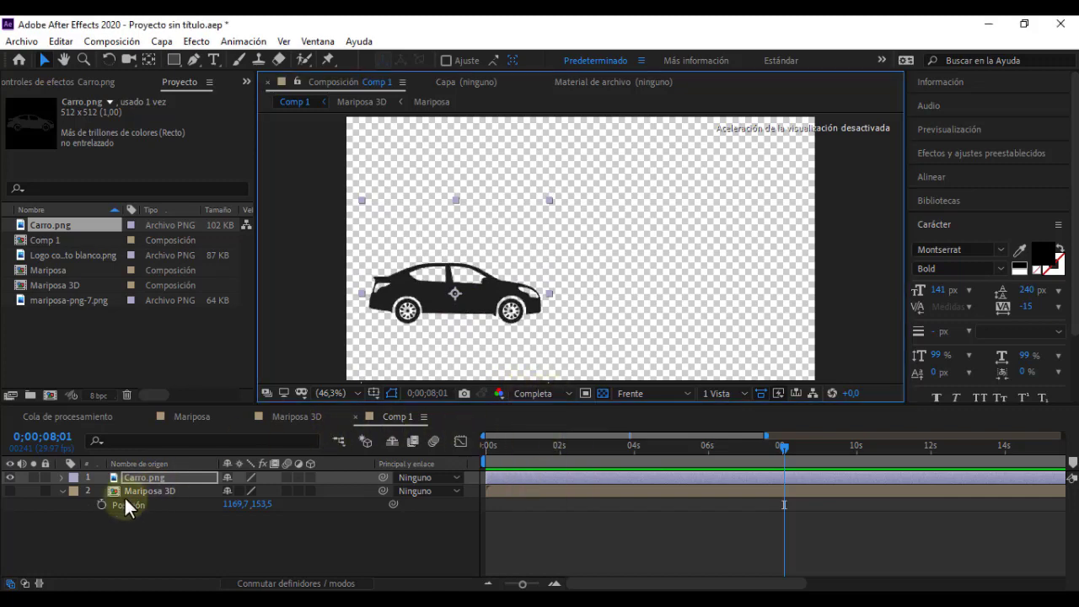
Set the Carro.png layer to auto-orient with Orientar en el trazado.
right_click(140, 477)
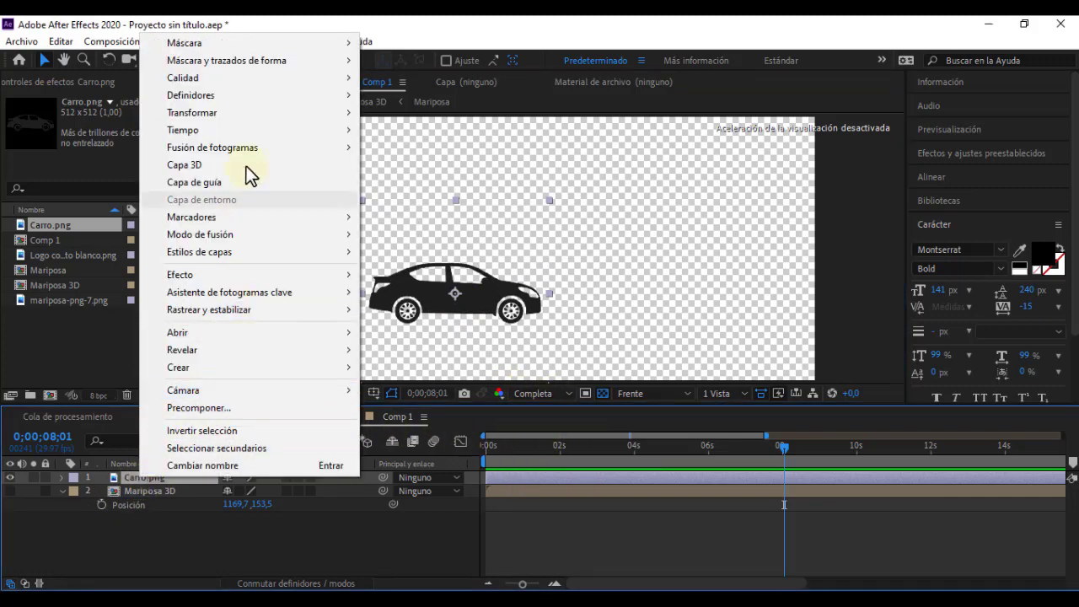
mouse_move(240, 109)
left_click(416, 383)
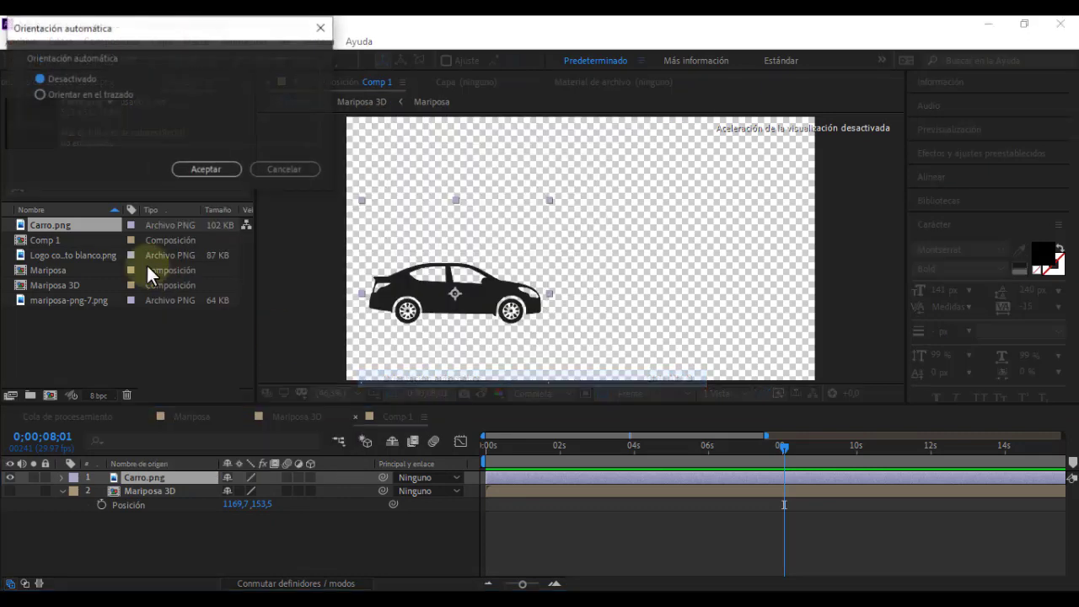
left_click(50, 95)
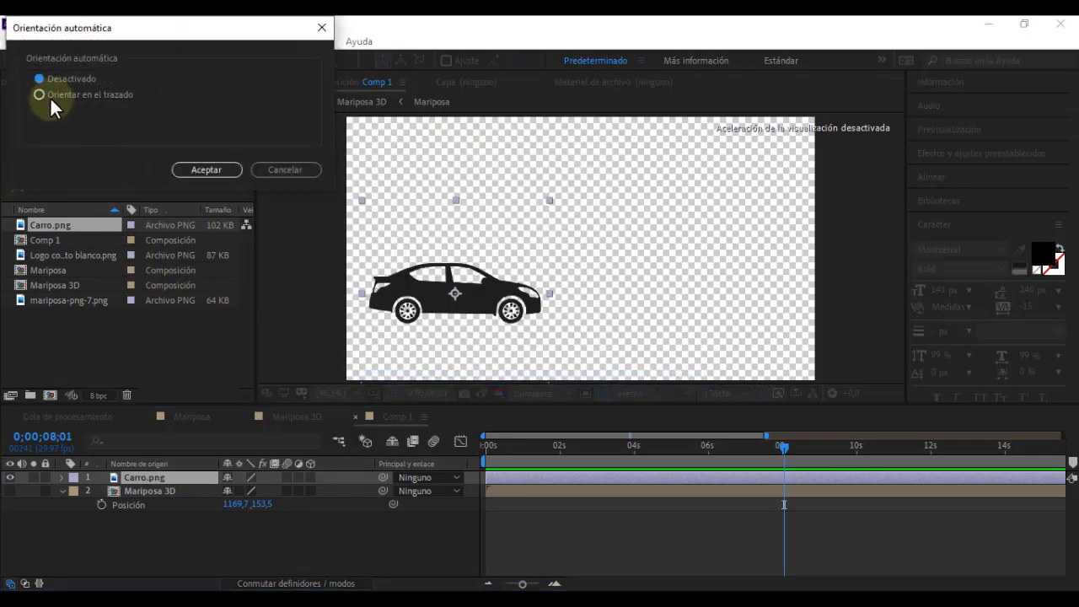
left_click(200, 172)
Start the car's Position keyframes at 0s and keyframe it lower right at 4;13.
mouse_move(406, 309)
left_mouse_down()
mouse_move(570, 327)
mouse_move(448, 313)
left_mouse_up()
left_click(487, 444)
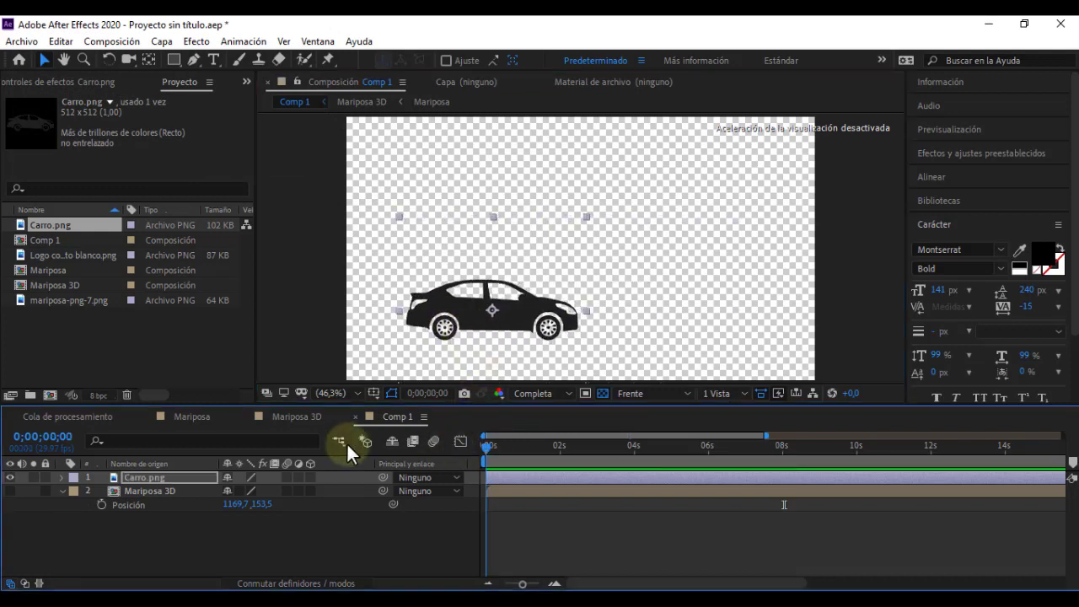
left_click(133, 480)
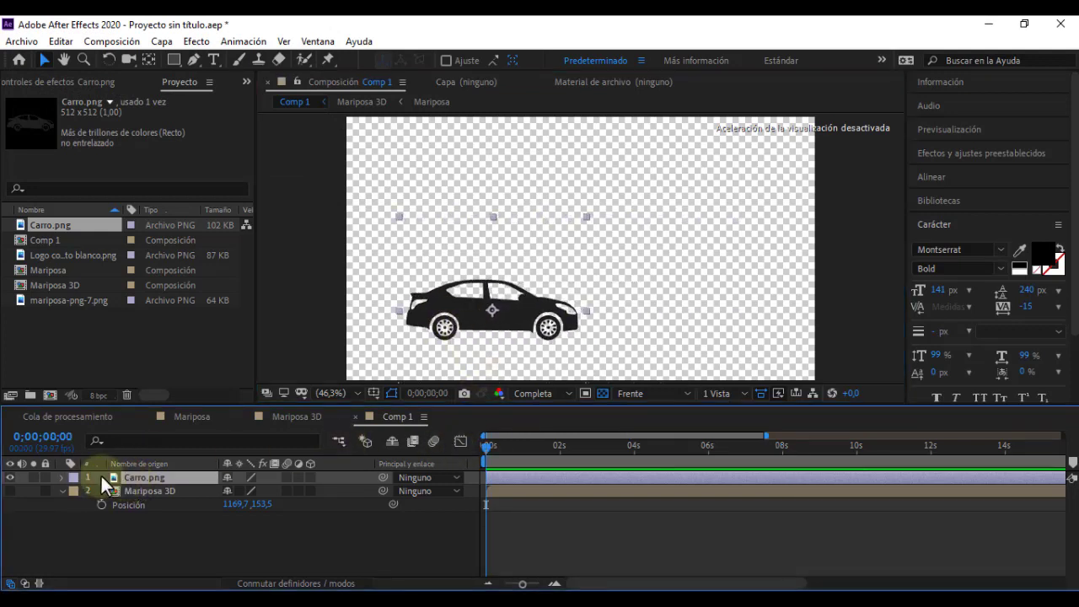
key("p")
left_click(101, 491)
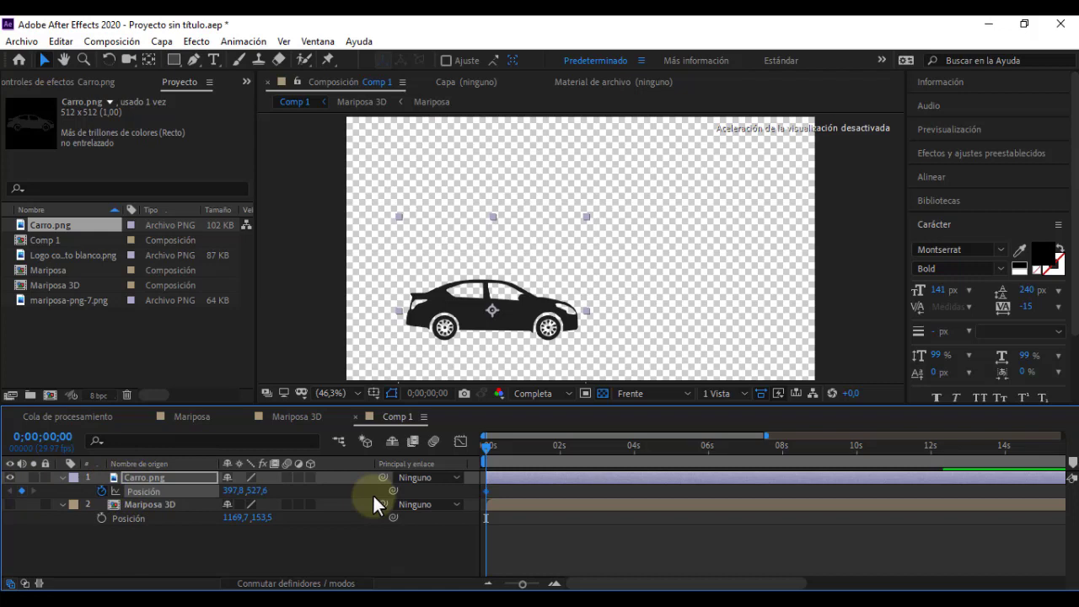
left_click(650, 446)
mouse_move(484, 278)
left_mouse_down()
mouse_move(570, 297)
mouse_move(660, 198)
mouse_move(544, 312)
mouse_move(671, 306)
left_mouse_up()
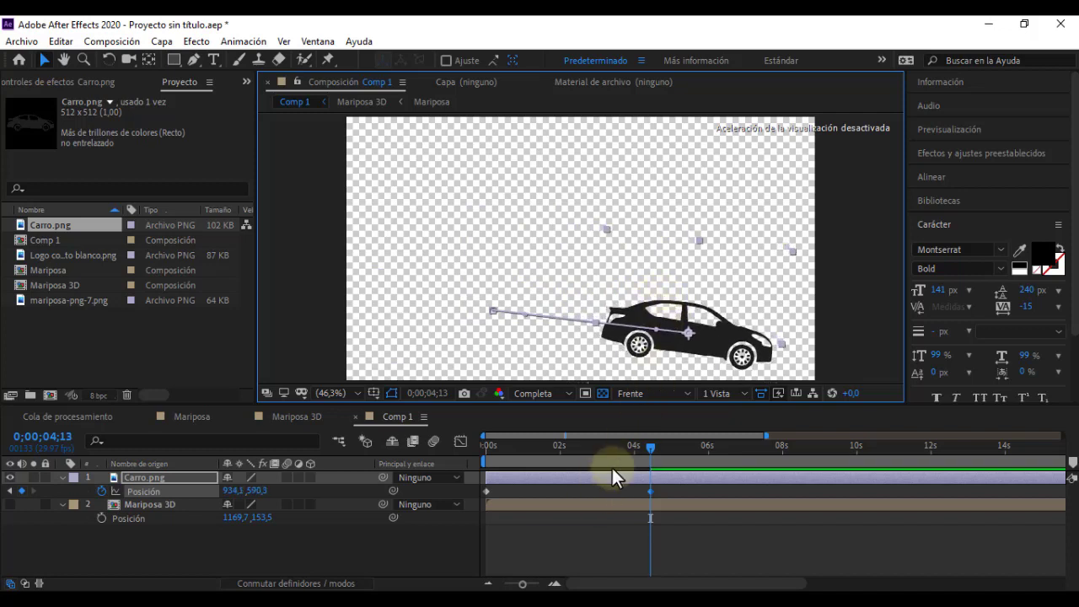
Keyframe the car up at 5;14 and over the top at 7;06, then scrub-preview the loop.
left_click_drag(656, 449, 687, 446)
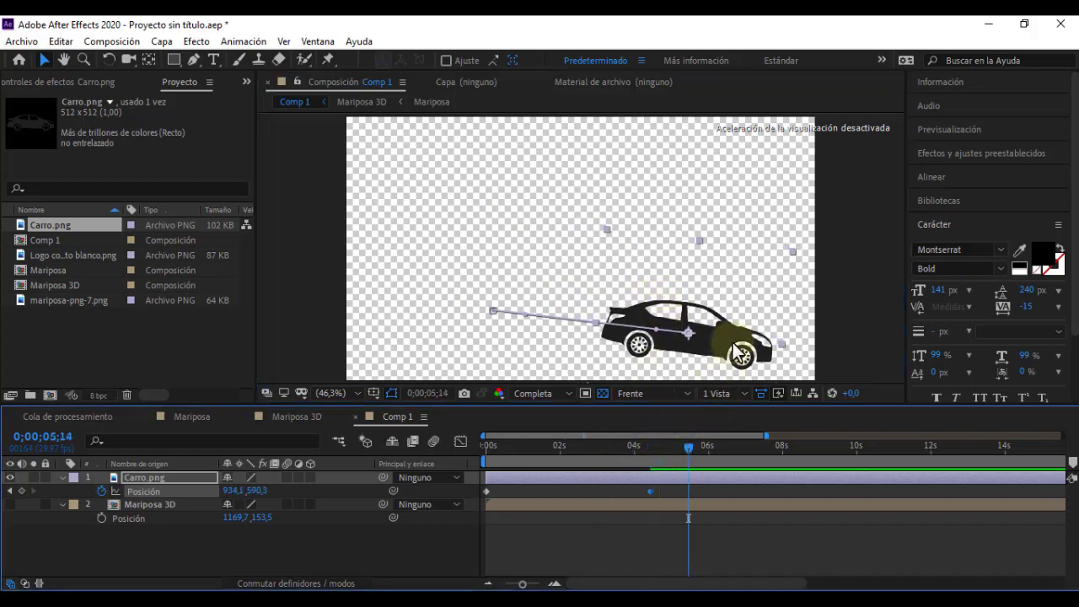
mouse_move(732, 342)
left_mouse_down()
mouse_move(751, 297)
mouse_move(758, 186)
left_mouse_up()
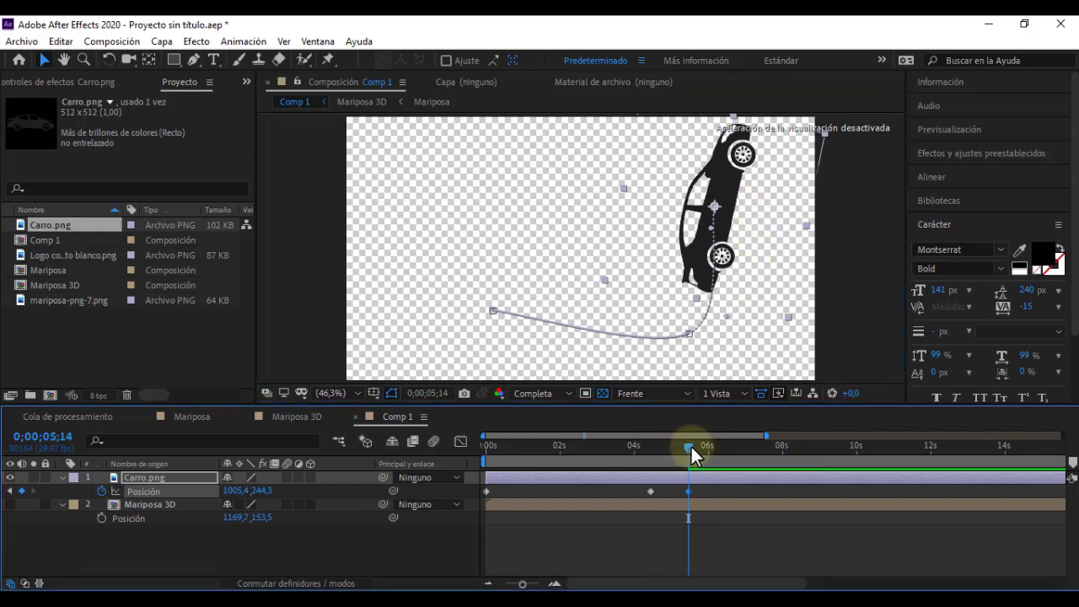
left_click(730, 445)
left_click_drag(750, 445, 755, 446)
mouse_move(710, 192)
left_mouse_down()
mouse_move(594, 149)
mouse_move(452, 150)
mouse_move(408, 252)
mouse_move(757, 373)
left_mouse_up()
left_click(795, 446)
left_click(868, 458)
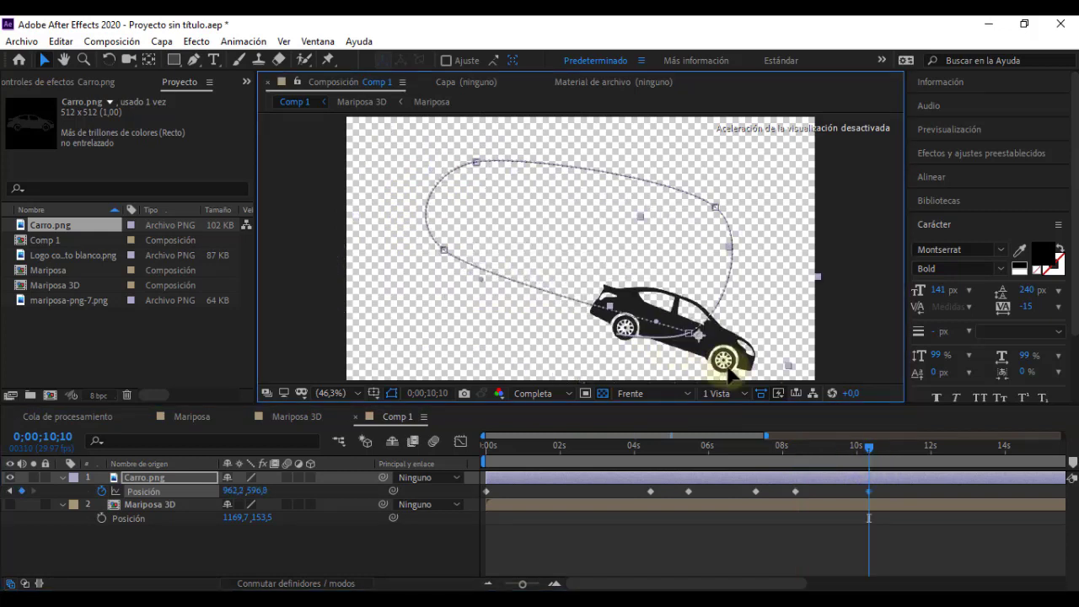
mouse_move(489, 446)
left_mouse_down()
mouse_move(824, 454)
mouse_move(580, 462)
left_mouse_up()
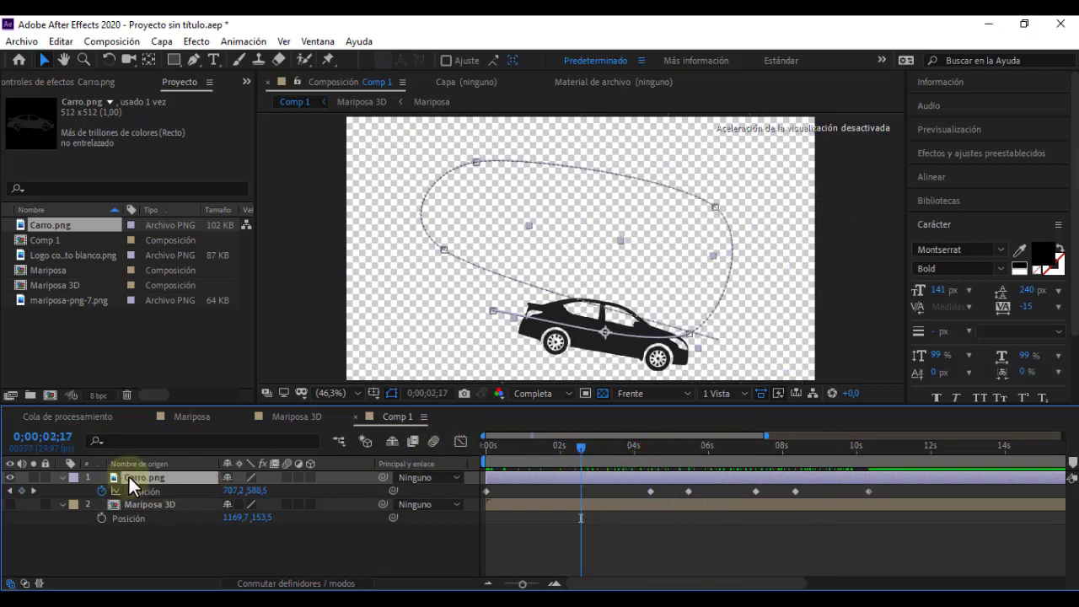
Delete Carro.png, show Mariposa 3D, and keyframe it off the left edge at 0s.
key("Delete")
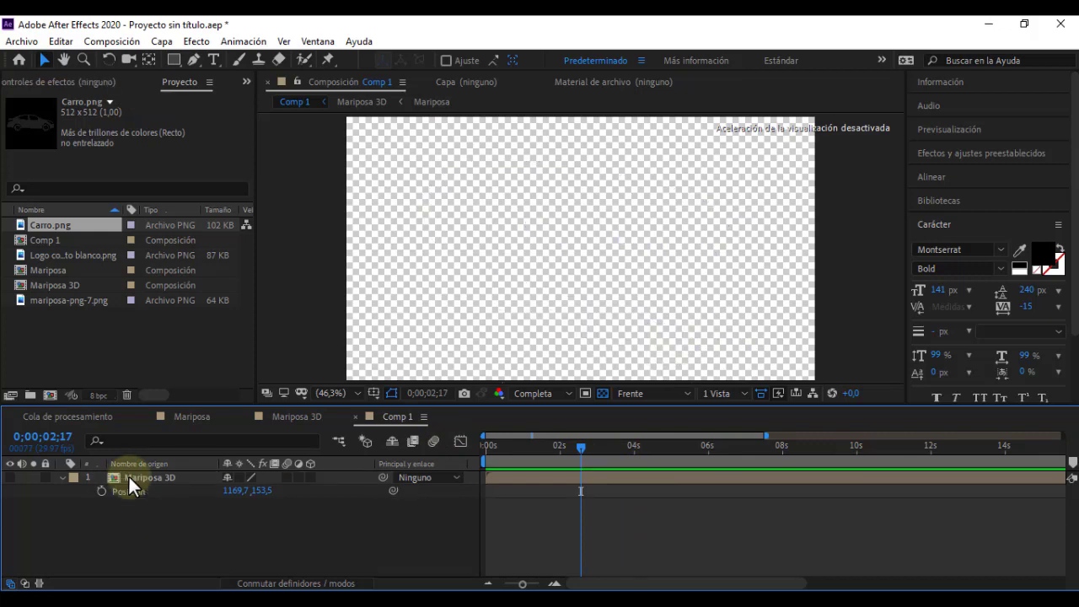
left_click(9, 478)
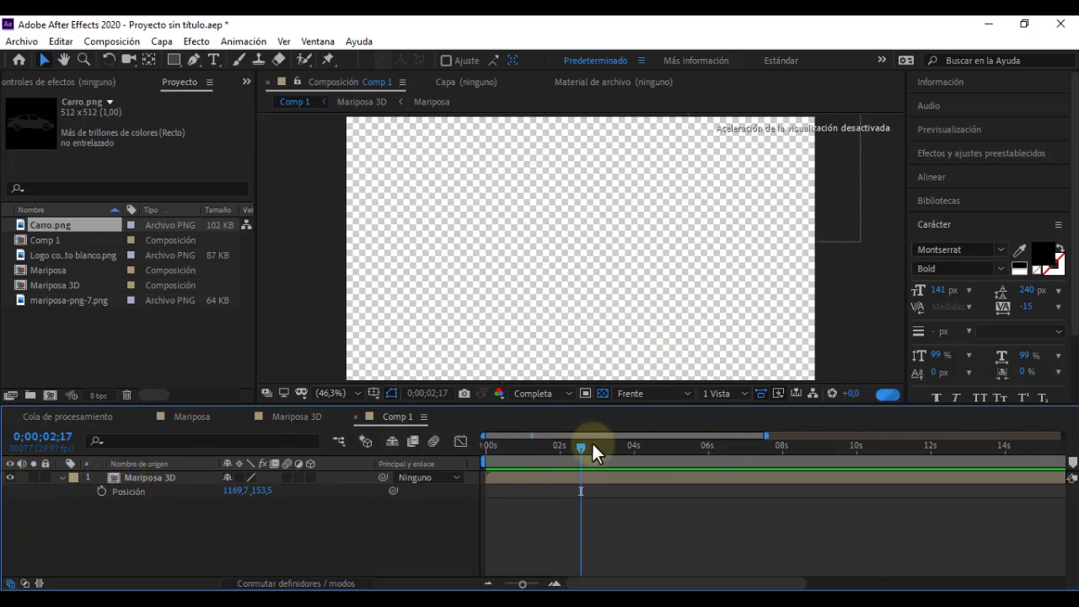
left_click_drag(566, 449, 468, 449)
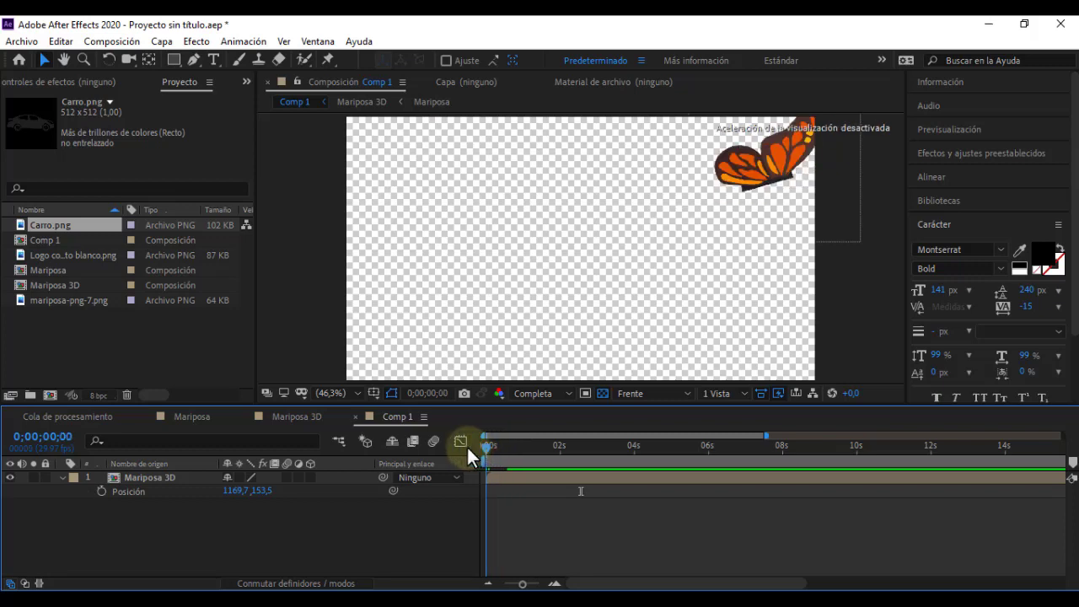
left_click(634, 192)
left_click_drag(634, 192, 301, 239)
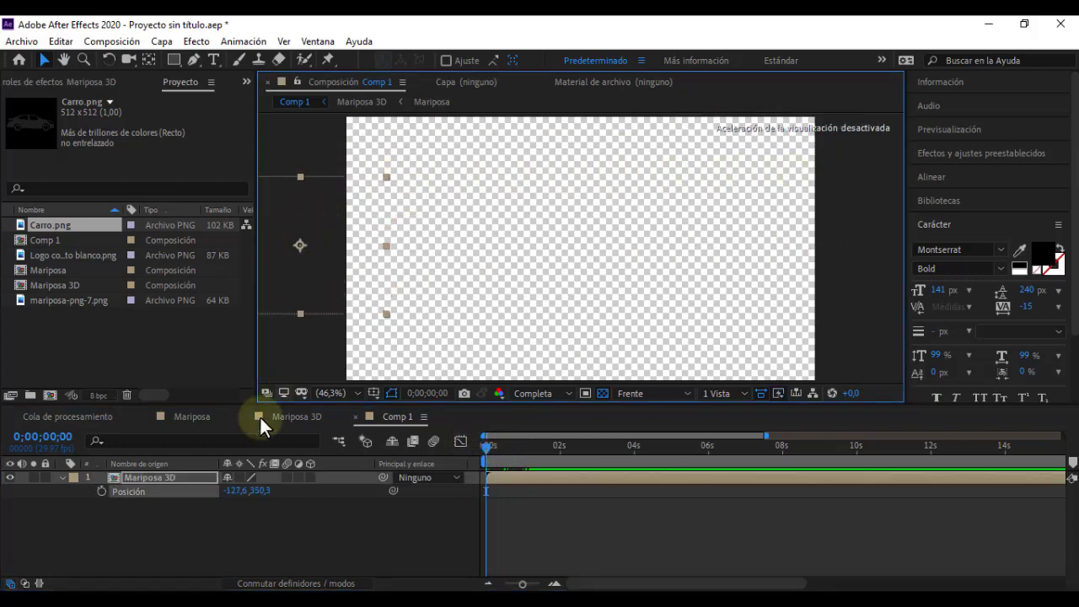
left_click(100, 490)
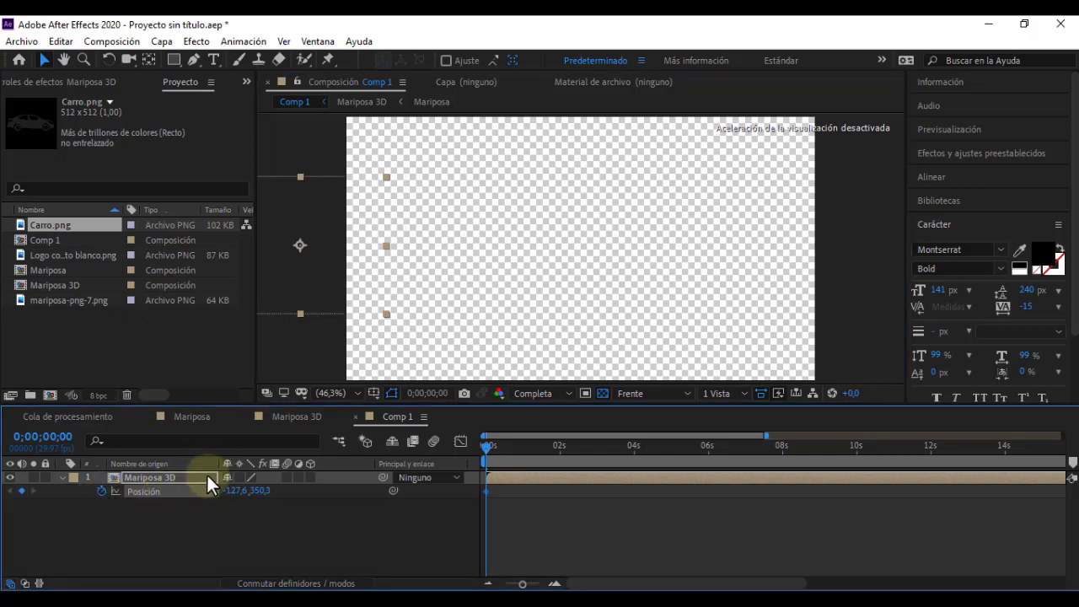
Set Mariposa 3D to auto-orient with Orientar en el trazado.
right_click(150, 478)
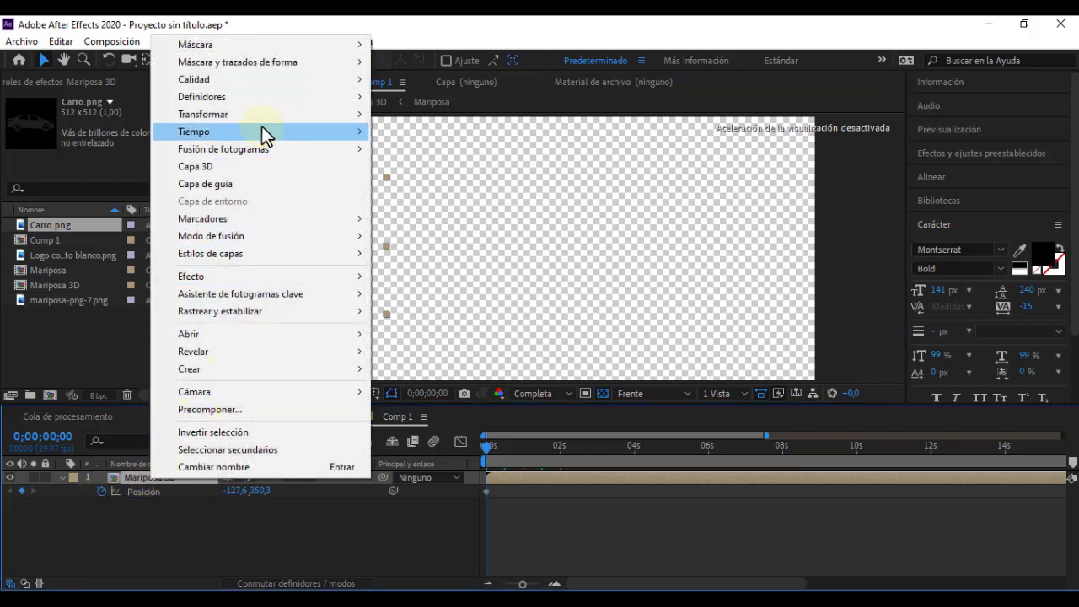
mouse_move(258, 115)
left_click(448, 380)
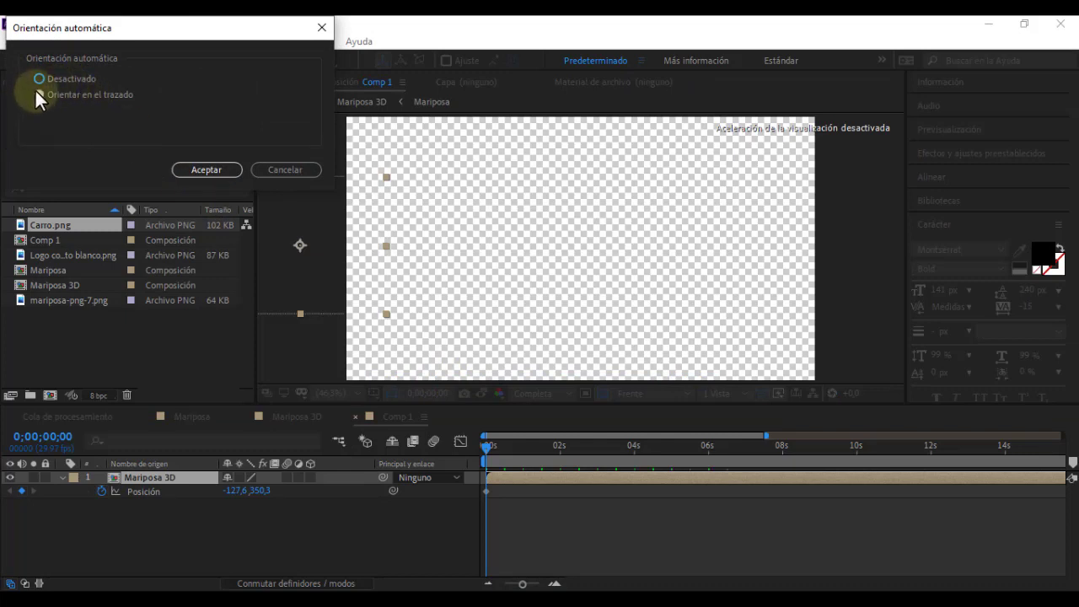
left_click(193, 170)
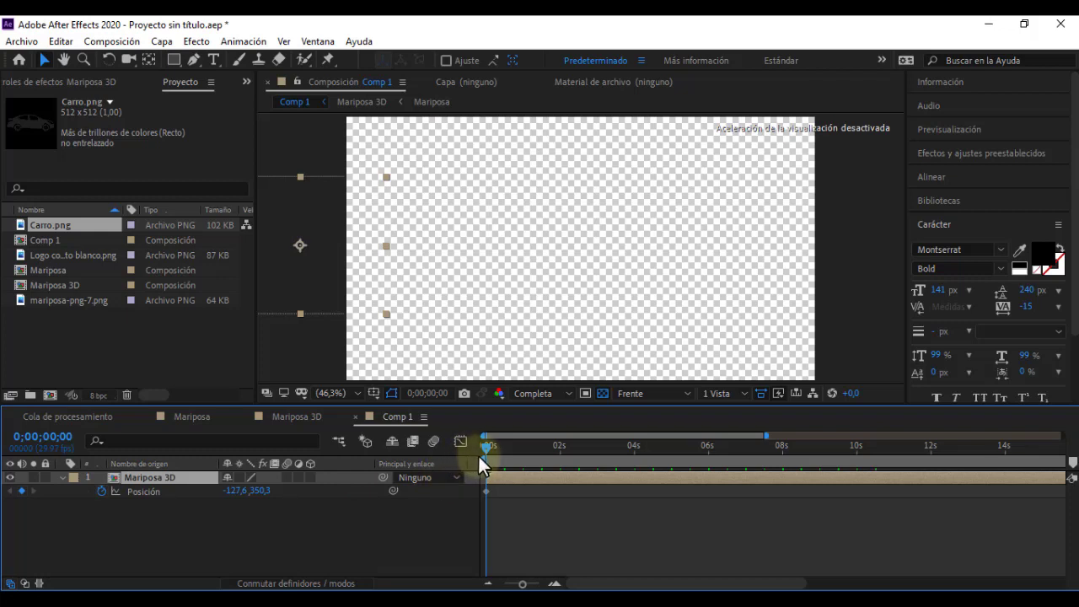
left_click_drag(487, 447, 606, 450)
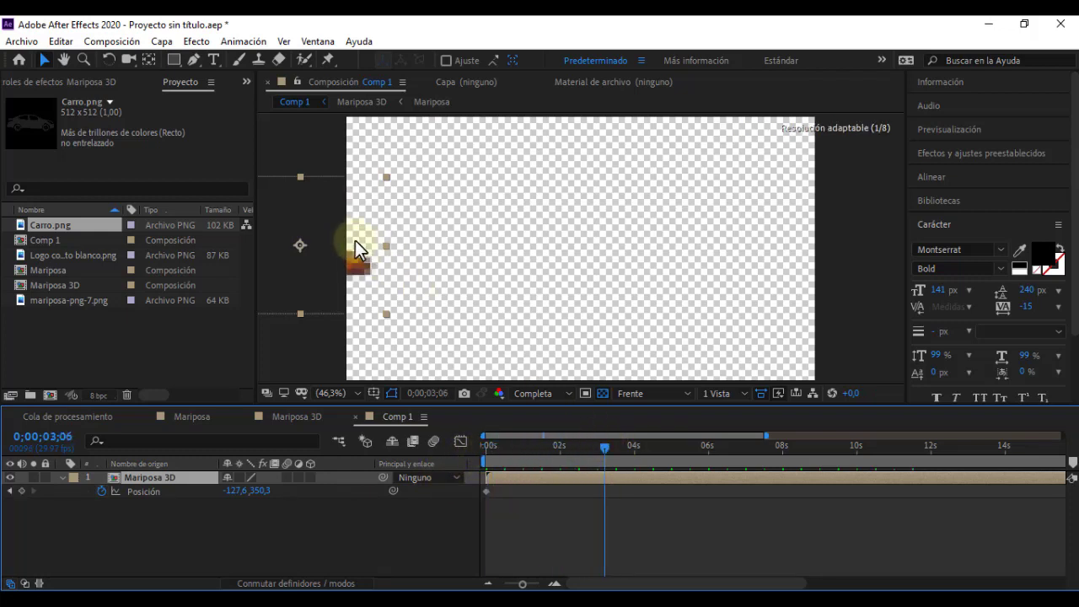
Keyframe the butterfly lower right at 3;06, up-right at 3;14, and left-up at 5;03.
left_click(455, 264)
mouse_move(456, 271)
left_mouse_down()
mouse_move(811, 344)
mouse_move(791, 319)
left_mouse_up()
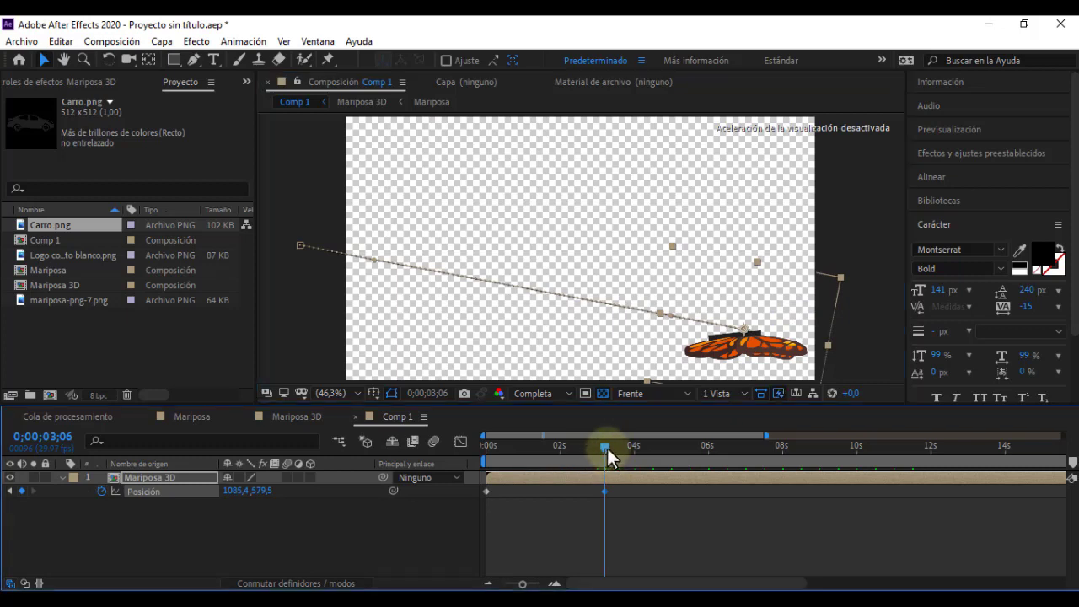
left_click_drag(605, 447, 614, 448)
left_click_drag(786, 323, 795, 282)
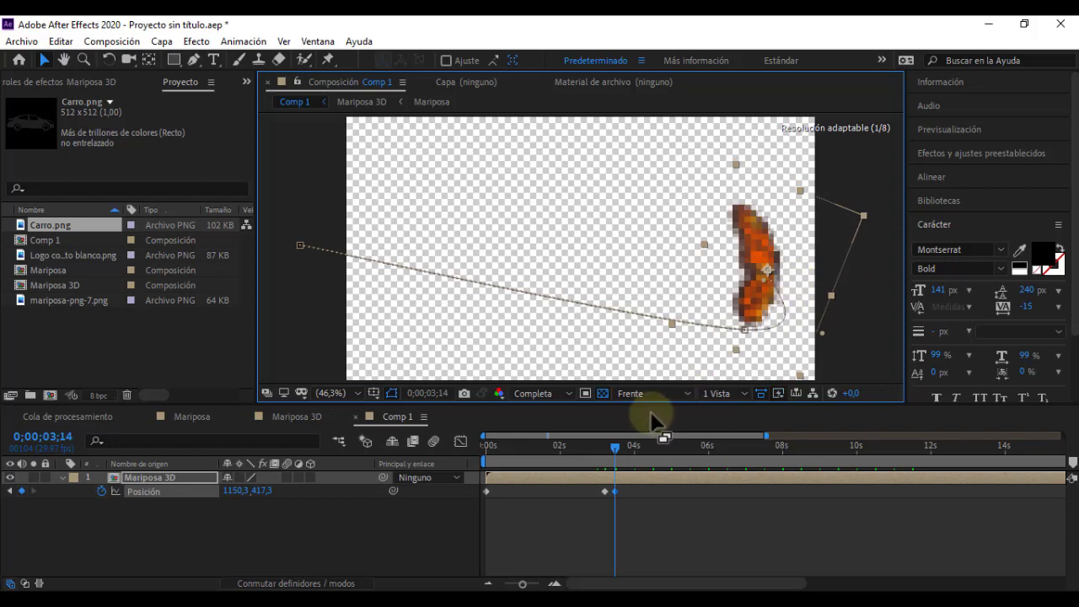
left_click_drag(616, 445, 676, 453)
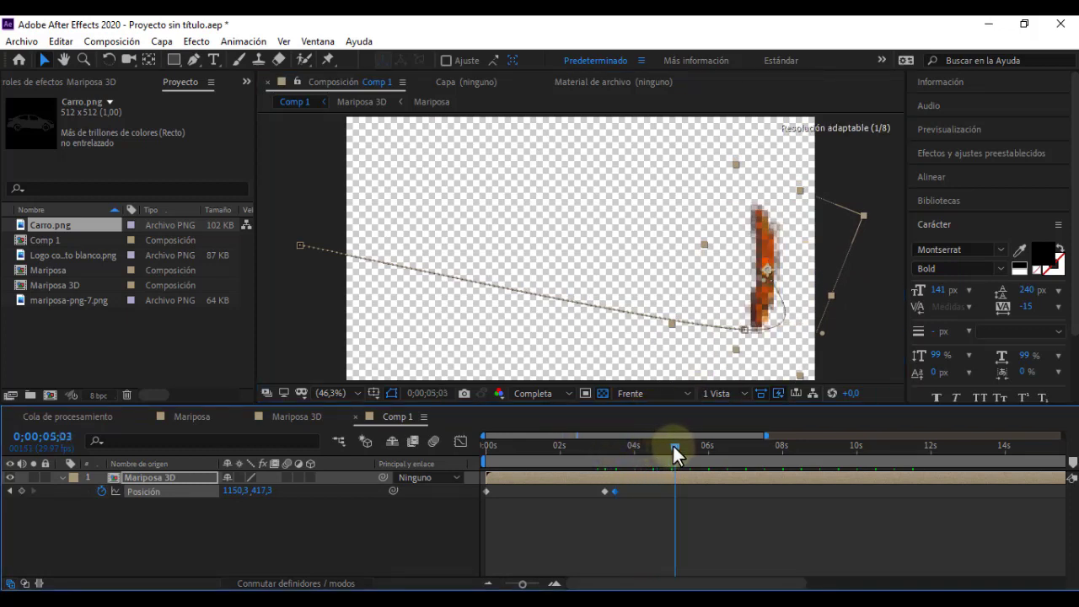
left_click_drag(824, 252, 696, 224)
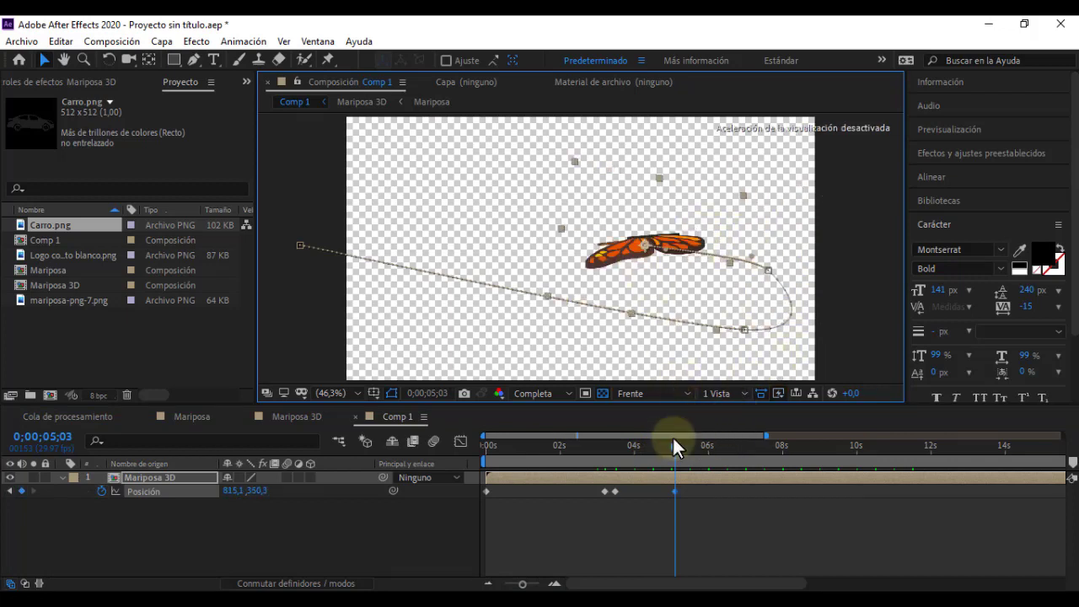
Scrub through the butterfly's path, then return to 0 and select the last Position keyframe.
mouse_move(675, 448)
left_mouse_down()
mouse_move(609, 448)
mouse_move(704, 445)
left_mouse_up()
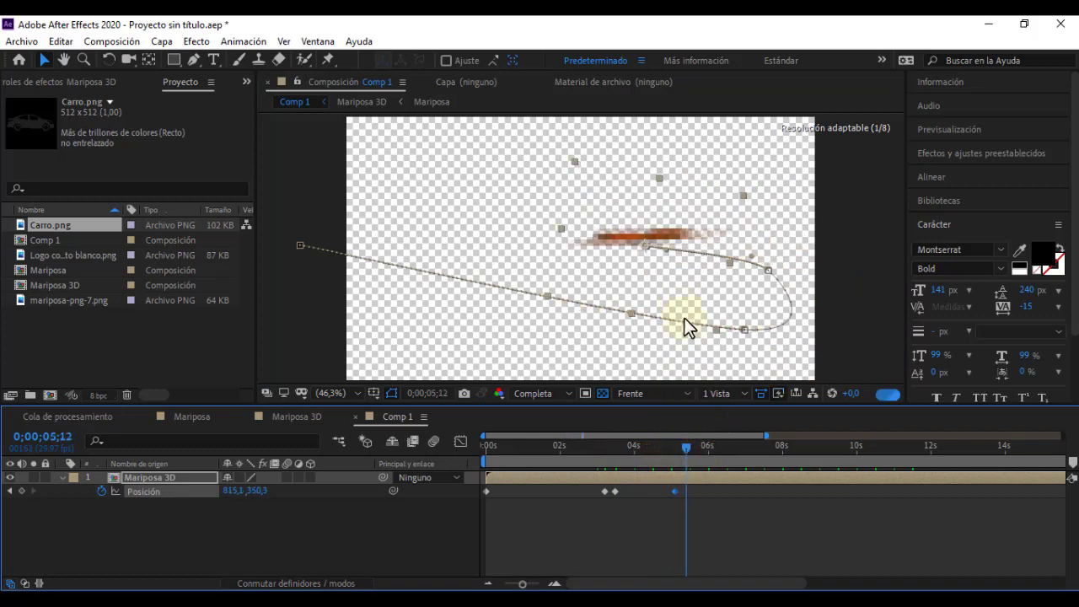
mouse_move(687, 448)
left_mouse_down()
mouse_move(697, 447)
mouse_move(681, 446)
left_mouse_up()
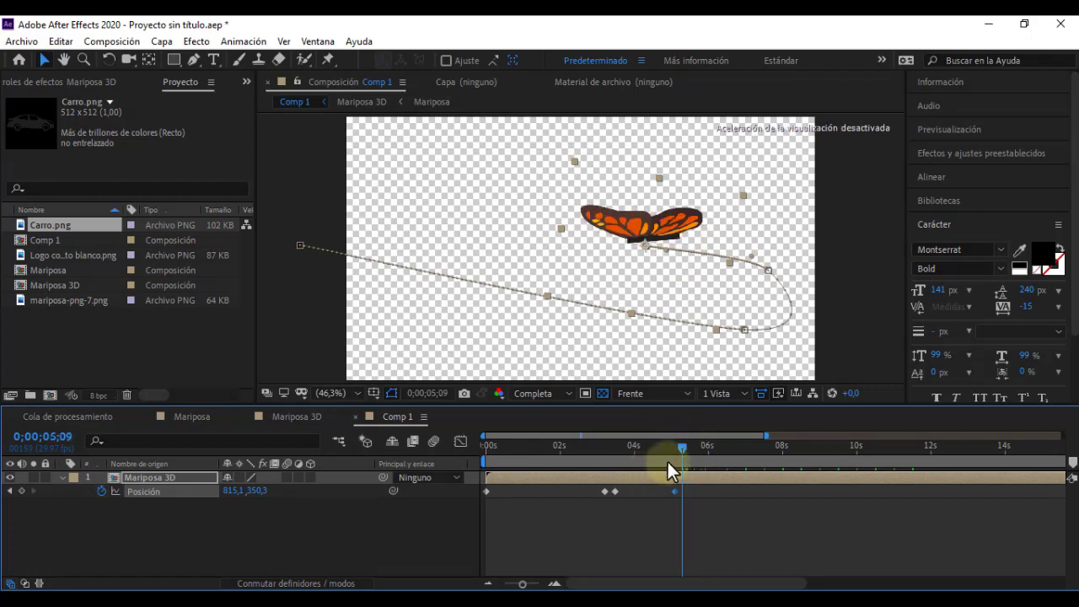
left_click_drag(680, 446, 680, 445)
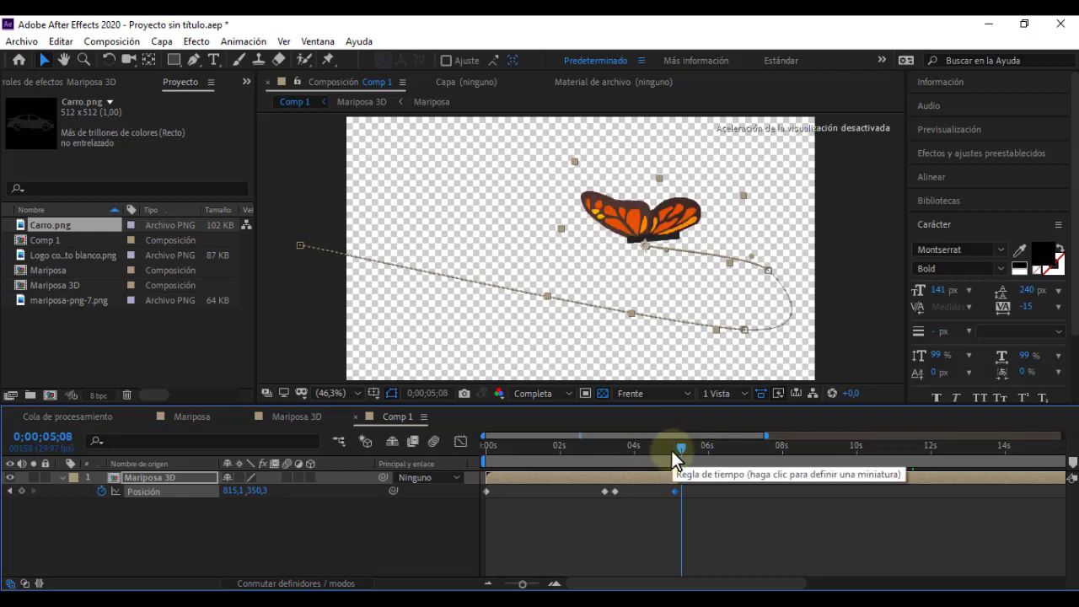
left_click(482, 447)
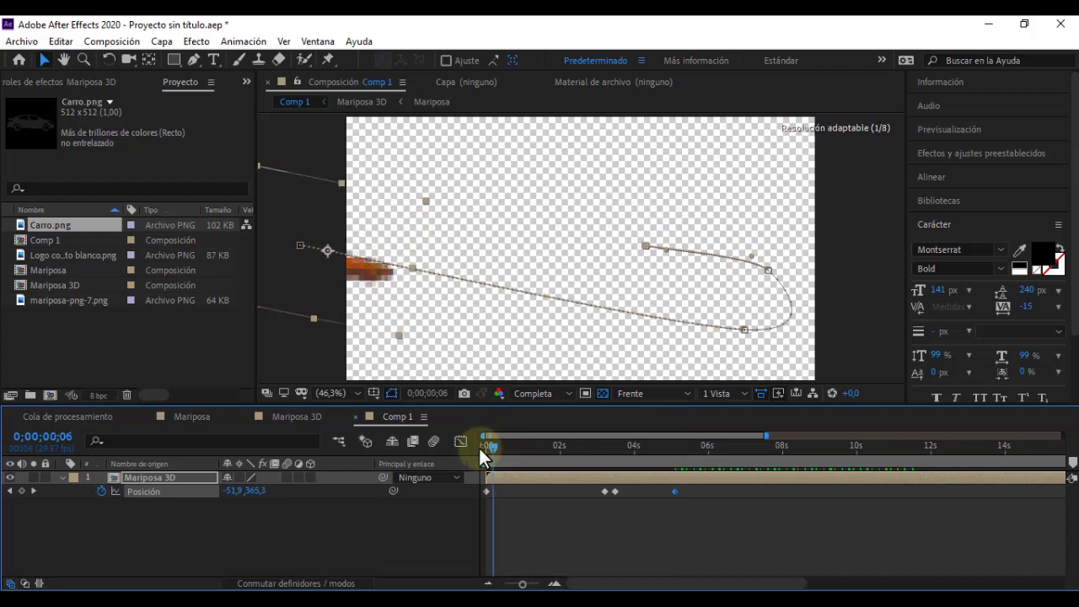
left_click(690, 487)
left_click(672, 491)
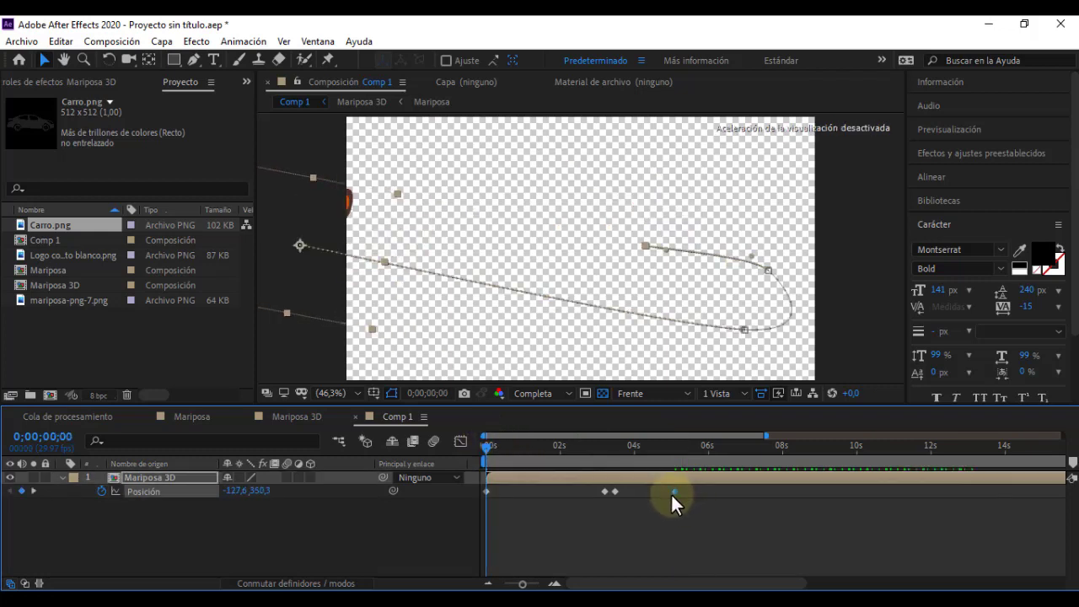
Apply Desacelerac./Acelerac. suave (easy ease) to the last and two middle Position keyframes.
mouse_move(671, 495)
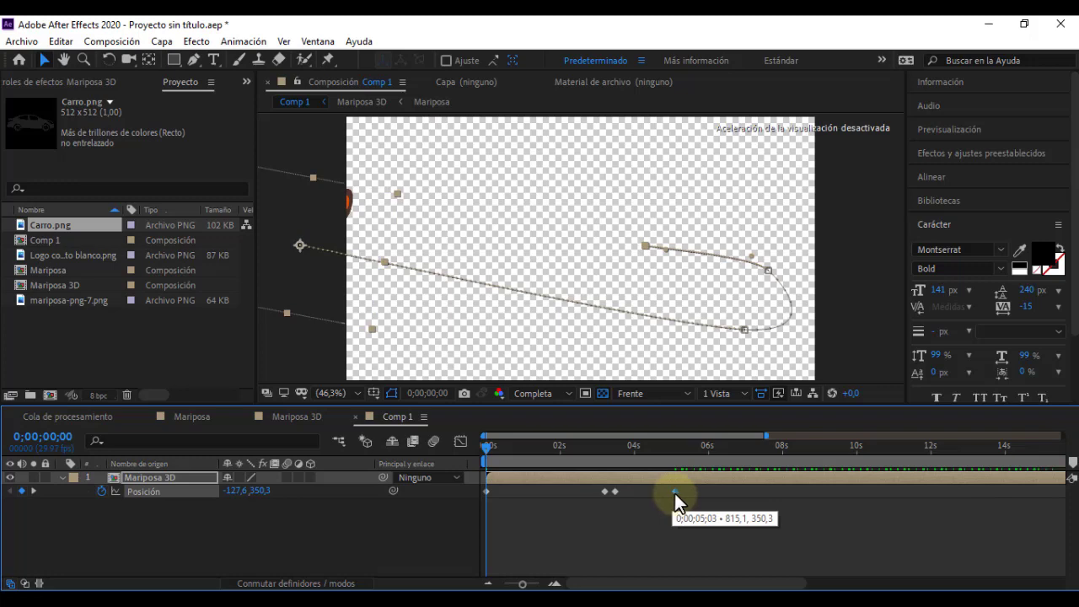
right_click(674, 493)
mouse_move(767, 483)
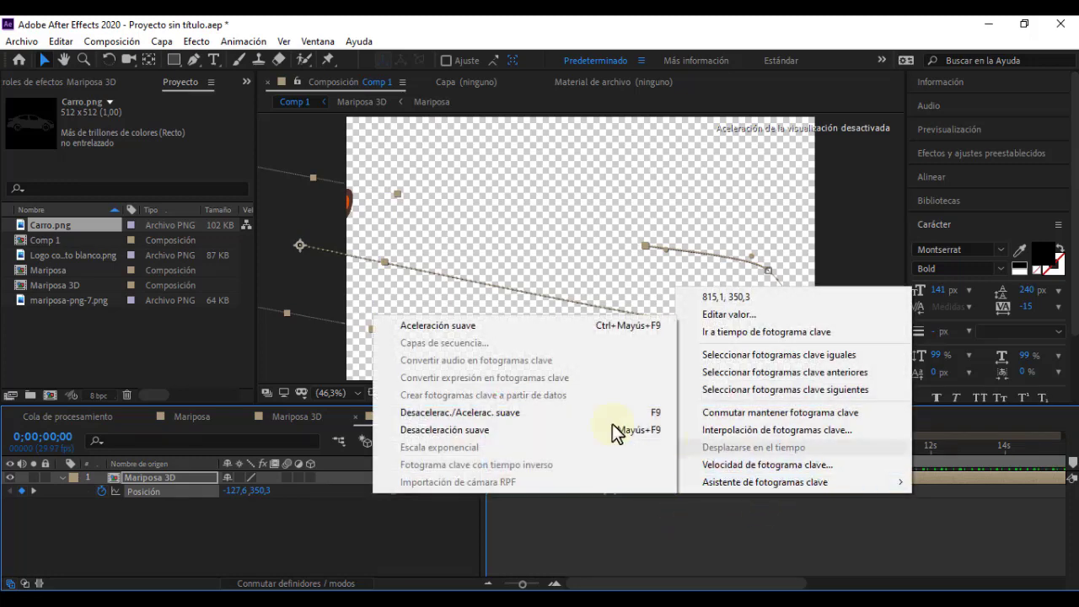
left_click(539, 412)
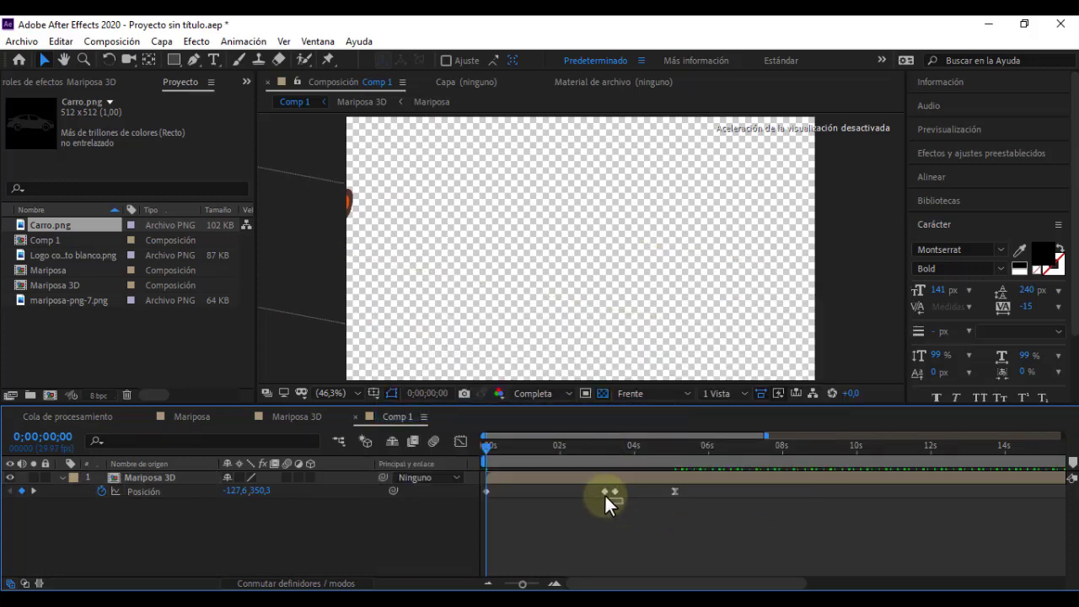
left_click(600, 489)
right_click(600, 489)
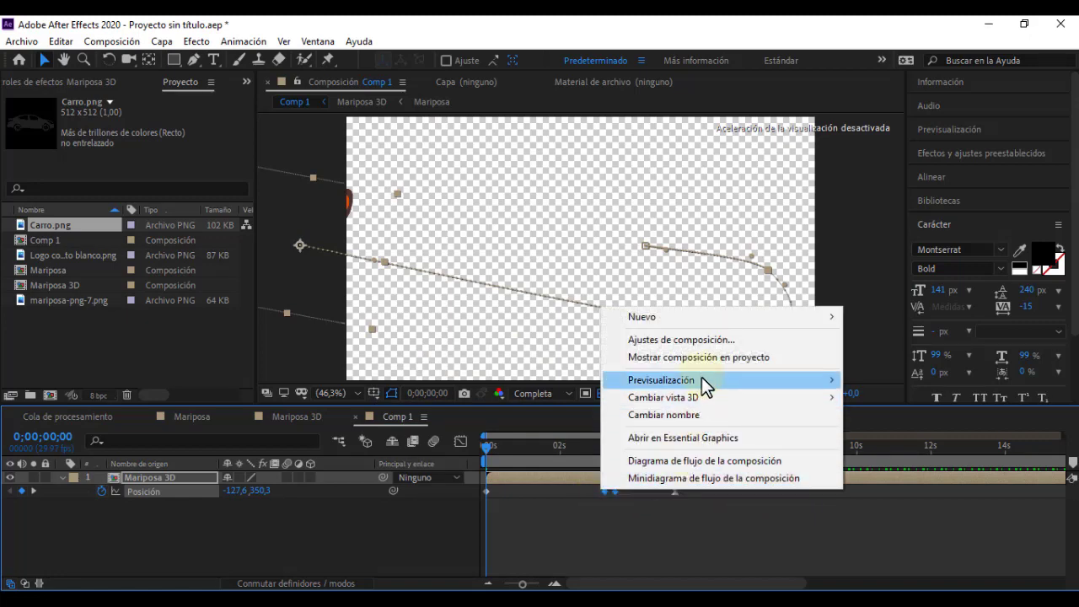
right_click(602, 491)
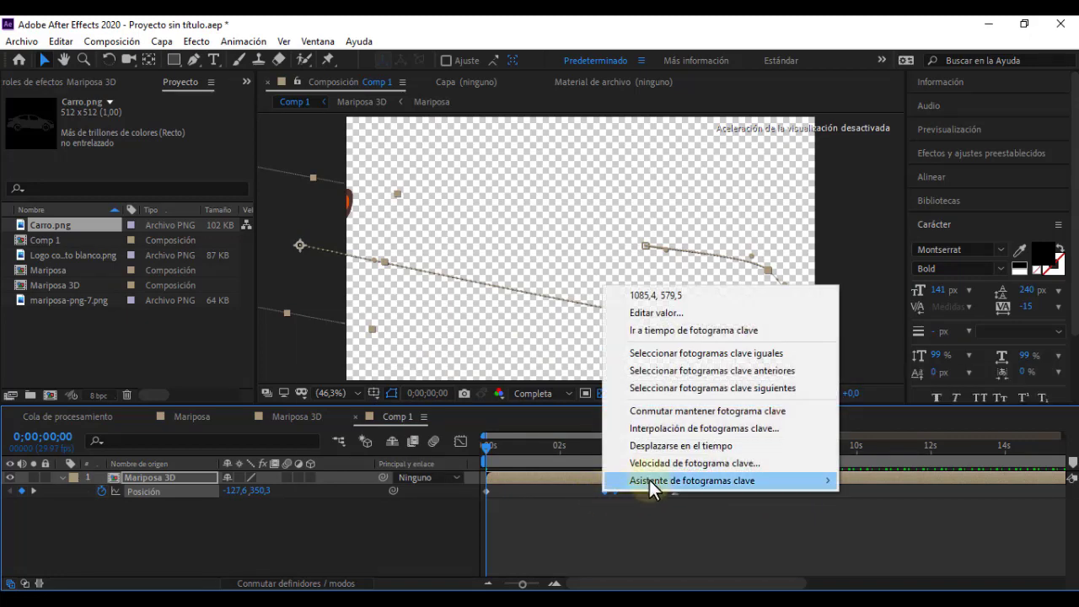
mouse_move(649, 480)
left_click(394, 410)
Preview the eased butterfly animation from the start.
left_click_drag(593, 447, 679, 457)
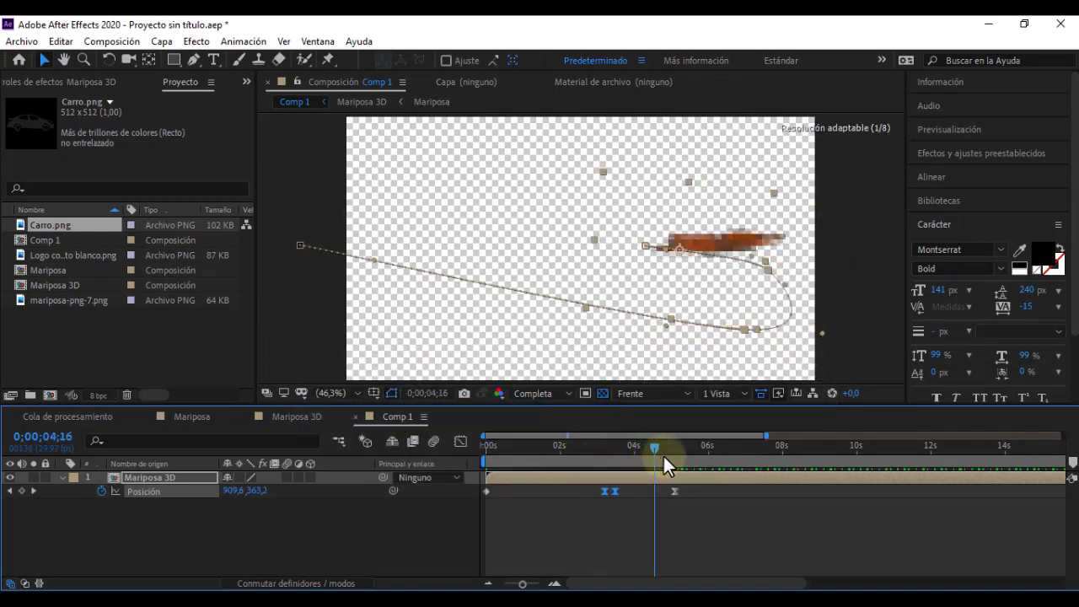
key("space")
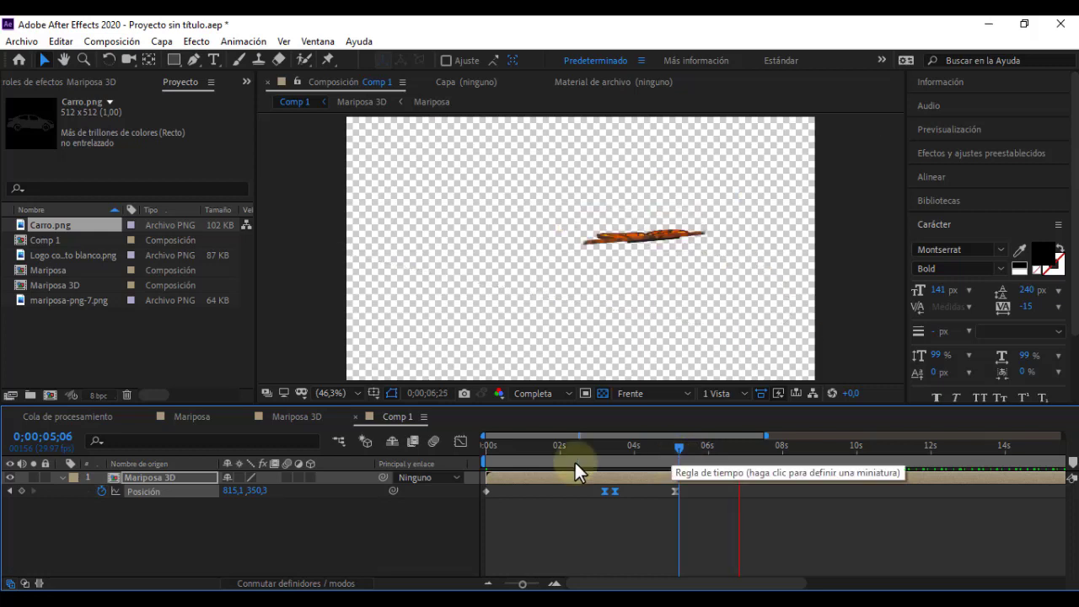
left_click_drag(501, 451, 468, 446)
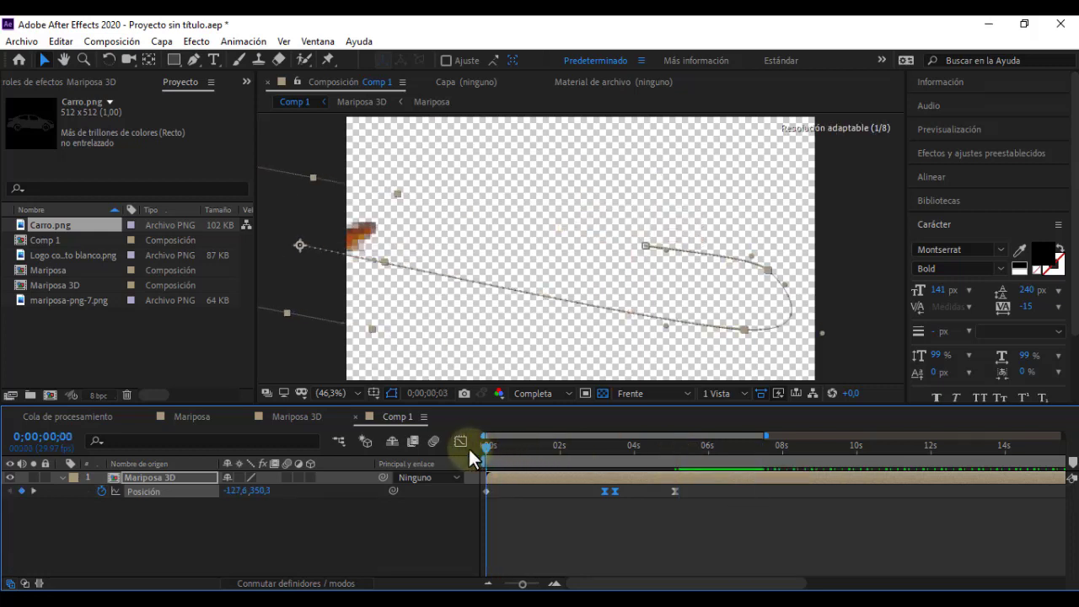
key("space")
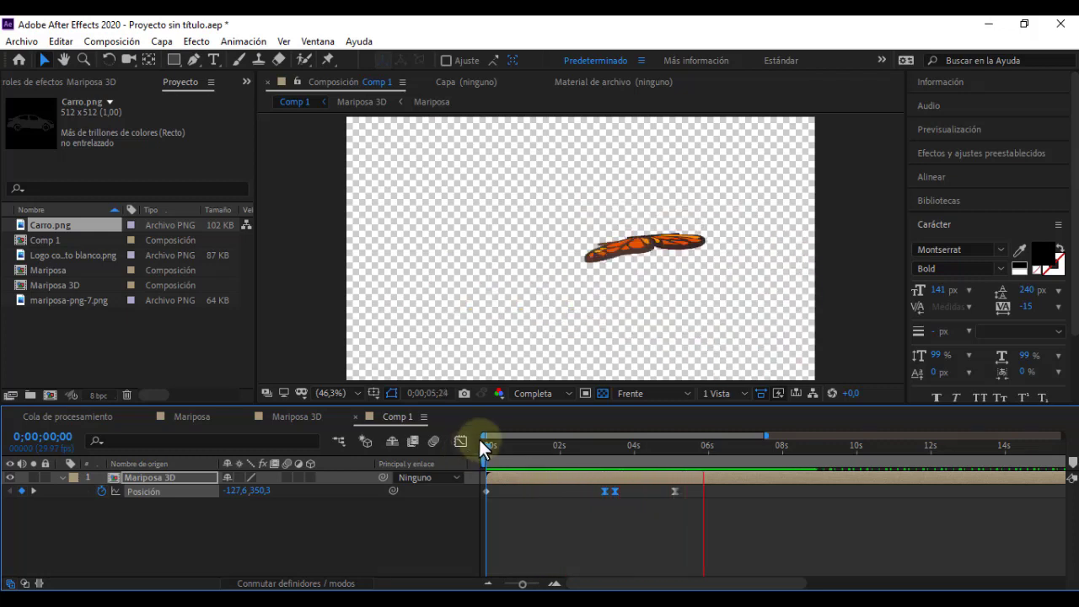
key("space")
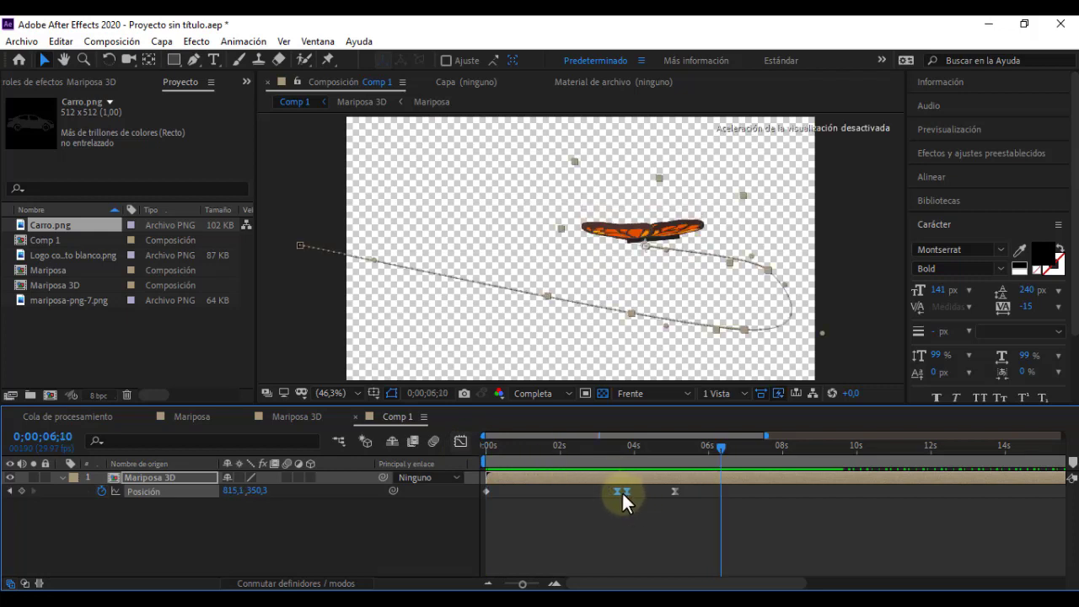
Shift the third keyframe later and the last near 6 seconds, then preview again.
left_click_drag(622, 492, 637, 491)
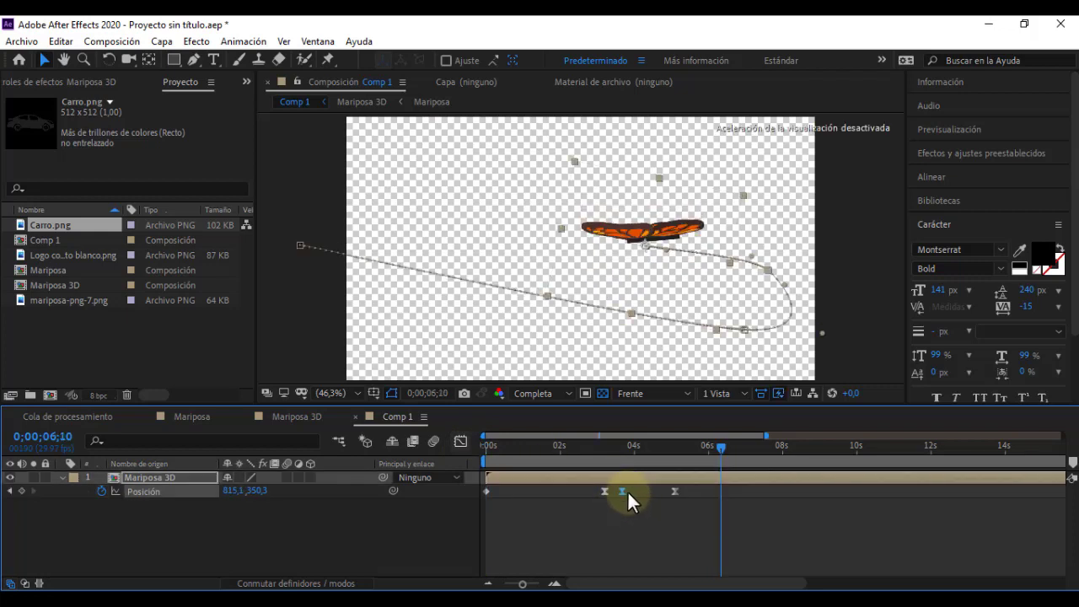
left_click(675, 492)
left_click_drag(697, 493, 704, 493)
key("Home")
key("space")
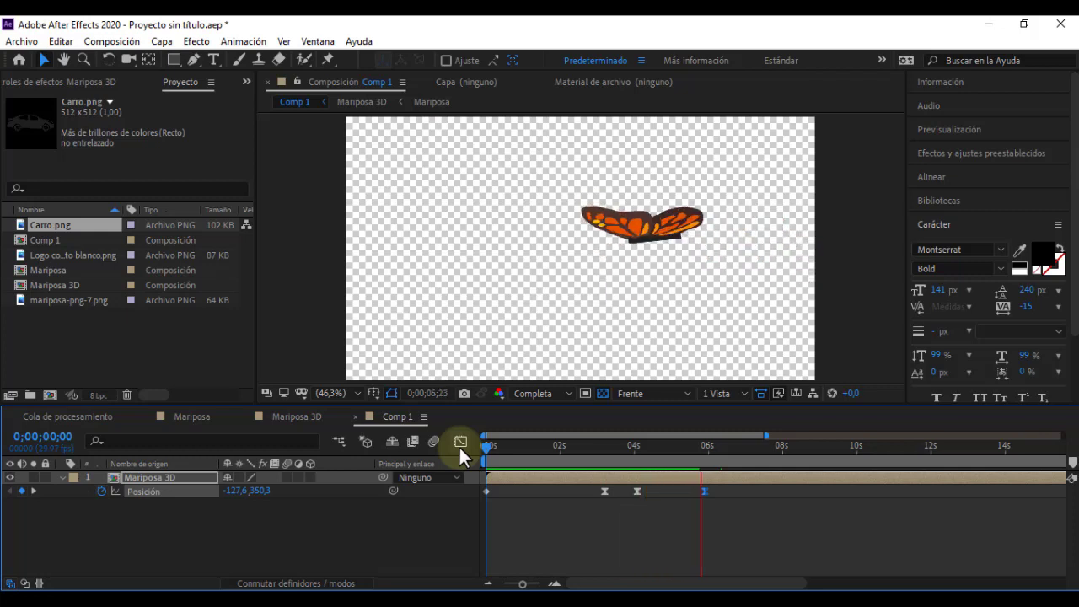
key("space")
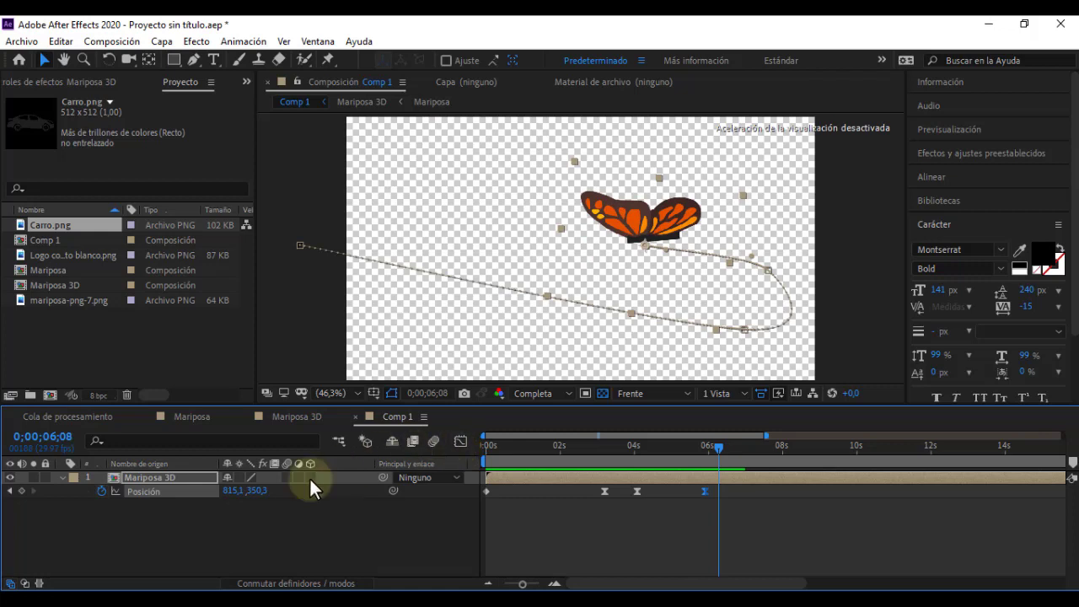
left_click(283, 528)
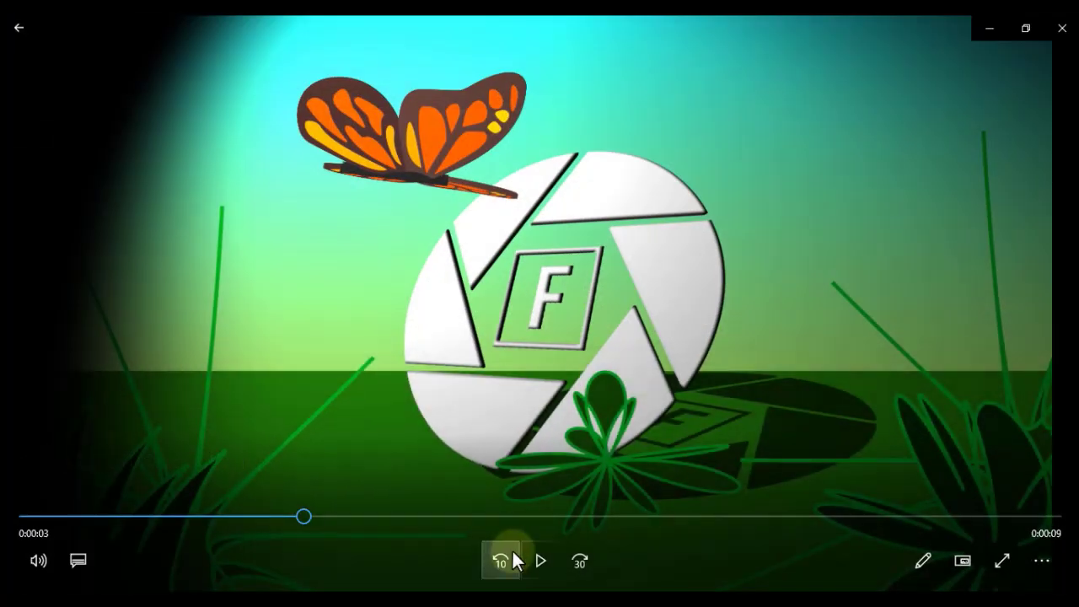
Play and pause the reference demo video in Movies & TV, then minimize the player.
left_click(532, 557)
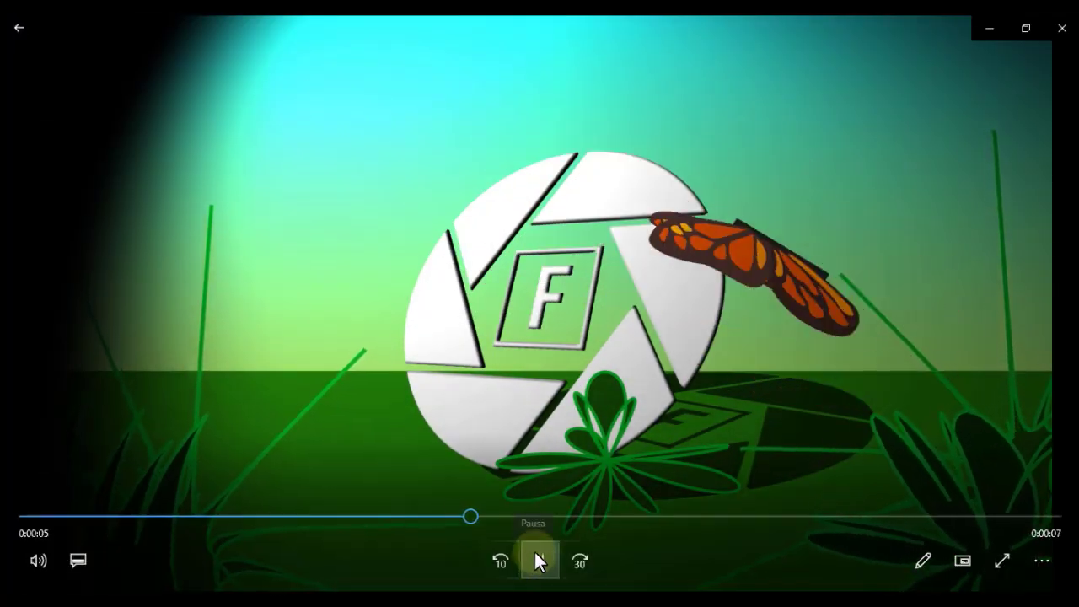
left_click(536, 553)
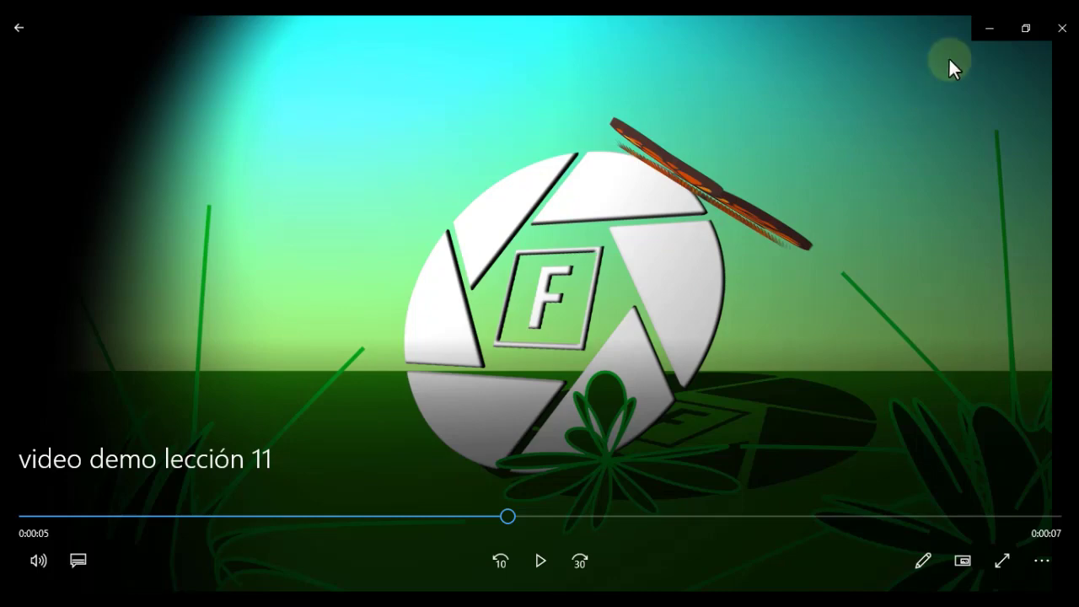
left_click(990, 27)
Create a new composition named Fondo with width 1280 and height 720 from the Project panel.
right_click(119, 352)
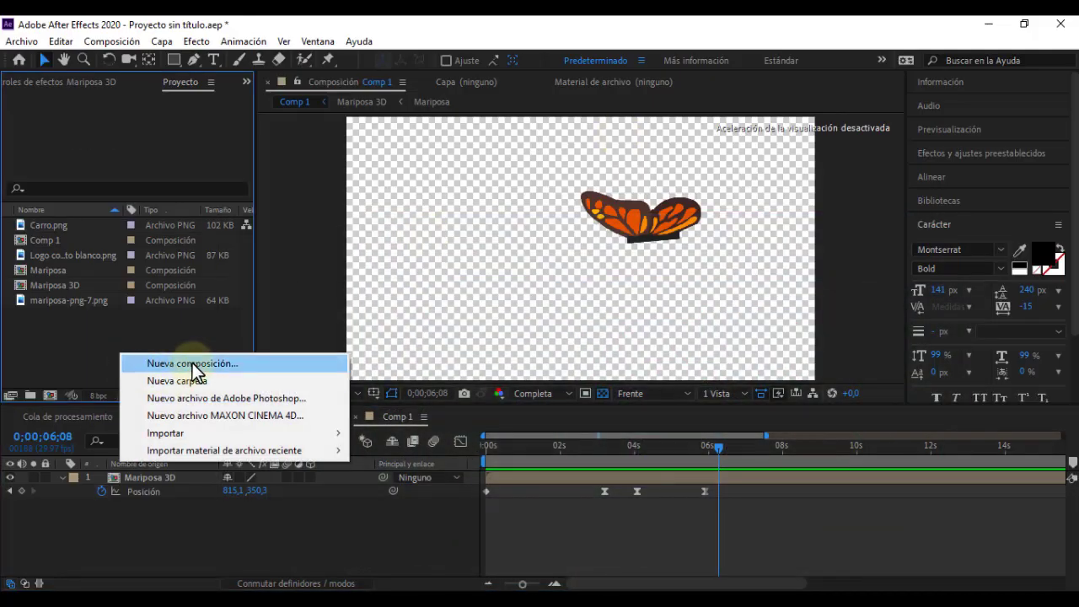
left_click(192, 362)
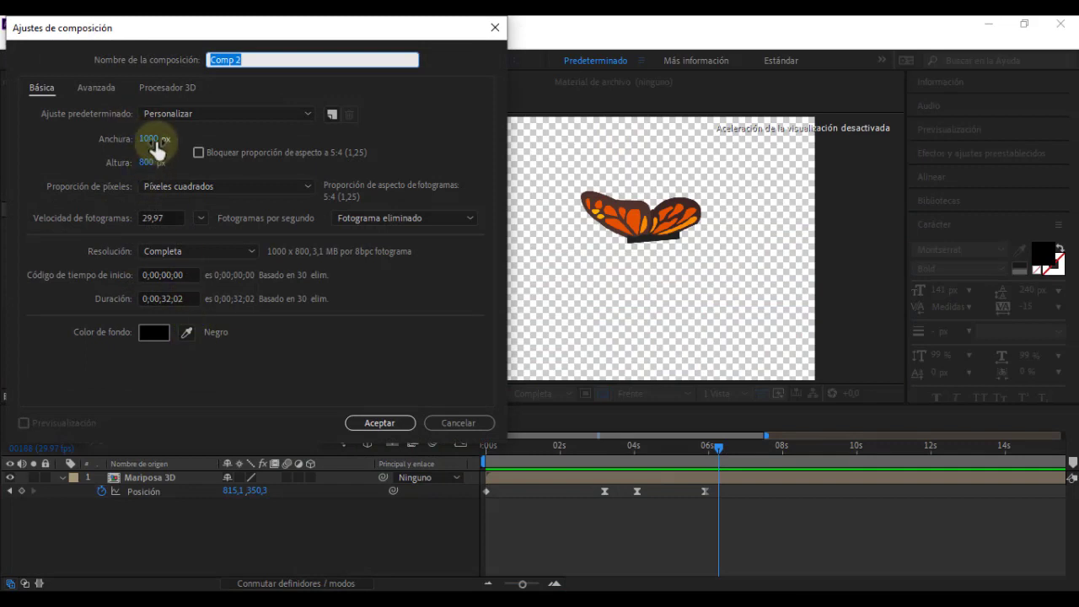
left_click(156, 140)
type("1280")
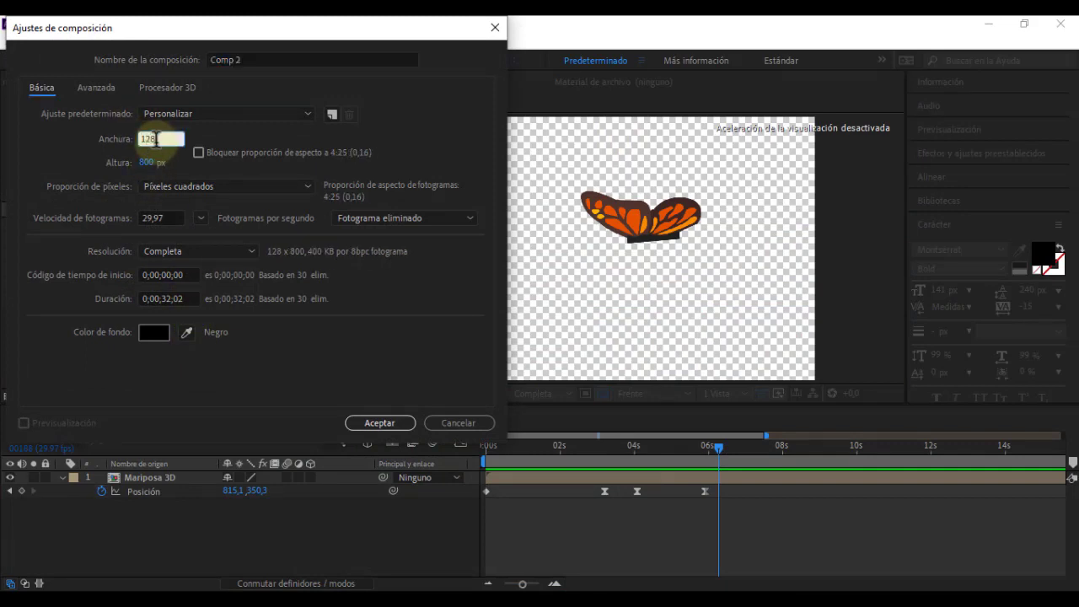
left_click(147, 163)
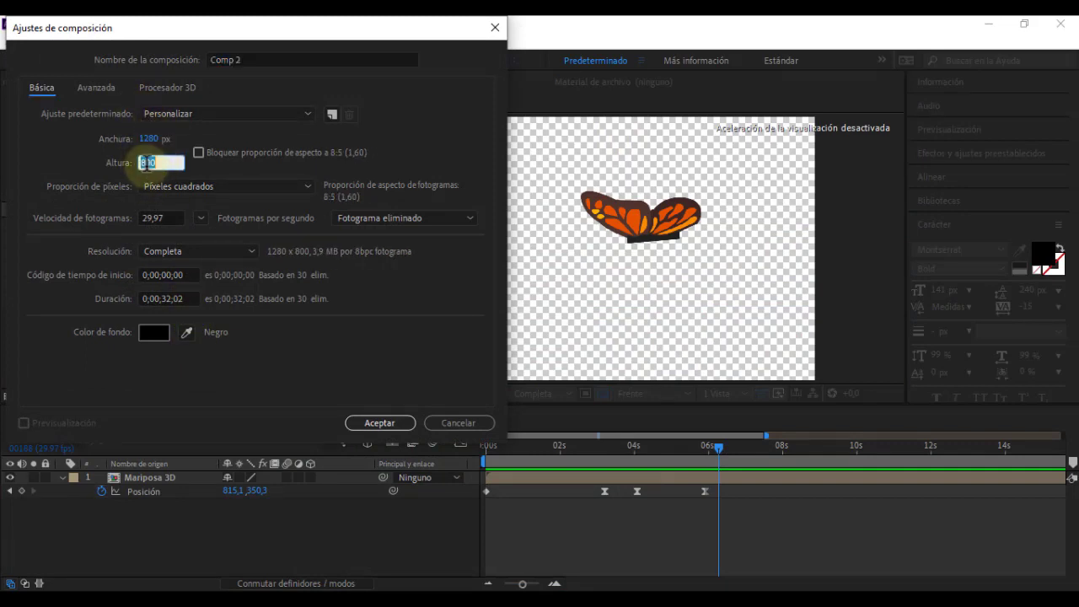
type("720")
left_click(251, 59)
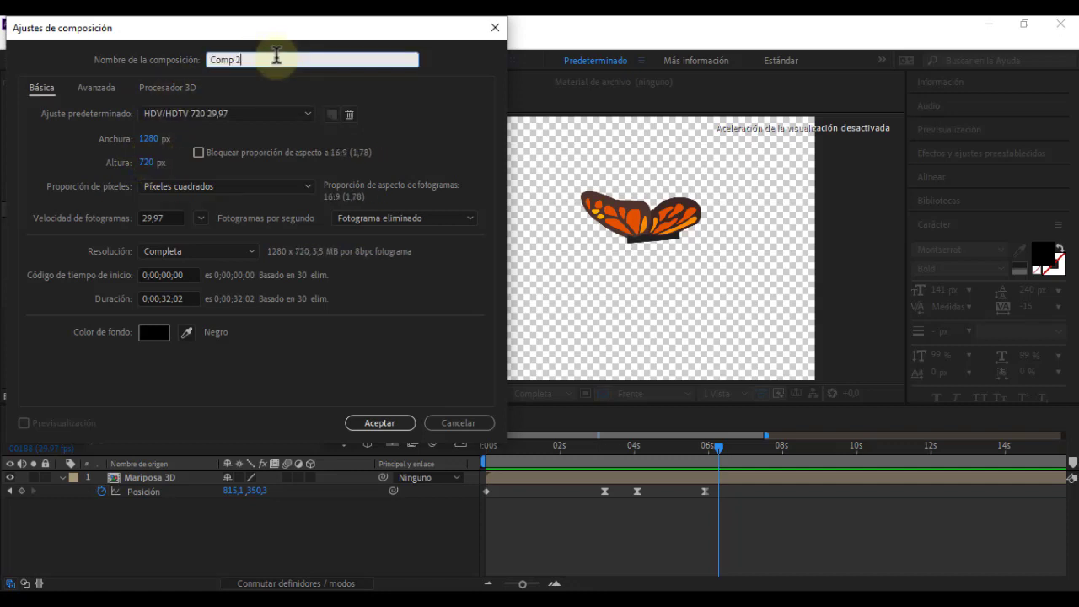
left_click_drag(250, 59, 171, 65)
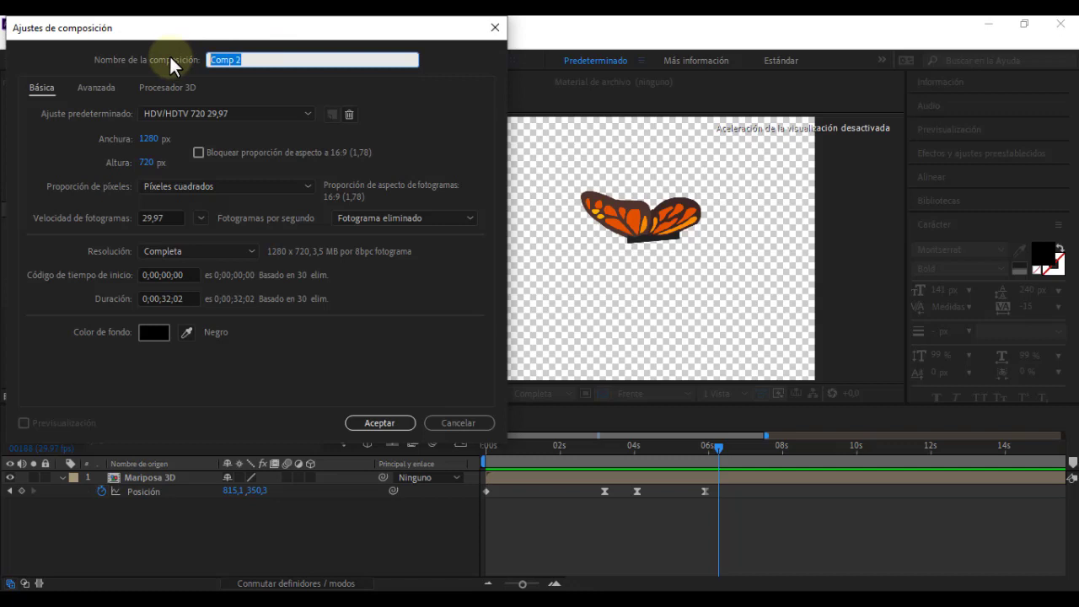
type("Fondo")
key("Return")
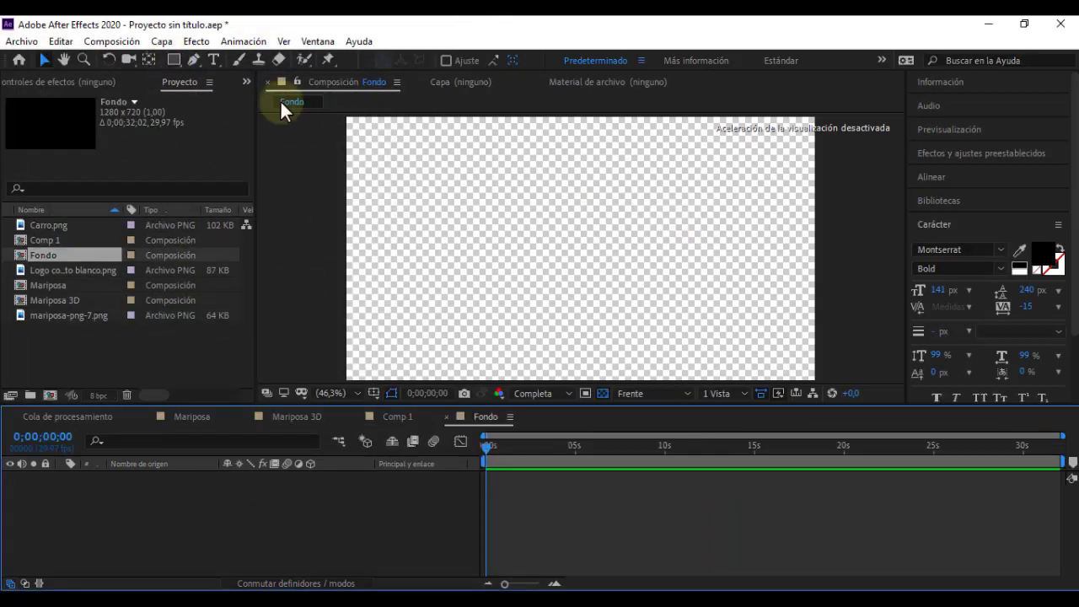
Add a dark green solid layer to Fondo and make it 3D.
right_click(155, 512)
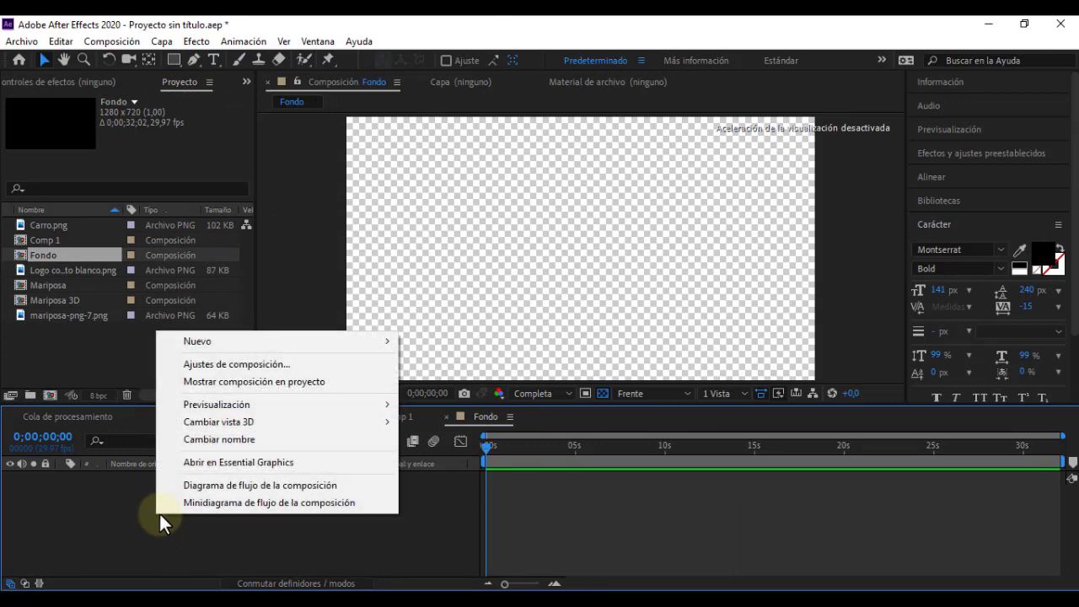
mouse_move(265, 342)
left_click(459, 374)
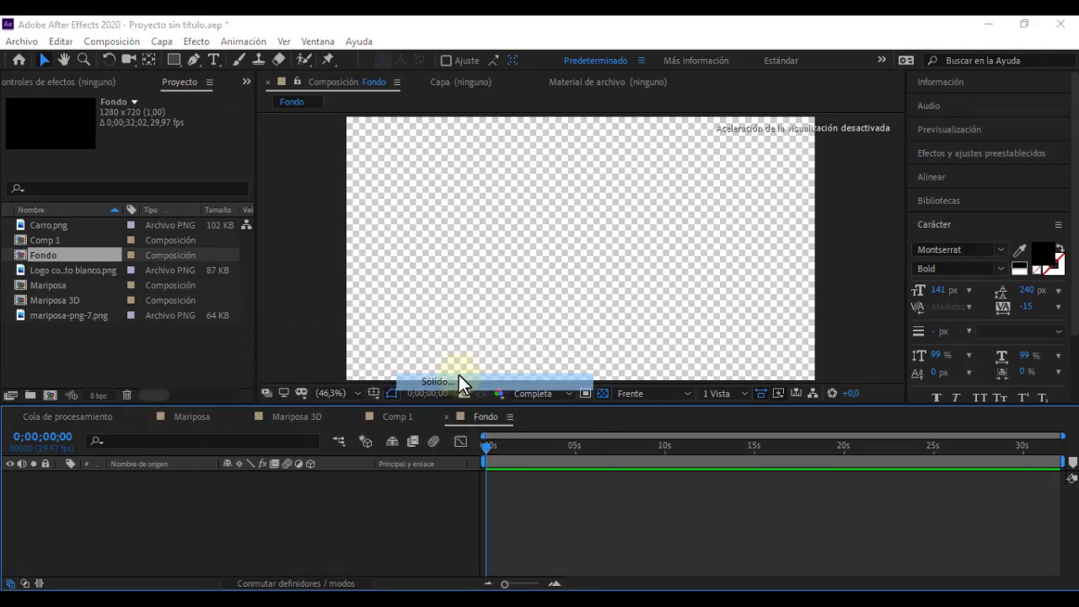
left_click(236, 296)
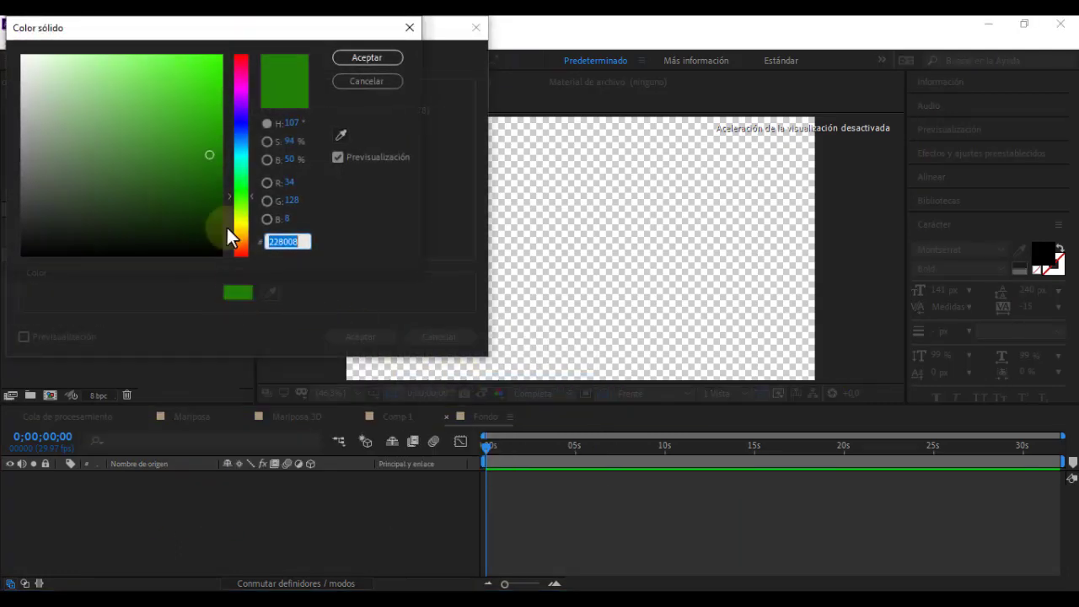
left_click(204, 152)
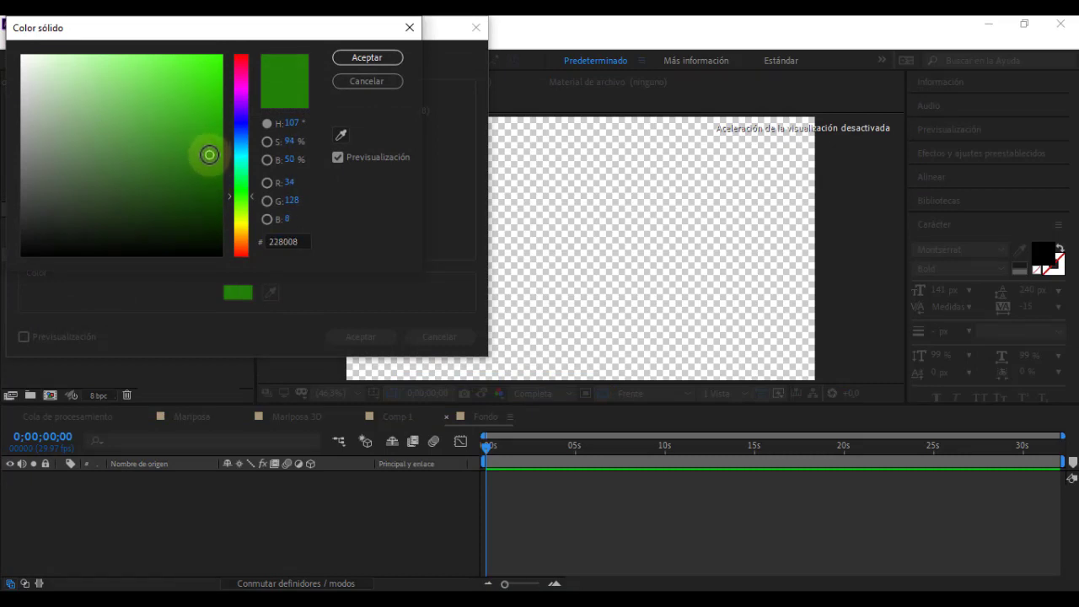
left_click(366, 59)
left_click(359, 337)
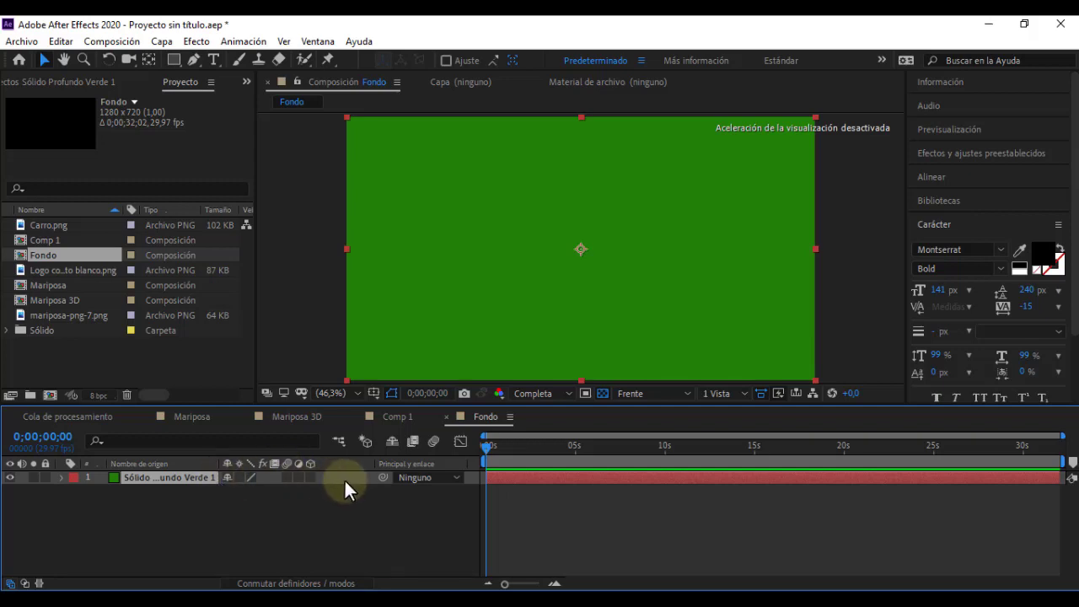
left_click(310, 476)
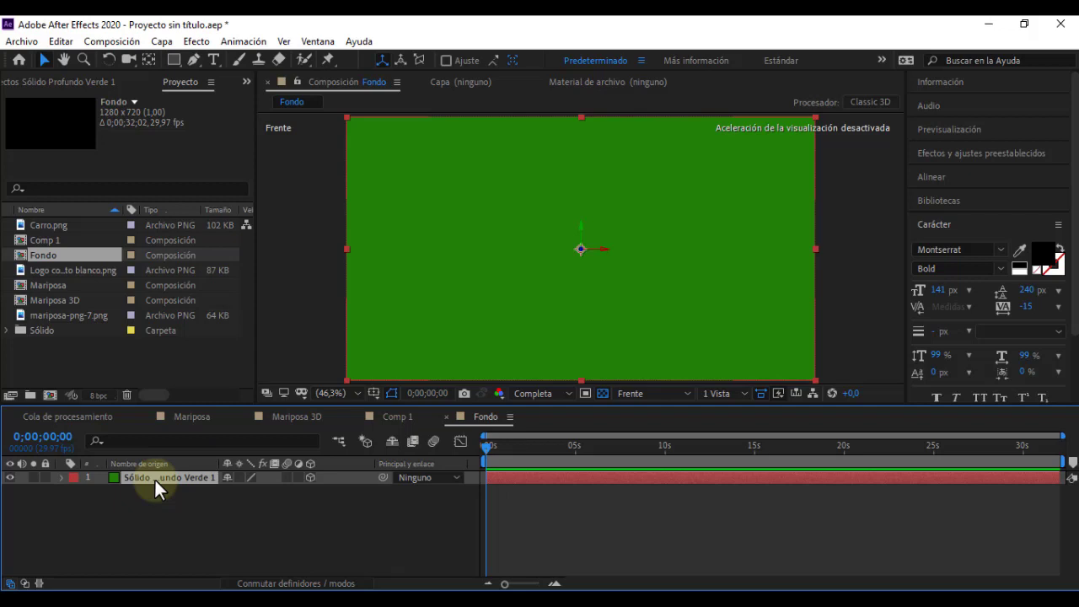
Tilt the solid to -94° X Rotation and lower it, checking in Custom View 1 and Front.
key("r")
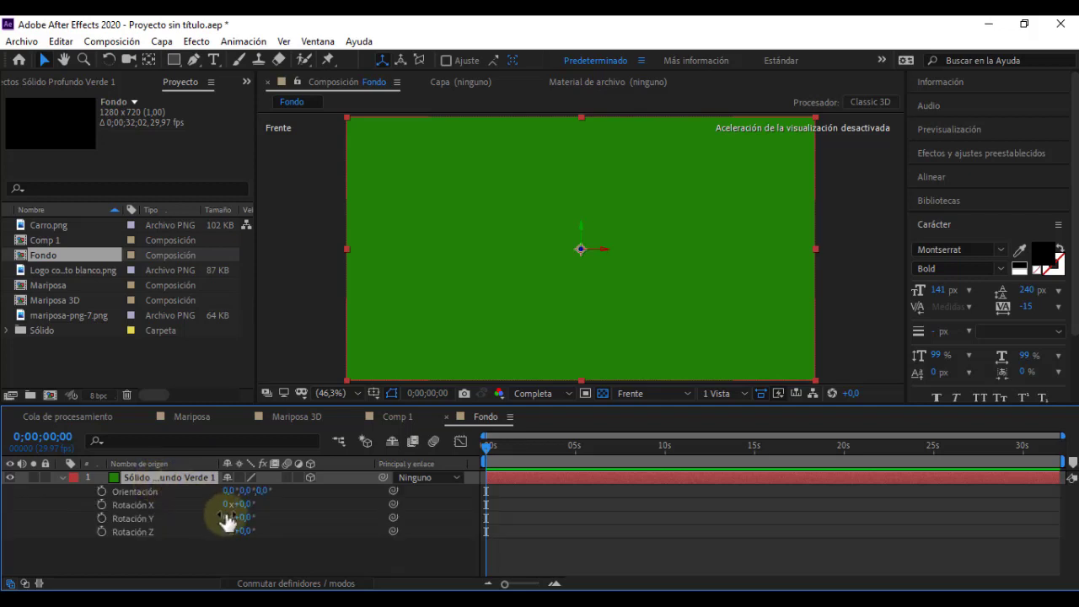
left_click_drag(243, 504, 258, 497)
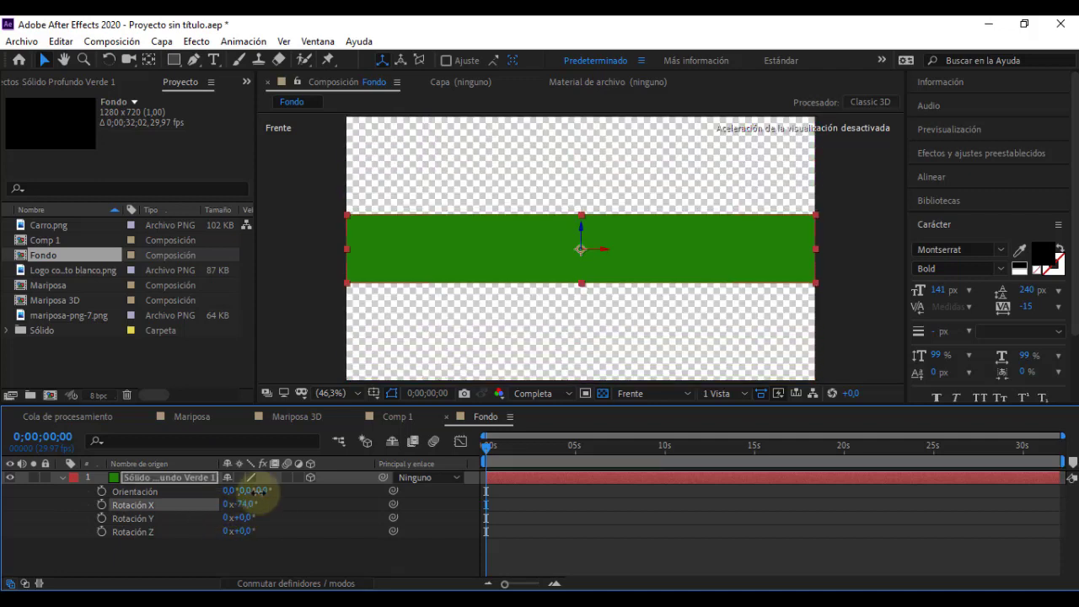
left_click_drag(590, 244, 580, 352)
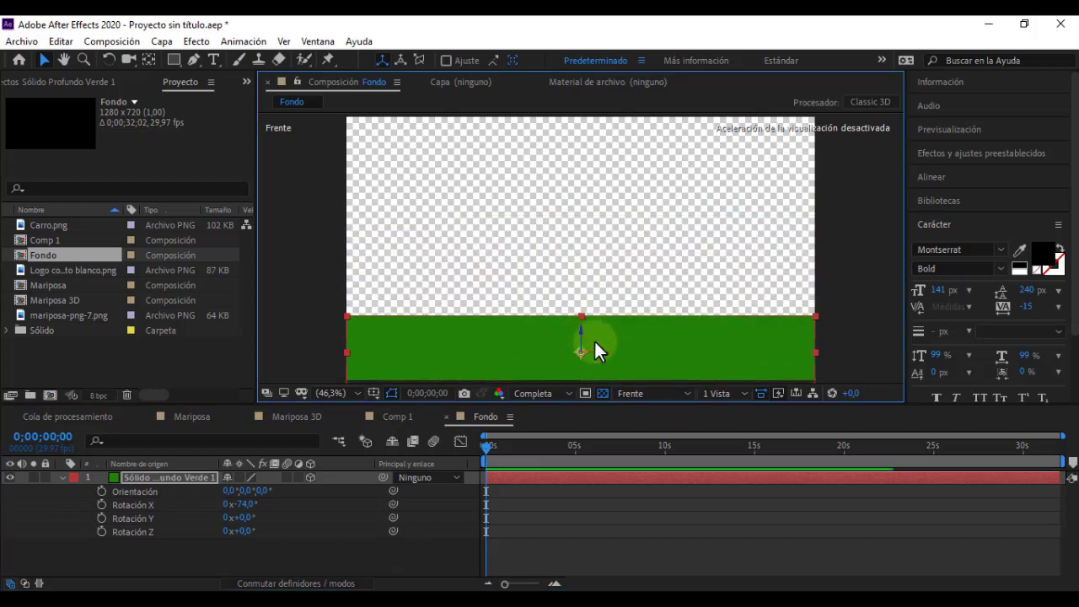
left_click(670, 394)
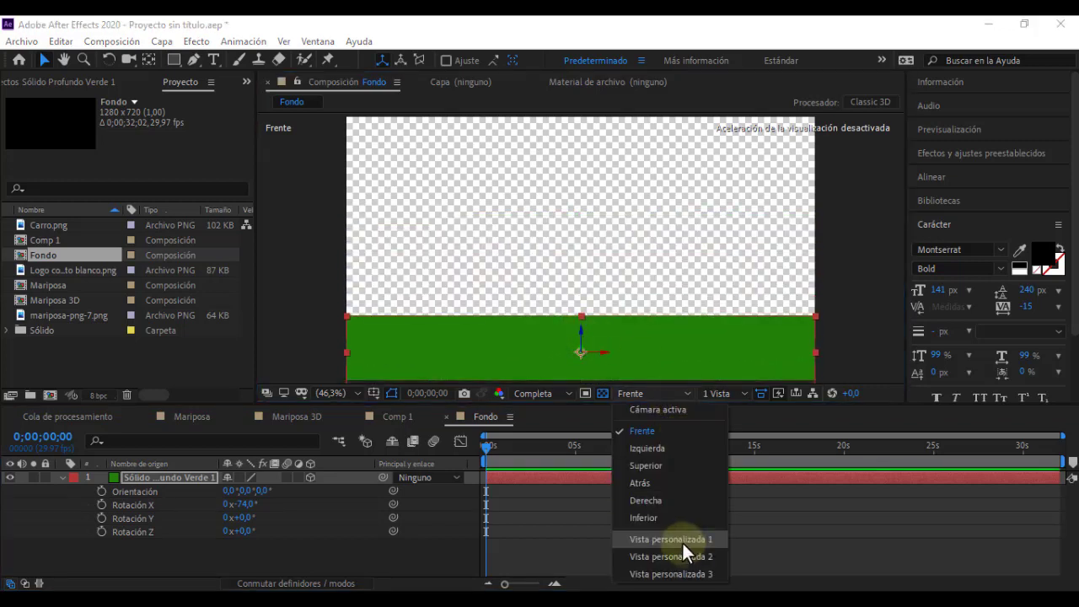
left_click(682, 541)
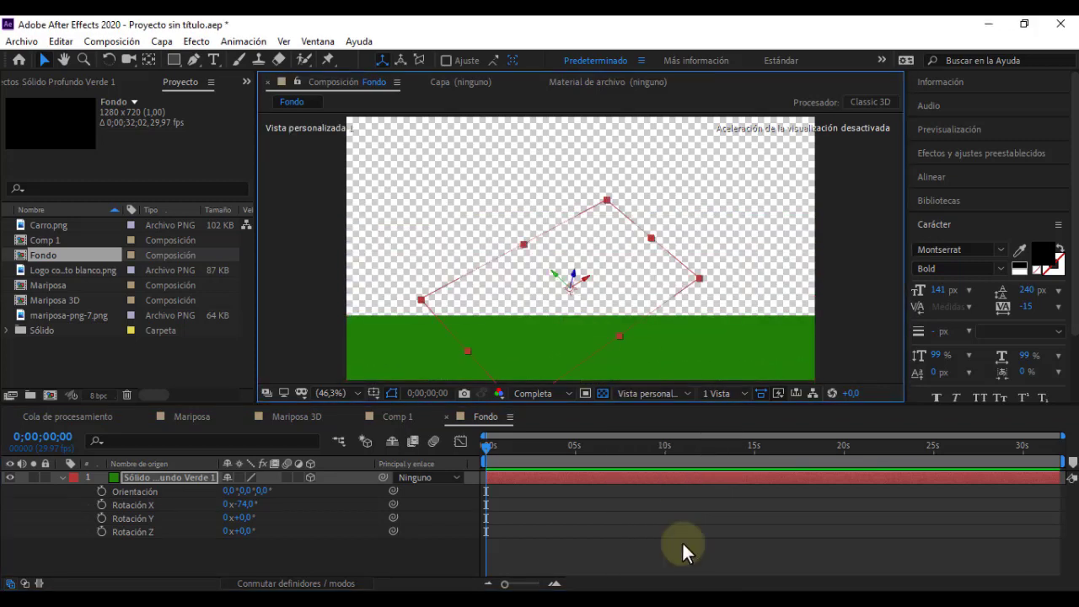
left_click(663, 393)
left_click(232, 555)
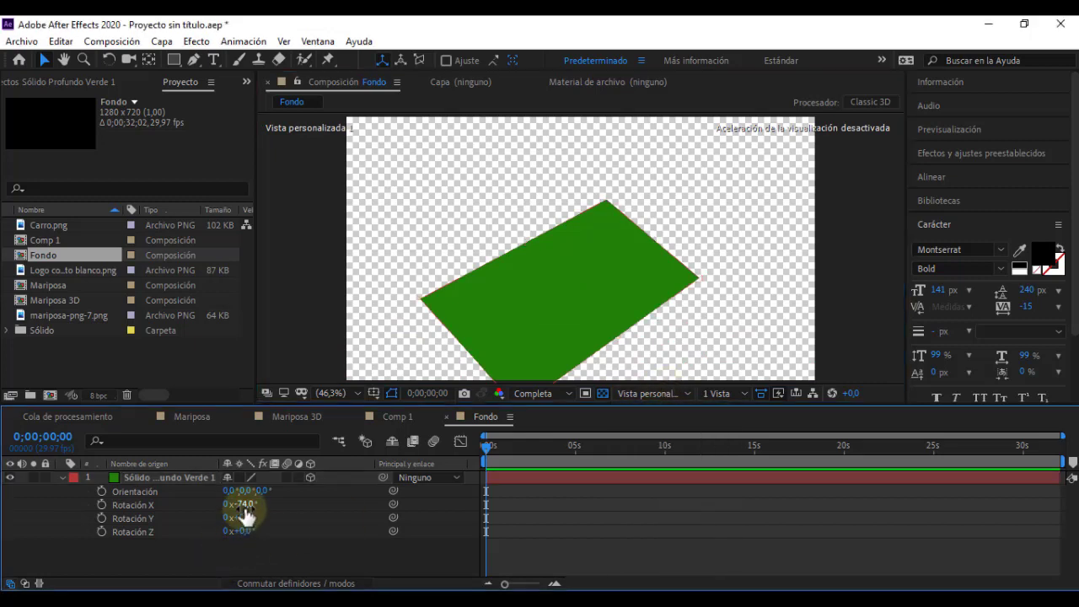
left_click_drag(246, 510, 234, 503)
left_click(665, 393)
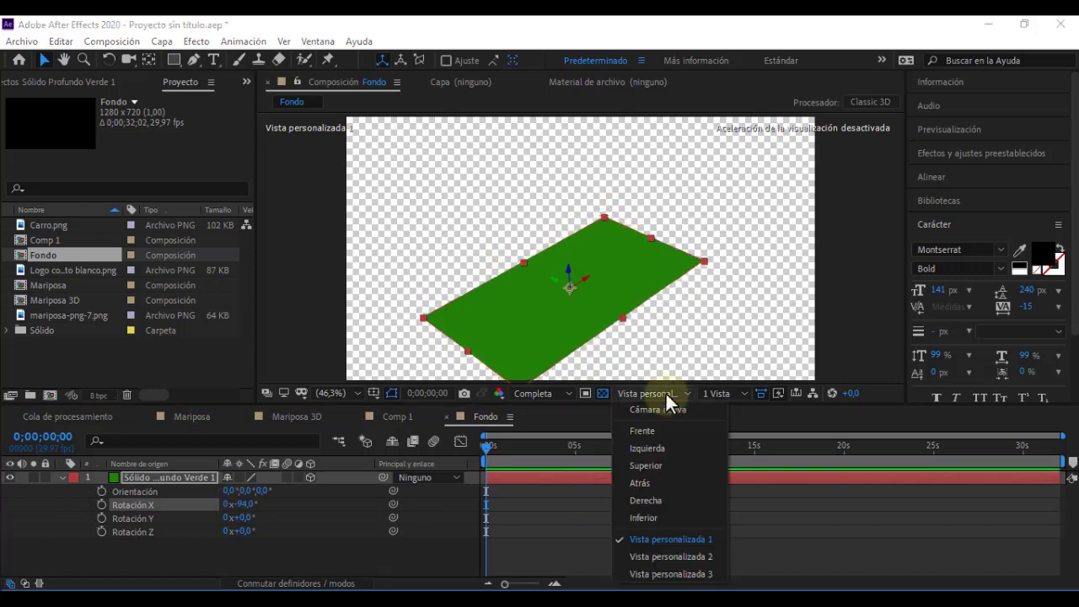
left_click(656, 433)
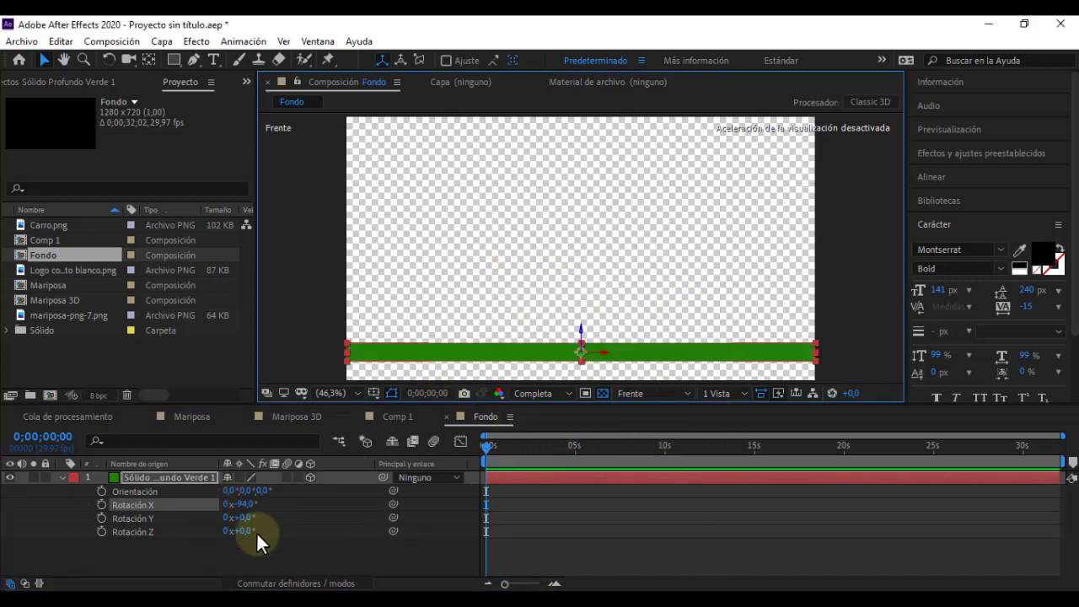
left_click(156, 478)
Scale the green ground solid up to 754% so it fills the lower frame.
key("s")
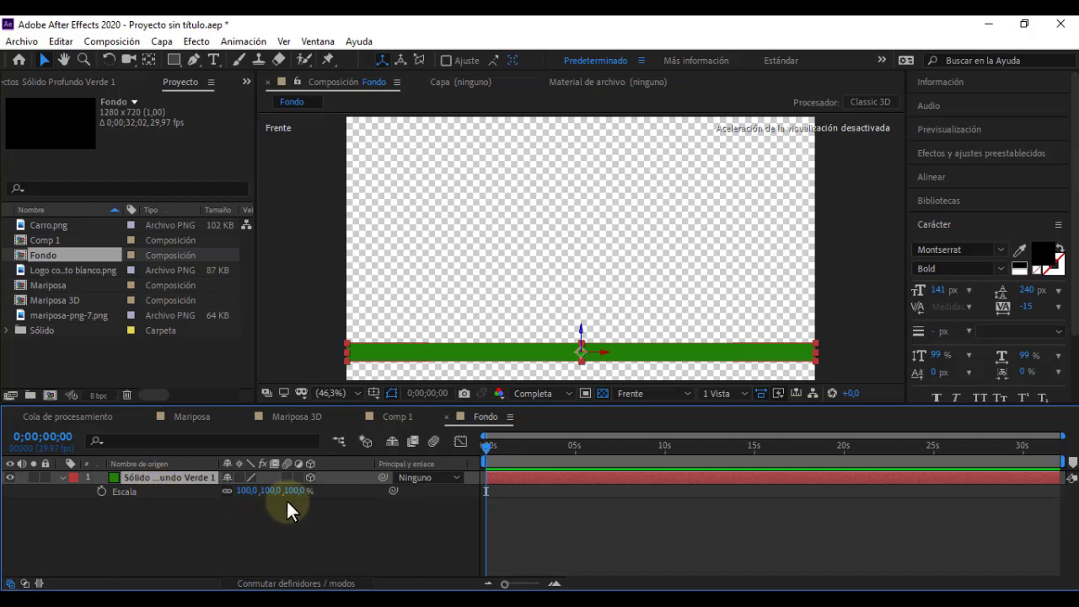
left_click_drag(269, 493, 761, 480)
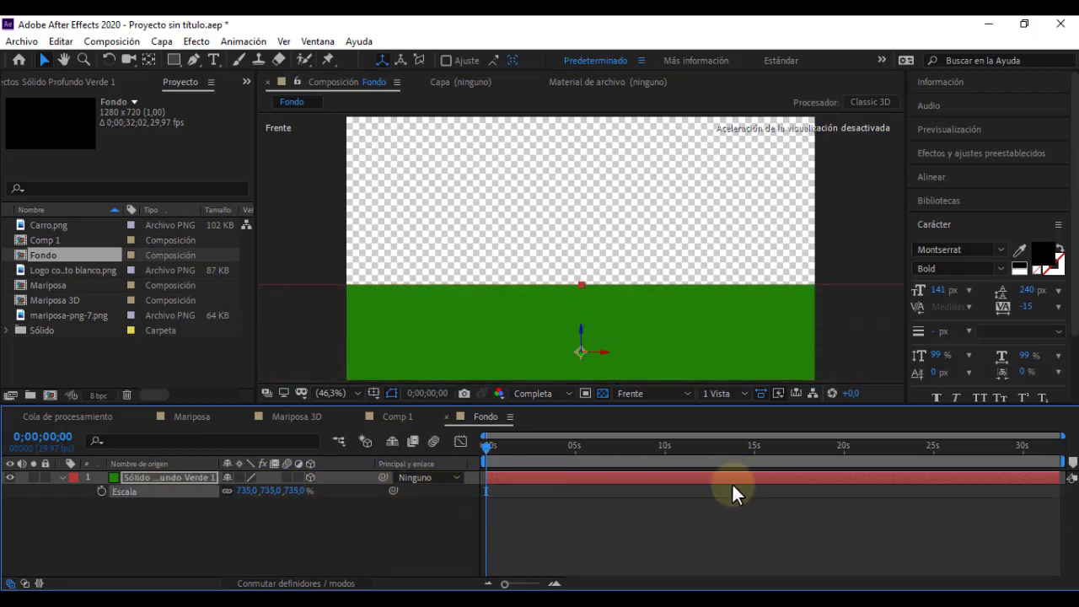
left_click_drag(263, 491, 279, 495)
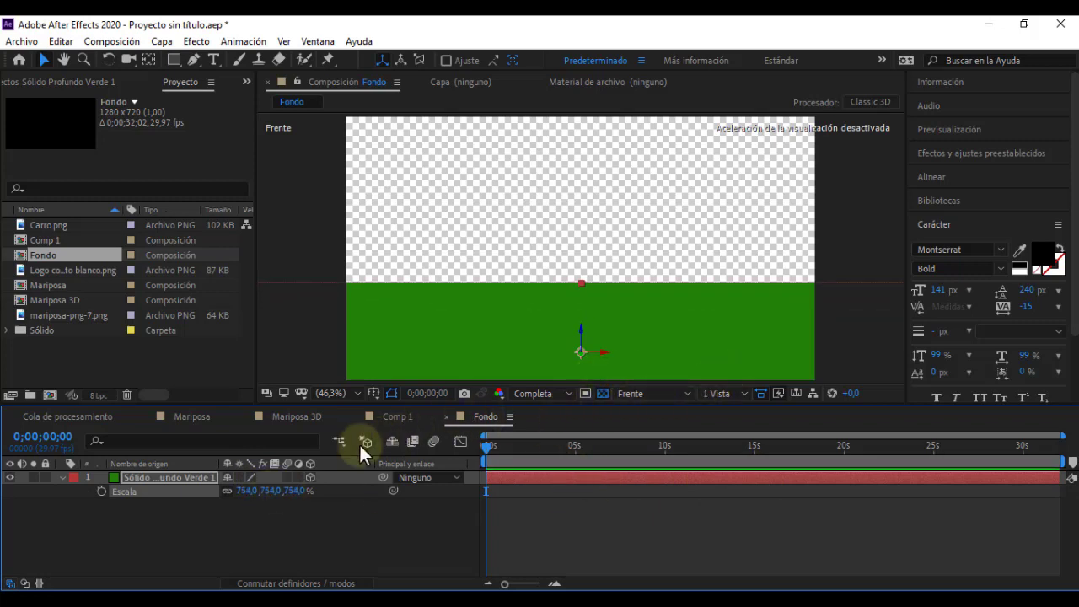
Collapse the green solid layer and rename it 'Pasto'.
left_click(244, 519)
left_click(133, 478)
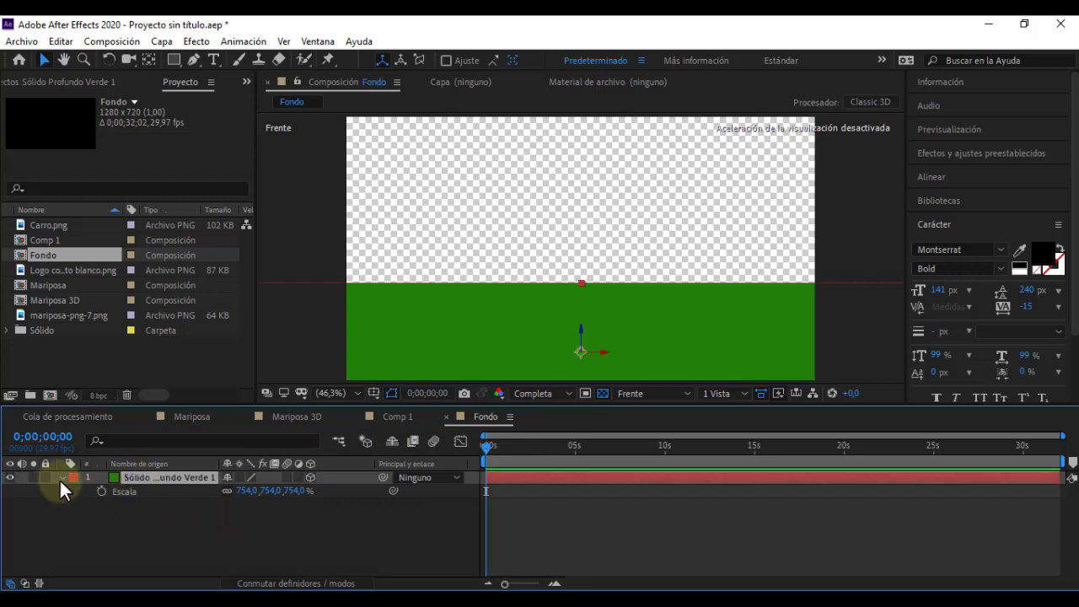
left_click(61, 478)
left_click(150, 506)
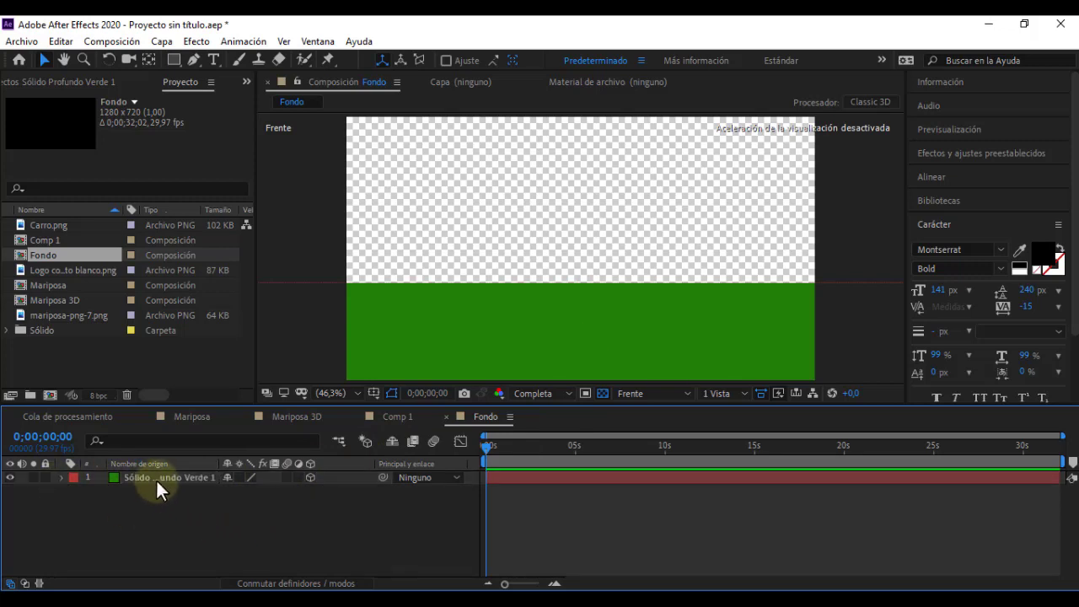
left_click(156, 479)
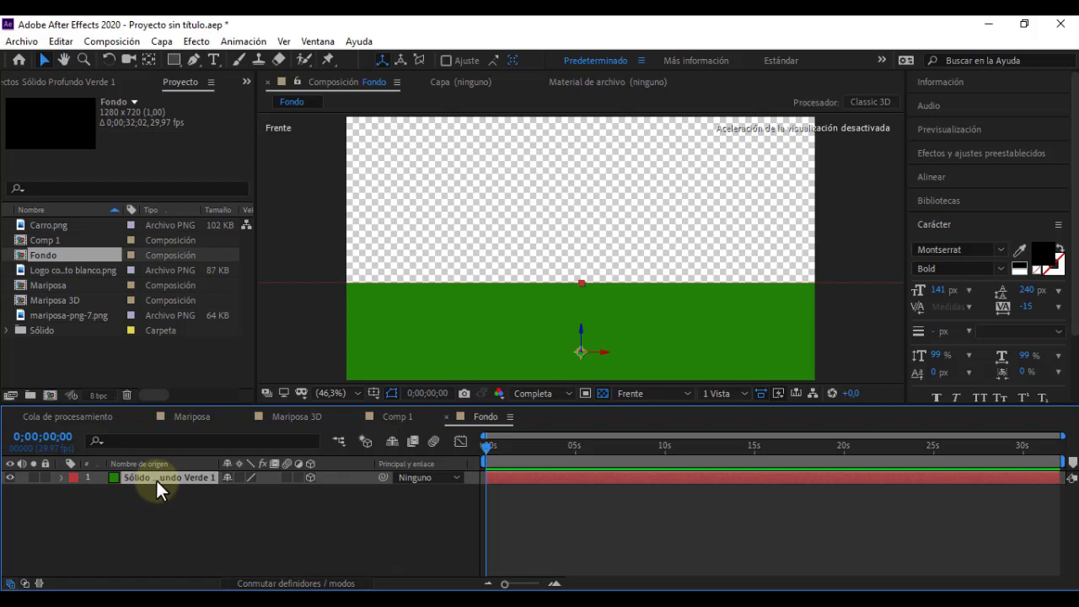
key("Return")
type("Pasto")
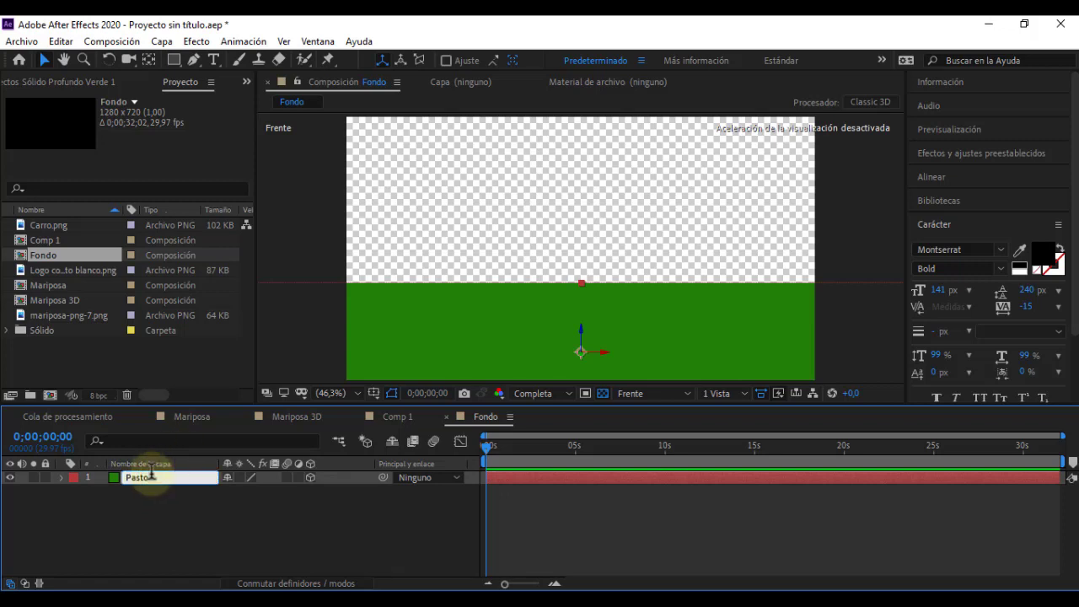
left_click(158, 516)
Create a new solid layer named 'Cielo'.
right_click(153, 513)
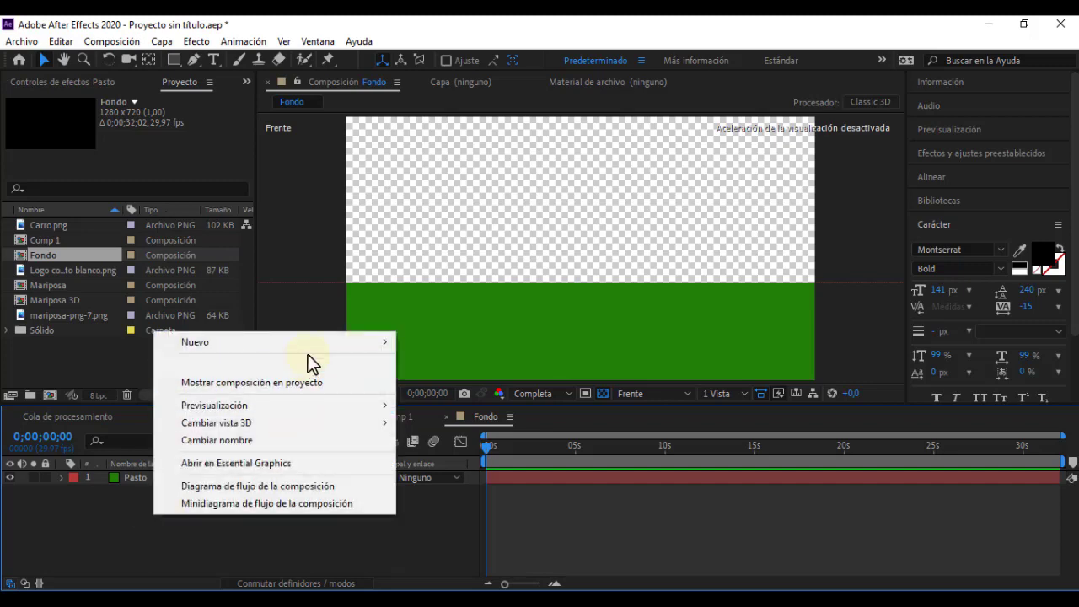
mouse_move(344, 343)
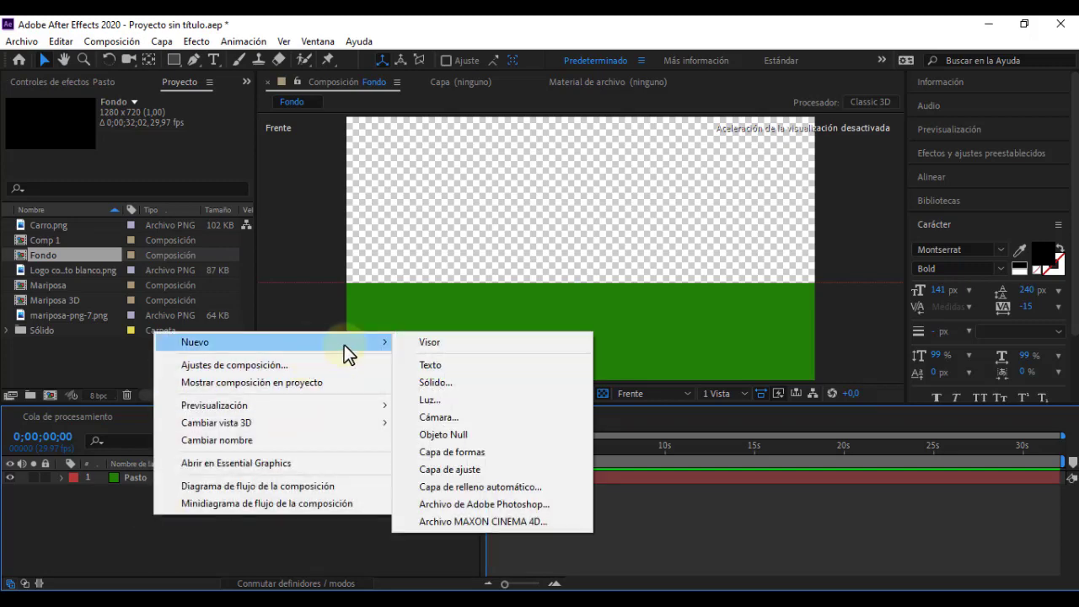
left_click(466, 381)
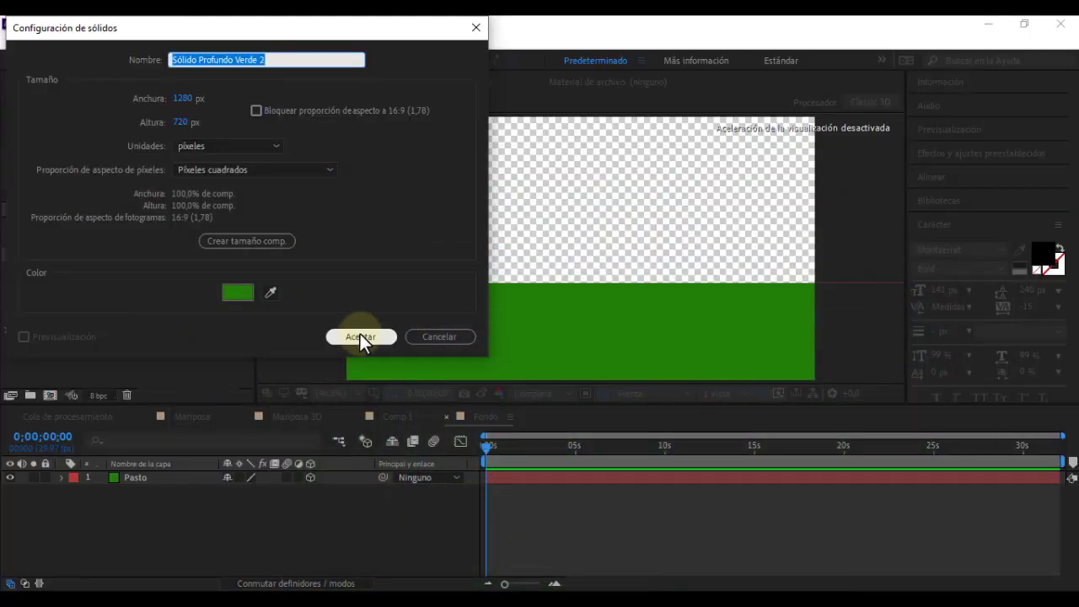
type("Cielo")
left_click(360, 335)
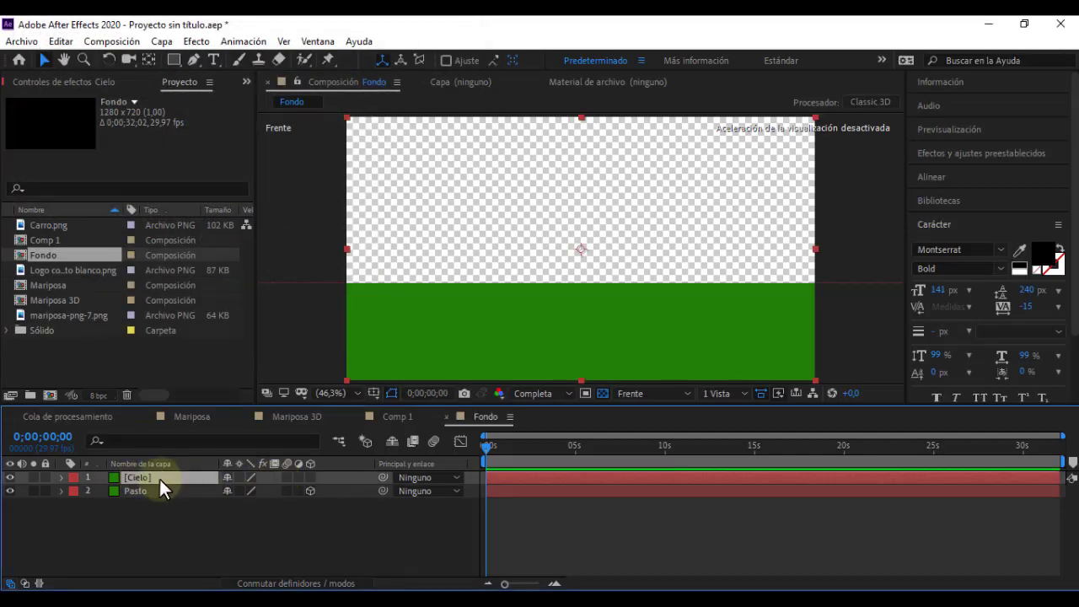
Move Cielo below Pasto and set the viewer to Cámara activa.
left_click_drag(184, 477, 173, 495)
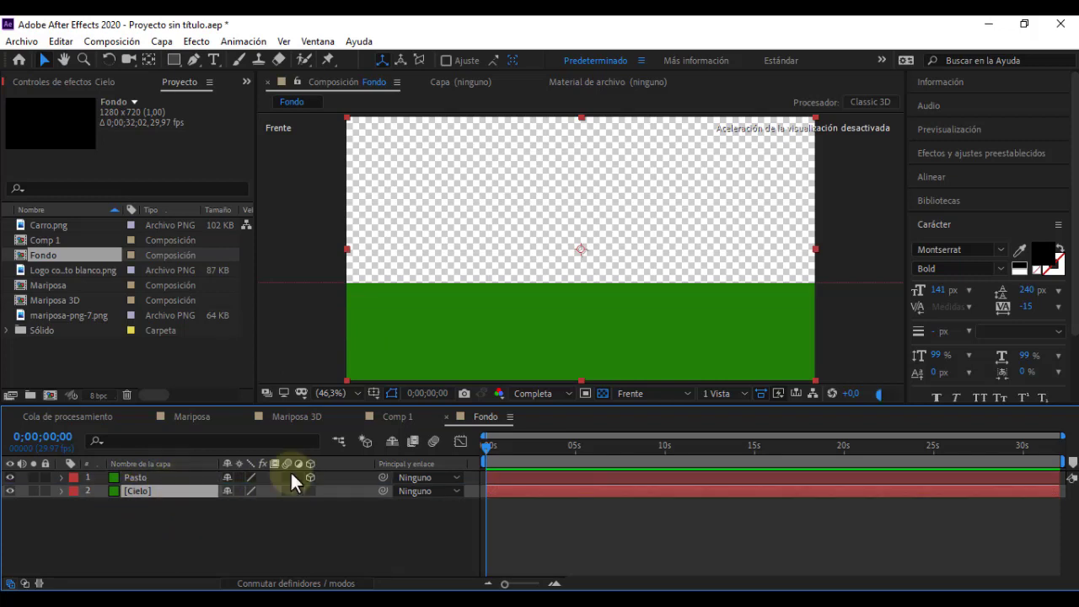
left_click(626, 396)
left_click(640, 408)
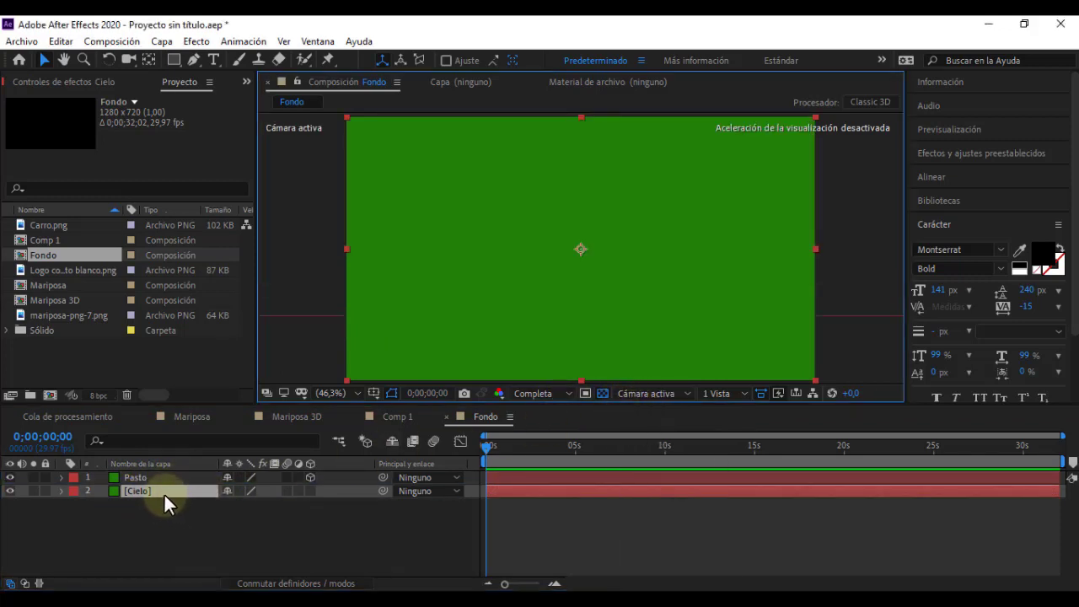
Apply Gradación de degradado to Cielo with a light cyan start colour.
left_click(199, 41)
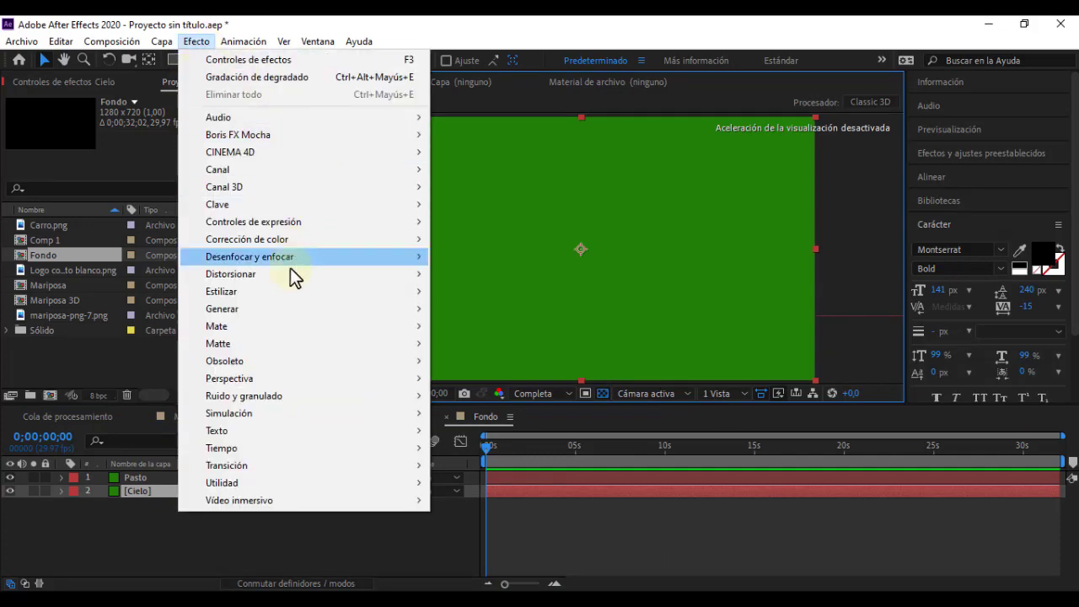
mouse_move(289, 308)
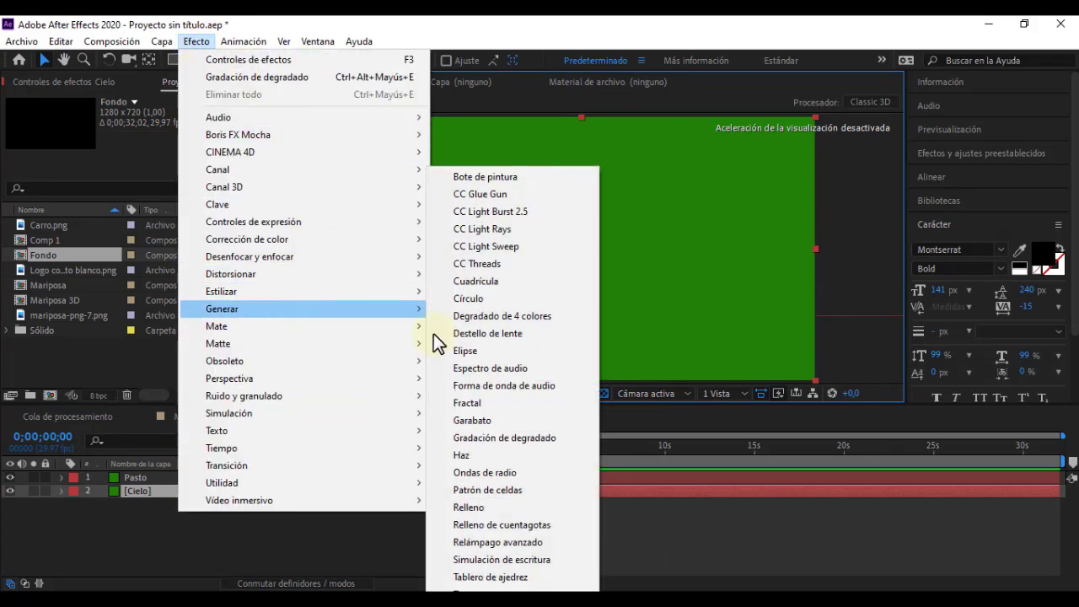
left_click(539, 437)
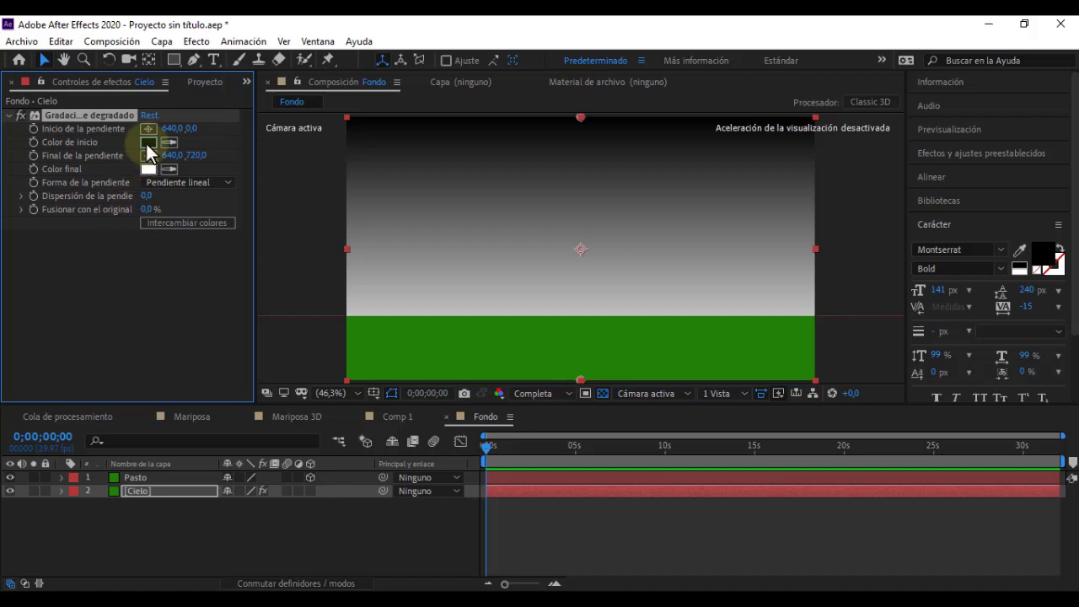
left_click(148, 144)
left_click(242, 157)
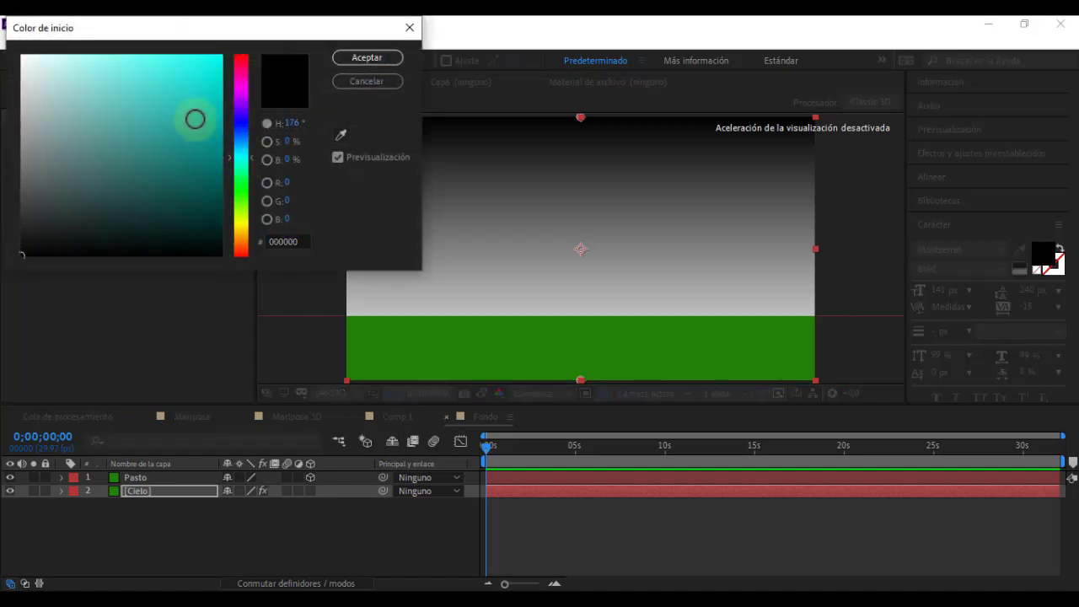
left_click_drag(194, 119, 193, 97)
left_click(354, 58)
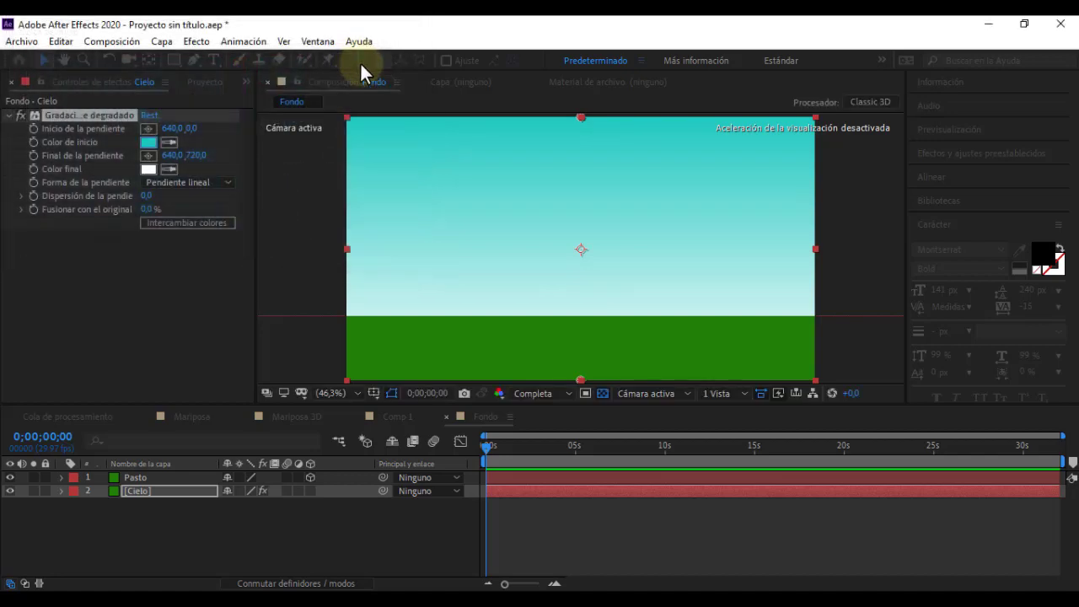
Set the gradient's end colour to a brighter yellow.
left_click(147, 169)
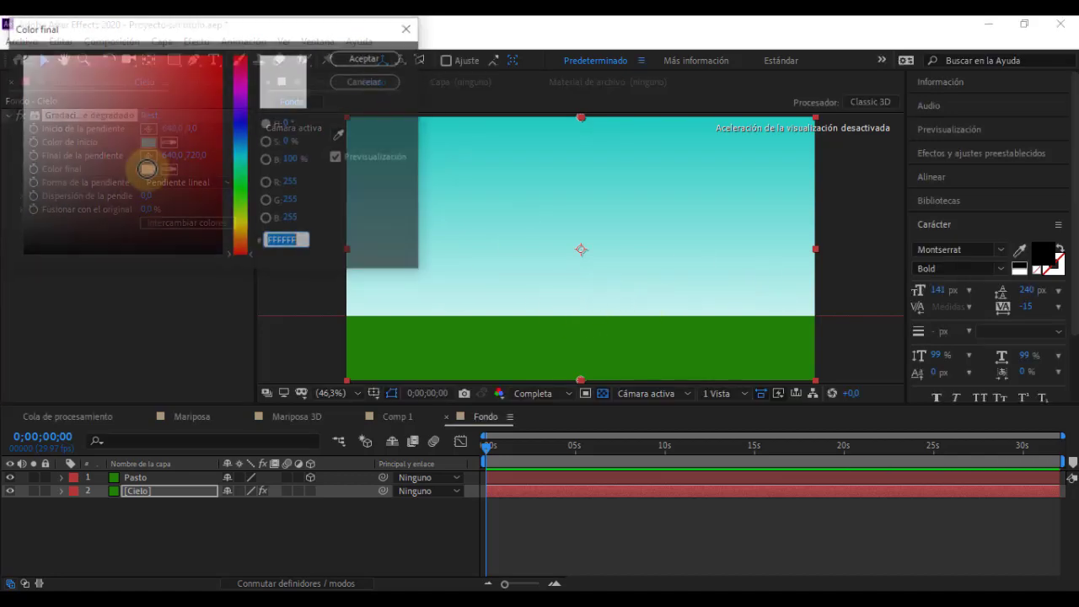
left_click(239, 221)
mouse_move(155, 84)
left_mouse_down()
mouse_move(134, 100)
mouse_move(145, 92)
left_mouse_up()
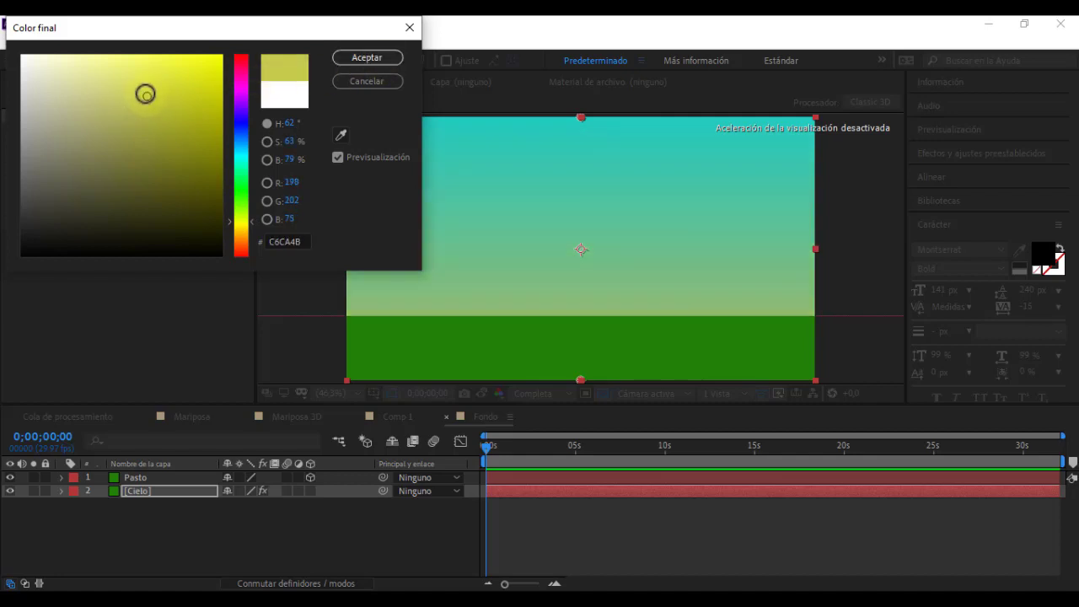
left_click(363, 58)
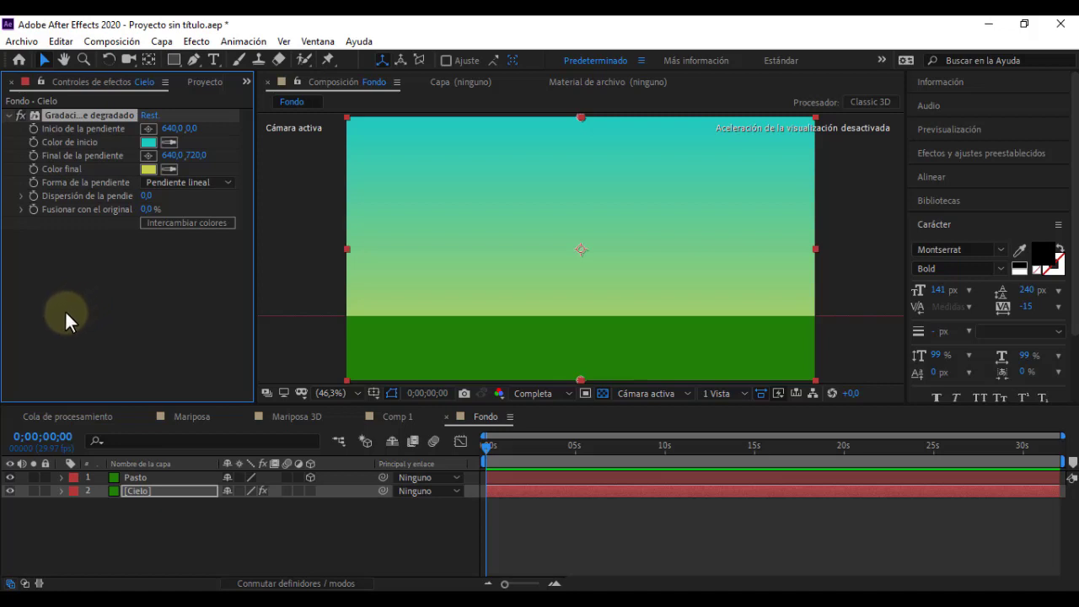
Raise the Pasto grass layer slightly along its Y axis.
left_click(144, 479)
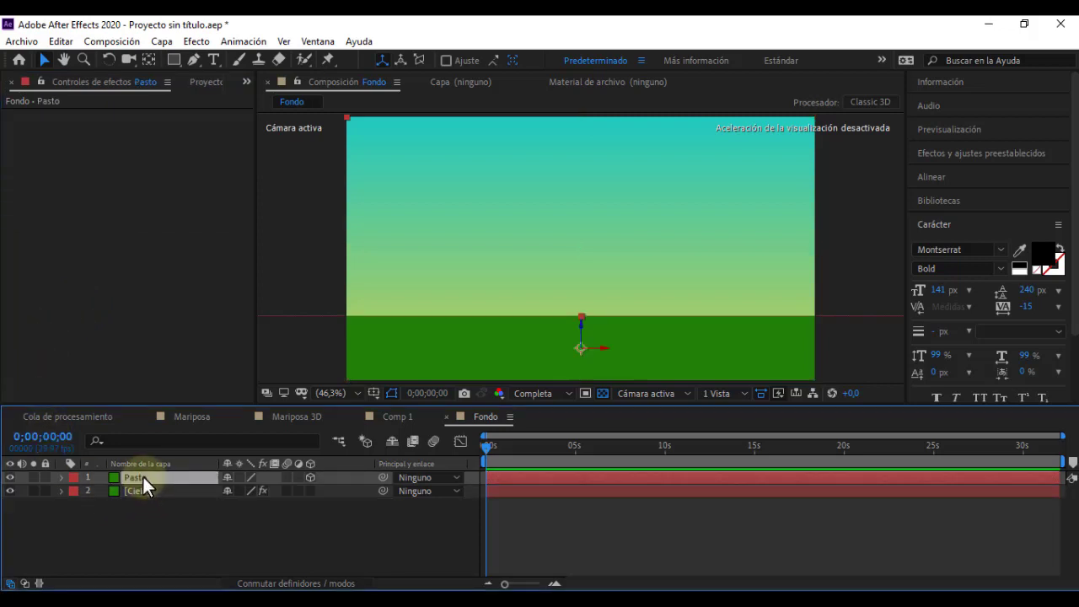
key("Return")
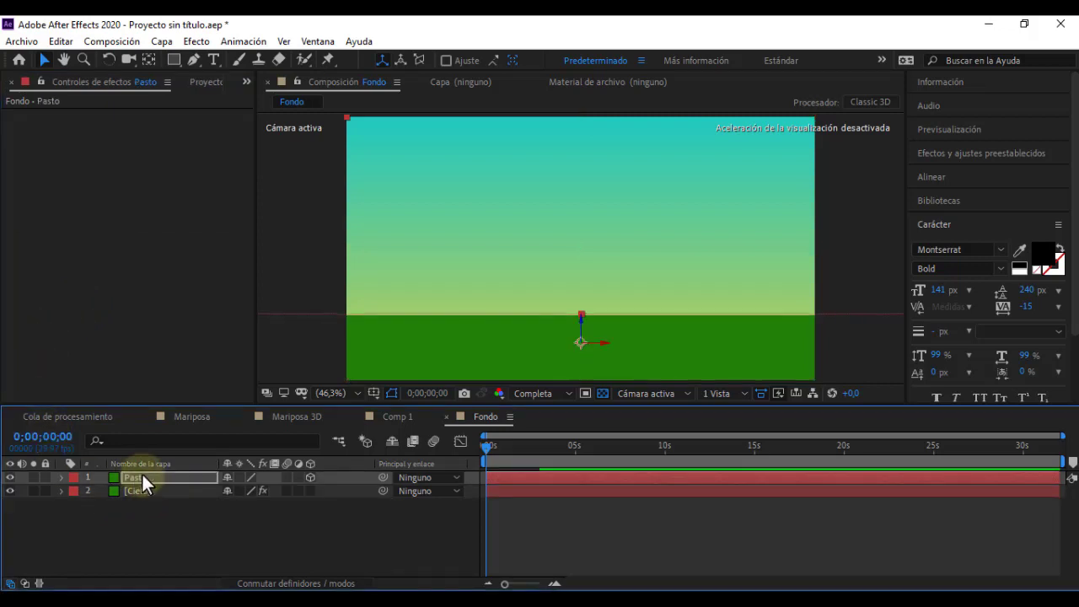
left_click_drag(582, 316, 585, 296)
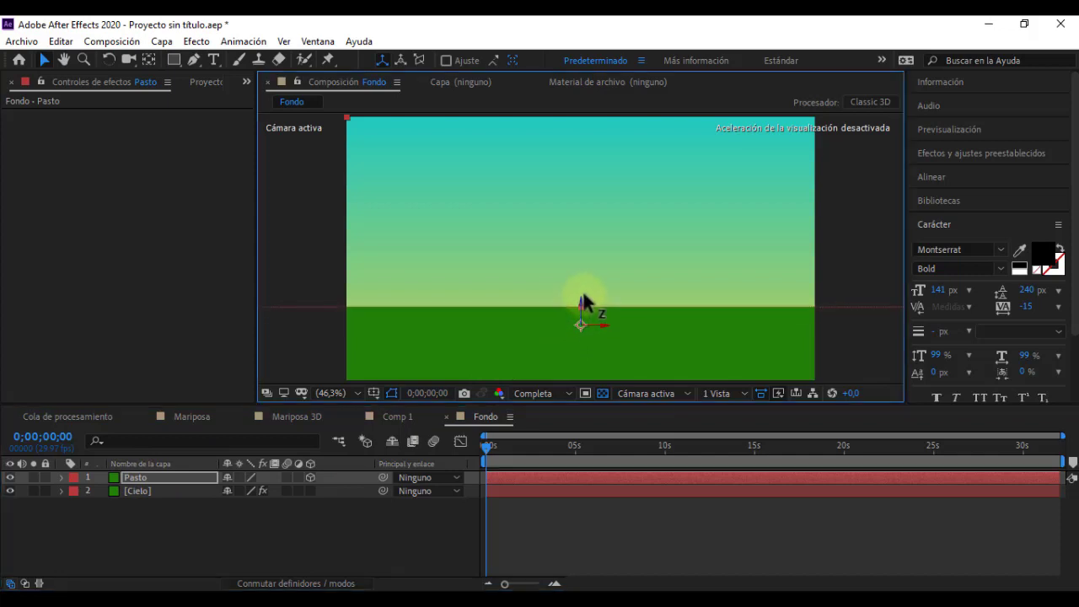
left_click(326, 529)
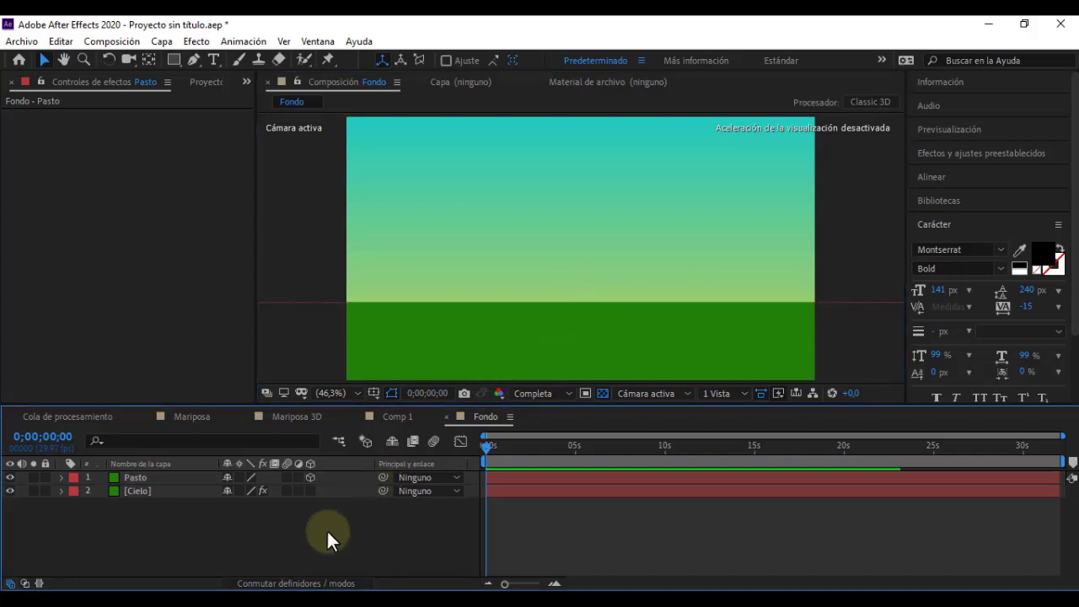
Switch the left pane to the Proyecto panel and minimize the video player.
left_click(246, 82)
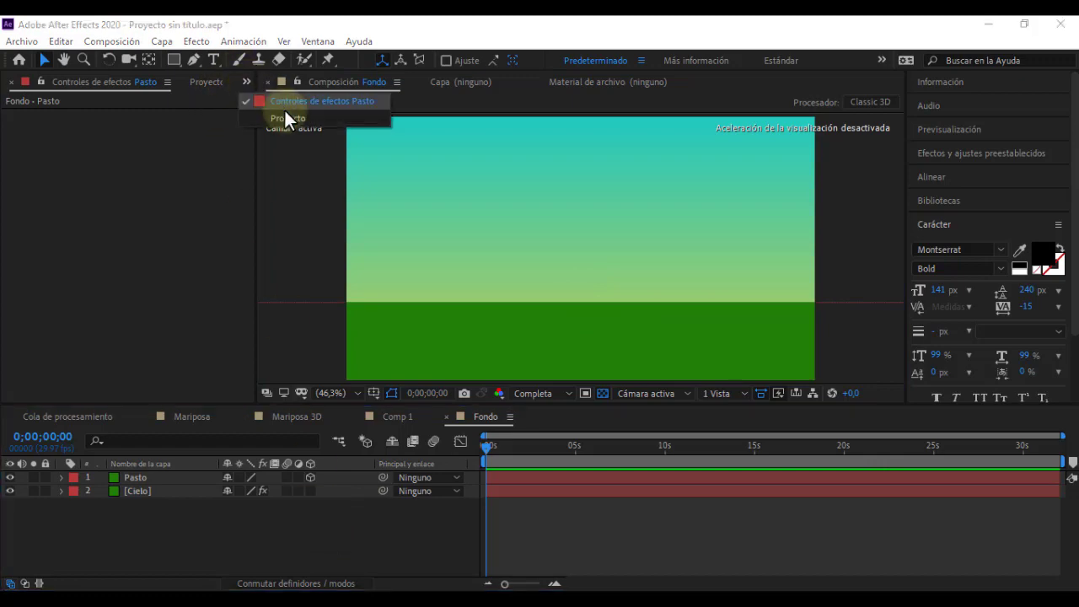
left_click(286, 105)
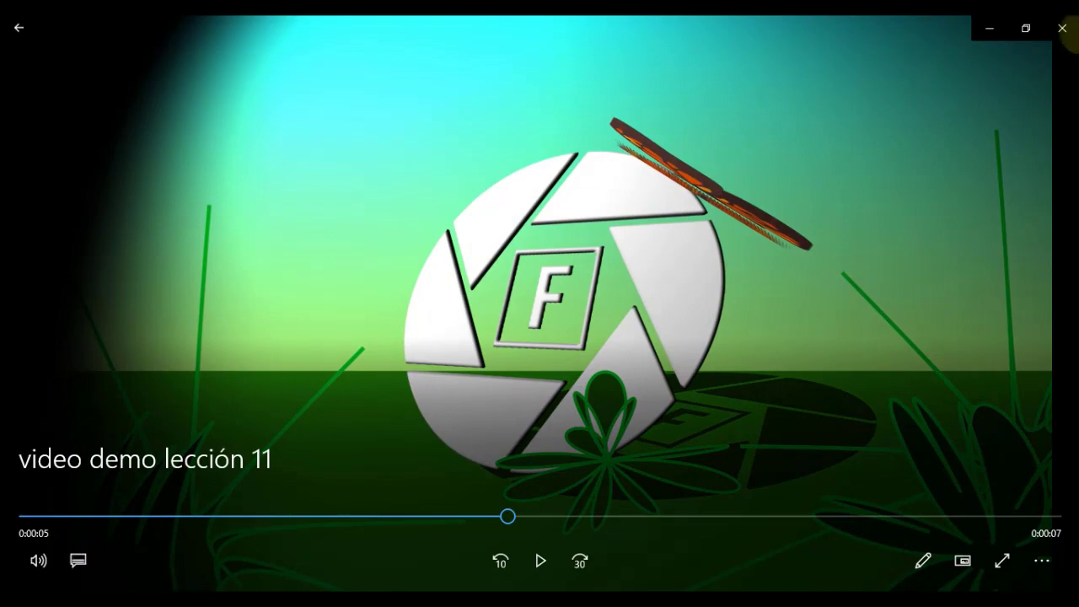
left_click(989, 29)
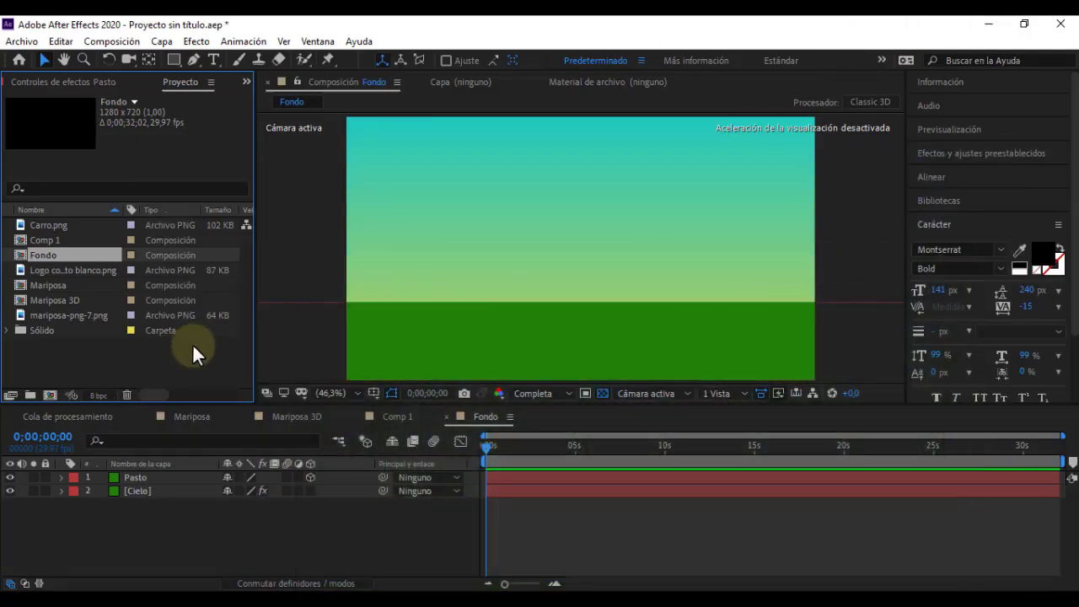
Create a new 1280×720 composition named 'Plantas' from the Project panel.
right_click(95, 346)
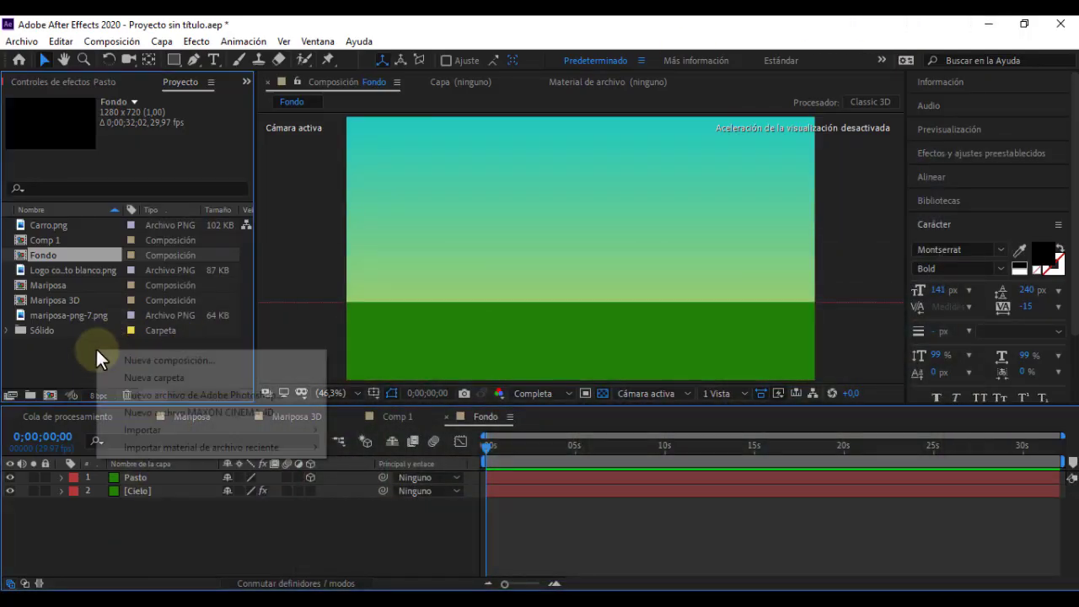
left_click(148, 366)
type("Plantas}")
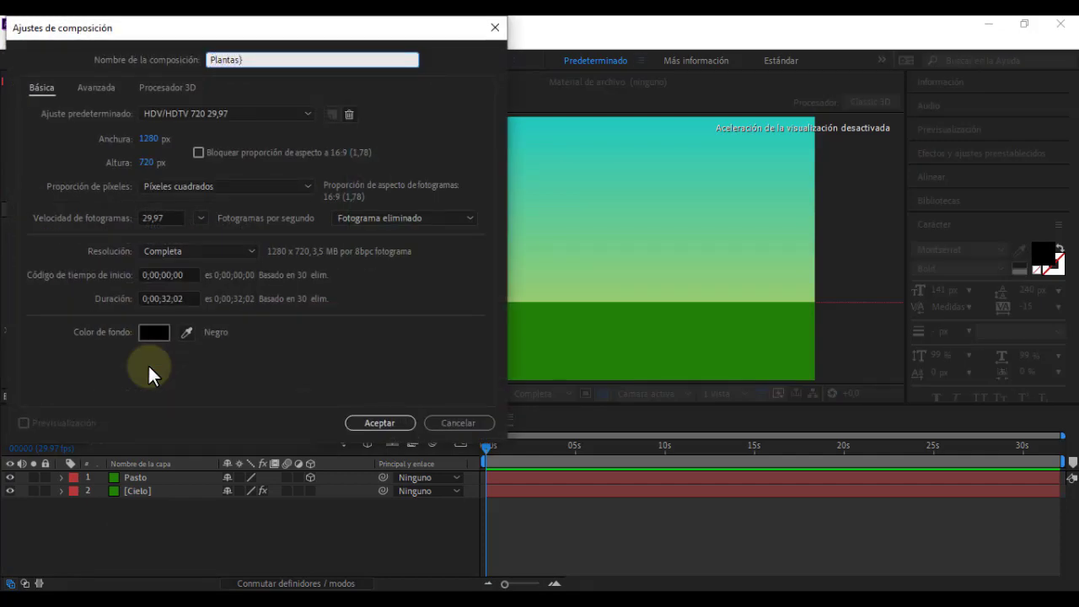
key("Return")
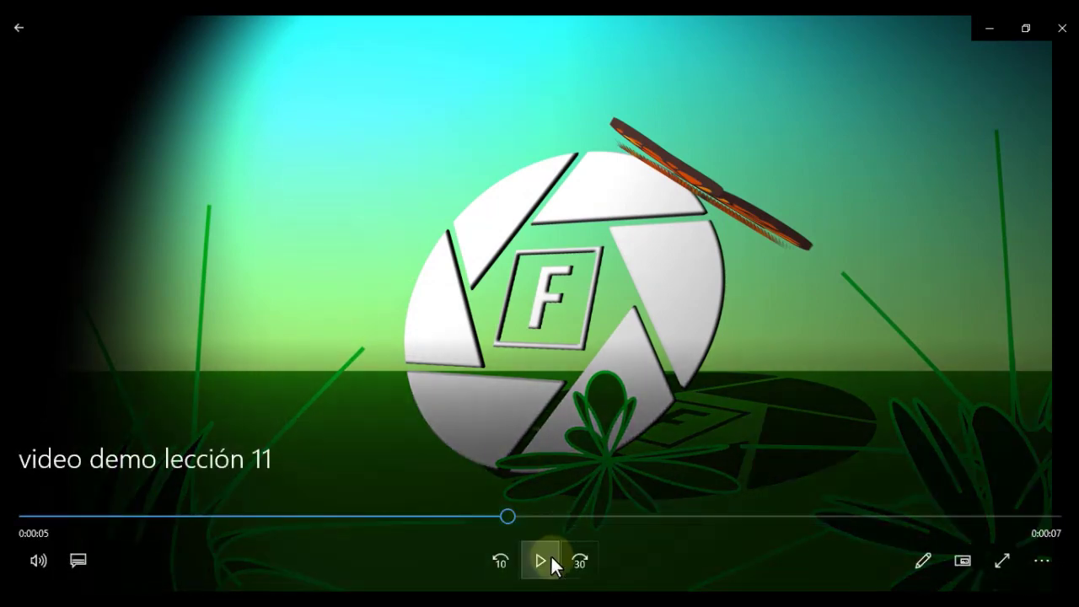
Play the demo video to about 0:00:08, pause it, and minimize Movies & TV.
left_click(550, 561)
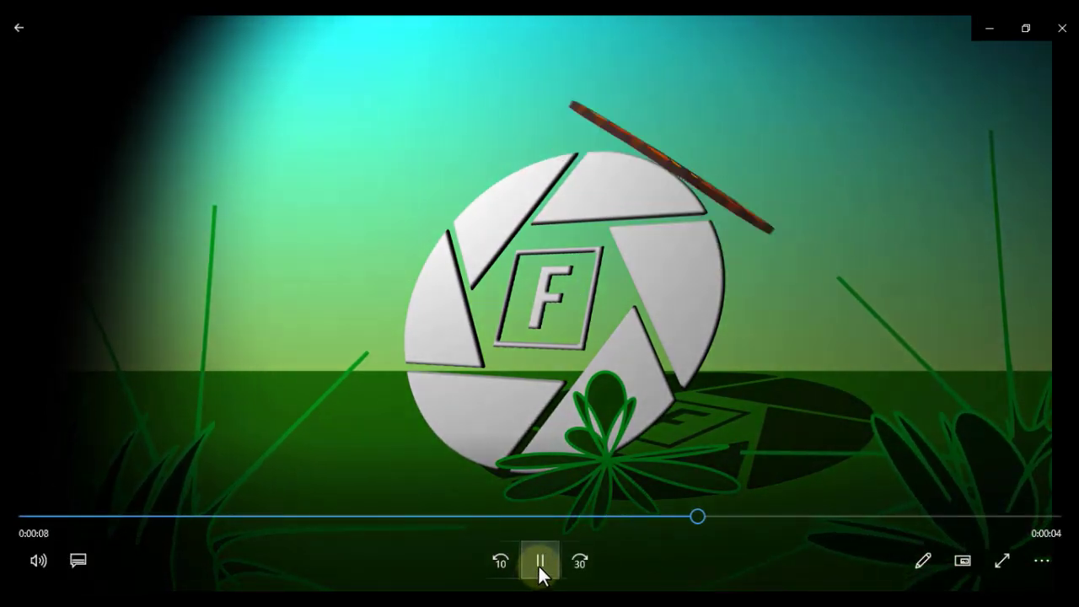
left_click(539, 561)
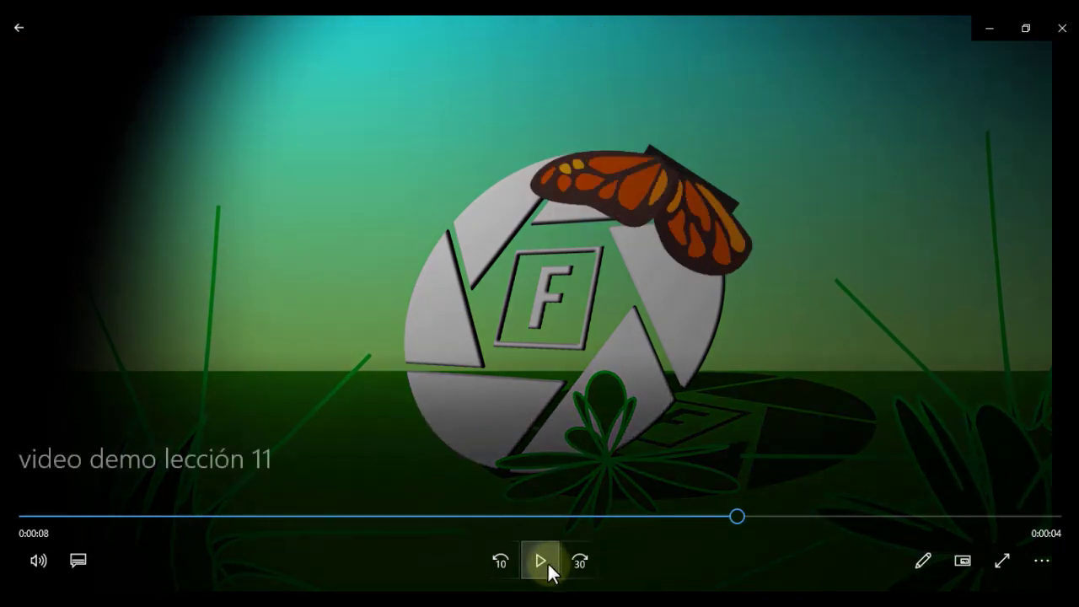
left_click(983, 29)
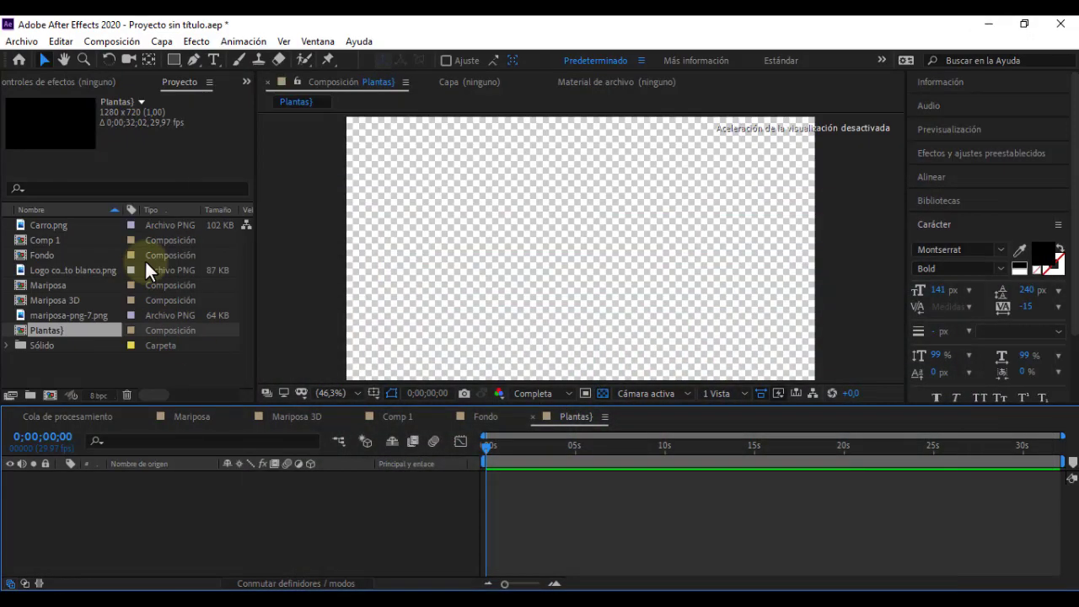
With the Pen tool, start the grass outline at the lower left with the first two blades.
left_click(193, 58)
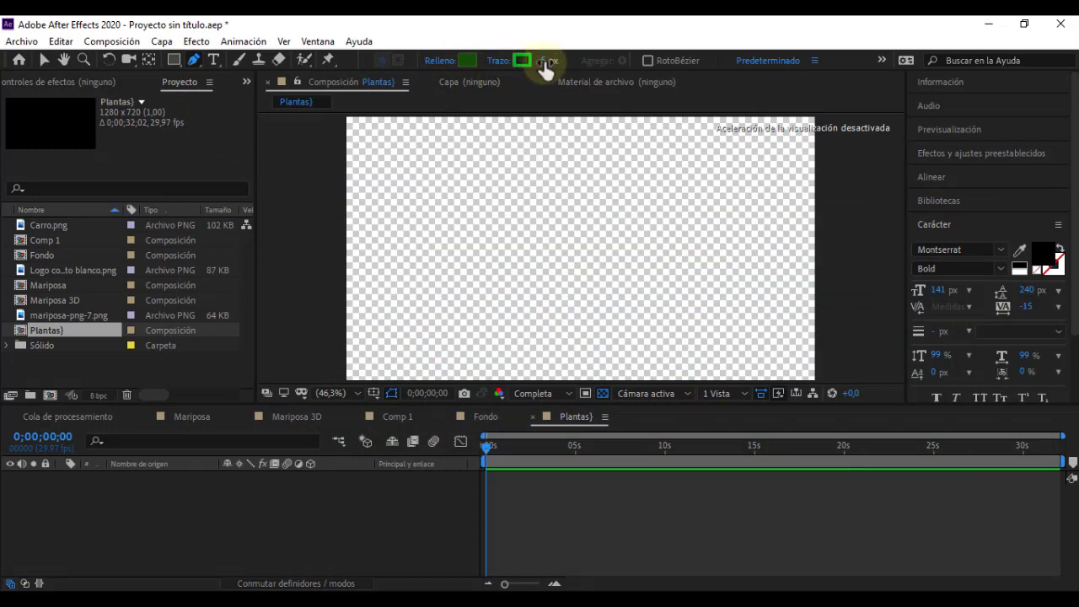
left_click(182, 530)
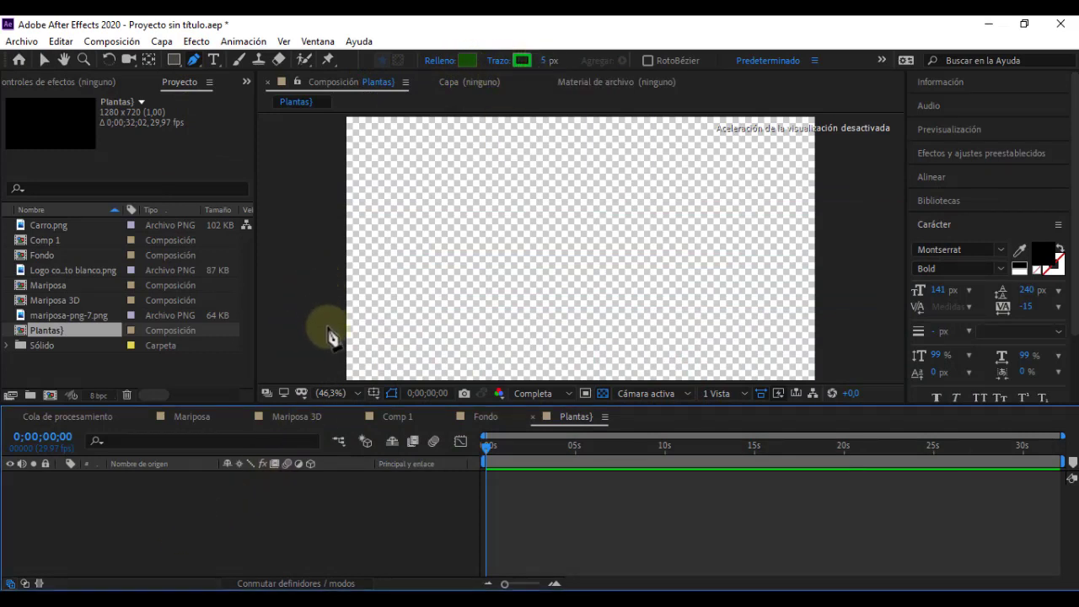
left_click(329, 371)
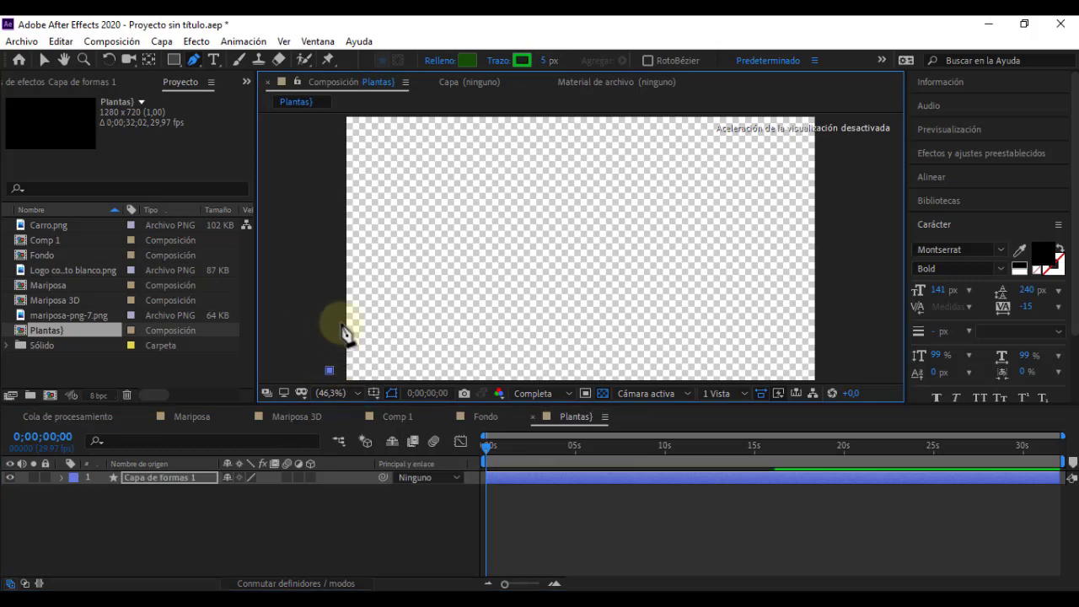
left_click(342, 289)
left_click(343, 353)
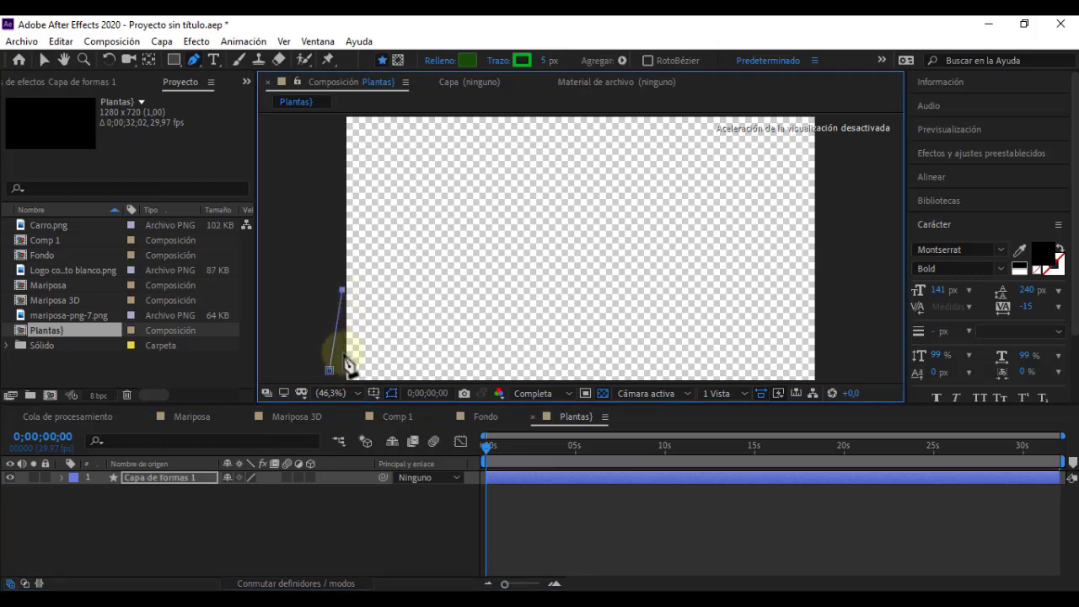
left_click(355, 345)
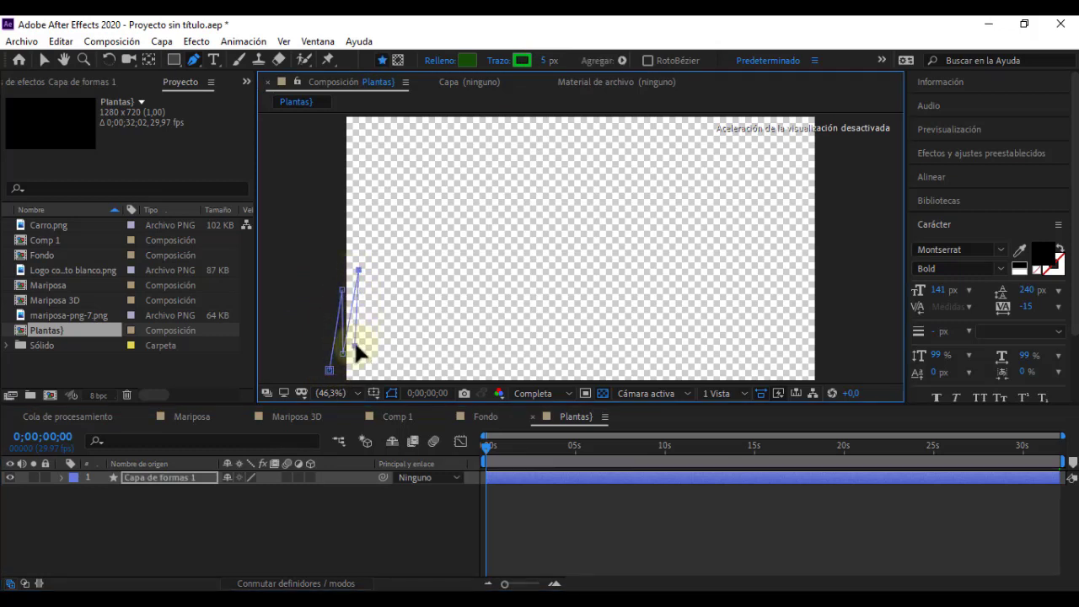
left_click(357, 270)
Add more pointed blades to the right and close the grass shape at its start point.
left_click(376, 266)
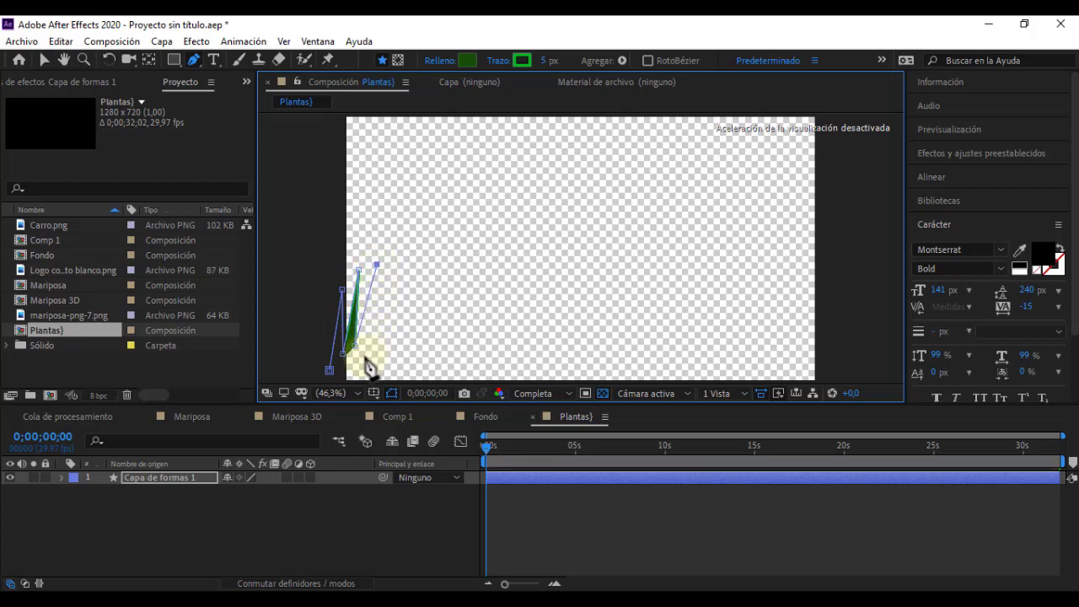
left_click(387, 289)
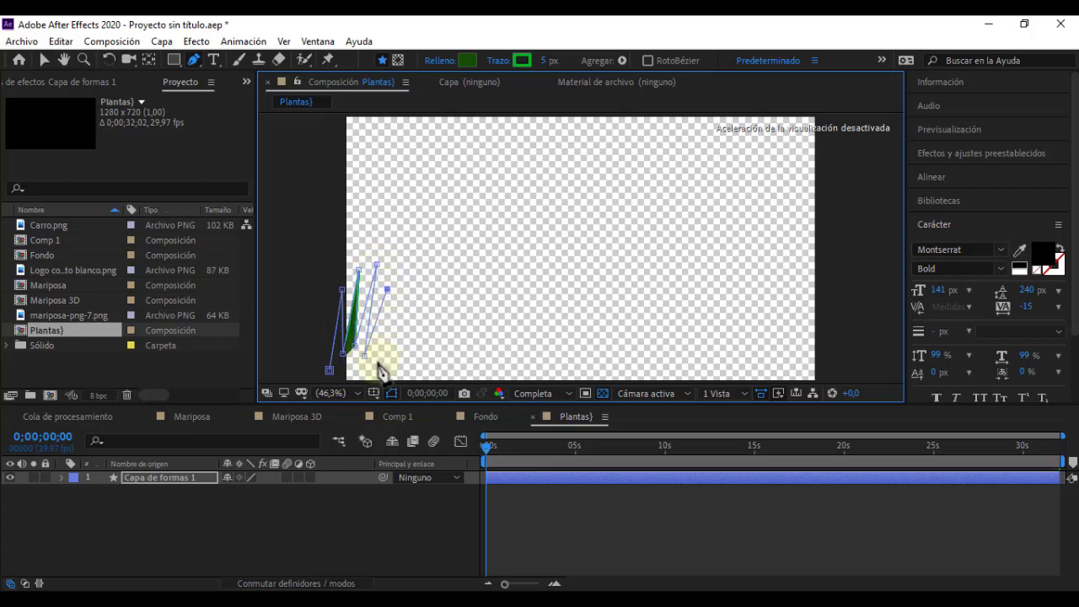
left_click(376, 360)
left_click(389, 363)
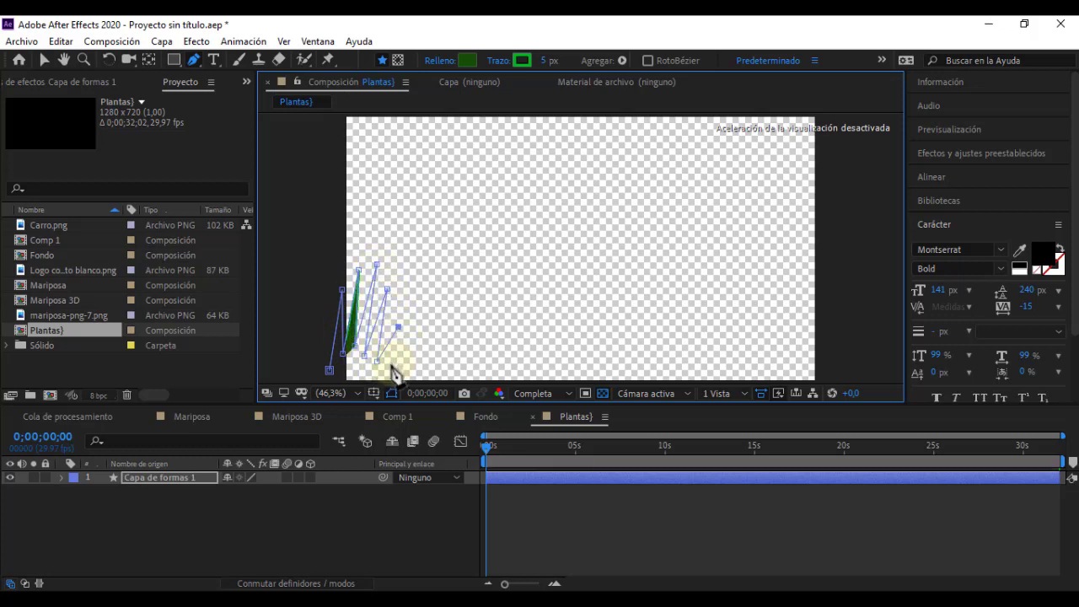
left_click(398, 328)
key("comma")
key("comma")
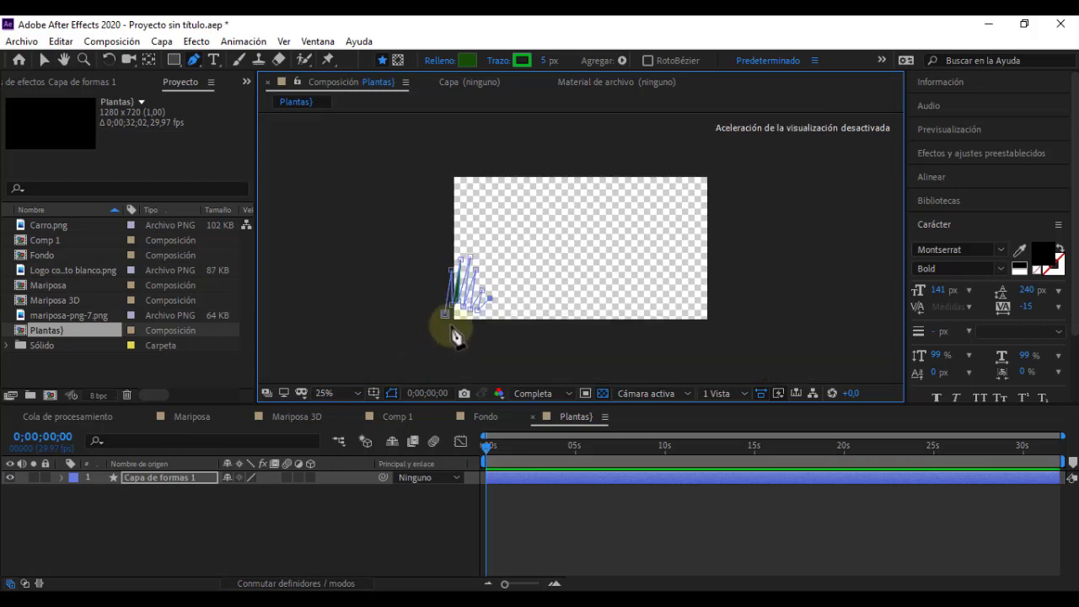
left_click(489, 302)
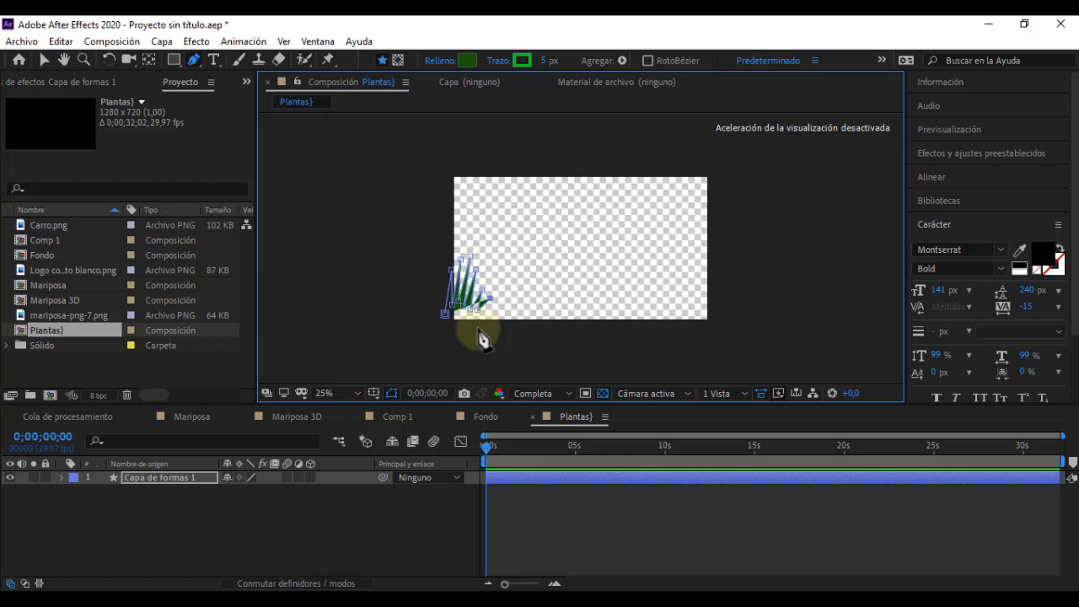
left_click(478, 329)
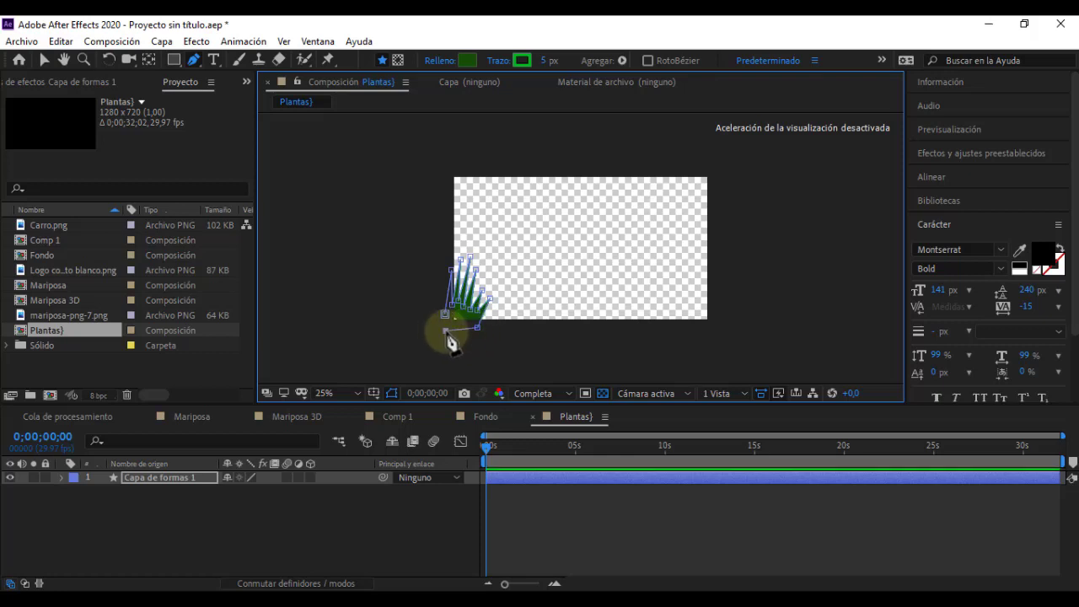
left_click(447, 329)
key("period")
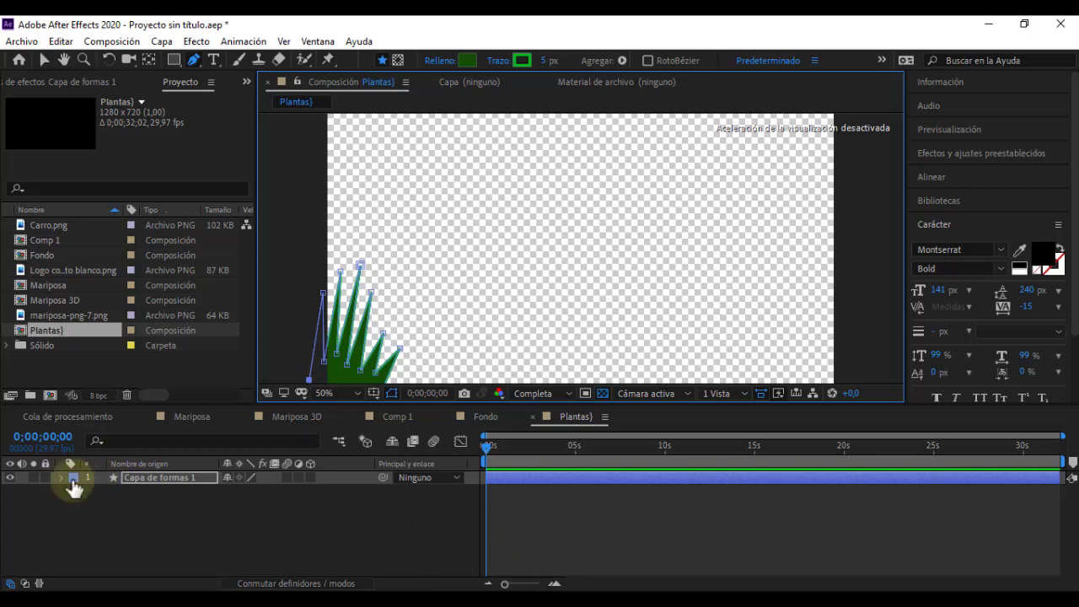
Add a Torsión twist operation to the grass shape layer.
left_click(60, 476)
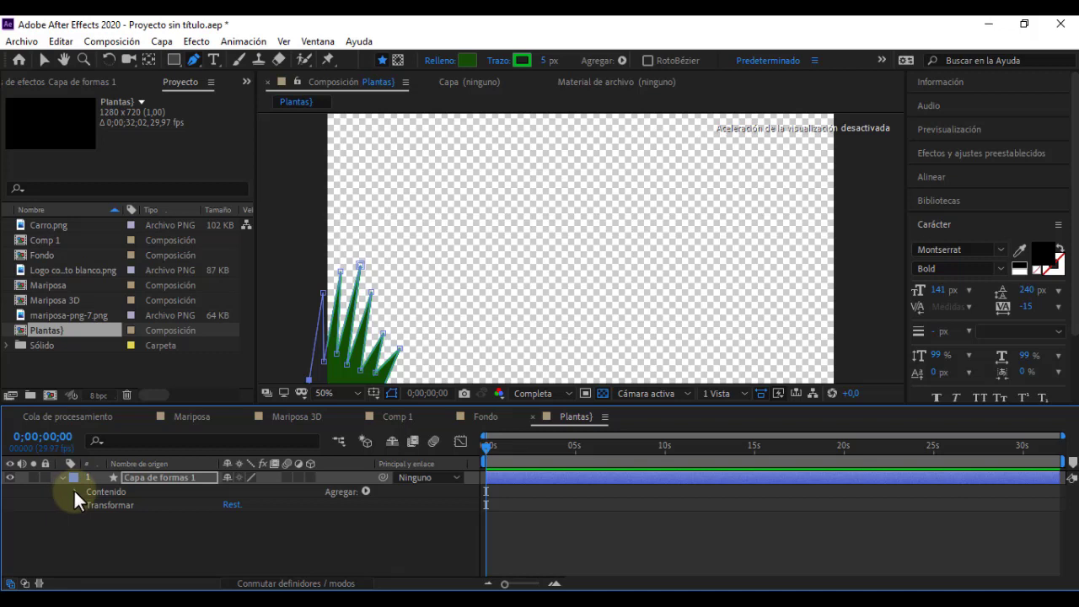
left_click(363, 493)
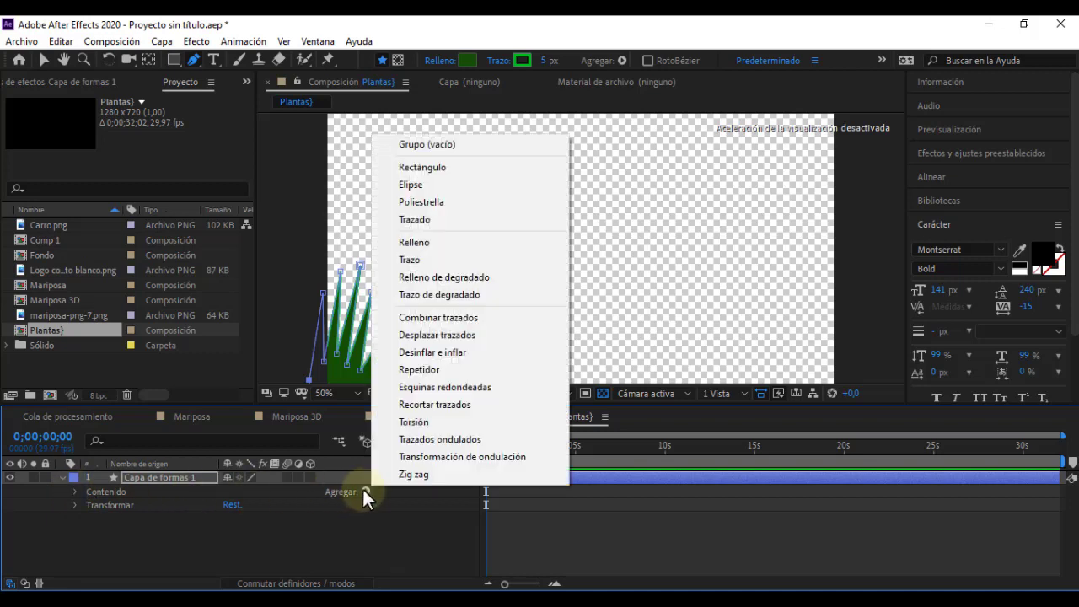
left_click(433, 425)
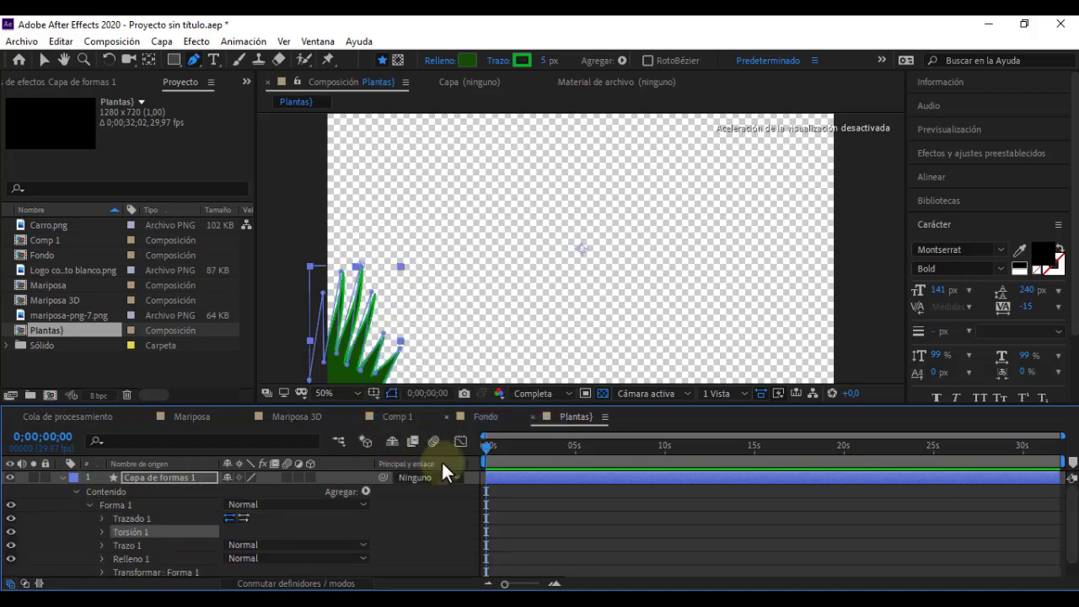
left_click(427, 554)
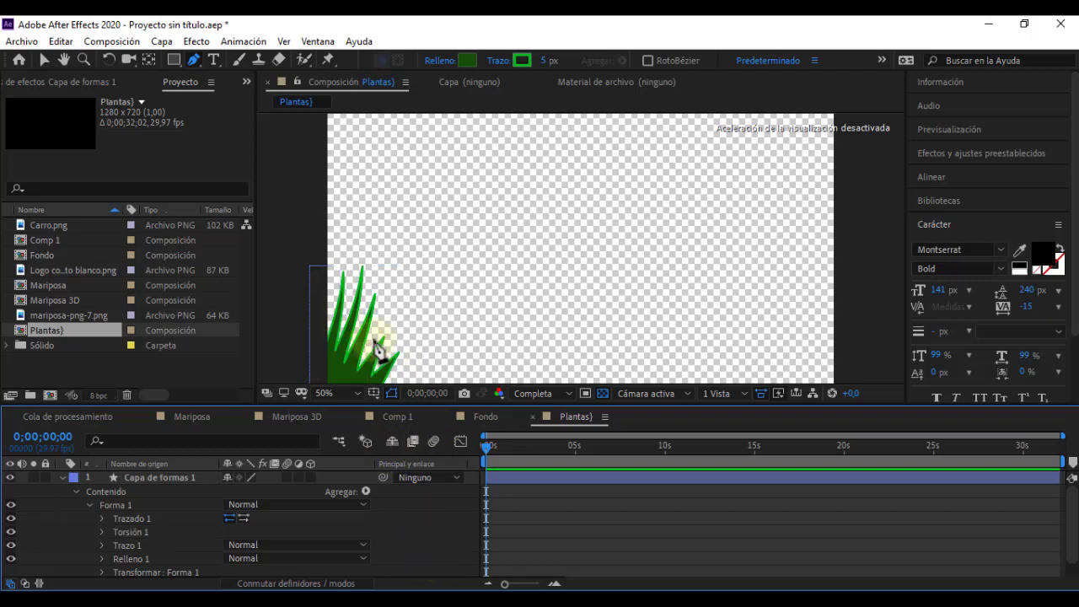
Fit the composition in the viewer and reveal Torsión 1's Ángulo 10,0 settings.
left_click(362, 393)
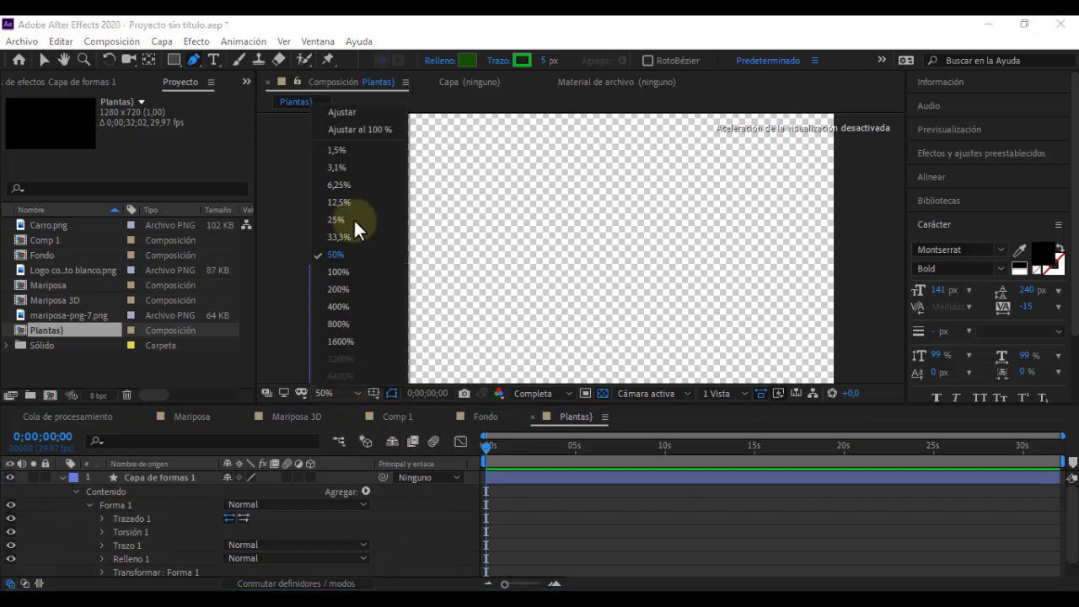
left_click(355, 113)
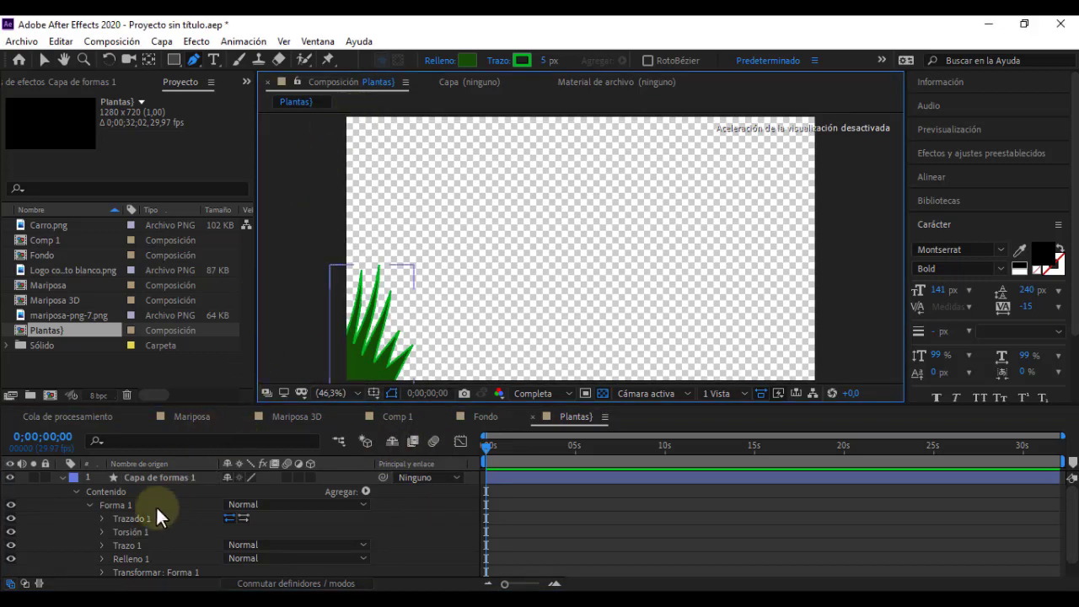
left_click(101, 532)
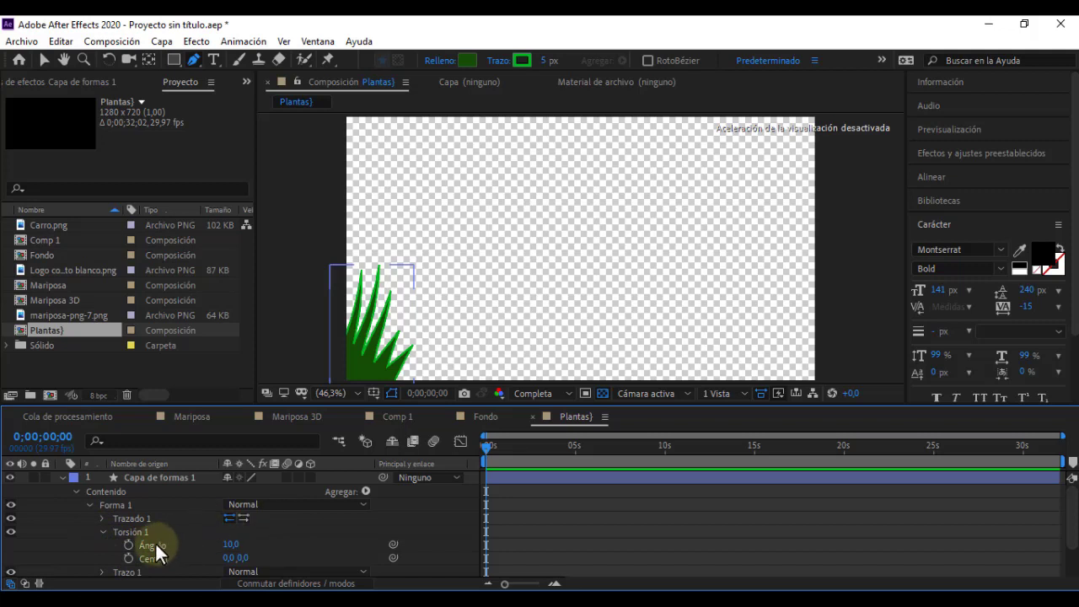
Keyframe the Twist Ángulo at 10 at 0s, -26 a few seconds later, then back to 10.
left_click(129, 545)
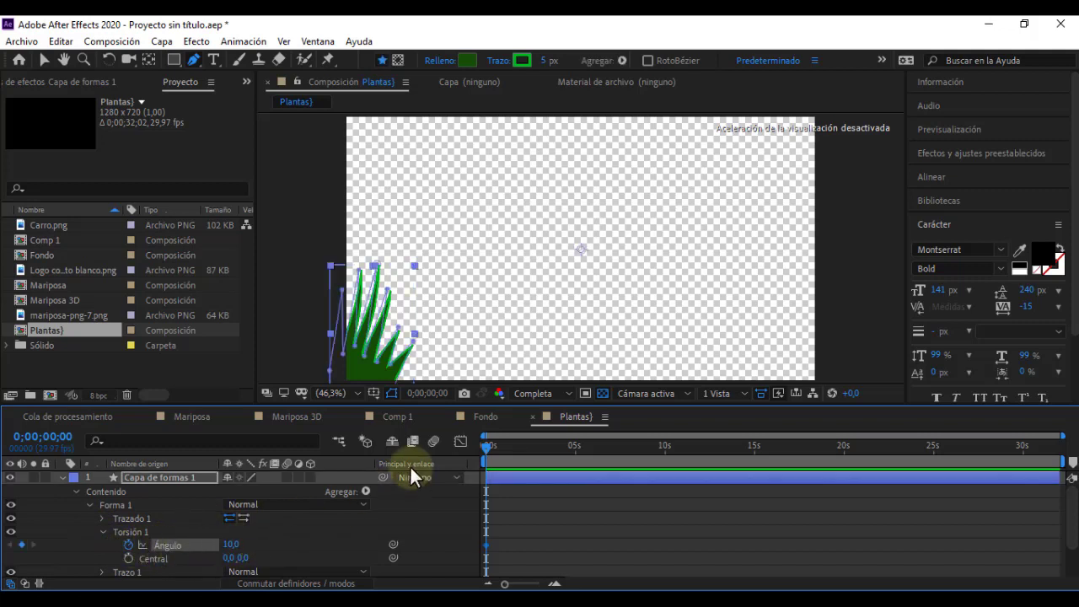
left_click_drag(485, 446, 589, 445)
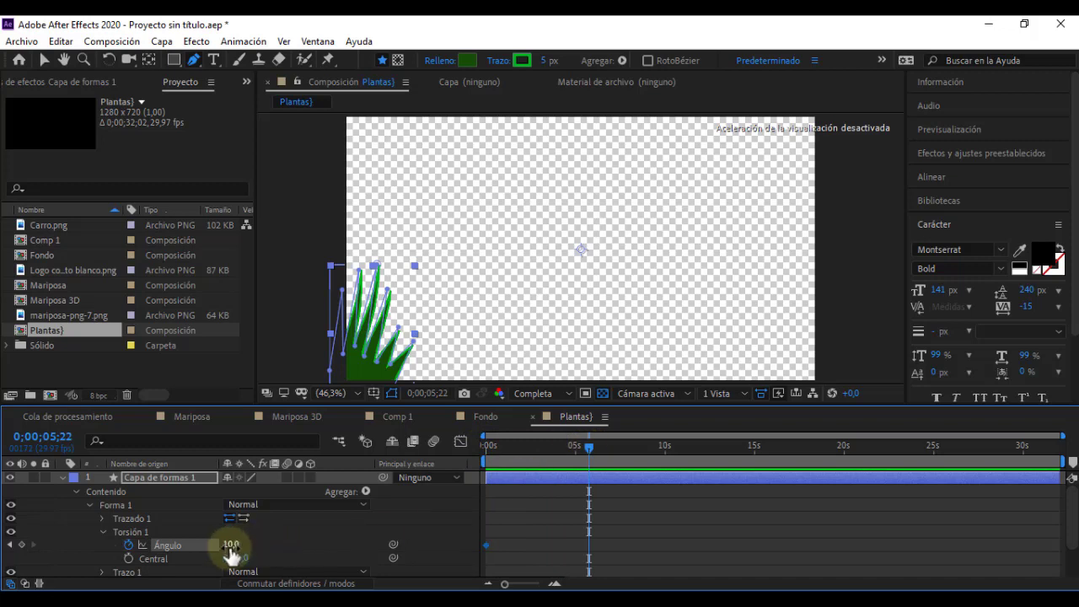
left_click_drag(231, 552, 203, 546)
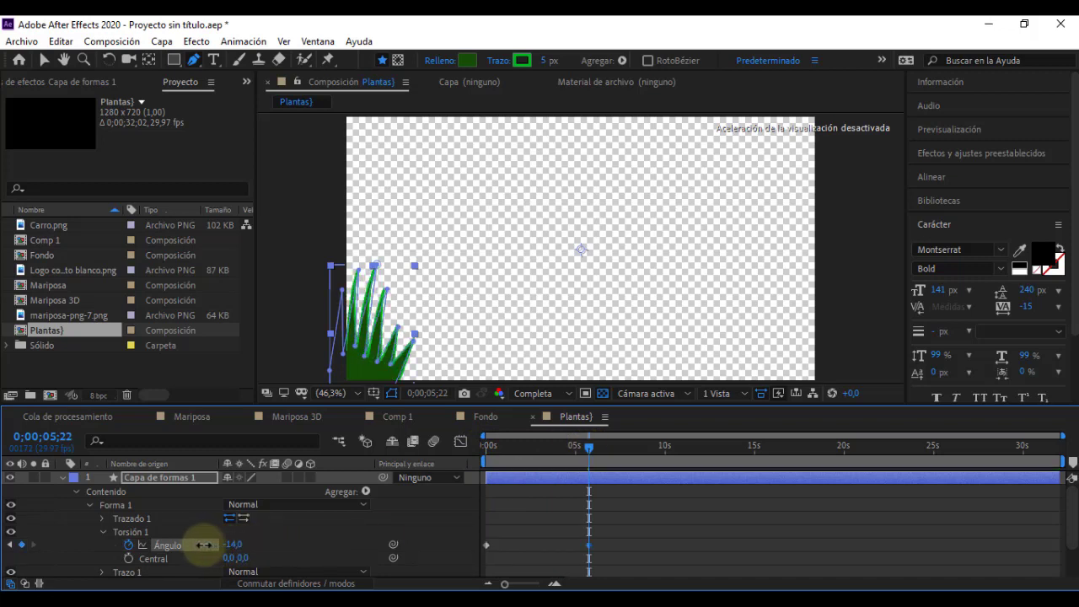
left_click_drag(560, 449, 462, 456)
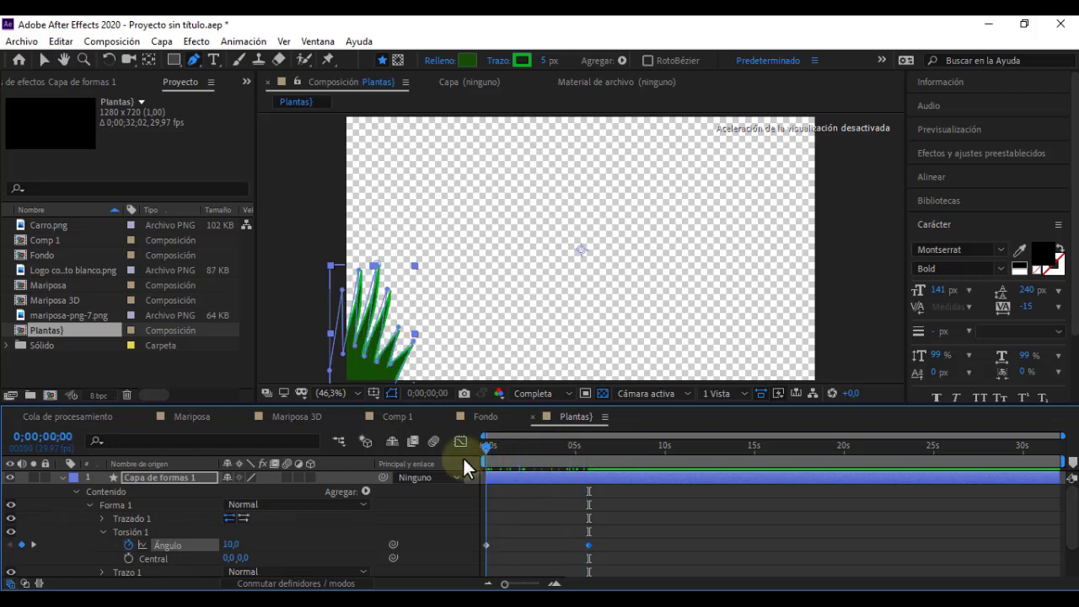
left_click_drag(461, 456, 661, 464)
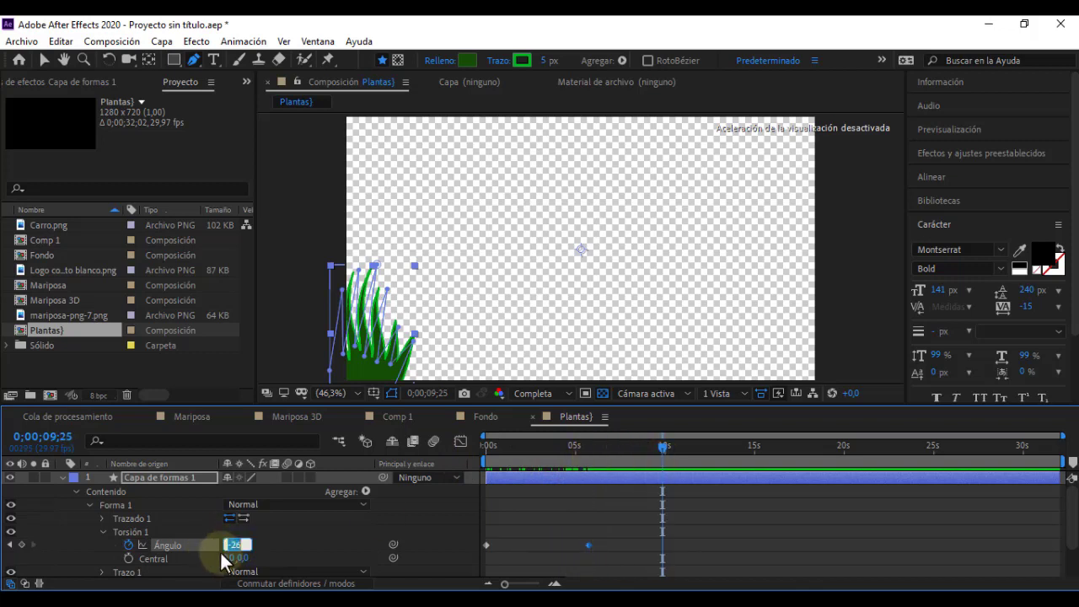
type("10")
left_click(263, 548)
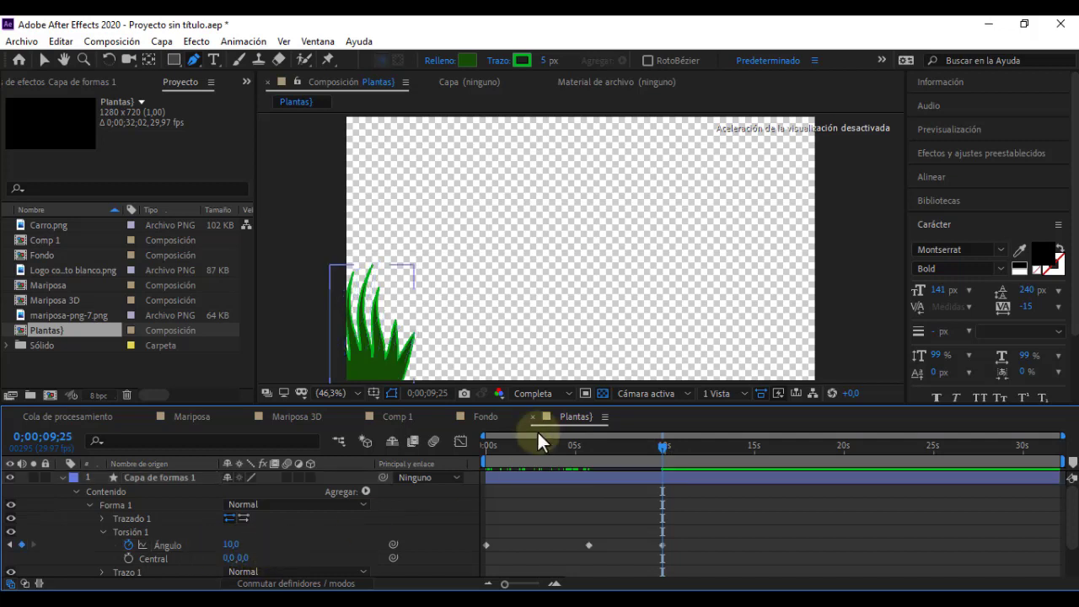
key("Home")
left_click(433, 441)
Move the middle and last angle keyframes earlier and preview the sway.
key("space")
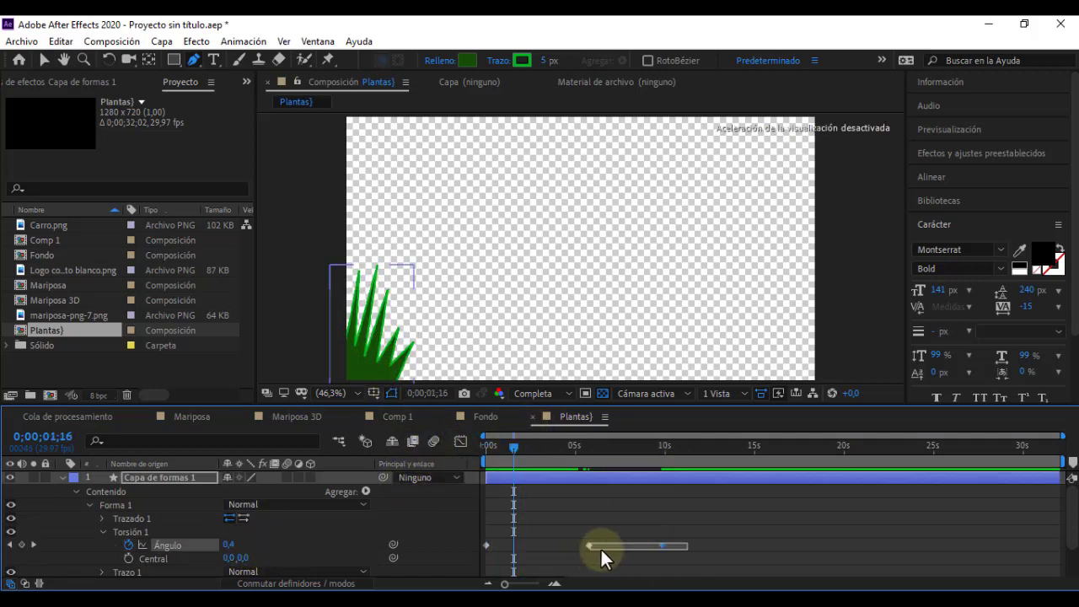
left_click_drag(589, 545, 543, 545)
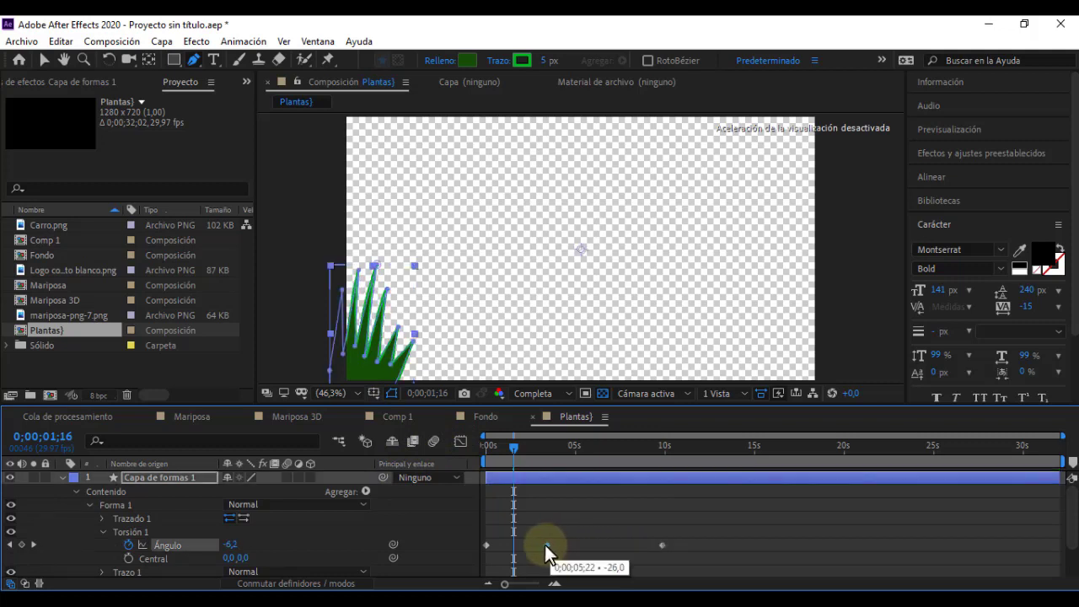
mouse_move(661, 545)
left_mouse_down()
mouse_move(584, 545)
mouse_move(596, 546)
left_mouse_up()
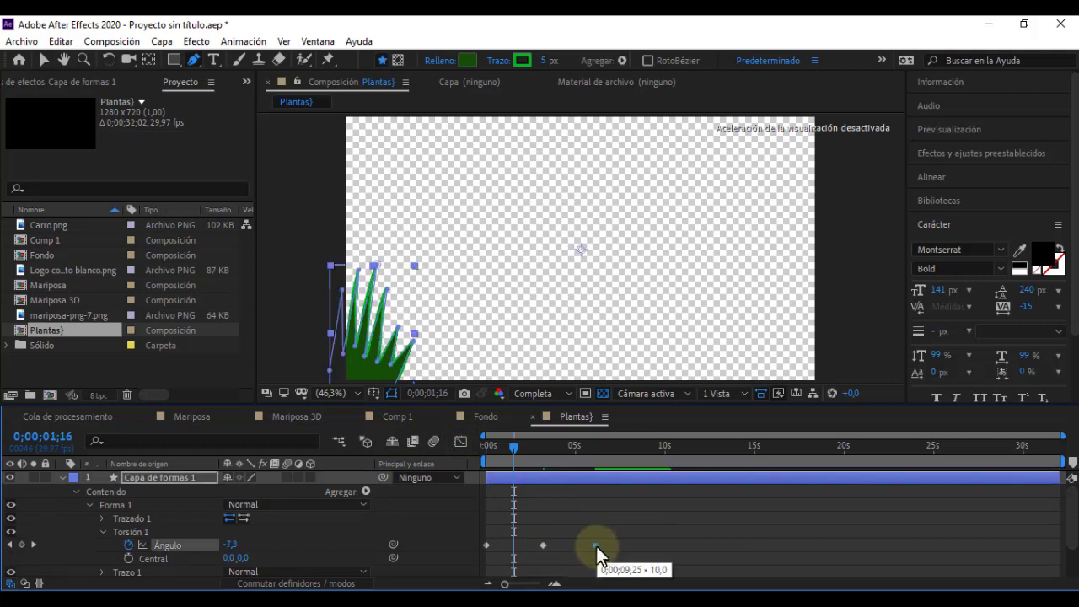
left_click_drag(510, 446, 393, 446)
key("space")
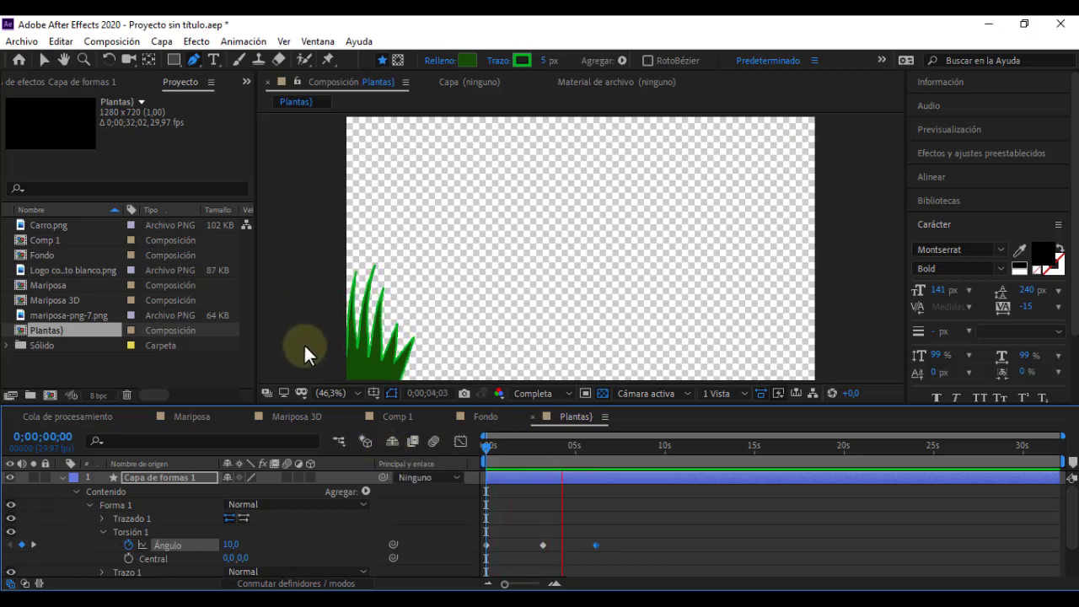
key("space")
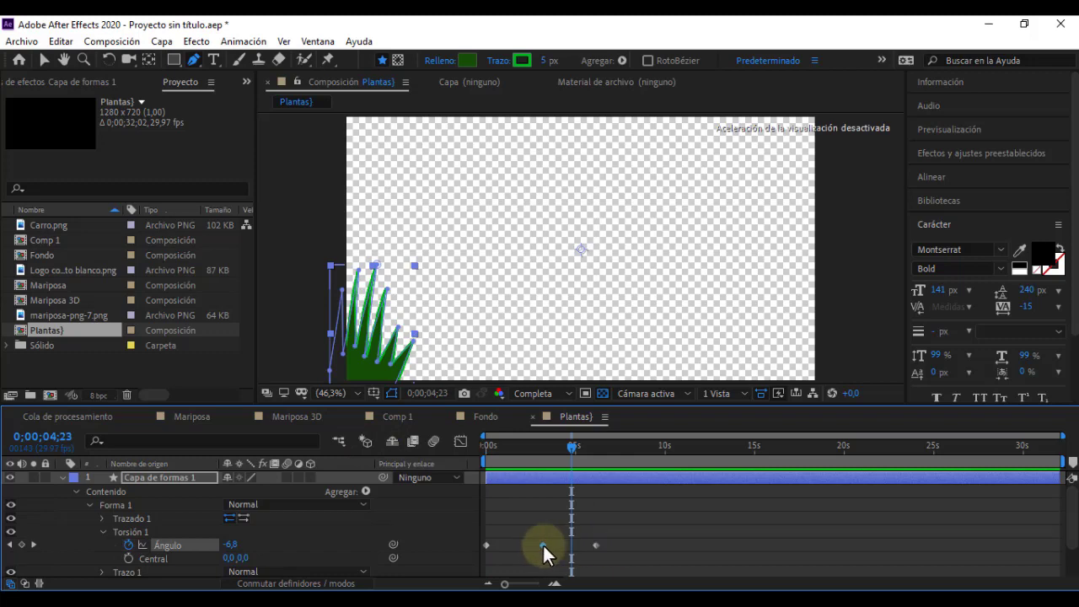
Apply Desacelerac./Acelerac. suave easing to all three Ángulo keyframes.
right_click(542, 545)
mouse_move(633, 535)
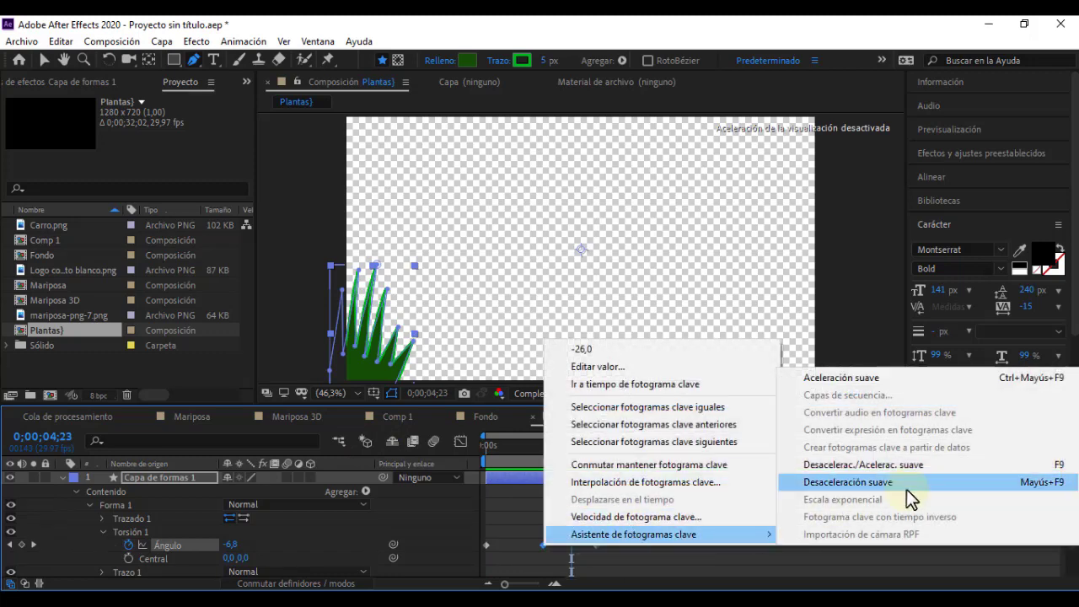
left_click(919, 470)
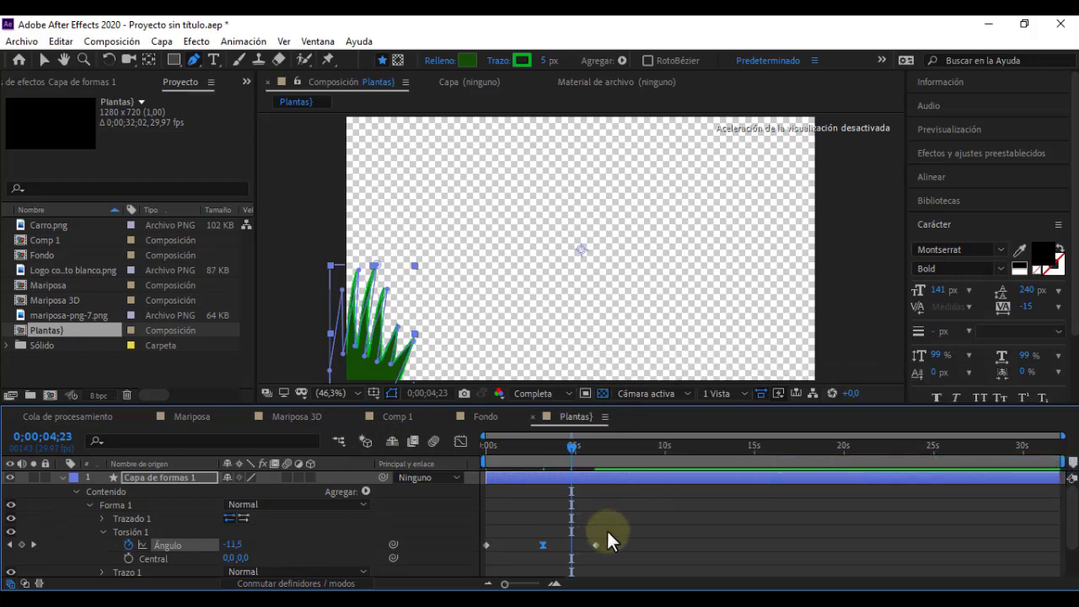
left_click_drag(482, 536, 634, 555)
right_click(596, 545)
mouse_move(674, 533)
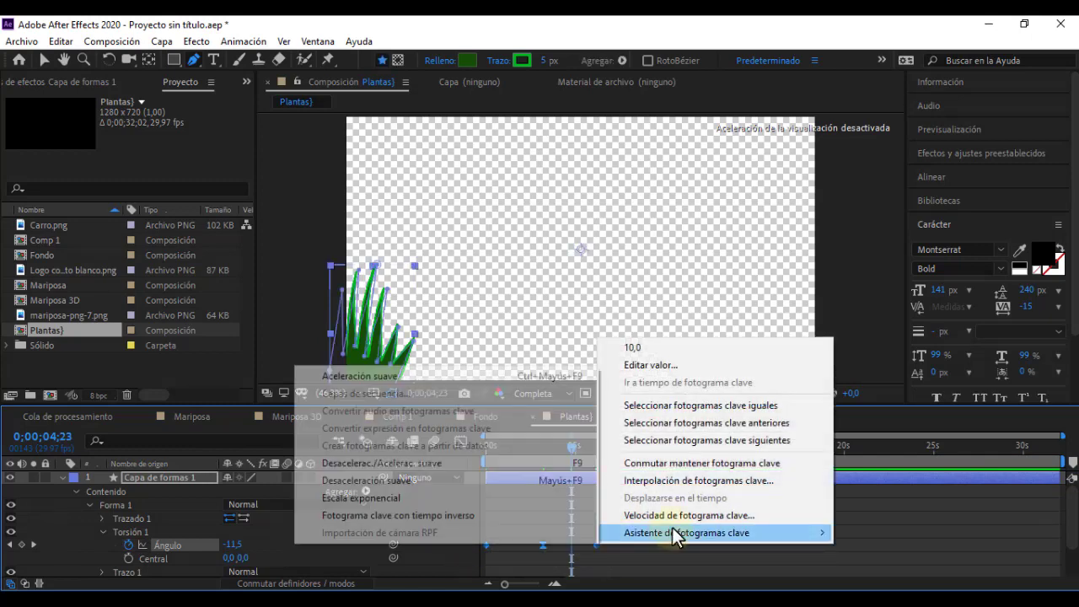
left_click(388, 464)
Nudge the eased keyframes so the middle and last sit slightly earlier.
mouse_move(571, 447)
left_mouse_down()
mouse_move(534, 447)
mouse_move(606, 454)
left_mouse_up()
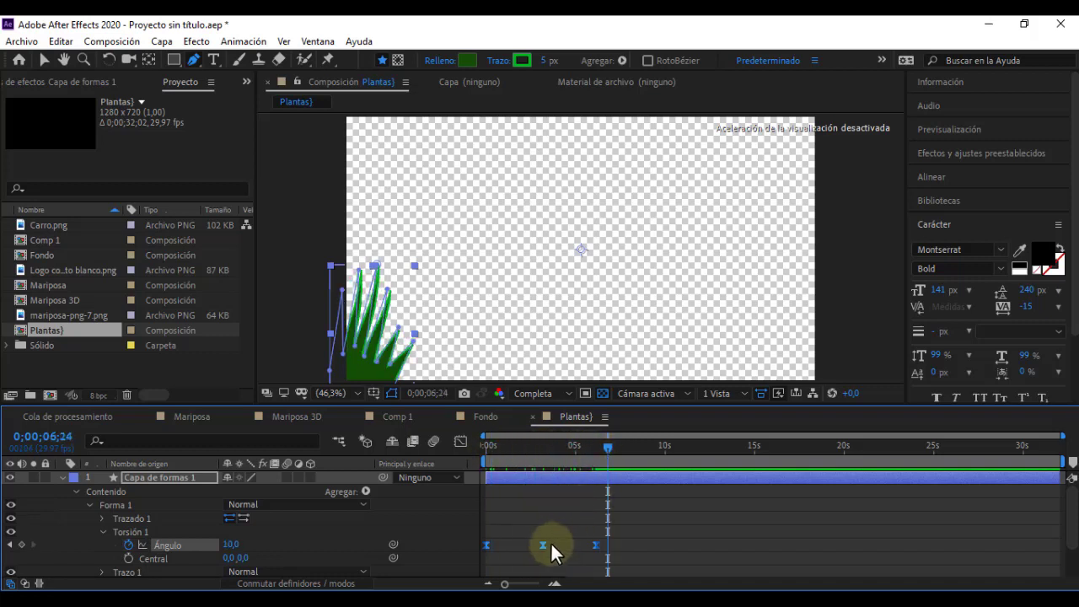
left_click_drag(537, 544, 545, 545)
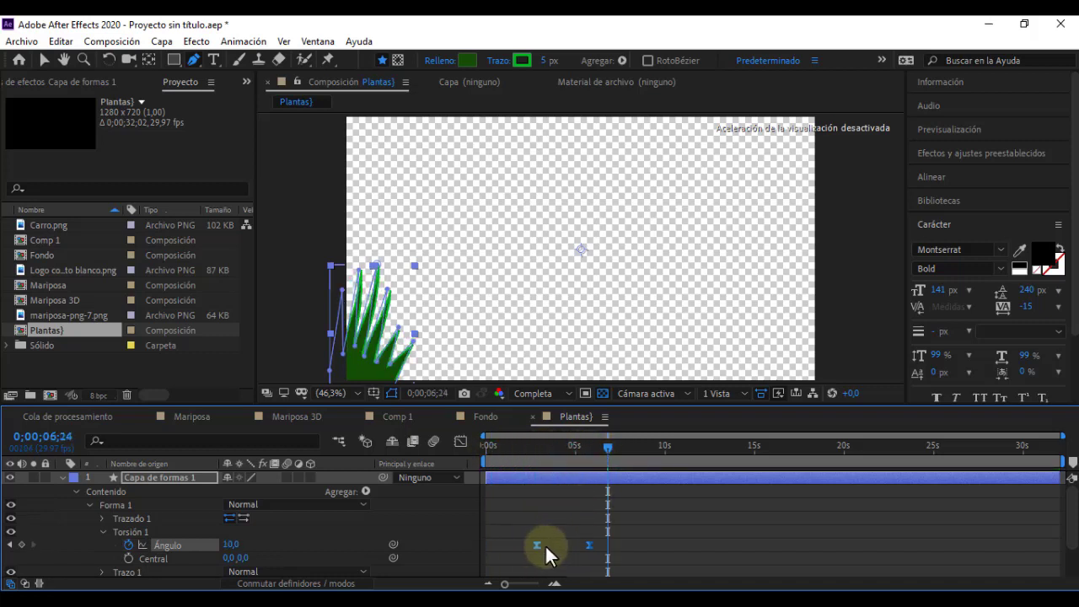
left_click(678, 540)
left_click_drag(488, 543, 533, 546)
left_click_drag(597, 545, 581, 545)
left_click(647, 544)
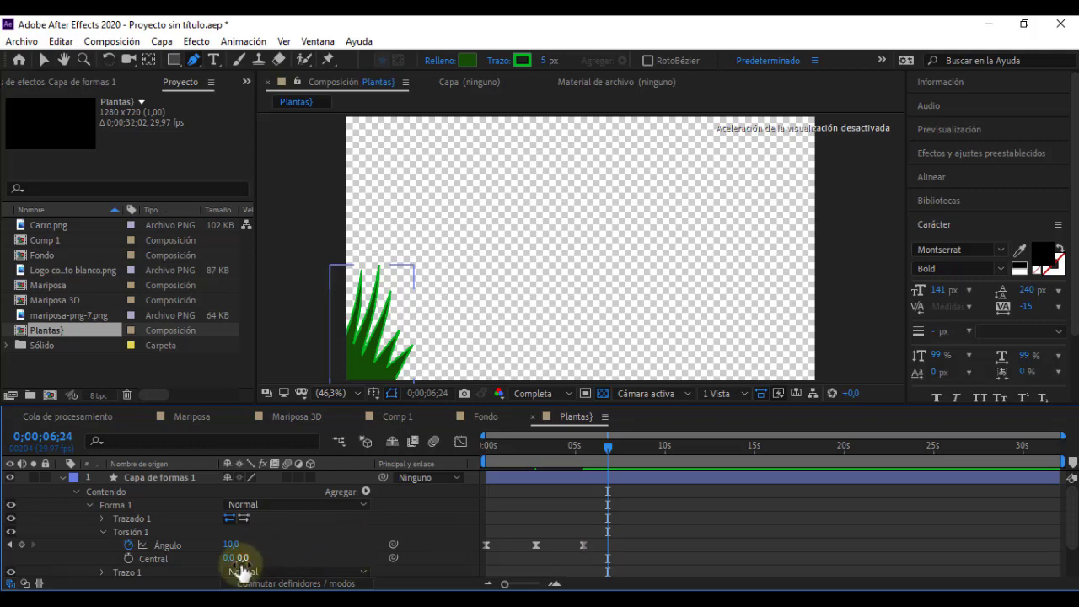
Add a loopOut cycle expression to the Twist Ángulo.
left_click(127, 544, "alt")
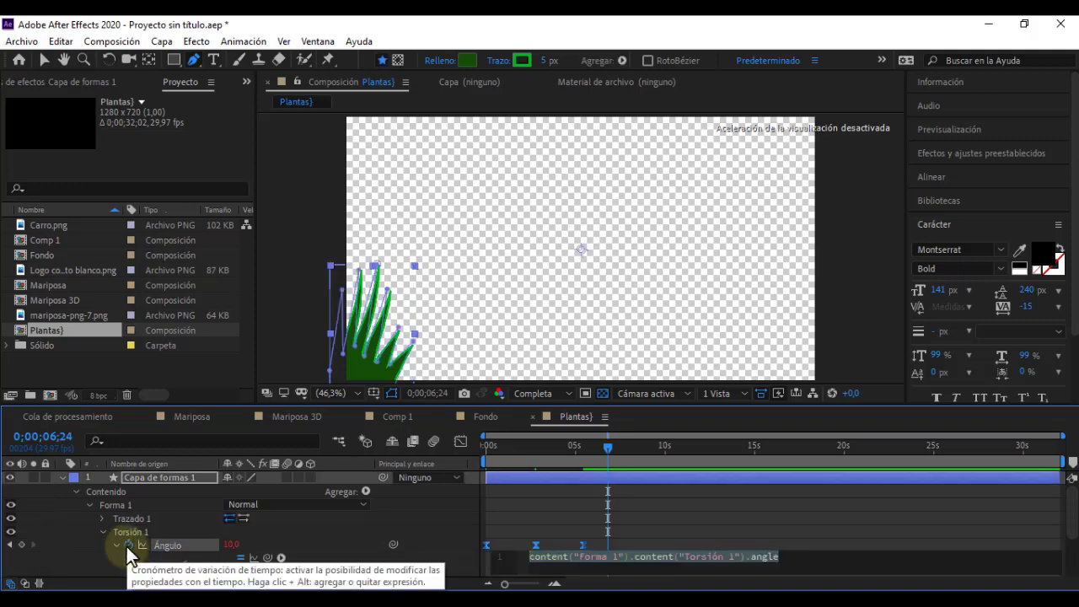
left_click(280, 558)
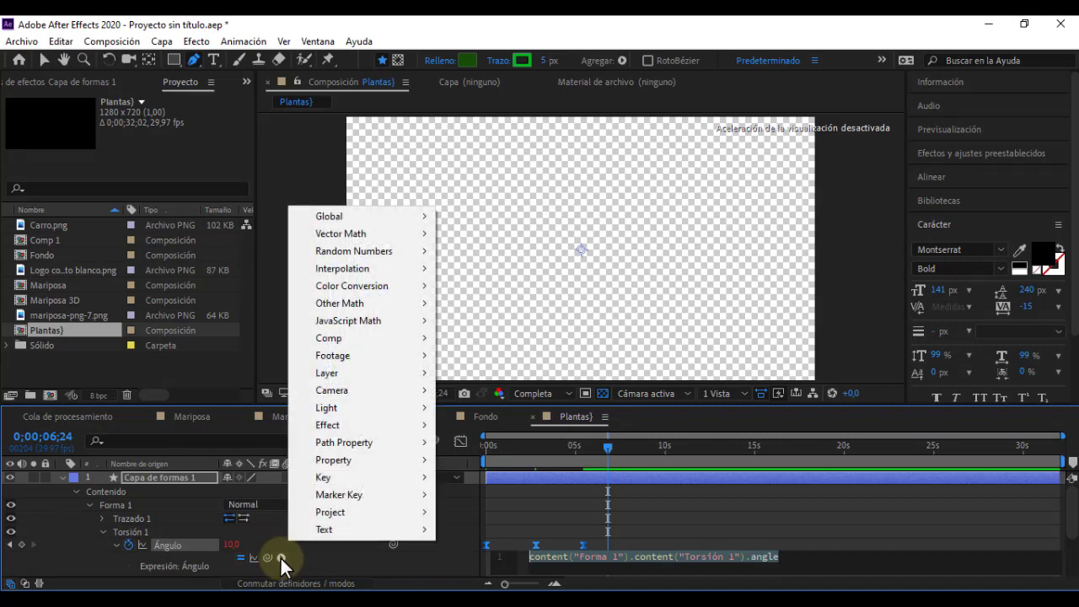
mouse_move(391, 388)
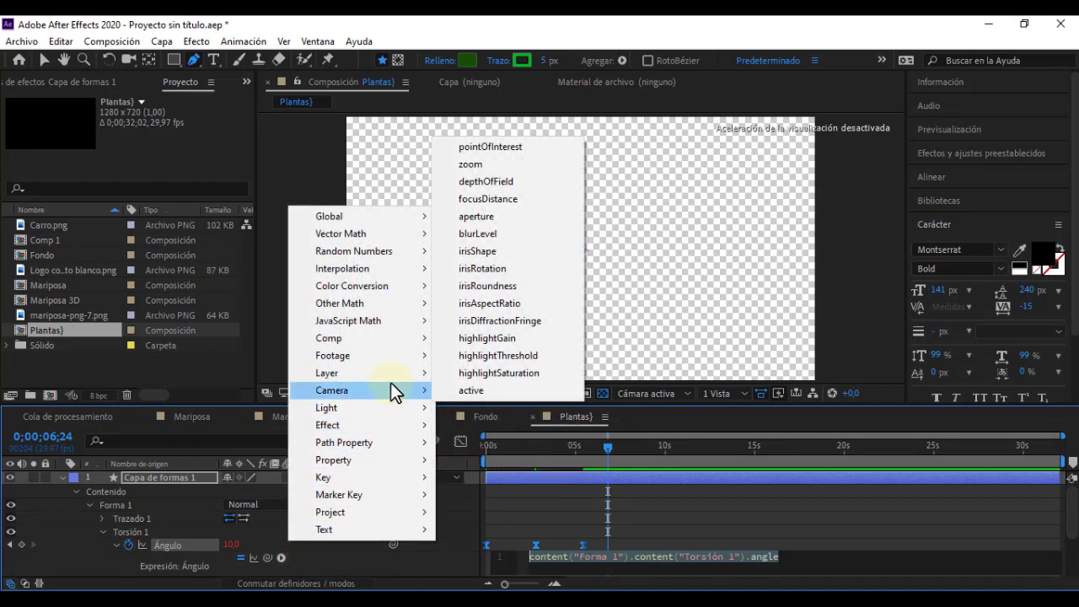
mouse_move(376, 466)
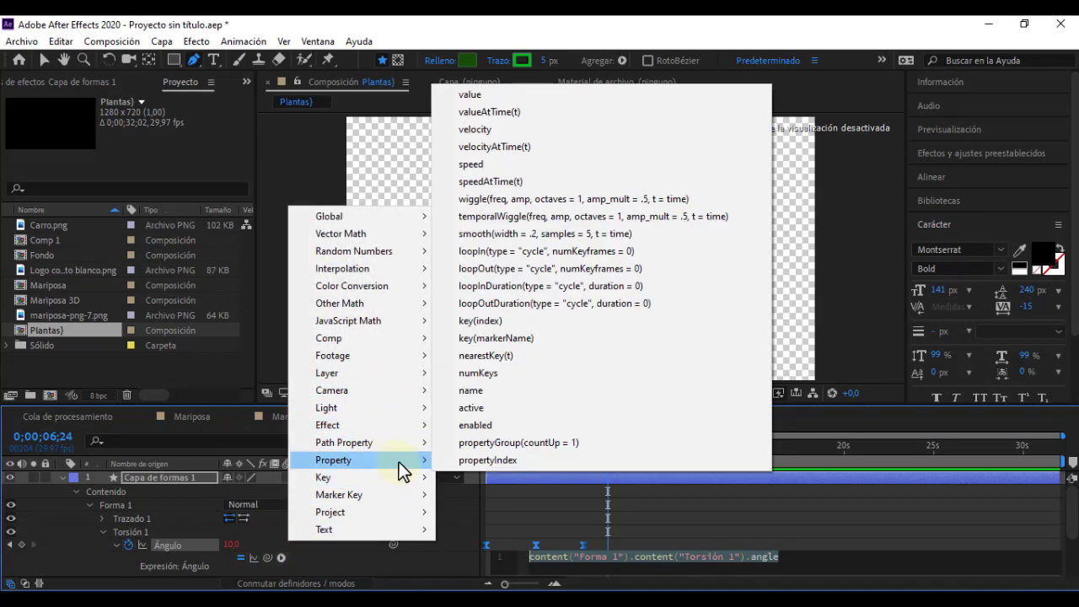
left_click(505, 270)
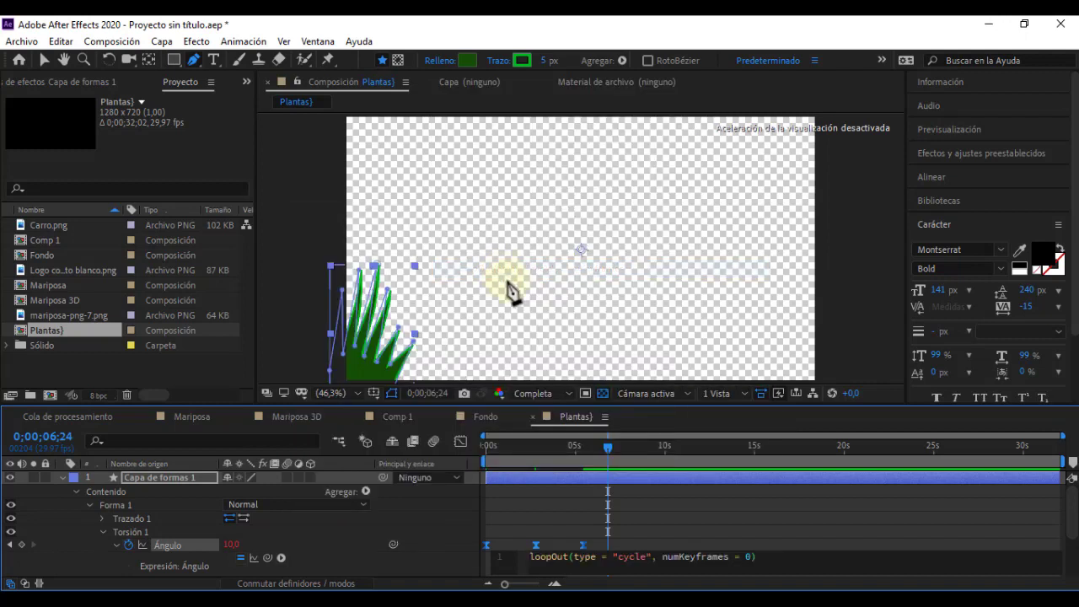
Collapse the grass layer and scrub the timeline to check the repeating sway.
left_click(61, 477)
left_click(488, 445)
mouse_move(527, 447)
left_mouse_down()
mouse_move(876, 455)
mouse_move(497, 455)
left_mouse_up()
left_click(354, 525)
left_click(455, 527)
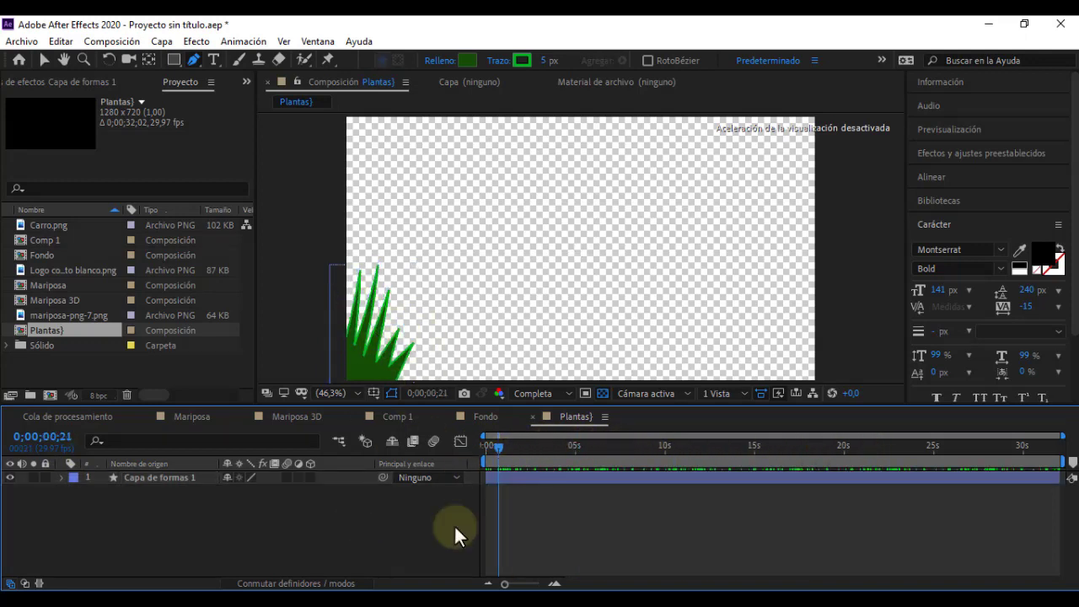
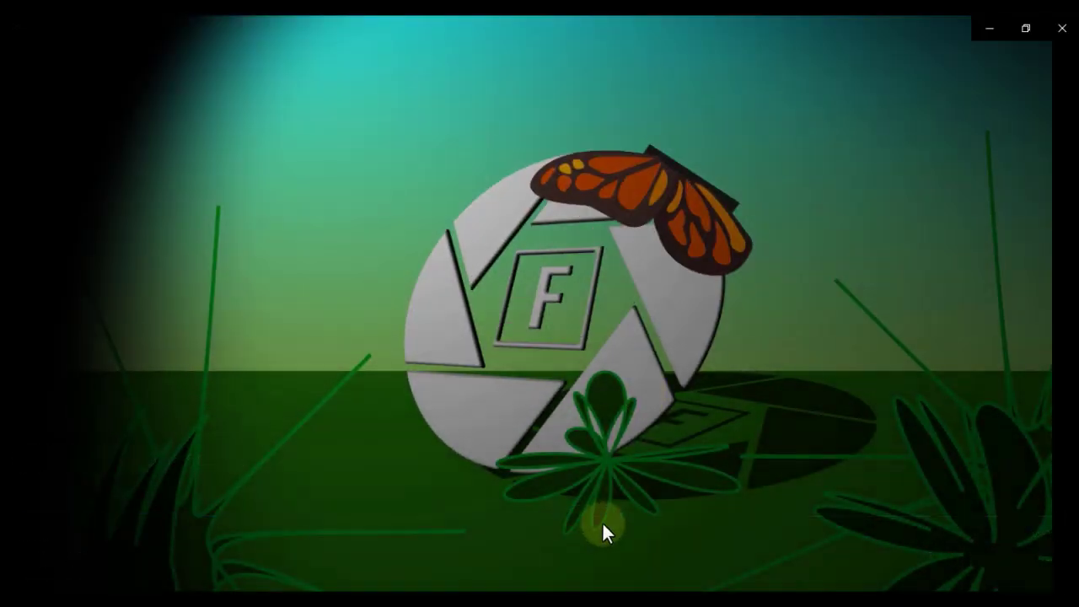
Minimize the Movies & TV player to return to the After Effects project with Plantas showing.
left_click(993, 30)
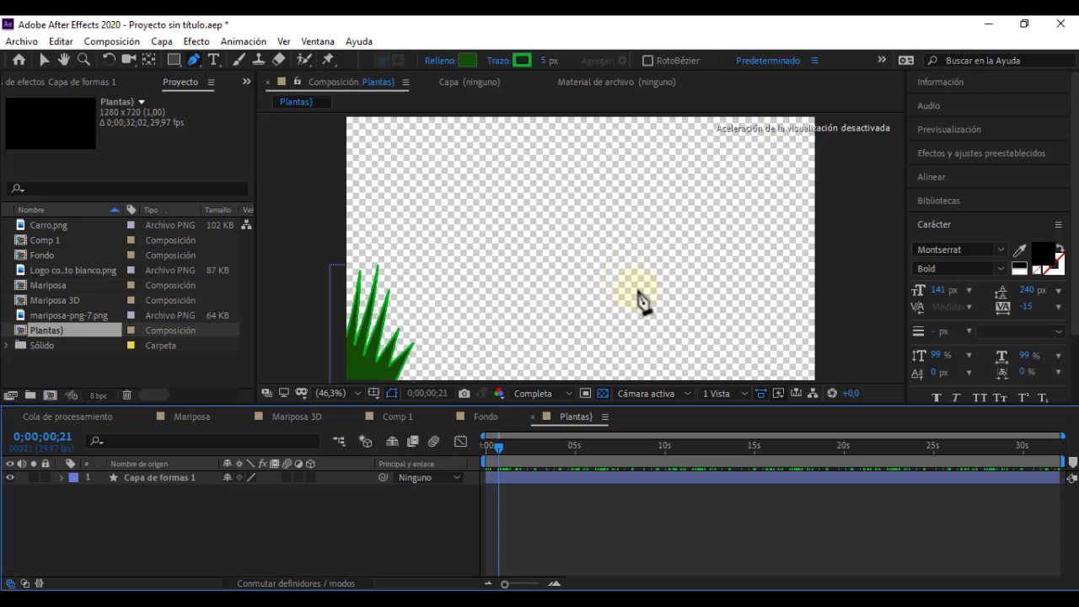
Draw a closed dark green star outline point by point with the Pen tool beside the grass.
left_click_drag(584, 288, 636, 287)
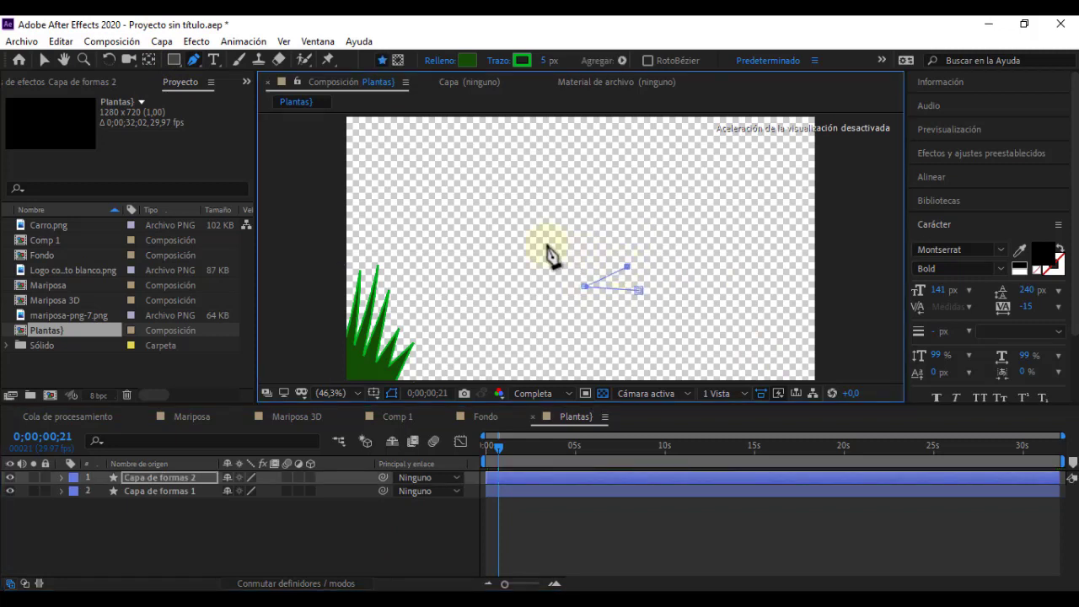
left_click(545, 244)
left_click(609, 225)
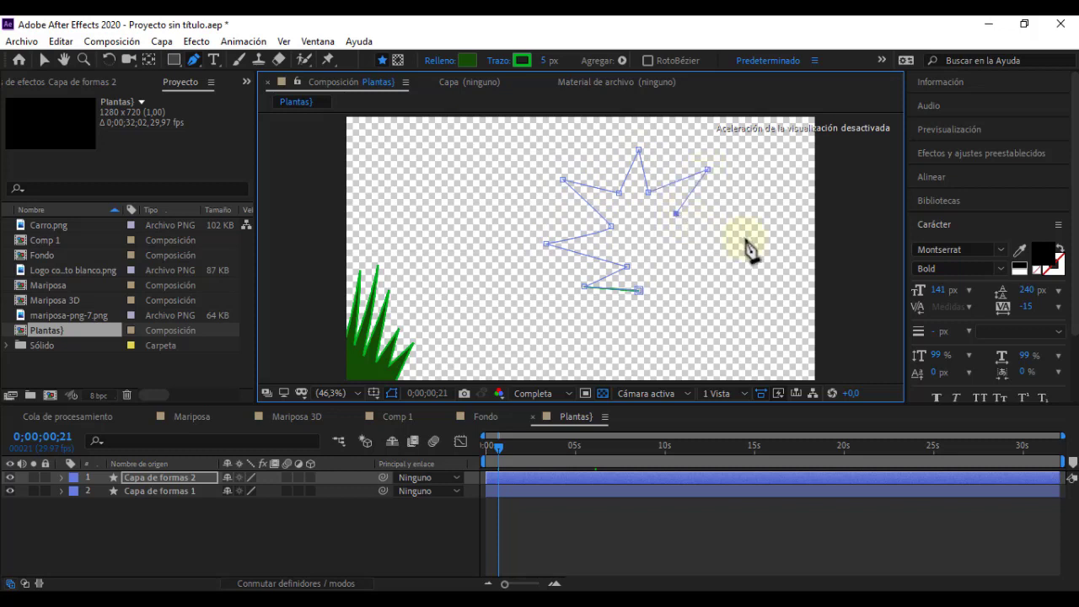
left_click(675, 287)
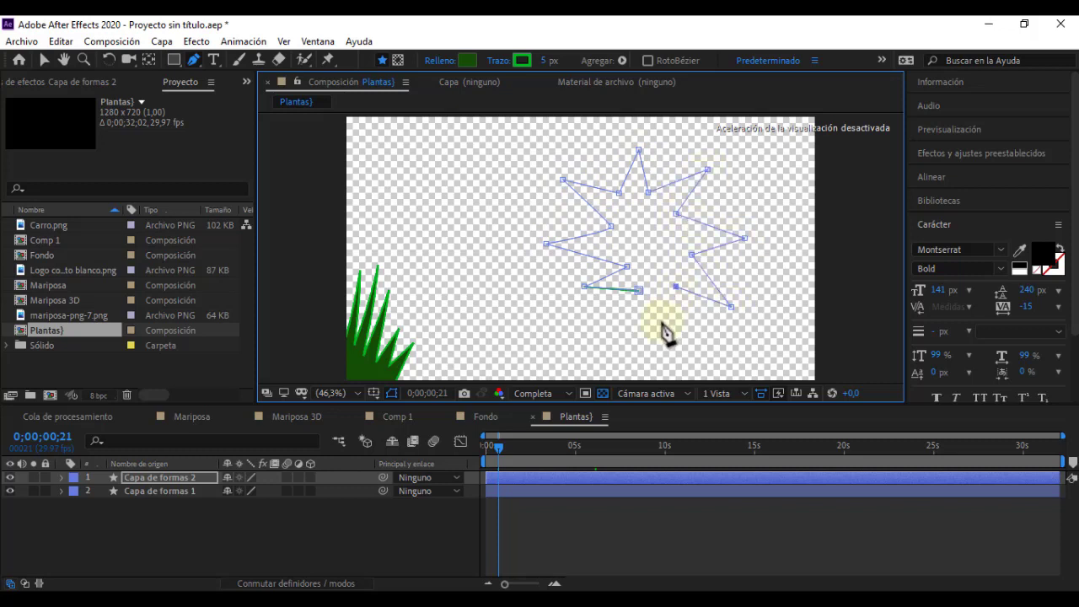
left_click(639, 291)
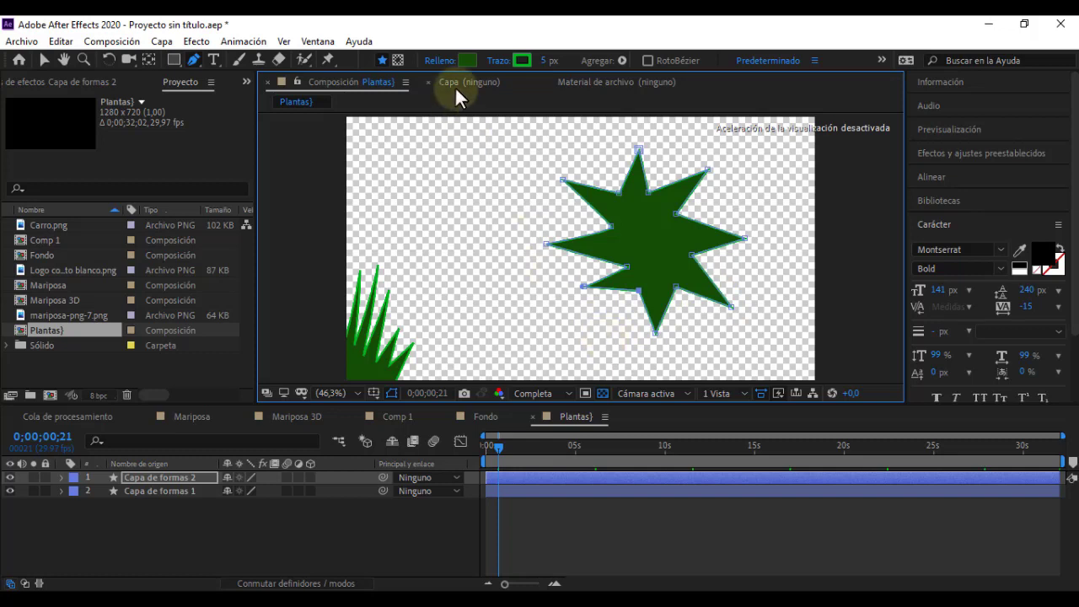
Add Desinflar e inflar to the star shape layer with Nivel set to 85.
left_click(148, 477)
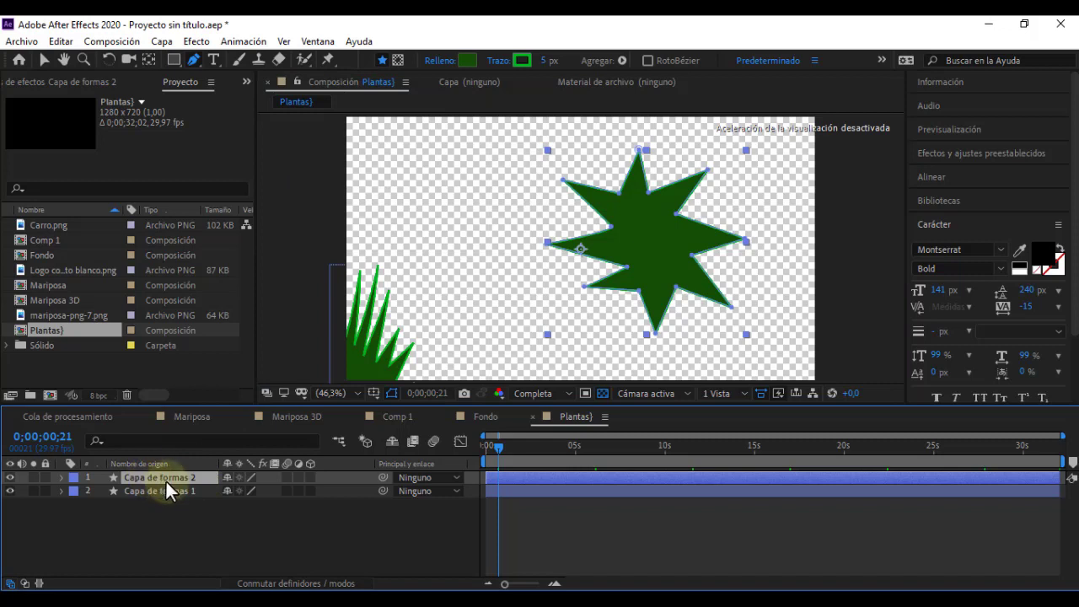
left_click(61, 478)
left_click(364, 491)
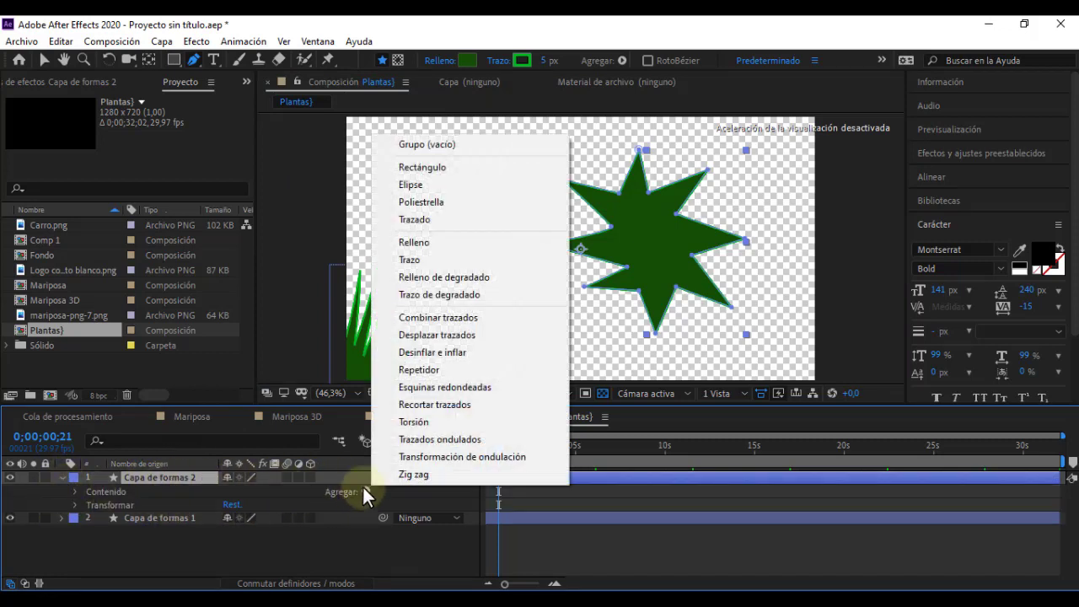
left_click(469, 353)
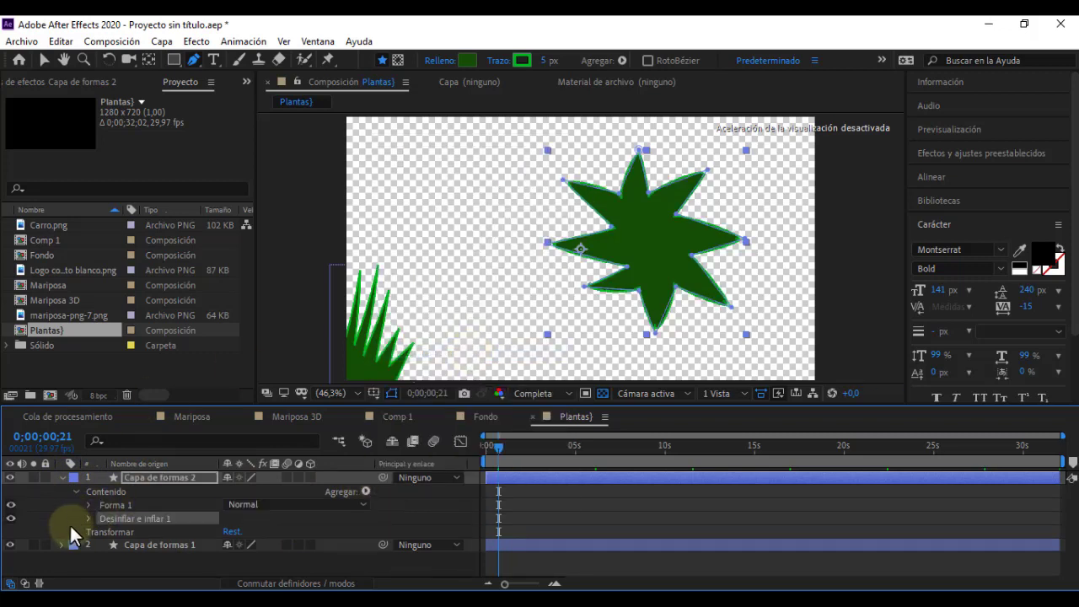
left_click(88, 518)
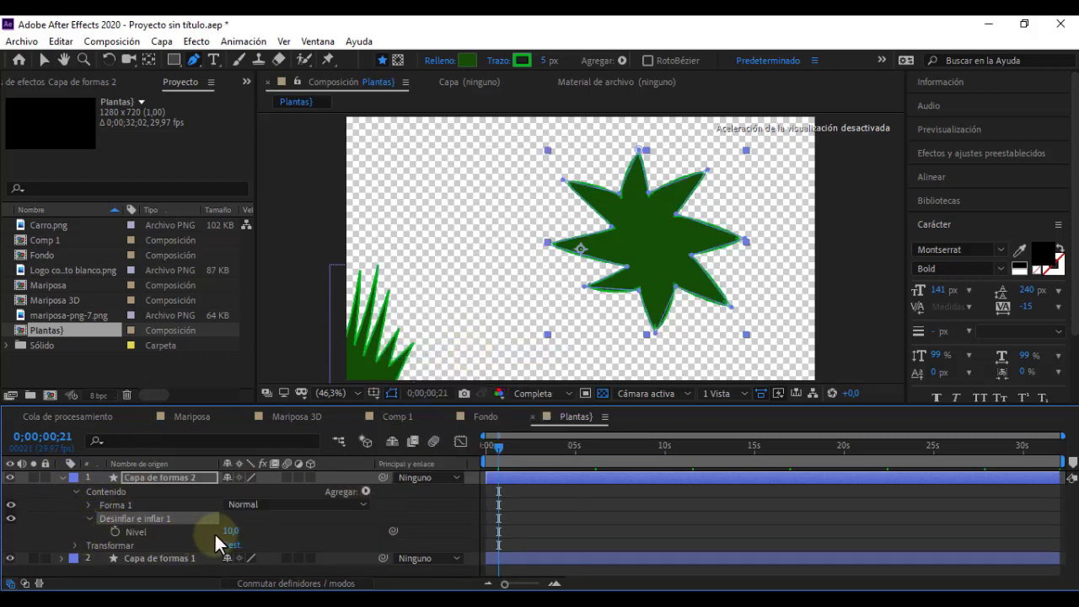
left_click_drag(231, 538, 289, 531)
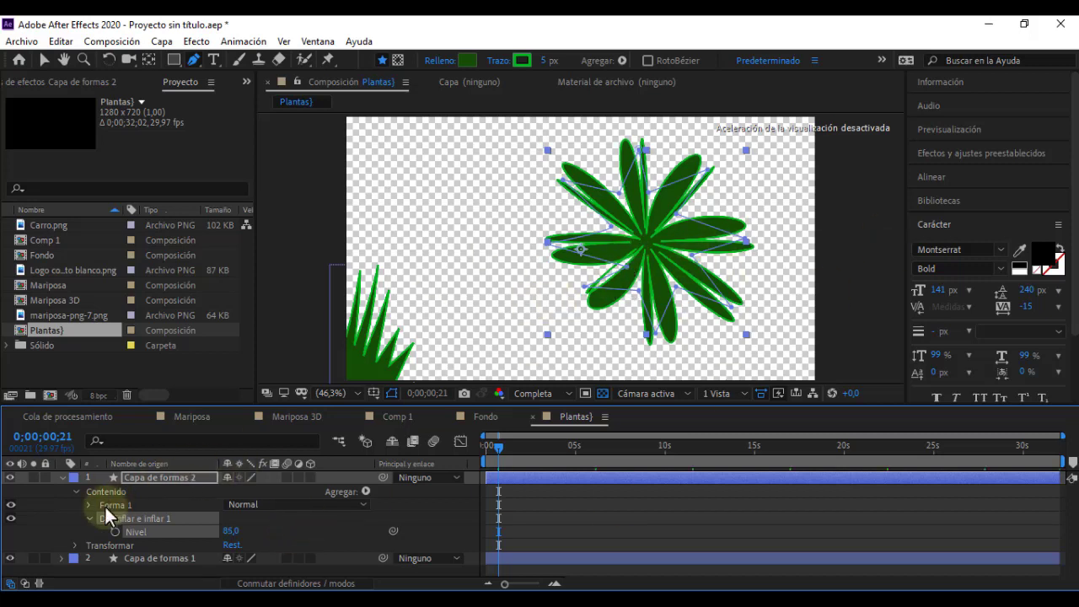
Change the flower's fill colour to the lighter green 2E741B.
left_click(468, 60)
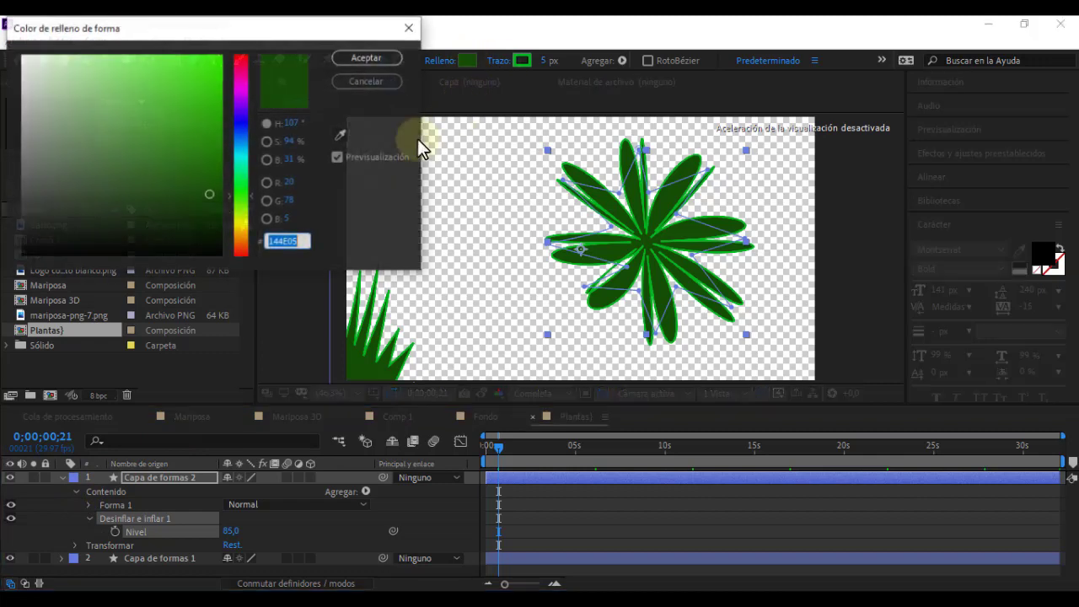
left_click(177, 166)
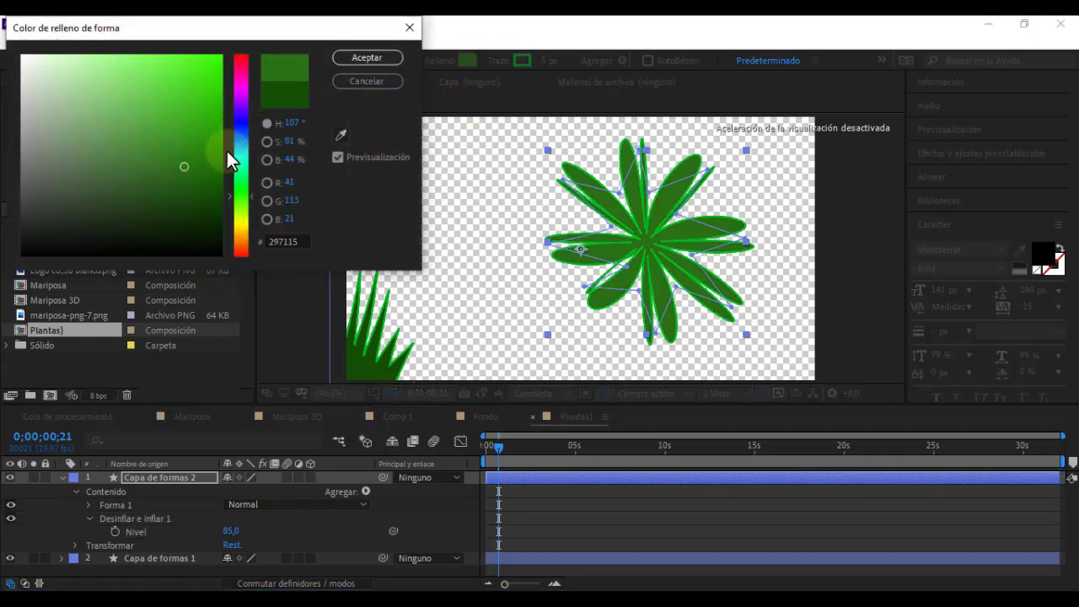
left_click(180, 174)
mouse_move(179, 178)
left_mouse_down()
mouse_move(182, 197)
mouse_move(175, 164)
left_mouse_up()
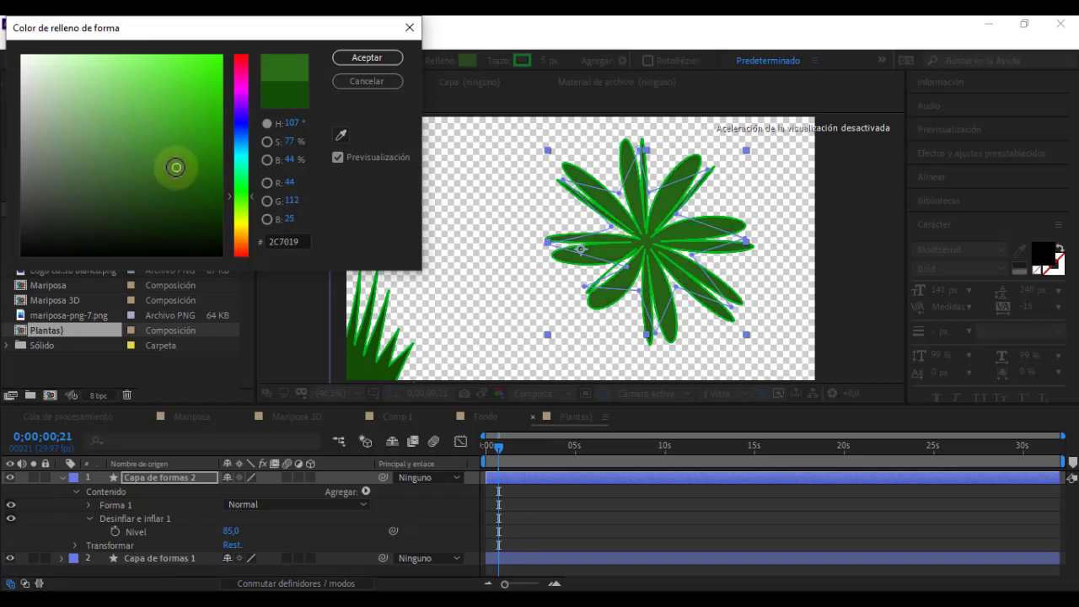
left_click(367, 58)
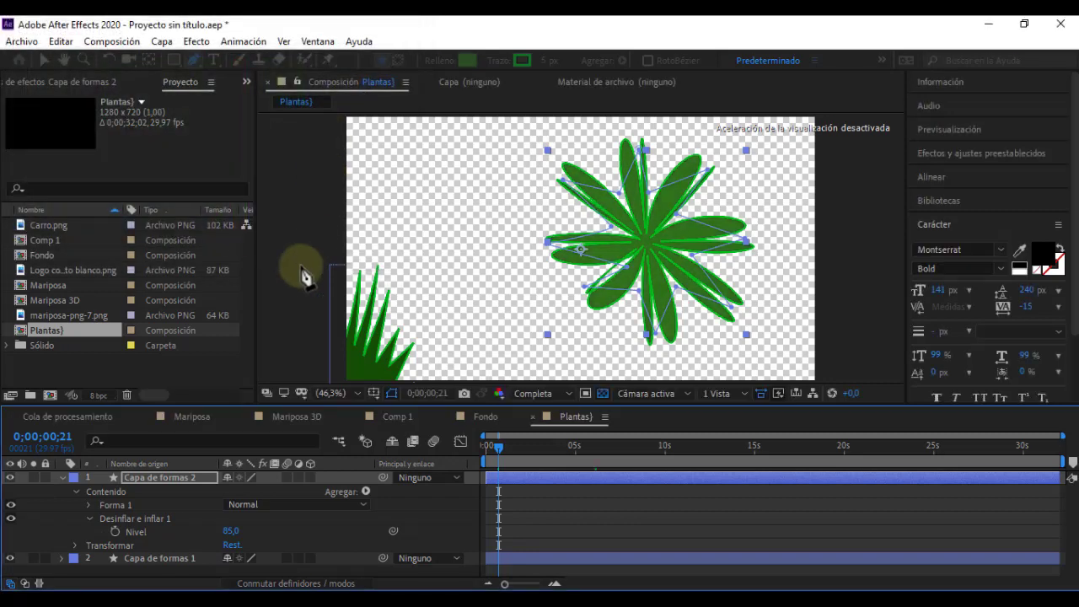
Scale the flower layer to 73% and move it to the comp's lower-right corner.
left_click(142, 478)
key("s")
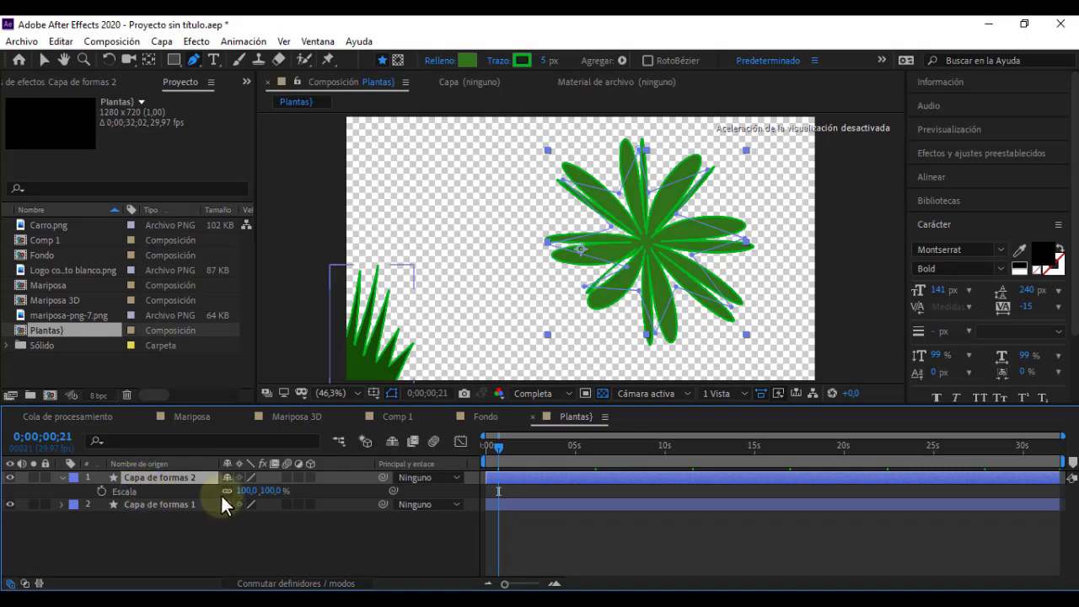
left_click_drag(263, 491, 241, 492)
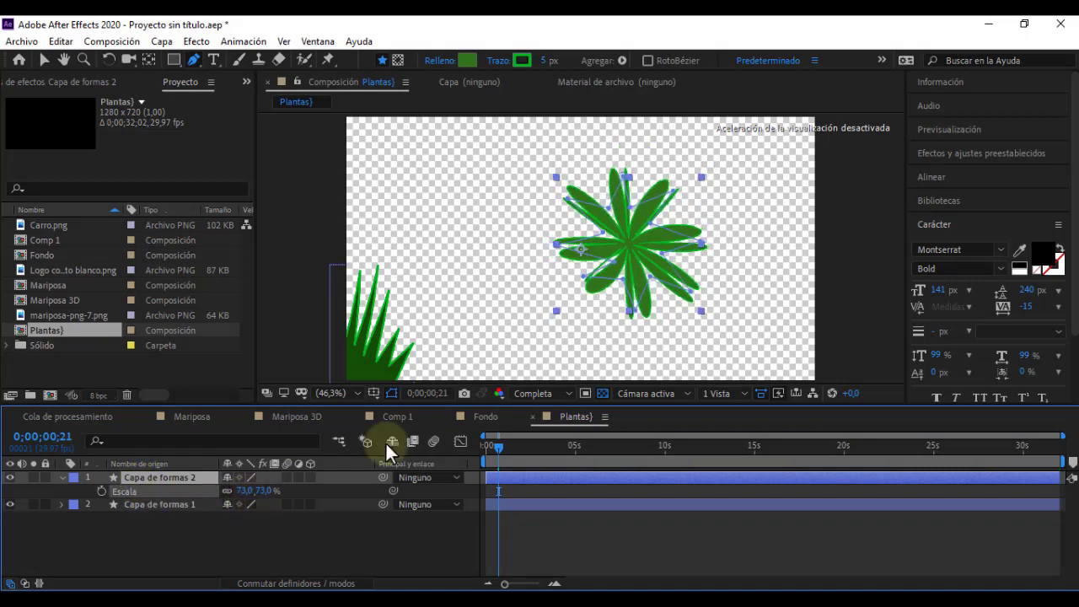
left_click(642, 242)
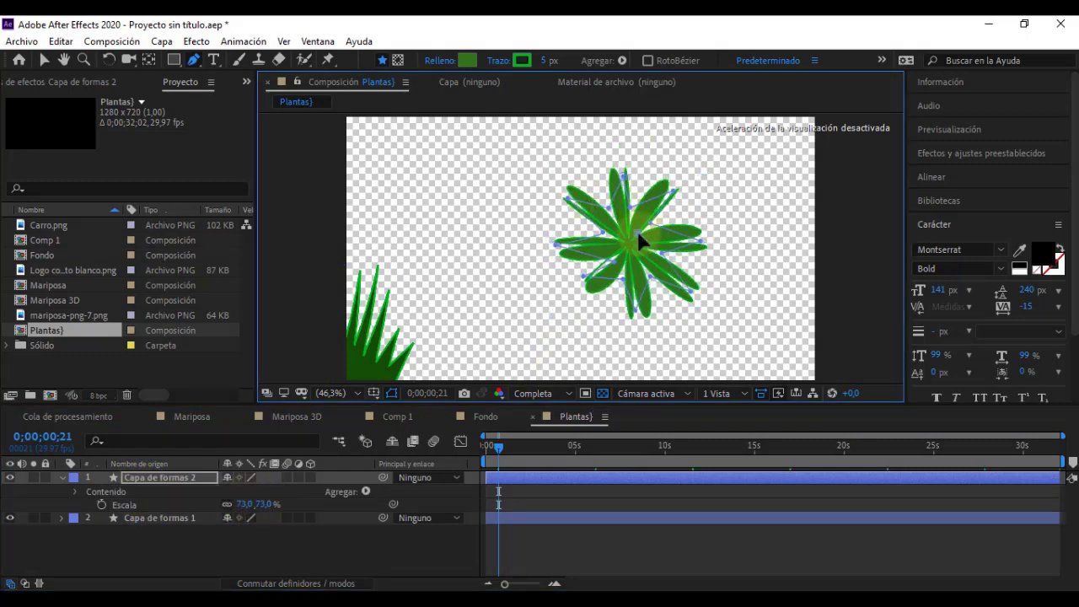
left_click(44, 60)
left_click_drag(638, 220, 788, 340)
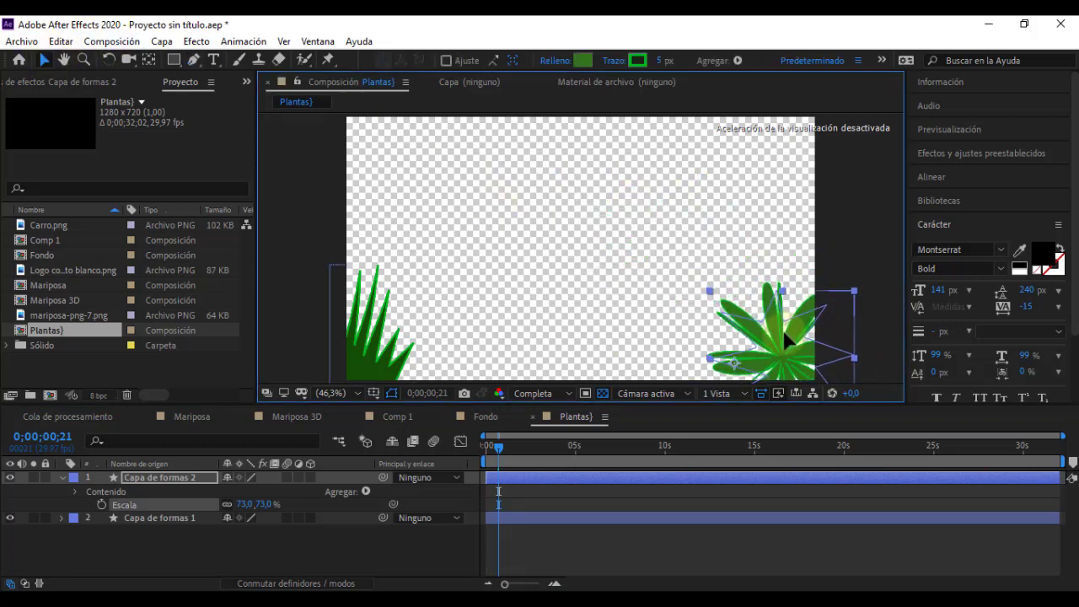
Move the flower's anchor point to its base and set a starting rotation of -8° at 0:00.
left_click(489, 445)
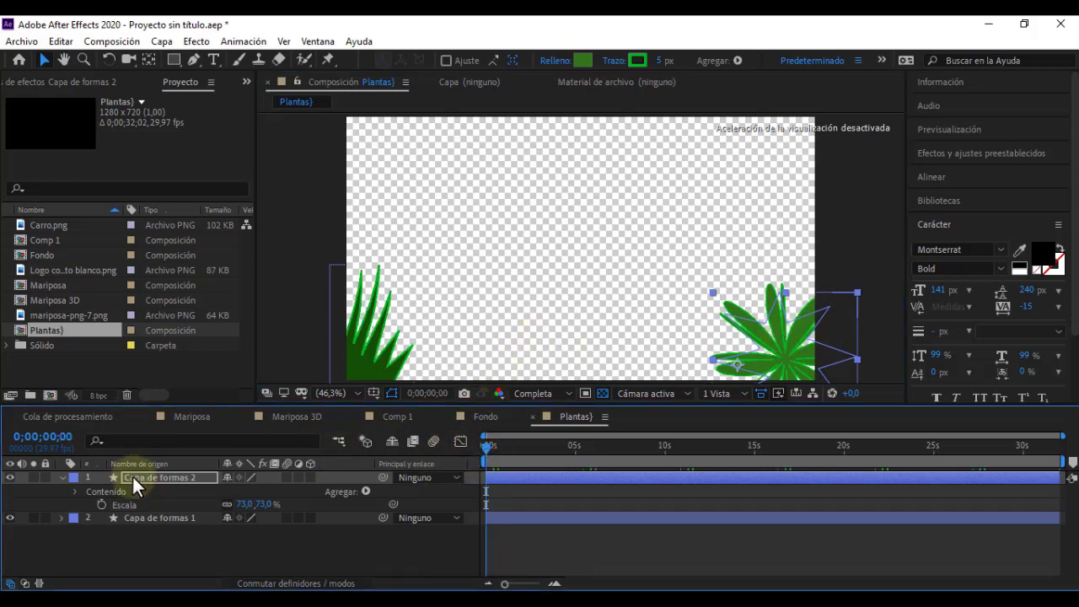
key("r")
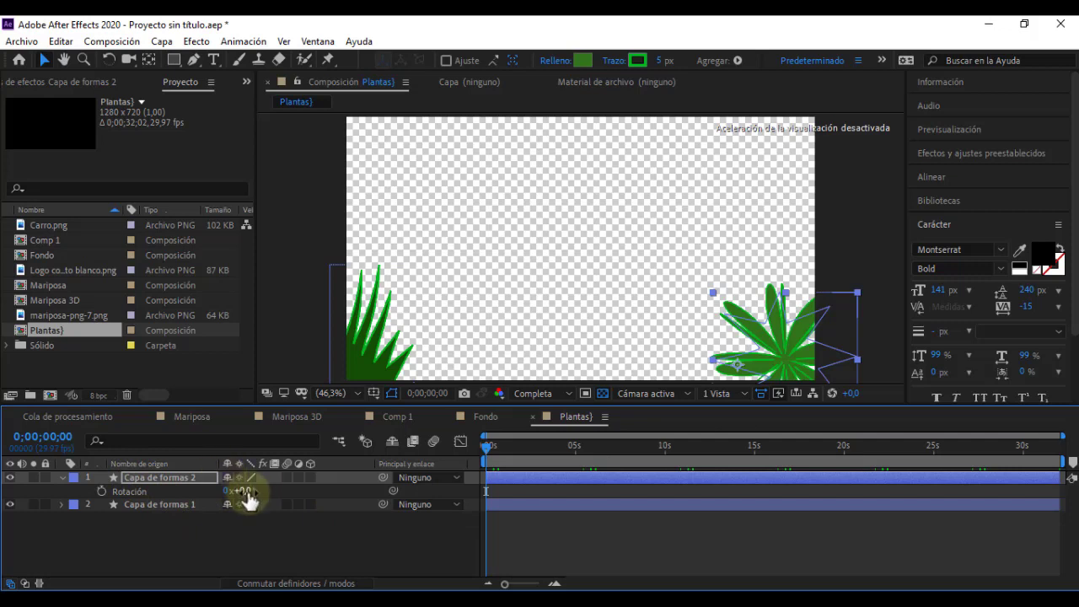
left_click_drag(244, 491, 246, 498)
left_click(148, 60)
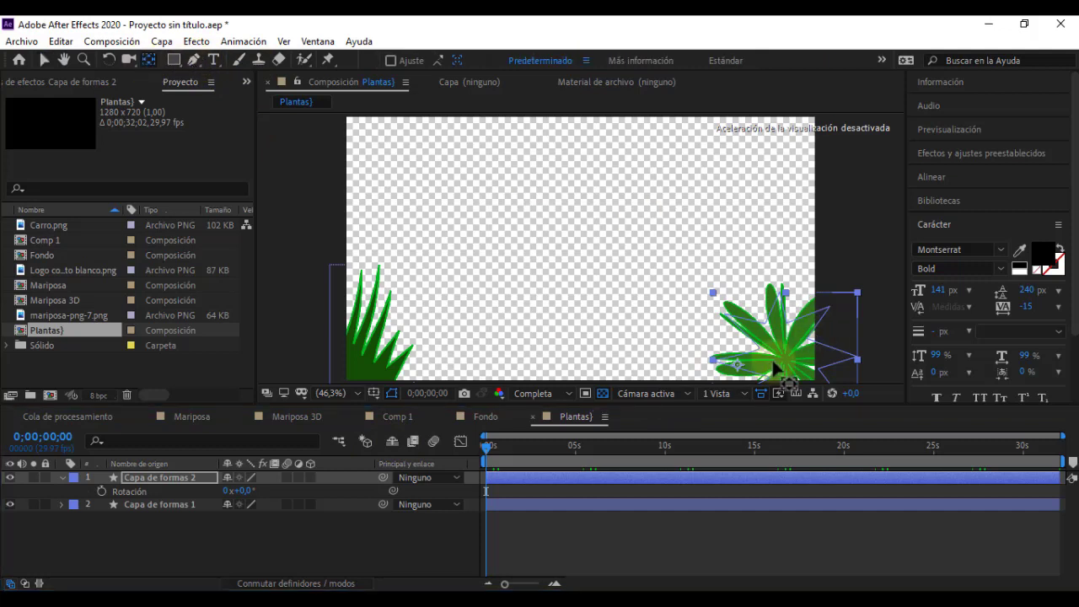
left_click_drag(736, 365, 794, 371)
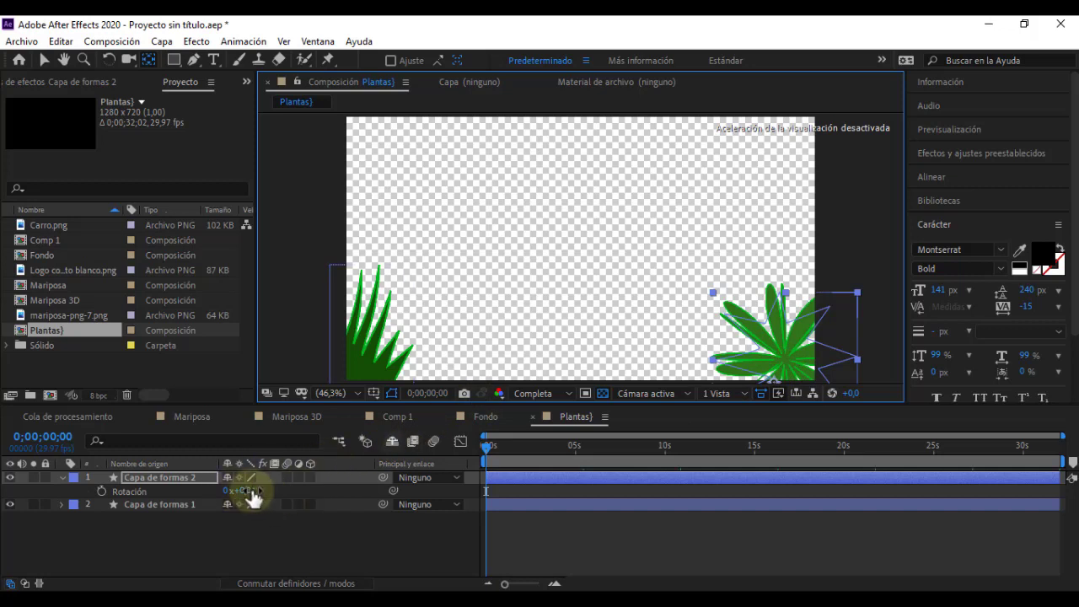
left_click_drag(243, 492, 239, 491)
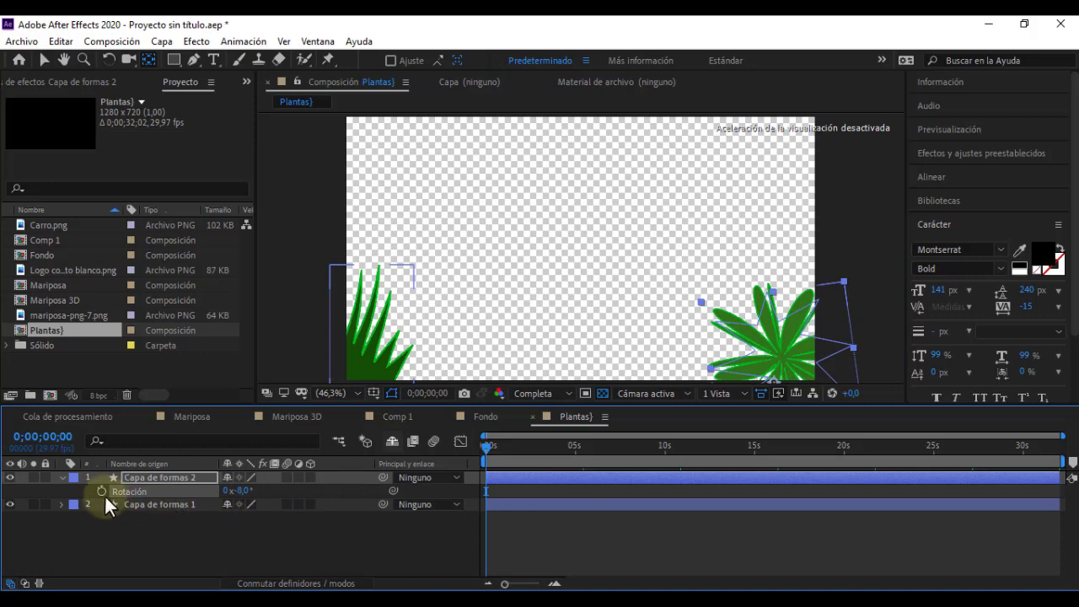
Add rotation keyframes of +8° at 2;12 and -8° at 4;01, then select all three.
left_click_drag(485, 449, 529, 446)
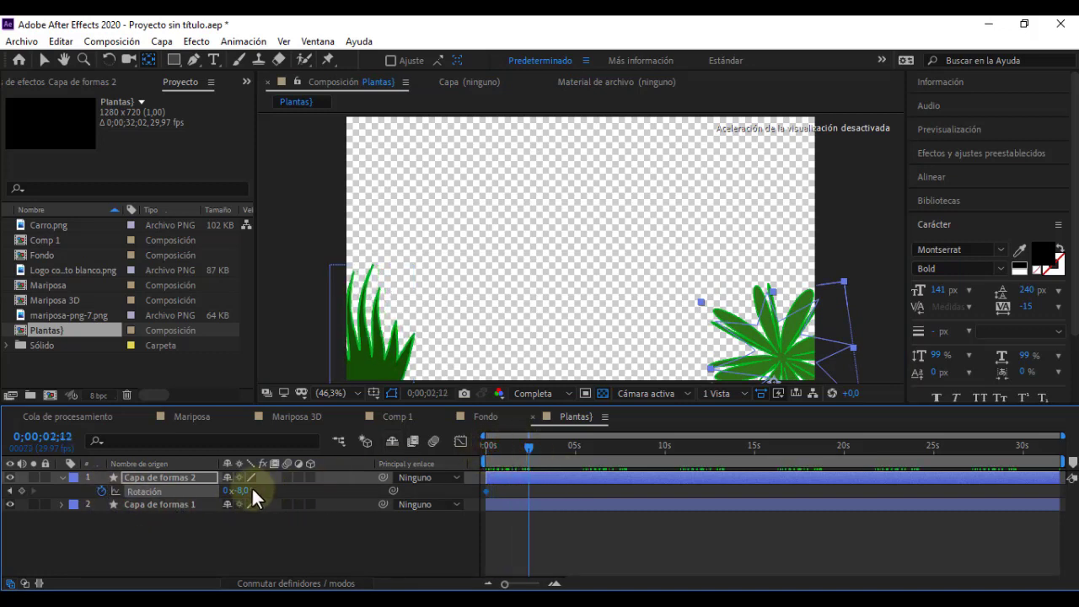
left_click_drag(243, 491, 258, 491)
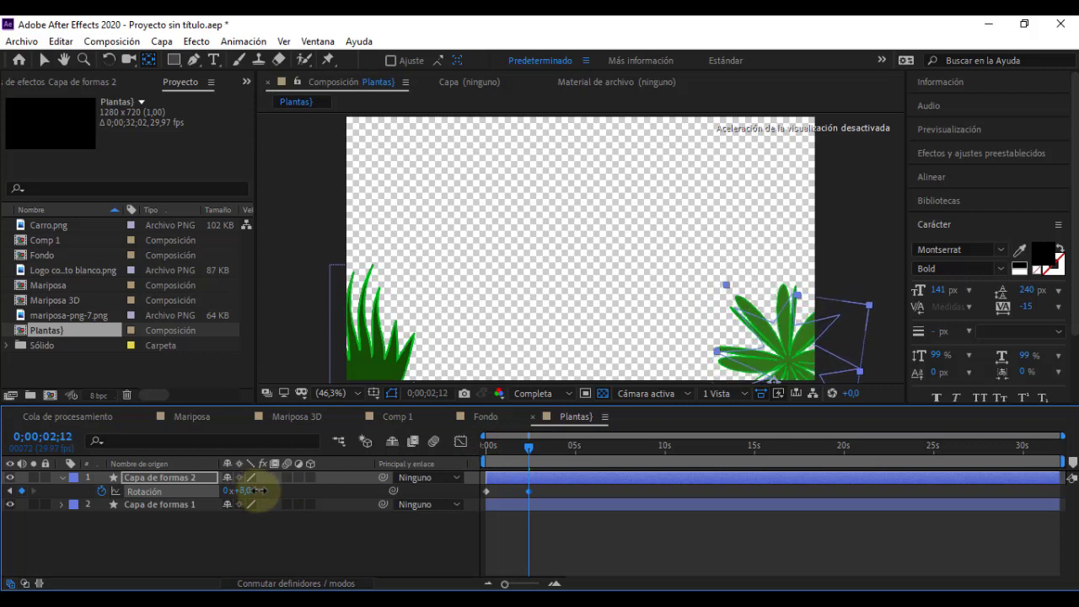
left_click_drag(546, 448, 558, 451)
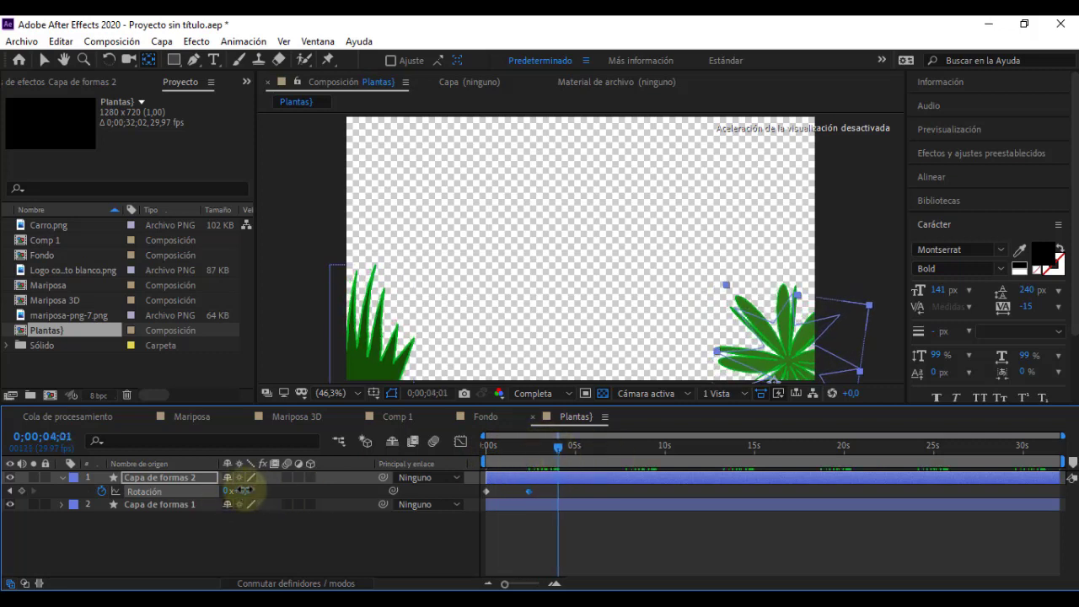
left_click_drag(243, 493, 228, 491)
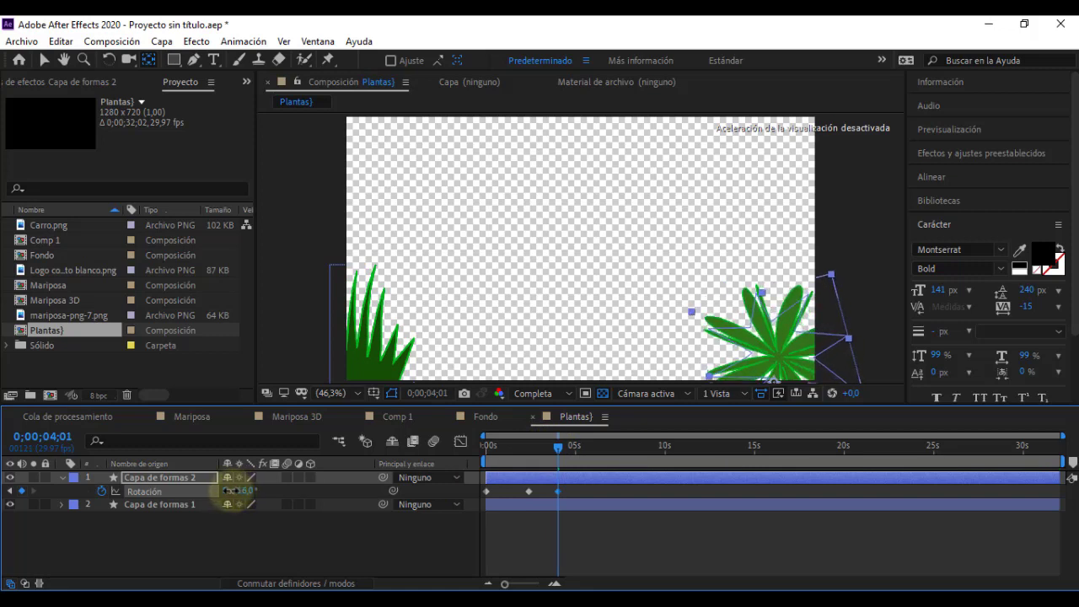
key("Home")
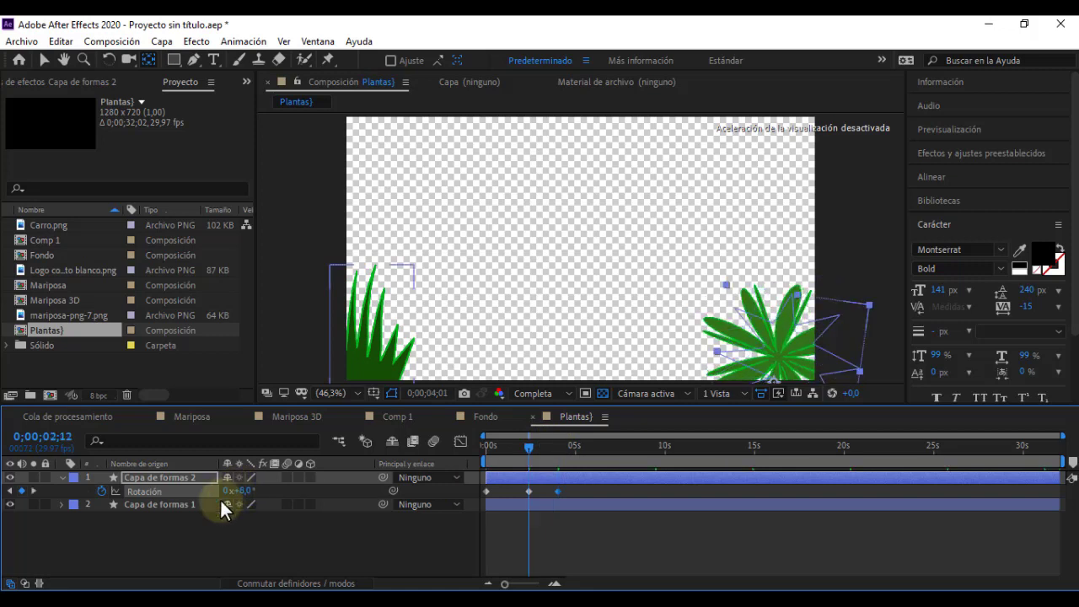
key("k")
key("k")
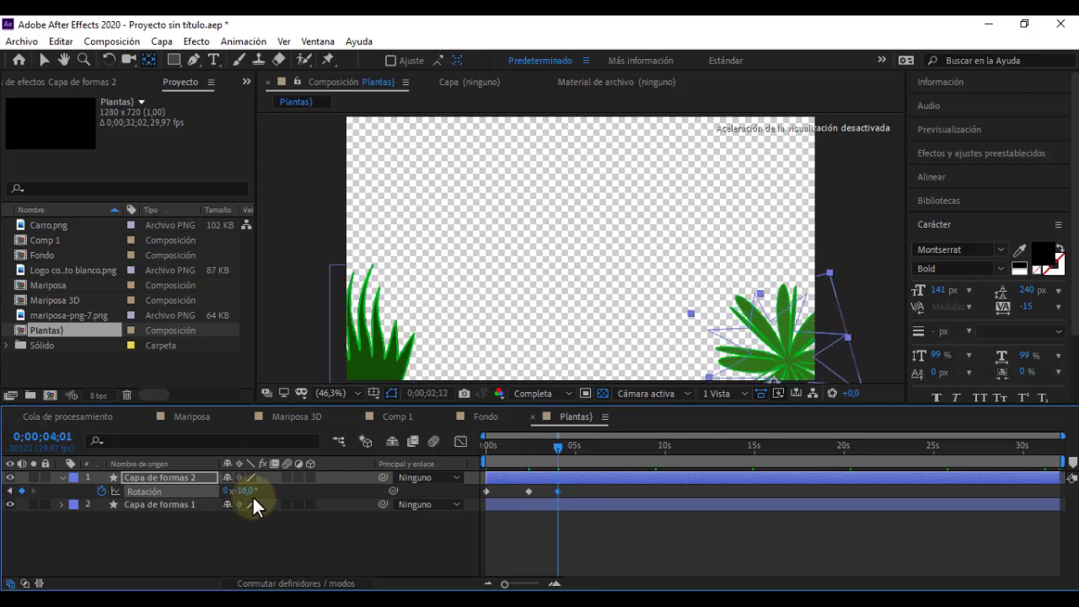
left_click_drag(249, 491, 254, 491)
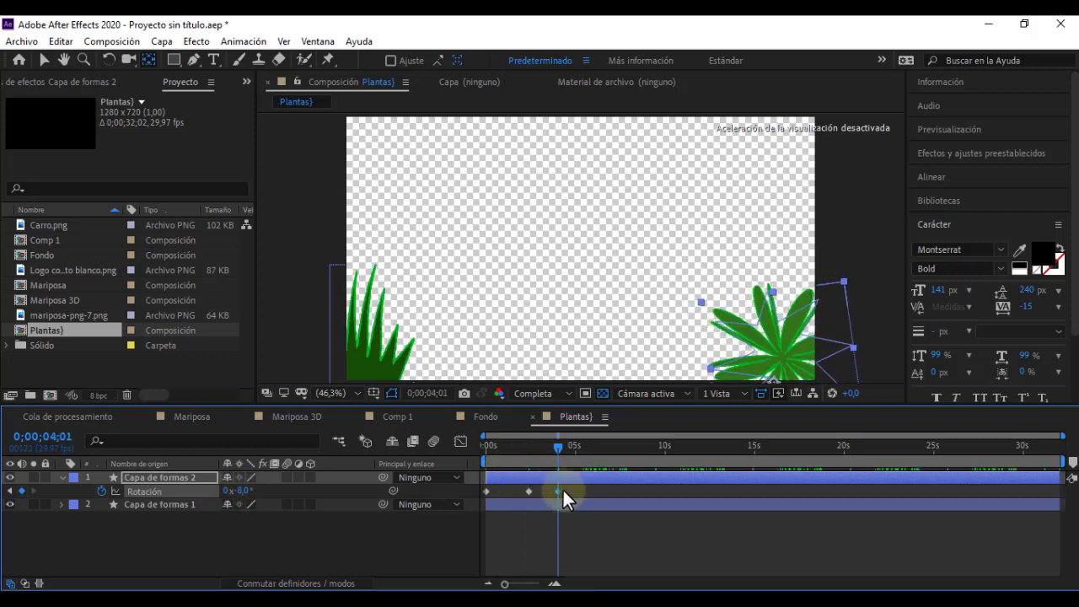
left_click_drag(569, 486, 465, 495)
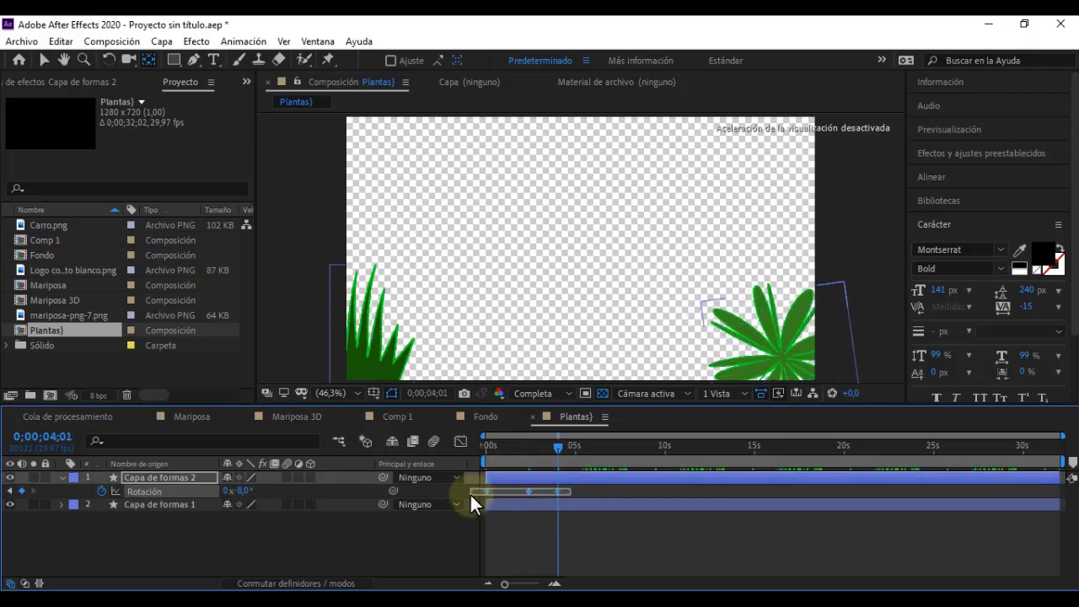
Apply Easy Ease to the selected rotation keyframes.
right_click(558, 489)
mouse_move(650, 482)
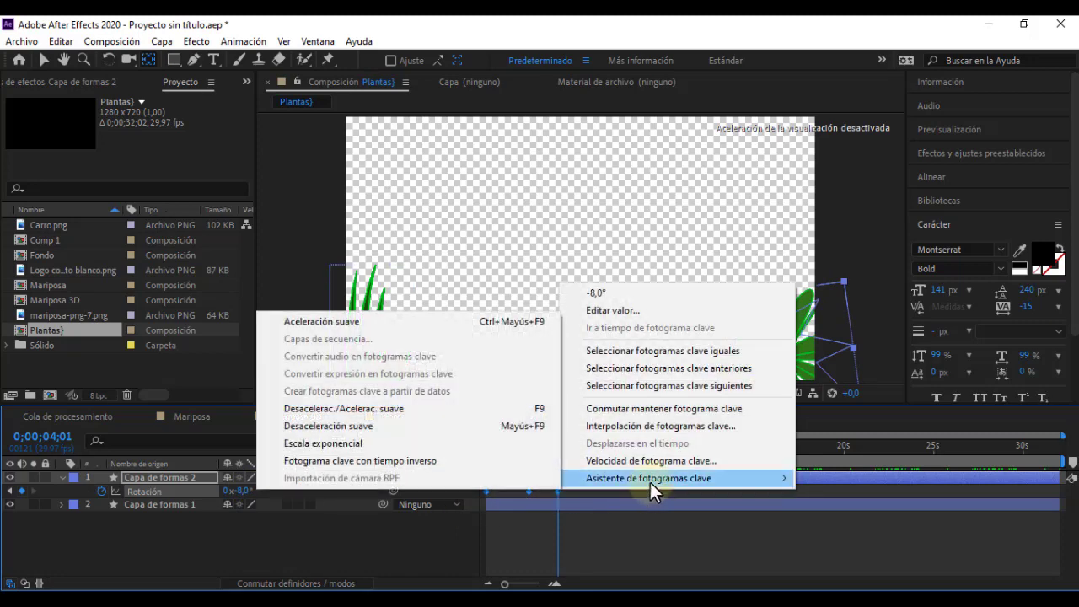
left_click(444, 410)
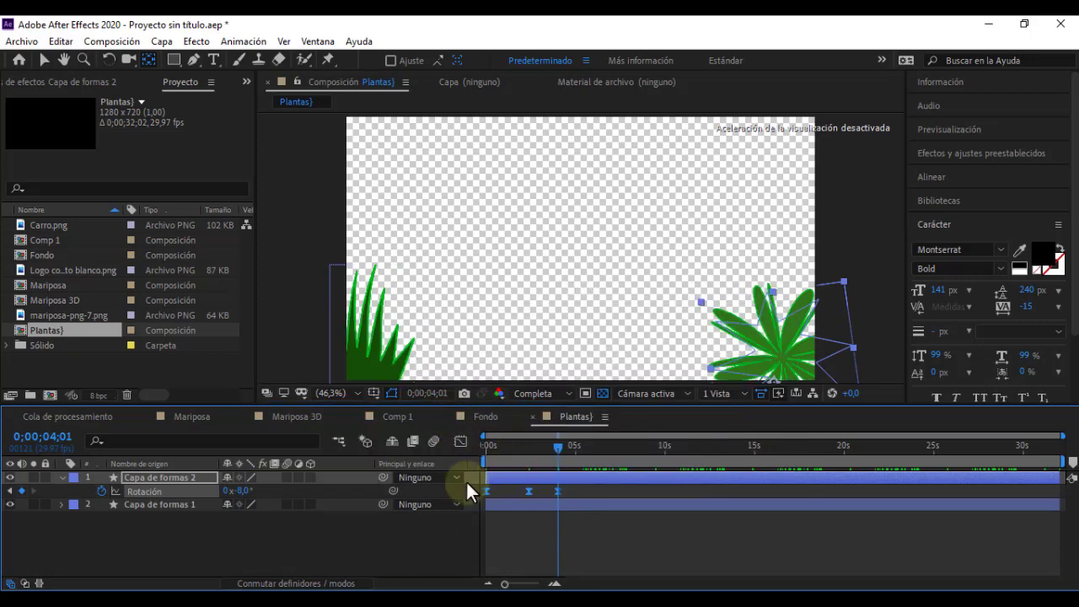
Add a loopOut cycle expression to the Rotation property so the sway repeats.
left_click(101, 488, "alt")
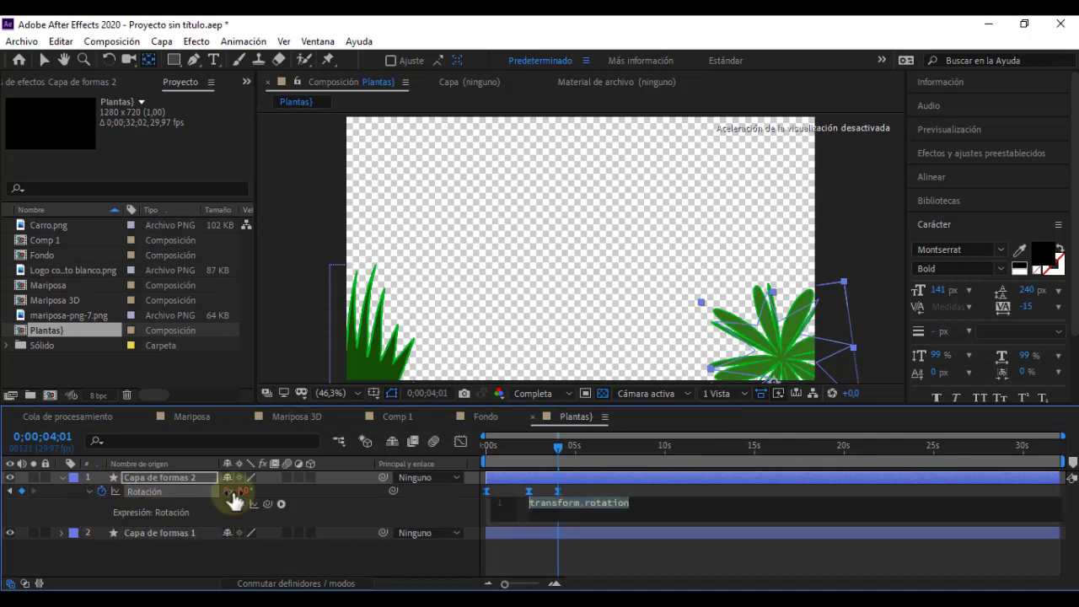
left_click(281, 503)
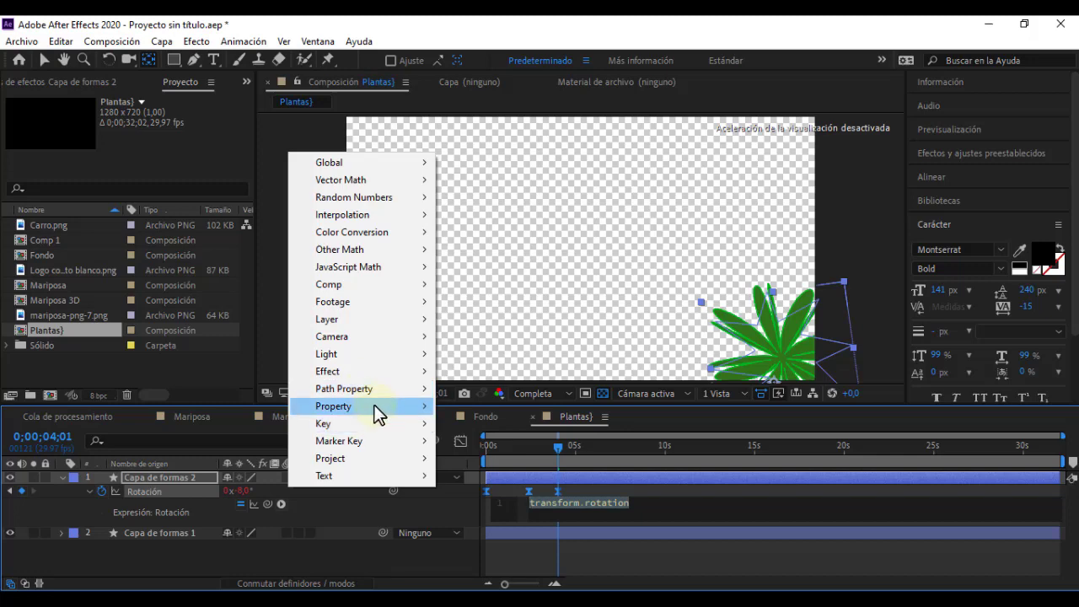
mouse_move(373, 407)
left_click(544, 216)
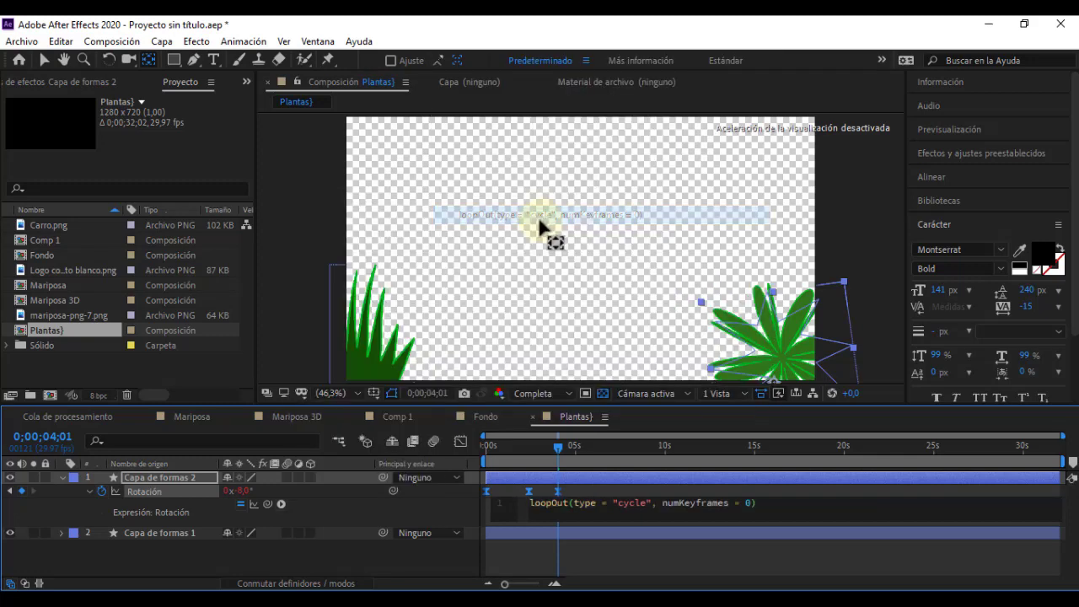
left_click(60, 482)
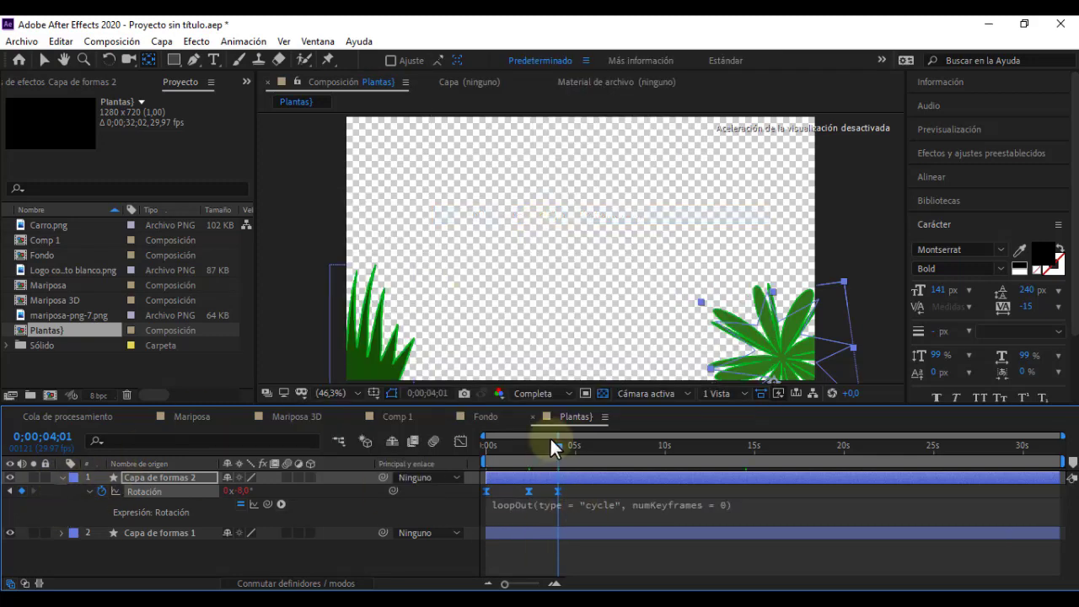
mouse_move(550, 440)
left_mouse_down()
mouse_move(498, 450)
mouse_move(671, 448)
mouse_move(760, 461)
left_mouse_up()
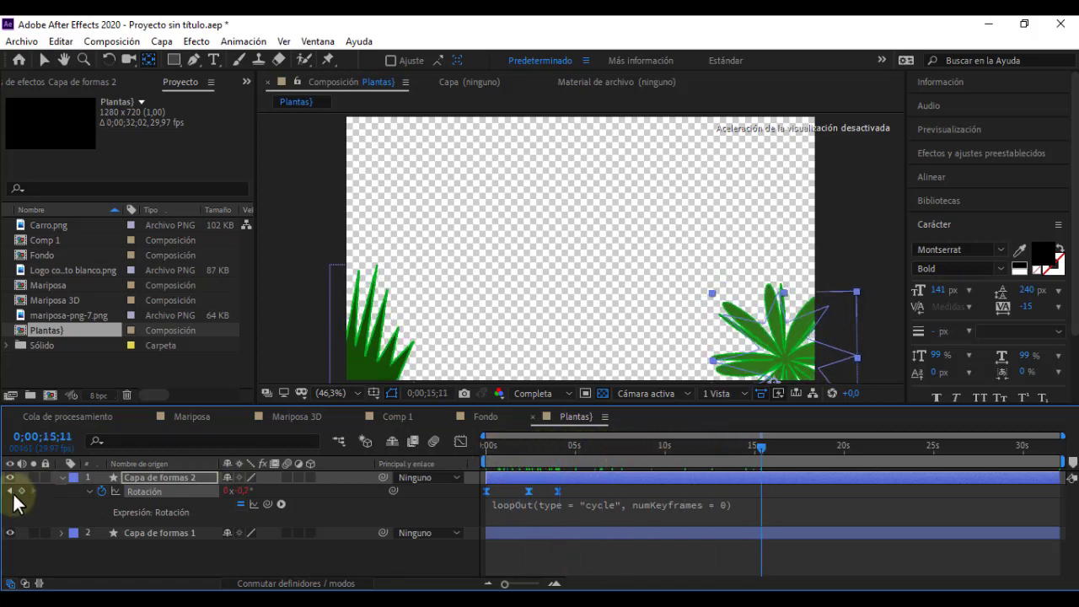
left_click(60, 477)
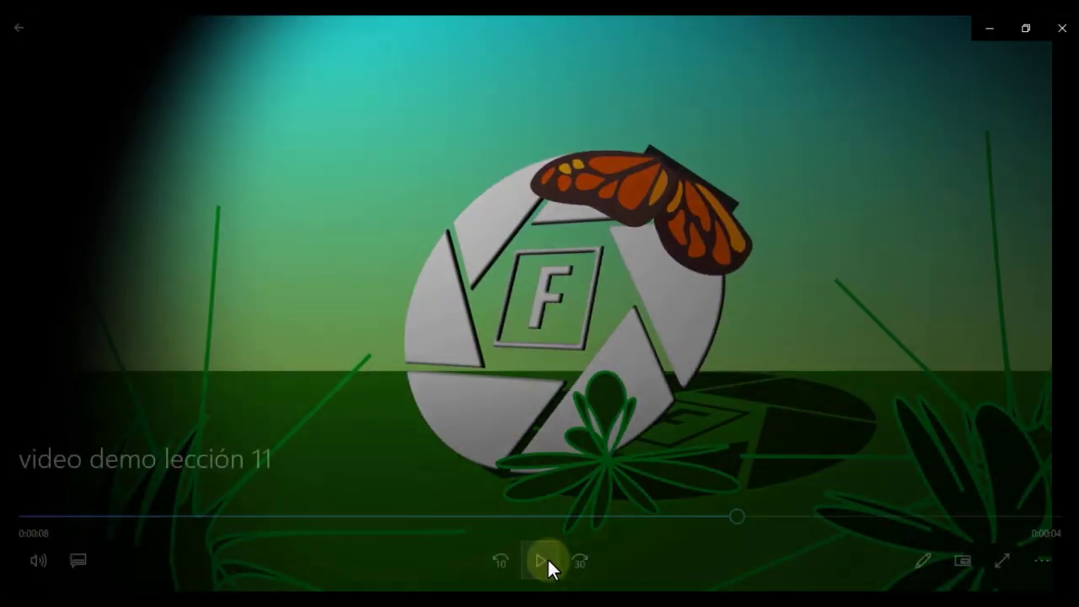
Review the lesson 11 demo video from 0:00:03, then minimize the player back to Plantas.
left_click(544, 561)
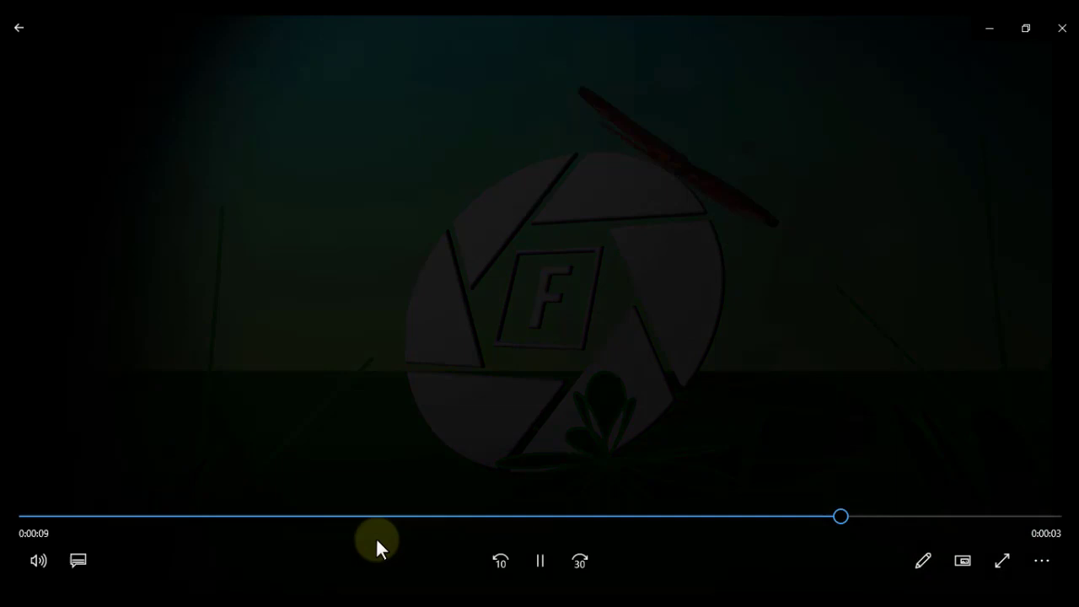
left_click(349, 517)
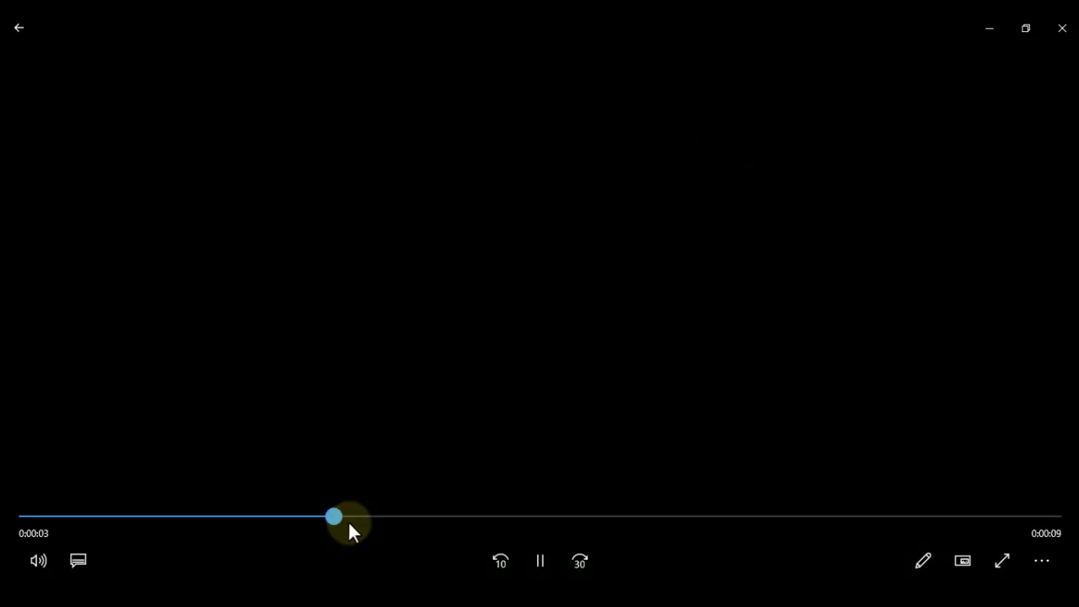
left_click(538, 558)
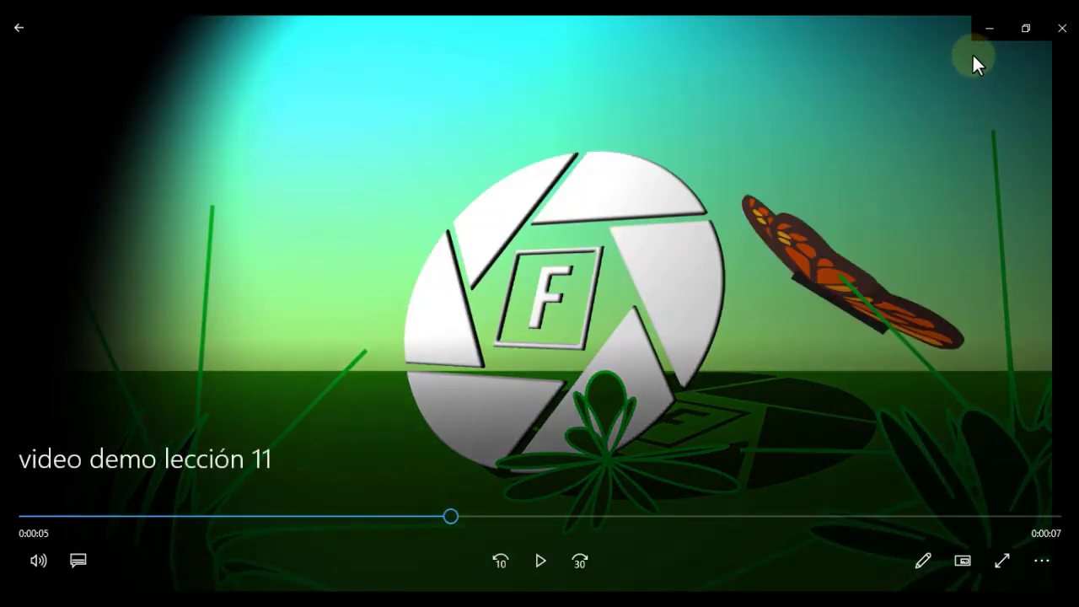
left_click(989, 30)
left_click(181, 543)
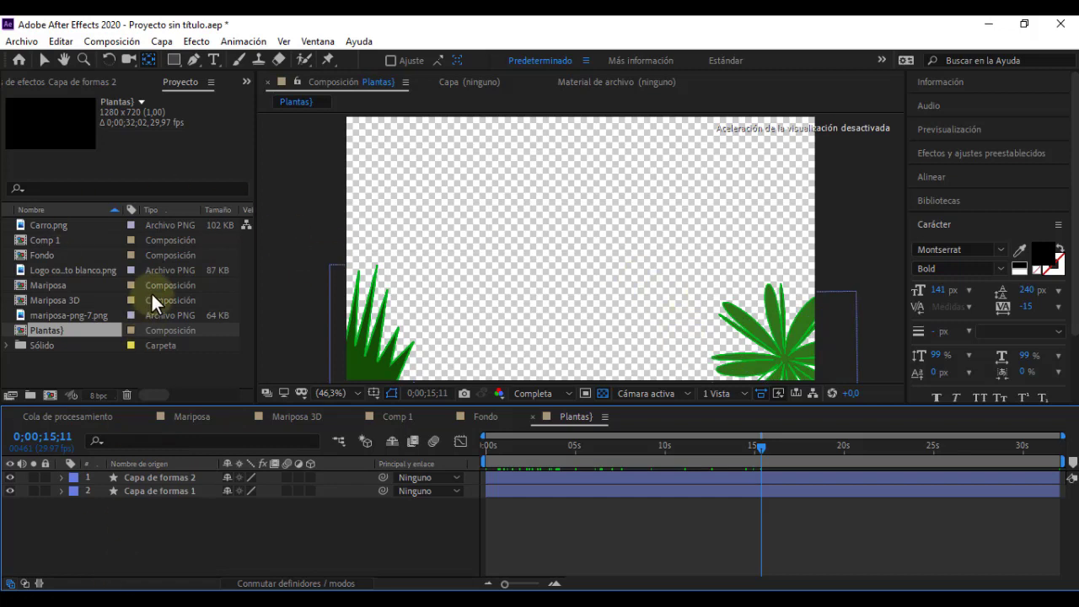
Draw a closed ten-point green star path near the centre of Plantas as Capa de formas 3.
left_click(195, 59)
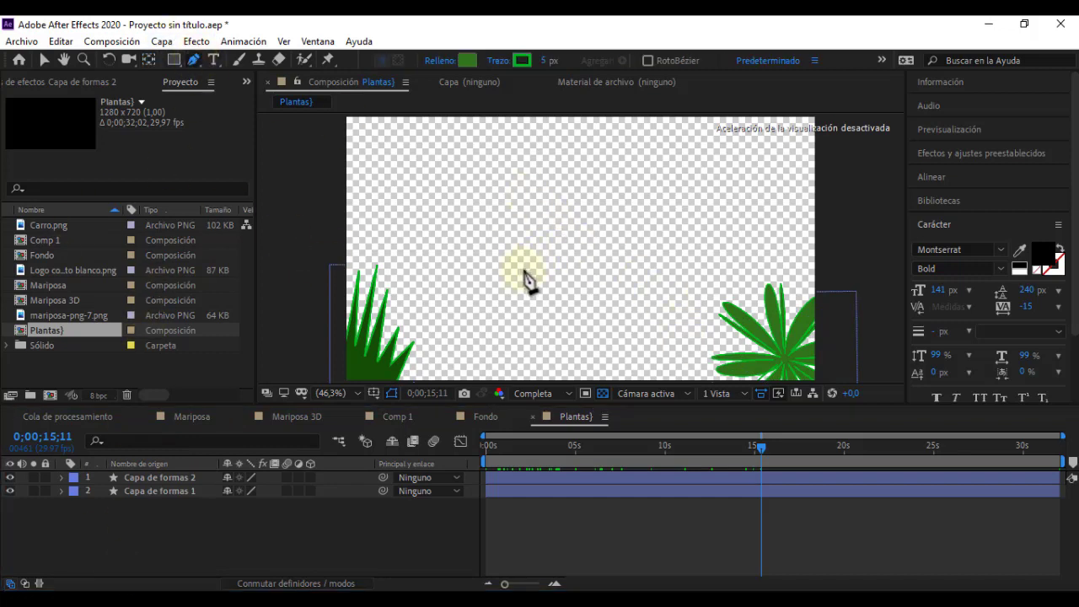
left_click(547, 262)
left_click(462, 263)
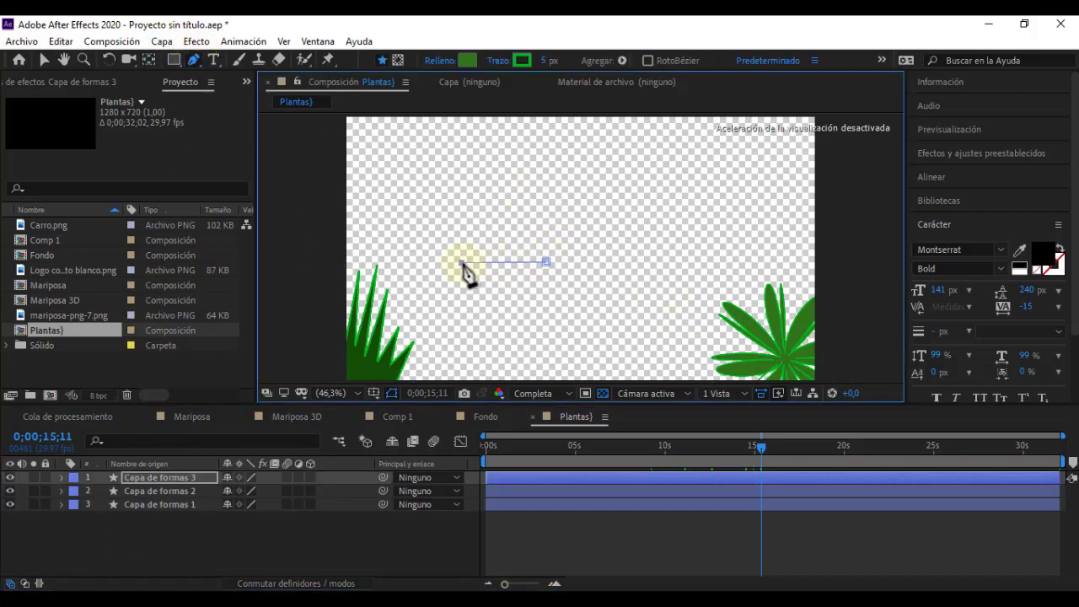
left_click(456, 209)
left_click(532, 210)
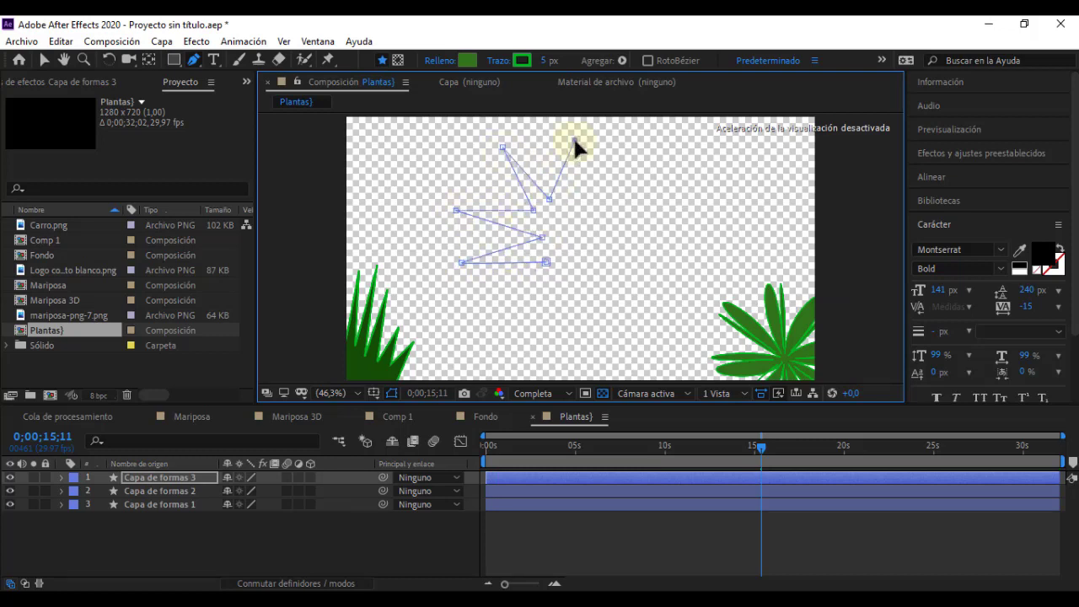
left_click(572, 198)
left_click(650, 186)
left_click(595, 220)
left_click(660, 245)
left_click(605, 257)
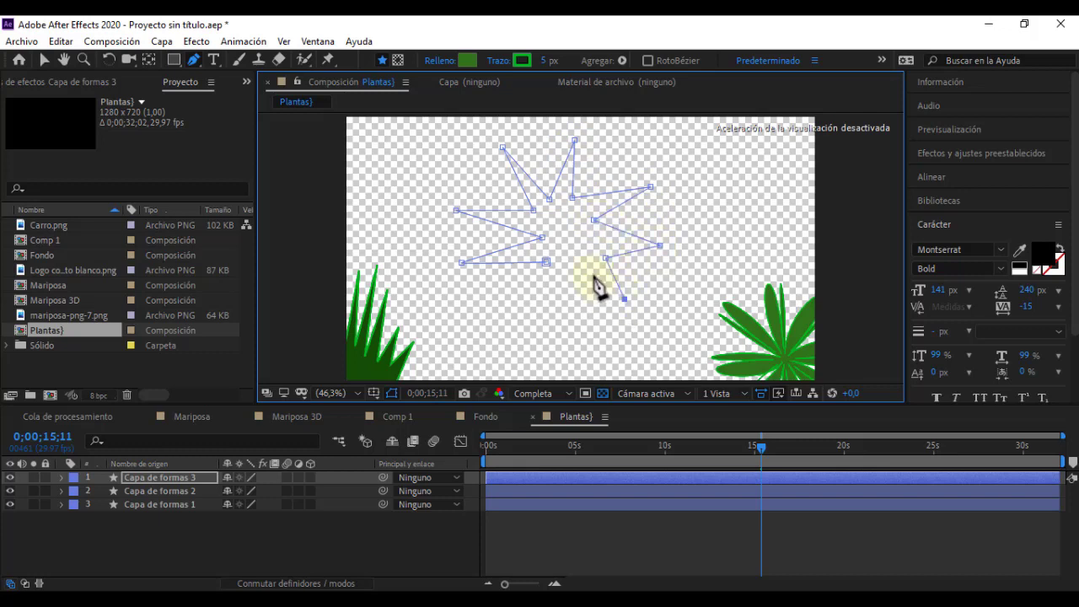
left_click_drag(545, 310, 554, 308)
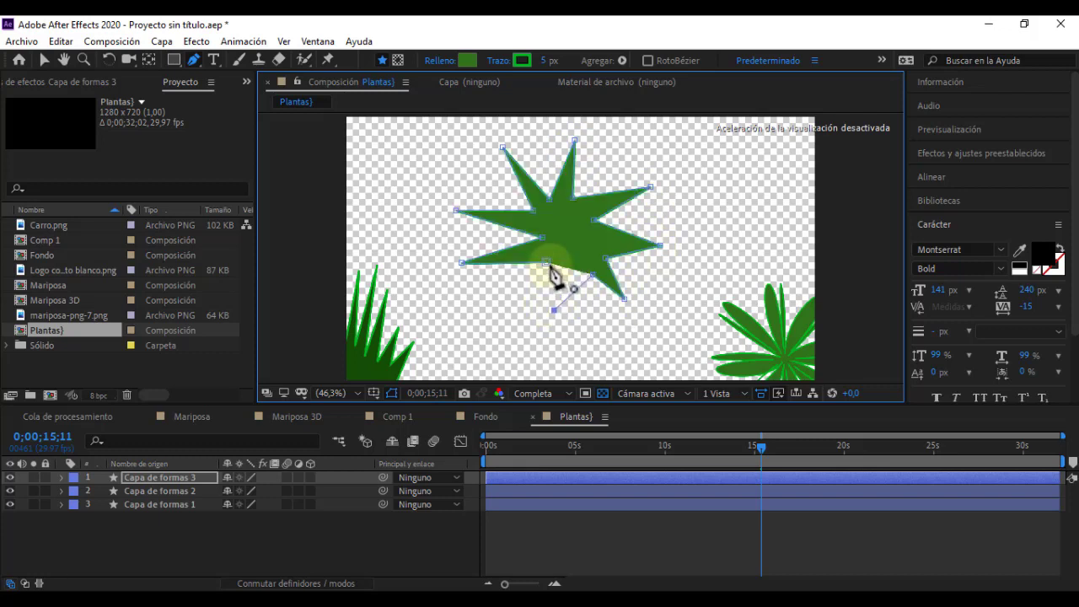
left_click(547, 263)
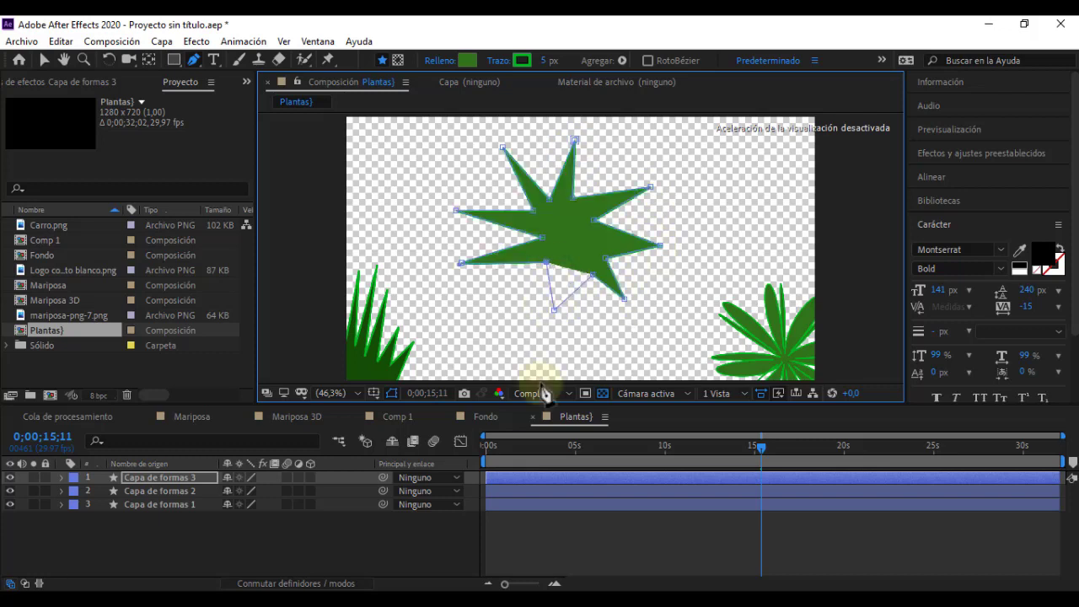
left_click(60, 477)
Add Desinflar e inflar to Capa de formas 3 with Nivel -104 for long spiky blades.
left_click(362, 489)
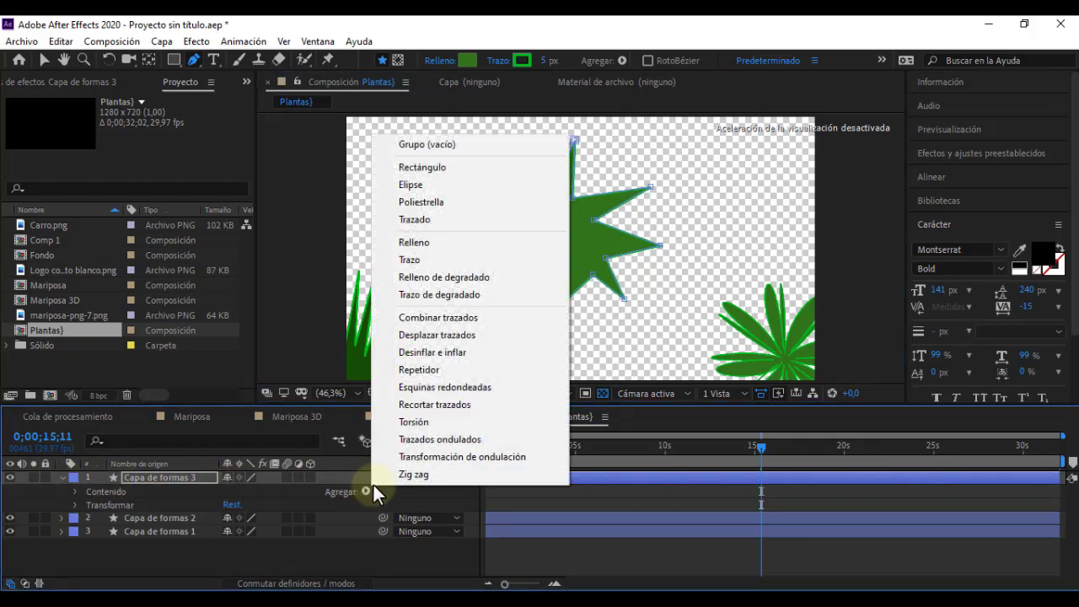
left_click(448, 353)
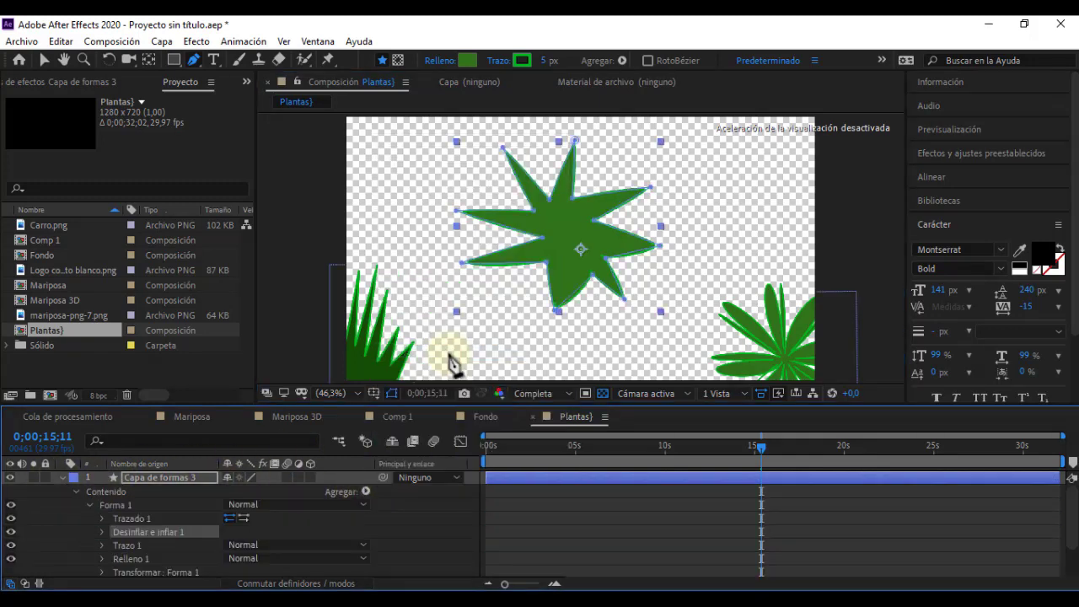
left_click(102, 532)
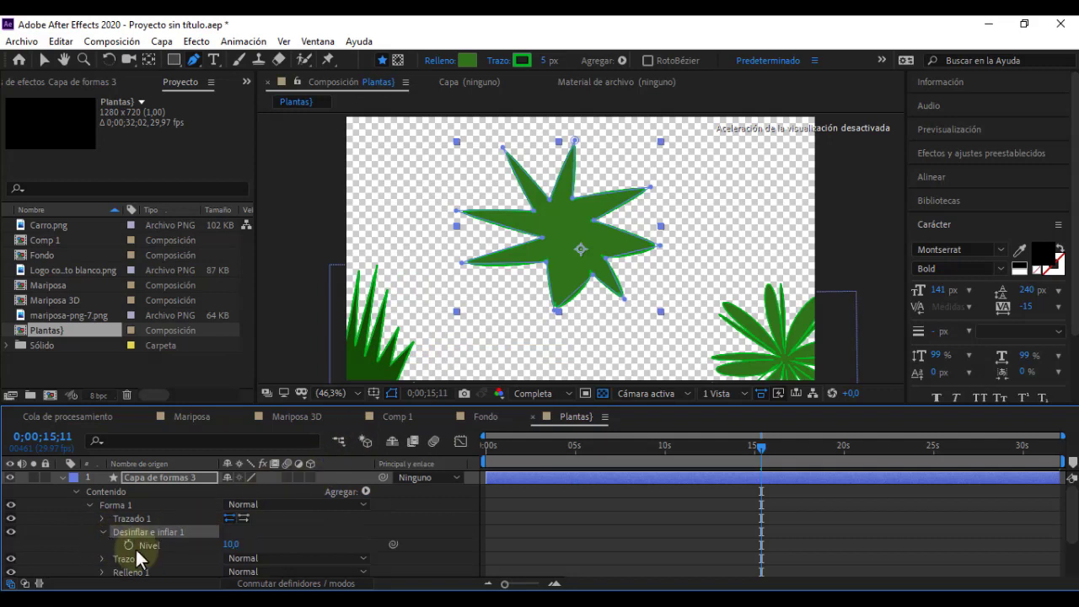
left_click_drag(232, 544, 147, 546)
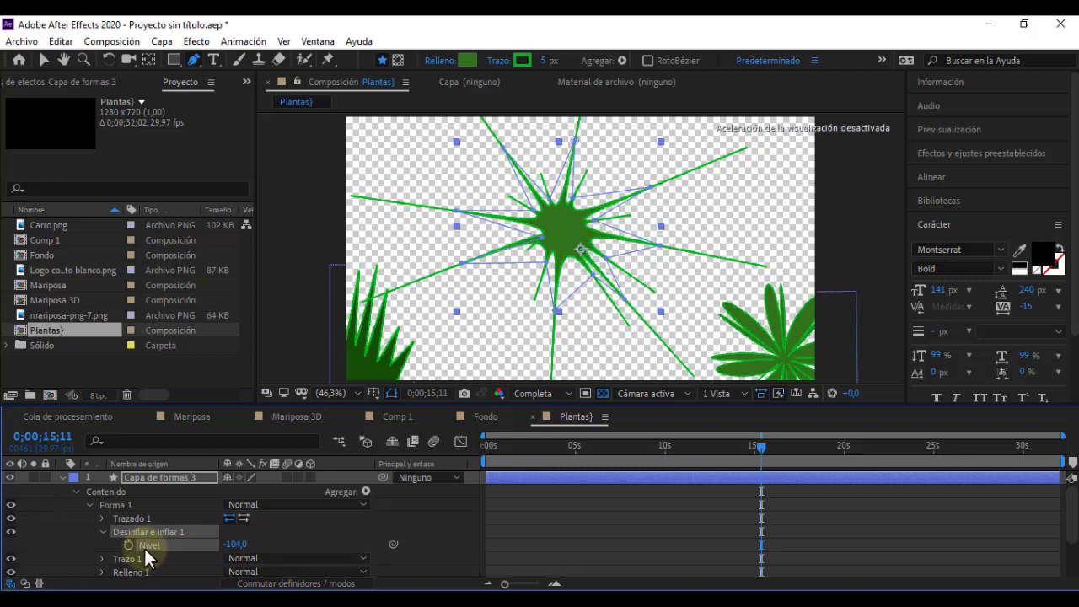
left_click(62, 477)
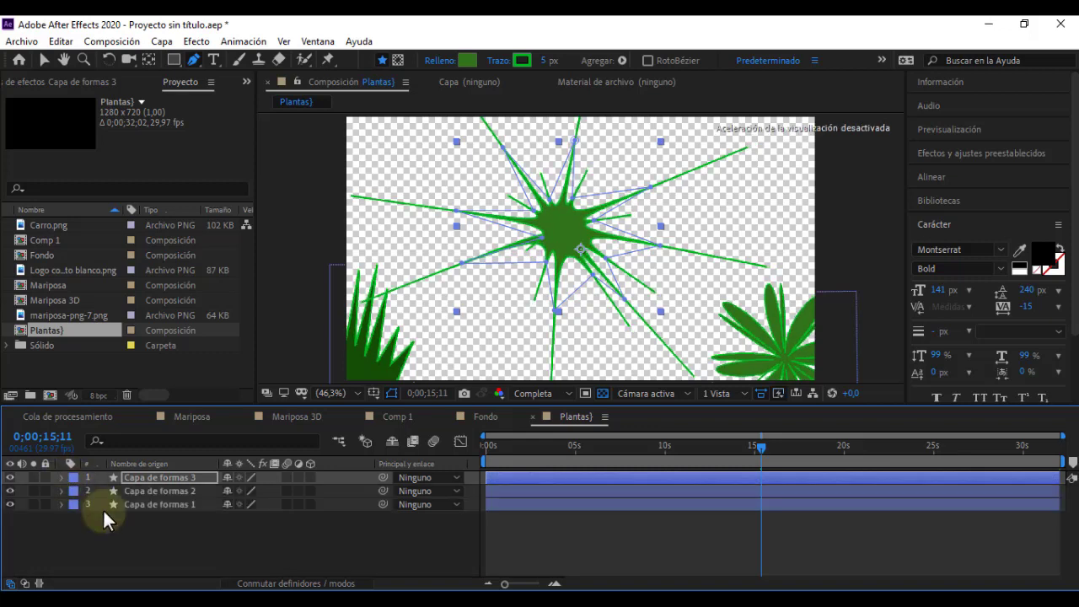
Shrink the spiky shape to 79%, give it a darker green fill, and move it lower left.
key("s")
left_click_drag(261, 491, 254, 497)
left_click(468, 60)
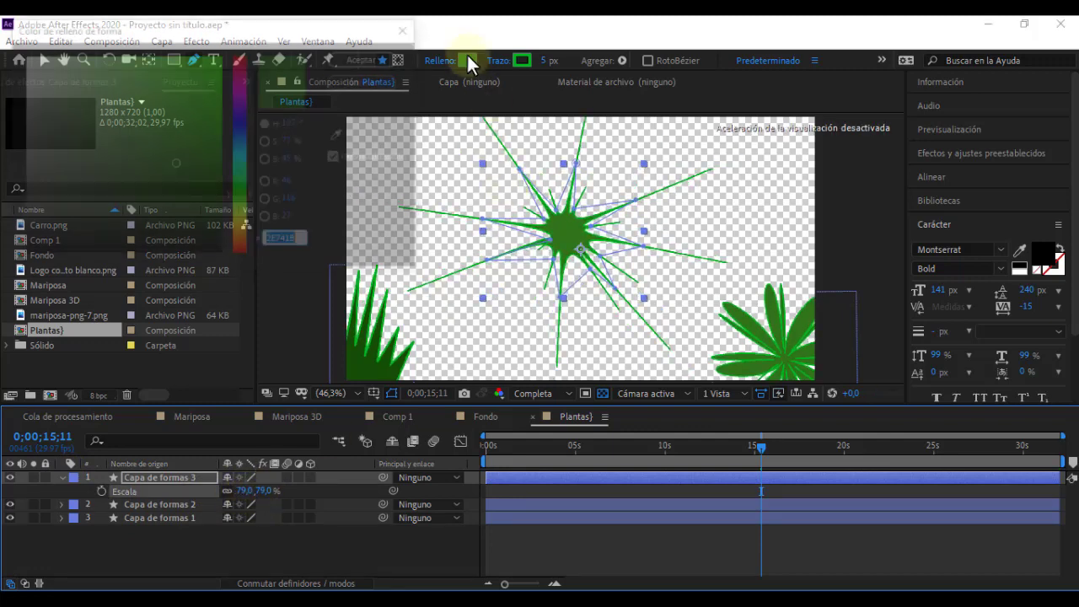
mouse_move(133, 157)
left_mouse_down()
mouse_move(203, 99)
mouse_move(202, 204)
left_mouse_up()
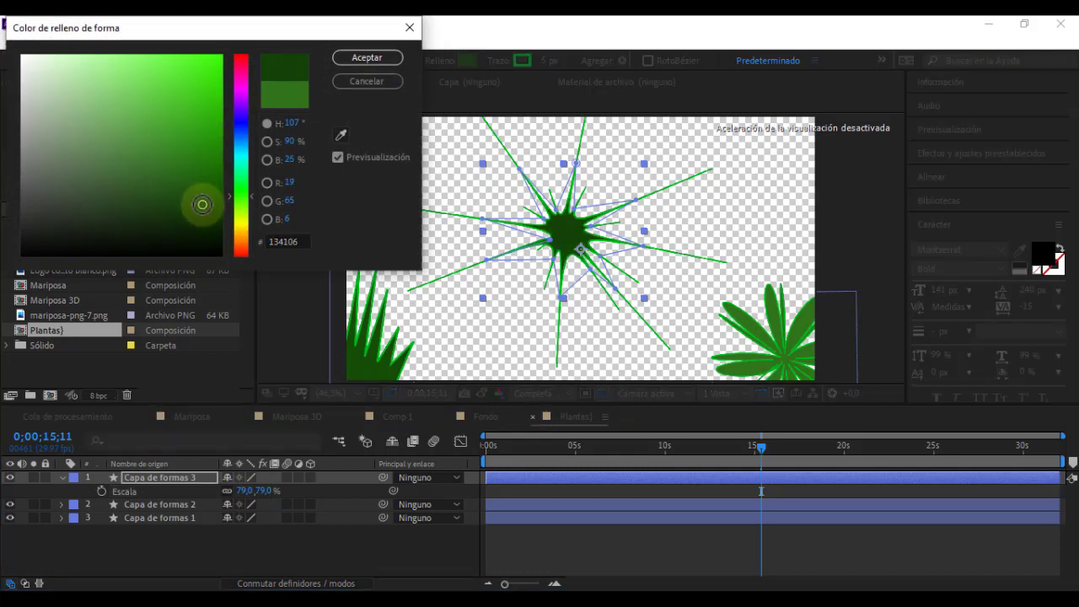
left_click(360, 55)
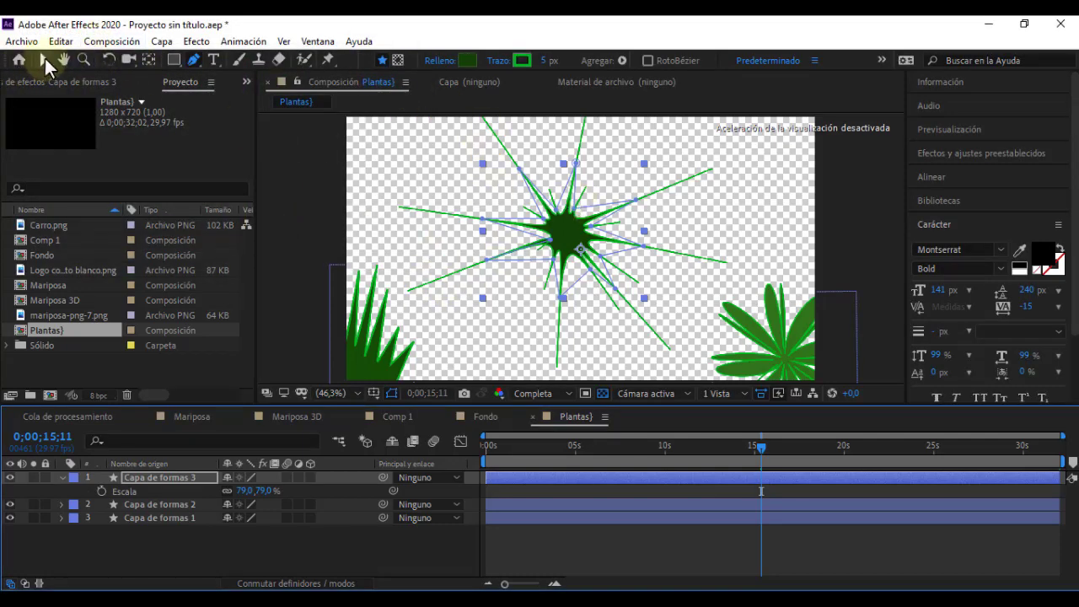
left_click(43, 60)
mouse_move(565, 232)
left_mouse_down()
mouse_move(416, 325)
mouse_move(403, 345)
mouse_move(386, 346)
left_mouse_up()
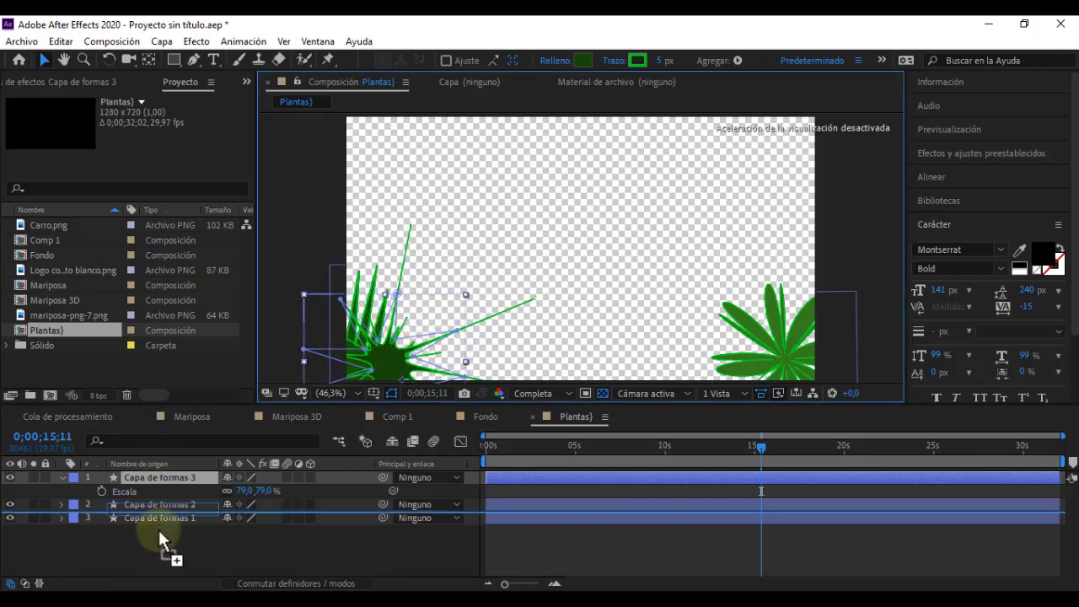
Move Capa de formas 3 to the bottom of the stack, scale to 92%, and refill brighter green.
left_click_drag(156, 478, 158, 527)
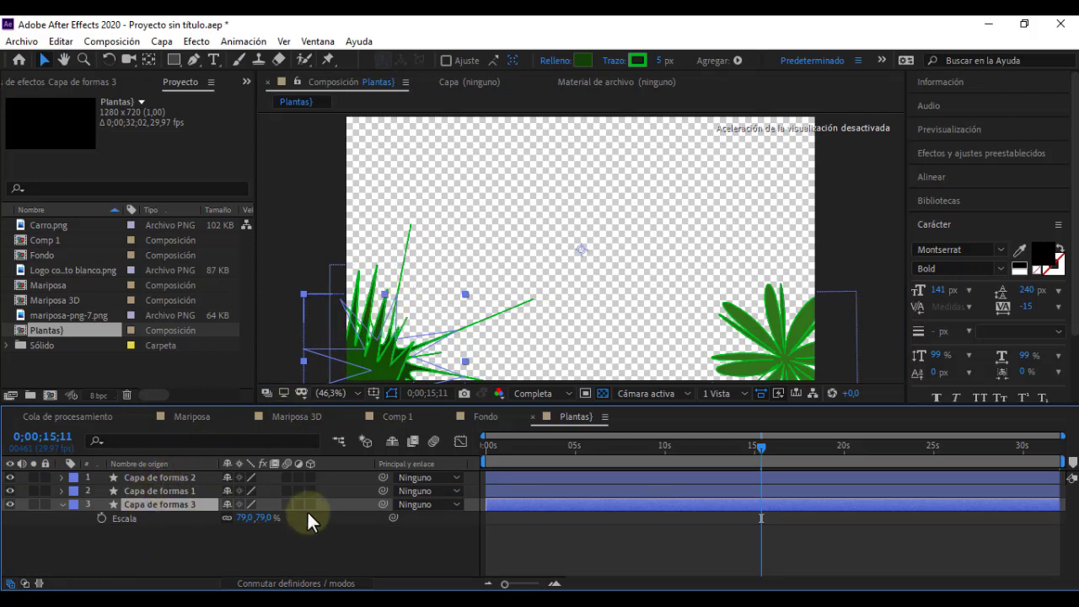
left_click_drag(268, 519, 279, 520)
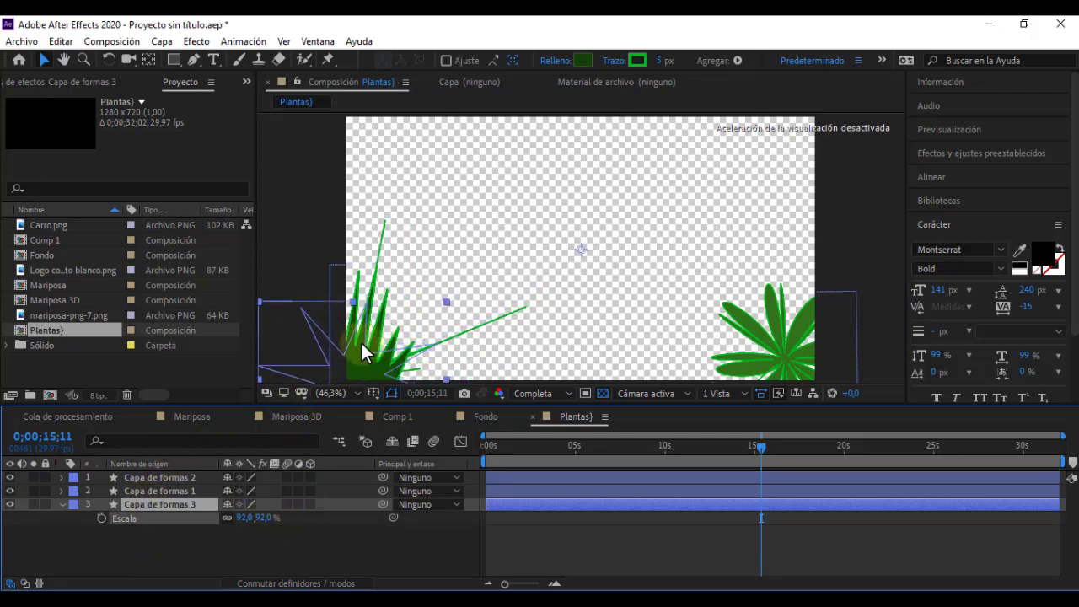
left_click_drag(373, 353, 392, 344)
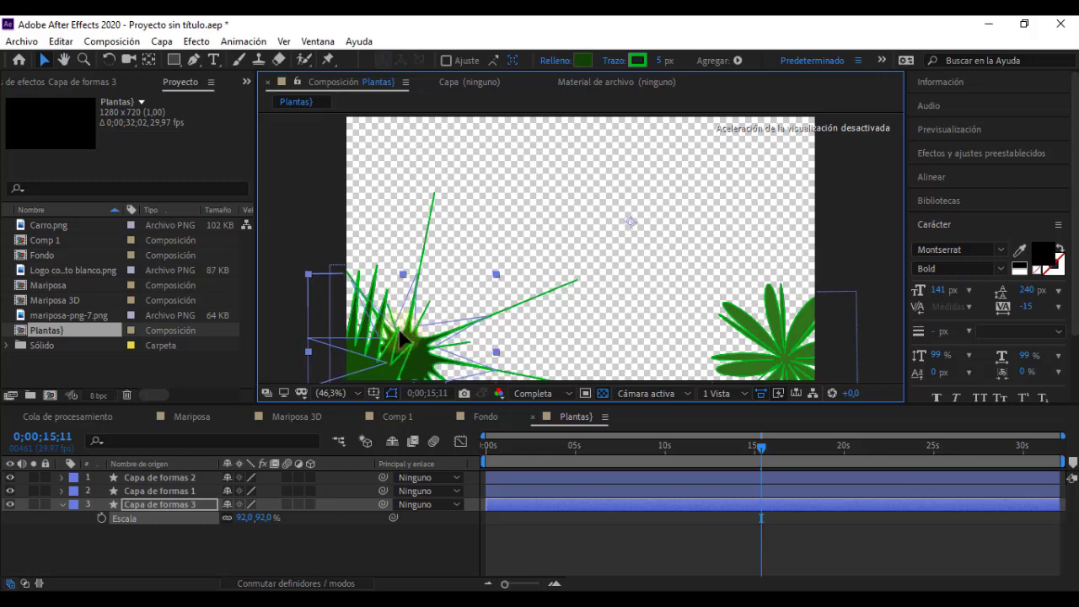
left_click_drag(408, 339, 397, 333)
left_click(581, 61)
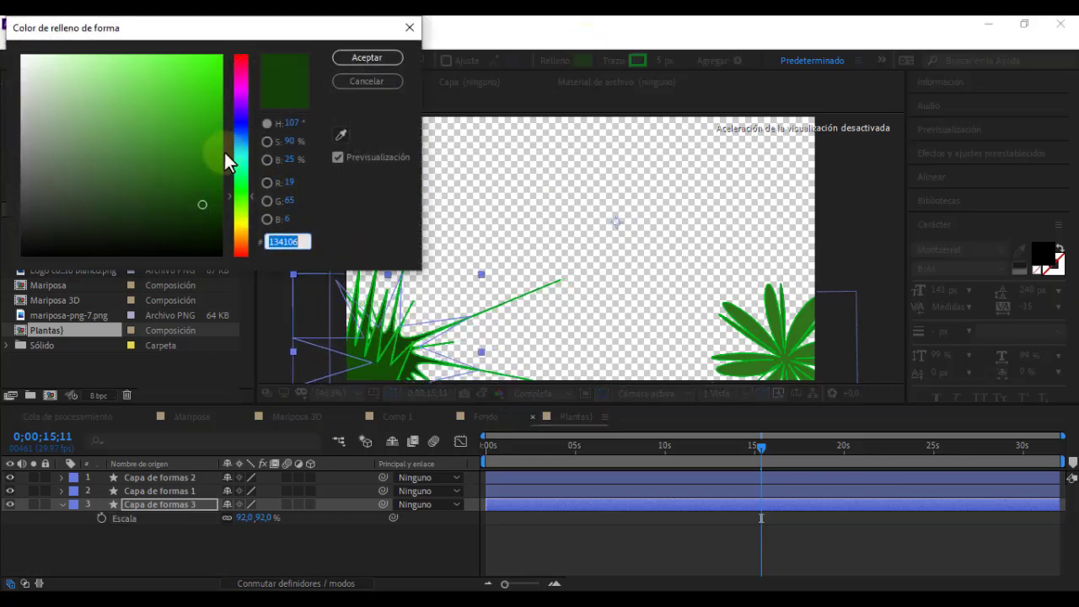
left_click(199, 119)
left_click(361, 55)
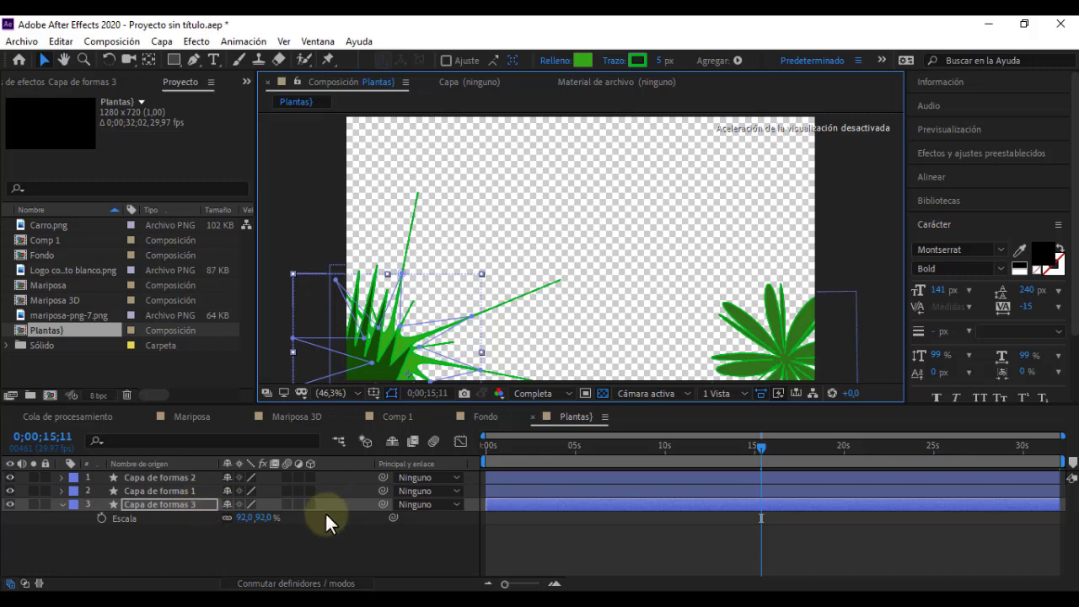
Add a Torsión twist operation to Capa de formas 3 and reveal its properties.
left_click(61, 503)
left_click(60, 503)
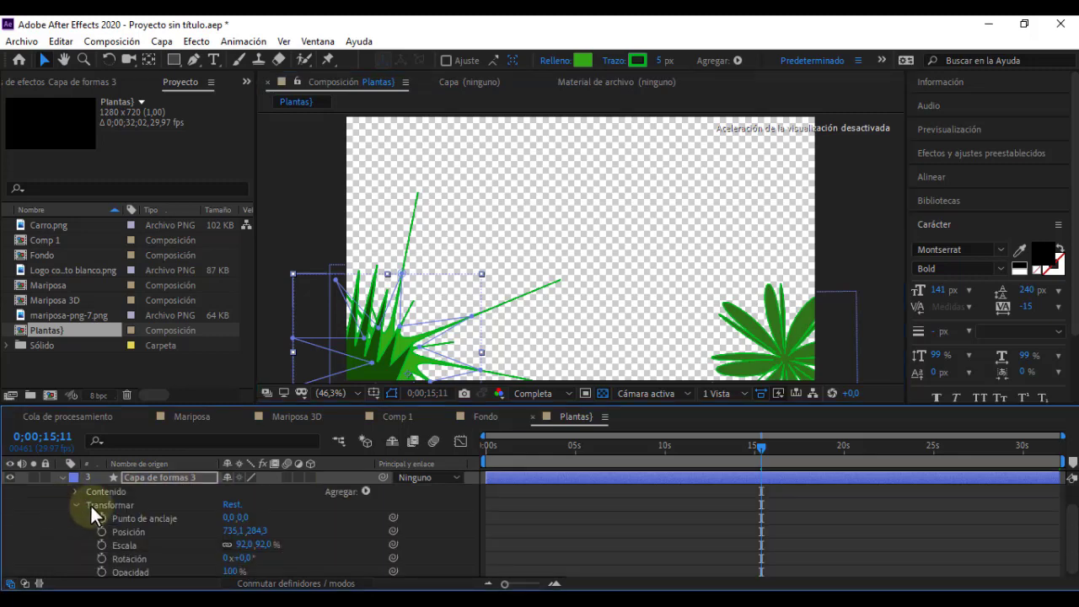
left_click(364, 490)
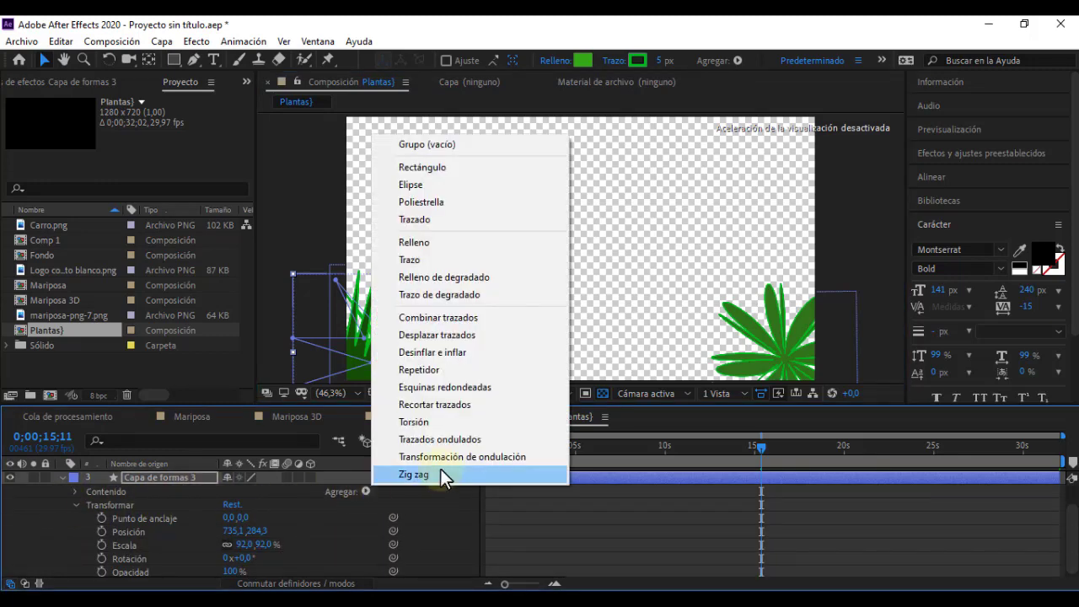
left_click(443, 427)
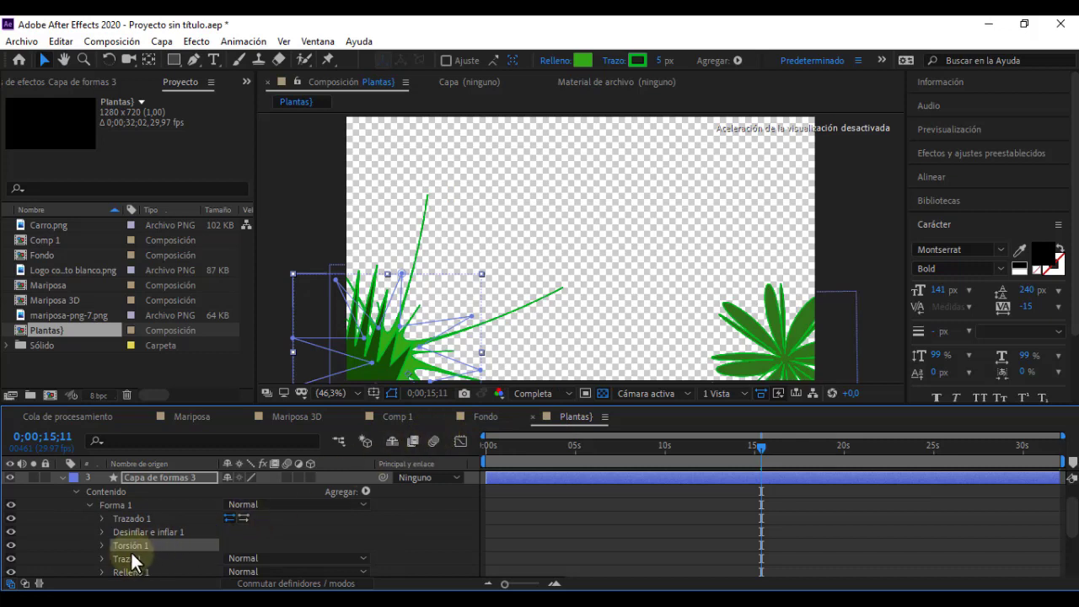
left_click(100, 544)
scroll(497, 488, "down", 2)
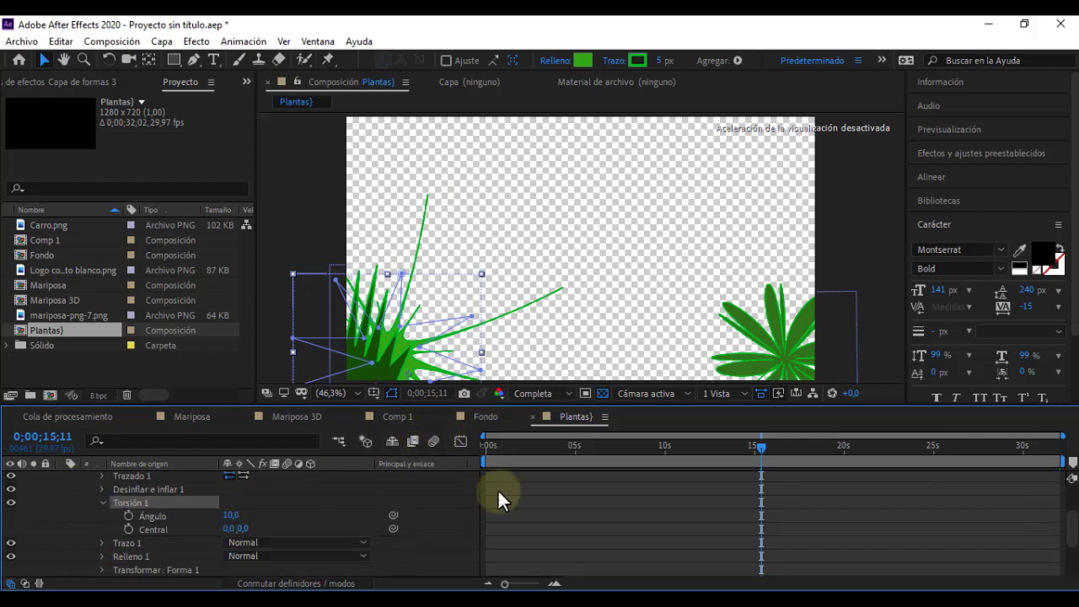
Keyframe the Torsión Ángulo at -4 at 0s, 7 at 4;16, and -4 at 8;05.
left_click(497, 448)
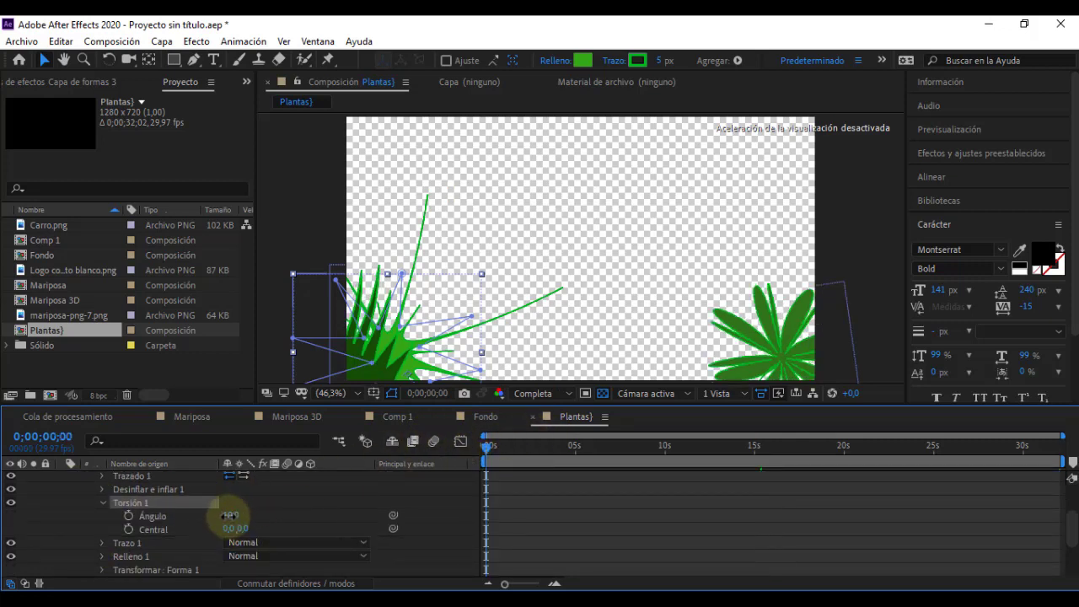
left_click_drag(228, 515, 222, 516)
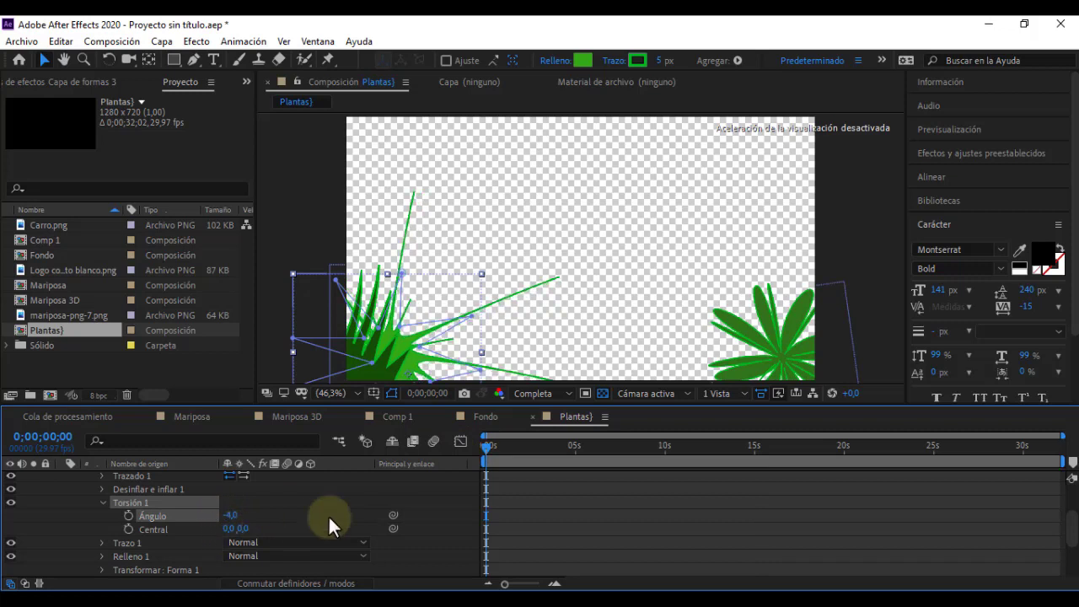
left_click(128, 515)
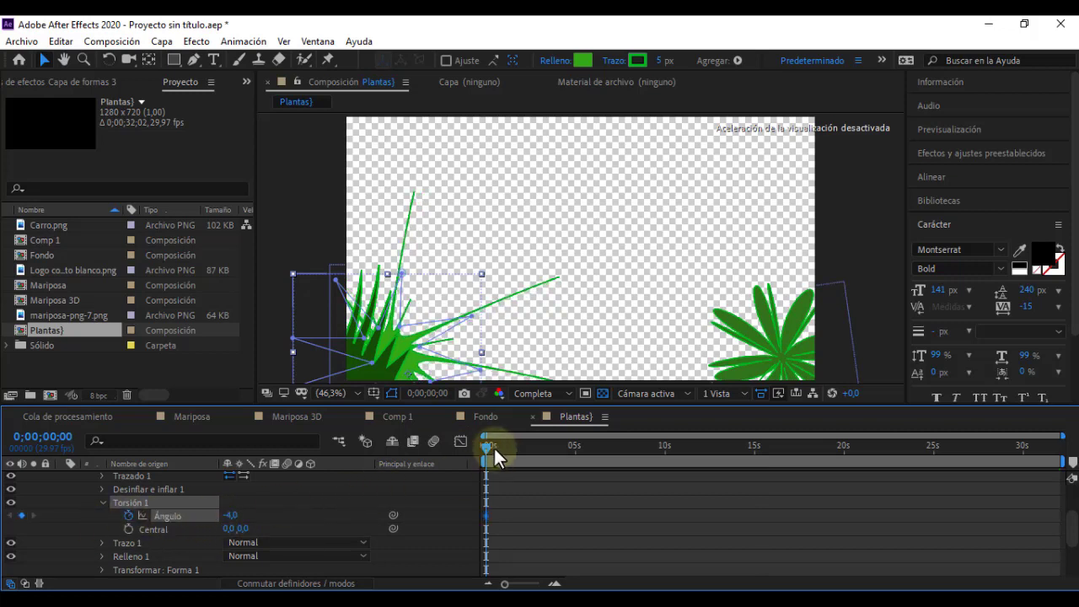
left_click_drag(485, 449, 568, 448)
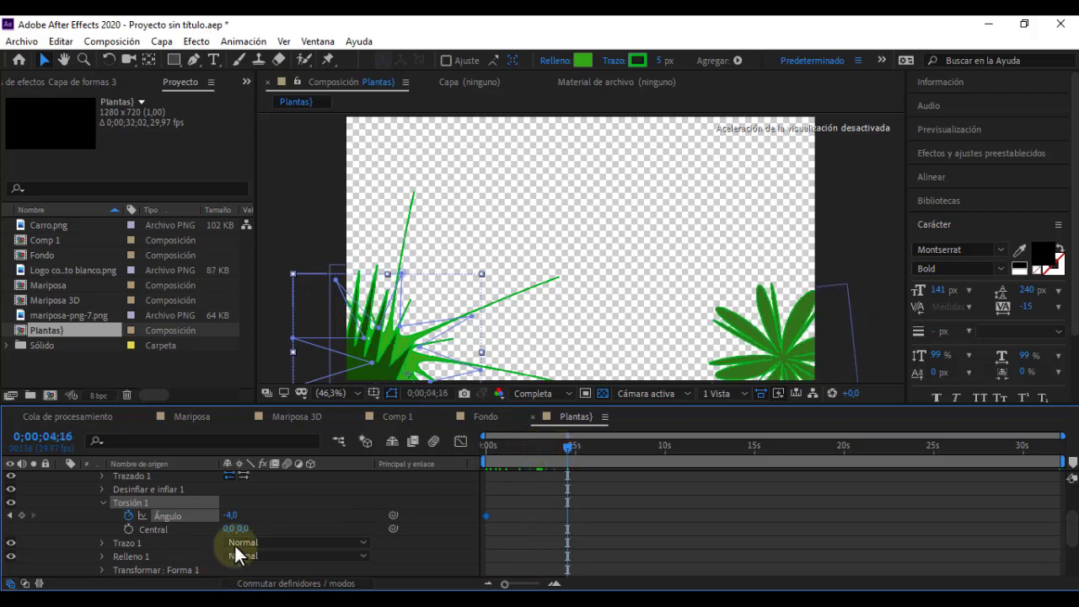
left_click_drag(232, 518, 243, 520)
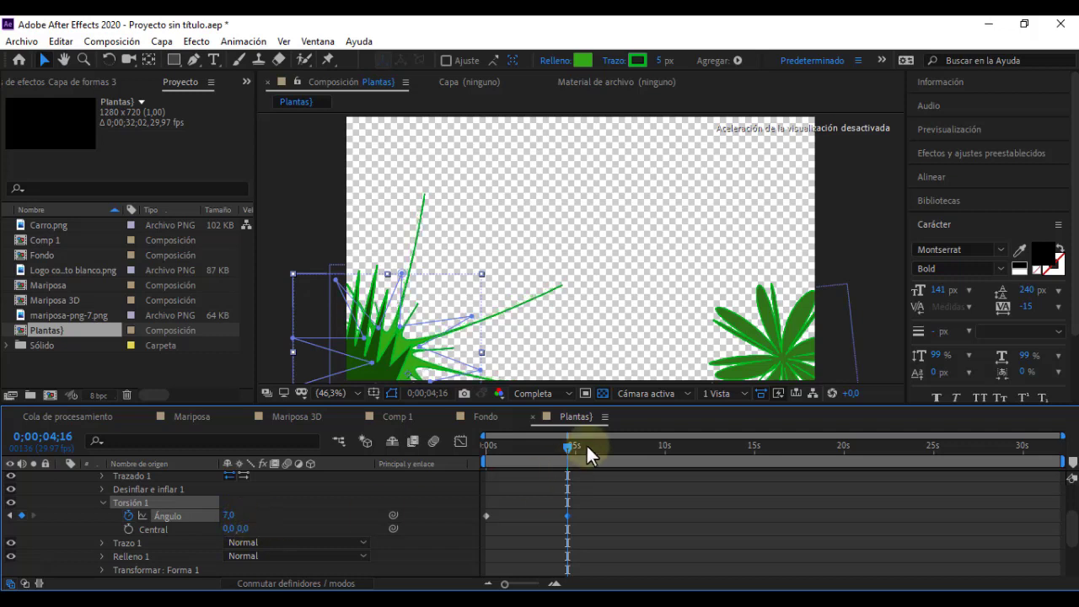
left_click_drag(568, 447, 632, 453)
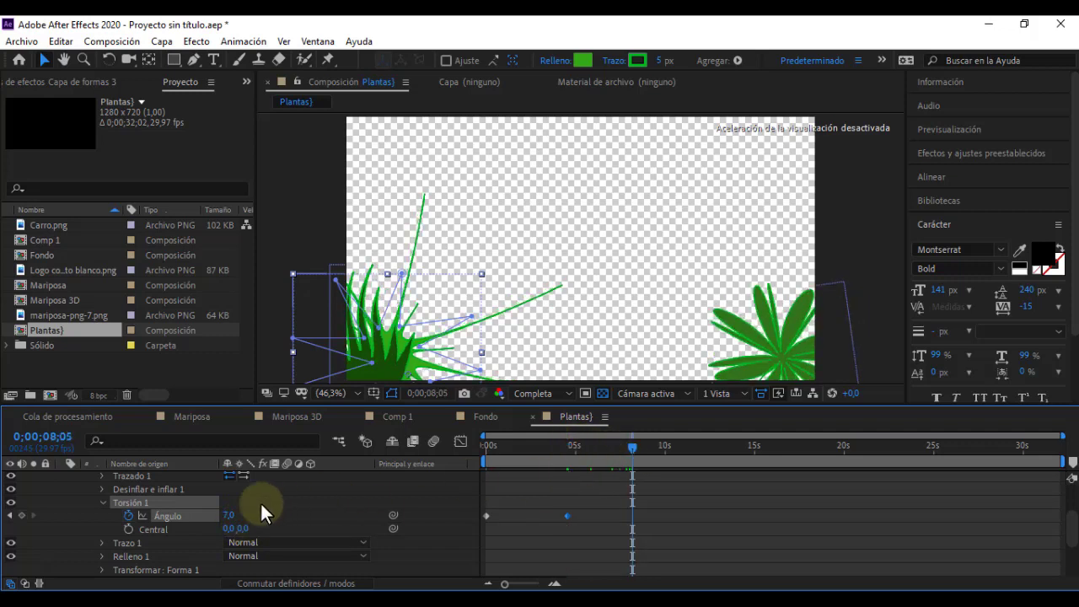
left_click_drag(235, 525, 226, 525)
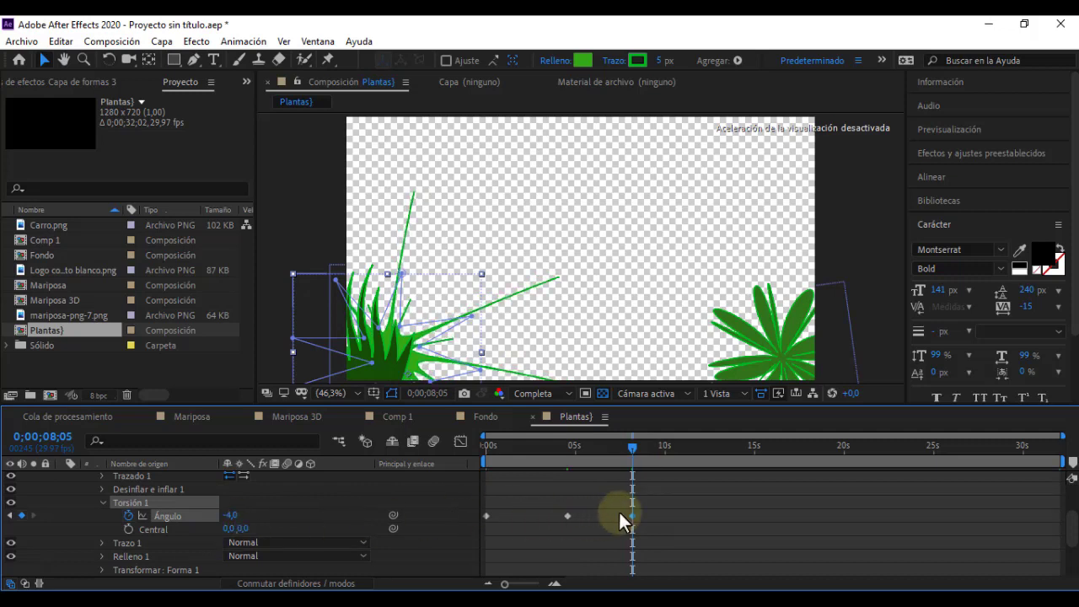
left_click_drag(644, 508, 478, 524)
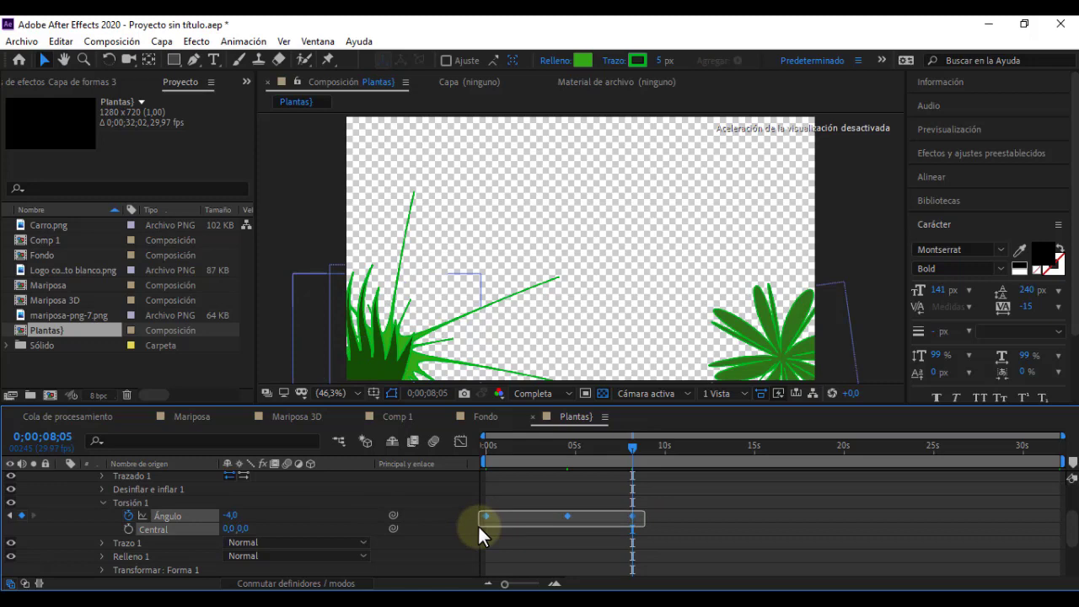
Ease the twist keyframes with Easy Ease and loop them with a loopOut cycle expression.
right_click(566, 516)
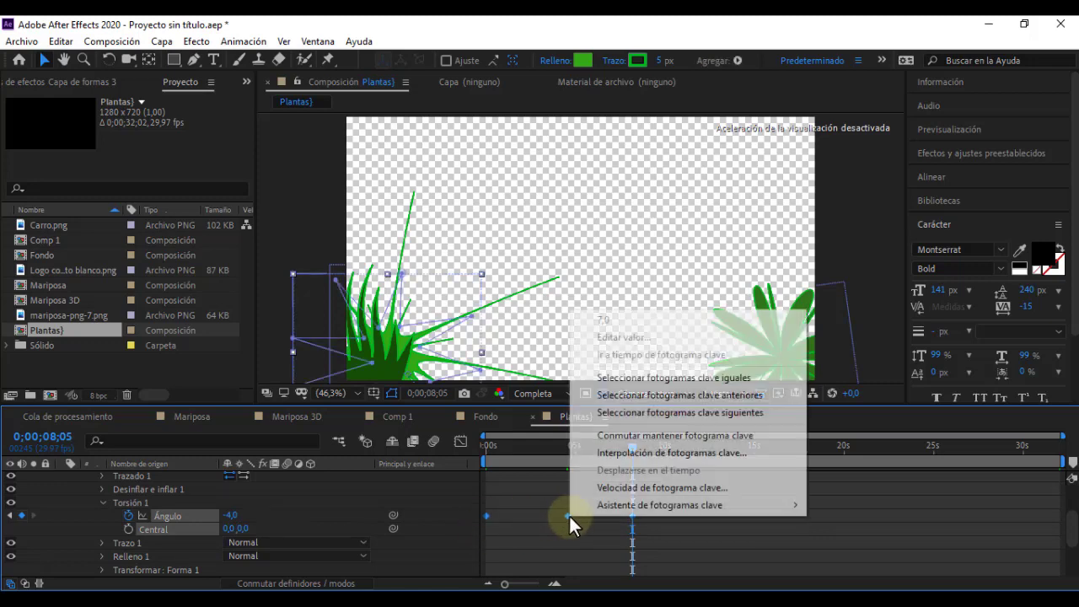
mouse_move(636, 506)
left_click(449, 439)
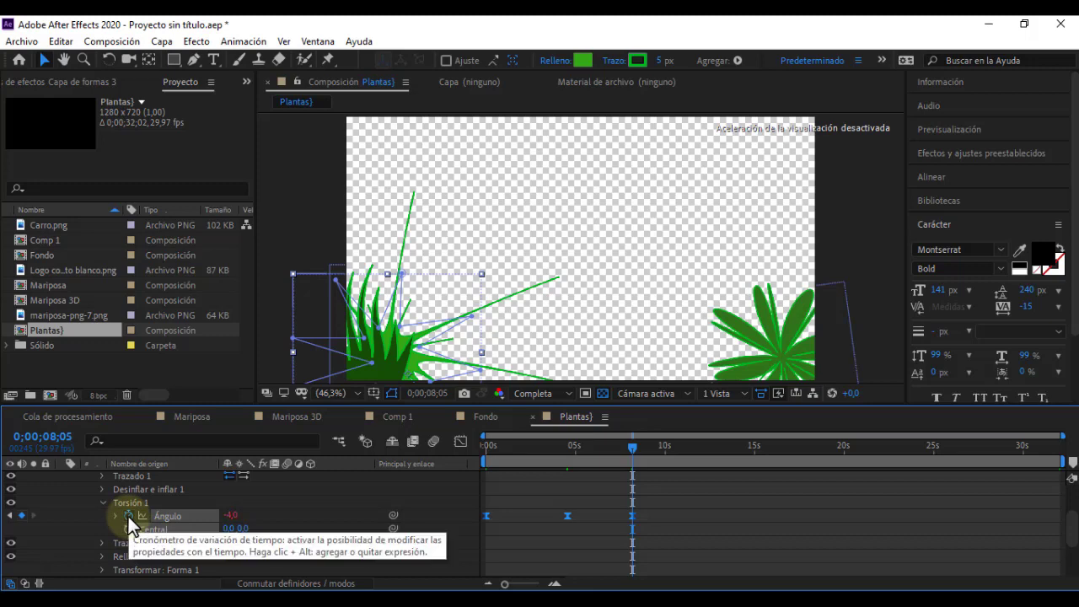
left_click(129, 516, "alt")
left_click(282, 529)
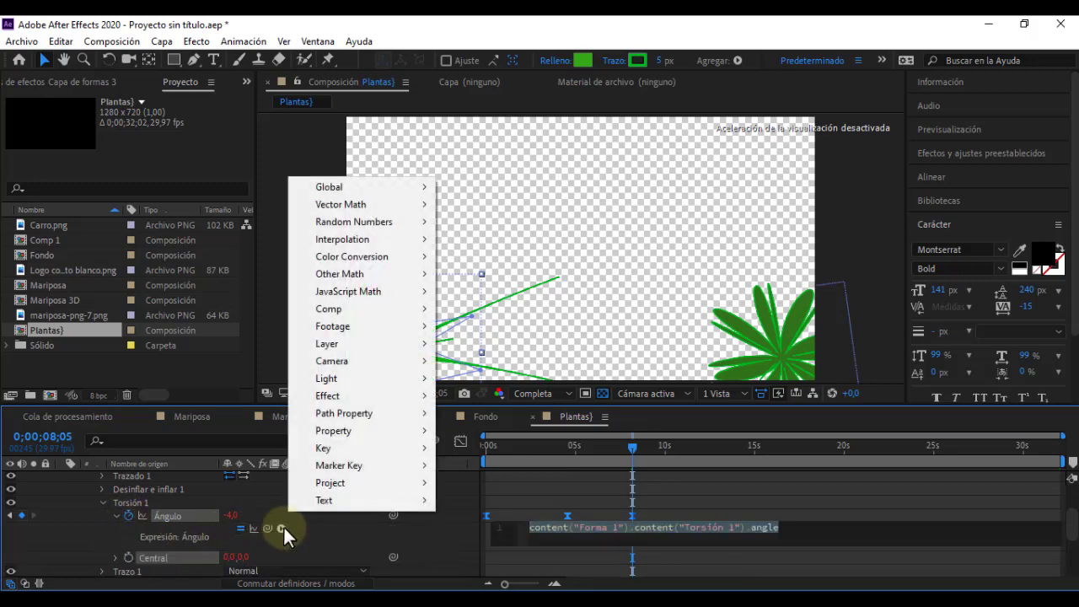
mouse_move(371, 430)
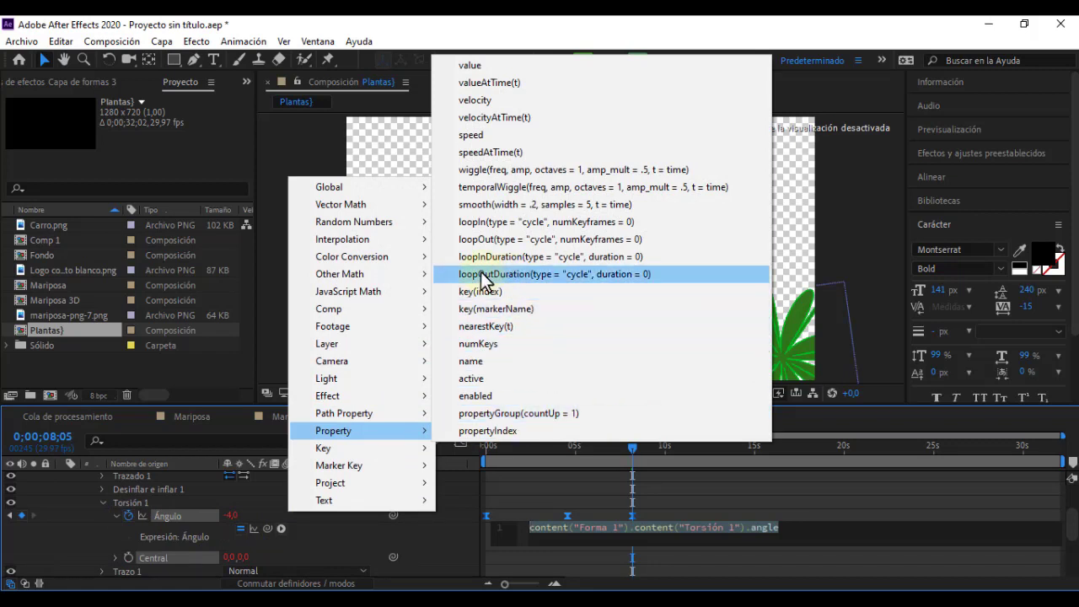
left_click(489, 239)
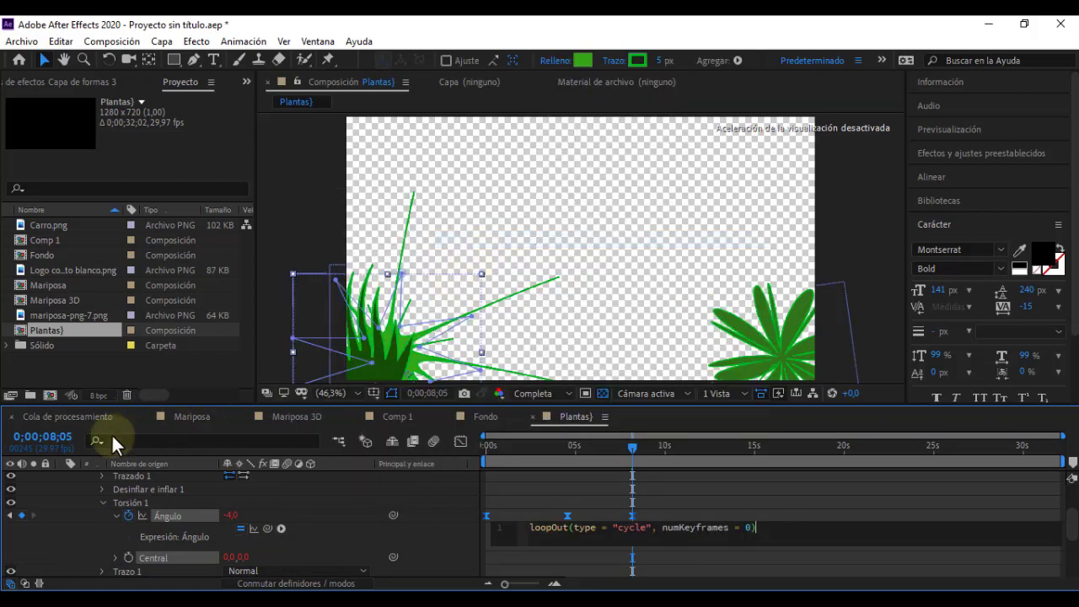
scroll(76, 485, "up", 2)
Scrub the Plantas grass animation from the start, then minimize the Movies & TV player.
left_click(62, 477)
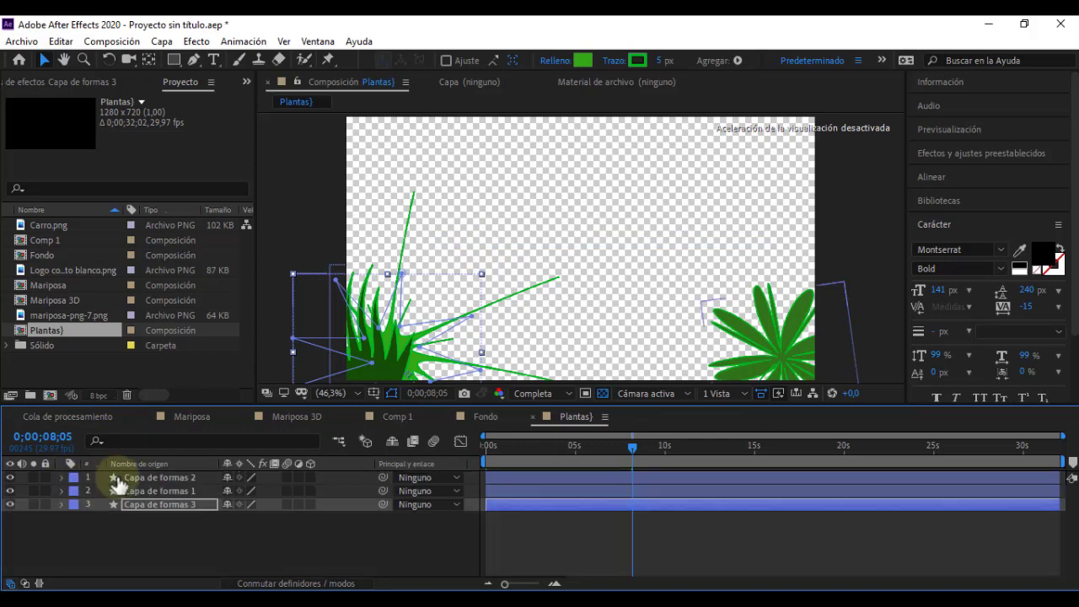
left_click(483, 447)
left_click_drag(522, 447, 607, 448)
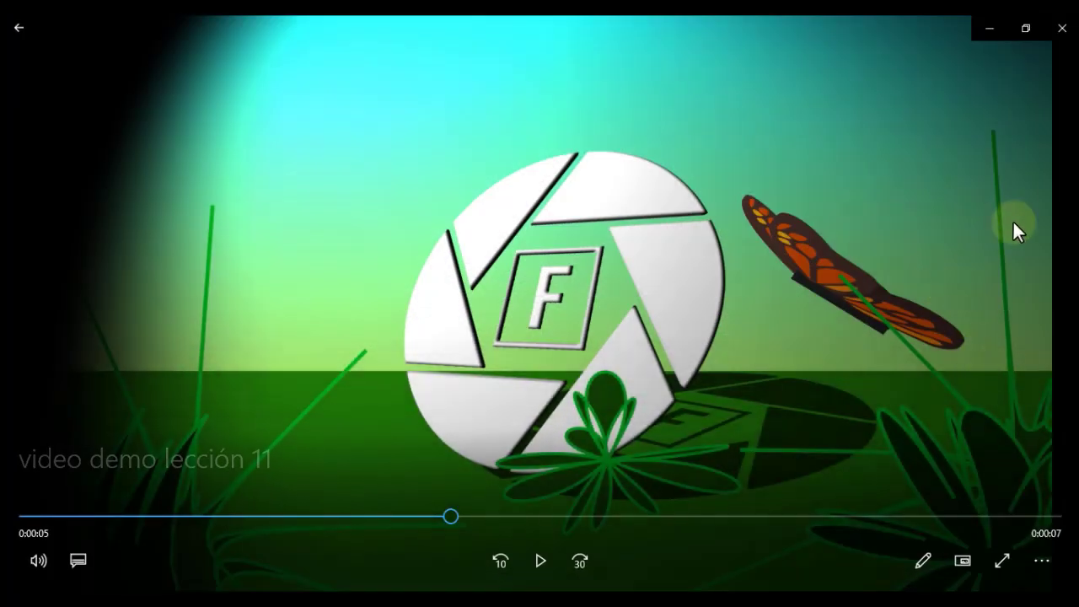
left_click(993, 28)
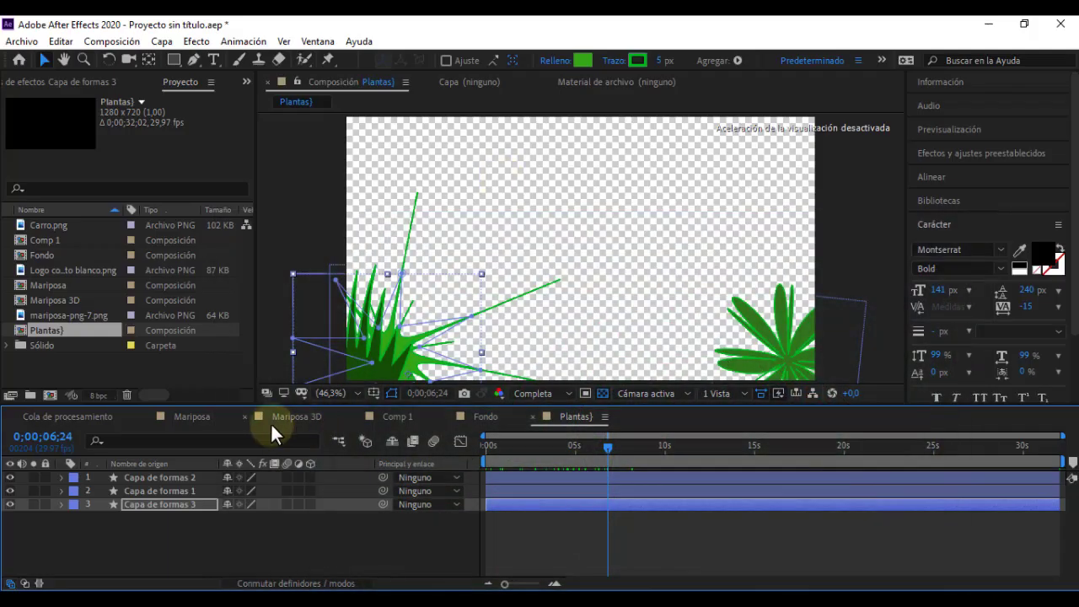
Duplicate Capa de formas 3 as Capa de formas 4, move it right and check the motion.
left_click(178, 502)
key("ctrl+d")
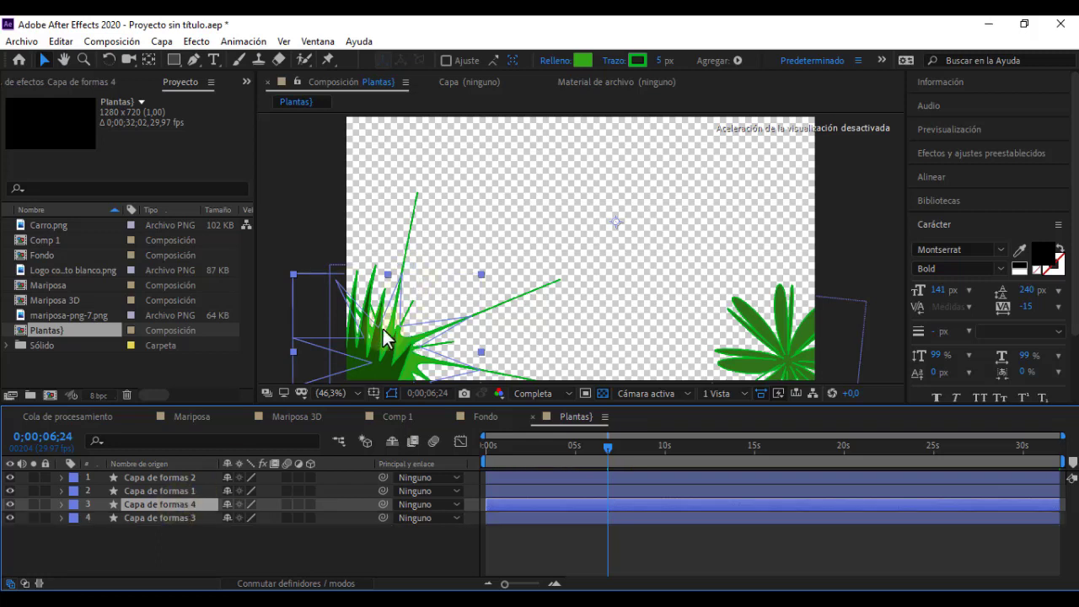
left_click_drag(452, 322, 789, 328)
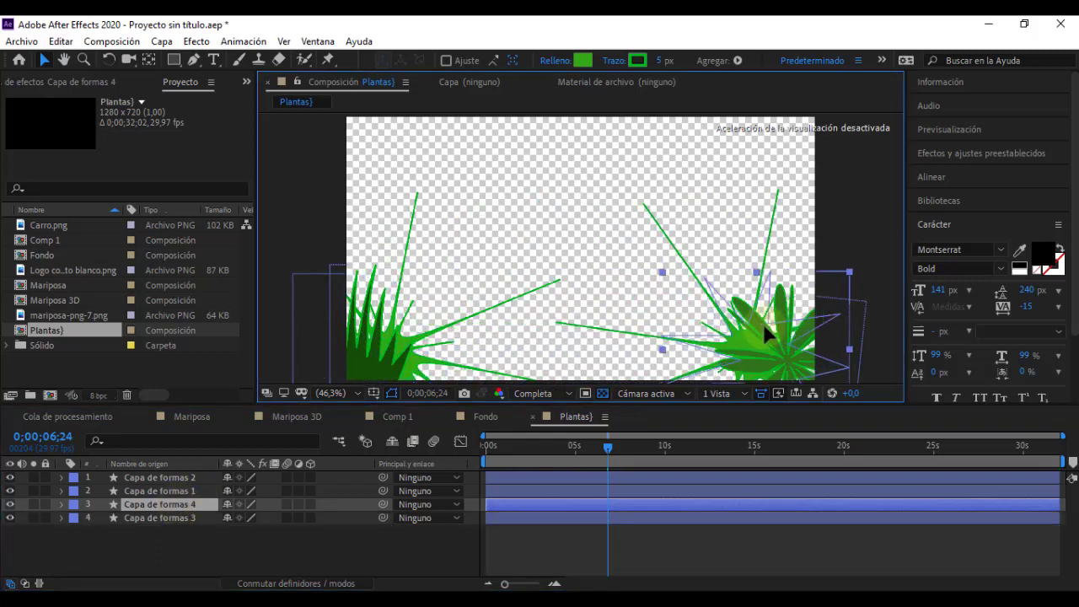
left_click(486, 447)
left_click_drag(489, 454, 496, 447)
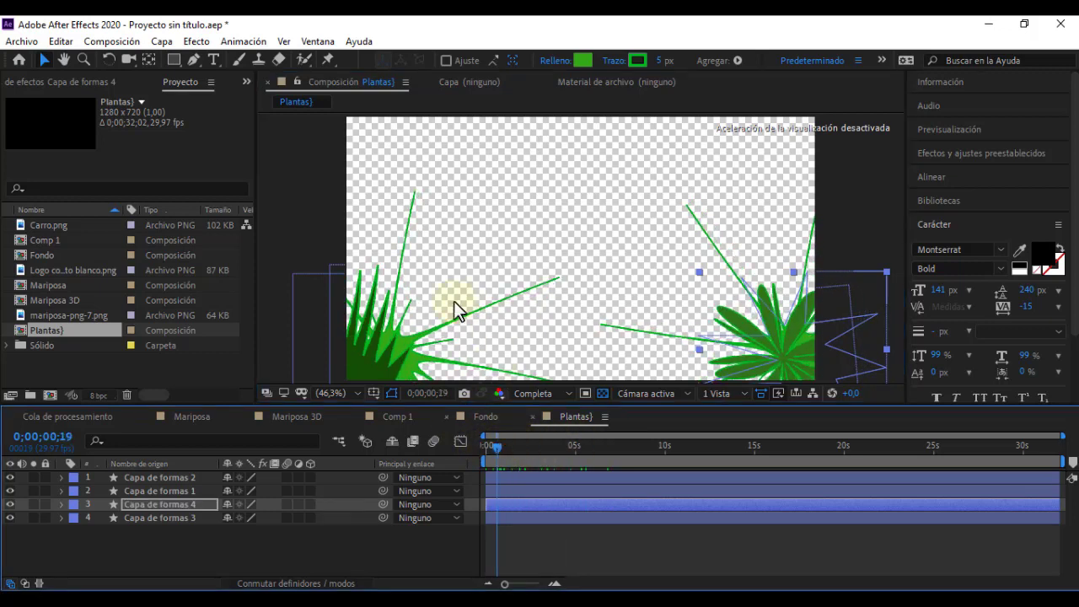
left_click_drag(496, 447, 507, 446)
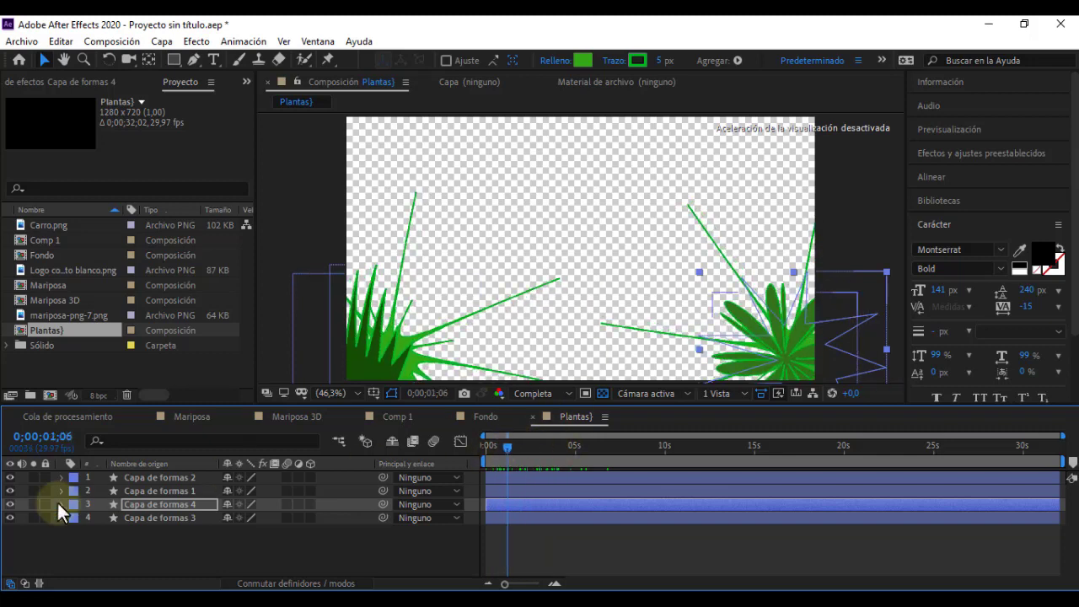
Flip Capa de formas 4 horizontally and place it over the right plant.
right_click(155, 503)
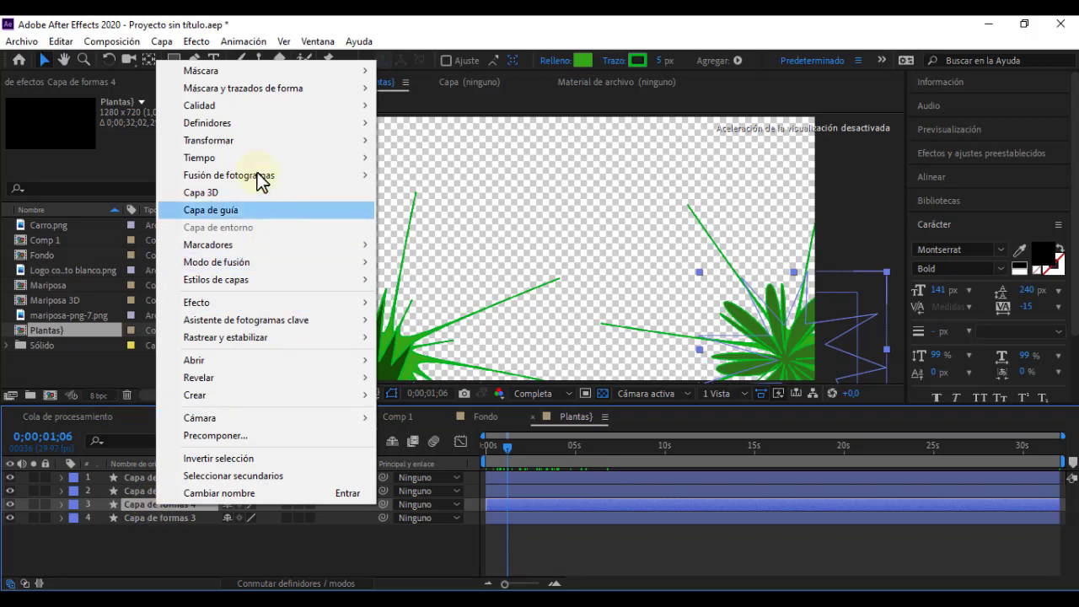
mouse_move(292, 142)
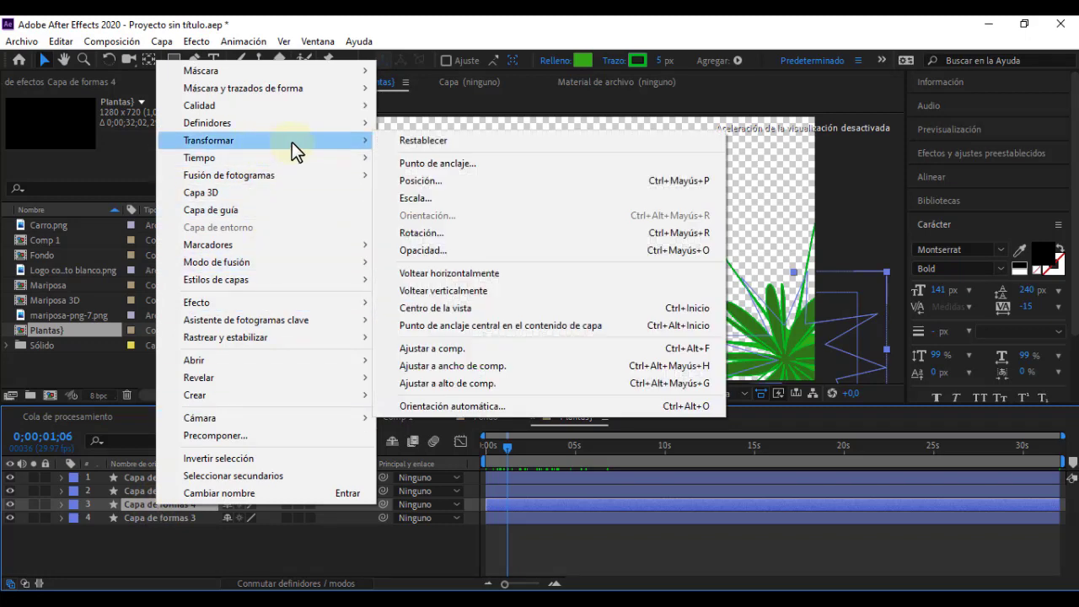
left_click(474, 275)
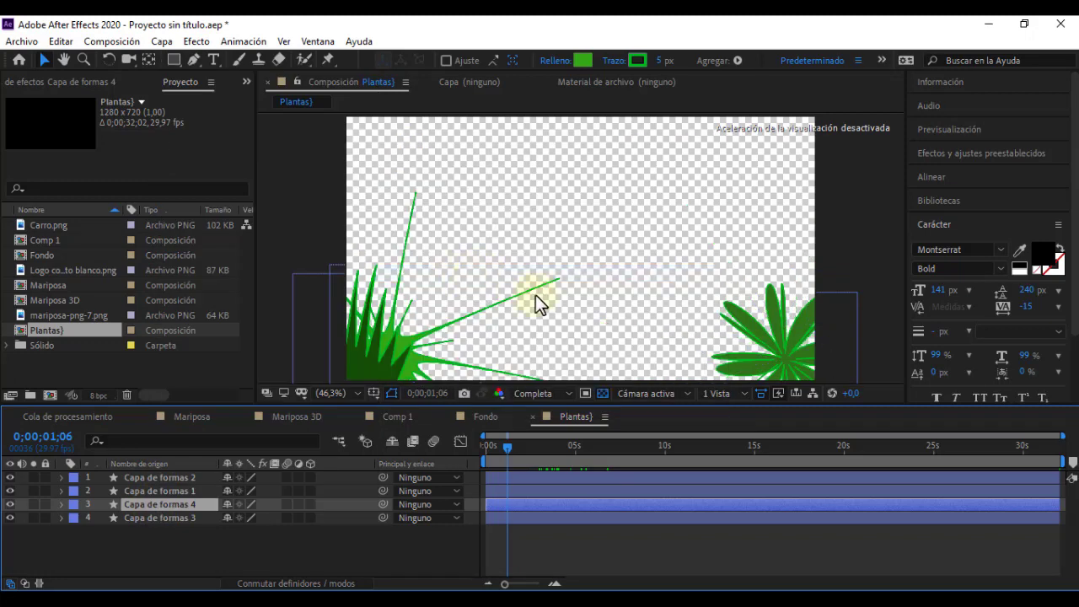
left_click_drag(826, 341, 793, 322)
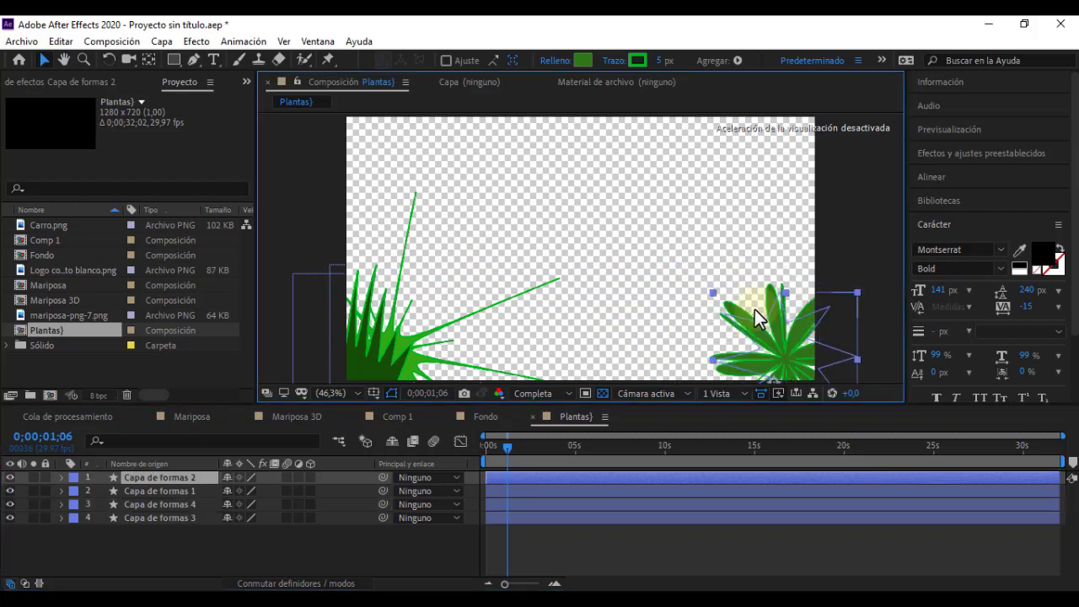
scroll(656, 328, "down", 2)
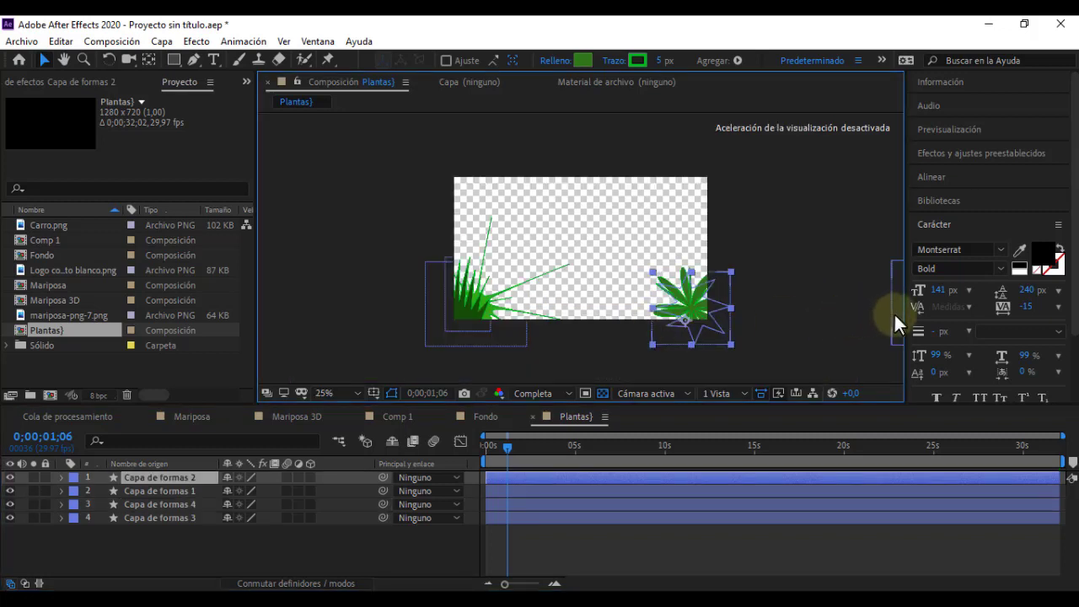
left_click_drag(894, 312, 645, 313)
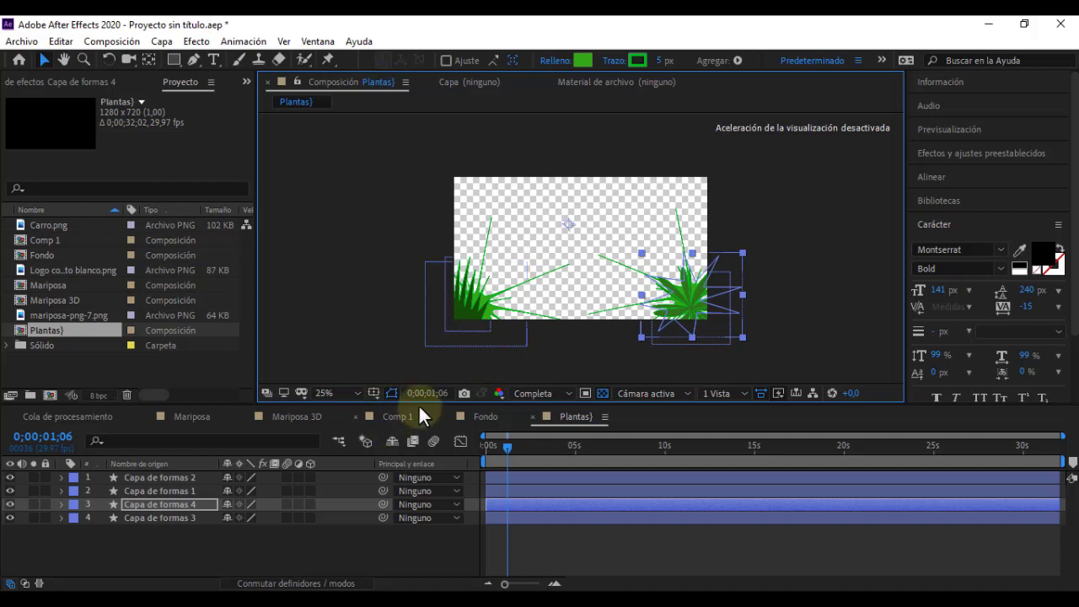
Fit the view, preview the swaying grass, and switch to the Fondo composition.
left_click(335, 392)
left_click(350, 112)
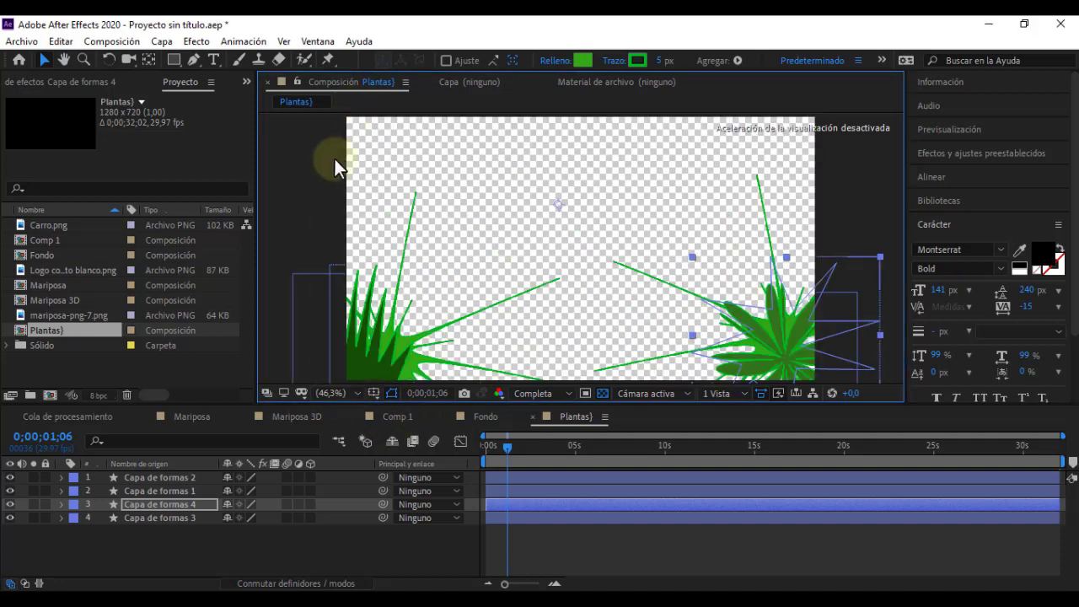
mouse_move(505, 445)
left_mouse_down()
mouse_move(525, 447)
mouse_move(467, 452)
mouse_move(541, 452)
mouse_move(461, 449)
left_mouse_up()
key("space")
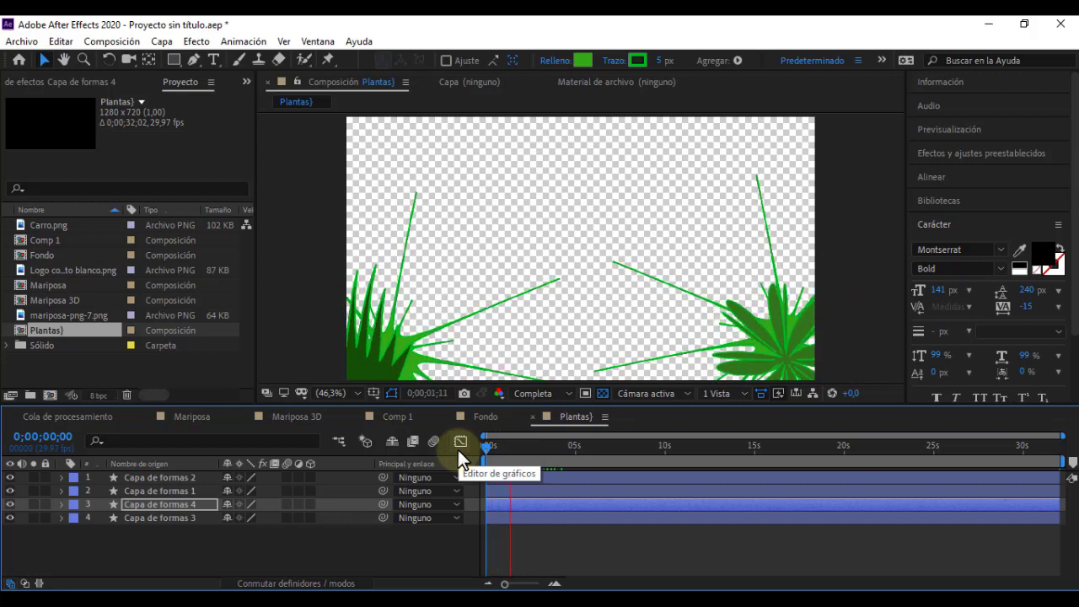
key("space")
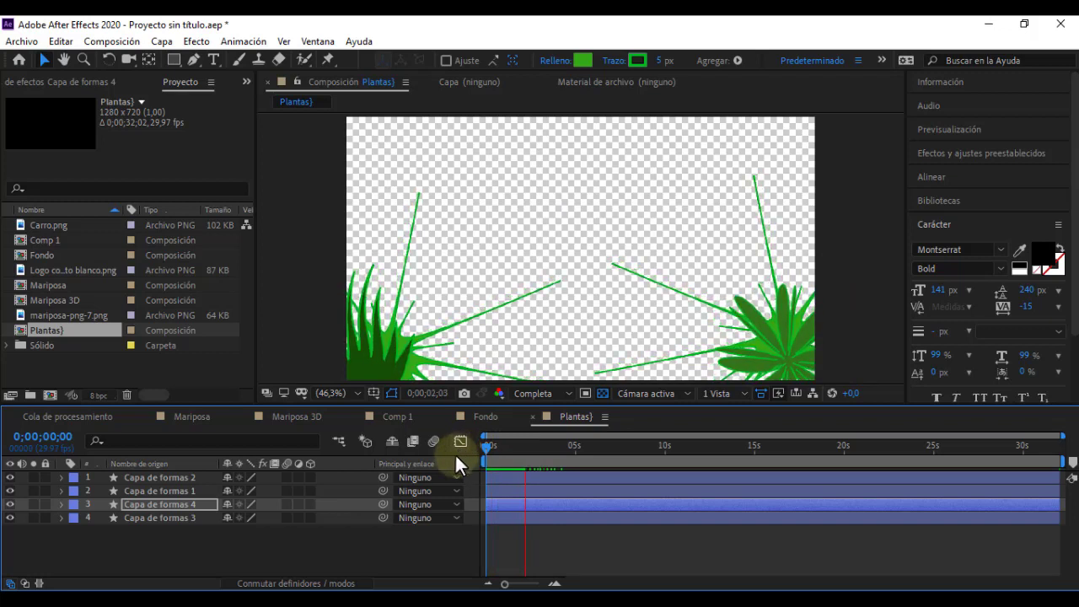
left_click(398, 553)
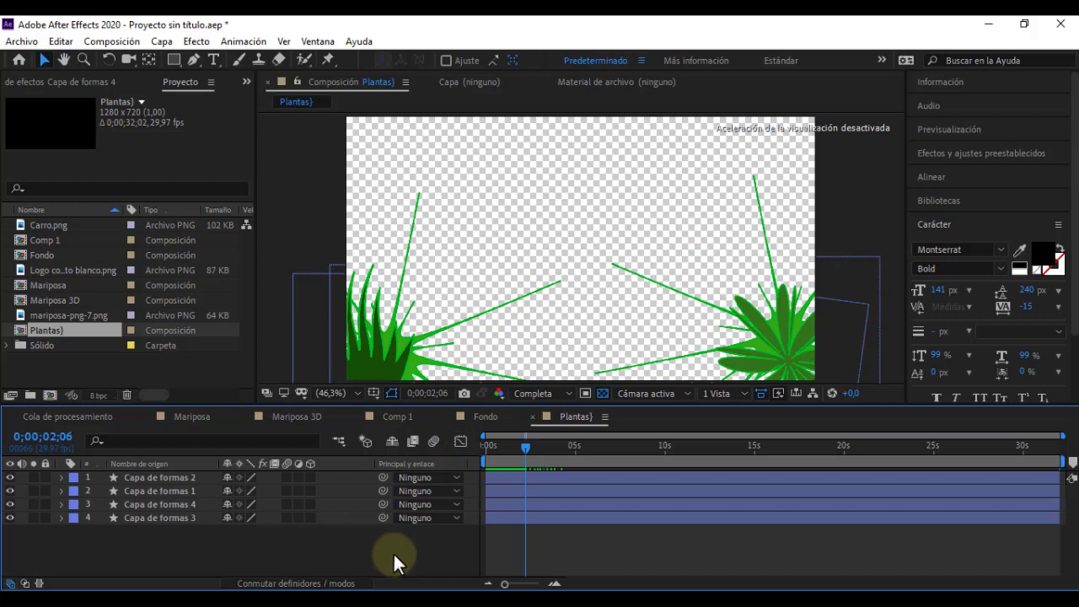
left_click(483, 421)
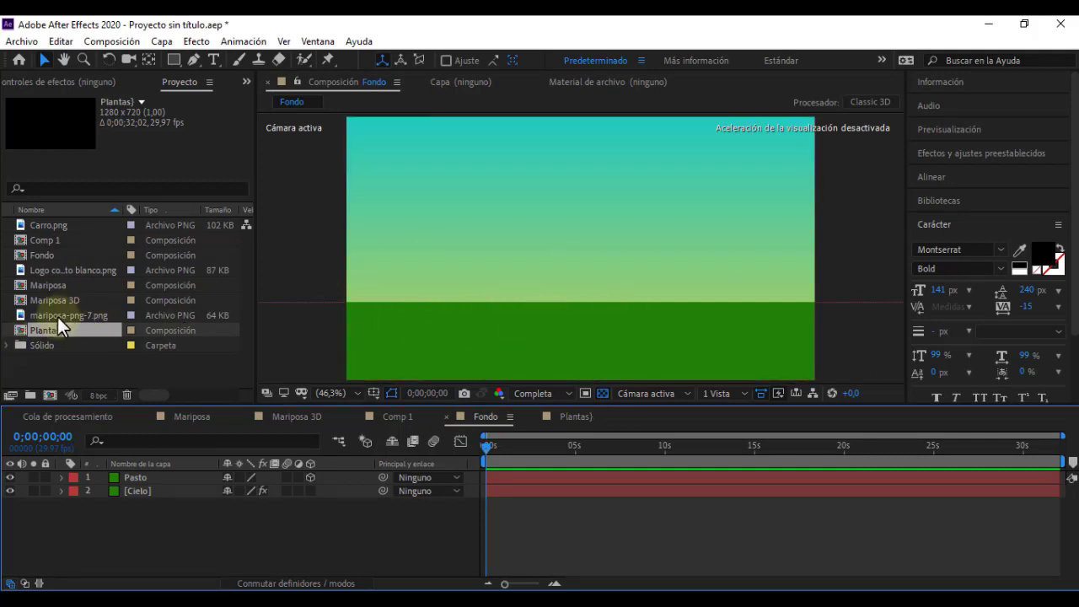
Nest the Plantas comp as Fondo's top layer, check a frame, and bring up the demo video.
left_click_drag(59, 328, 581, 250)
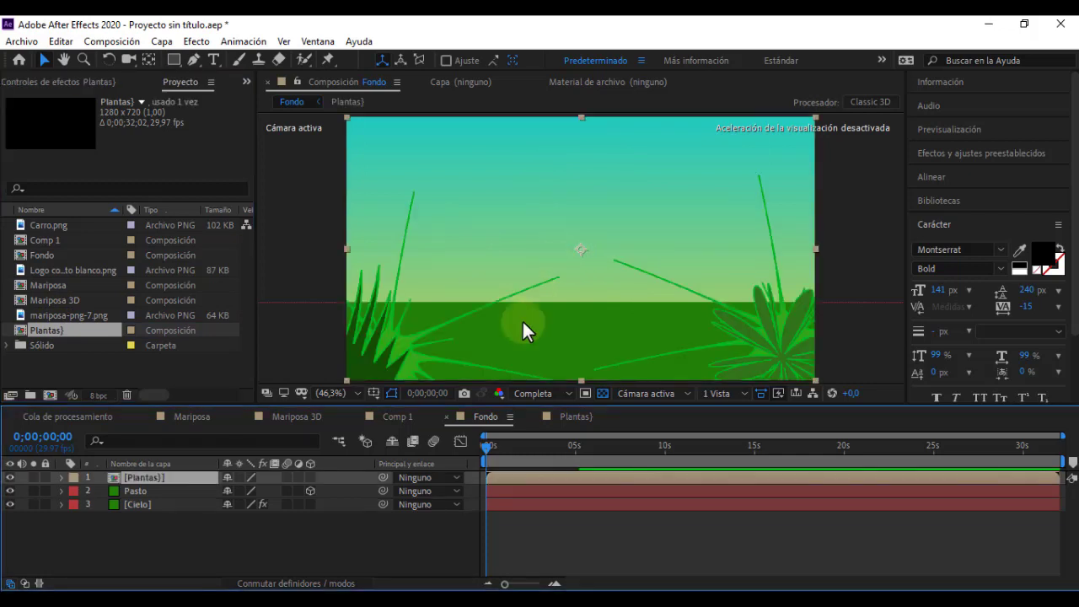
mouse_move(485, 447)
left_mouse_down()
mouse_move(508, 448)
mouse_move(464, 439)
left_mouse_up()
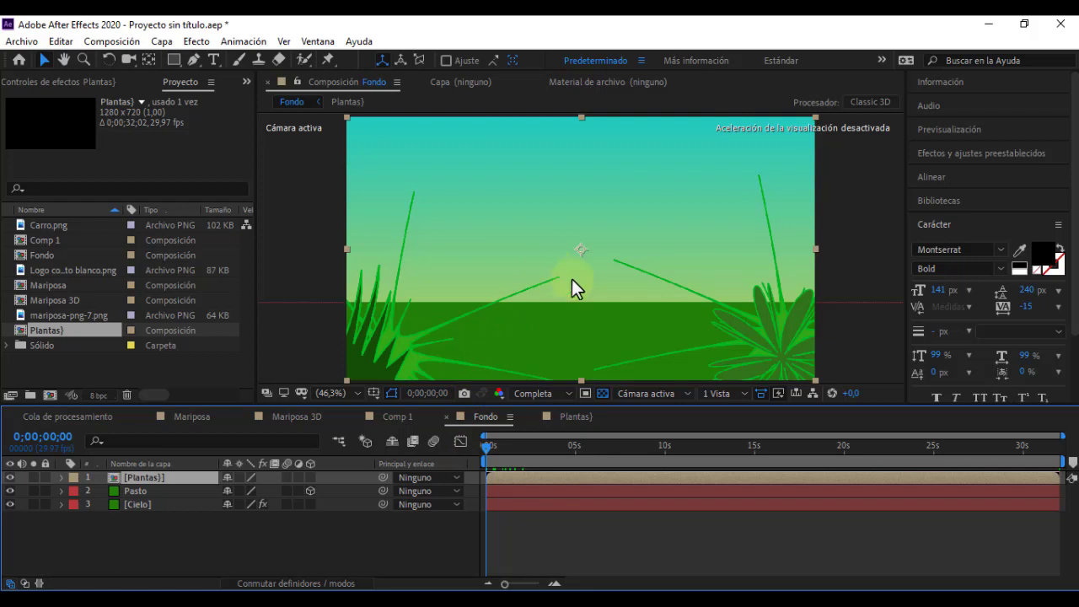
left_click(656, 579)
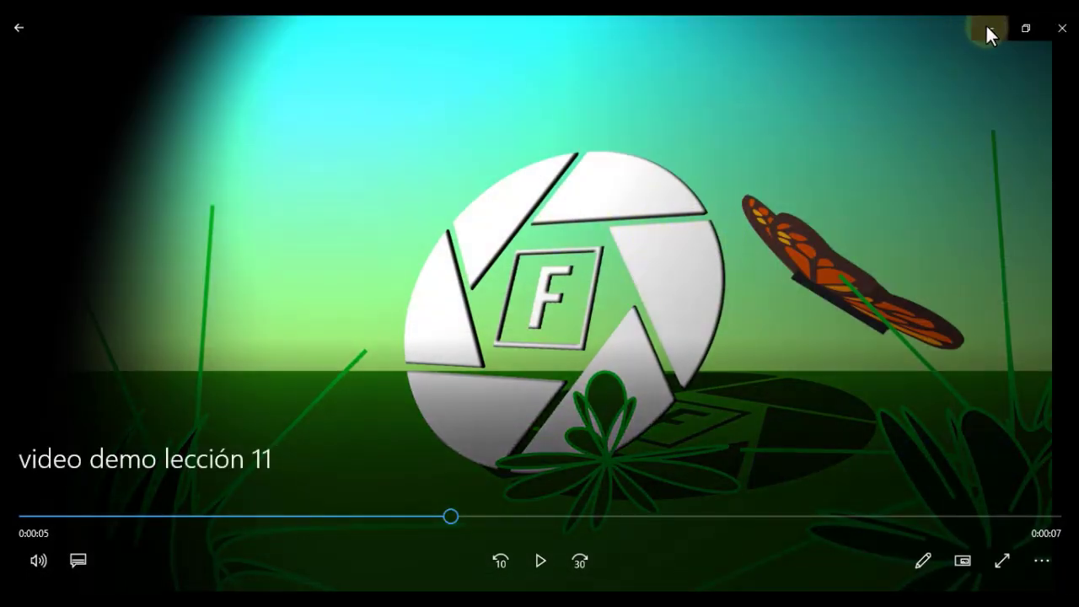
Create a new 800 x 800 composition named 'Logo 3D'.
left_click(988, 28)
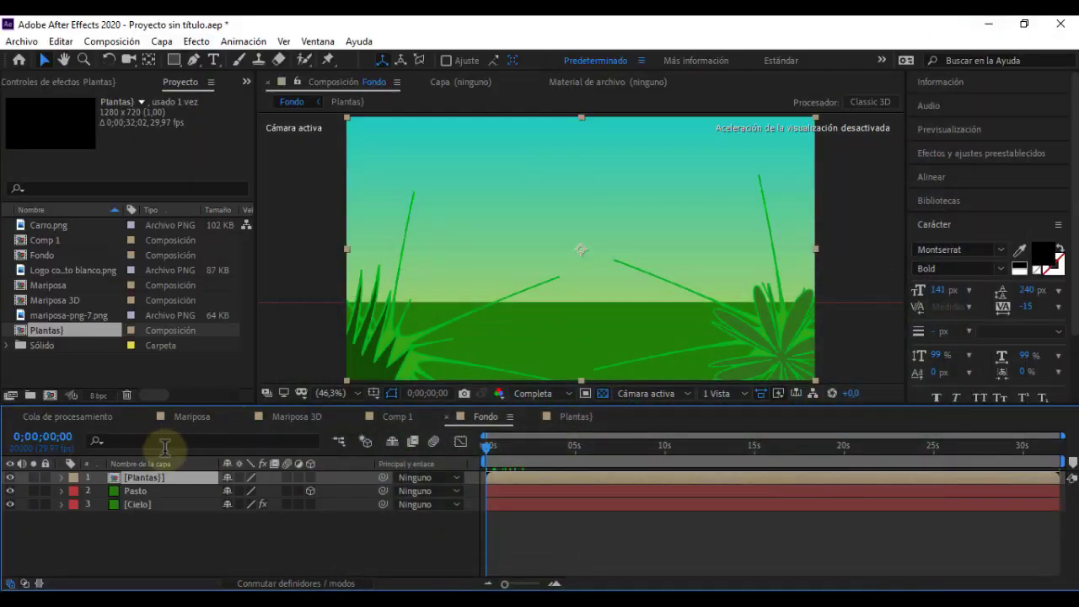
right_click(58, 369)
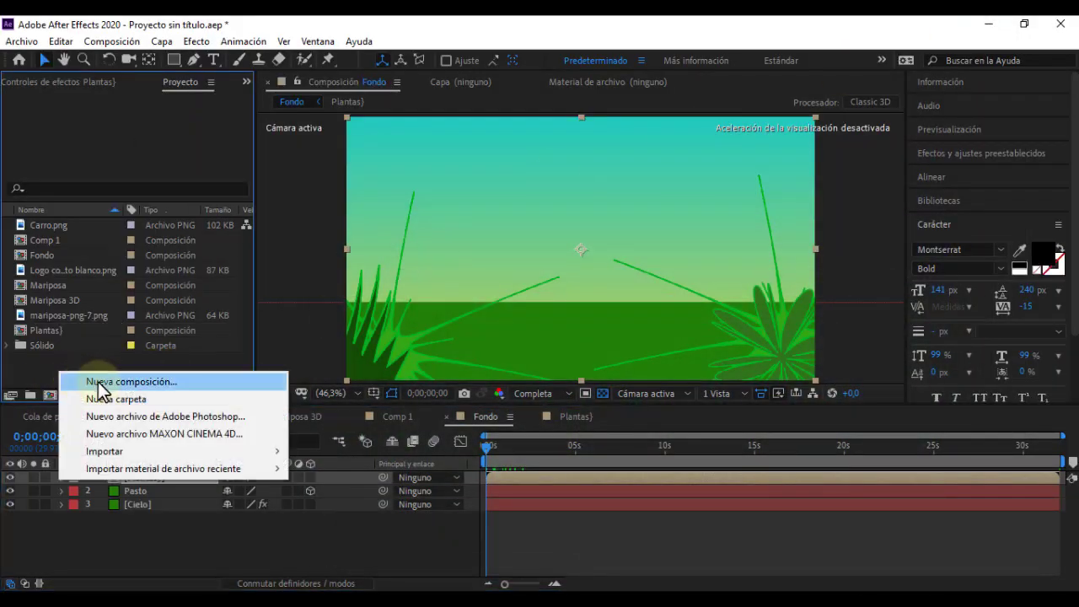
left_click(96, 380)
type("L")
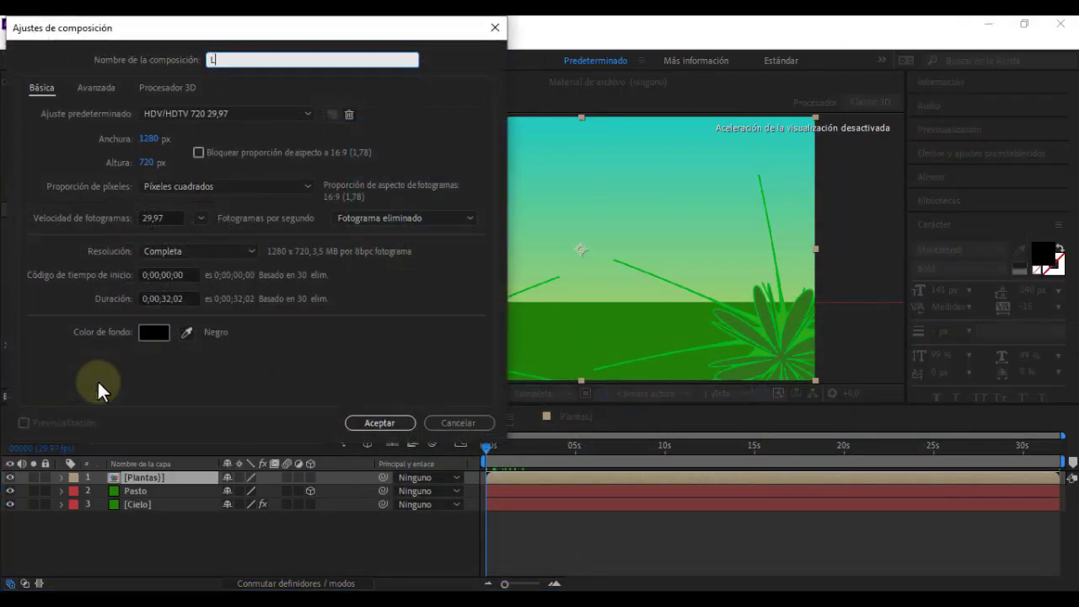
type("ogo 3")
type("D")
left_click(149, 138)
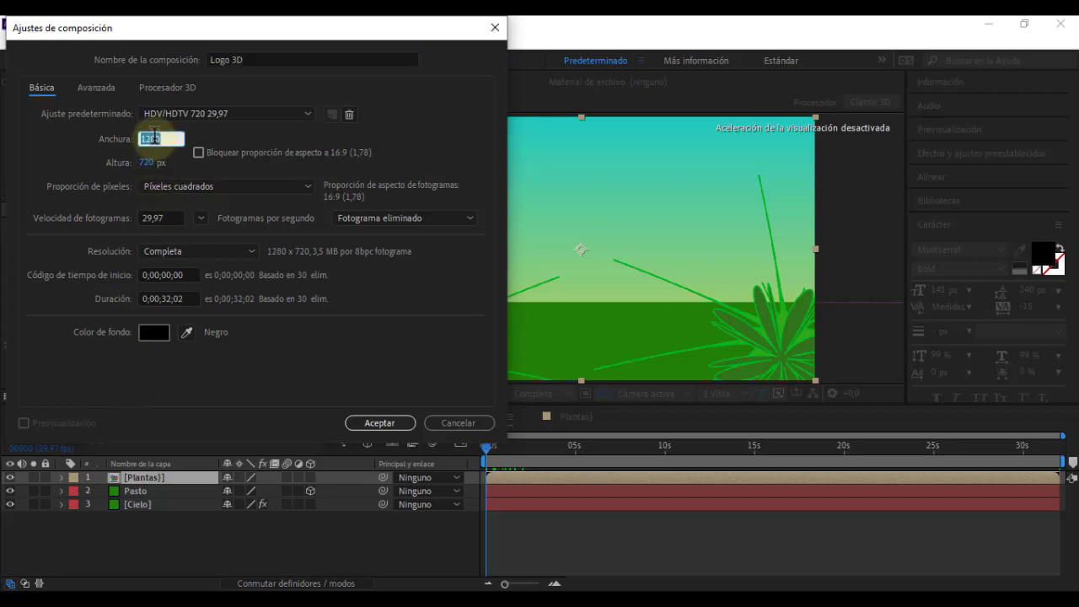
type("800")
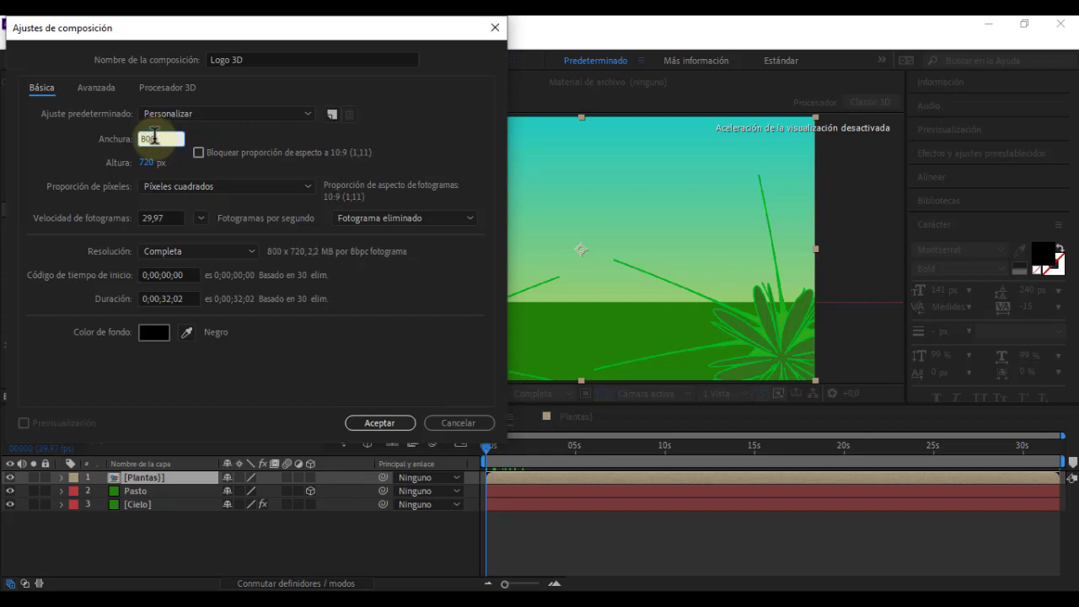
left_click(148, 162)
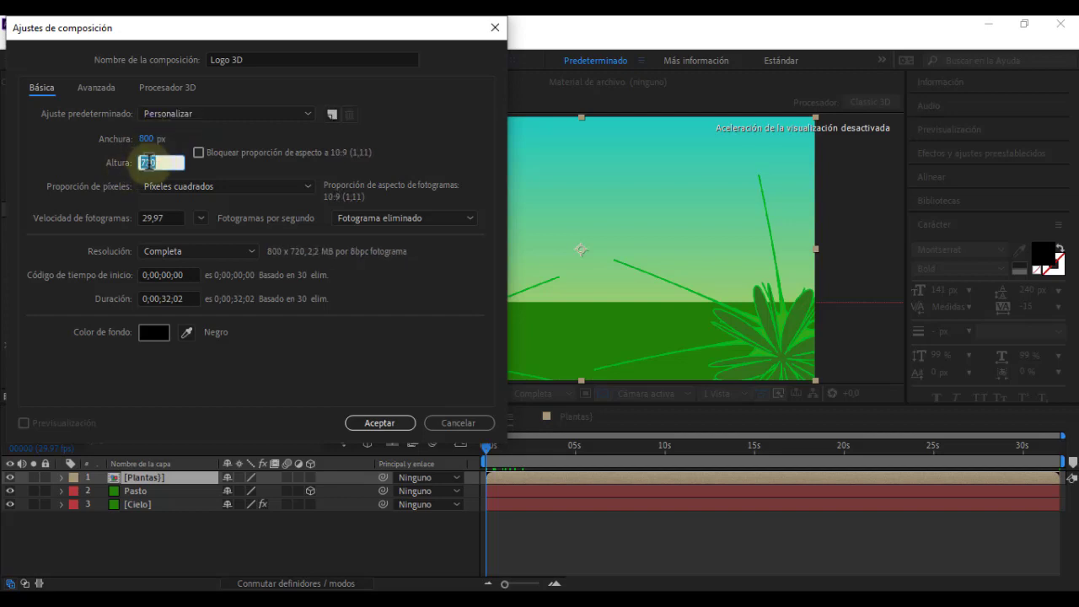
type("800")
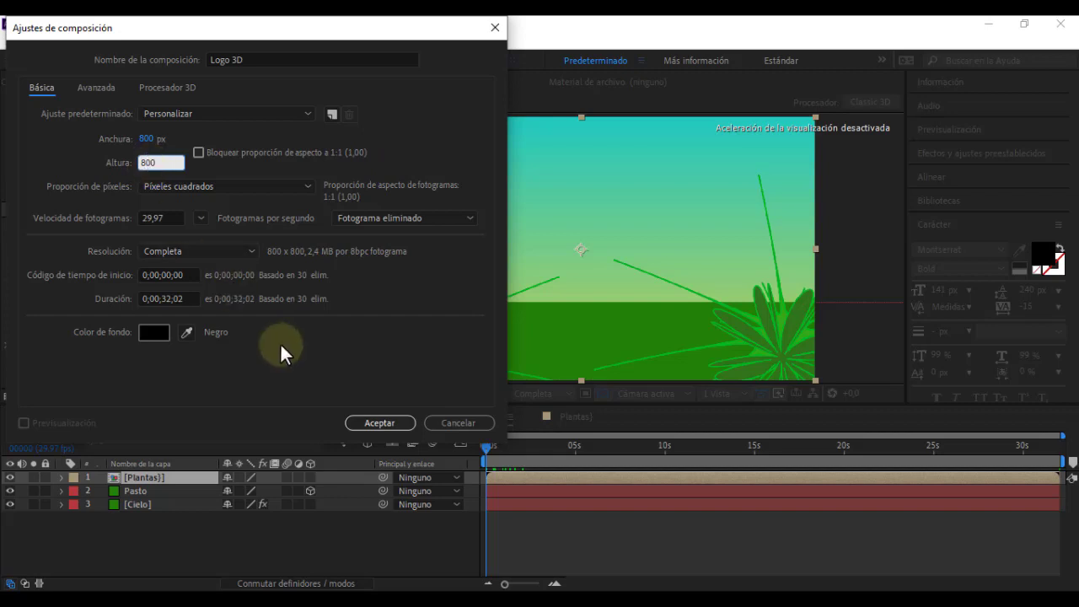
left_click(372, 421)
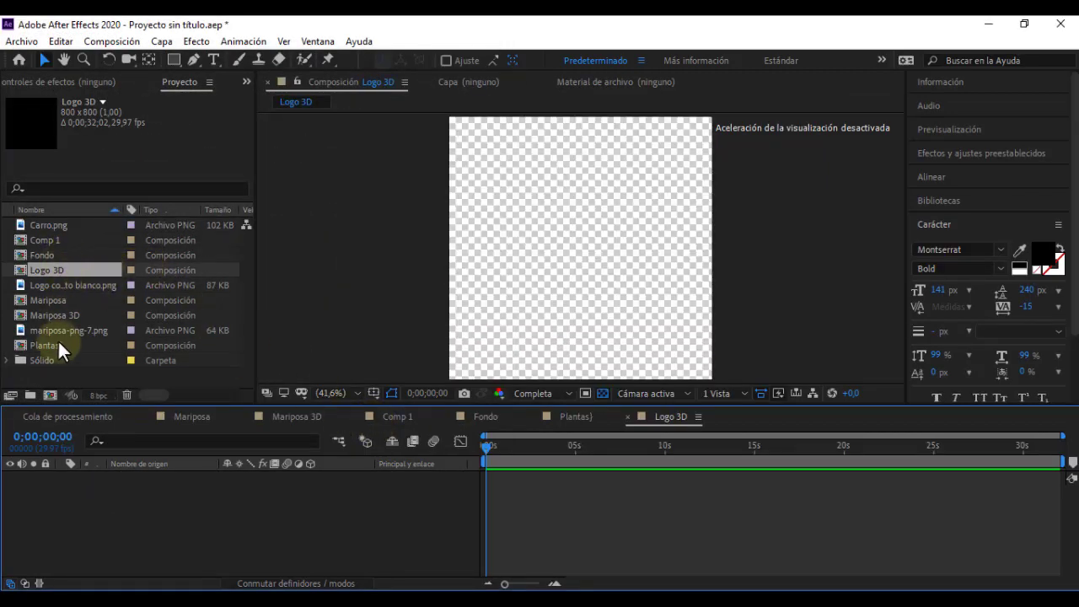
Add Logo completo blanco.png to Logo 3D and scale it down to 38%.
left_click(80, 287)
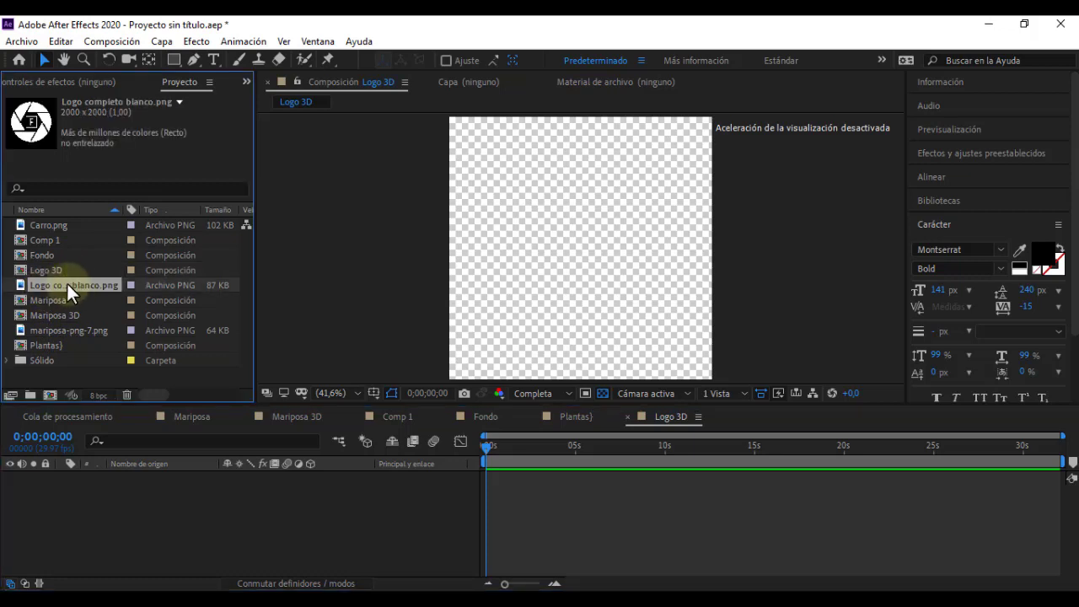
left_click_drag(68, 284, 586, 275)
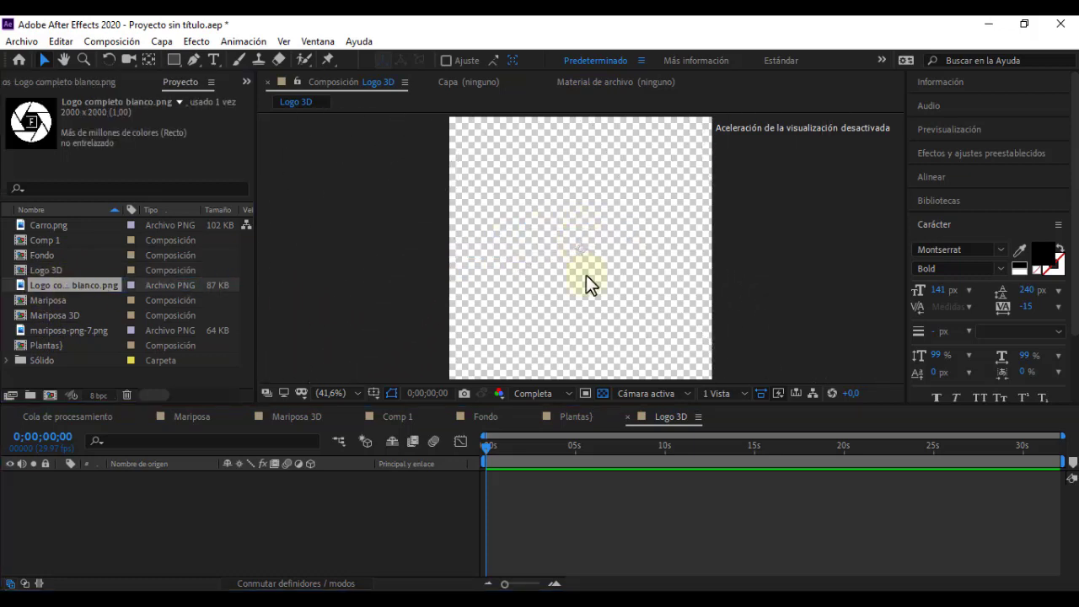
key("s")
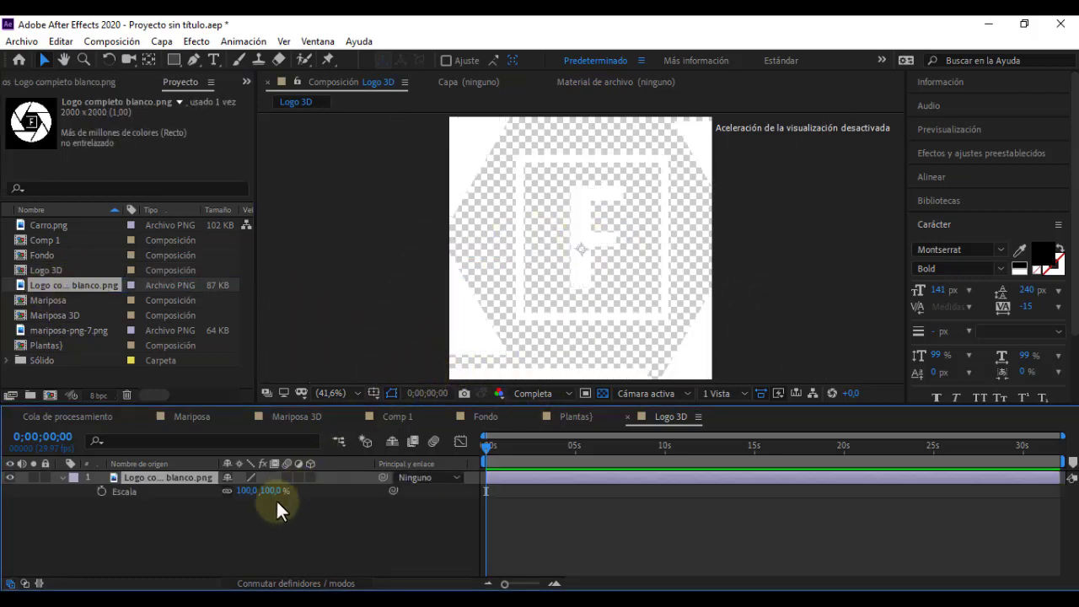
left_click_drag(268, 491, 224, 493)
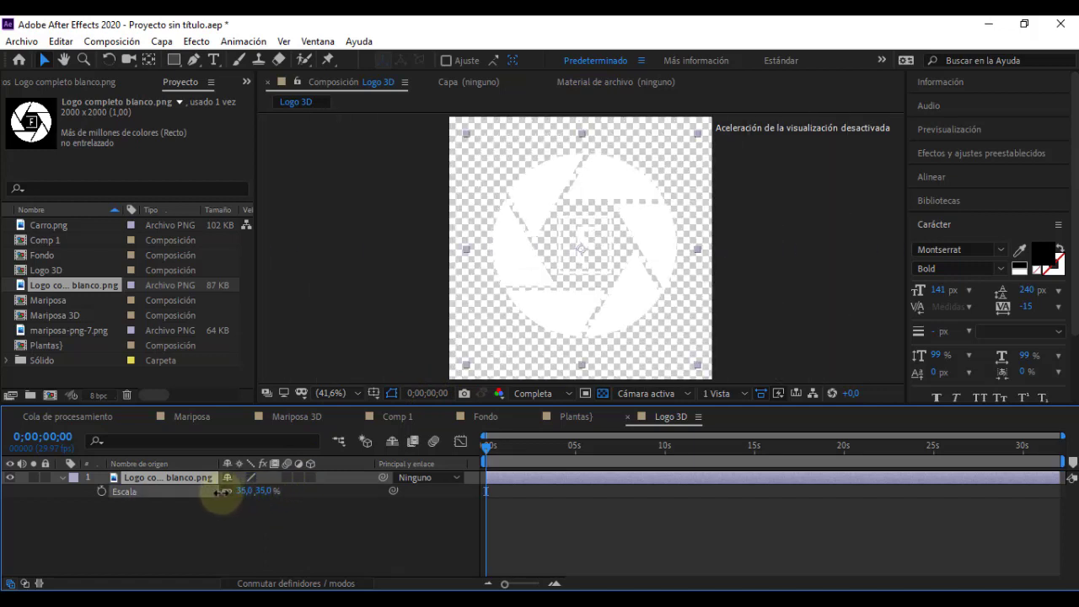
left_click(174, 521)
left_click(60, 475)
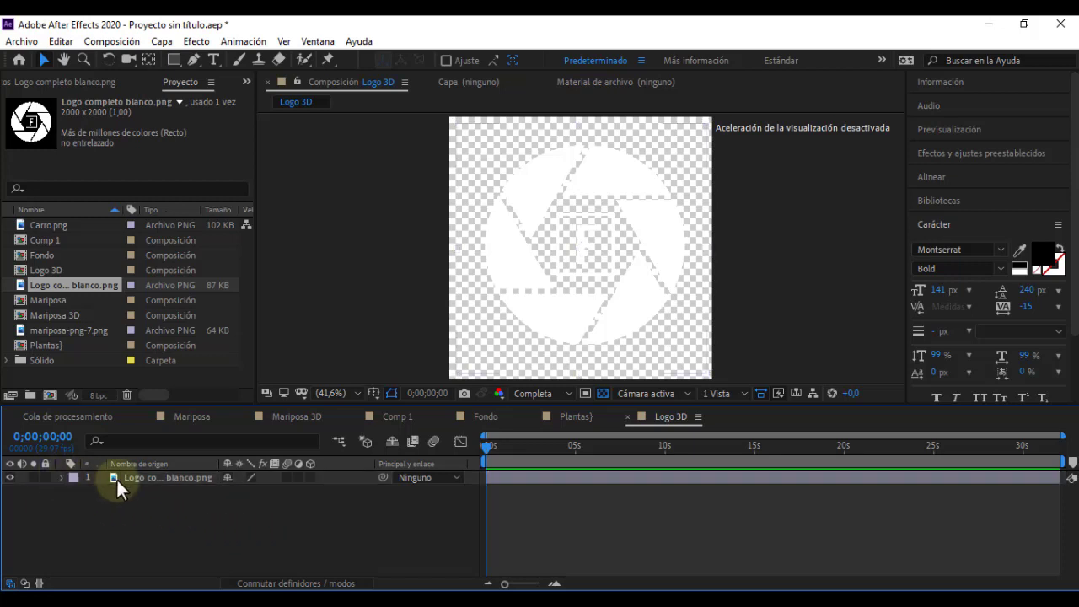
right_click(155, 475)
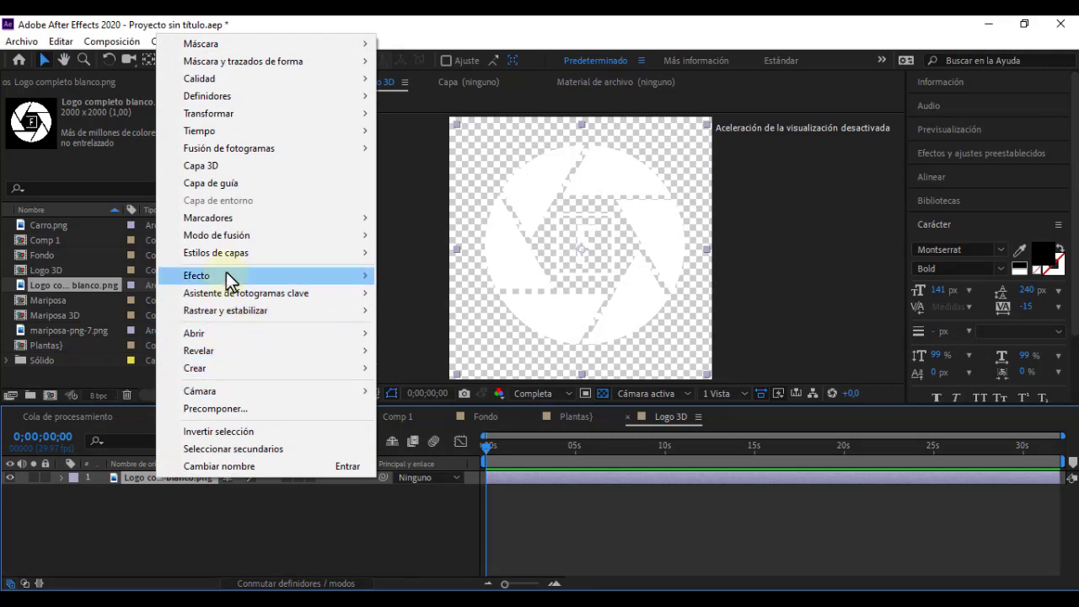
Give the logo a Sombra interior style: 100% opacity, size about 20, angle 123°.
mouse_move(241, 259)
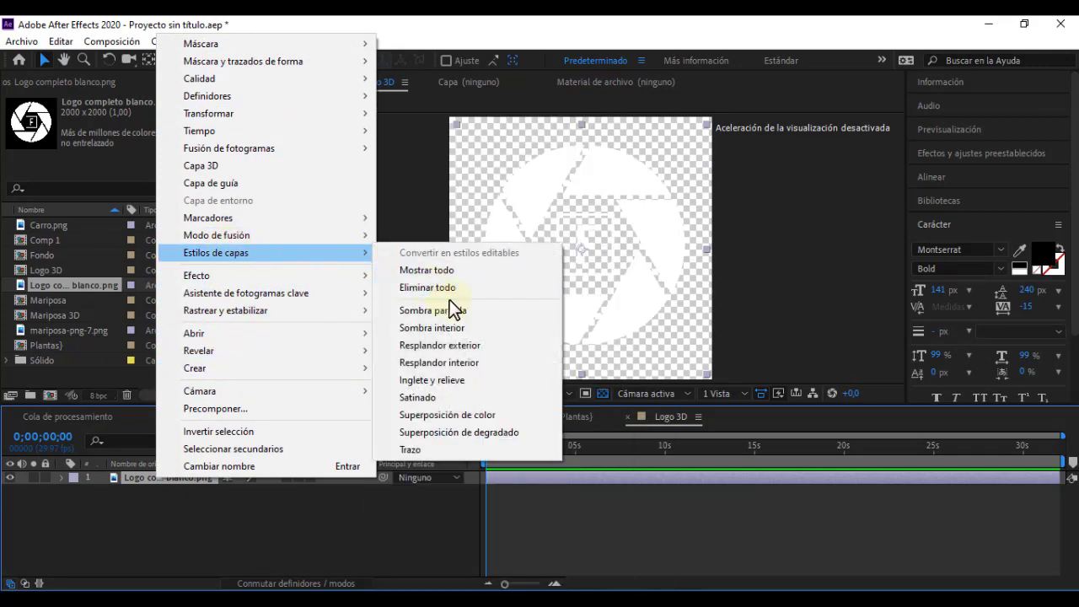
left_click(444, 327)
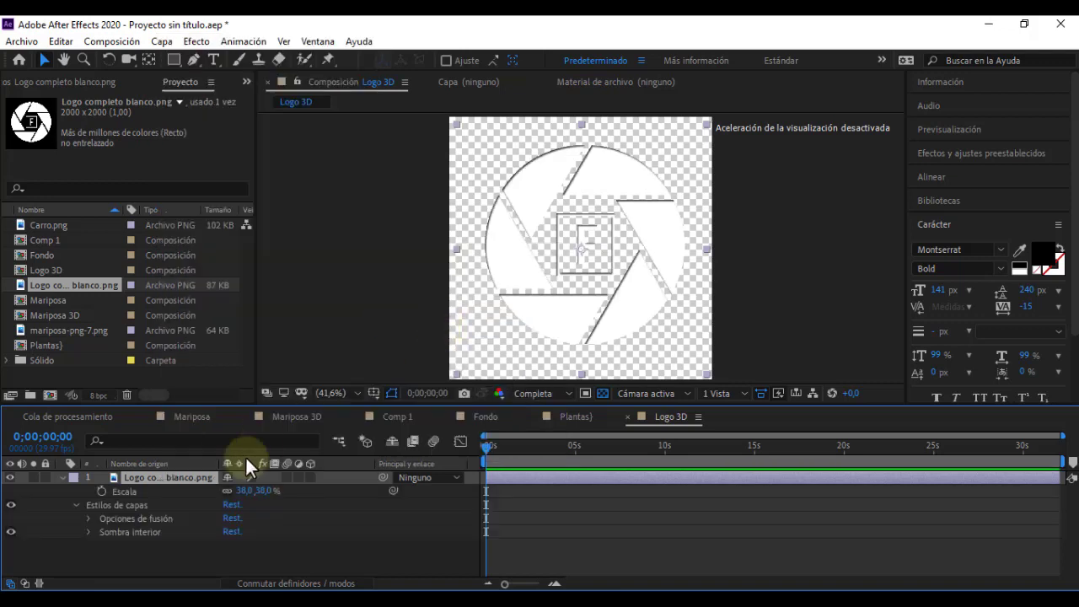
left_click(87, 530)
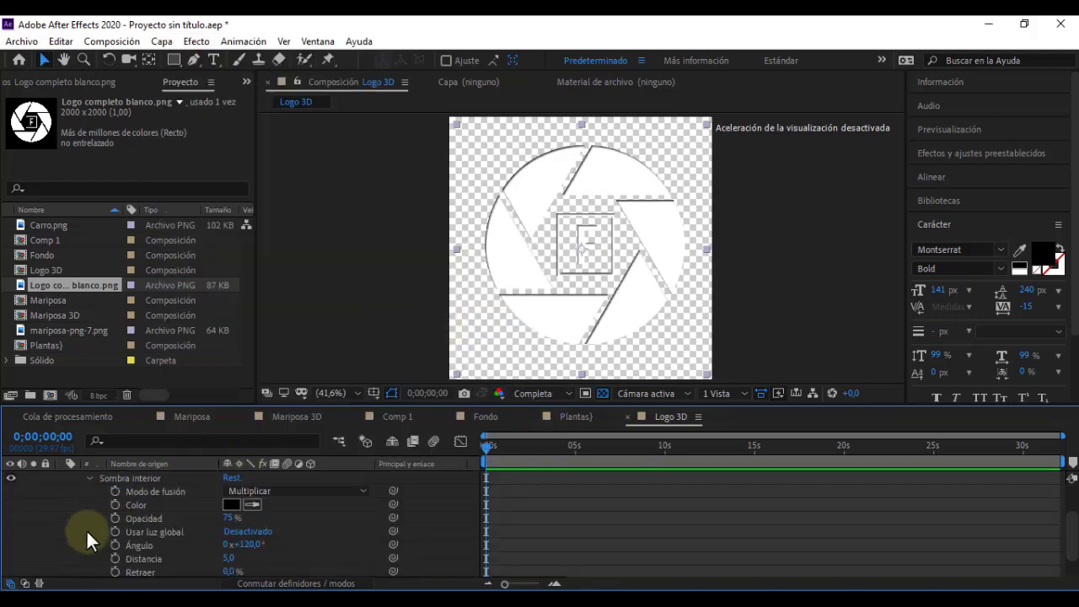
left_click_drag(228, 518, 326, 517)
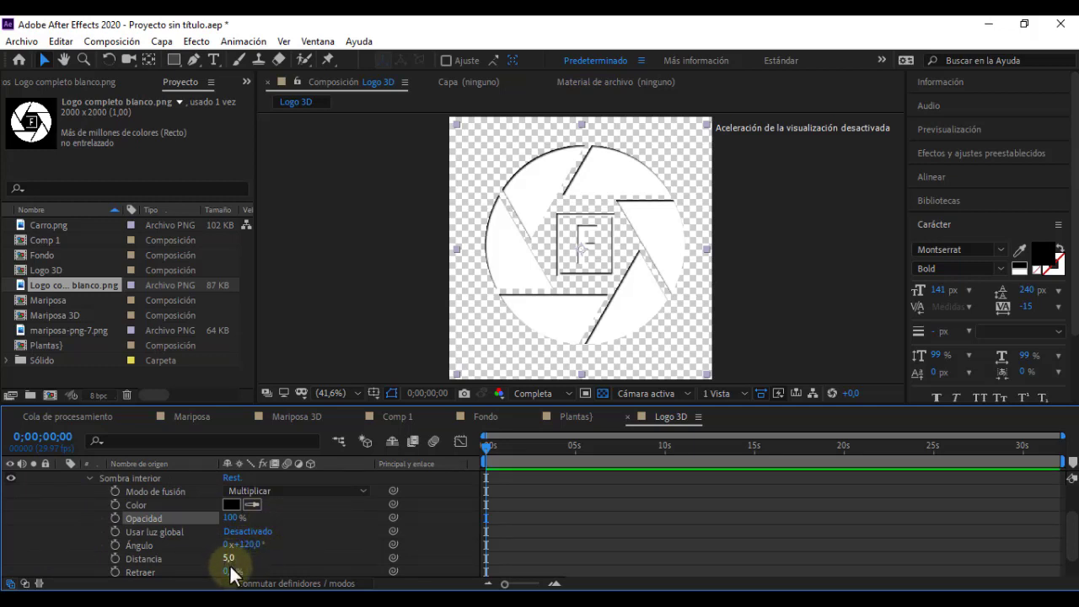
scroll(234, 546, "down", 2)
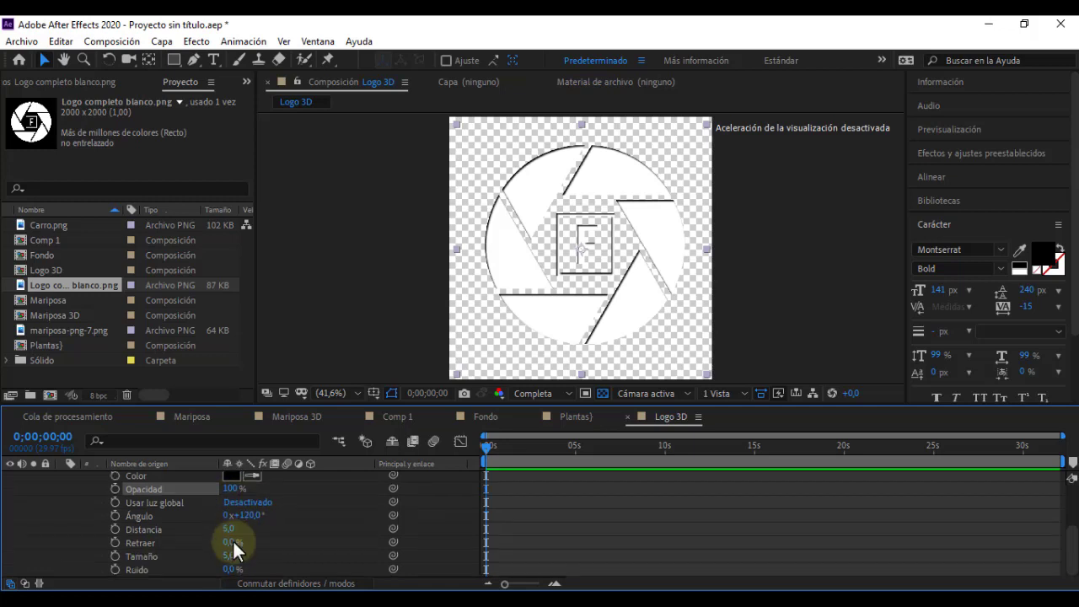
left_click_drag(228, 557, 237, 550)
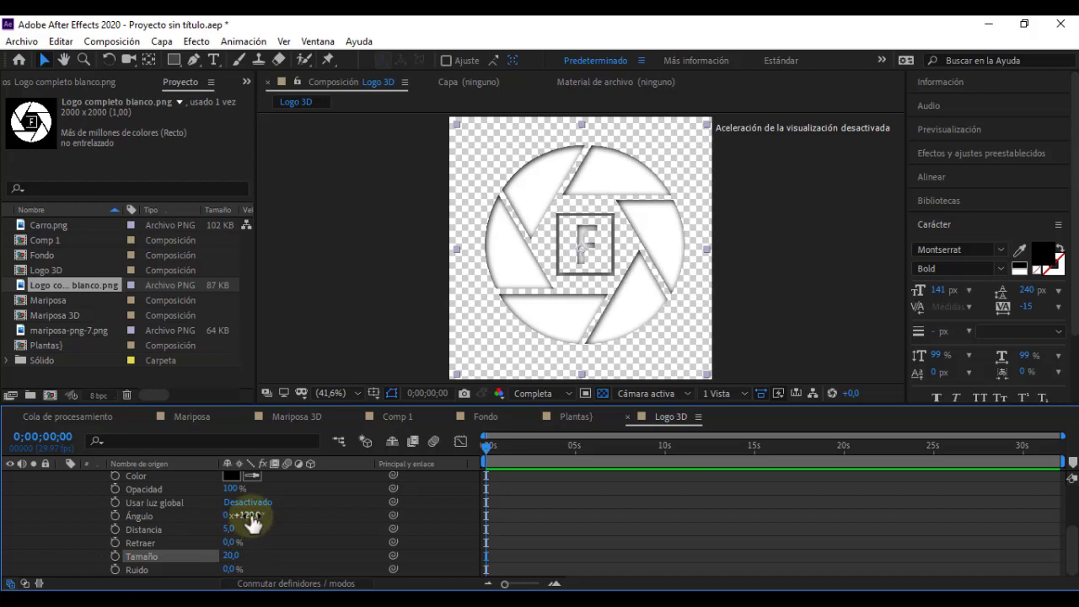
left_click_drag(244, 515, 251, 515)
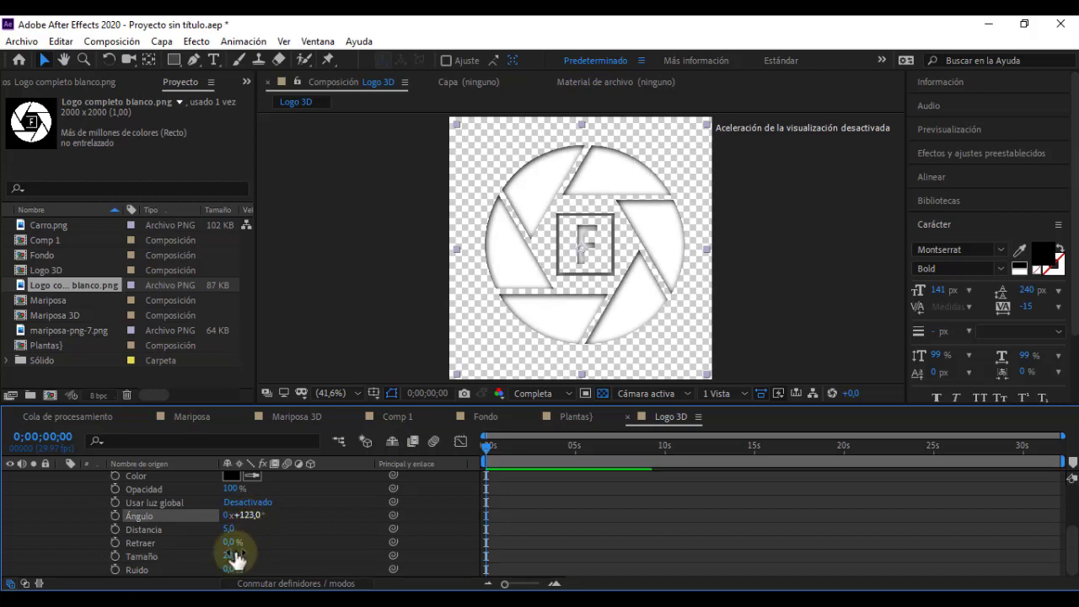
left_click_drag(221, 555, 225, 555)
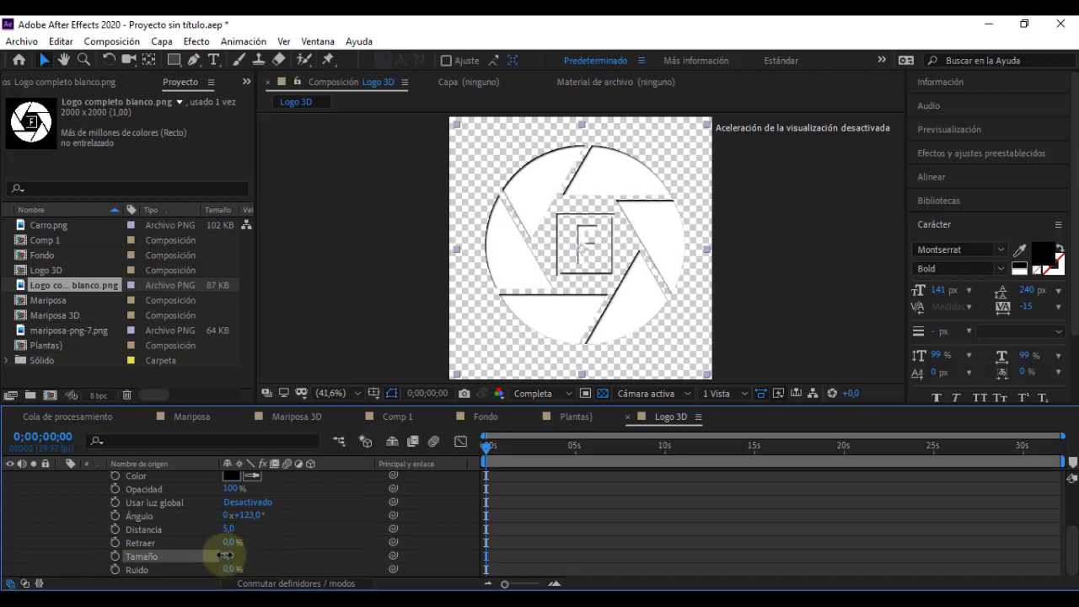
scroll(156, 542, "up", 2)
scroll(118, 536, "up", 3)
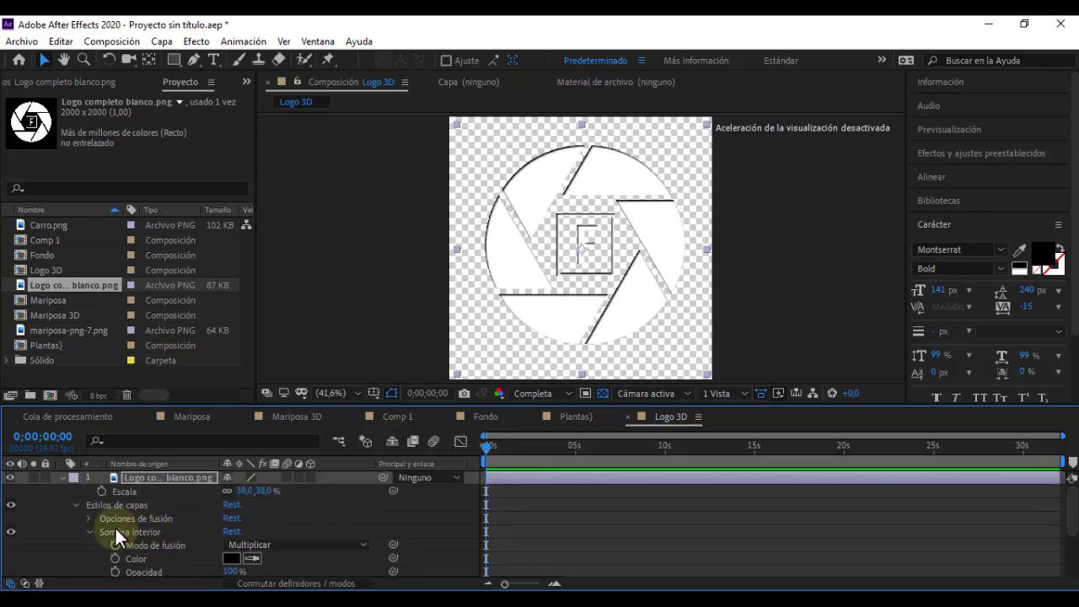
left_click(91, 531)
left_click(61, 477)
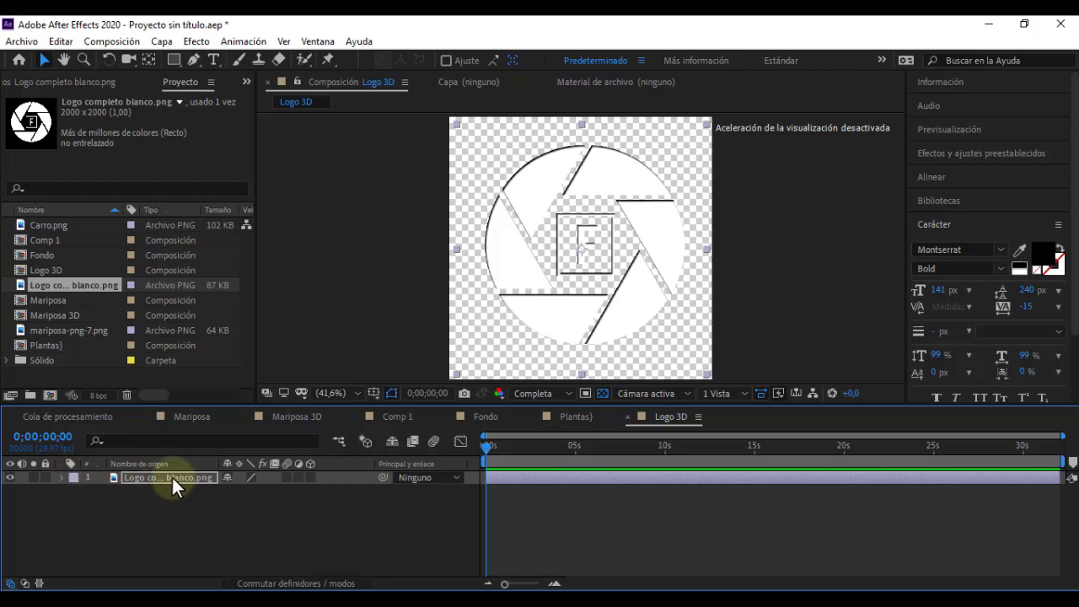
Make the logo layer 3D and turn its Y orientation to 25°.
key("Return")
left_click(309, 477)
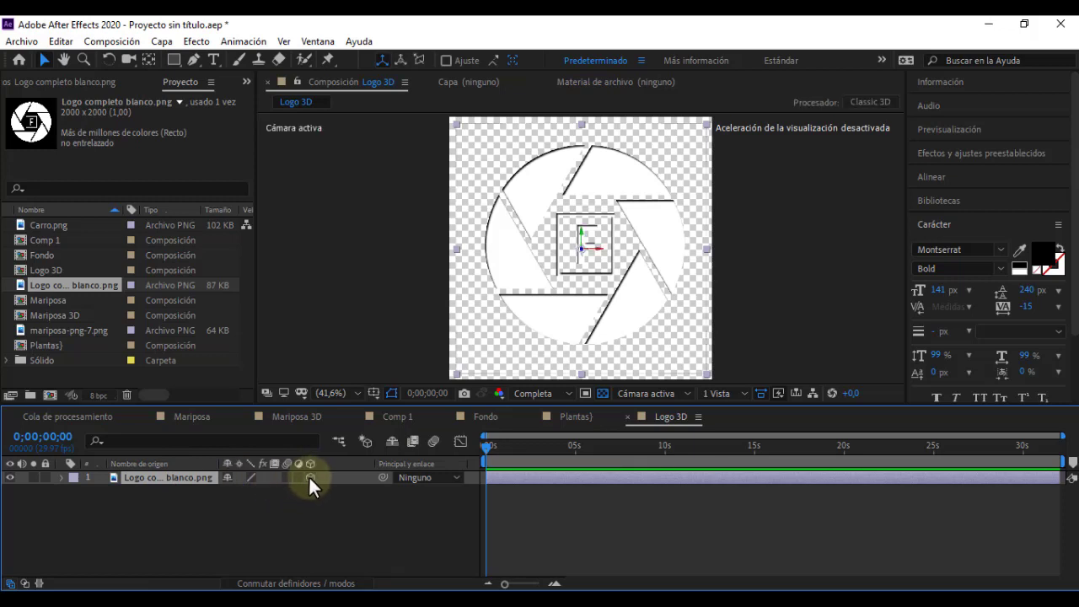
key("r")
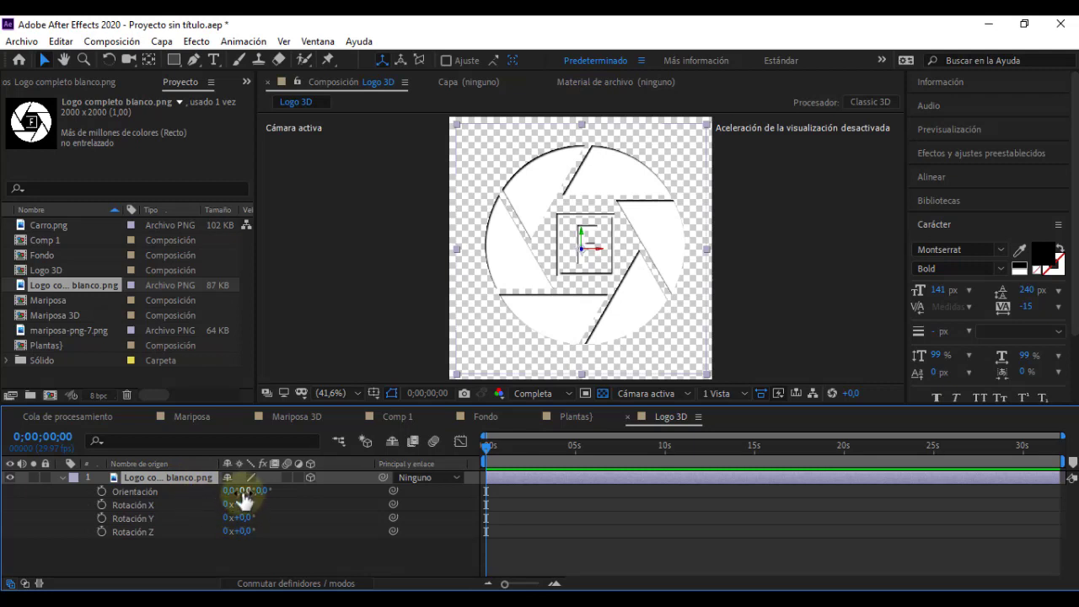
left_click_drag(243, 500, 263, 492)
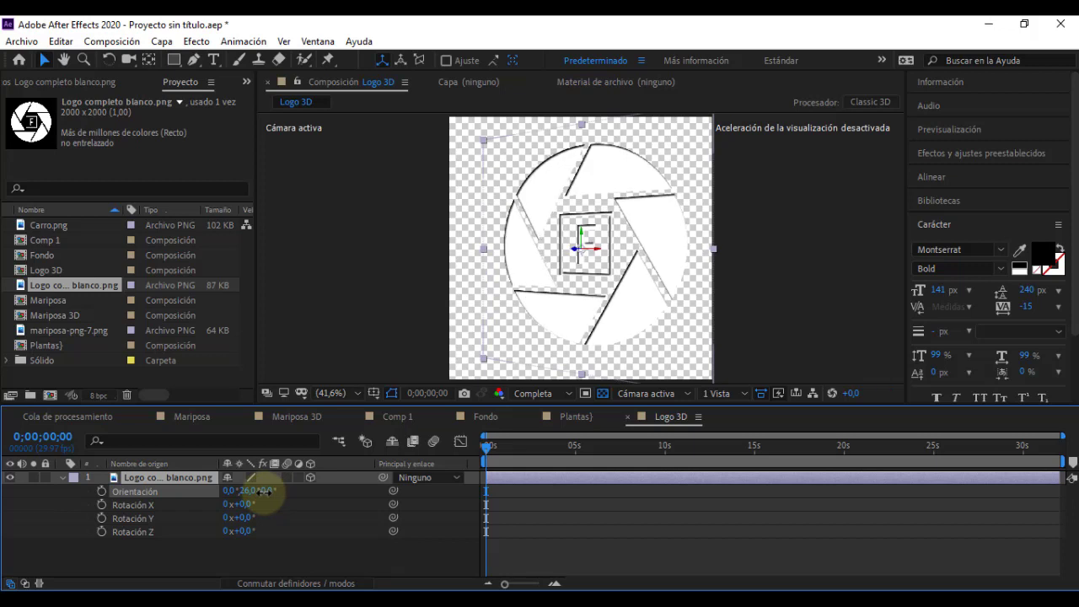
mouse_move(263, 491)
left_mouse_down()
mouse_move(228, 492)
mouse_move(281, 491)
left_mouse_up()
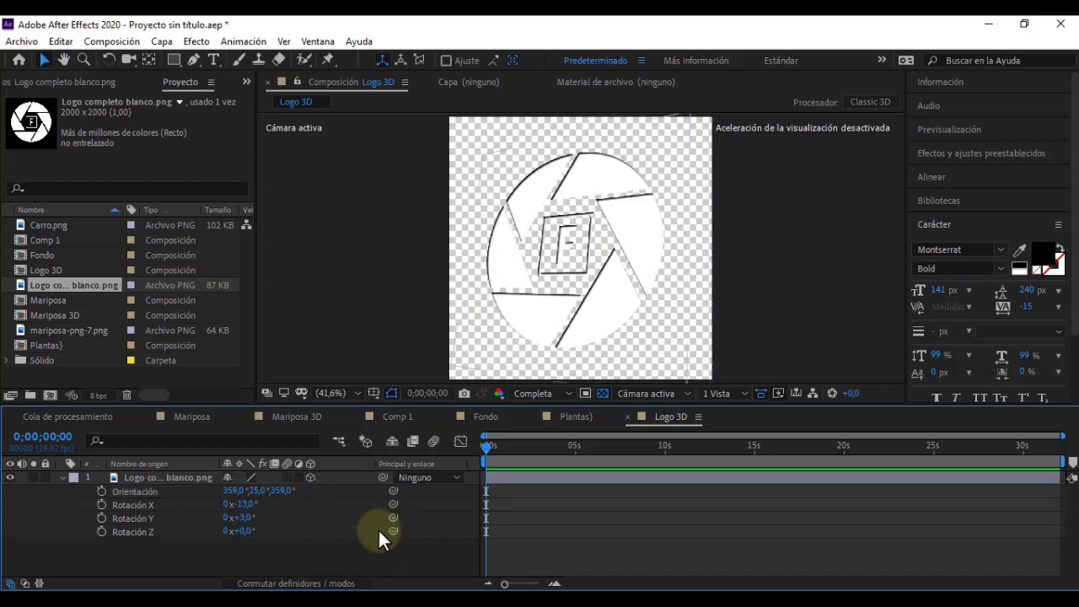
left_click(192, 478)
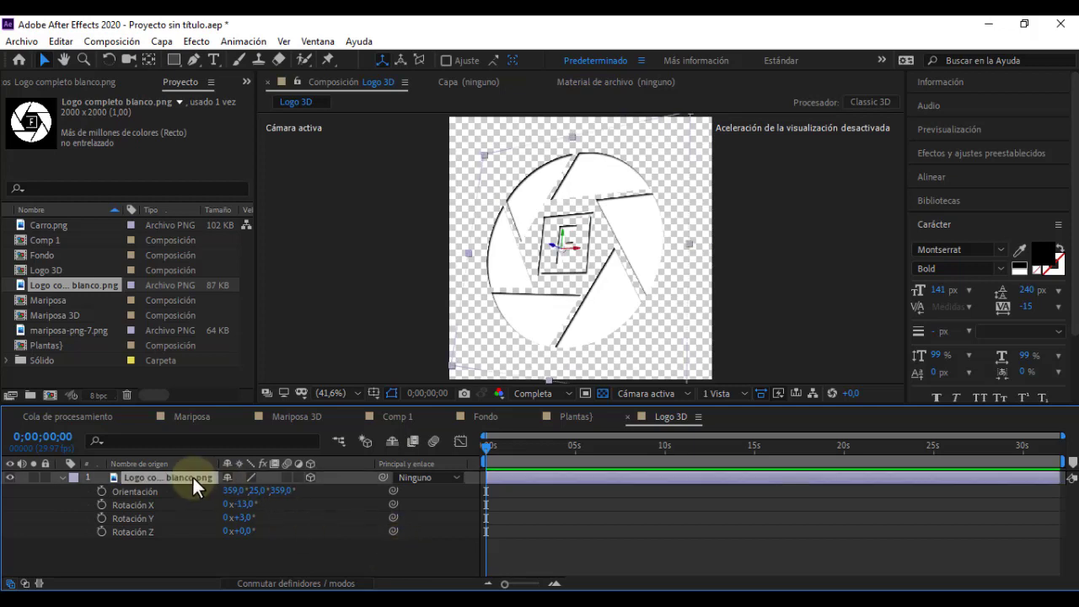
Show the logo's Position and copy [position[0], position[1], index] from the Notepad note.
key("p")
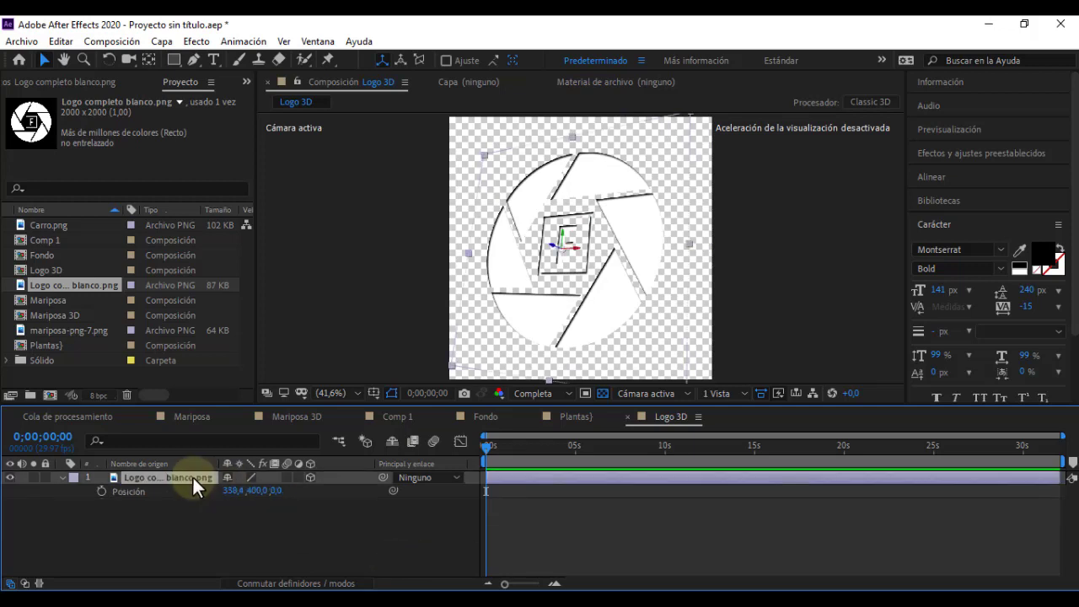
key("alt+Tab")
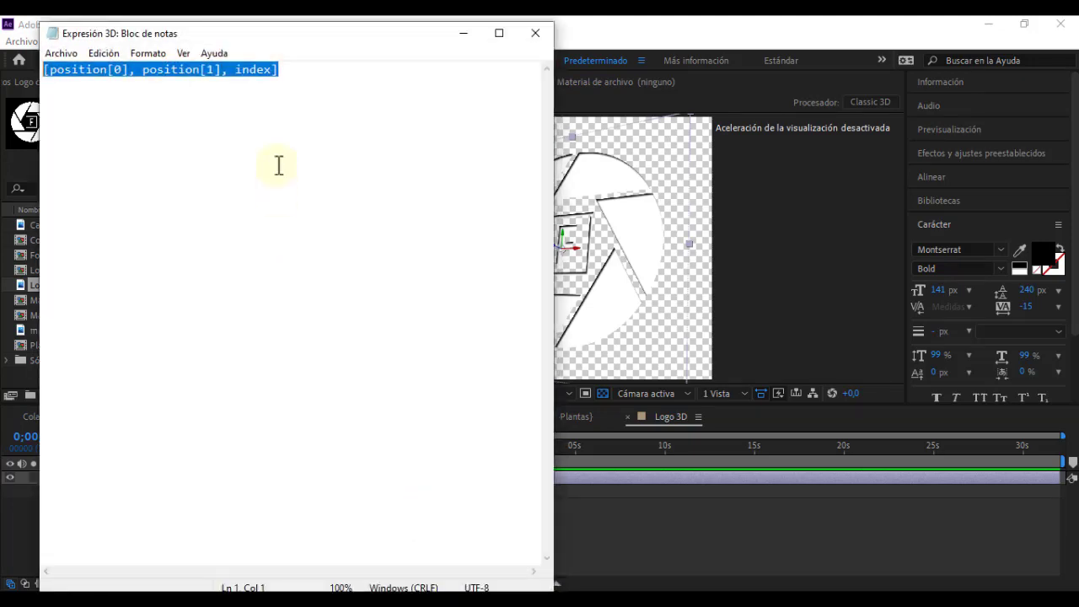
right_click(130, 72)
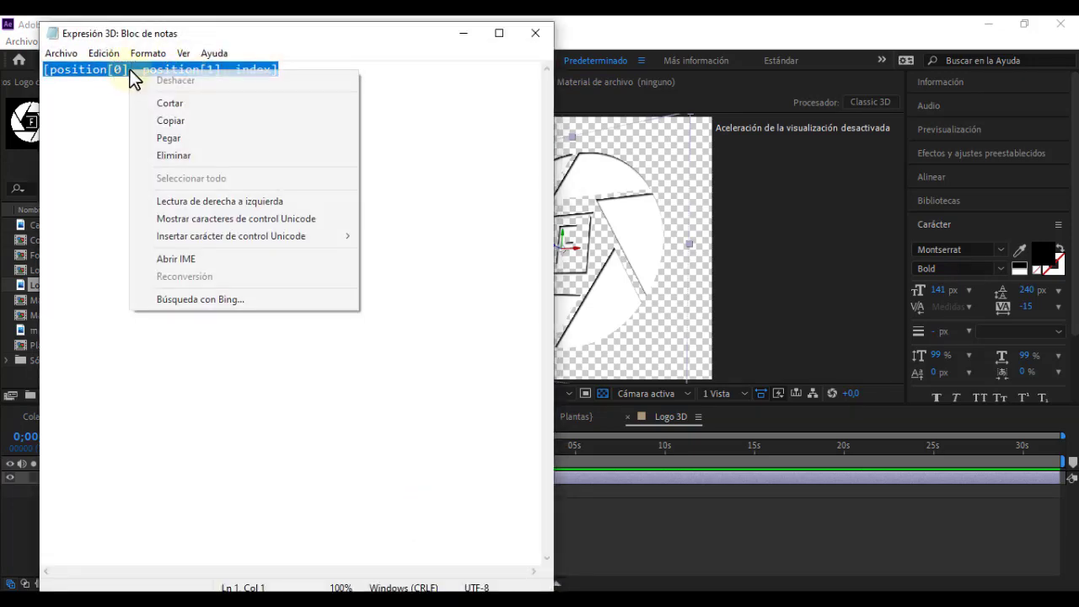
left_click(168, 123)
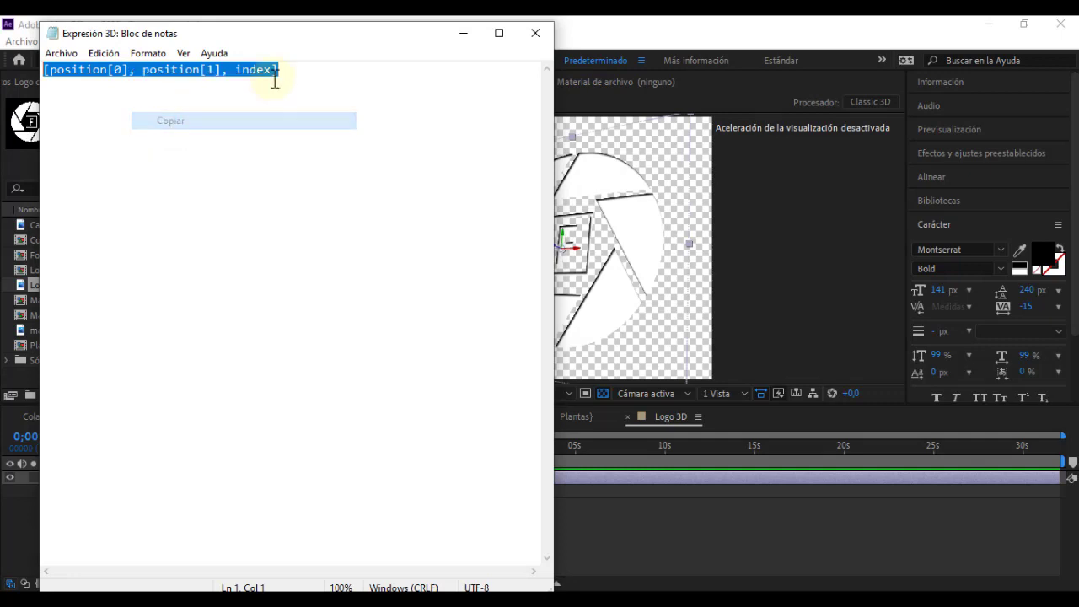
left_click(462, 34)
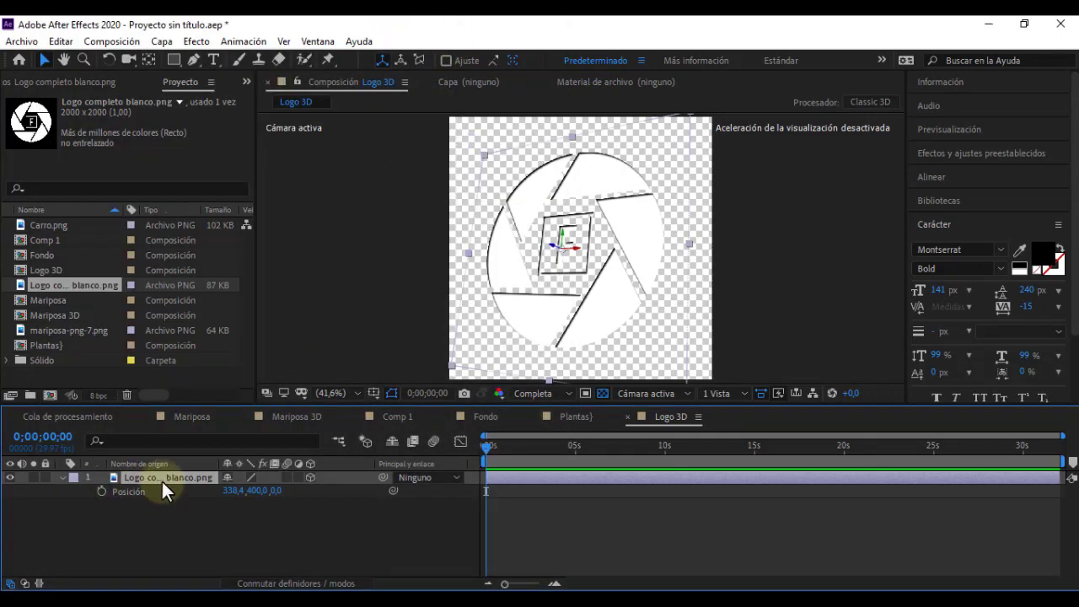
Paste [position[0], position[1], index] as the logo's Position expression, giving Z 1,0.
left_click(101, 491, "alt")
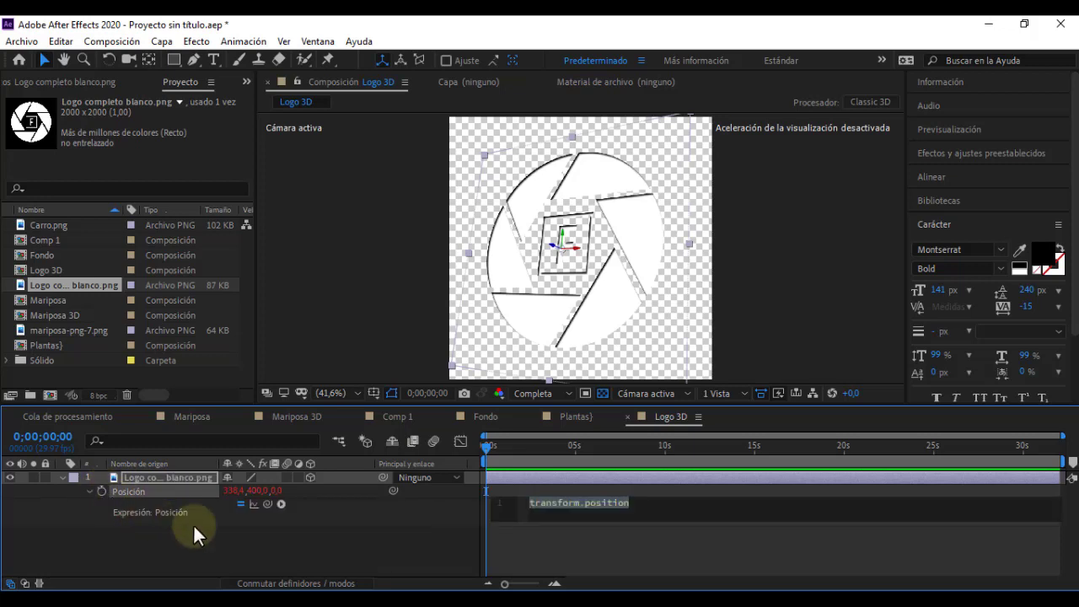
right_click(571, 497)
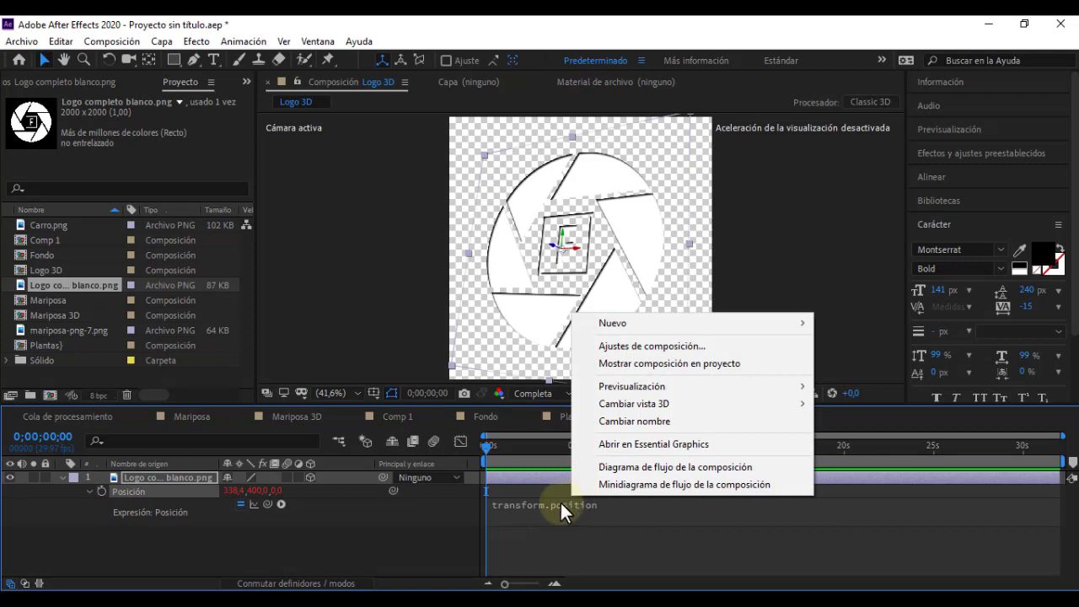
left_click(578, 505)
right_click(580, 504)
left_click(628, 449)
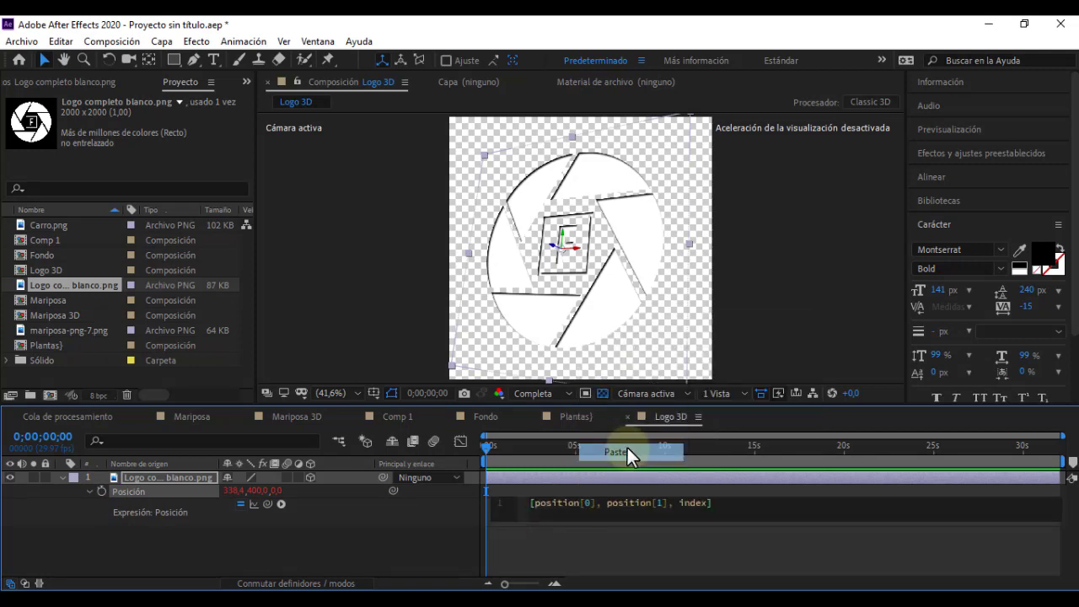
left_click(392, 522)
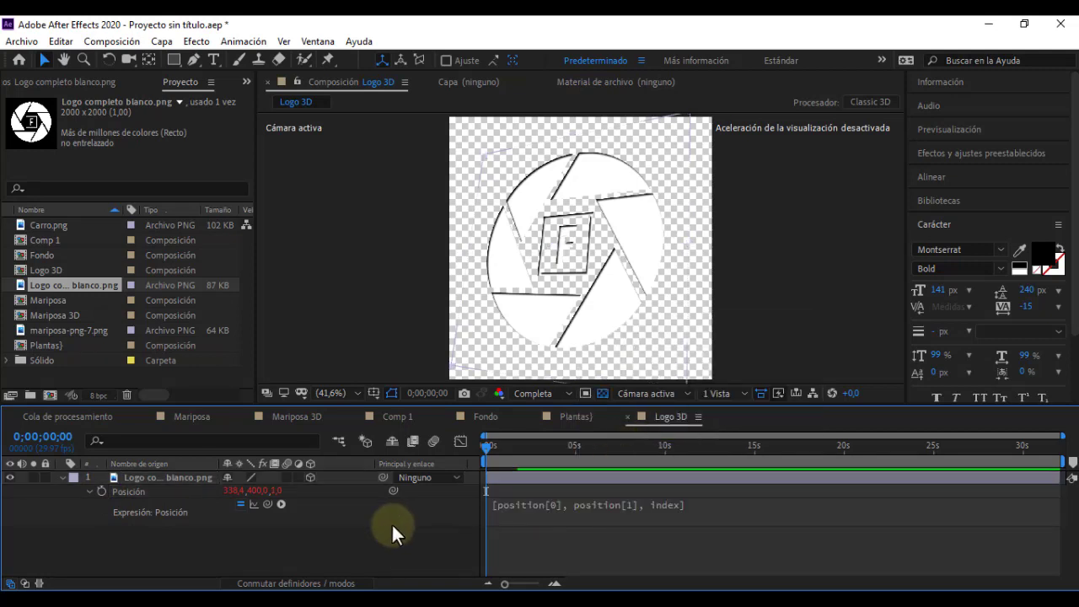
left_click(62, 477)
left_click(160, 477)
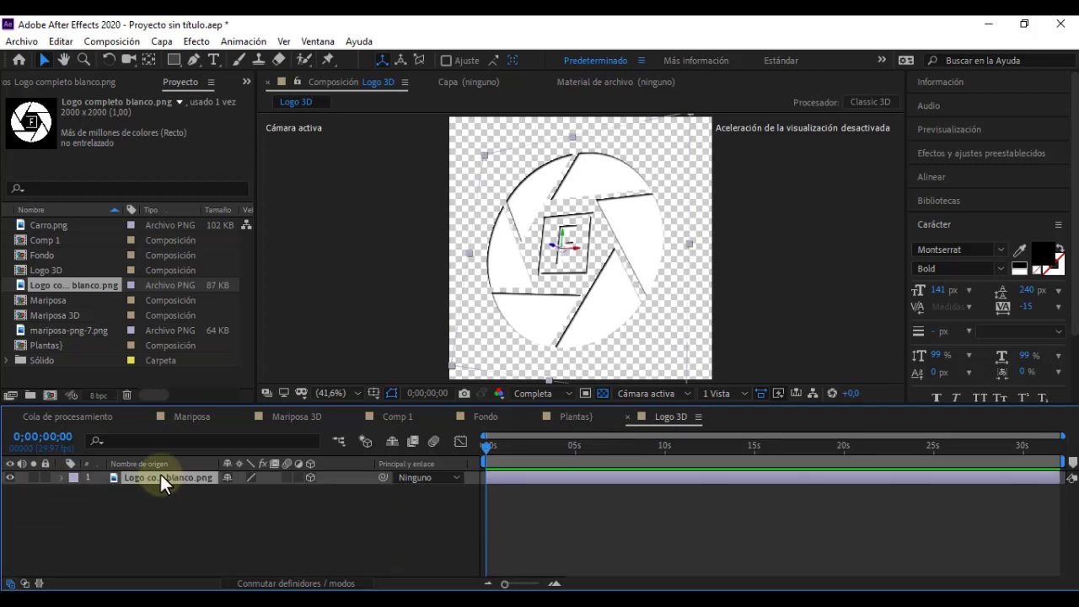
Duplicate the logo layer into 21 depth-stacked copies and select all layers.
key("ctrl+d")
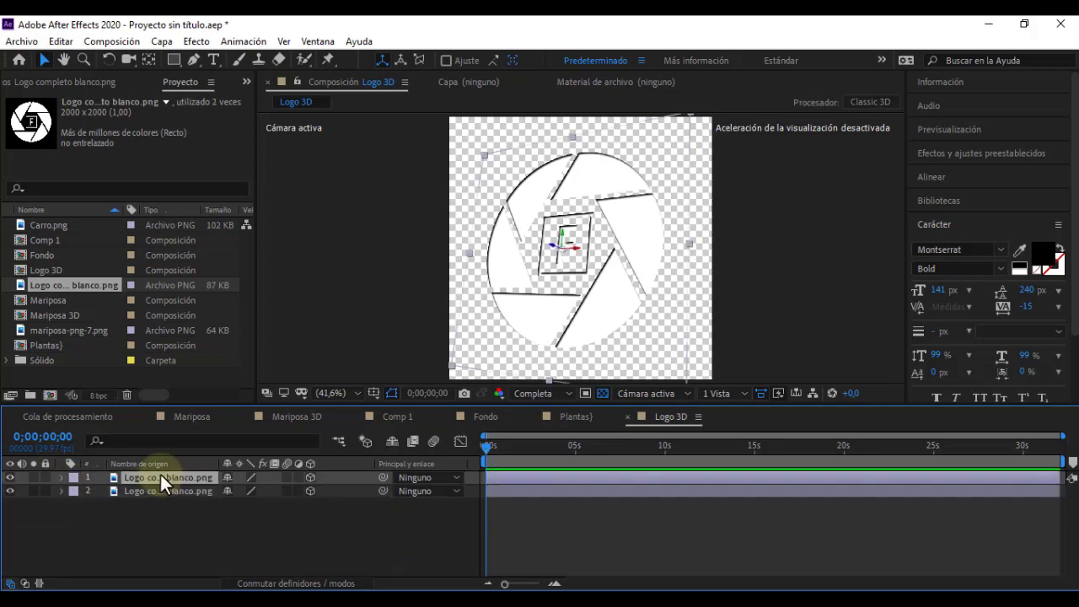
key("ctrl+d")
key("ctrl+d")
key("ctrl+d")
key("ctrl+d")
key("ctrl+d")
key("ctrl+d")
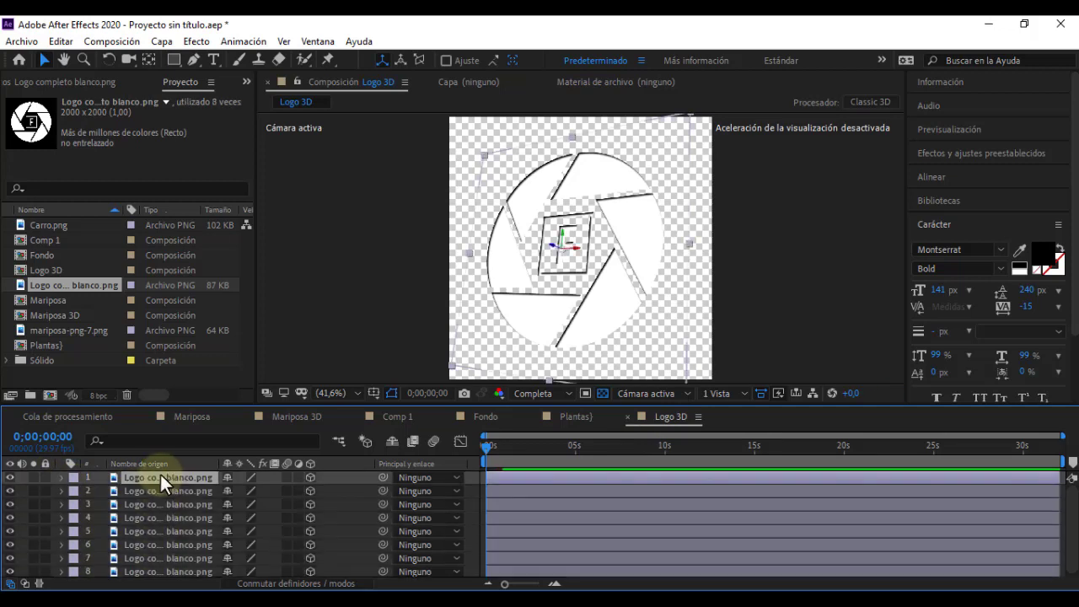
key("ctrl+d")
key("ctrl+d")
key("ctrl+d")
key("ctrl+d")
key("ctrl+d")
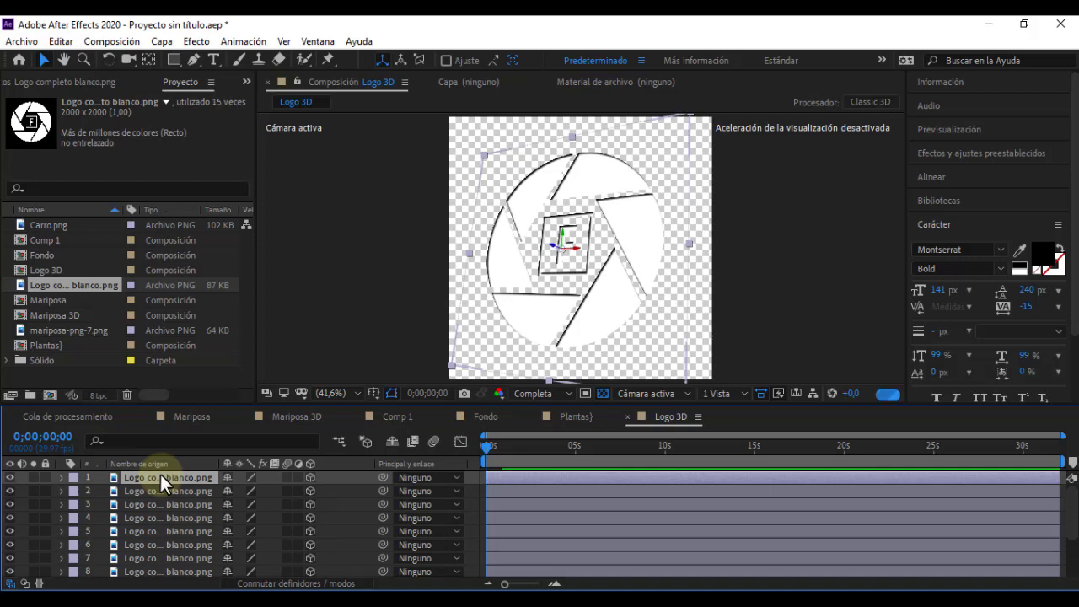
key("ctrl+d")
key("ctrl+d")
key("ctrl+d")
key("ctrl+d")
key("ctrl+d")
key("ctrl+d")
key("ctrl+d")
key("ctrl+d")
scroll(156, 506, "down", 4)
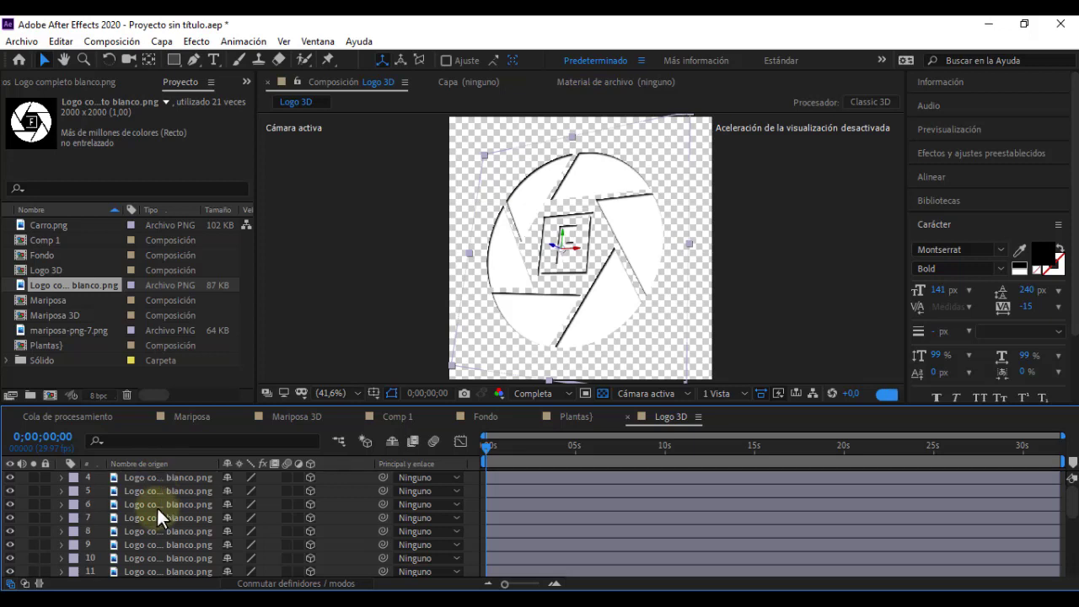
key("ctrl+a")
key("space")
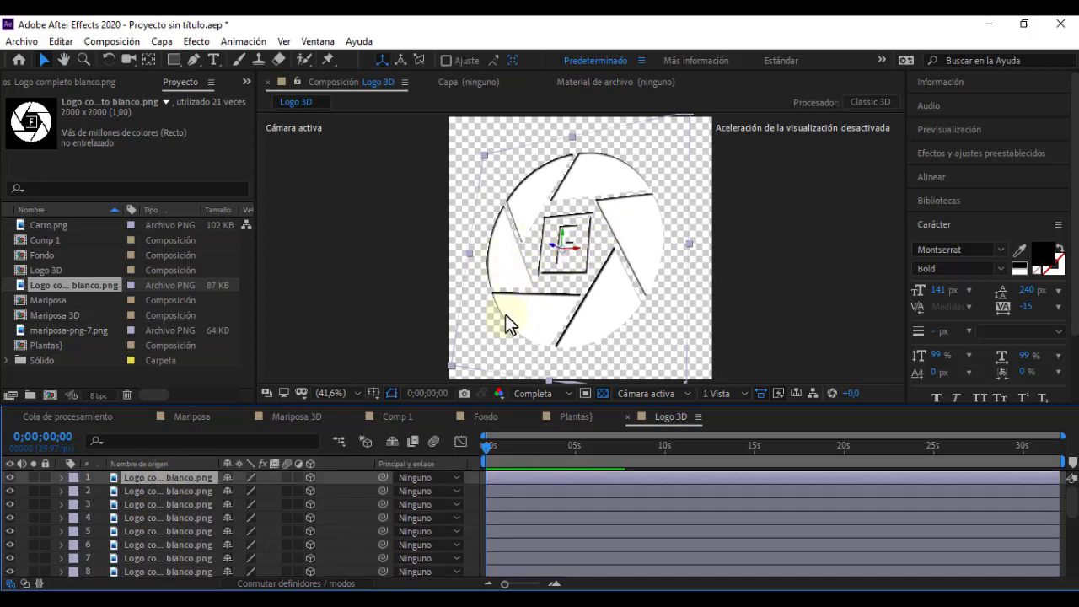
left_click(648, 393)
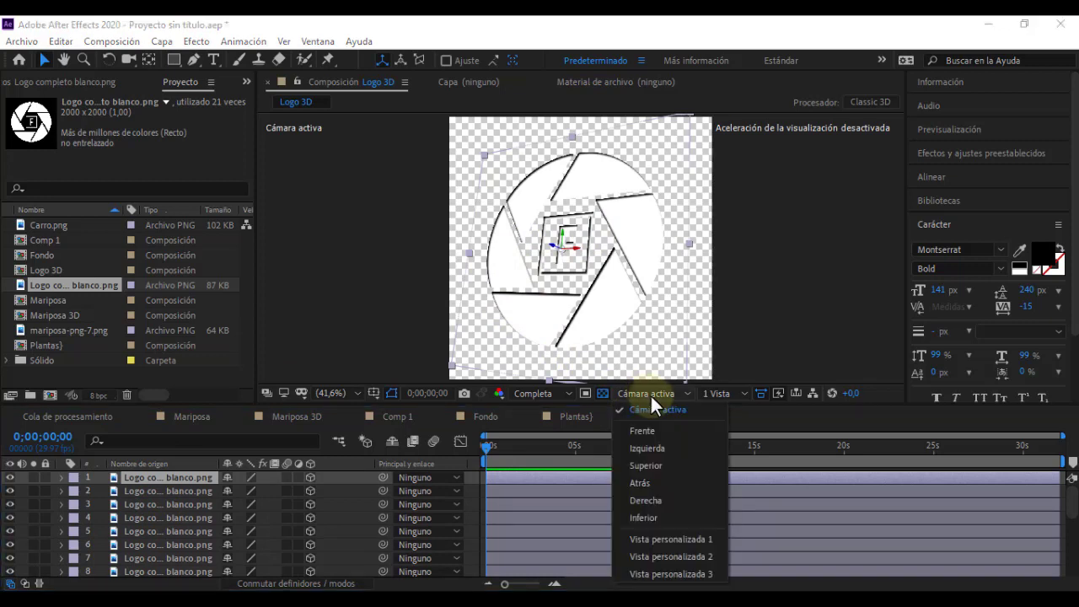
left_click(674, 539)
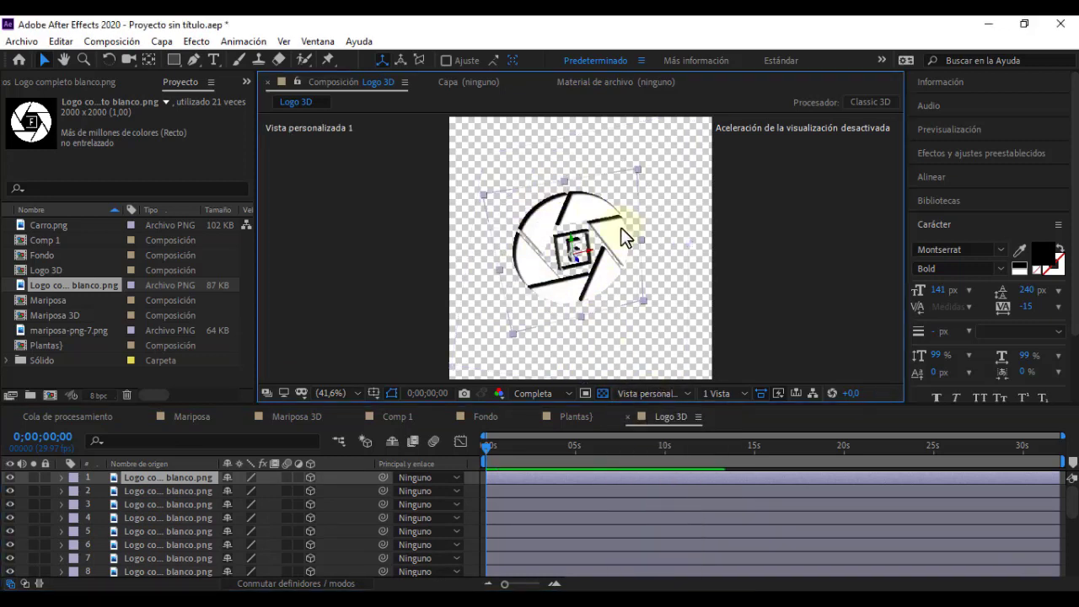
left_click(676, 394)
left_click(664, 550)
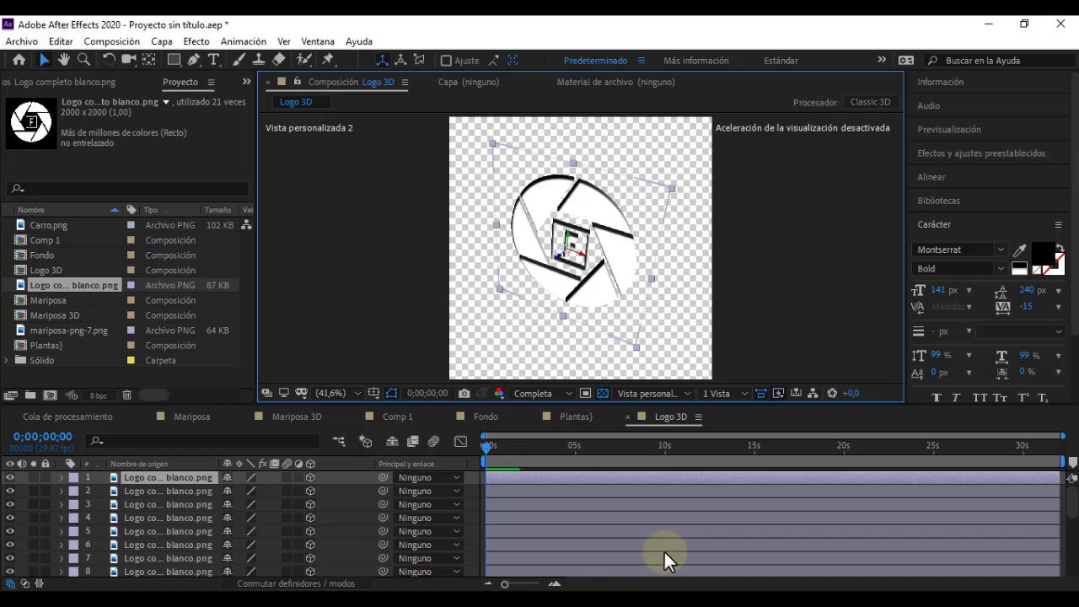
left_click(664, 393)
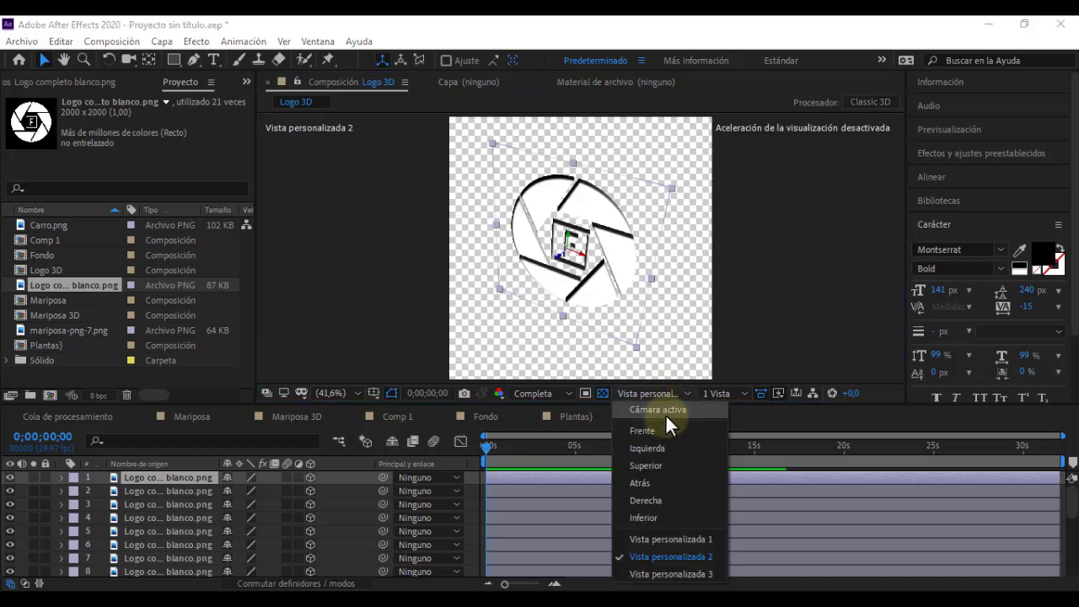
left_click(665, 411)
left_click(647, 421)
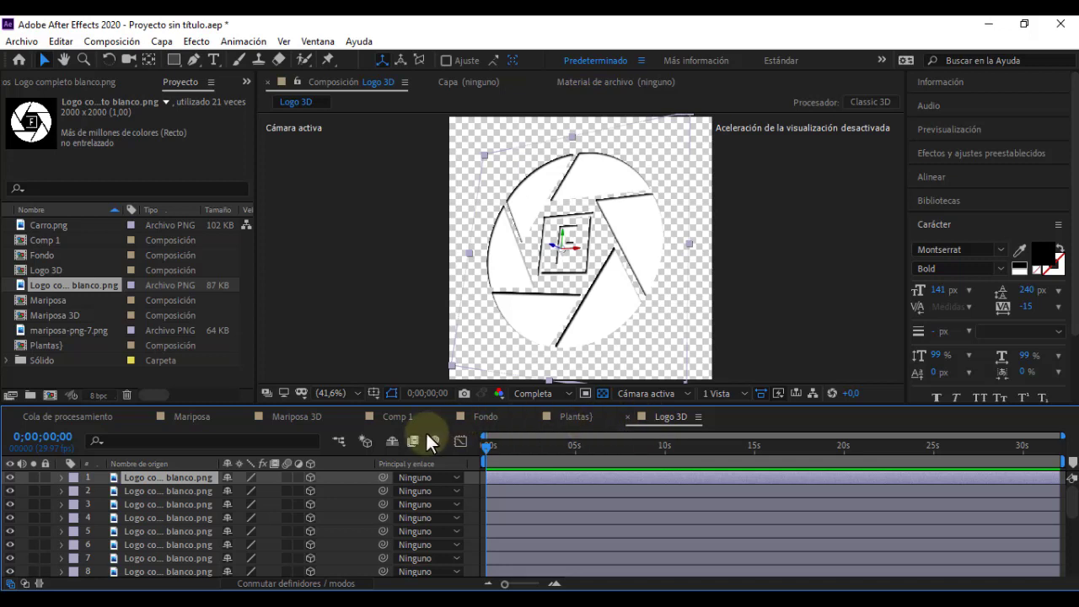
Open the Comp 1 butterfly composition and rename it 'Escena' in the Project panel.
left_click(395, 419)
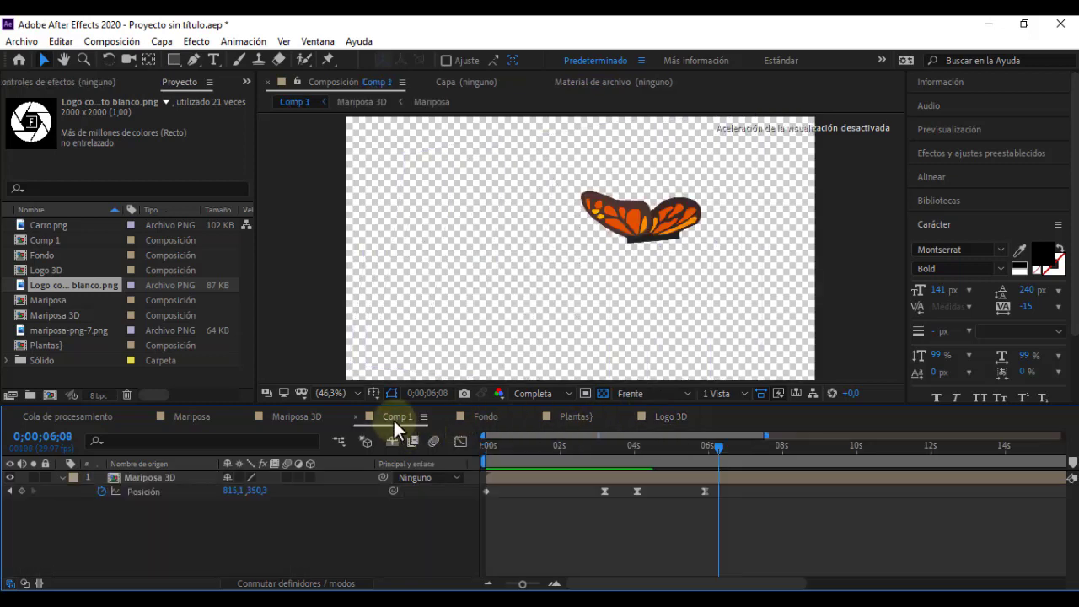
left_click(43, 241)
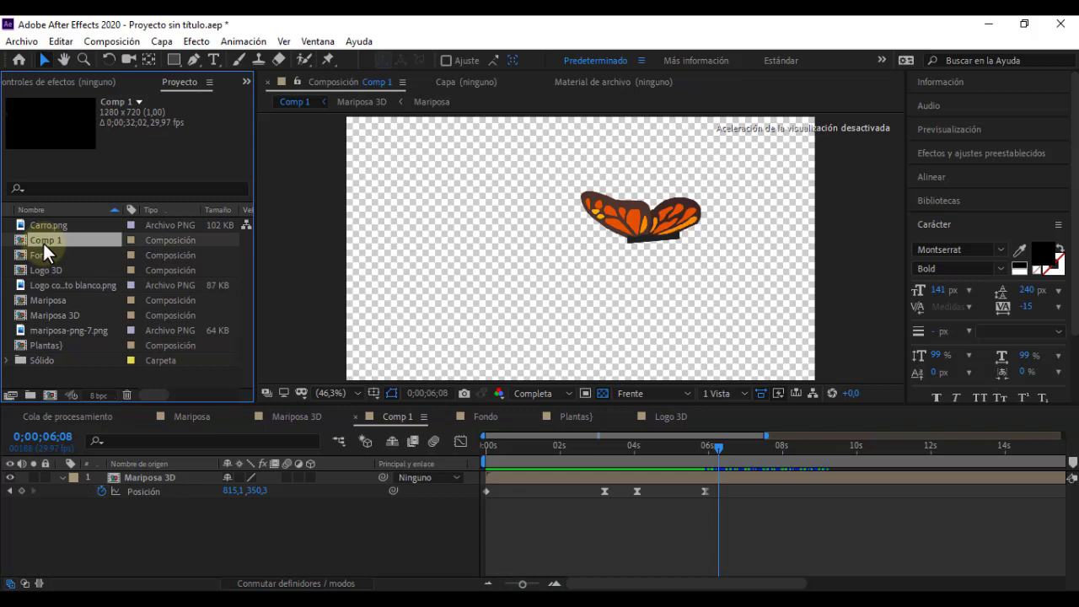
key("Return")
type("scena")
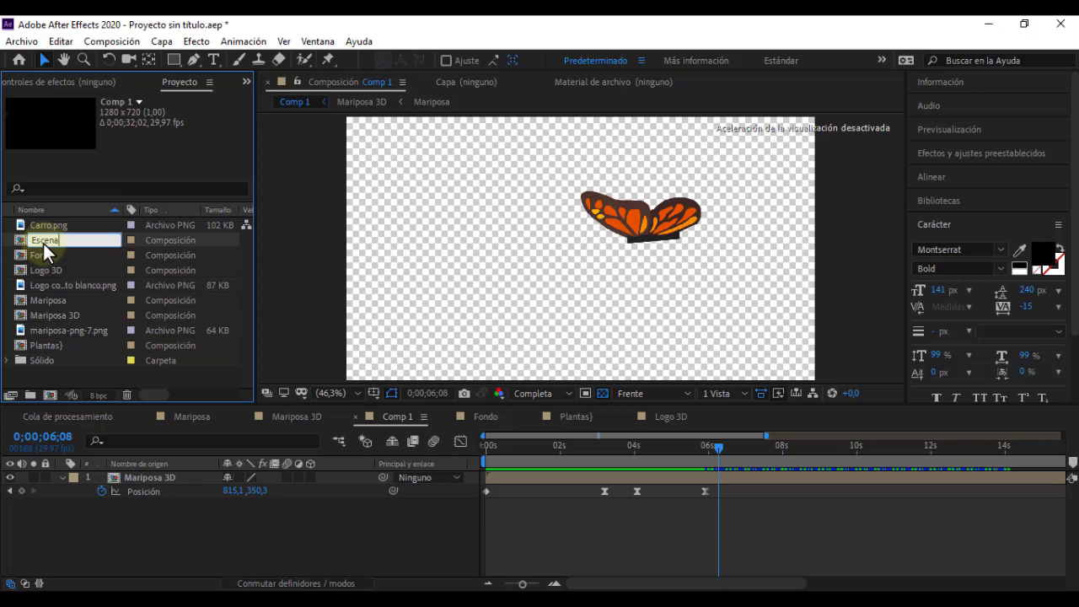
left_click(50, 366)
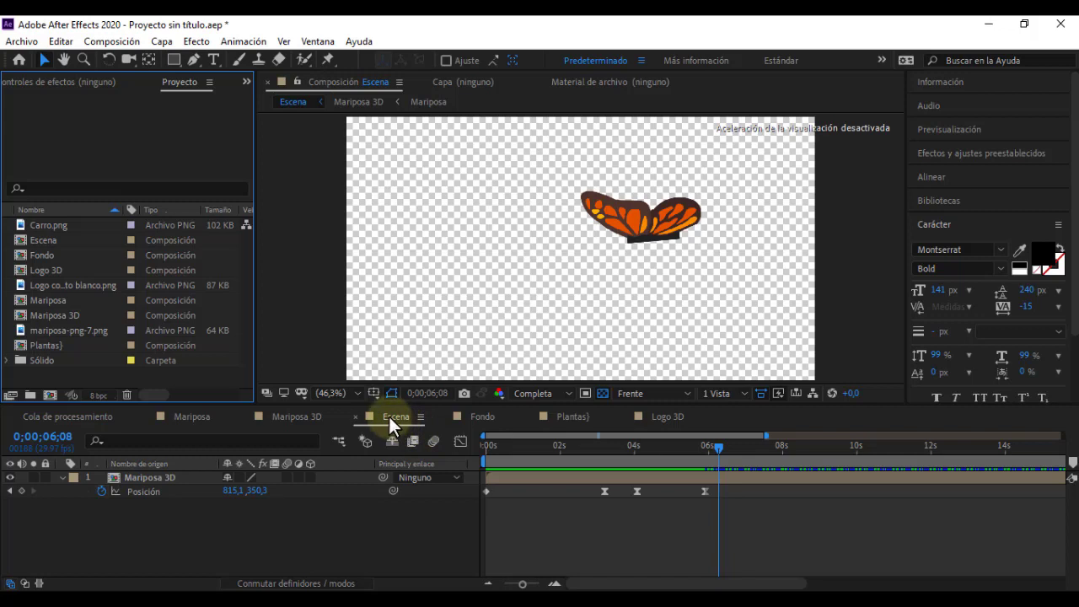
Add the Fondo and Logo 3D comps to Escena beneath the butterfly layer.
left_click(47, 253)
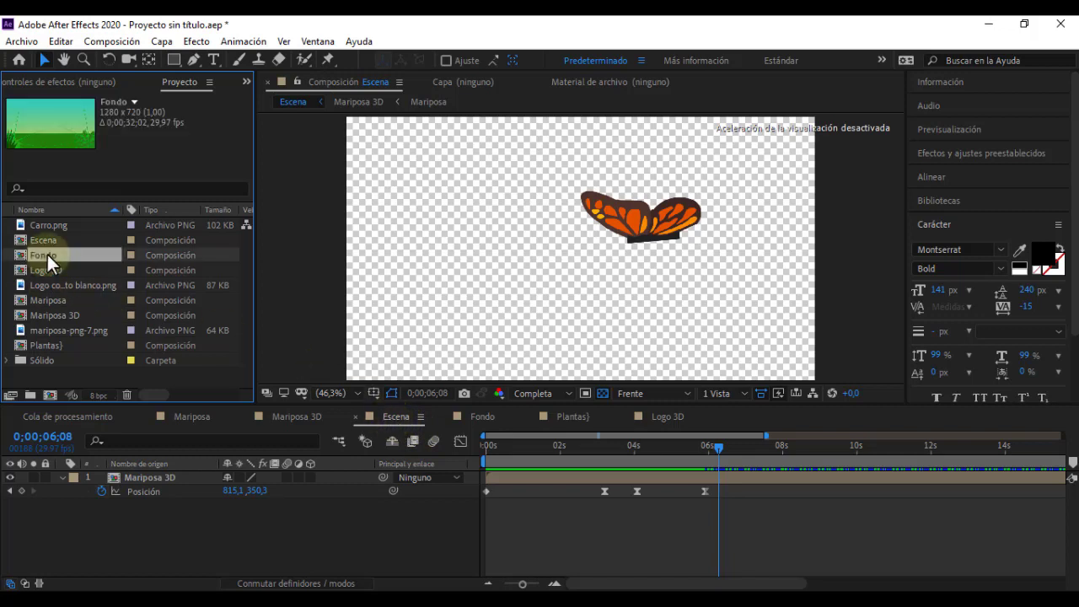
left_click_drag(47, 255, 135, 516)
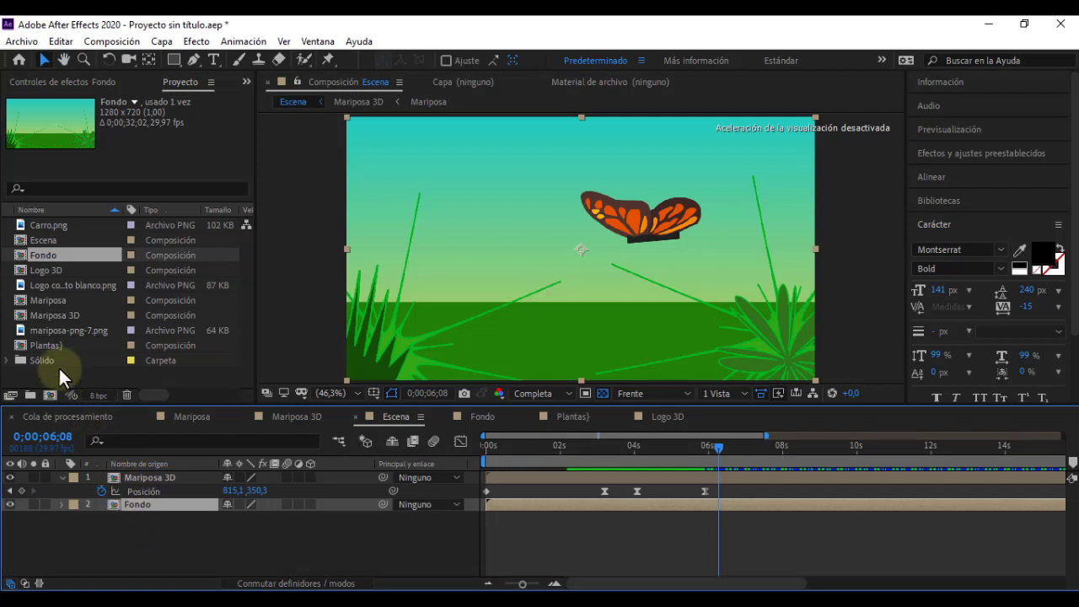
left_click_drag(48, 269, 139, 488)
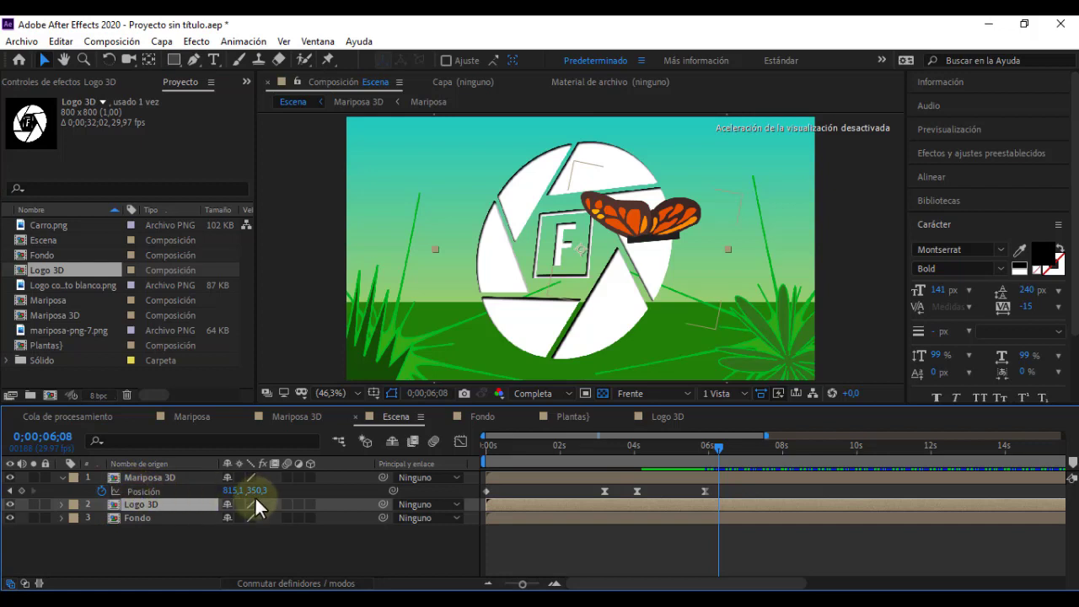
Make Logo 3D a 3D layer and set the viewer to Cámara activa.
left_click(306, 504)
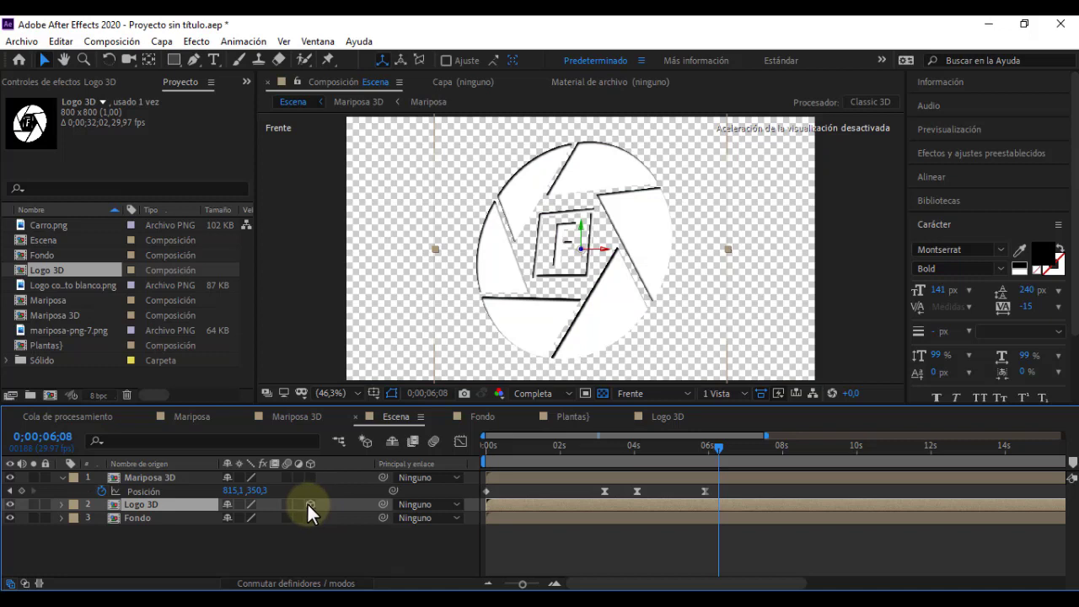
left_click(634, 394)
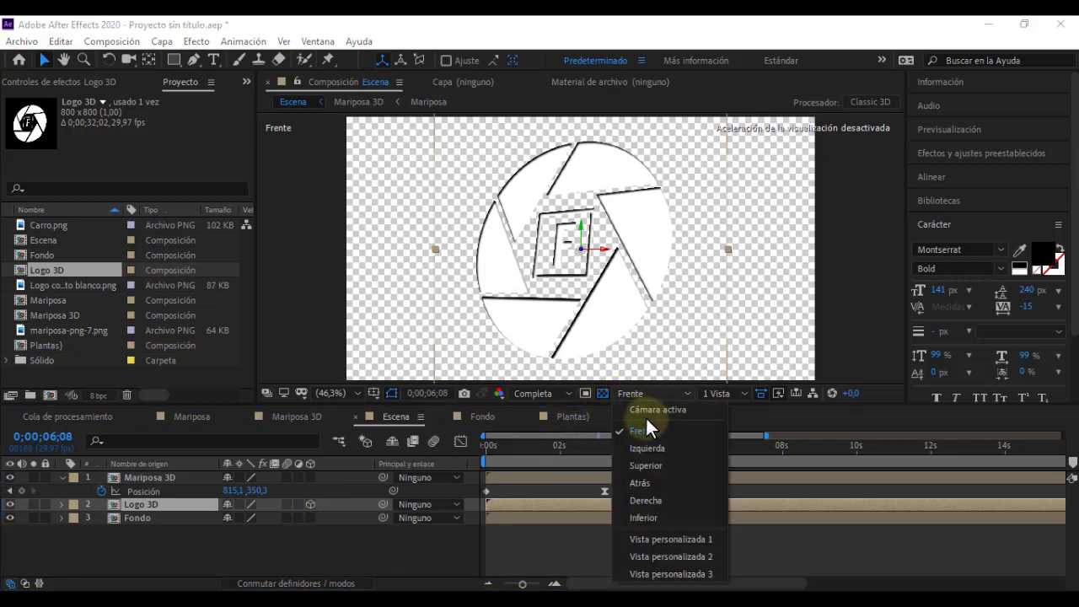
left_click(645, 413)
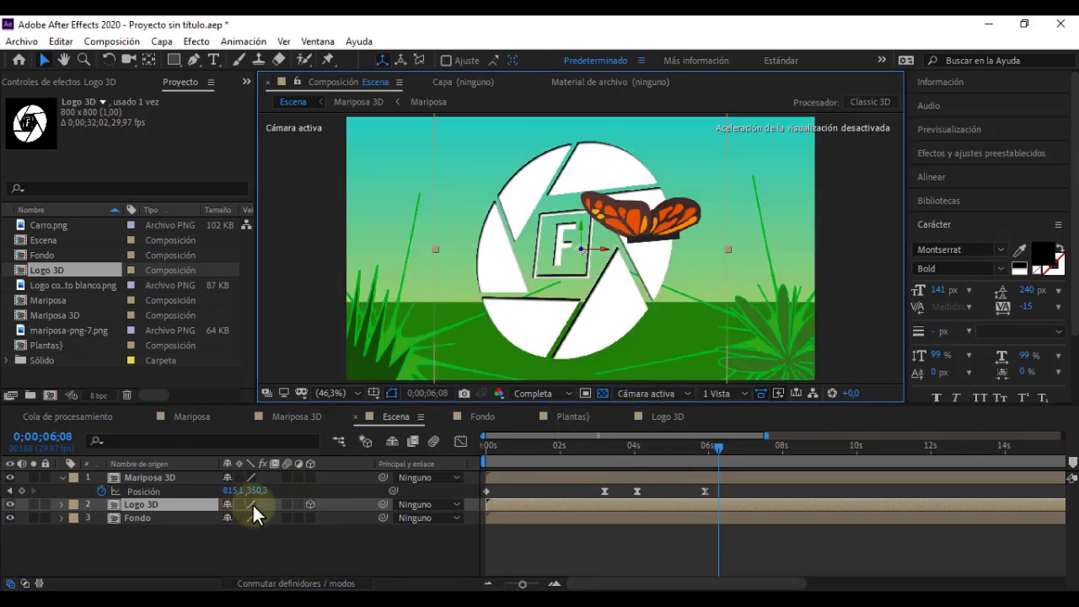
Collapse Logo 3D's transformations, scale it down, and open the Fondo composition.
left_click(236, 504)
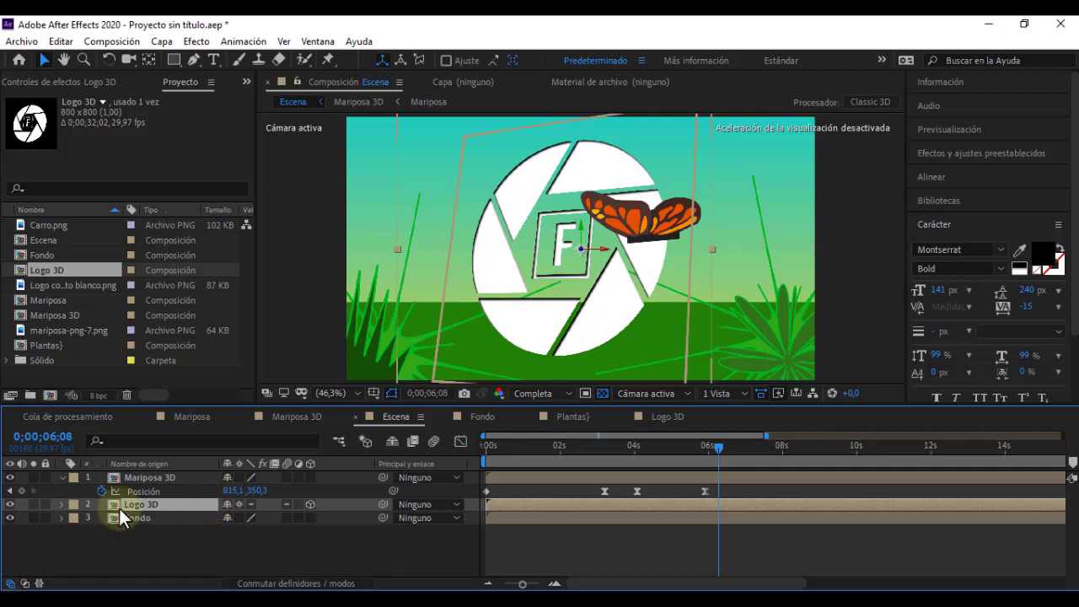
key("s")
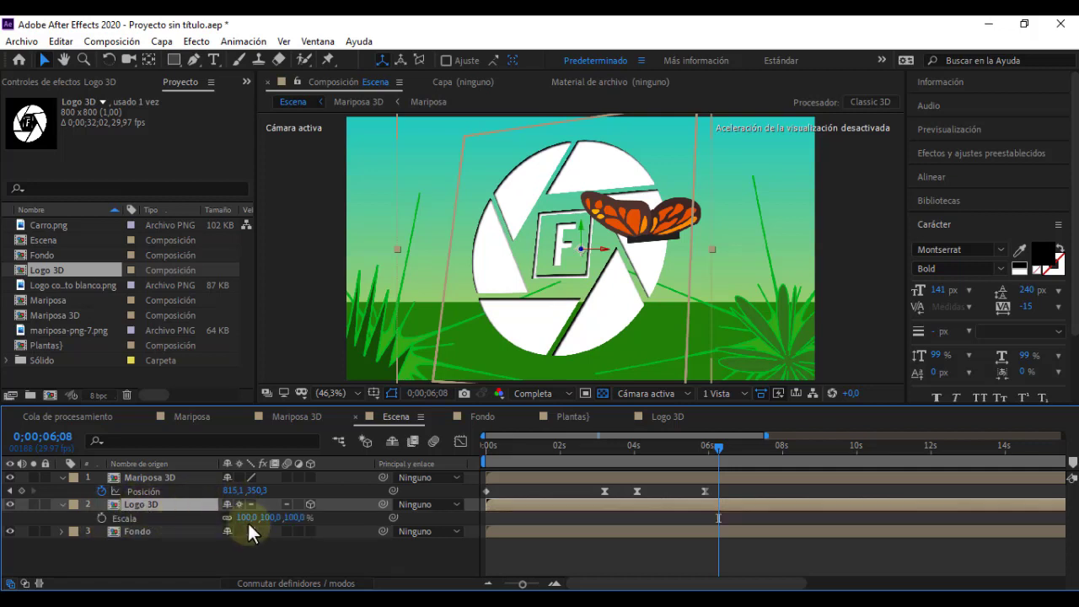
left_click_drag(264, 517, 251, 516)
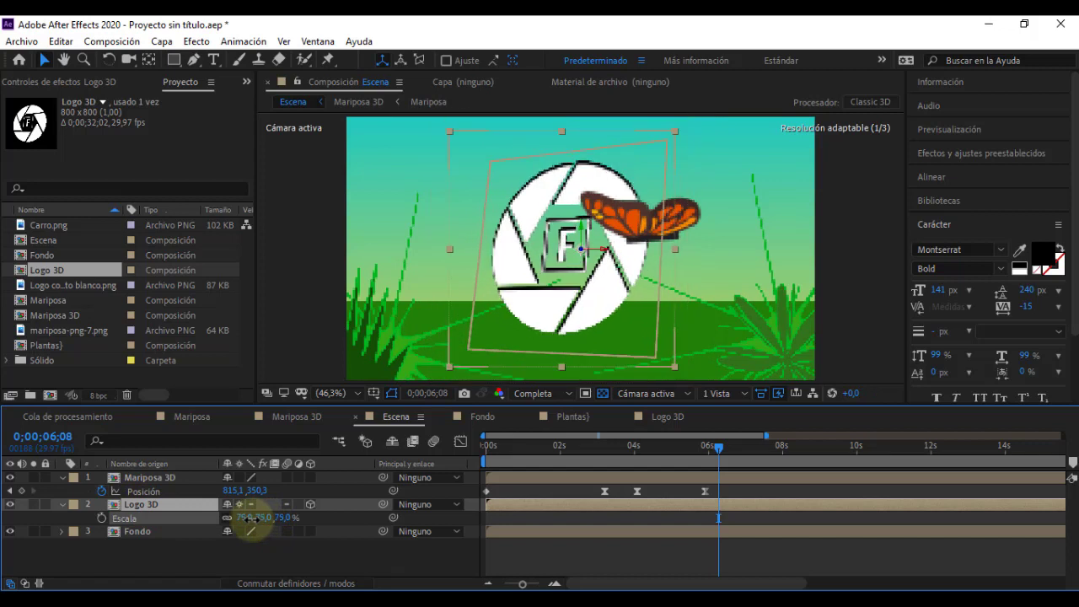
left_click(495, 415)
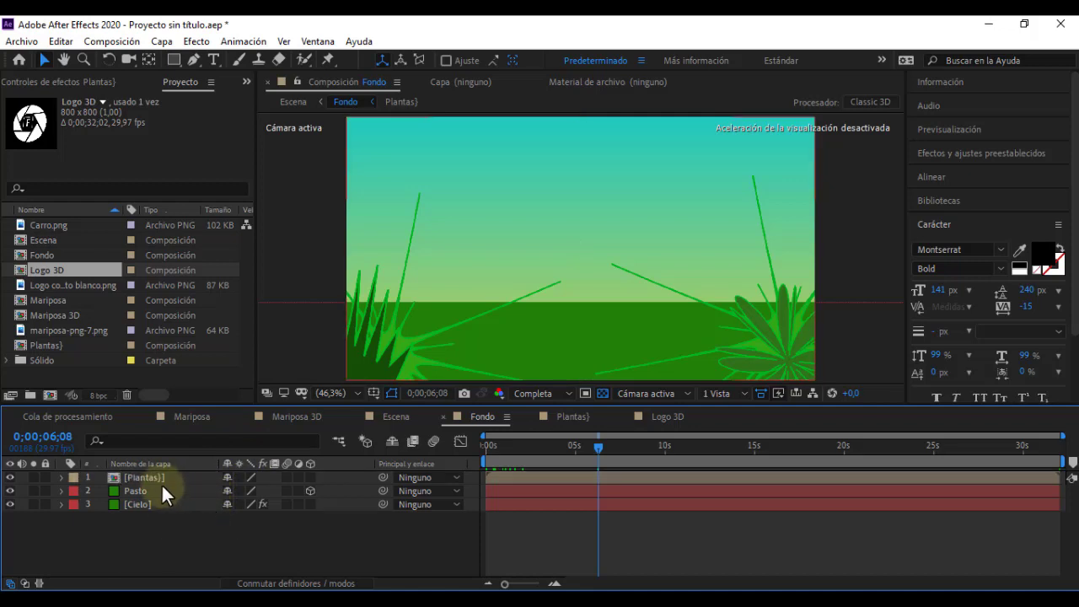
Delete Plantas from Fondo and add the Plantas comp to Escena between Mariposa 3D and Logo 3D.
key("Delete")
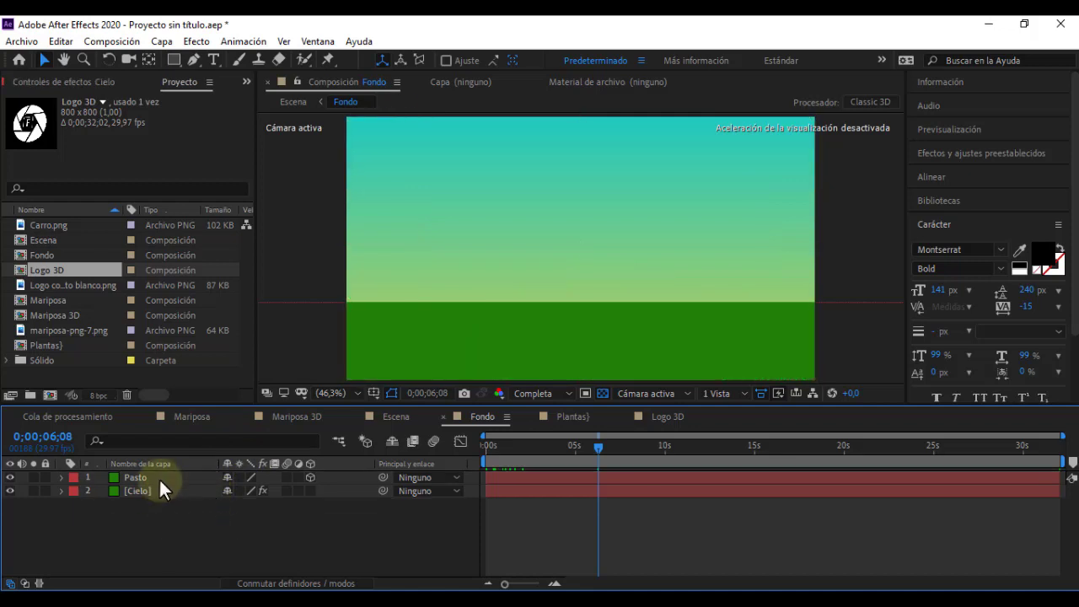
left_click(393, 417)
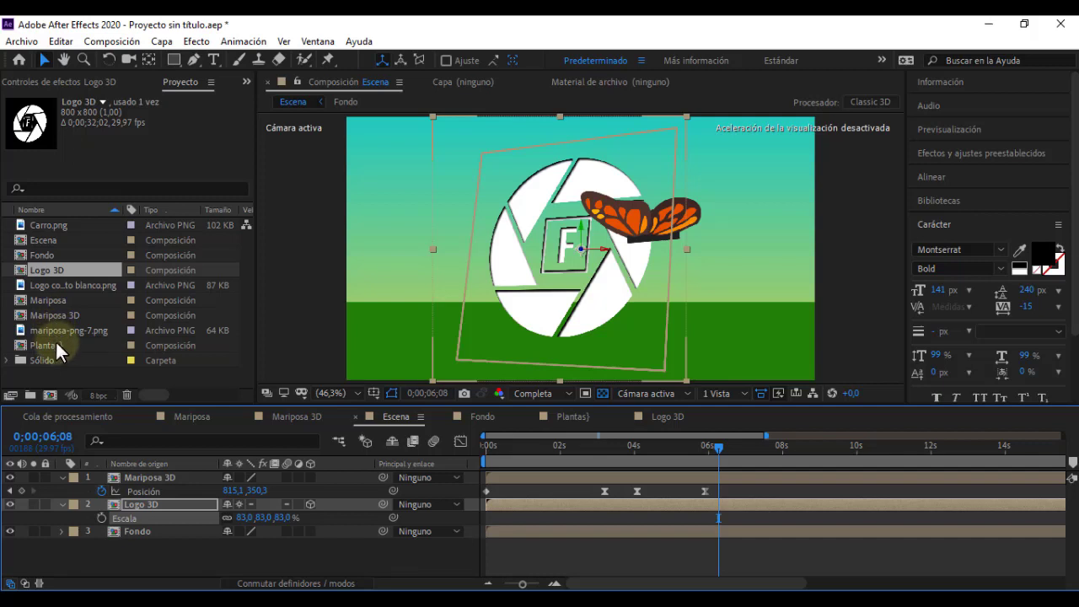
left_click_drag(46, 346, 114, 497)
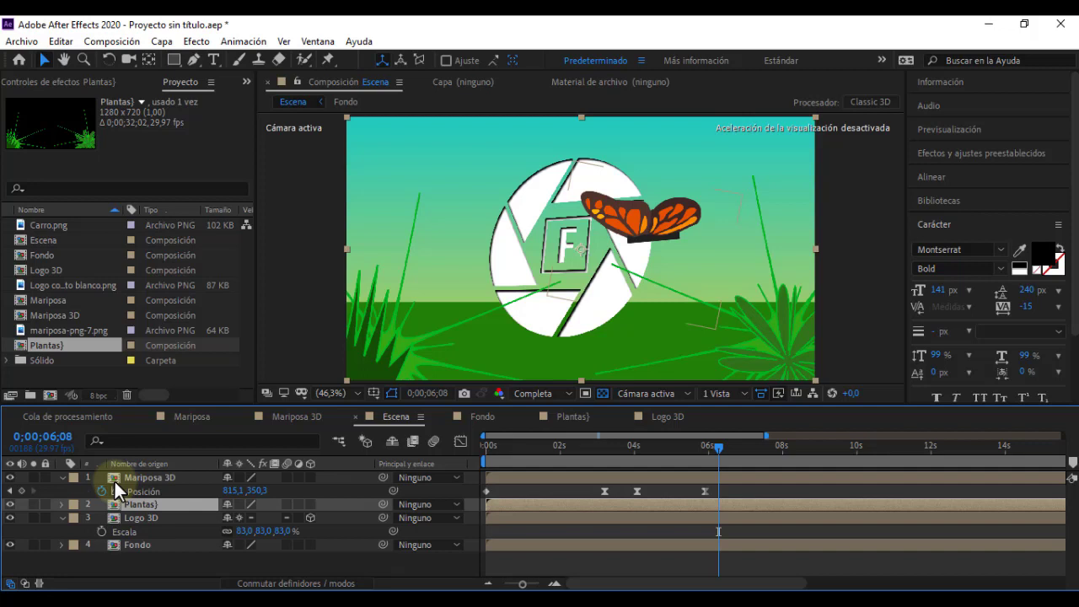
left_click(141, 517)
key("s")
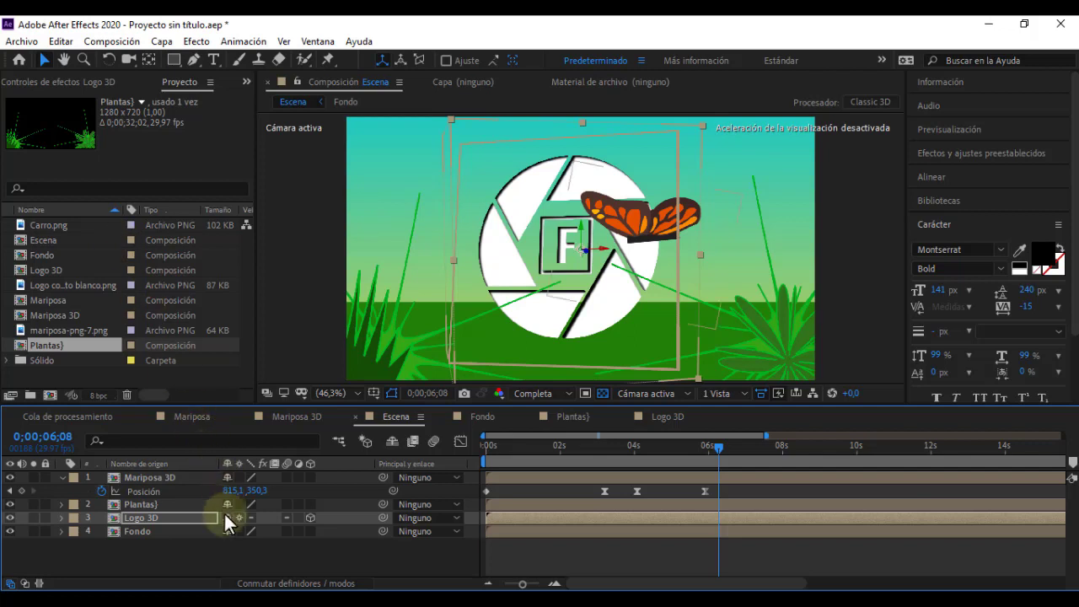
Deselect all layers and set the preview resolution to Tercio.
left_click(244, 563)
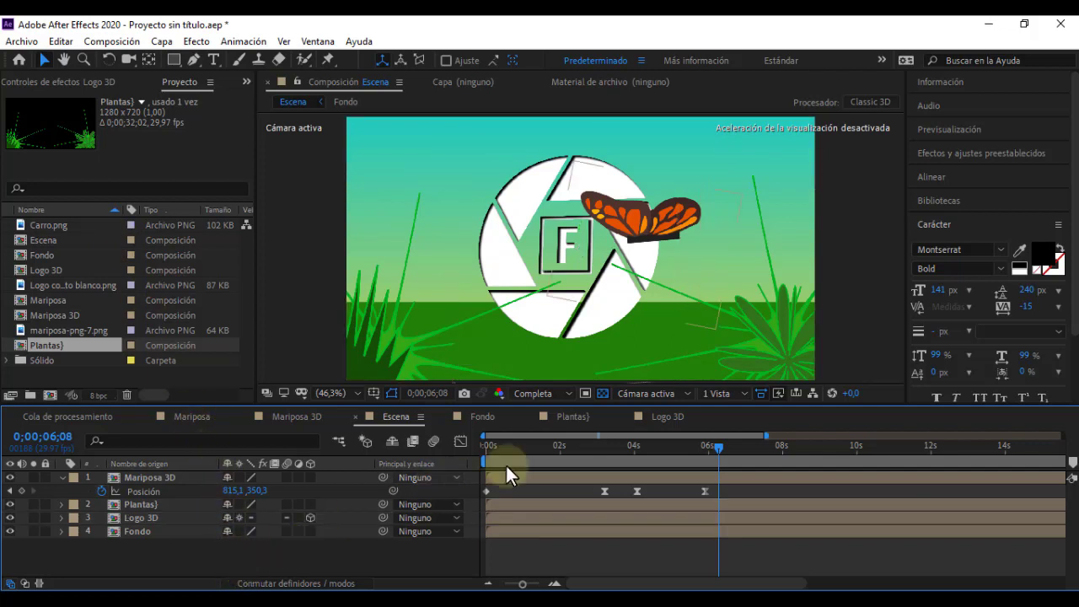
left_click(562, 395)
left_click(545, 464)
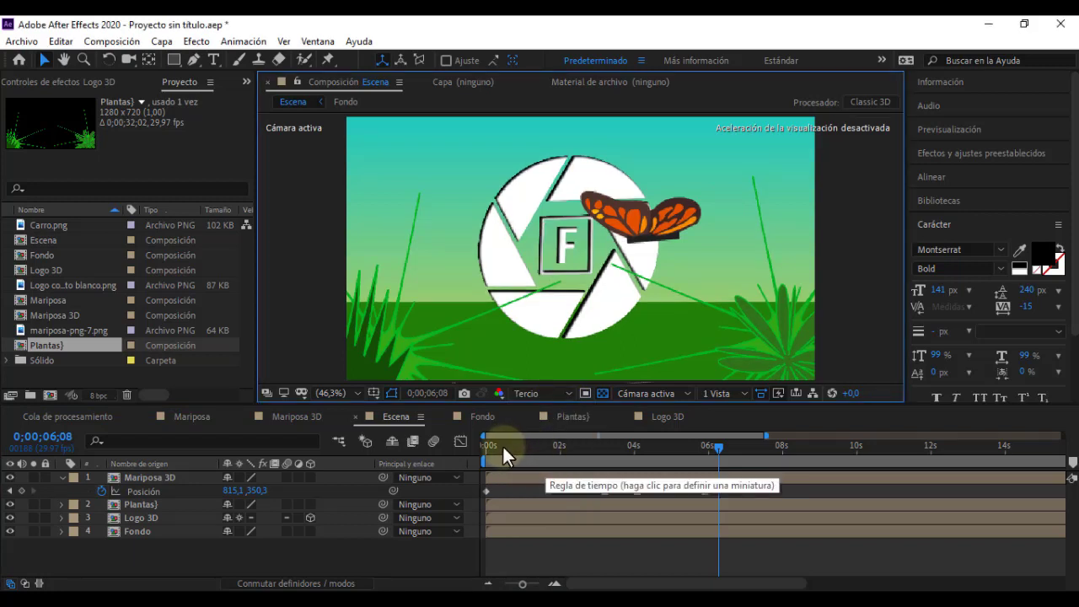
At Mariposa 3D's previous position keyframe, drag the butterfly up onto the logo's top.
left_click(153, 464)
left_click(153, 478)
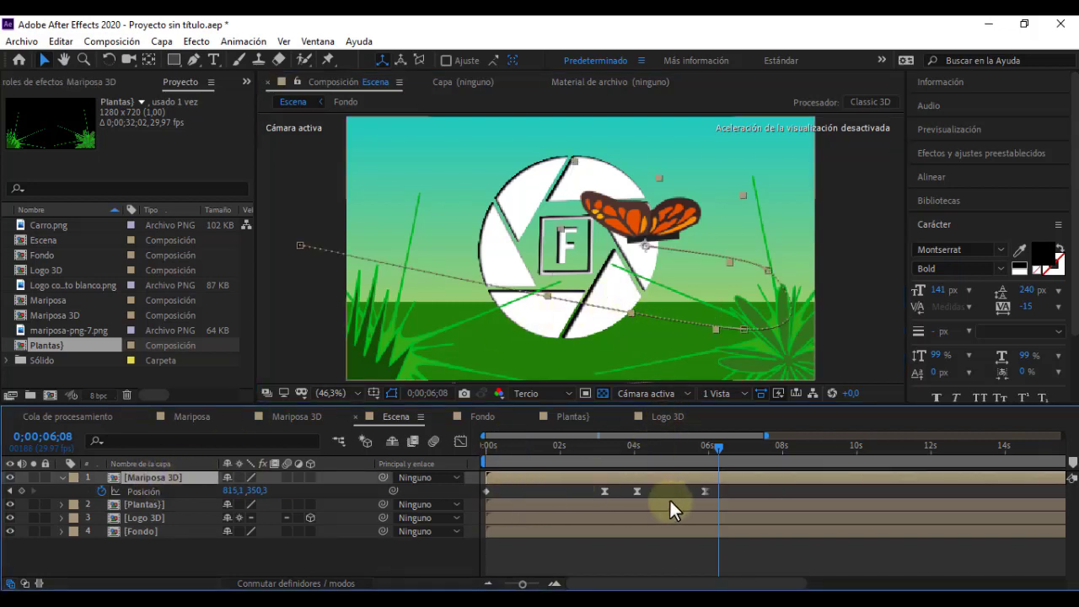
key("j")
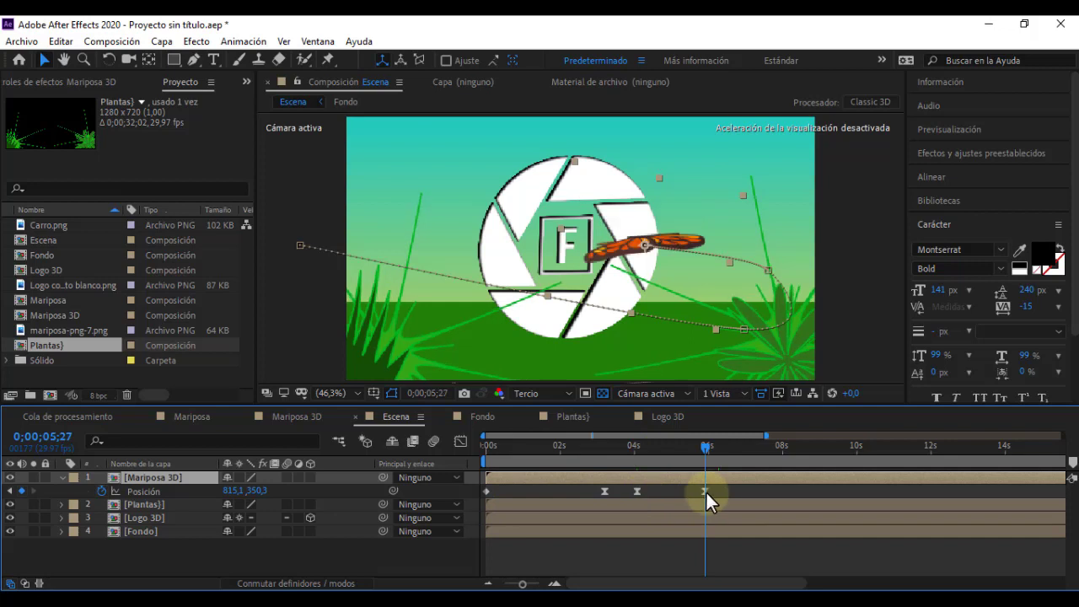
mouse_move(706, 493)
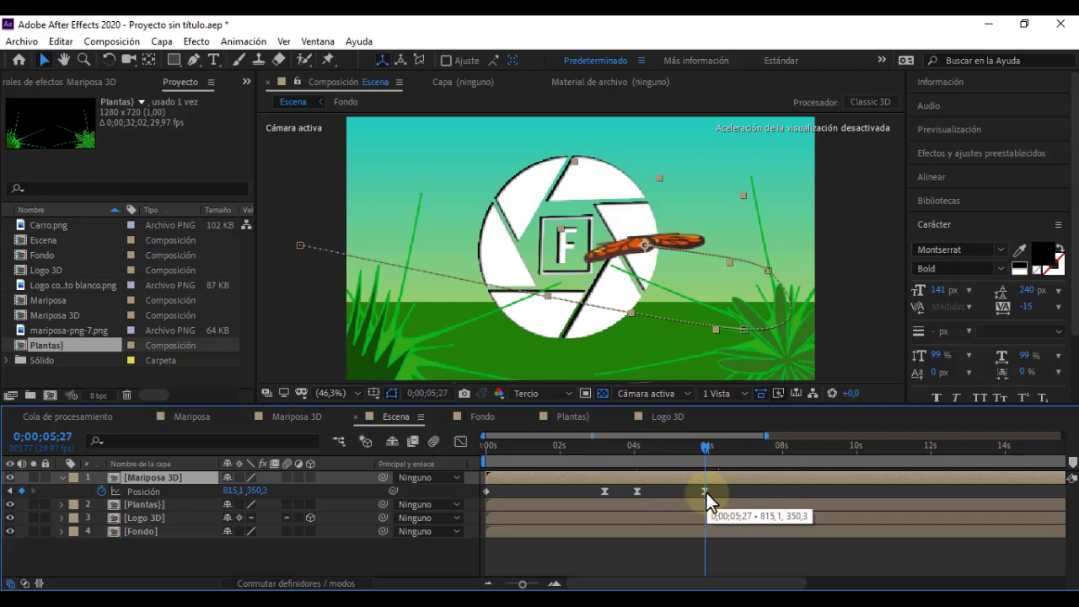
left_click(644, 243)
left_click_drag(644, 242, 635, 185)
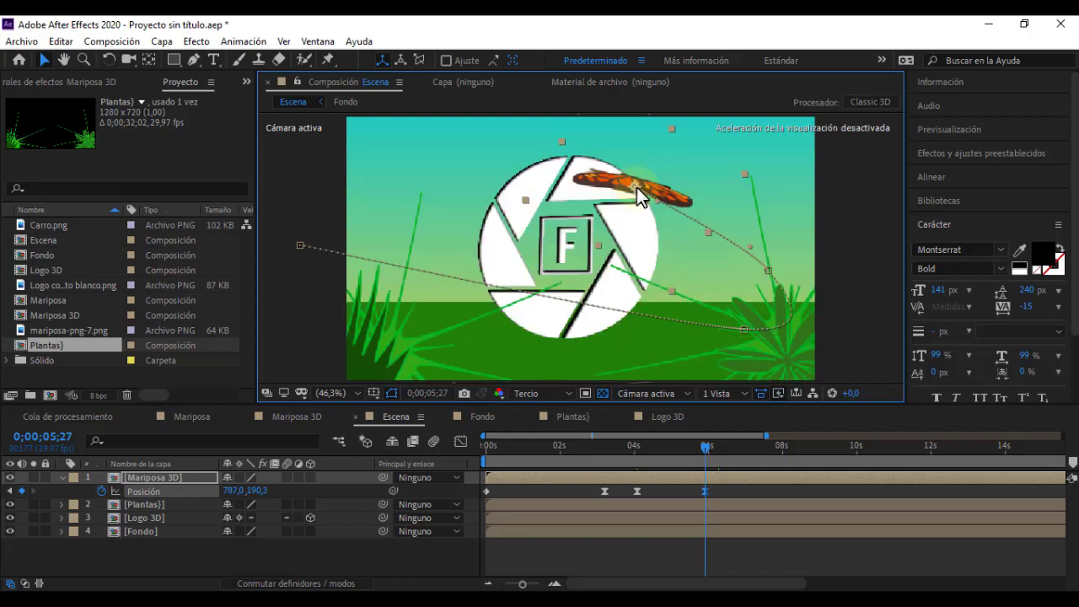
left_click_drag(637, 189, 638, 173)
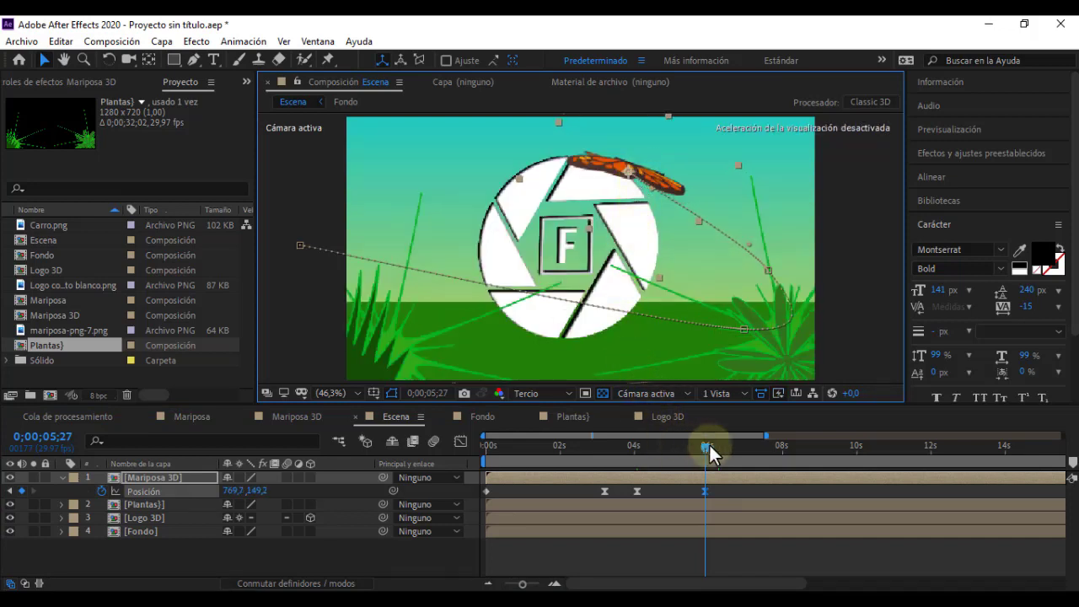
Fine-tune the 5;27 keyframe position to 761,1, 164,3 and preview the flight.
left_click_drag(709, 446, 736, 447)
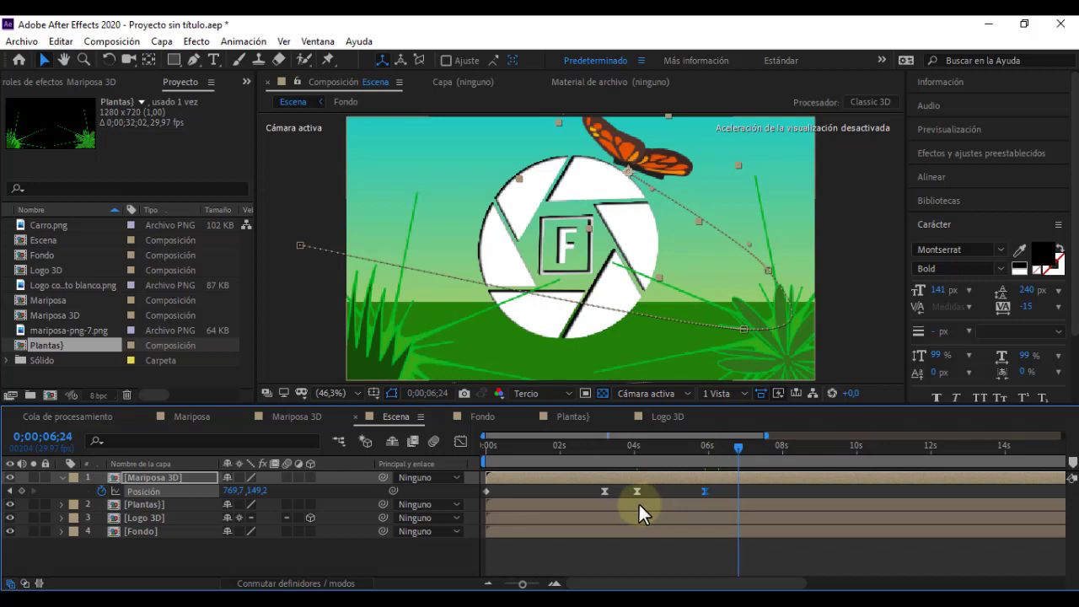
key("j")
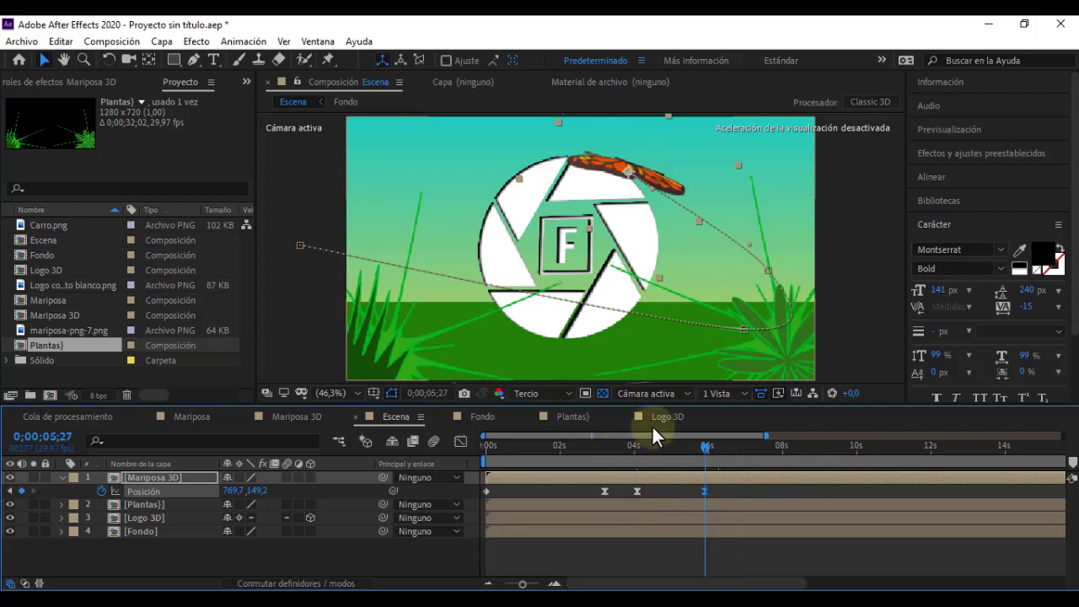
left_click_drag(627, 167, 624, 173)
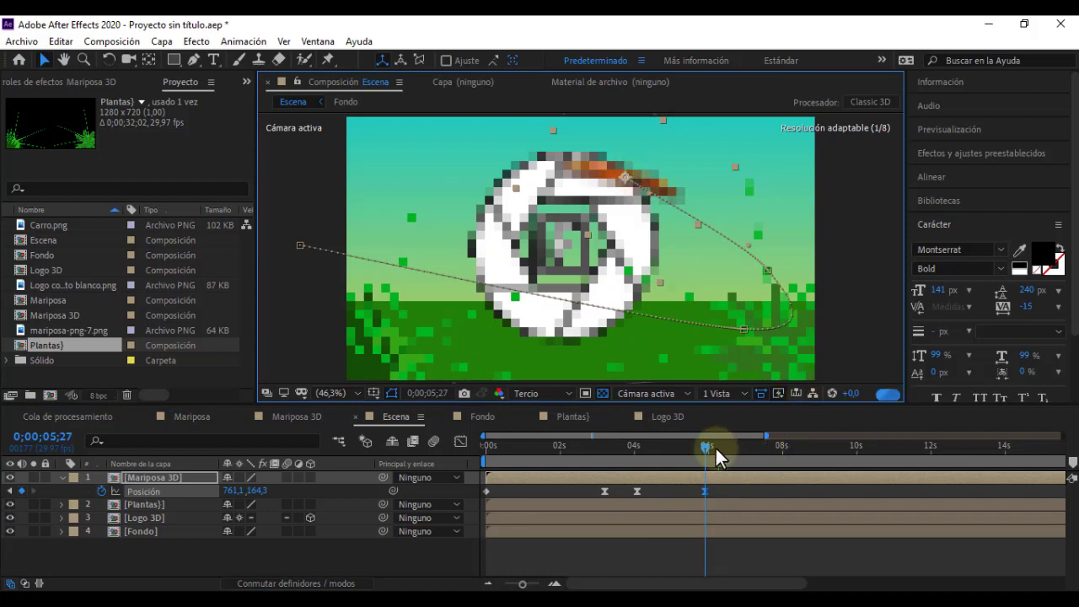
left_click_drag(715, 447, 769, 448)
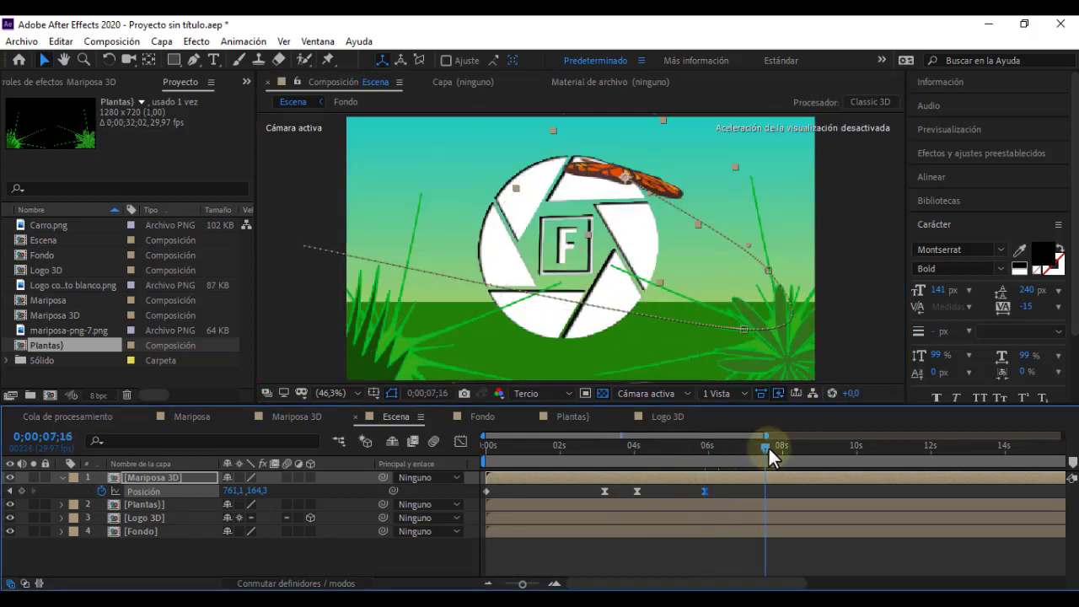
left_click_drag(768, 446, 774, 453)
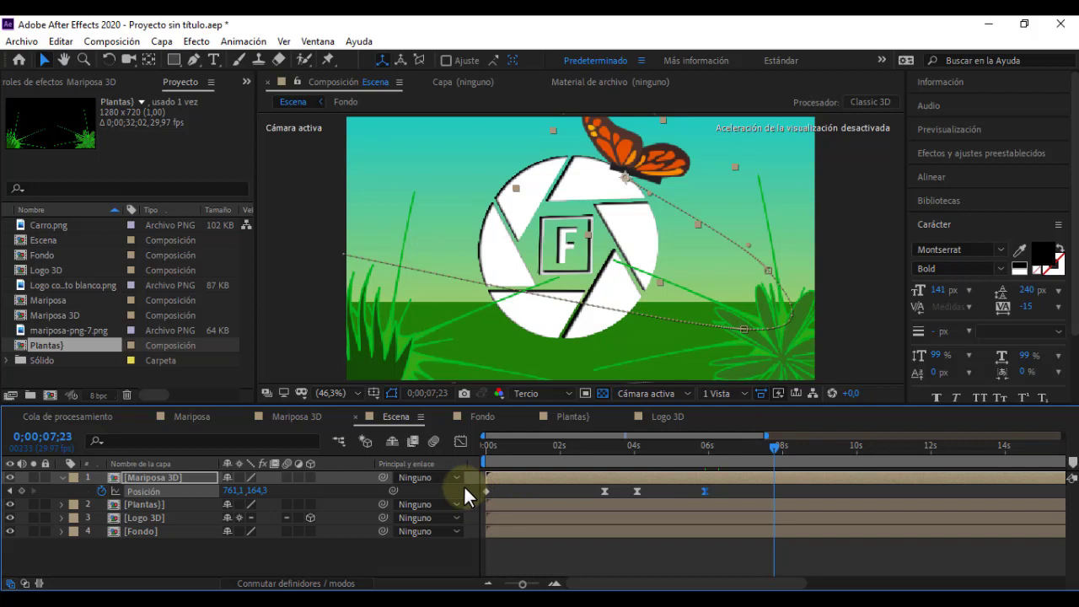
left_click_drag(499, 446, 629, 460)
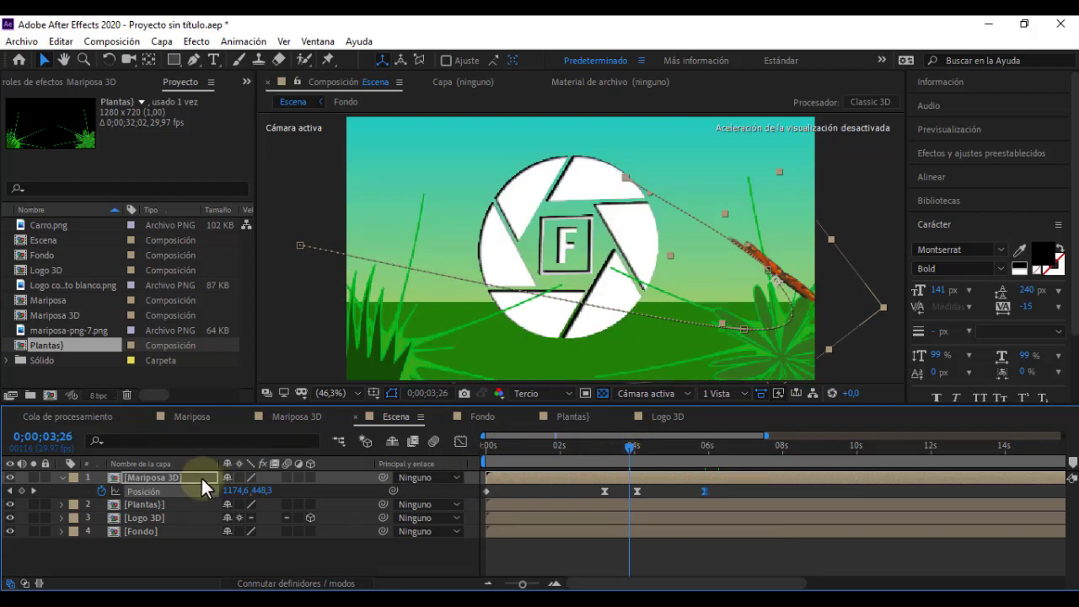
left_click_drag(620, 451, 616, 444)
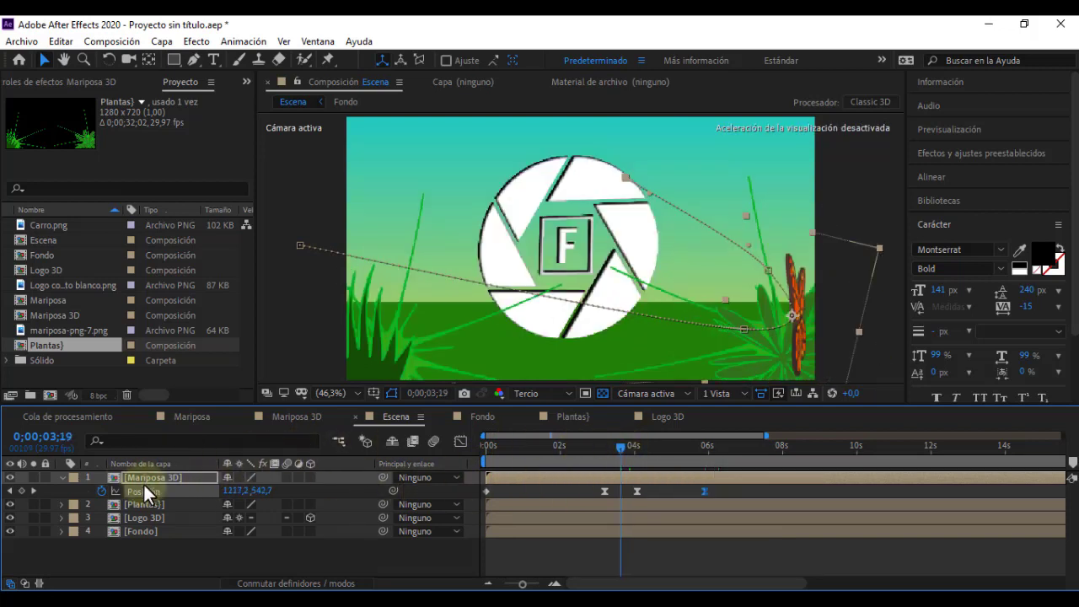
Move Plantas to the top of the layer stack so the grass overlaps the butterfly.
left_click_drag(143, 504, 146, 475)
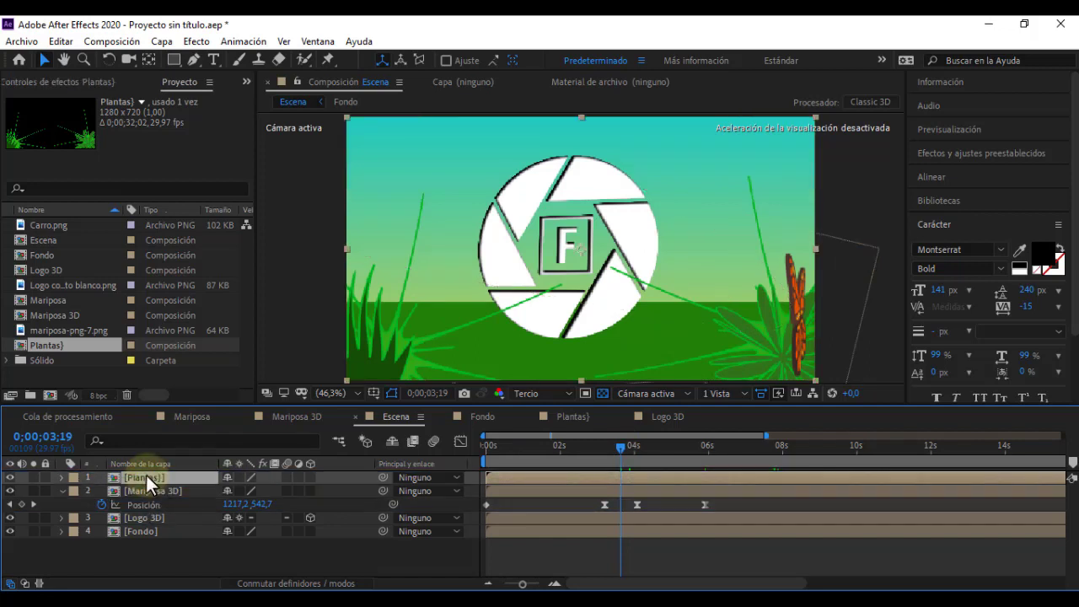
left_click_drag(620, 449, 722, 441)
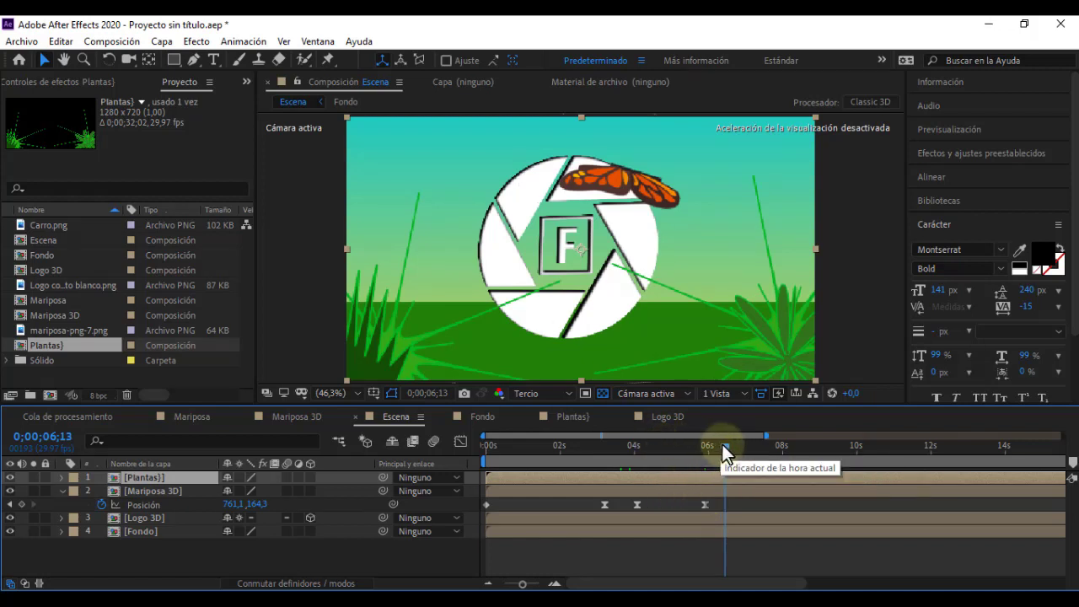
left_click_drag(721, 443, 719, 452)
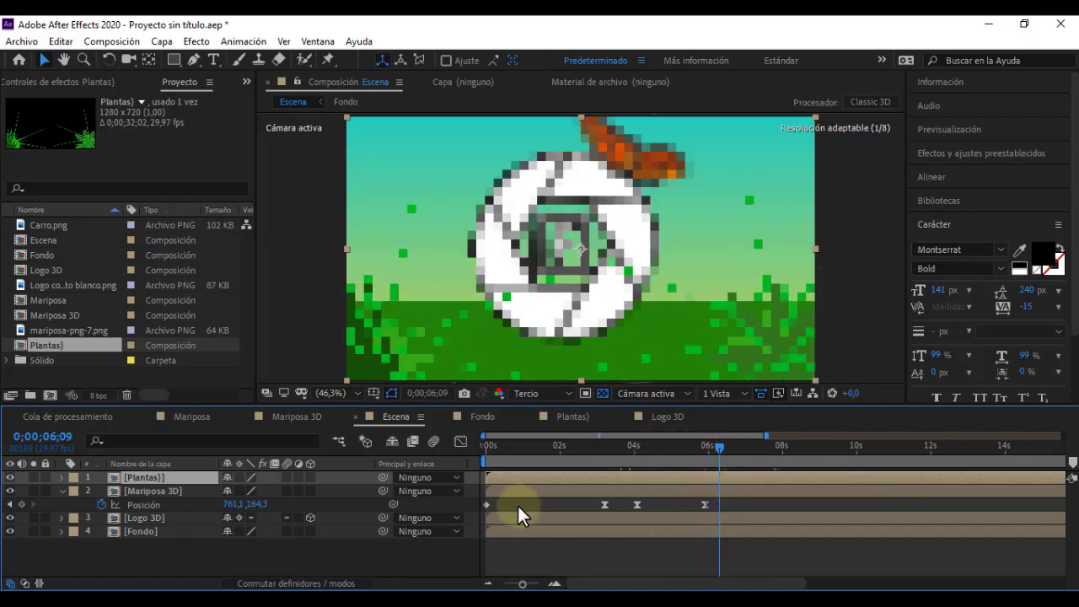
Ease Mariposa 3D's position keyframe to about 75,78% influence in the speed graph, then return to layer bars.
left_click(463, 440)
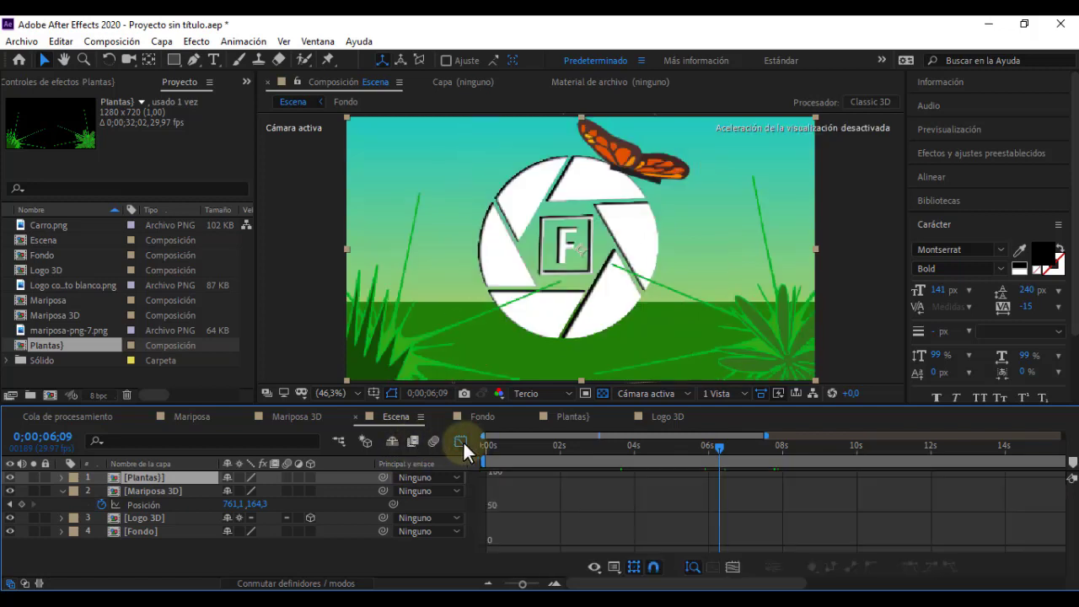
left_click(613, 566)
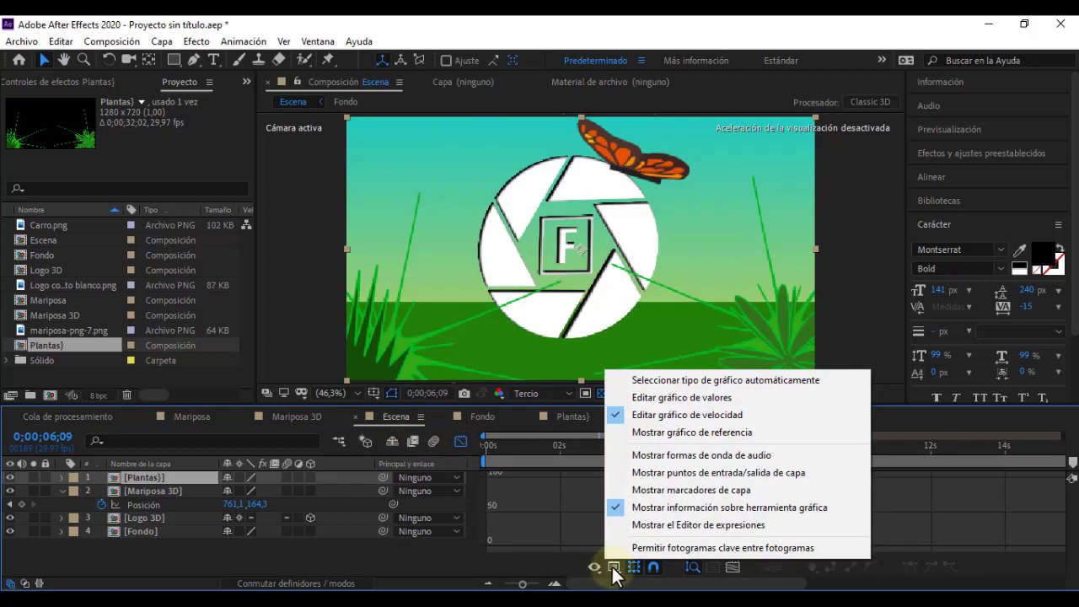
left_click(680, 418)
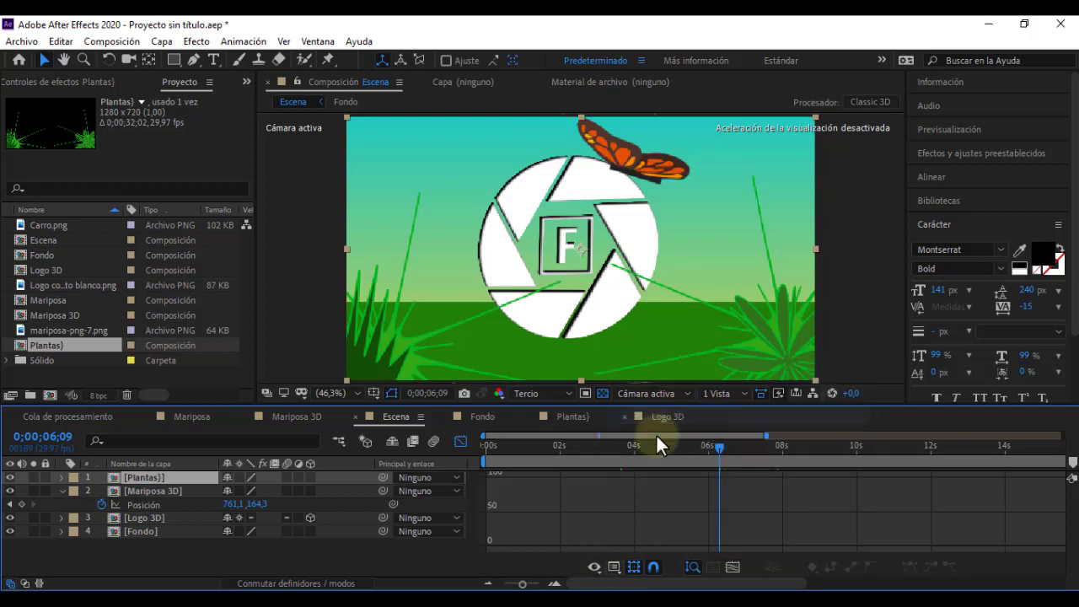
left_click(143, 505)
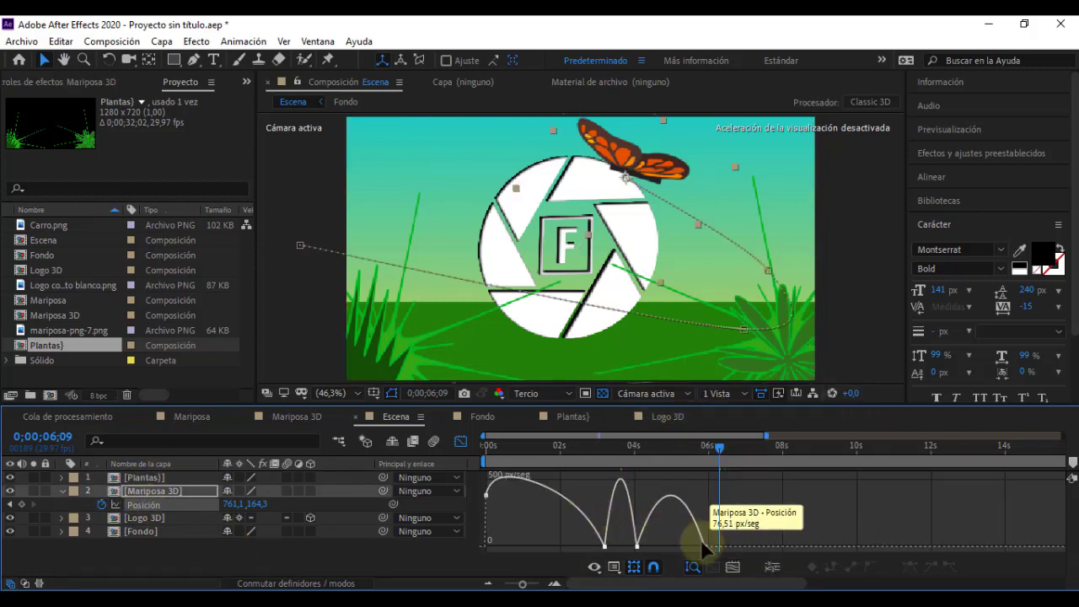
left_click(703, 547)
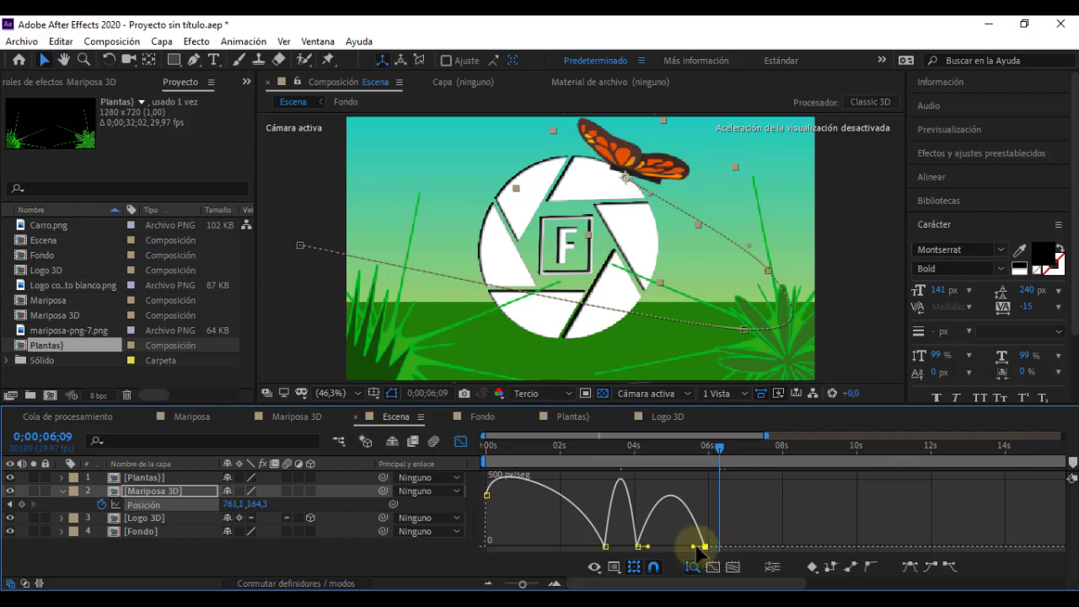
left_click_drag(692, 543, 670, 541)
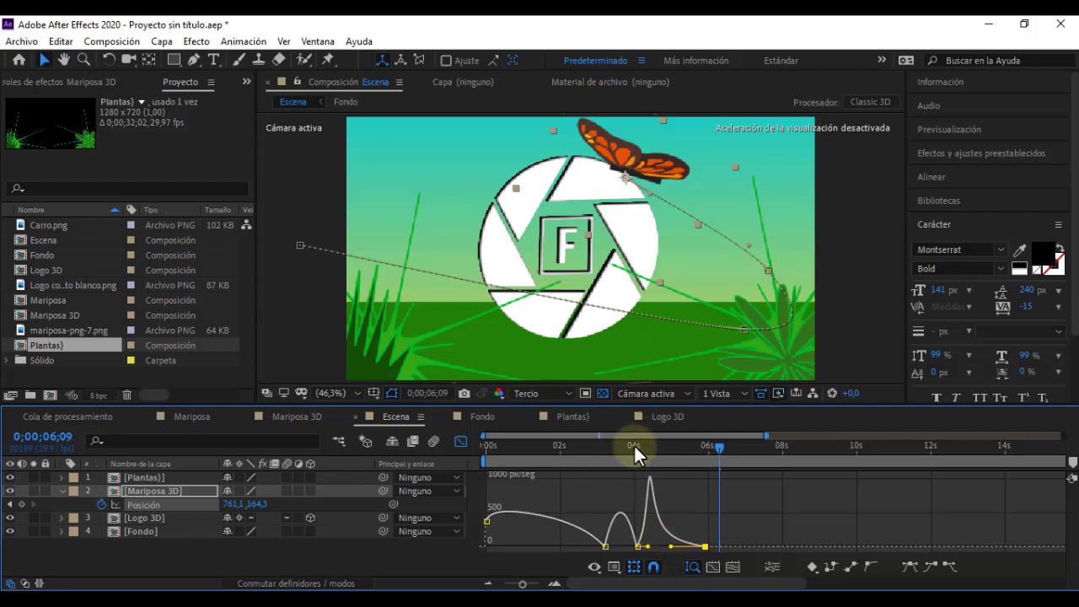
left_click_drag(655, 449, 661, 451)
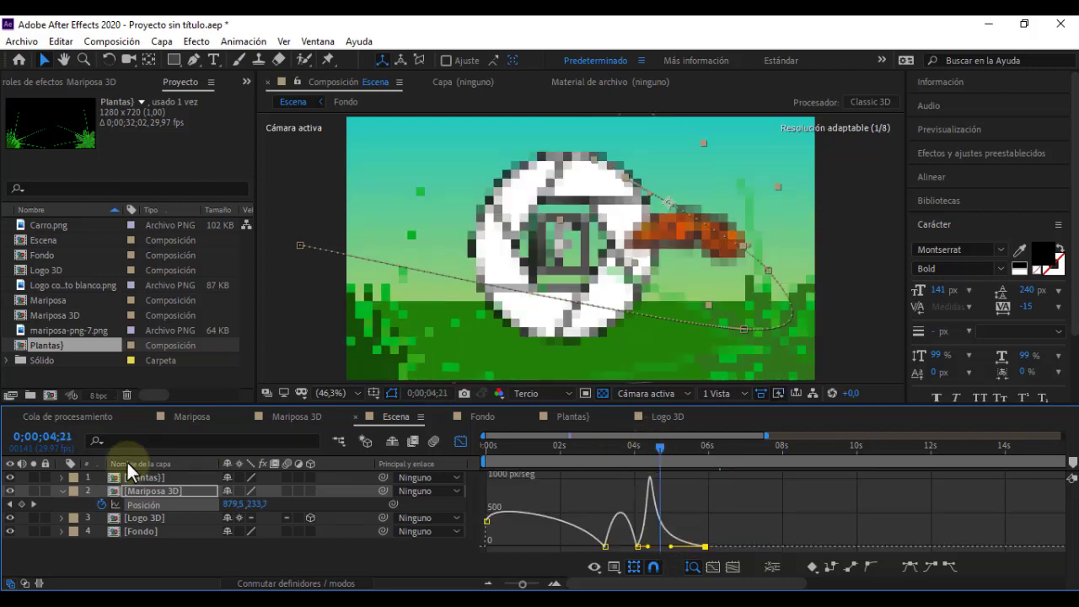
key("F2")
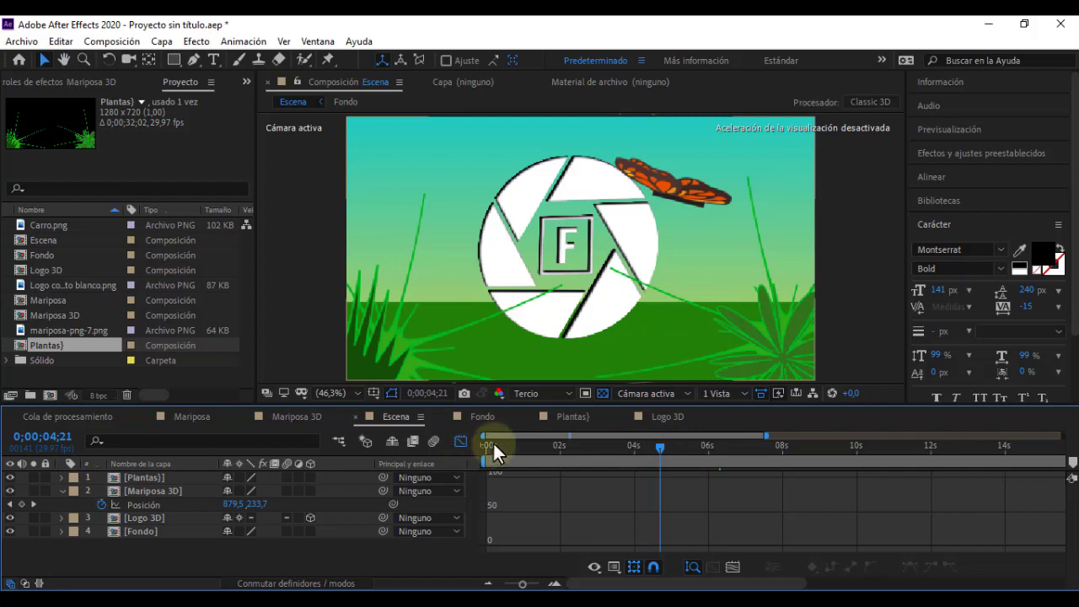
left_click(460, 442)
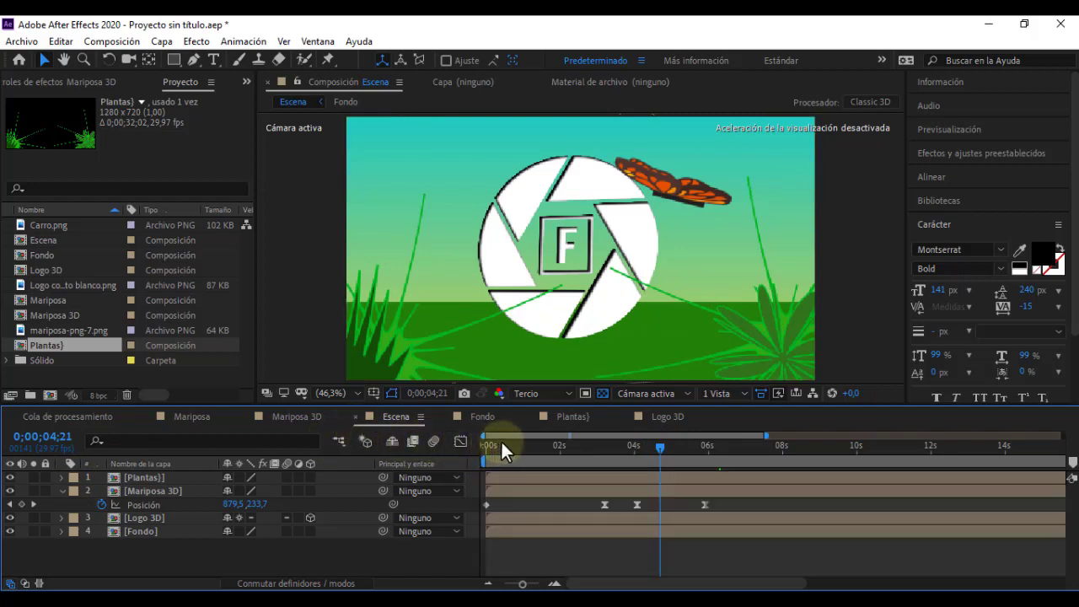
left_click(553, 442)
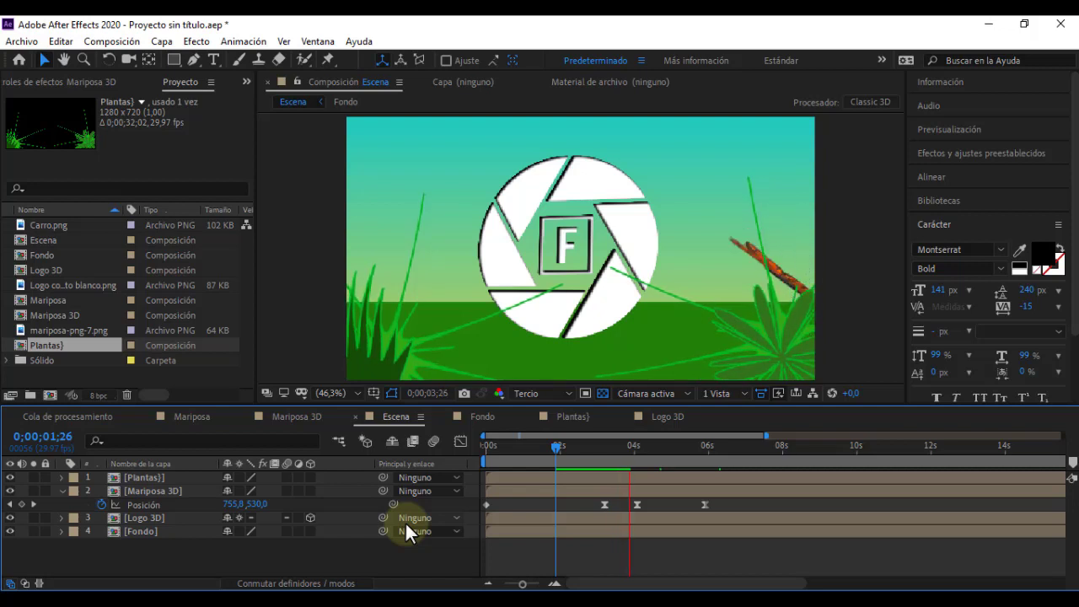
left_click(560, 445)
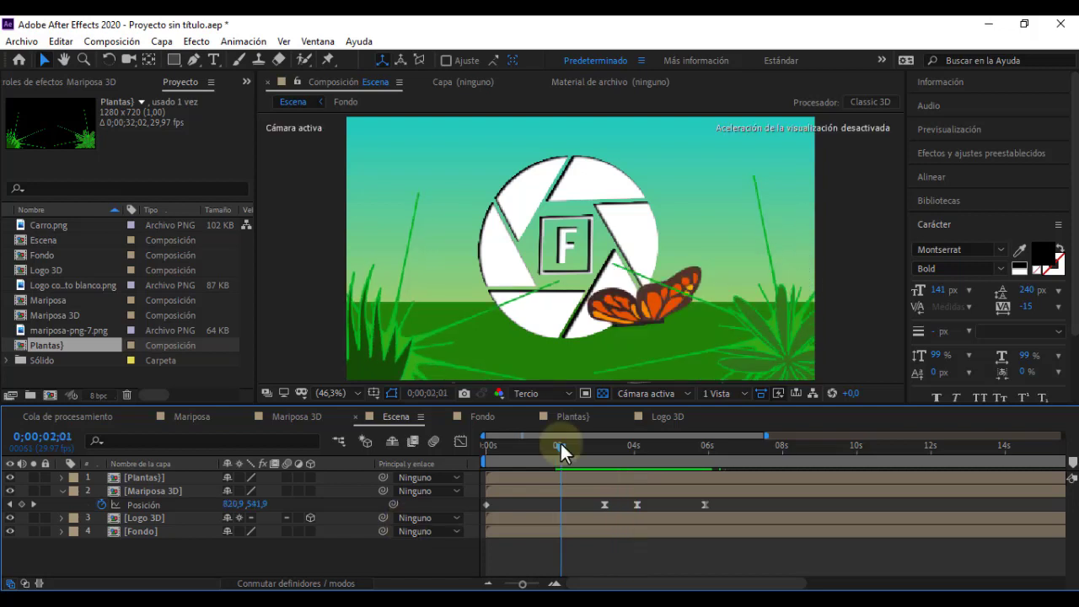
key("space")
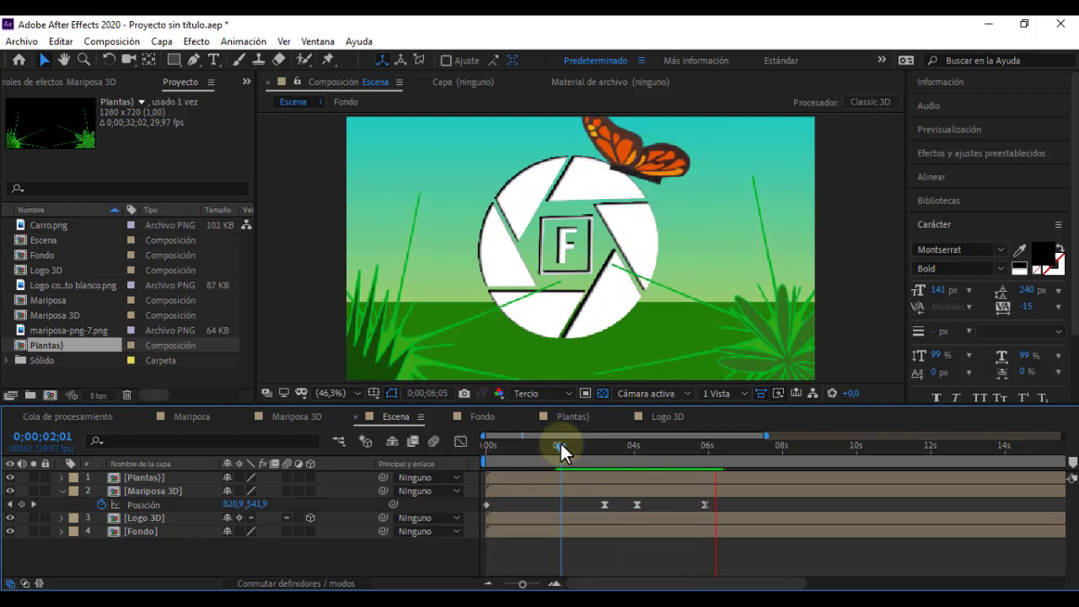
key("space")
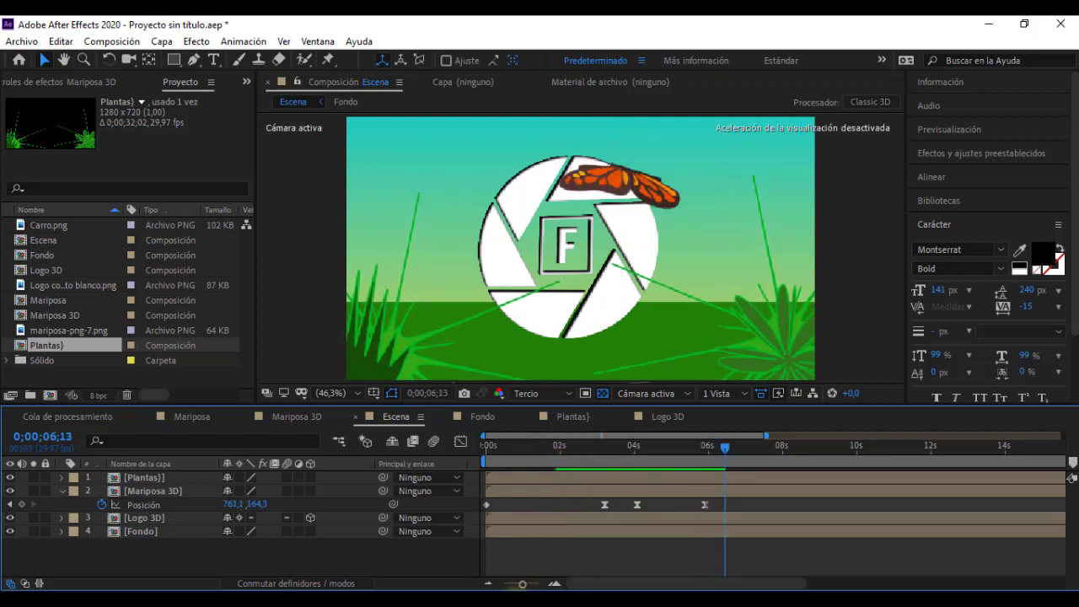
mouse_move(523, 600)
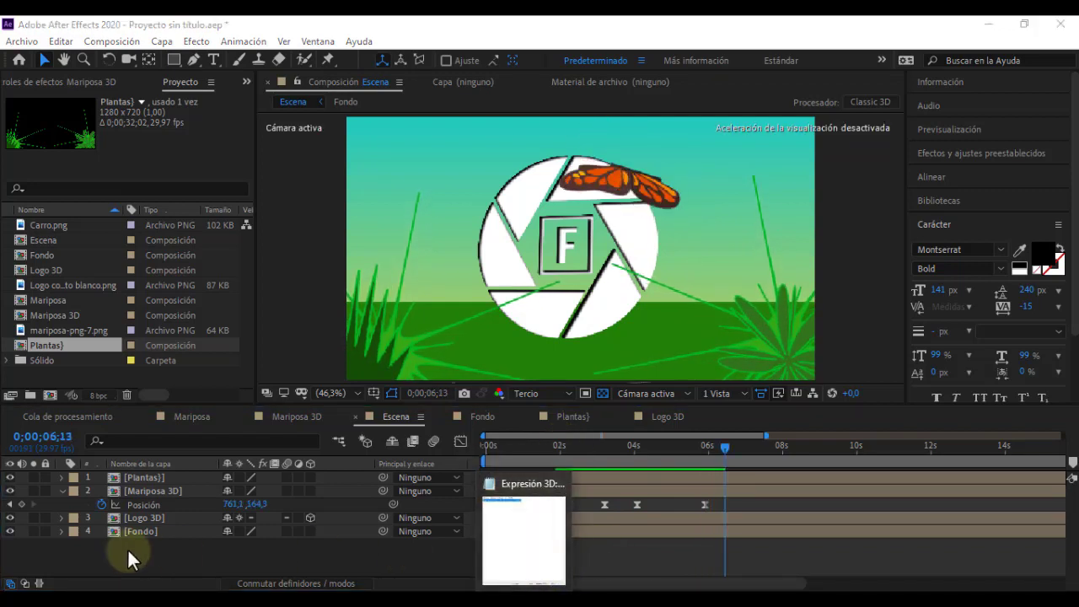
left_click(60, 491)
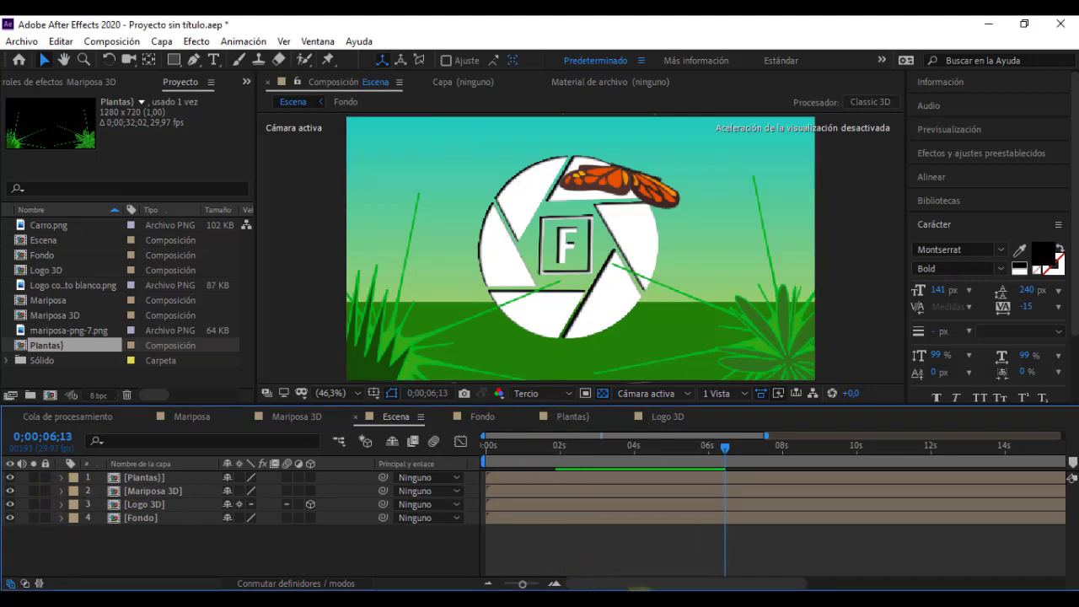
left_click(641, 598)
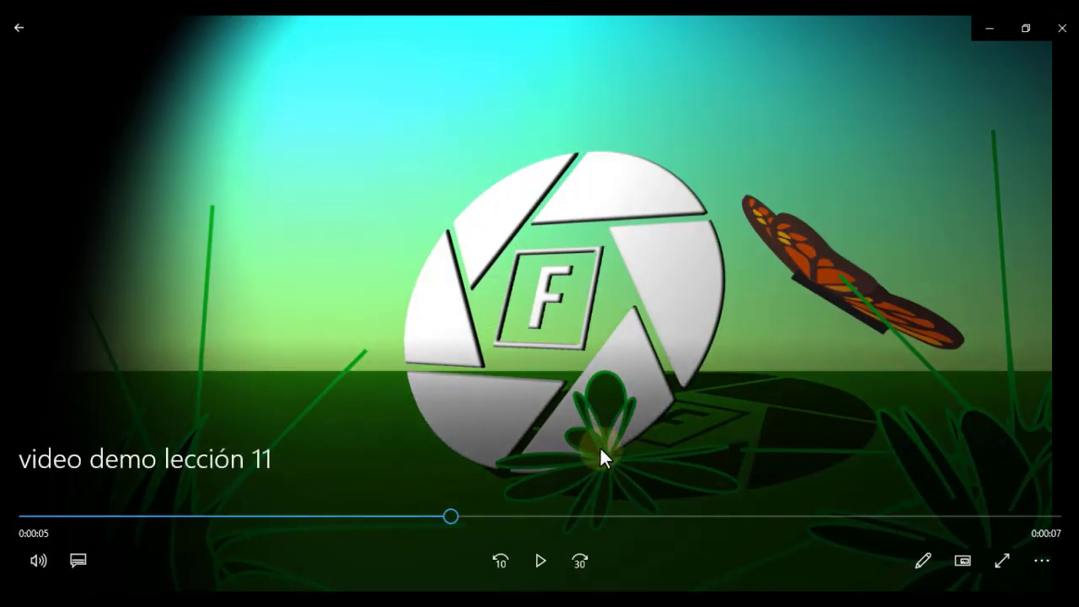
left_click(982, 31)
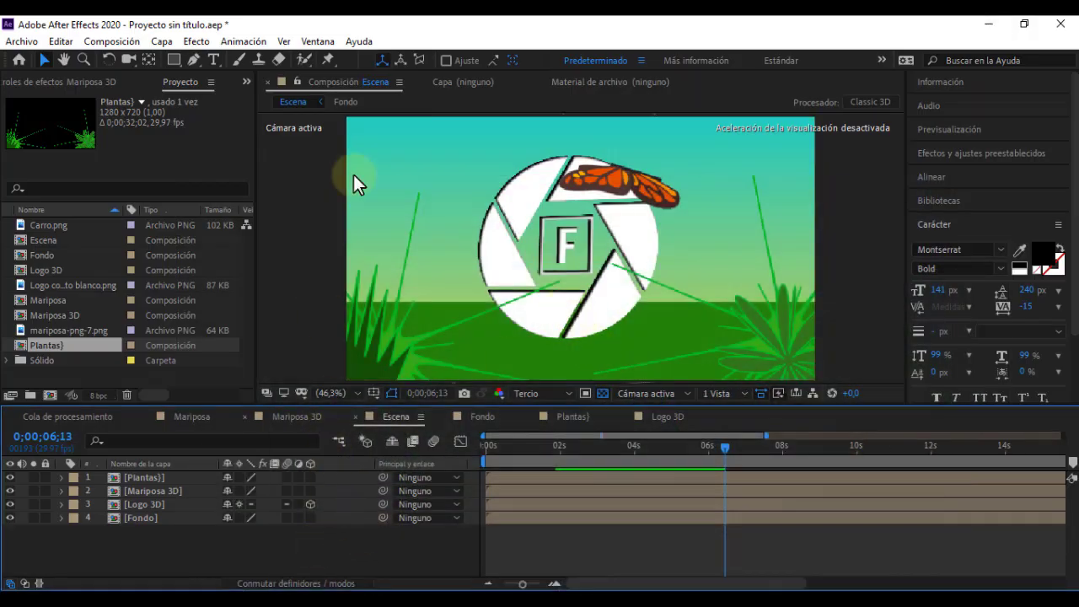
Draw a closed, curved star-shaped path below the logo with the Pen tool.
left_click(194, 61)
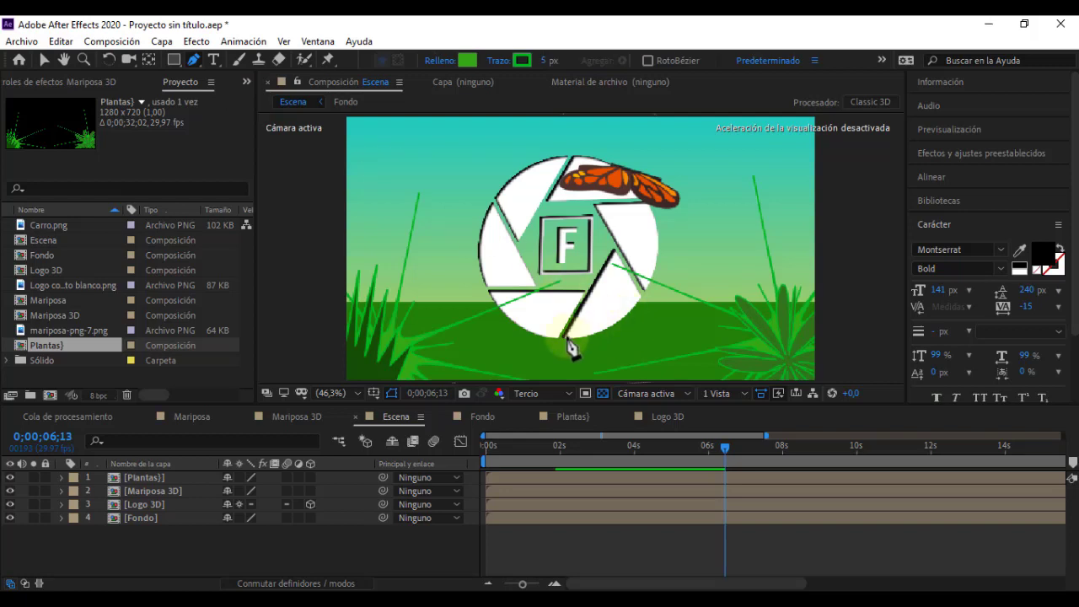
left_click(573, 348)
left_click_drag(552, 334, 521, 336)
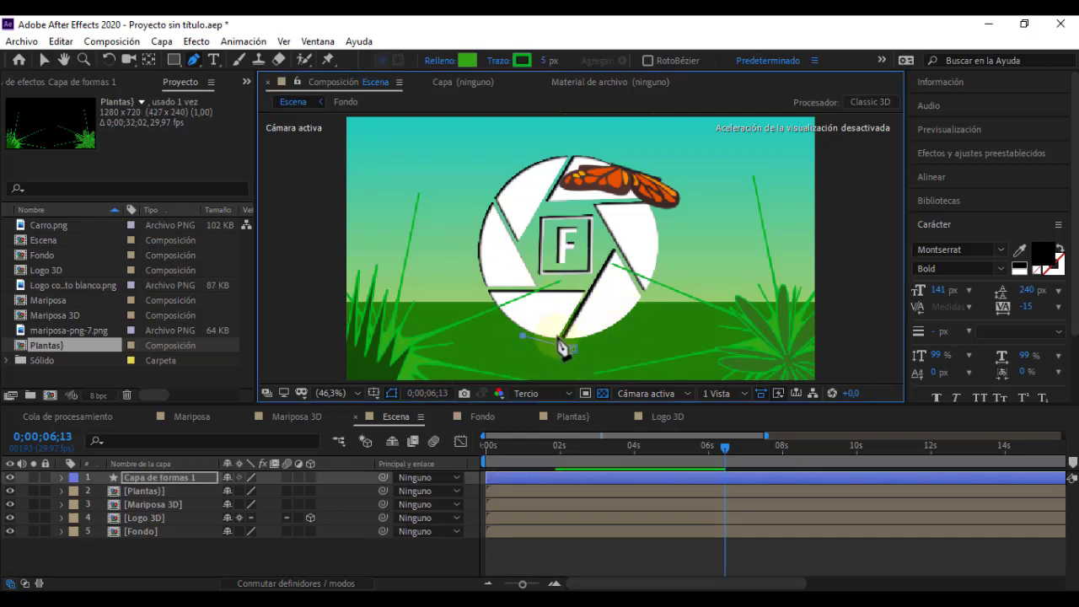
left_click(567, 313)
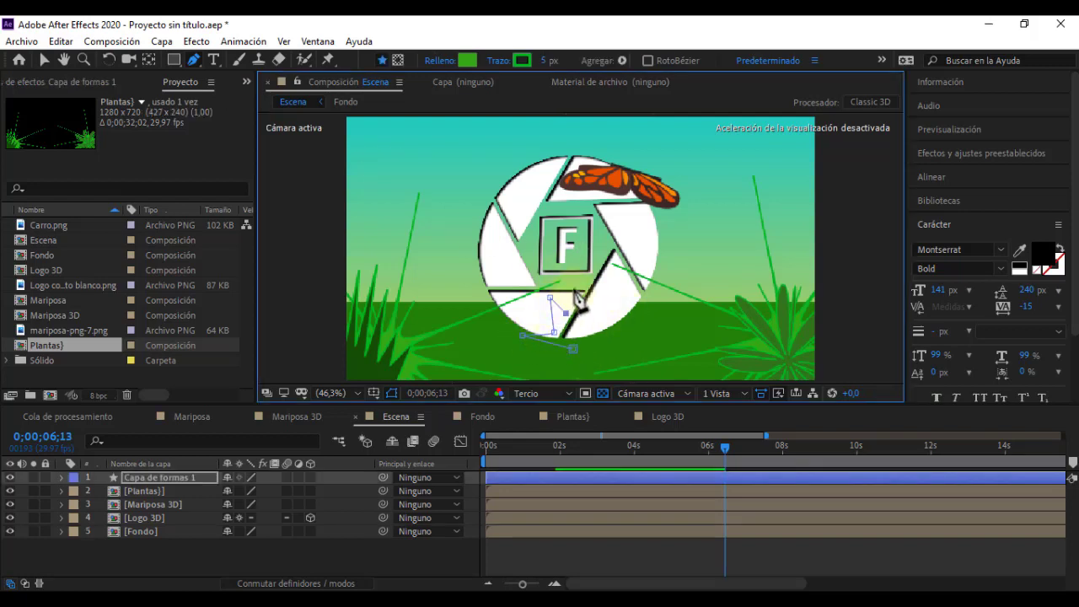
mouse_move(550, 297)
left_mouse_down()
mouse_move(574, 287)
mouse_move(619, 306)
left_mouse_up()
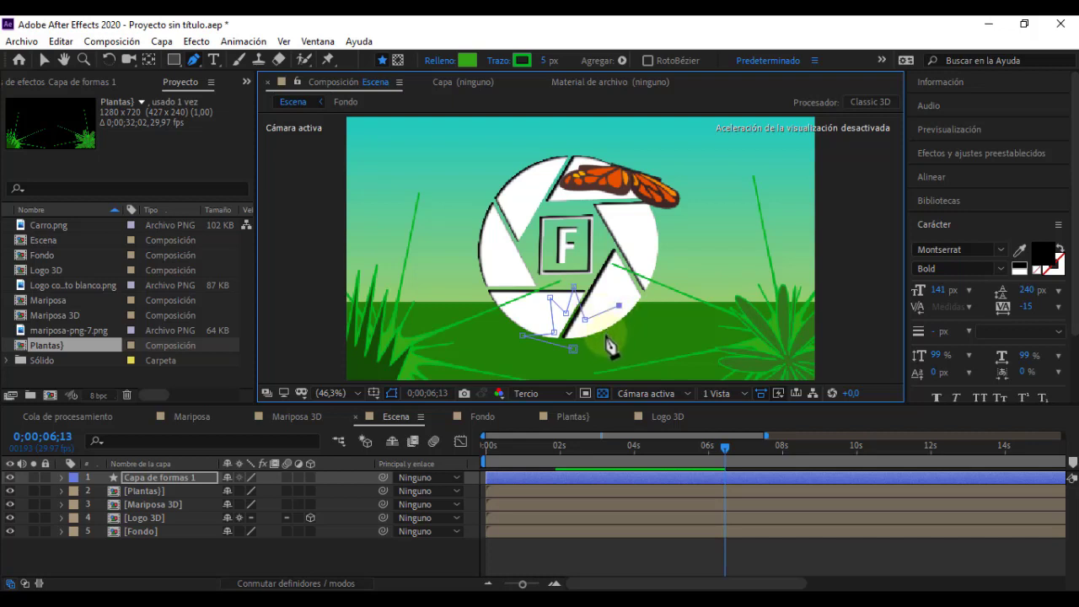
left_click_drag(628, 342, 600, 353)
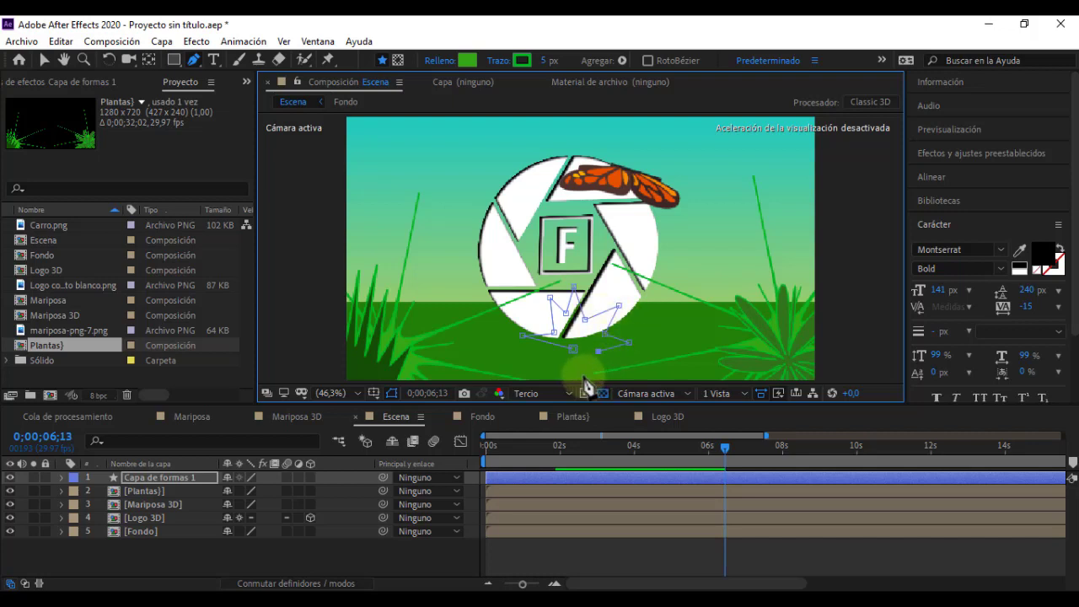
left_click(581, 370)
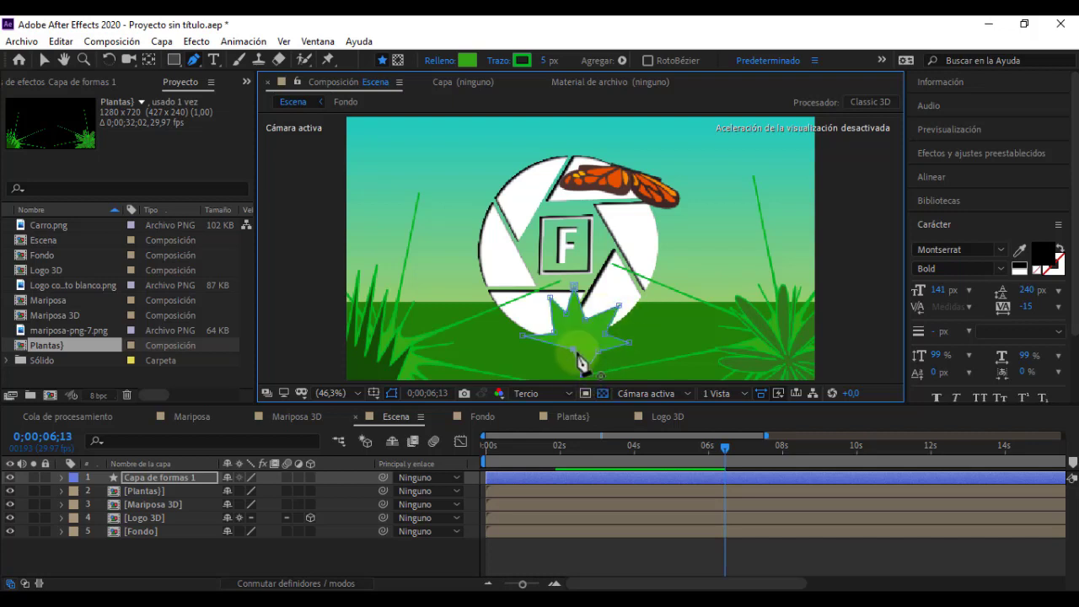
Fill the new shape with dark green 114105.
left_click(465, 60)
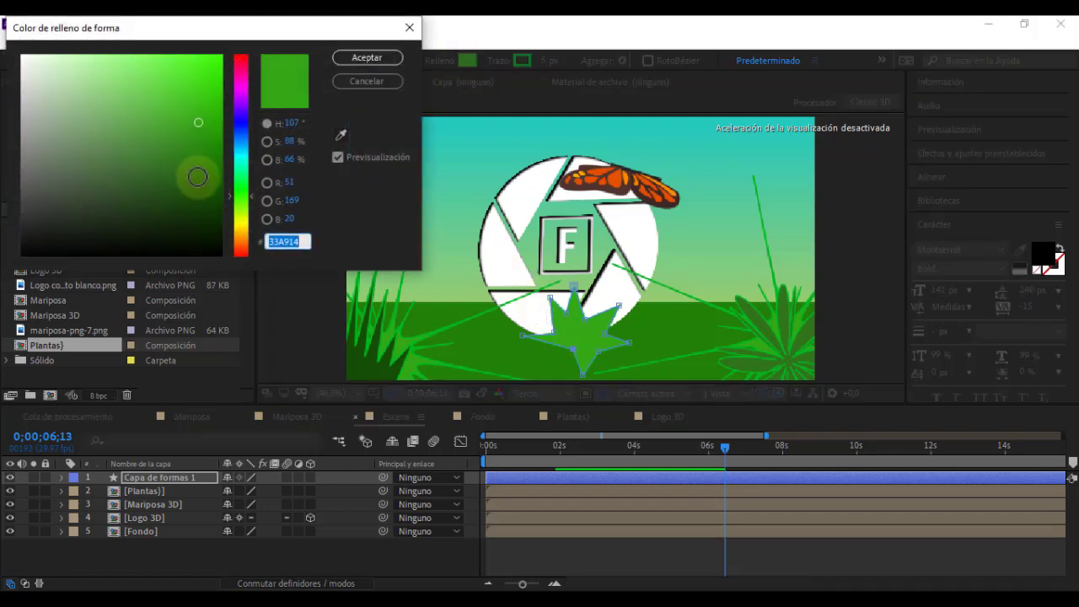
left_click_drag(195, 176, 207, 204)
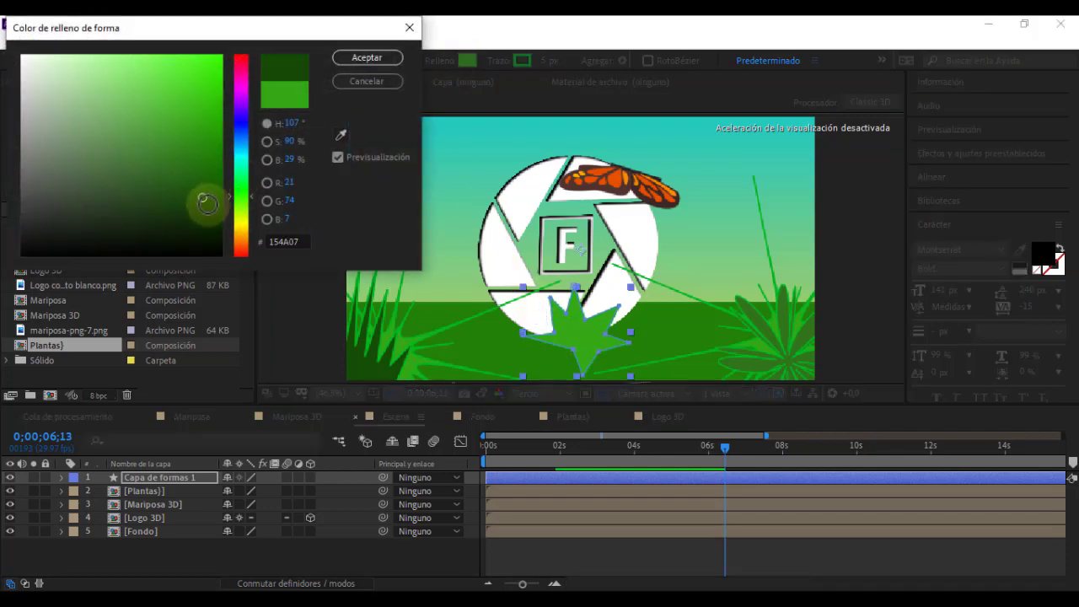
left_click(349, 57)
Add Desinflar e inflar to Capa de formas 1 and set its Nivel to about 71.
left_click(61, 477)
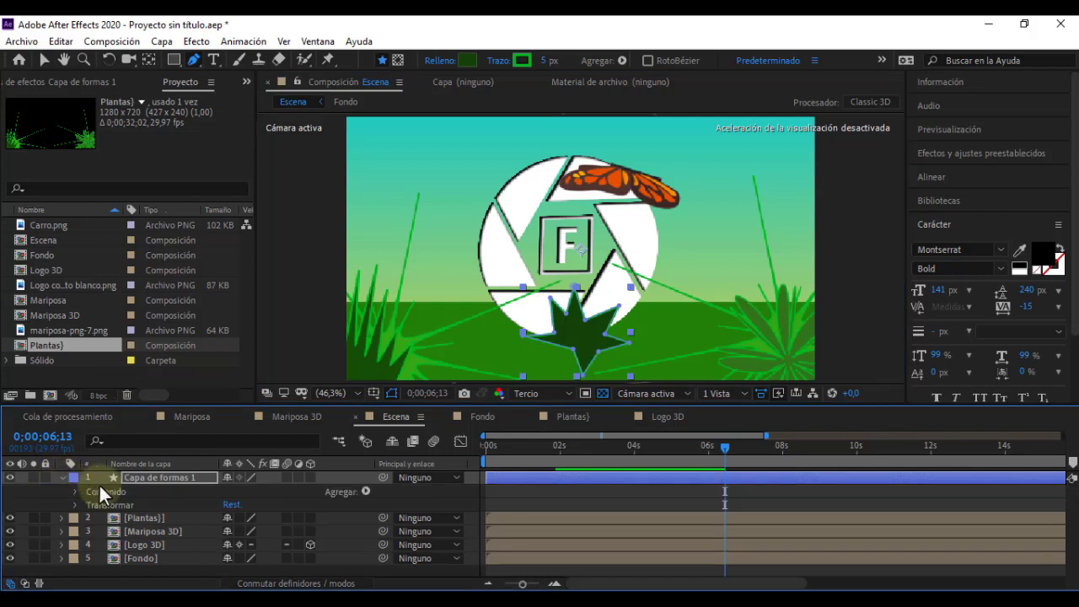
left_click(365, 491)
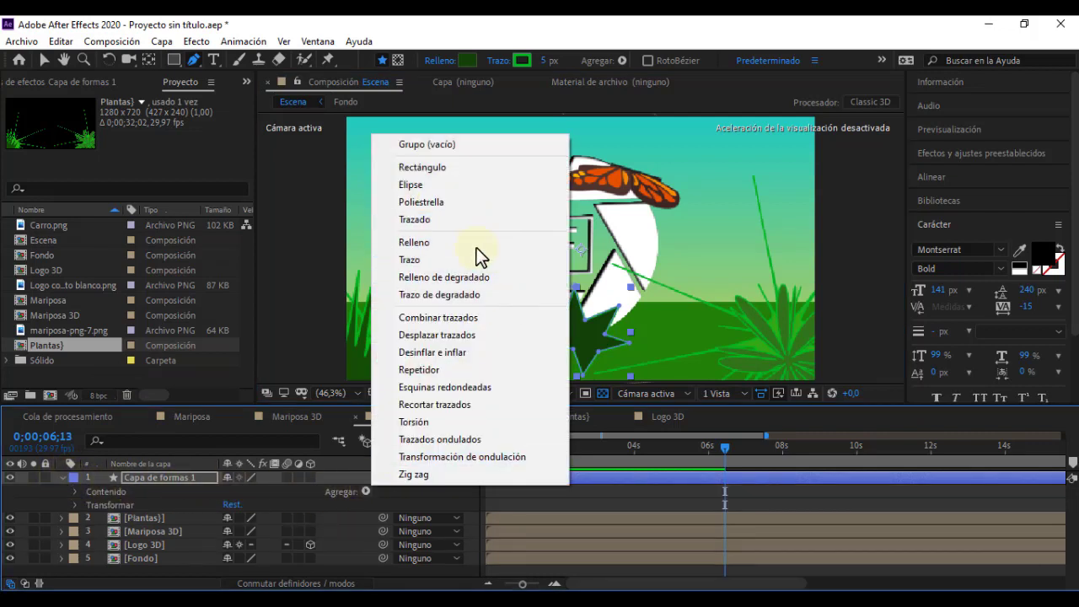
left_click(440, 352)
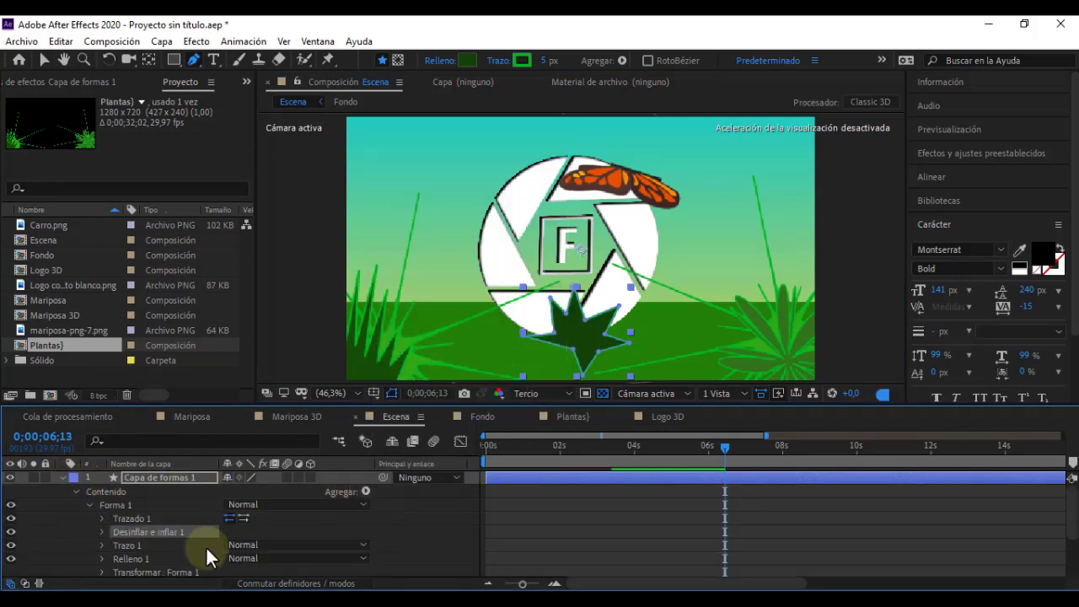
left_click(99, 531)
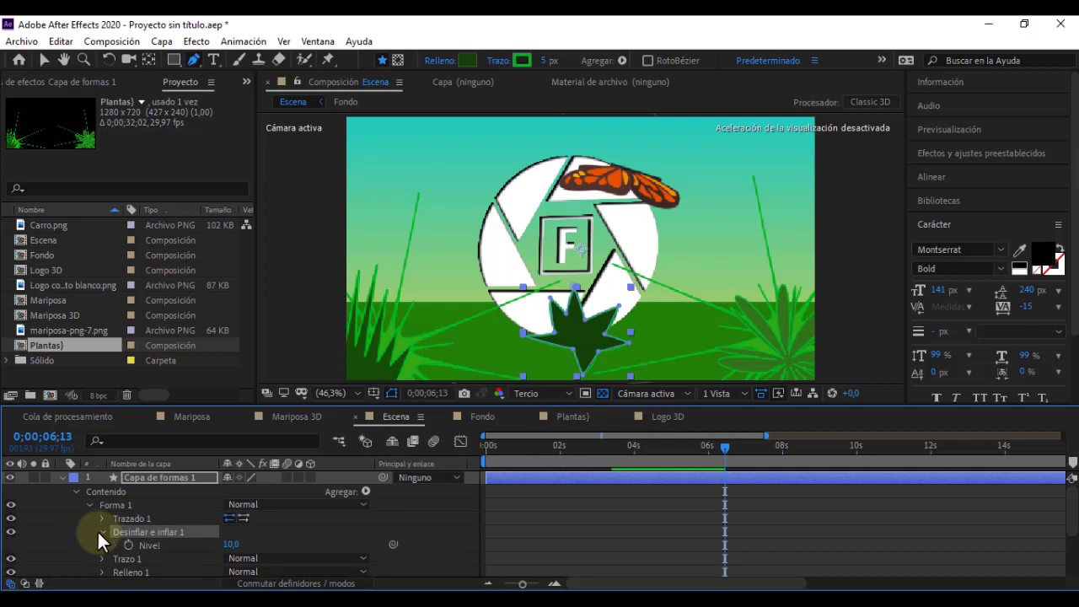
left_click_drag(234, 544, 263, 541)
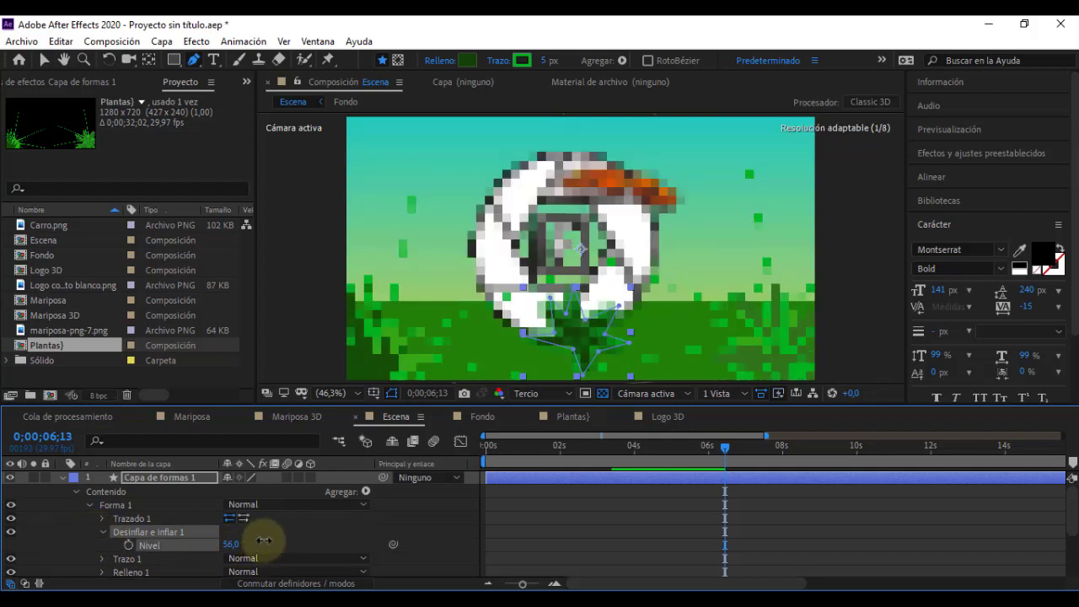
left_click_drag(229, 545, 243, 546)
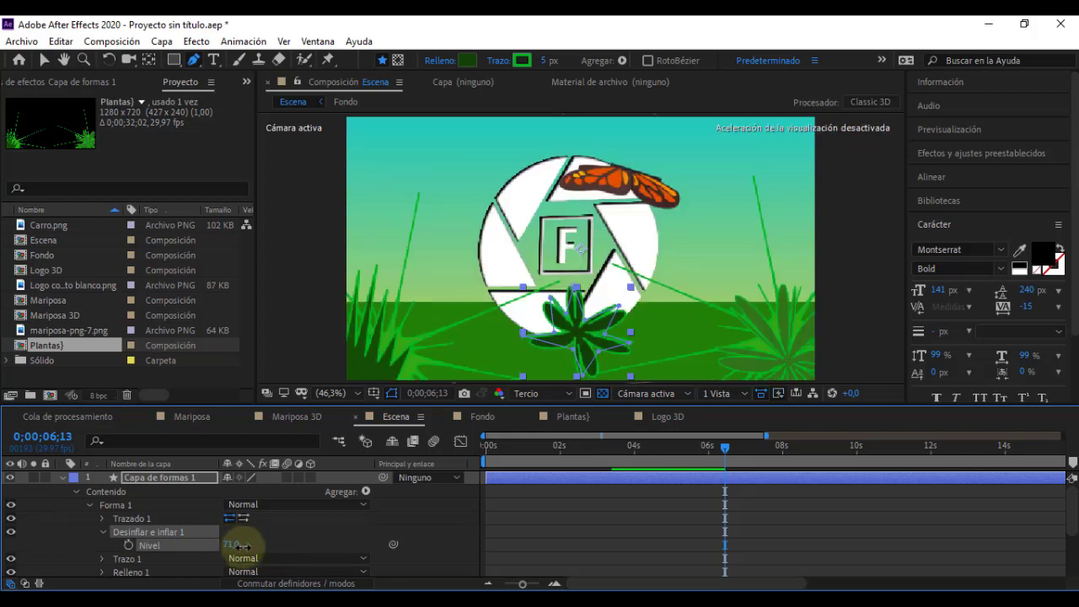
left_click(61, 477)
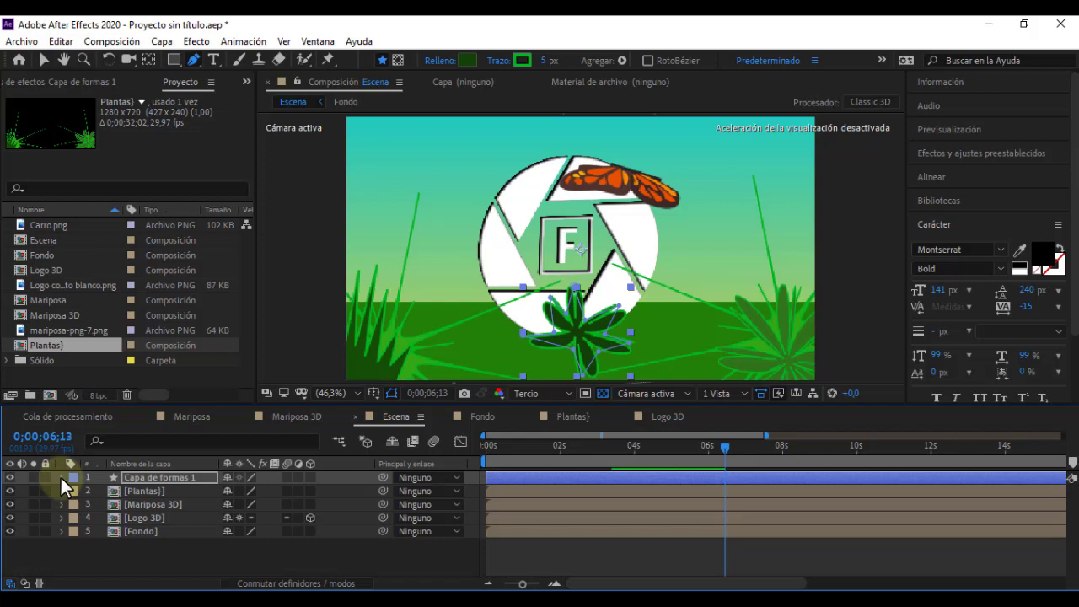
left_click(269, 558)
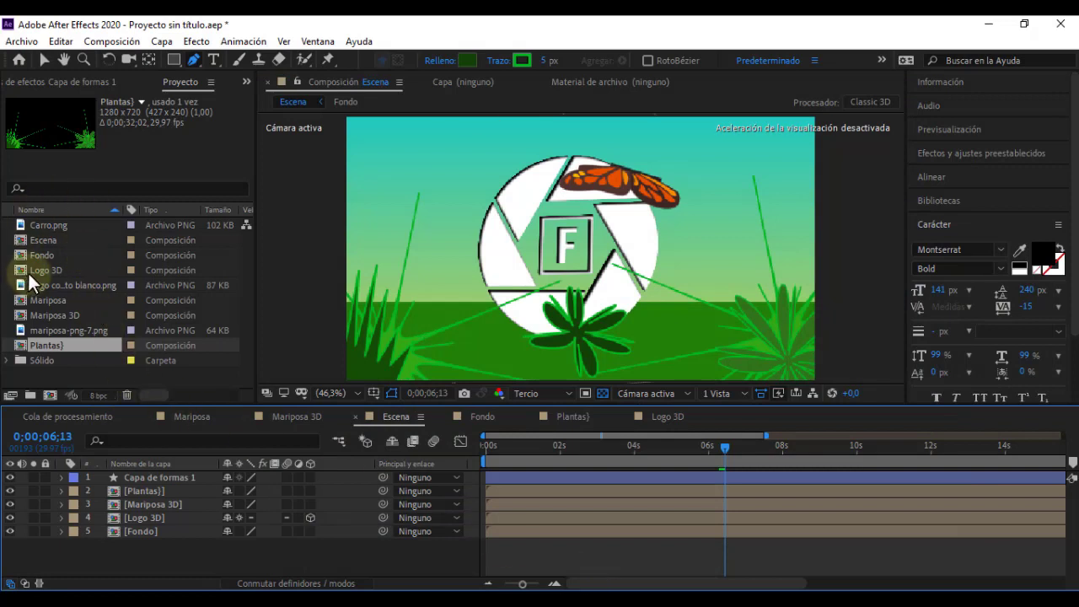
Duplicate Logo 3D, rename the copy 'sombra logo', and drop it into the Escena viewer.
left_click(30, 271)
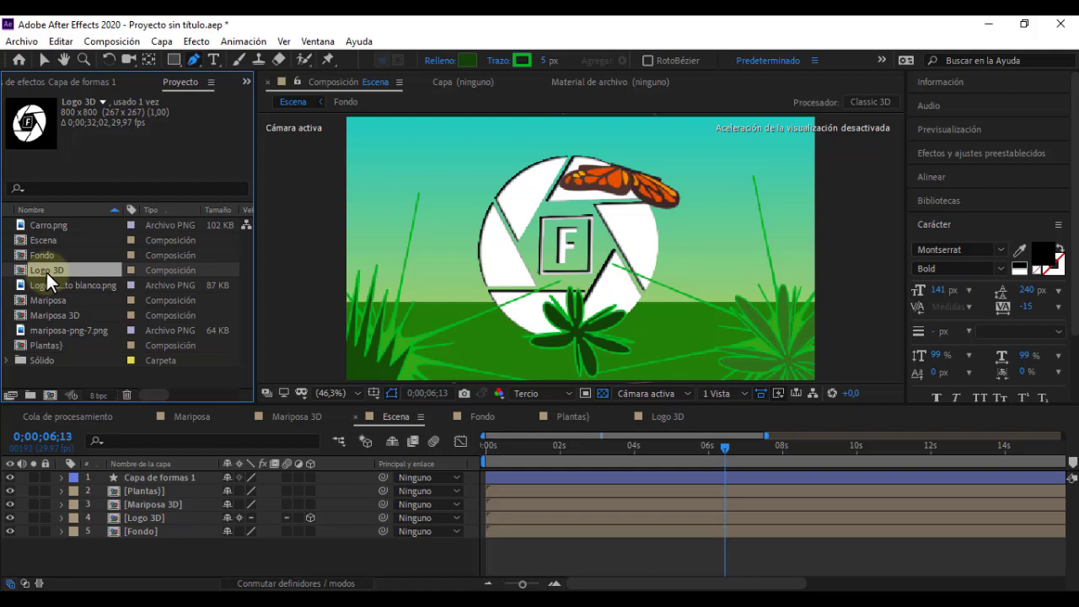
key("ctrl+d")
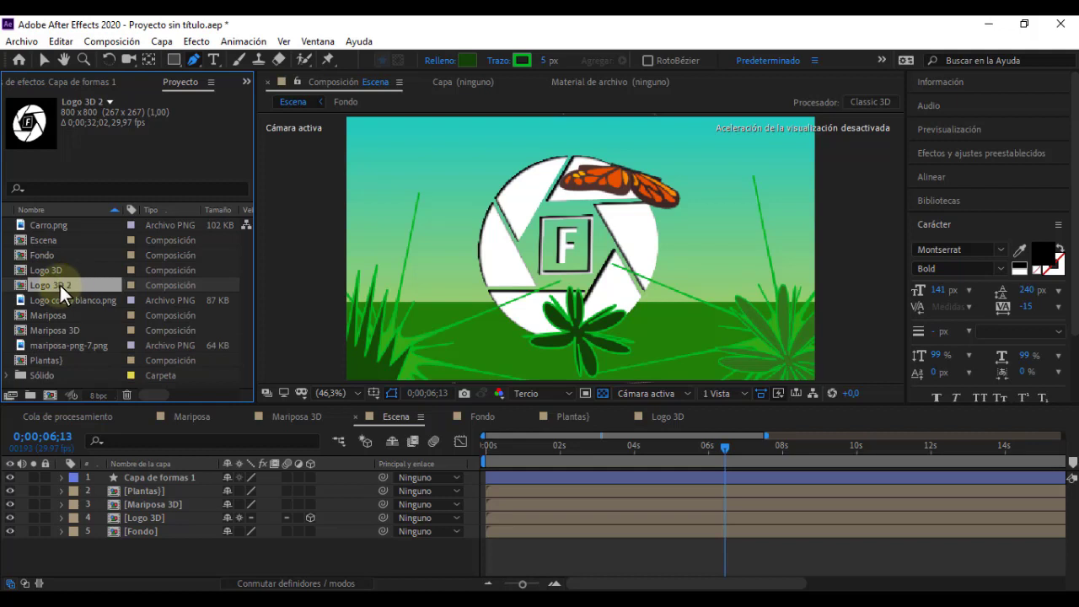
key("Return")
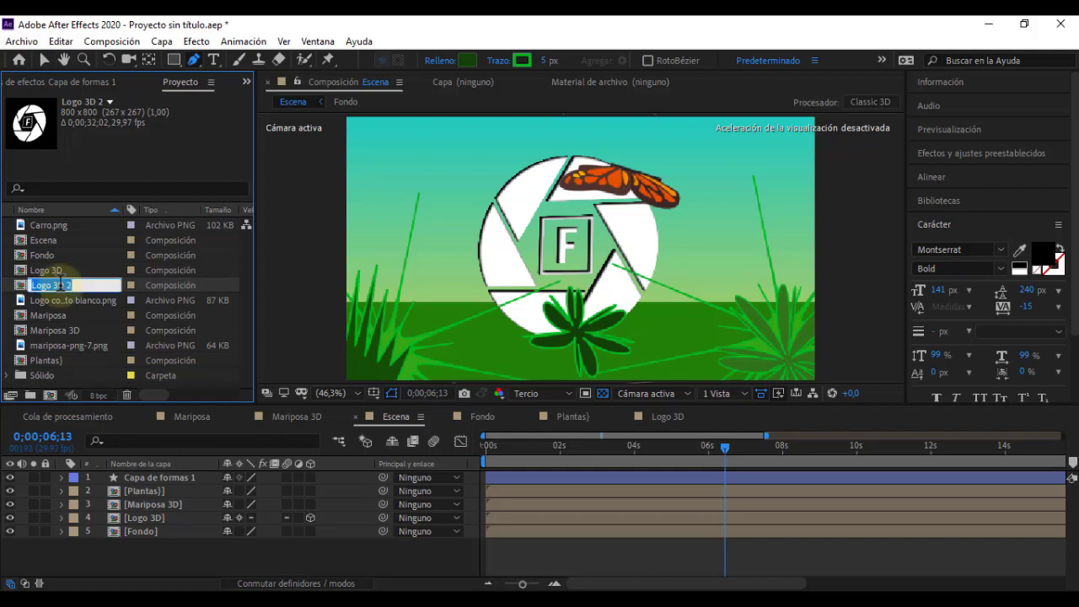
type("somb")
type("ra logo")
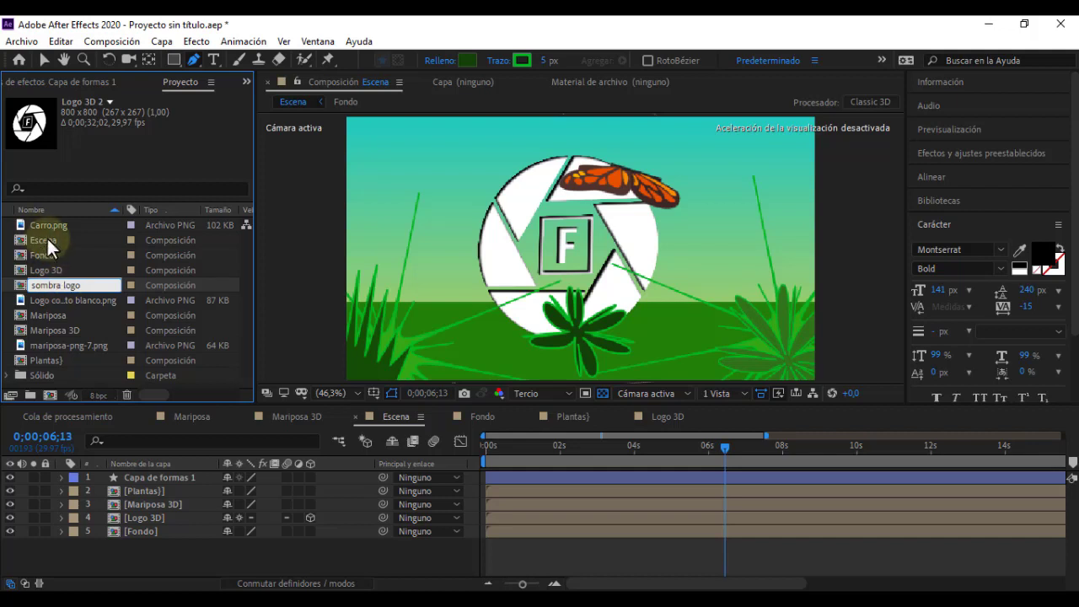
left_click(71, 296)
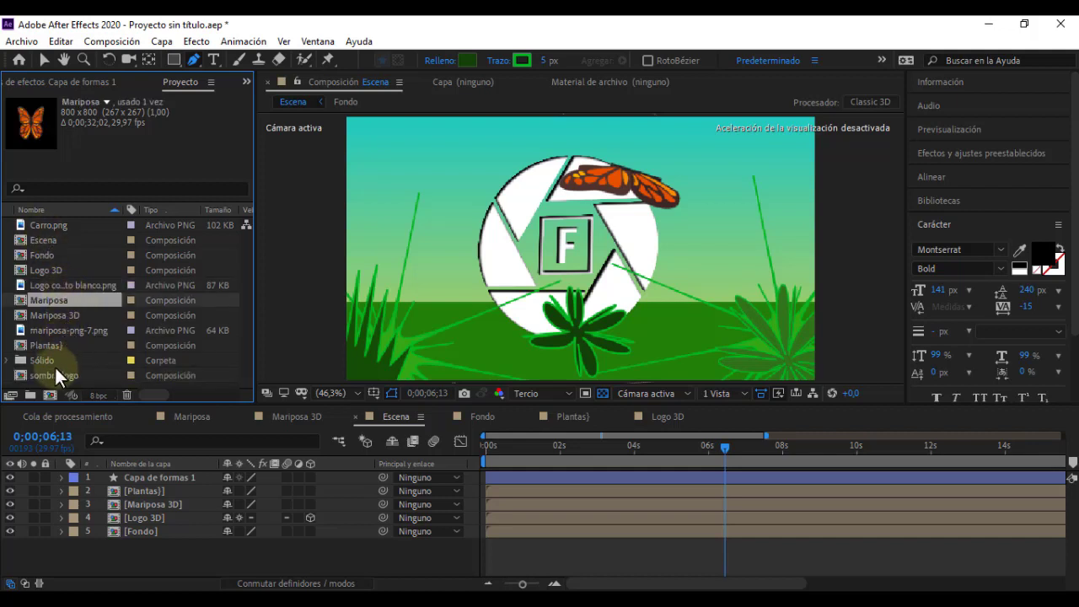
left_click_drag(50, 377, 661, 312)
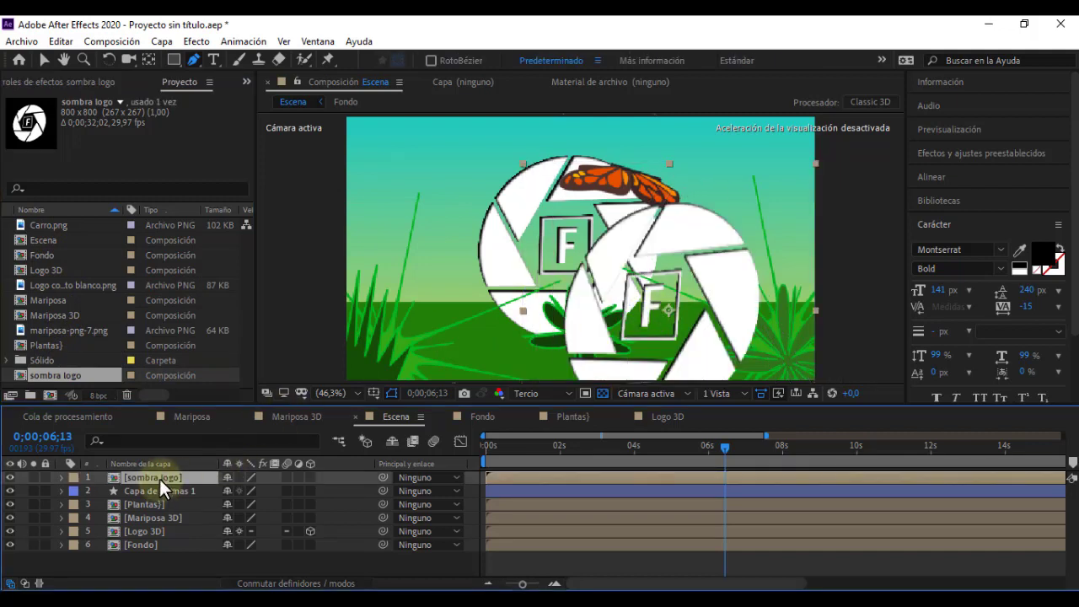
Move sombra logo below Logo 3D and give it a black 000000 Superposición de color style.
left_click_drag(159, 478, 160, 534)
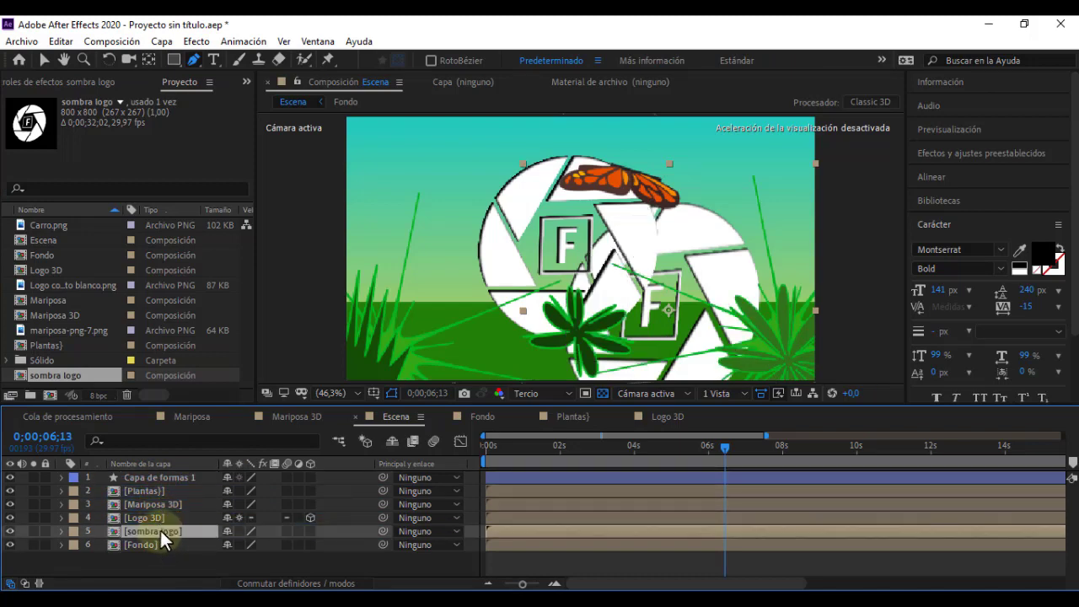
right_click(160, 530)
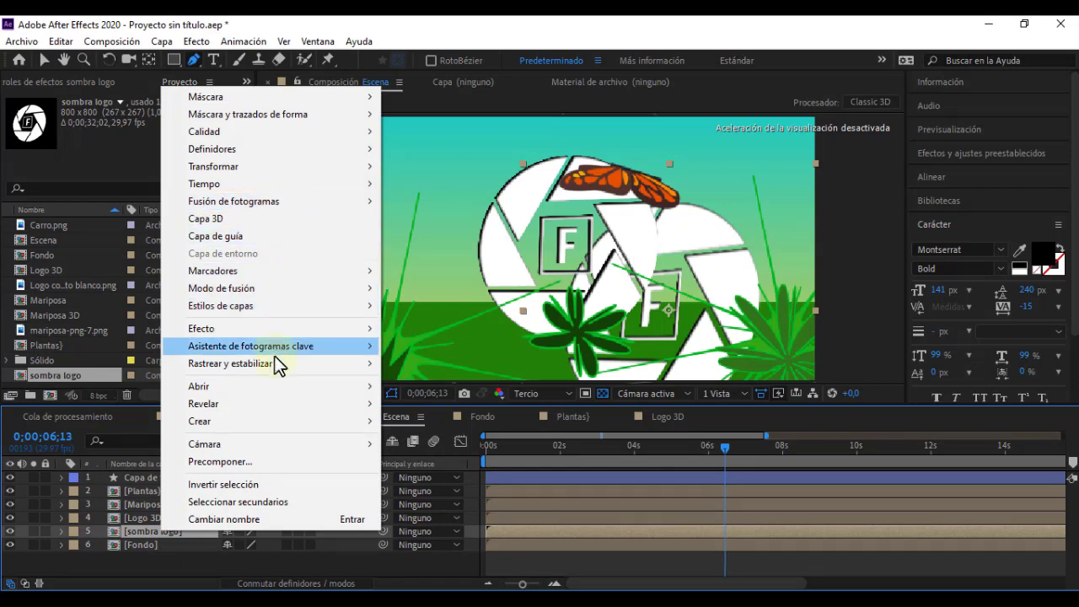
mouse_move(256, 309)
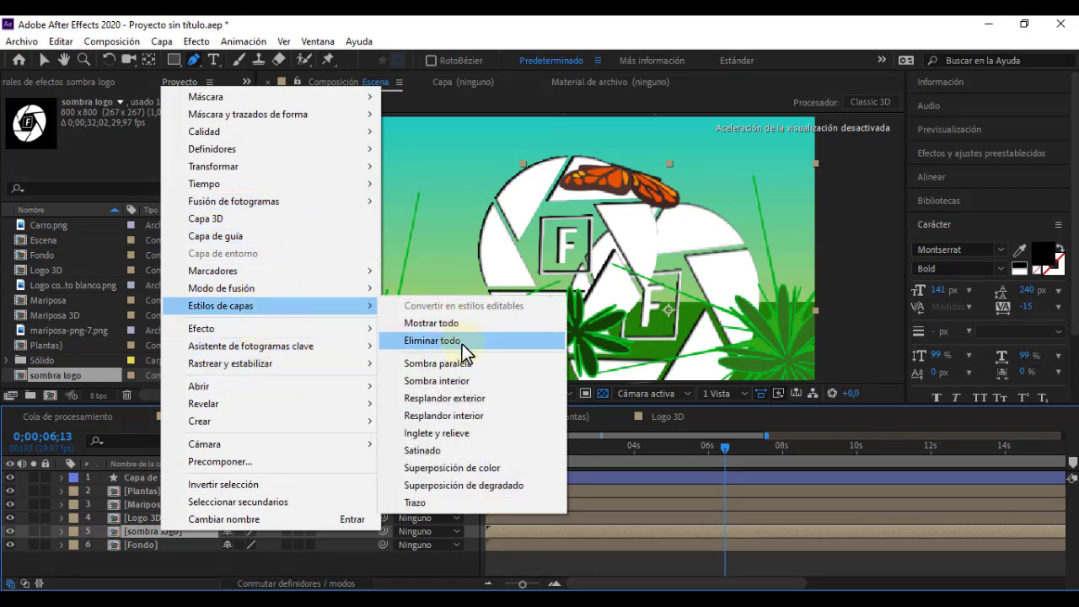
left_click(442, 468)
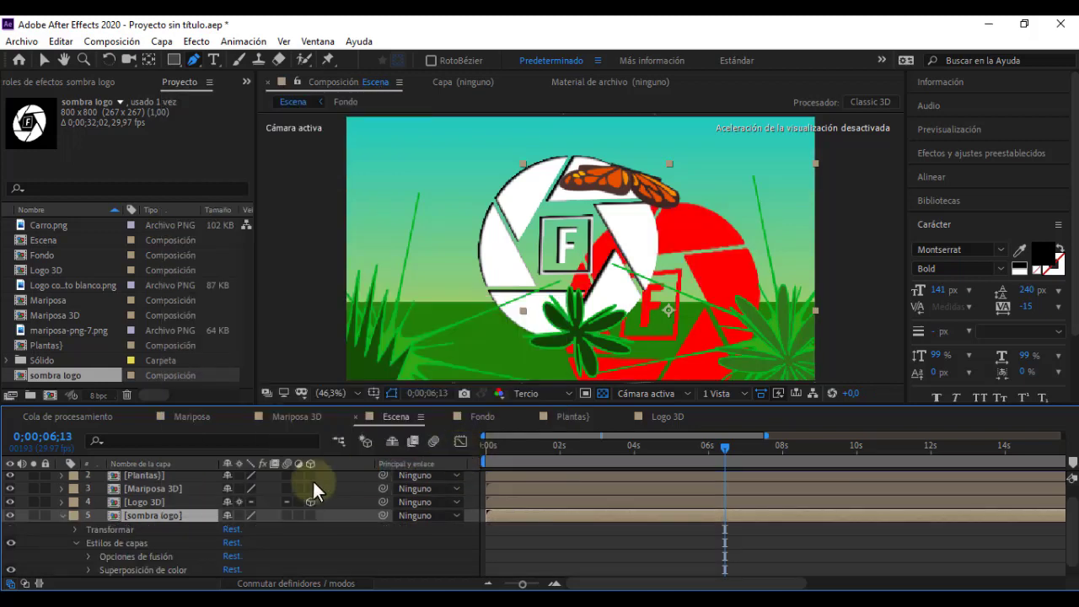
scroll(144, 522, "down", 1)
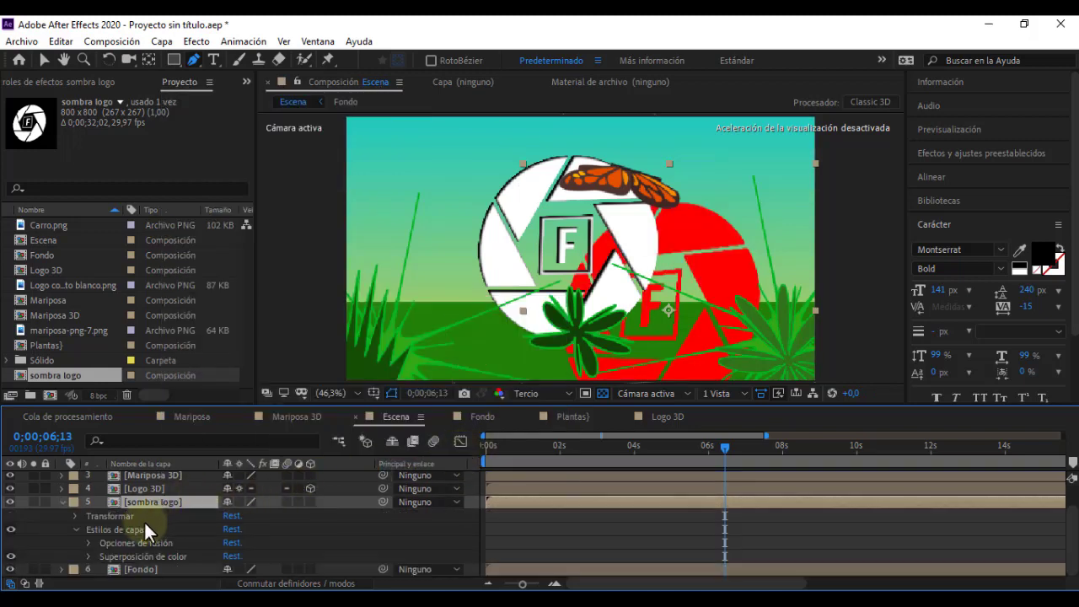
left_click(89, 556)
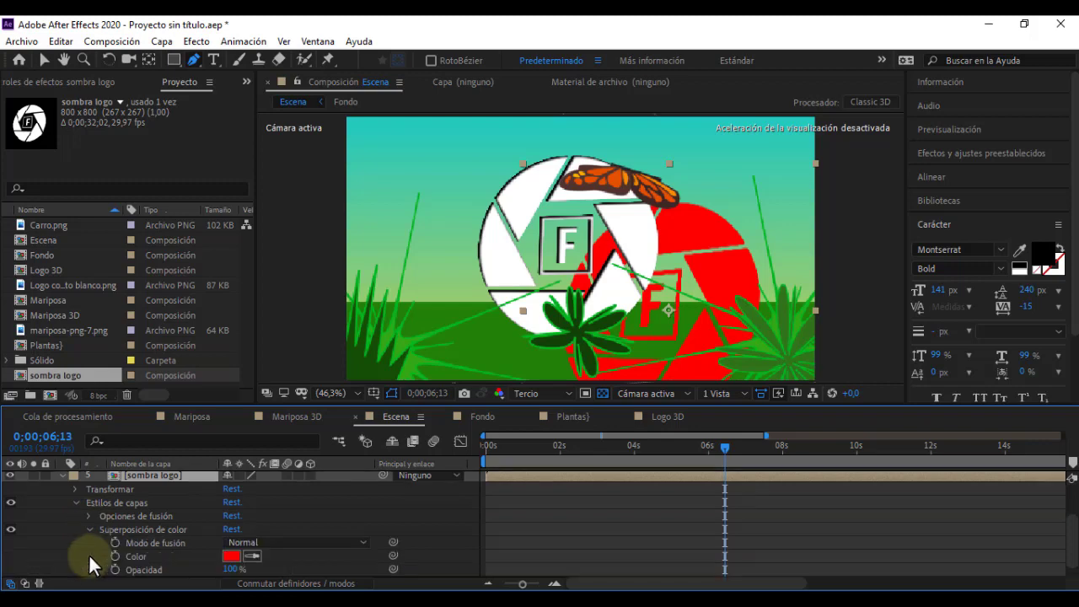
left_click(231, 556)
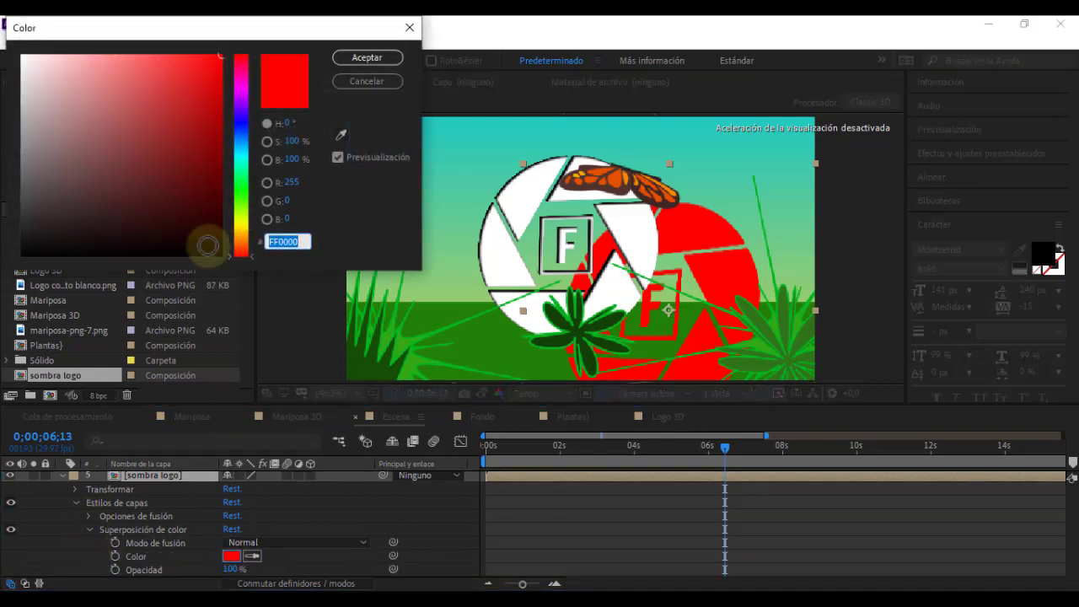
left_click_drag(207, 243, 233, 255)
left_click(368, 57)
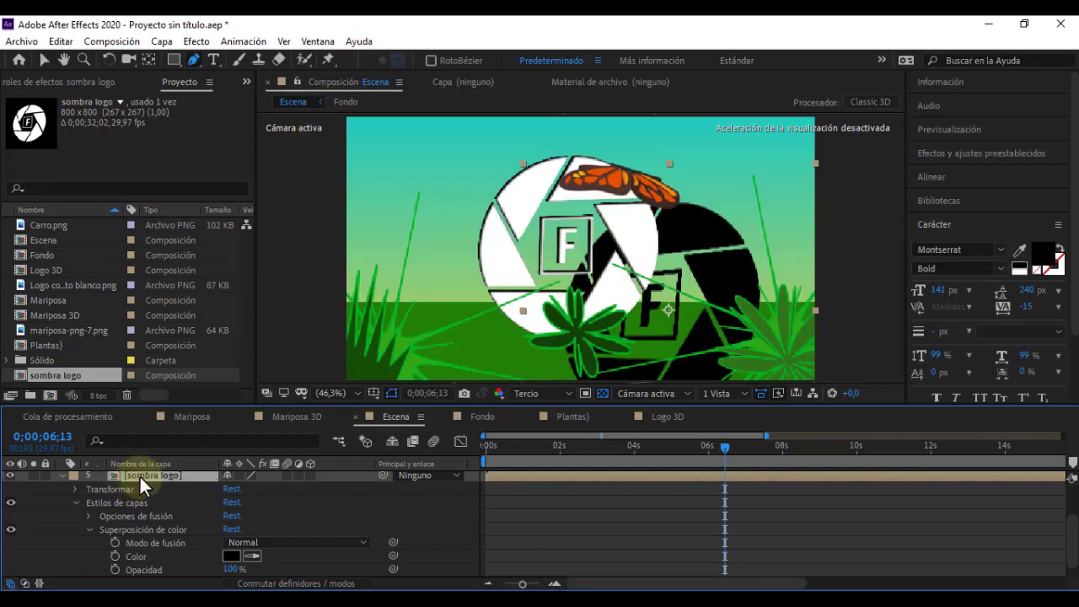
Lower the sombra logo layer's opacity to 52%.
key("t")
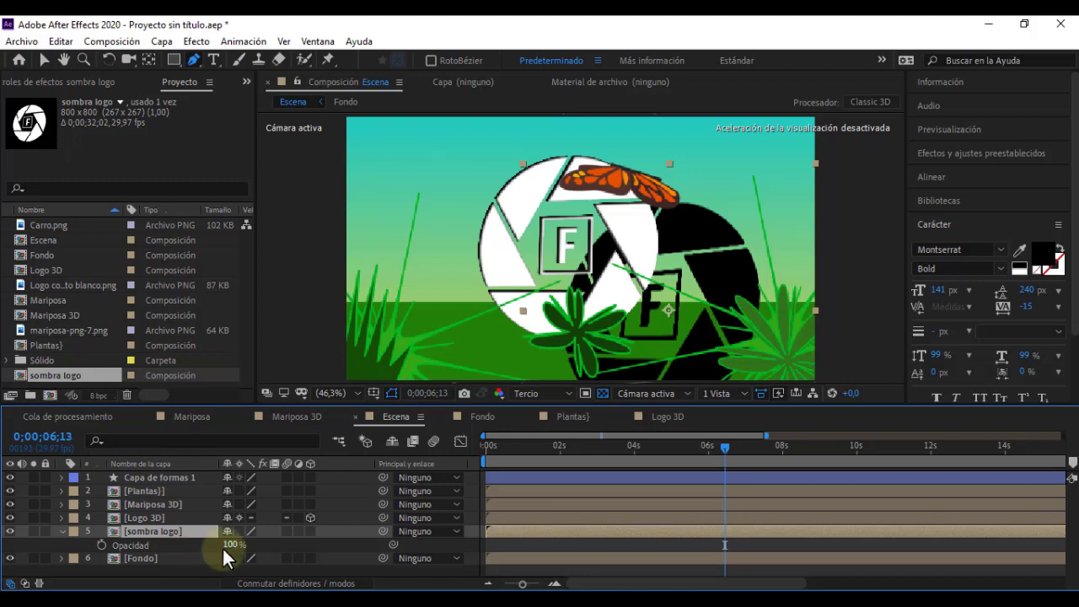
left_click_drag(229, 545, 205, 548)
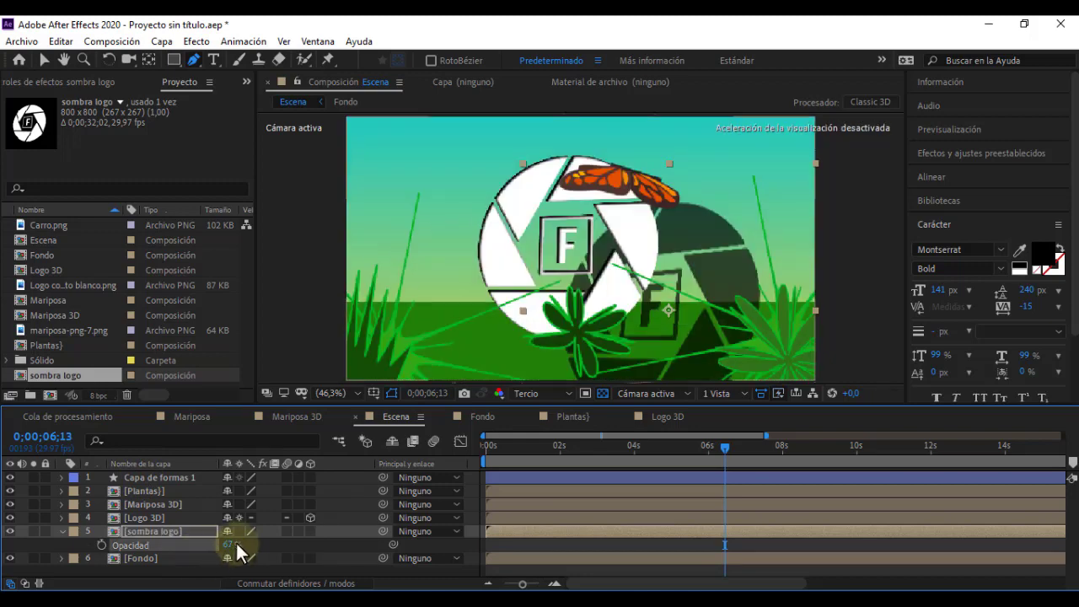
left_click_drag(237, 546, 199, 557)
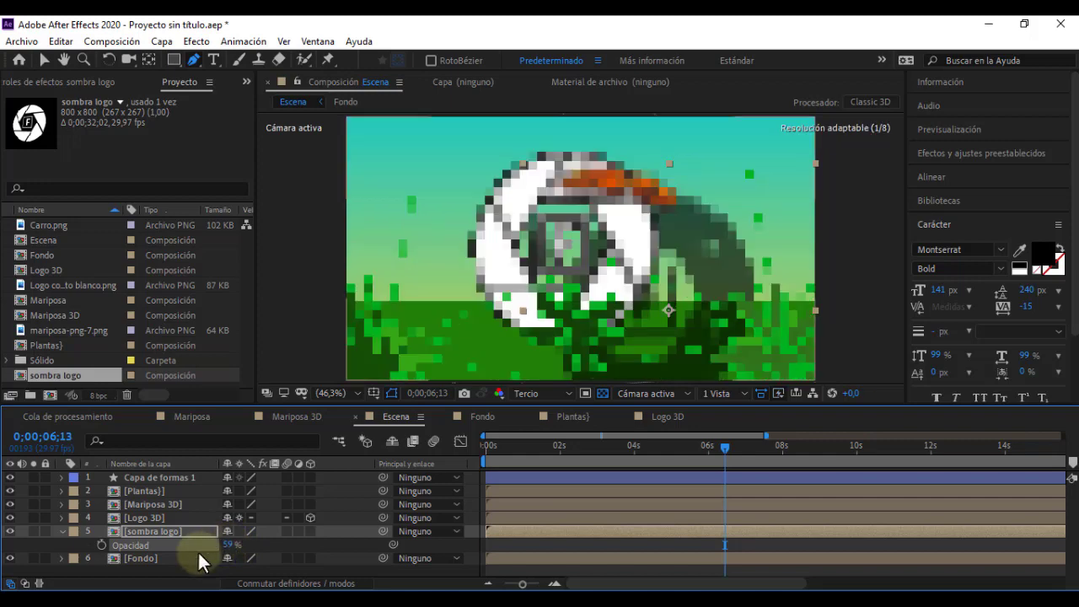
left_click_drag(230, 546, 212, 545)
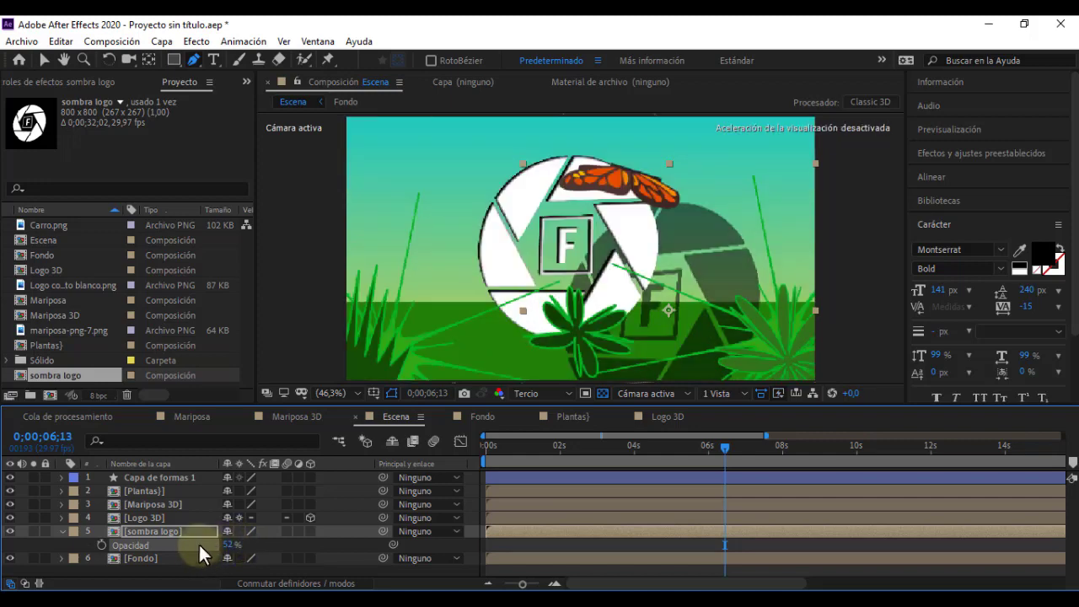
Make sombra logo a 3D layer and tilt it -70° on the X axis.
left_click(311, 532)
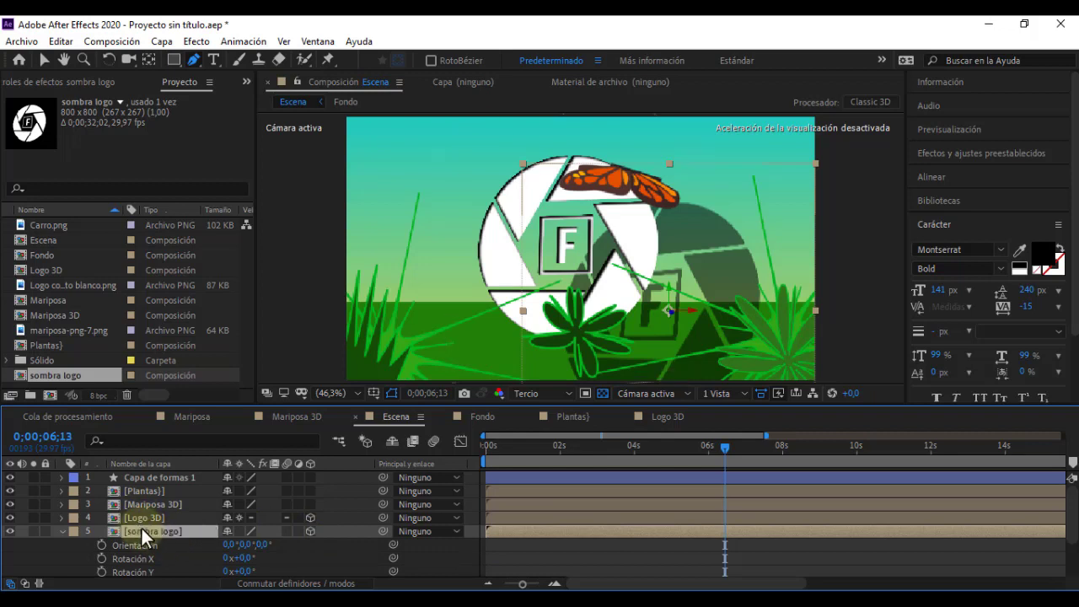
scroll(163, 548, "down", 2)
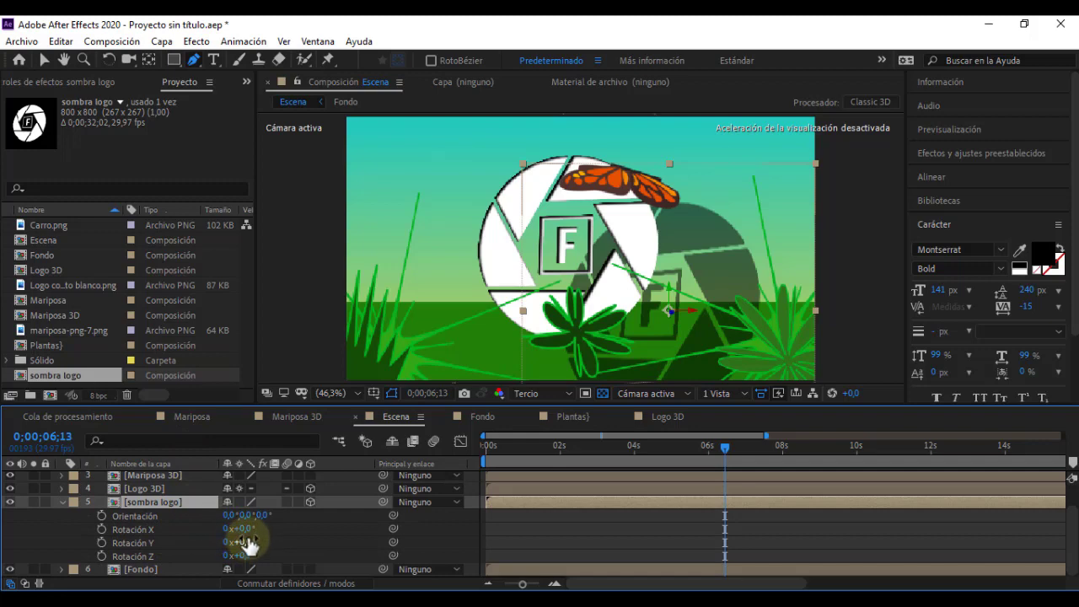
left_click_drag(252, 530, 181, 521)
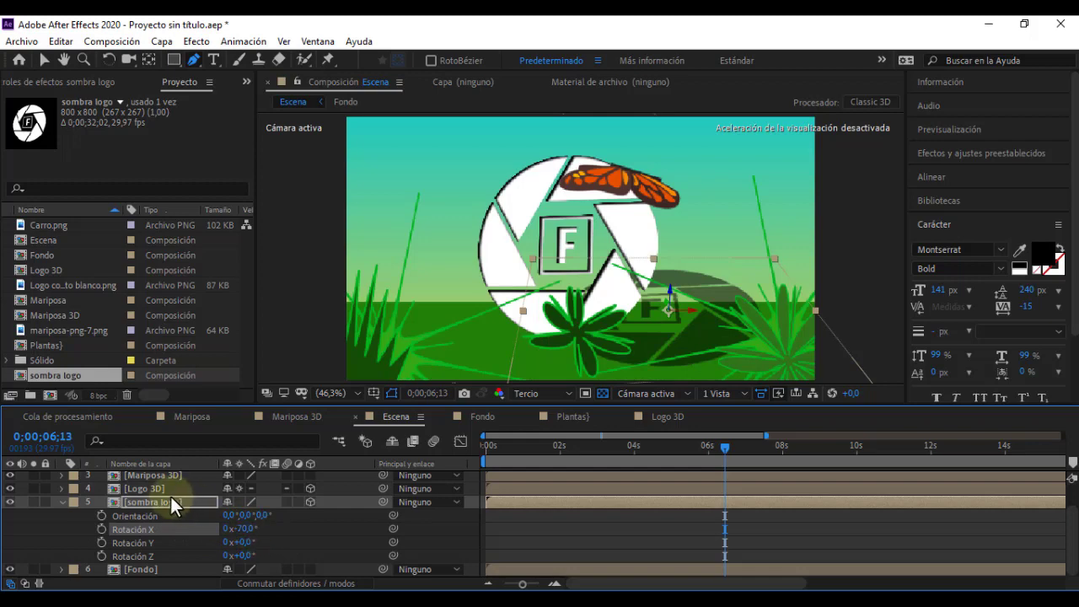
Scale the sombra logo shadow to 75% and rotate it 39° on Z.
left_click(169, 500)
key("s")
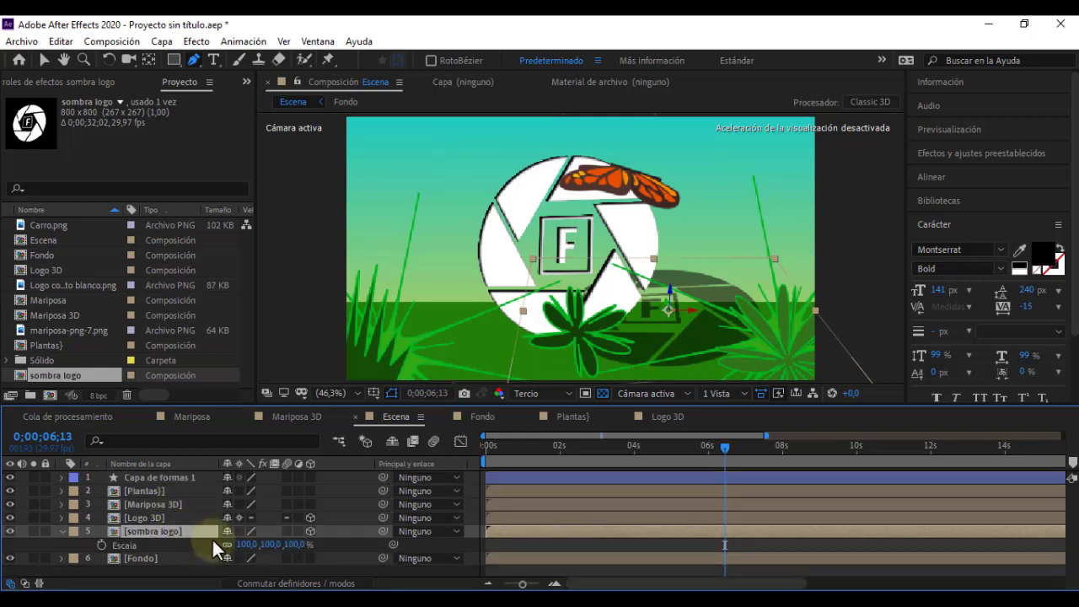
left_click_drag(261, 544, 252, 543)
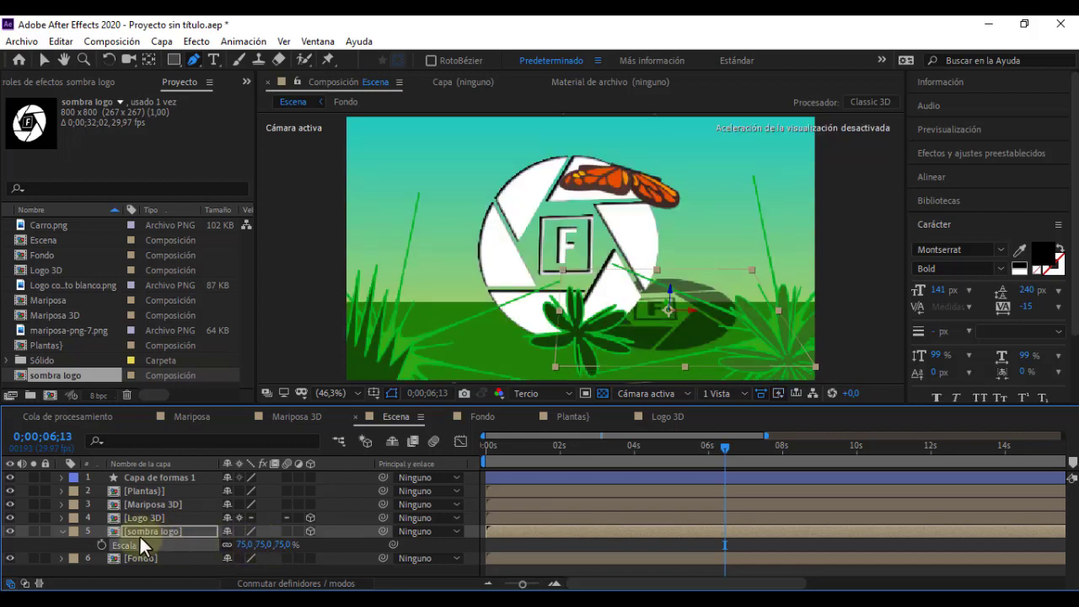
key("r")
scroll(191, 557, "down", 2)
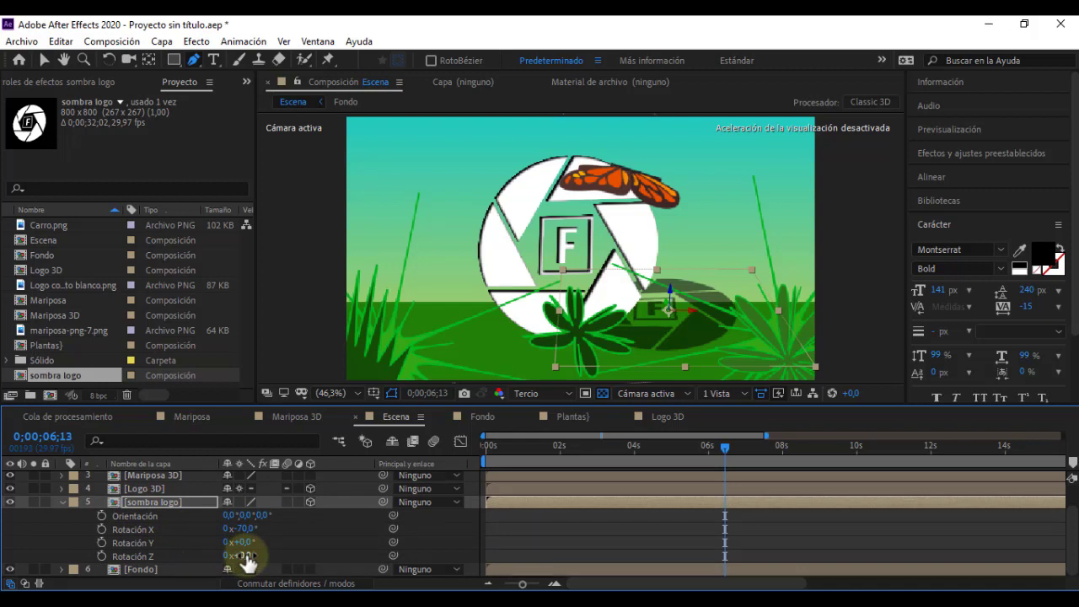
left_click_drag(244, 555, 275, 552)
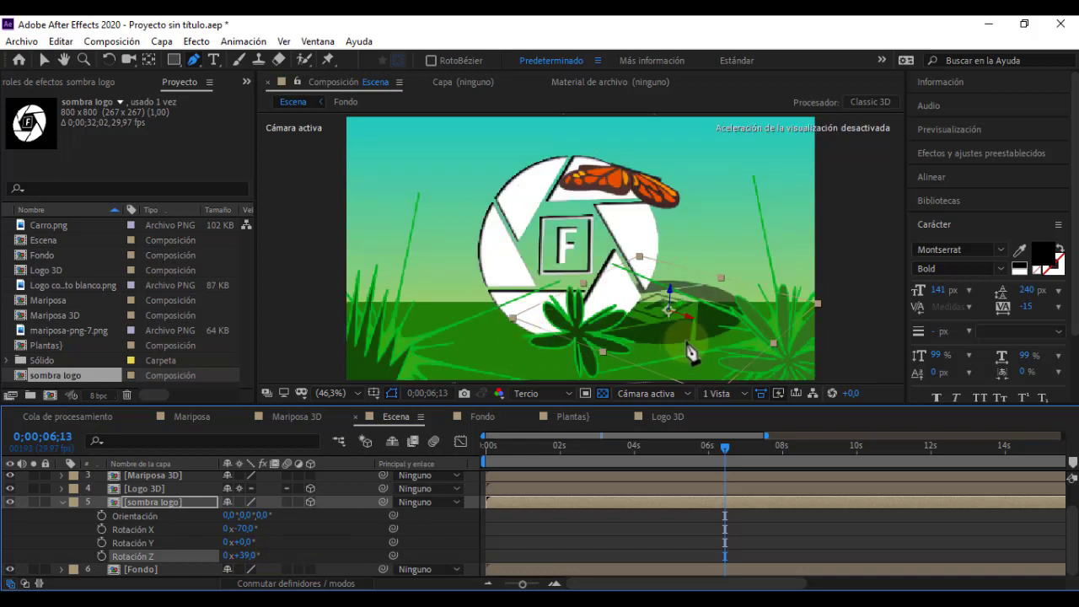
Position the shadow so it lies on the grass, then collapse its properties.
left_click(45, 60)
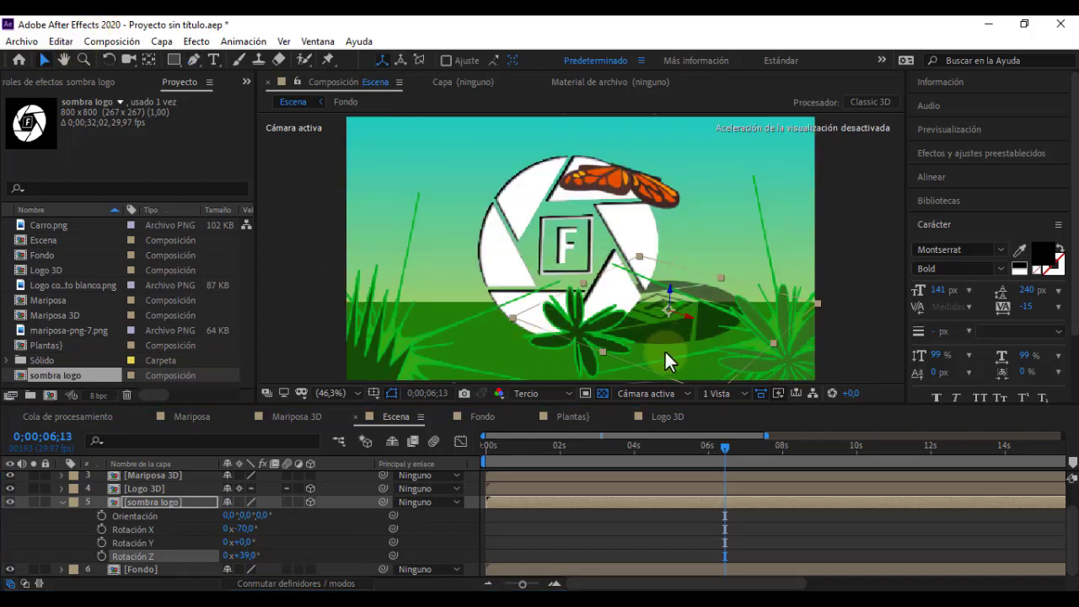
left_click_drag(665, 351, 652, 340)
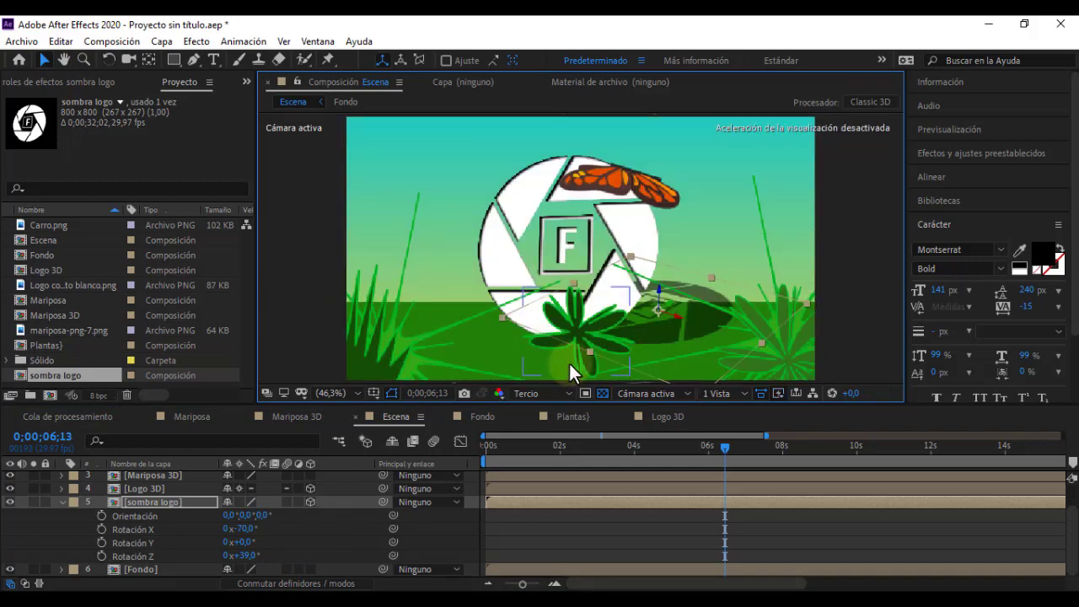
left_click(662, 334)
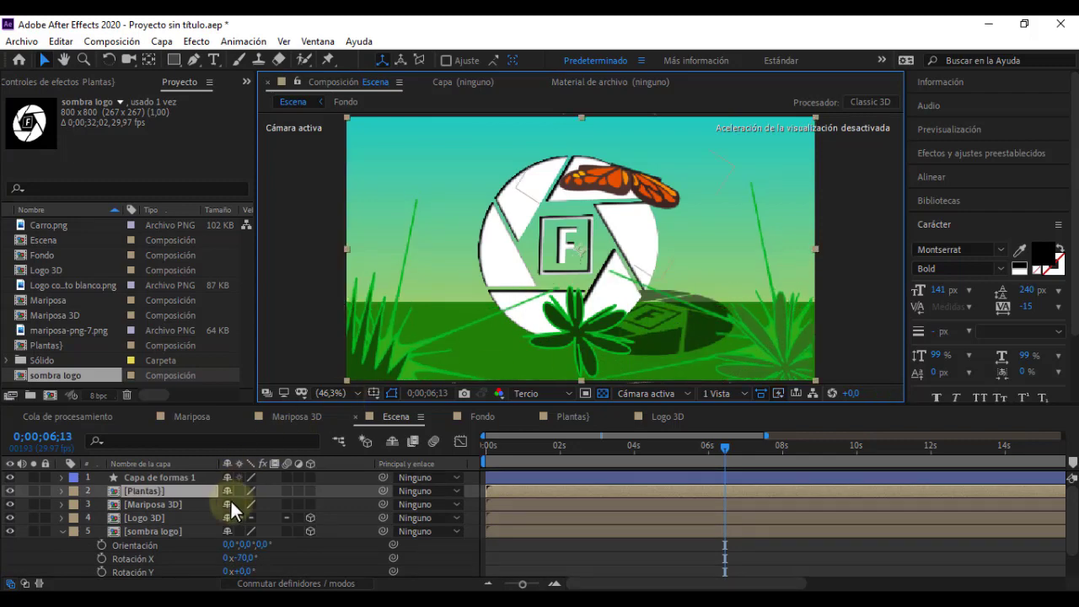
left_click(154, 531)
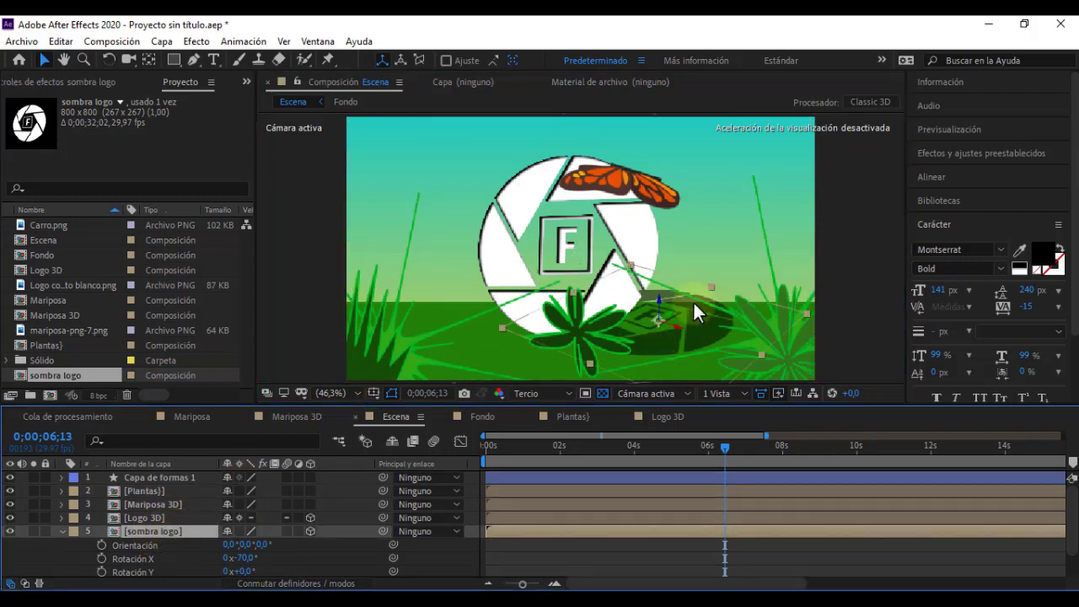
left_click_drag(694, 305, 694, 315)
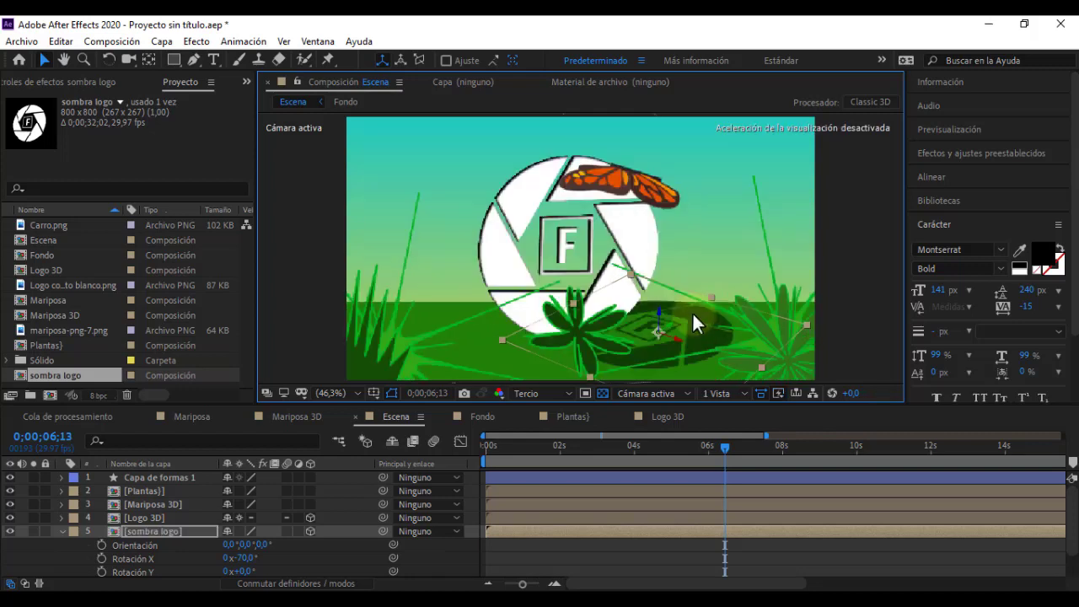
left_click_drag(693, 316, 689, 326)
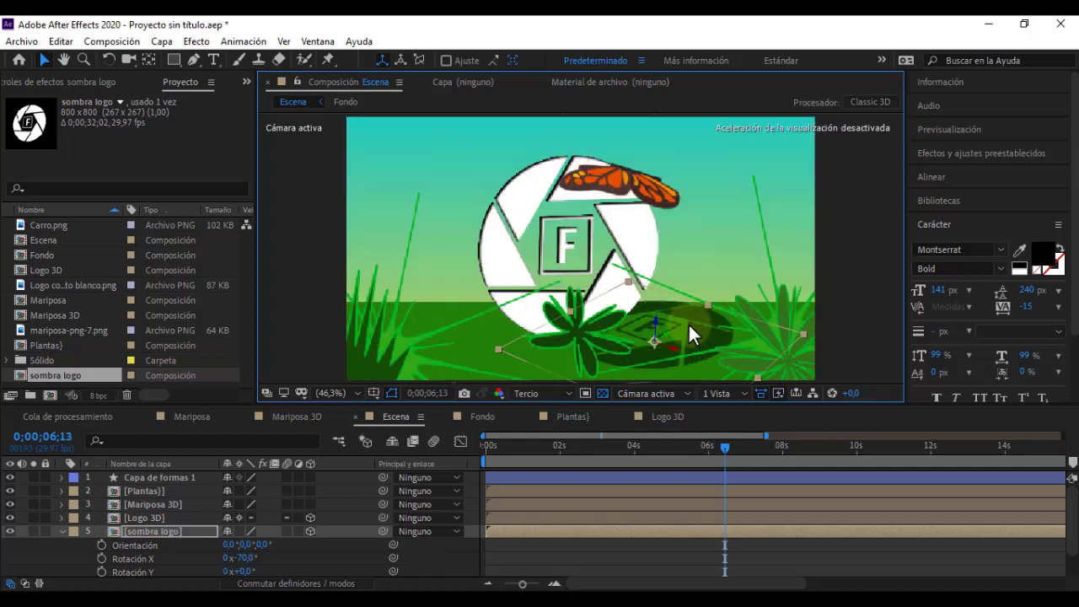
left_click_drag(688, 328, 688, 325)
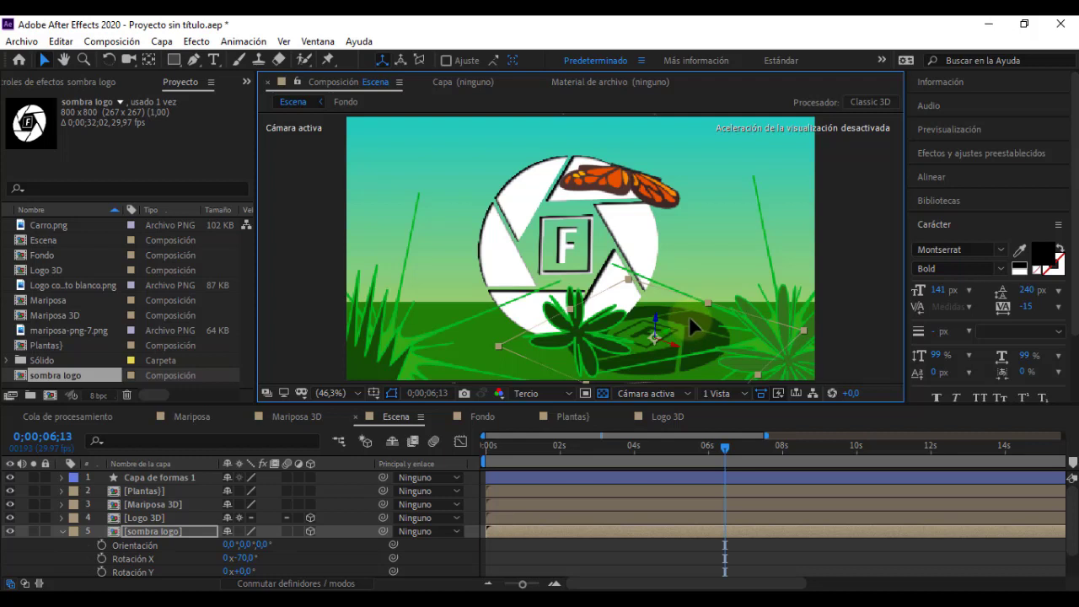
key("shift+Up")
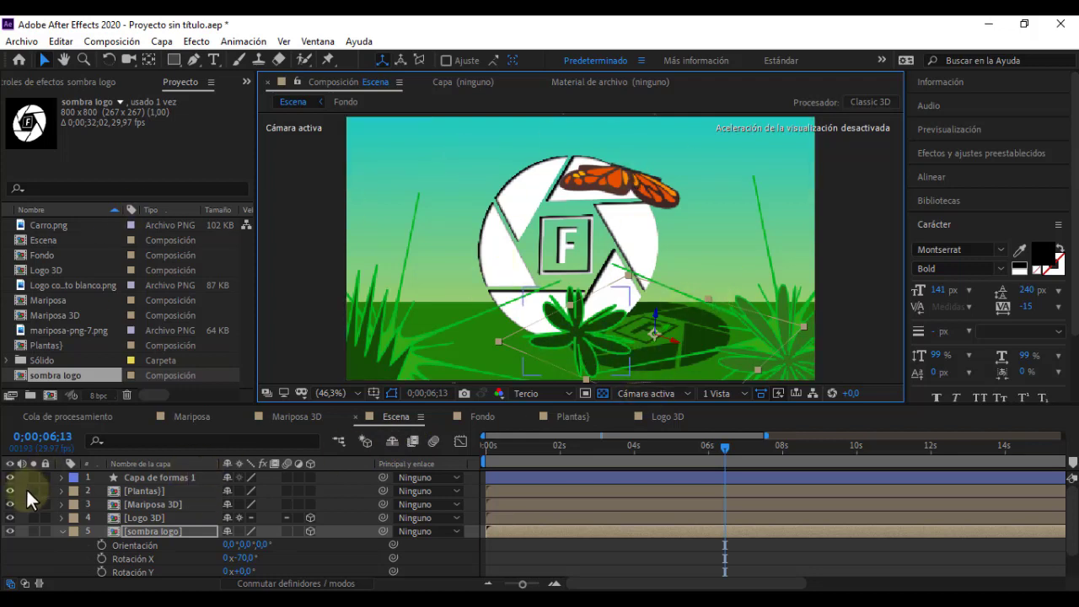
left_click(61, 531)
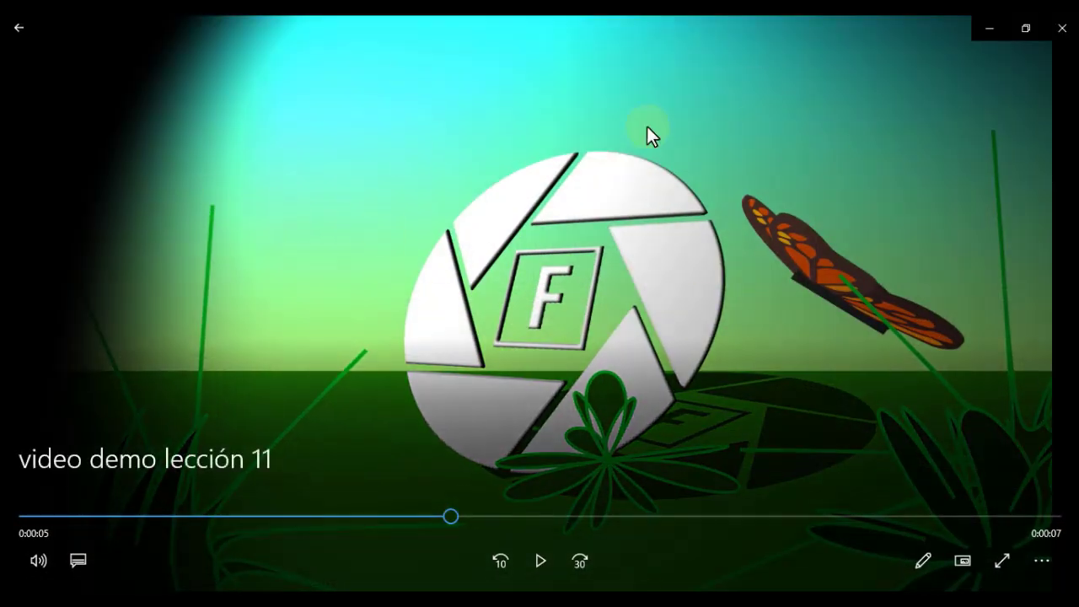
Minimize the Películas y TV player to return to After Effects.
left_click(979, 22)
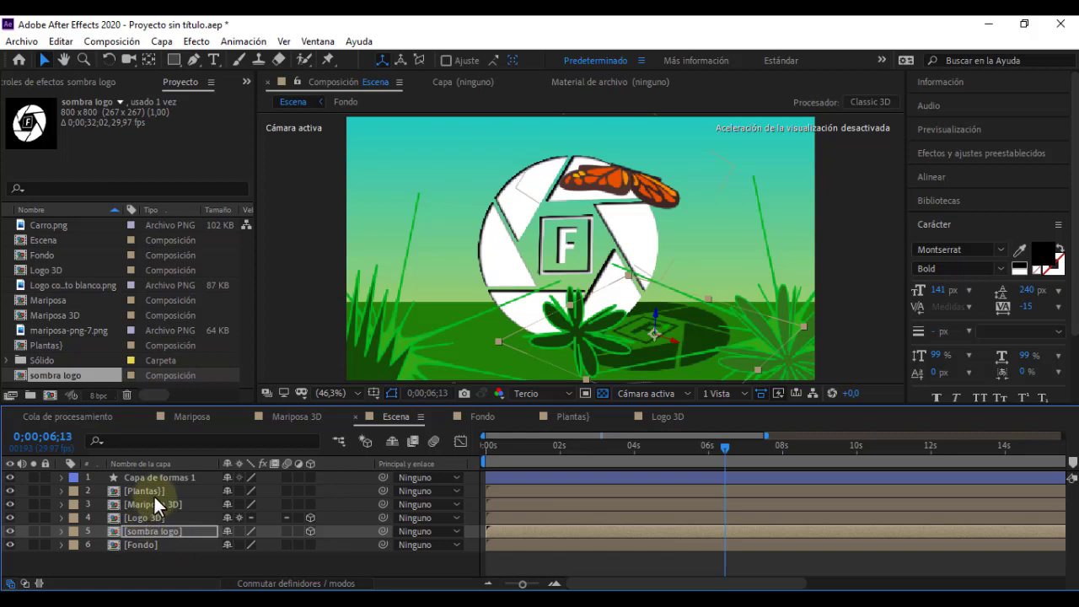
Create a 1280x720 composition named 'escena 3d' and drop the Escena comp into it.
left_click(196, 563)
right_click(197, 562)
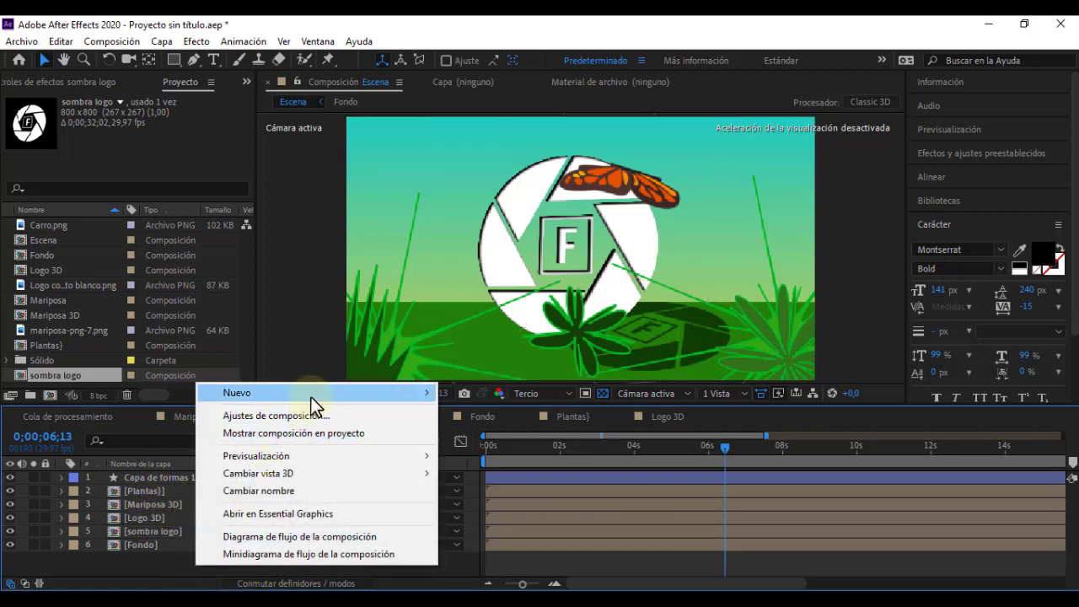
mouse_move(310, 396)
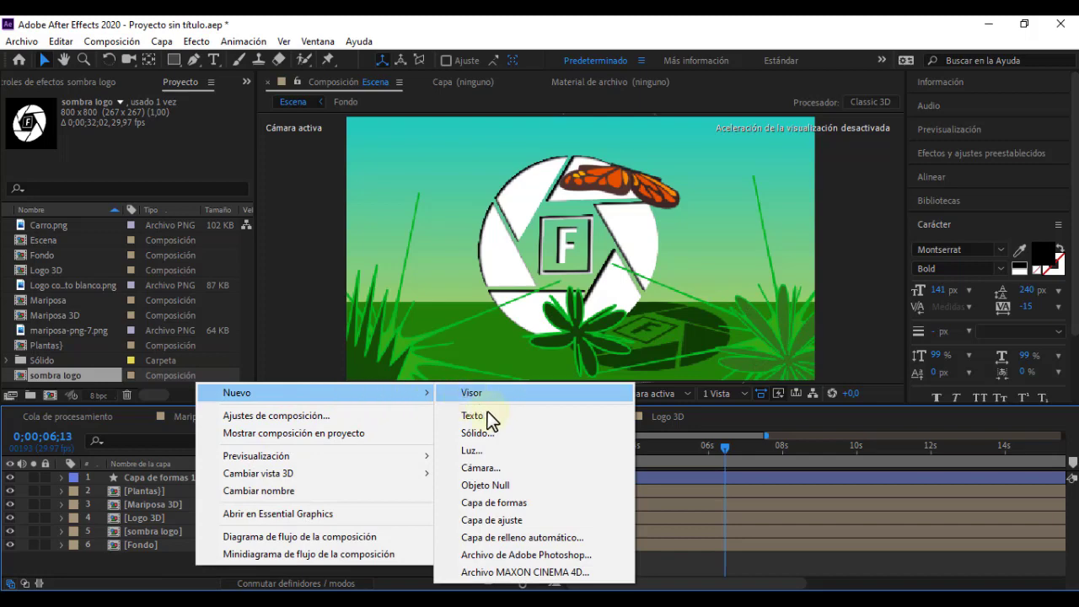
left_click(112, 42)
left_click(126, 58)
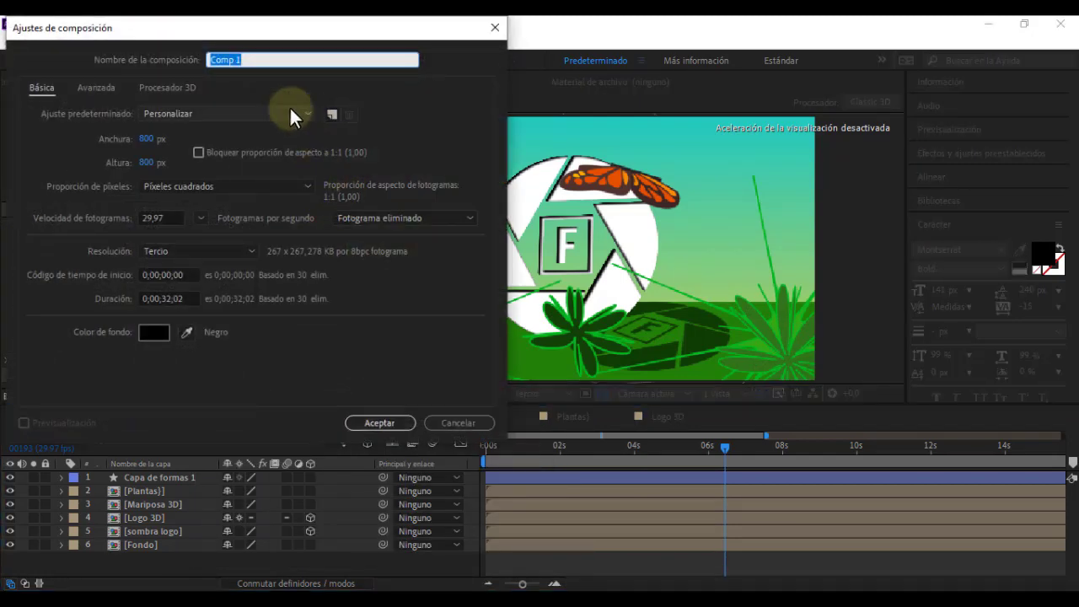
type("escena ")
type("3d")
left_click(149, 138)
type("128")
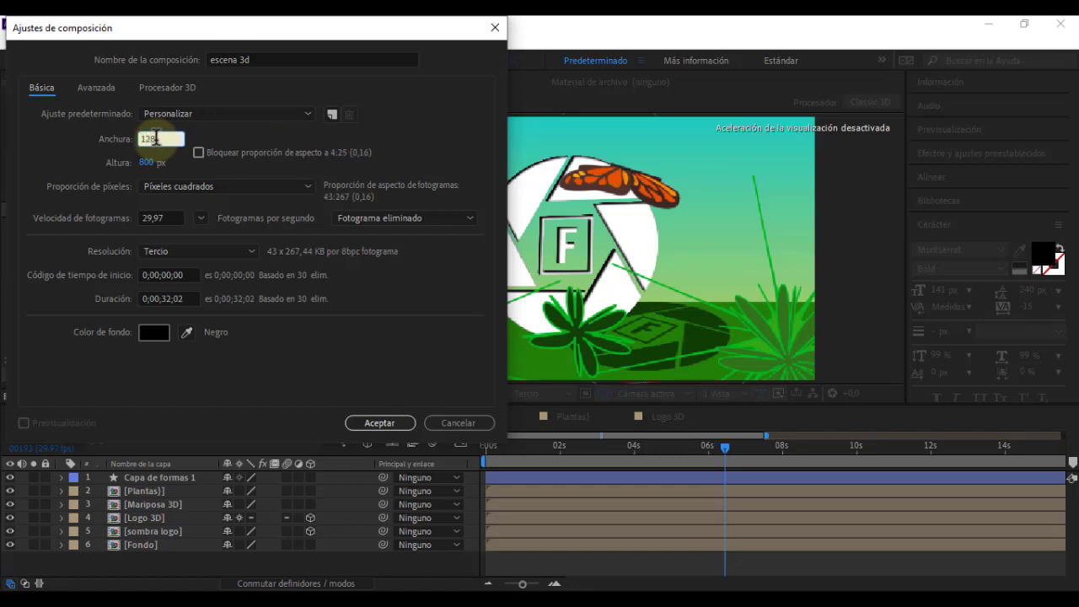
type("0")
left_click(147, 162)
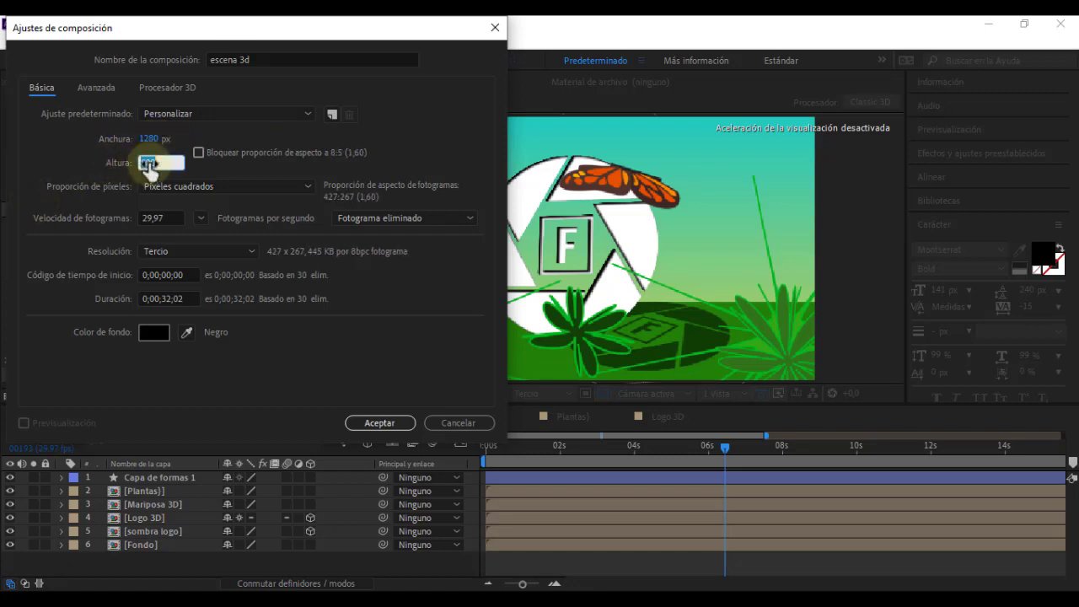
type("720")
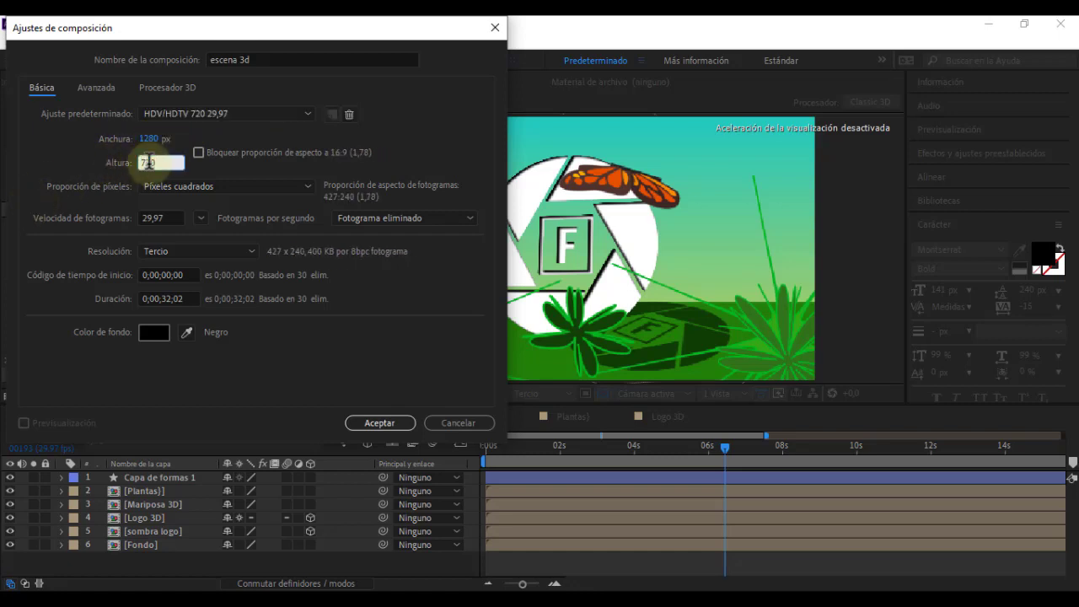
key("Return")
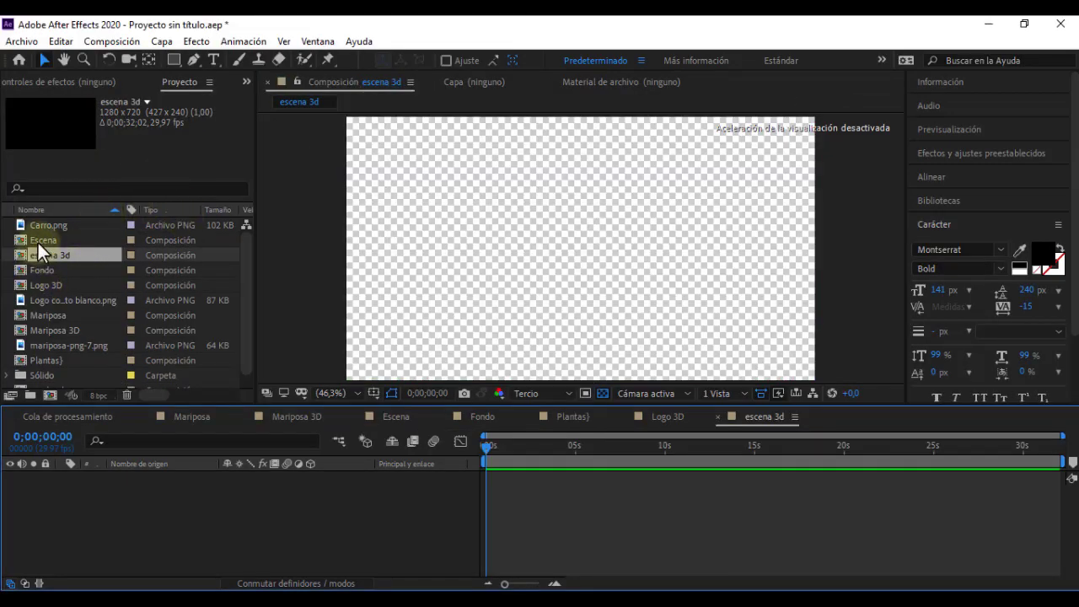
left_click_drag(38, 242, 579, 246)
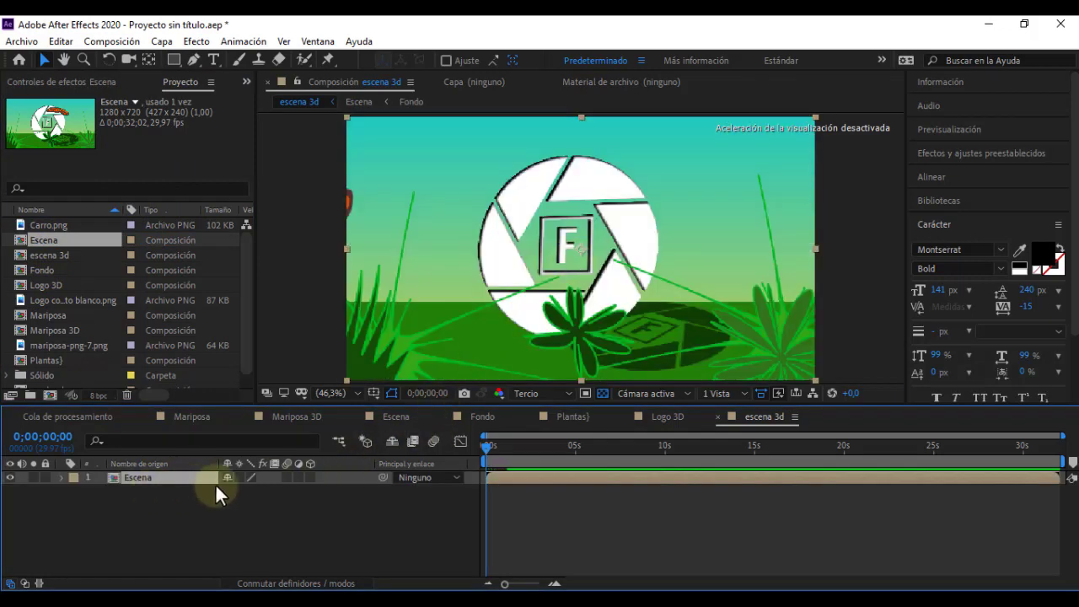
Make the Escena layer 3D and add a new spotlight, Luz concentrada 1.
left_click(311, 477)
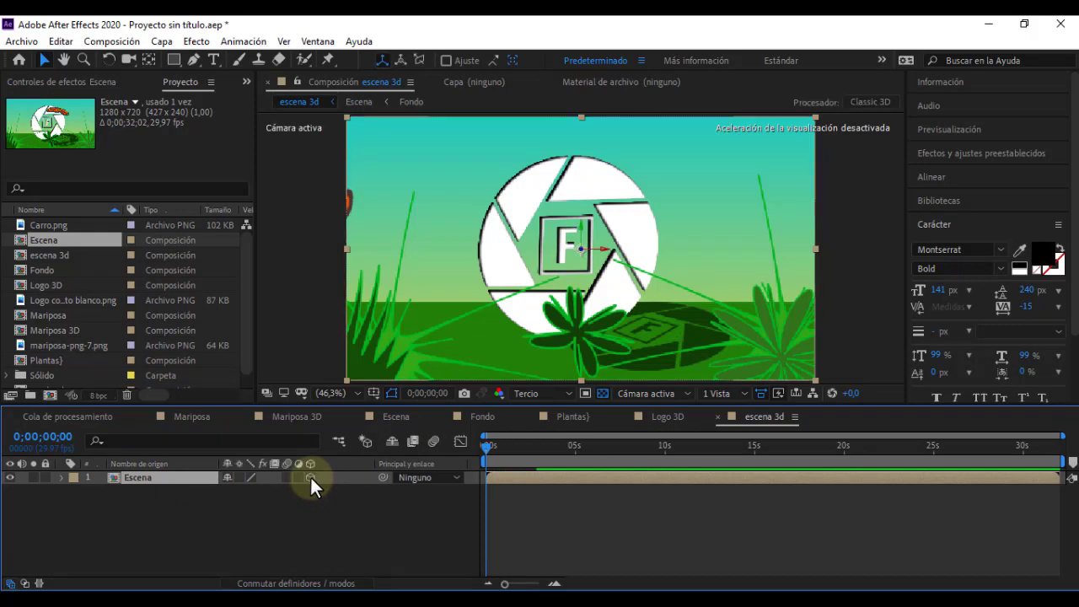
right_click(190, 523)
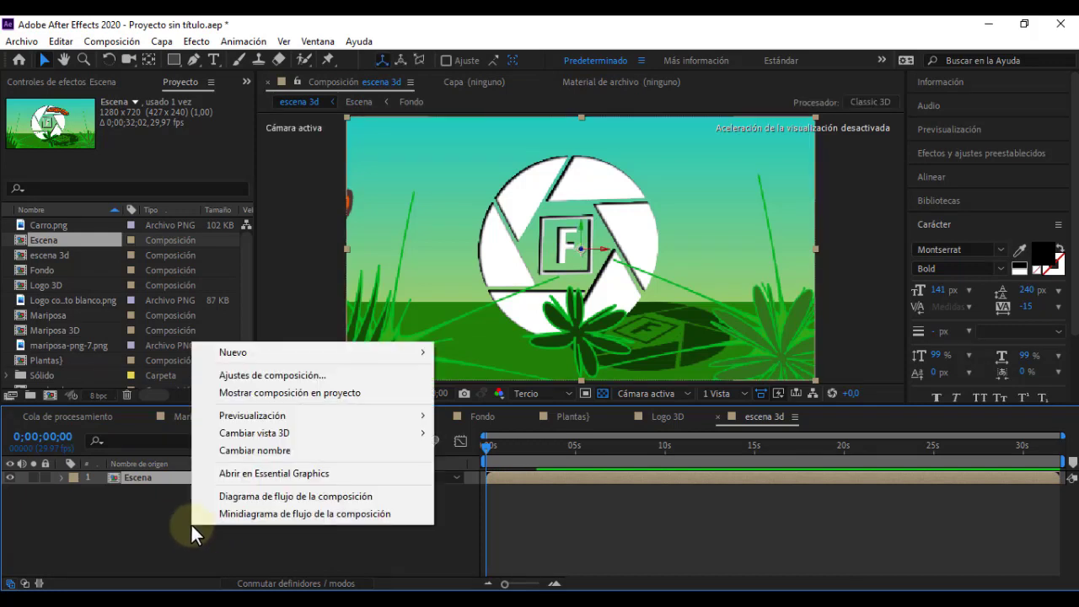
left_click(171, 530)
right_click(171, 530)
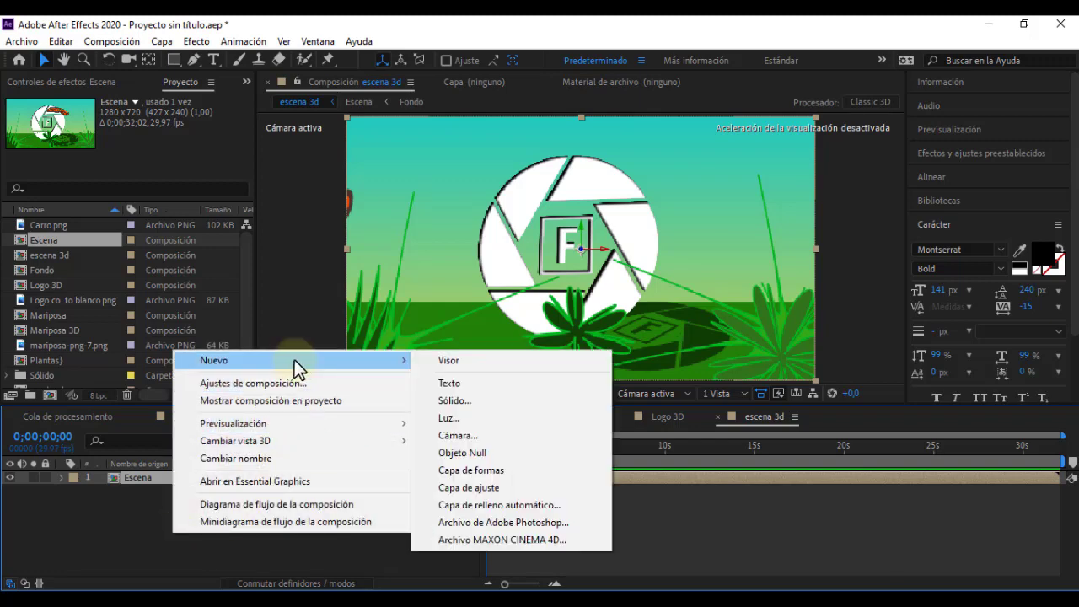
right_click(102, 535)
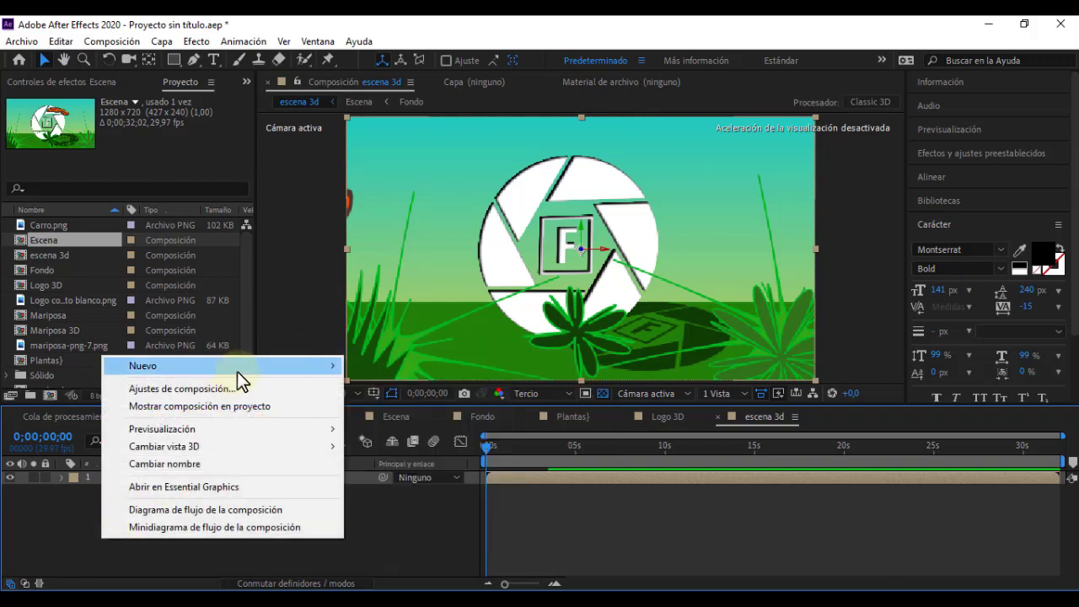
mouse_move(237, 371)
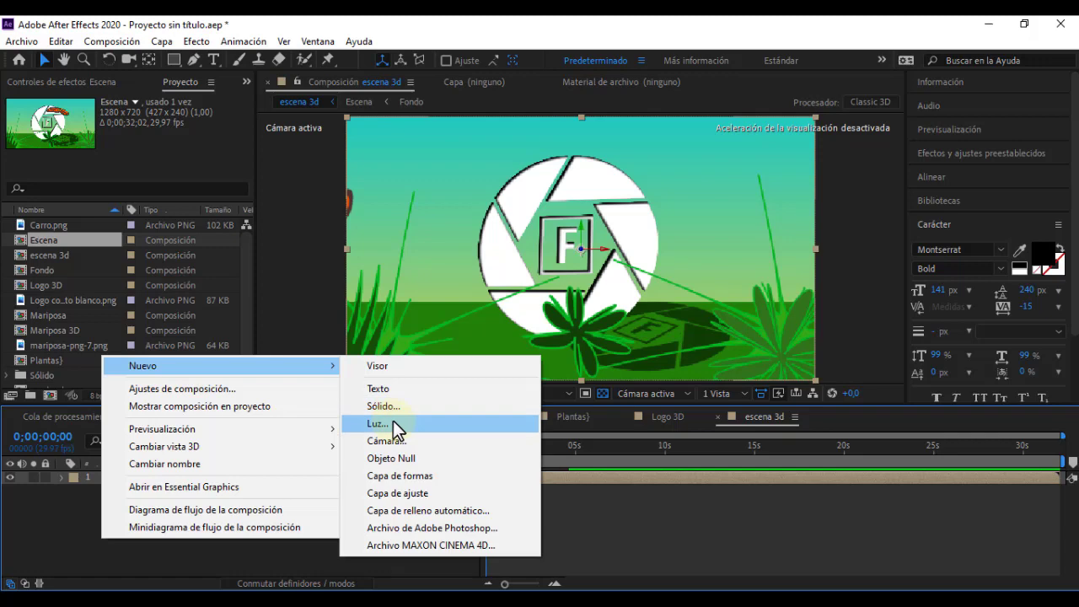
left_click(392, 421)
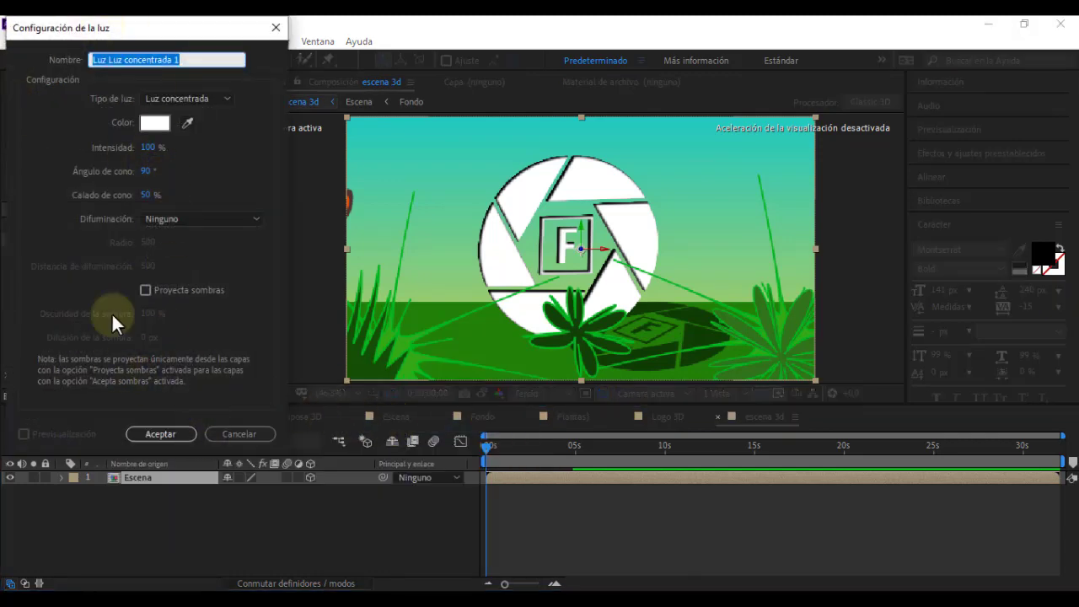
left_click(167, 437)
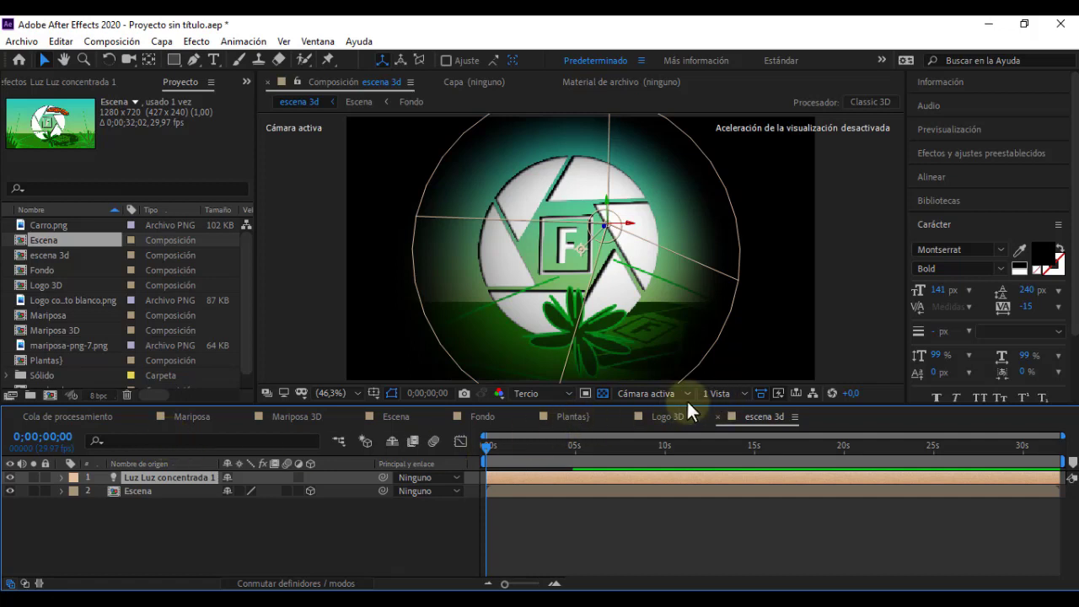
In Vista personalizada 1, move the spotlight up and to the left.
left_click(685, 394)
left_click(688, 534)
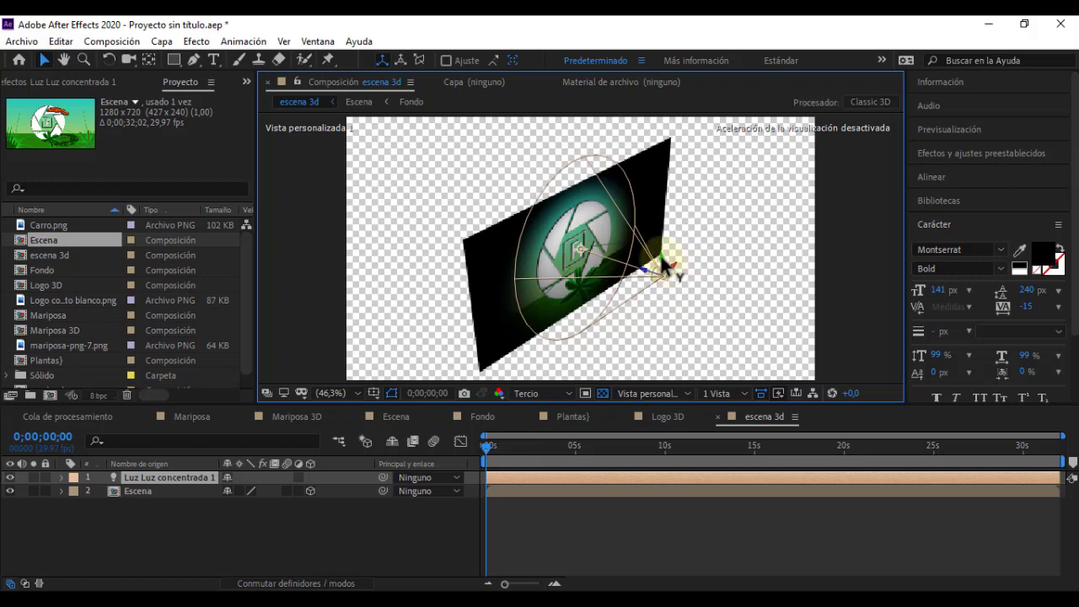
left_click_drag(663, 266, 653, 173)
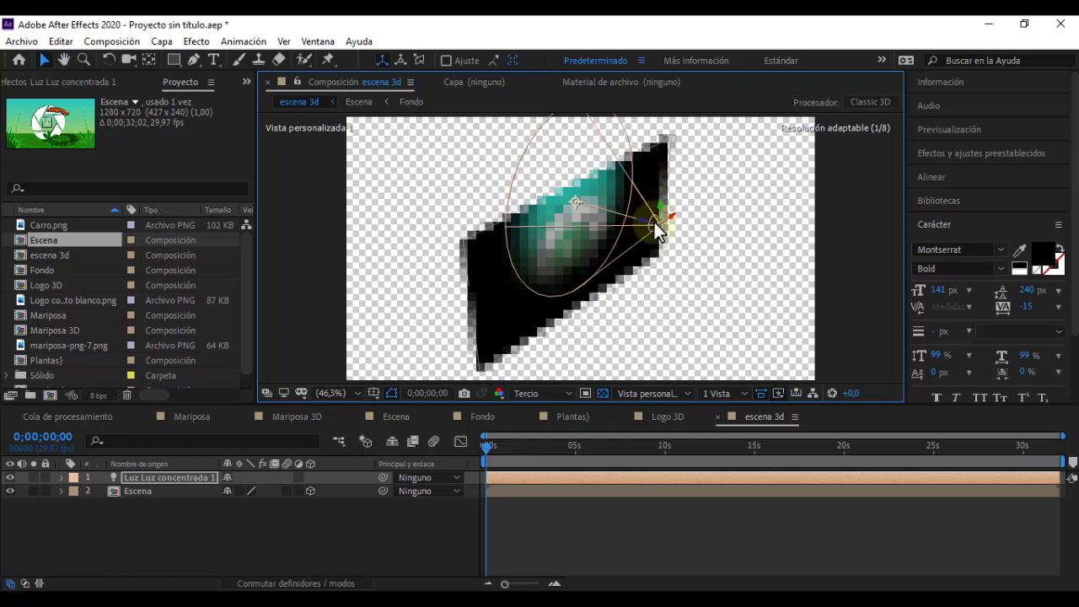
left_click_drag(674, 221, 533, 291)
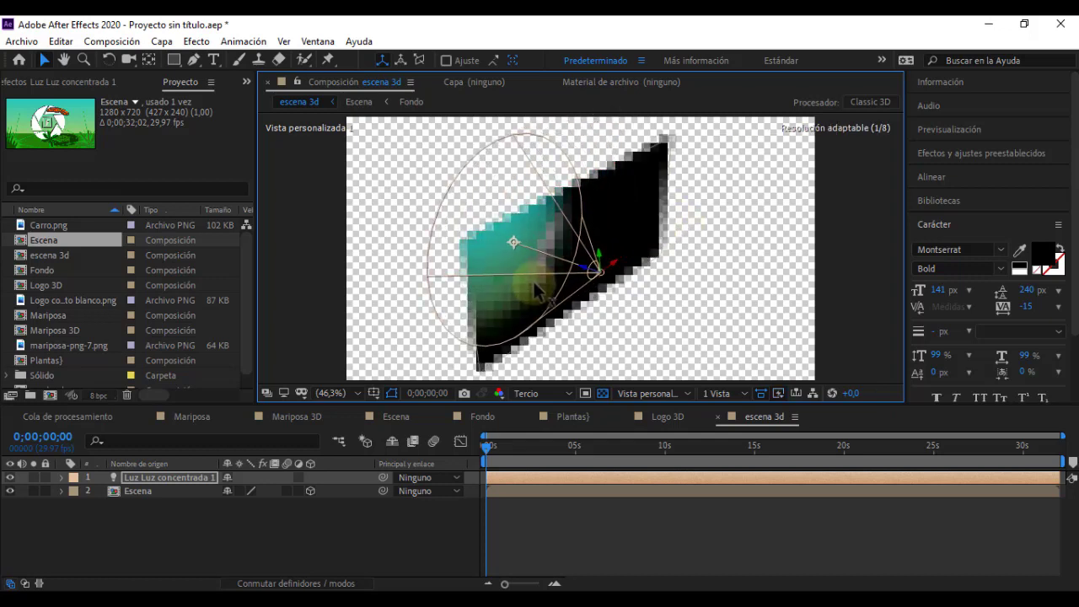
Aim the spotlight at point of interest 410,5, 185,3, -75,2 and move it to 261,9, 37,8, -519,7.
left_click(60, 477)
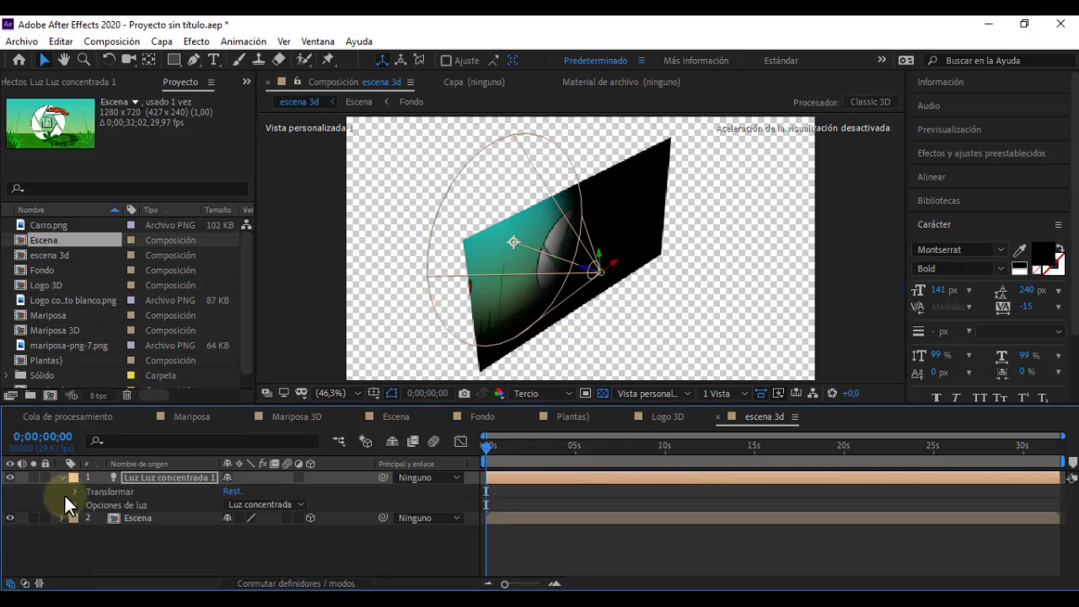
left_click(74, 492)
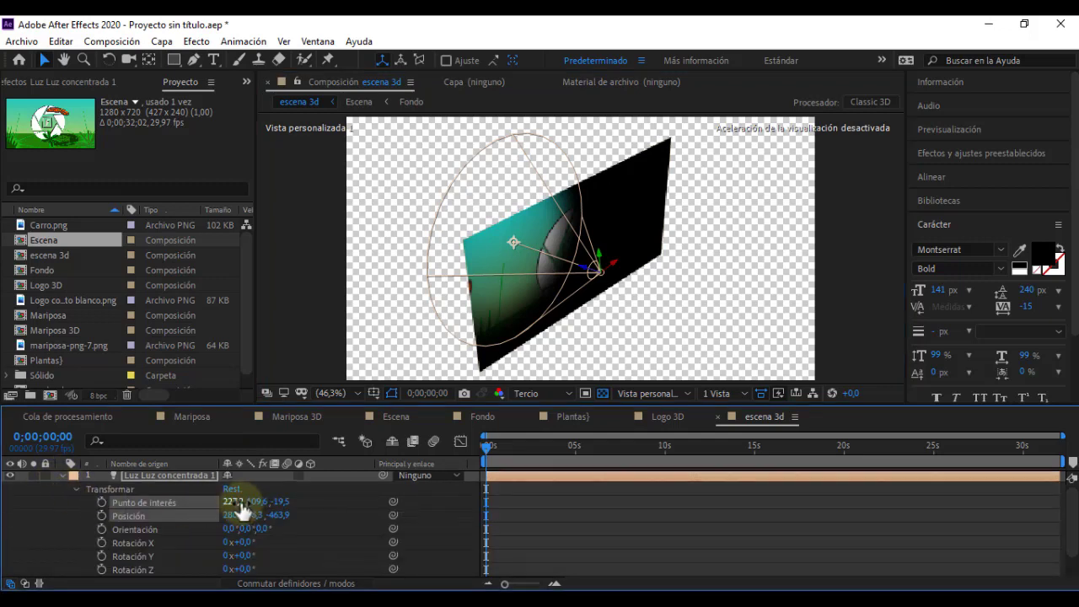
left_click_drag(239, 502, 382, 485)
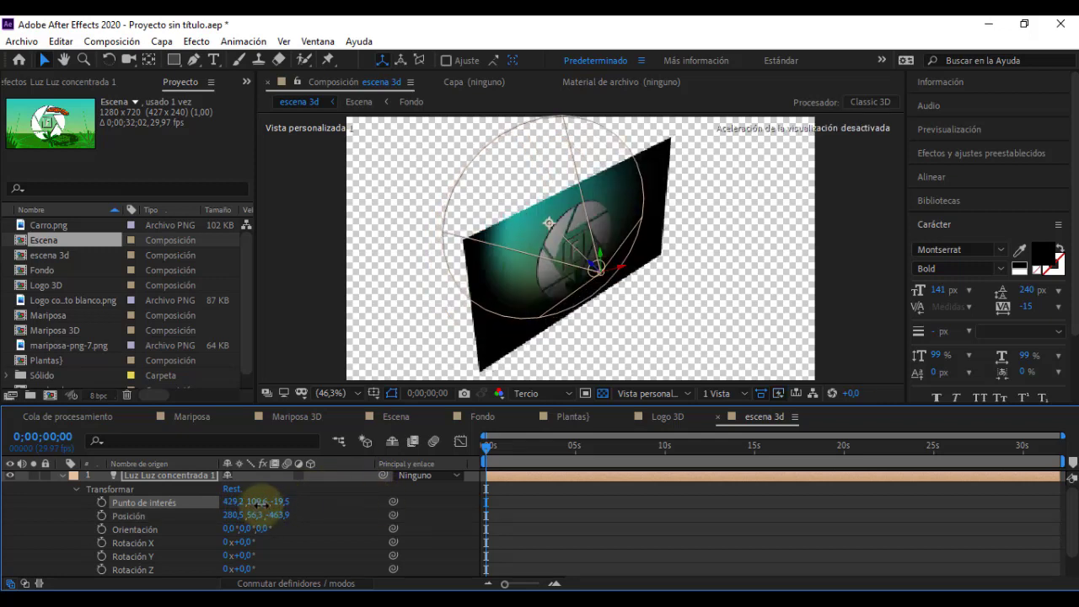
left_click_drag(259, 502, 362, 477)
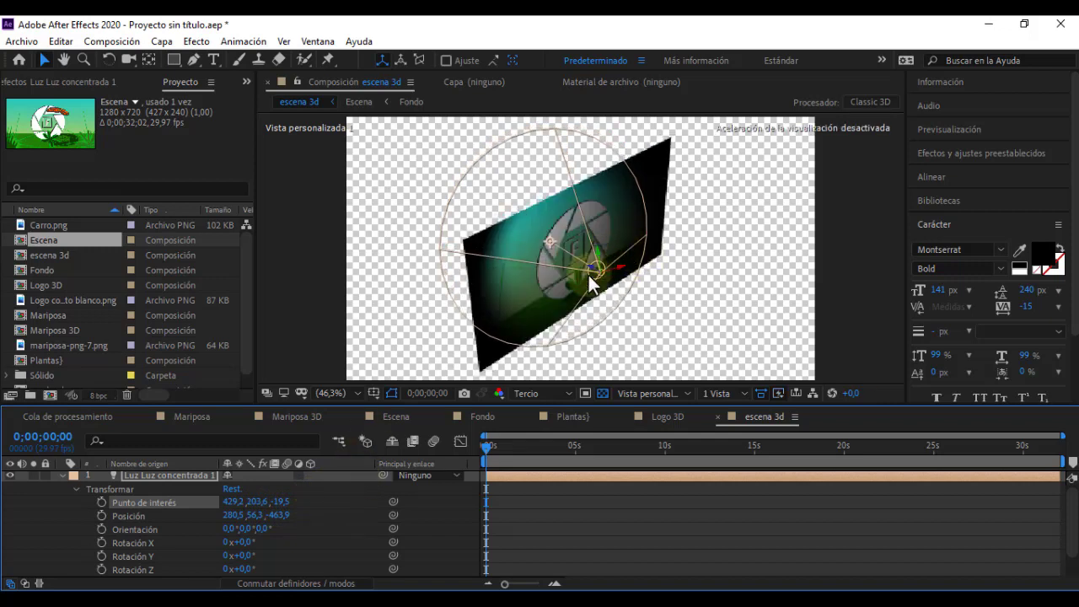
left_click_drag(594, 272, 614, 290)
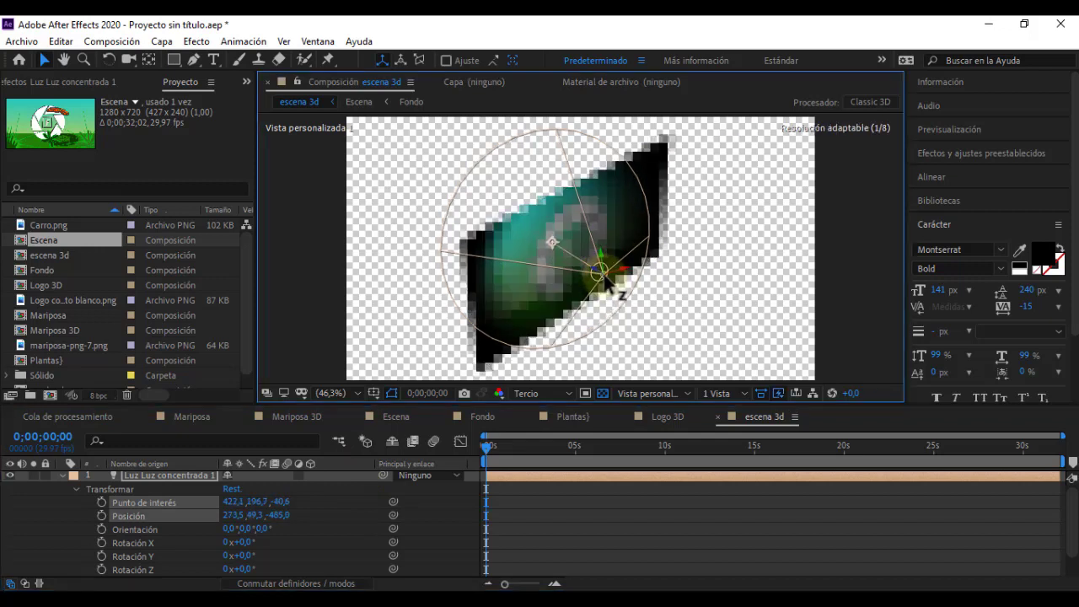
left_click(76, 487)
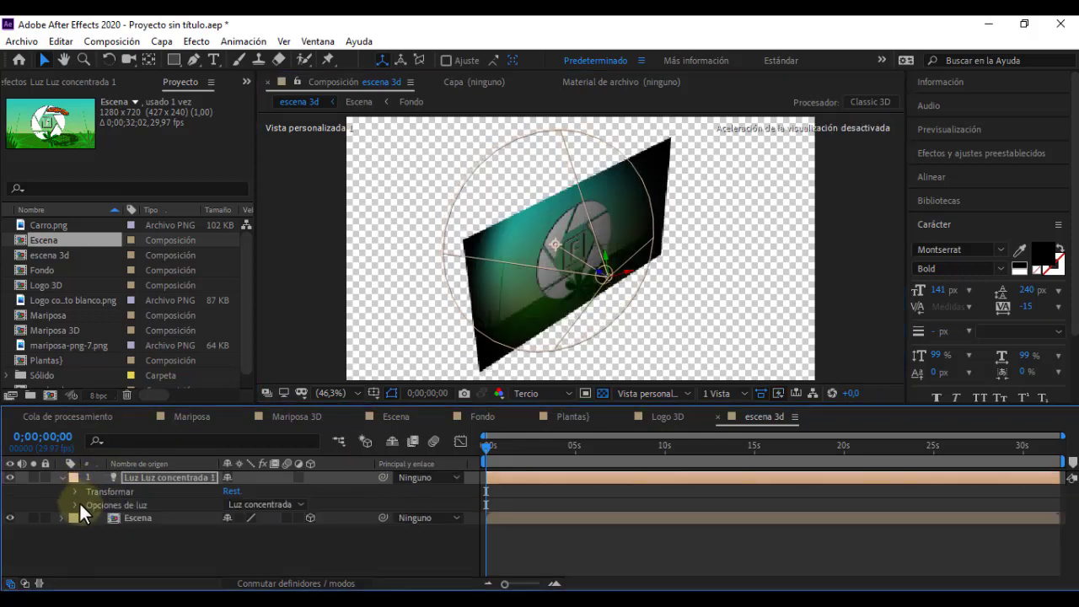
Set the spotlight intensity to 161% and cone angle to 97°, ending in Frente view.
left_click(74, 504)
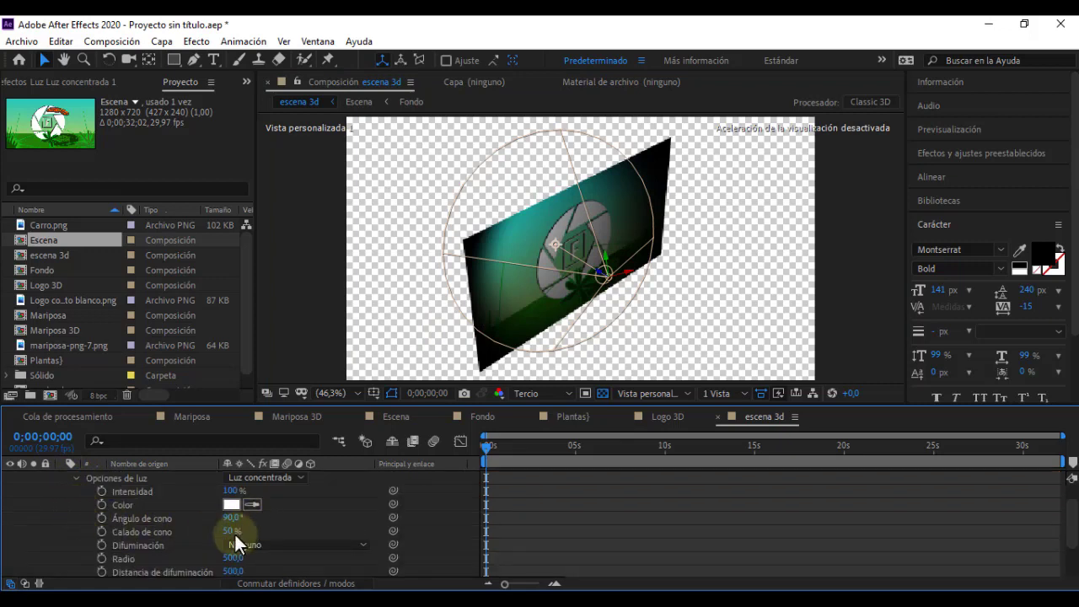
left_click(241, 491)
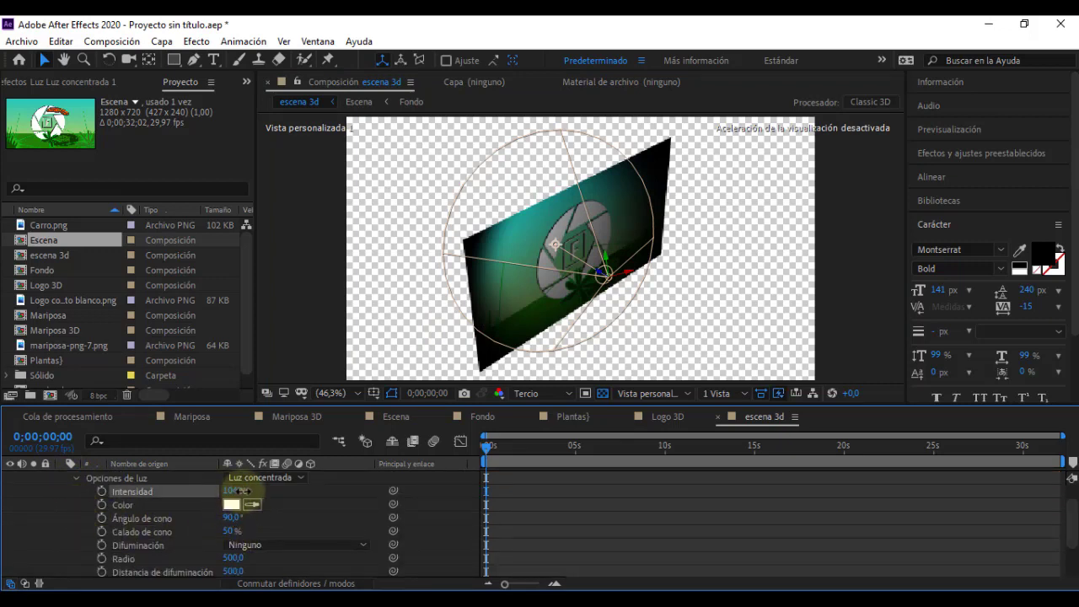
left_click_drag(241, 491, 272, 494)
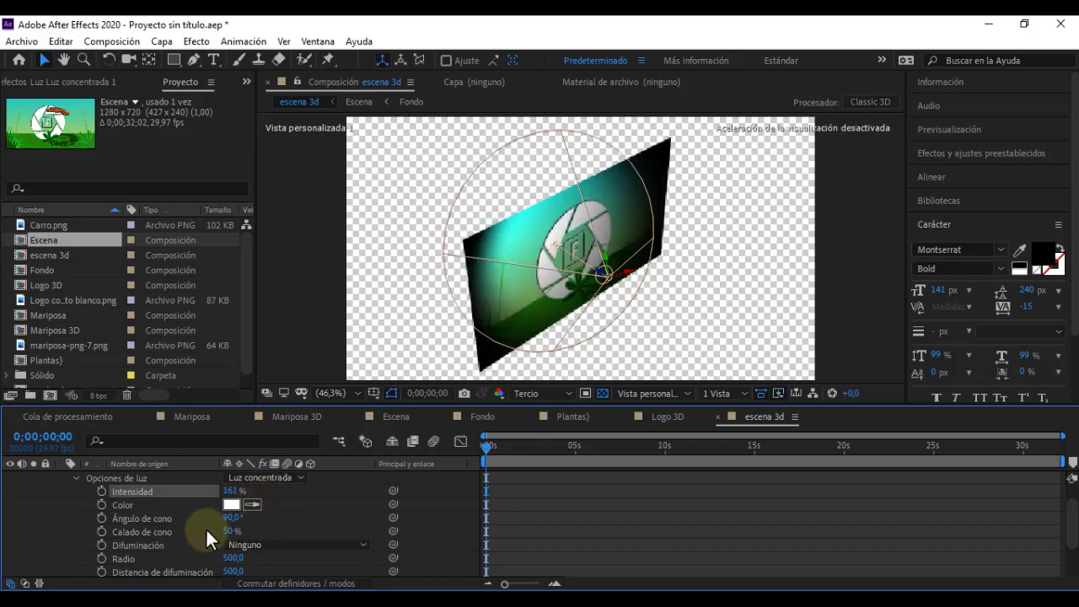
left_click(651, 393)
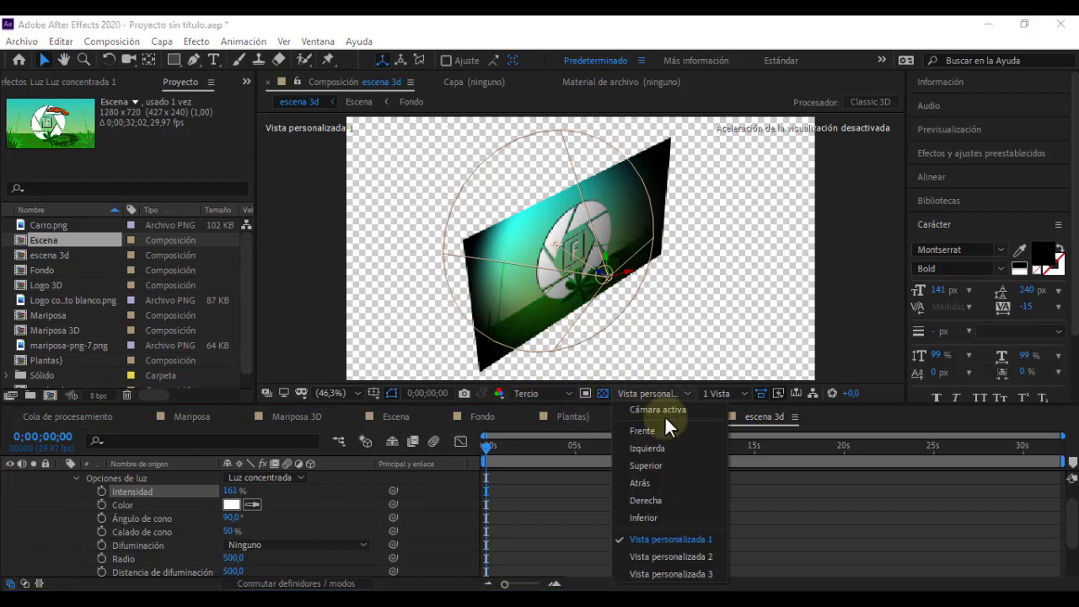
left_click(667, 408)
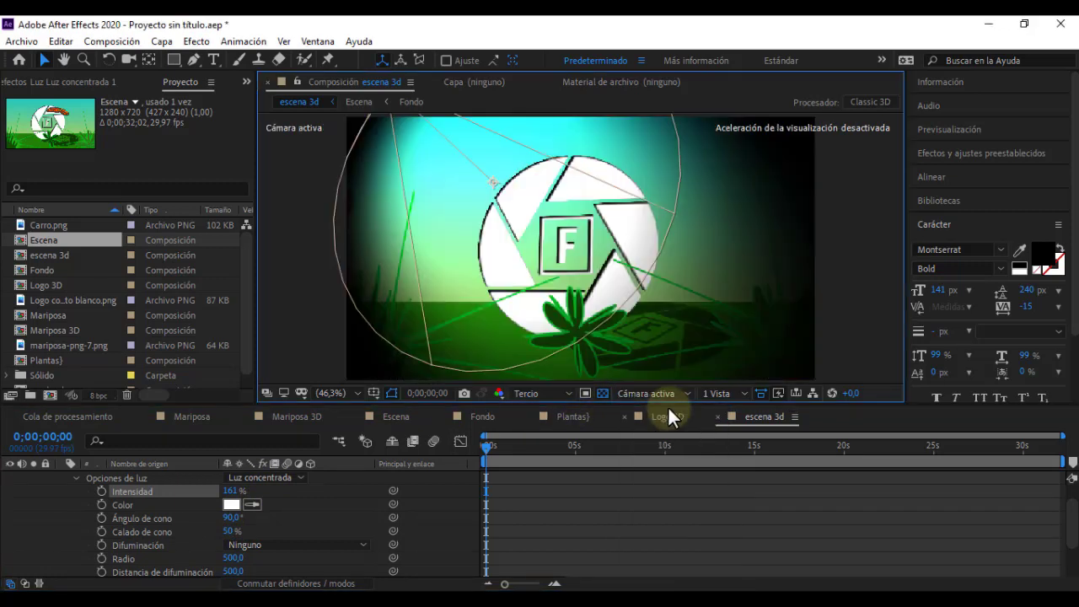
left_click(670, 393)
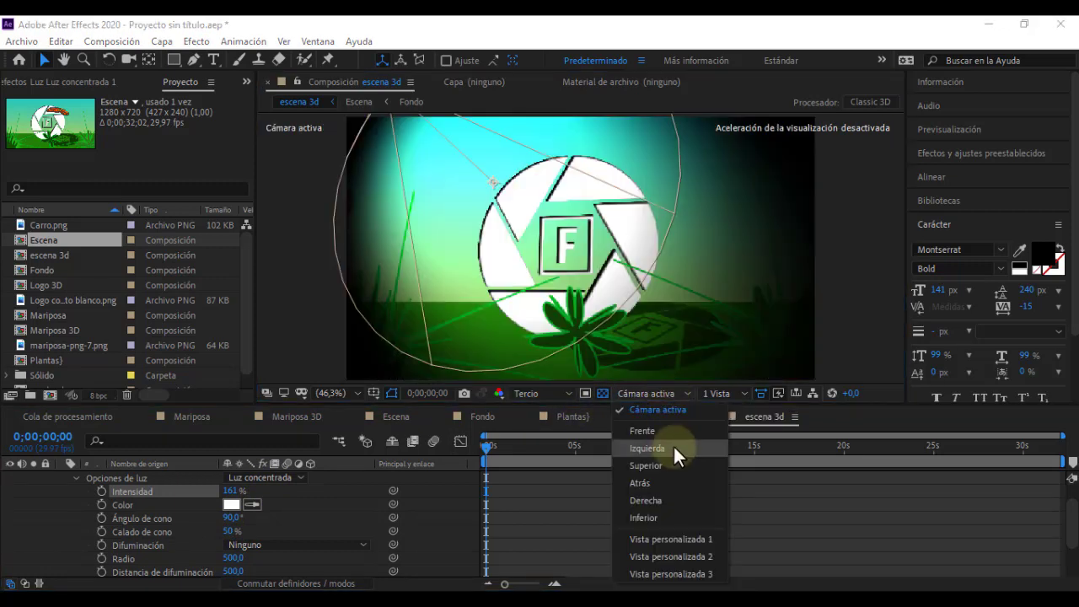
left_click(671, 539)
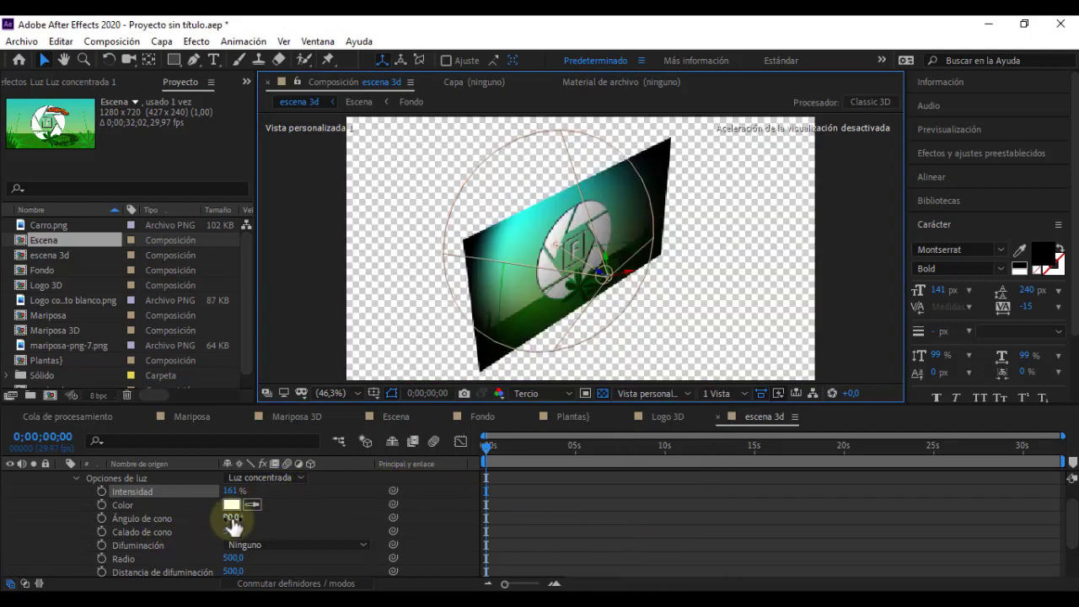
left_click_drag(231, 517, 242, 524)
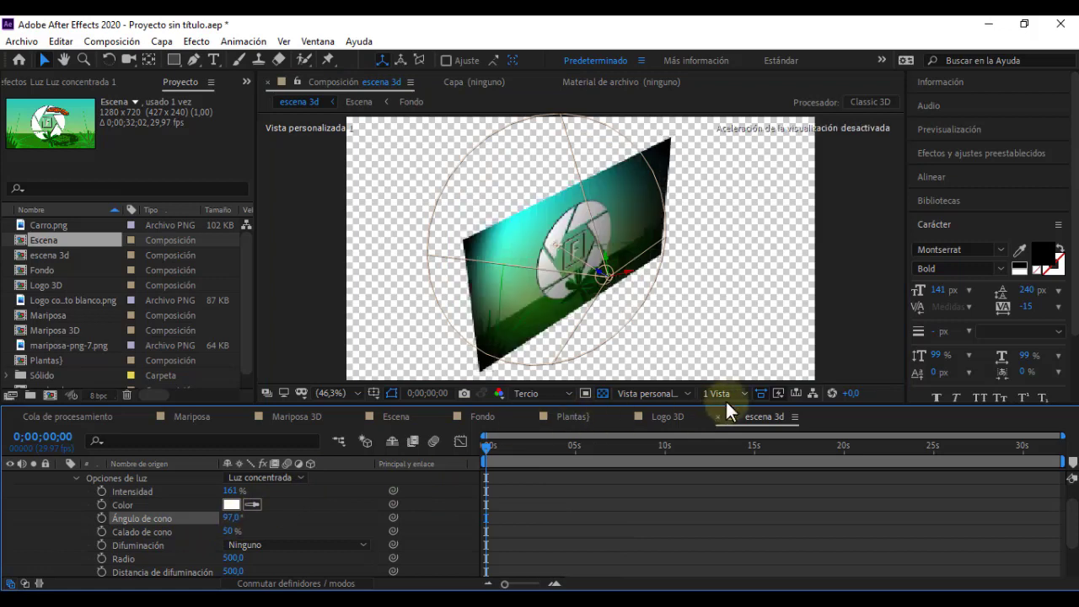
left_click(681, 395)
left_click(682, 428)
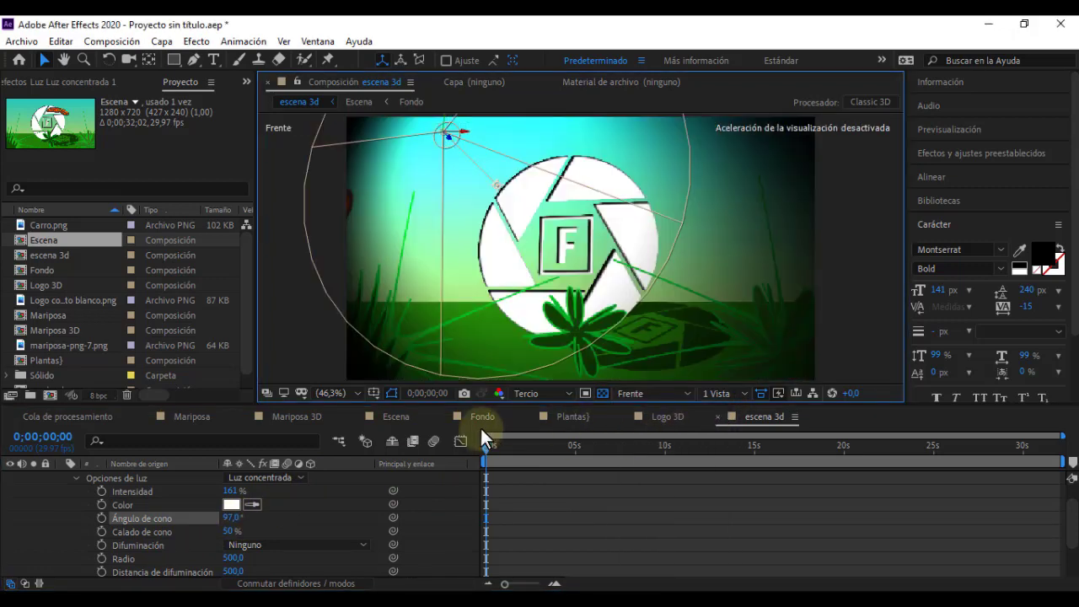
Collapse the light layer, deselect all layers and scrub a few seconds in to preview the lit scene.
left_click(435, 480)
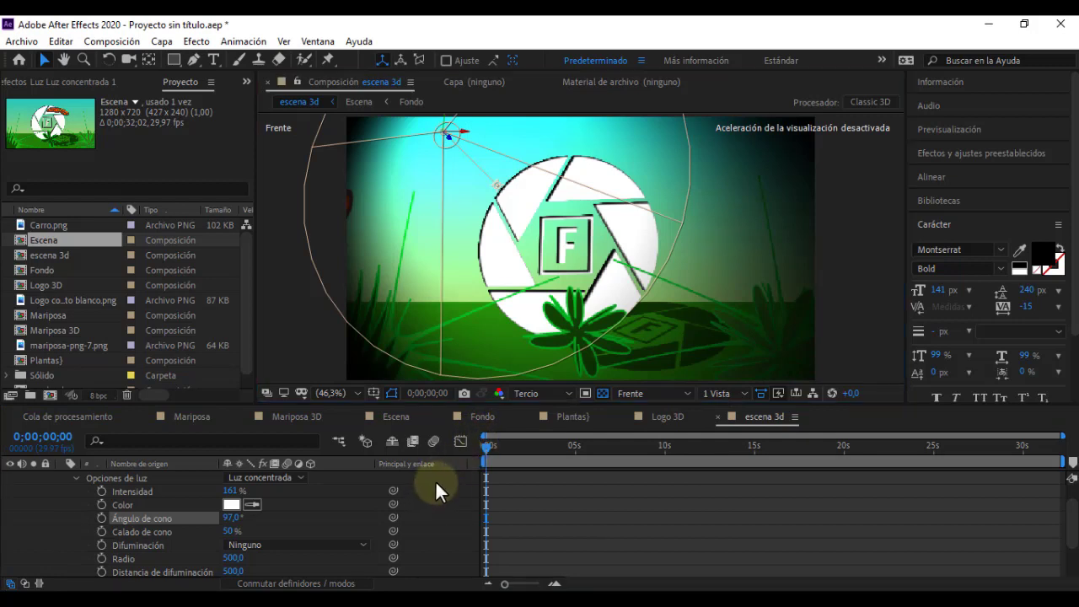
scroll(131, 501, "down", 2)
scroll(84, 489, "up", 3)
left_click(63, 478)
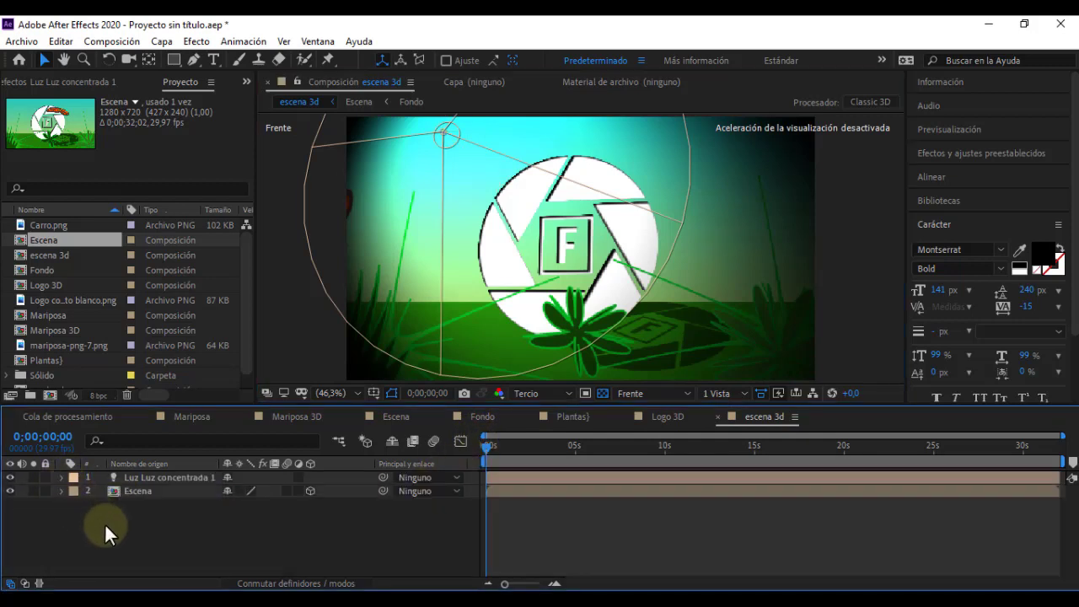
left_click(157, 493)
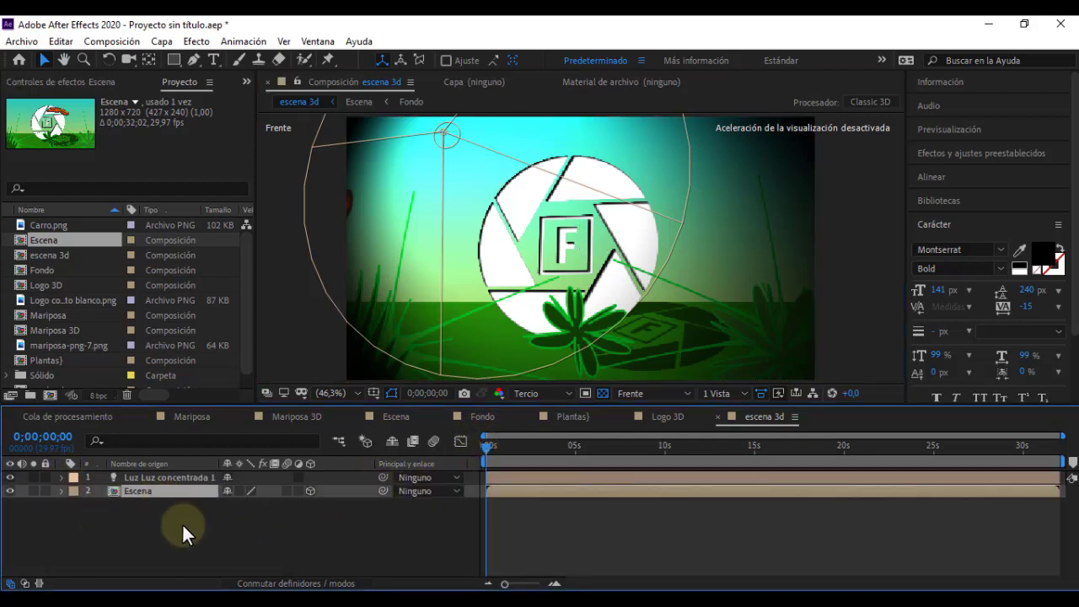
left_click(182, 523)
left_click_drag(499, 447, 645, 455)
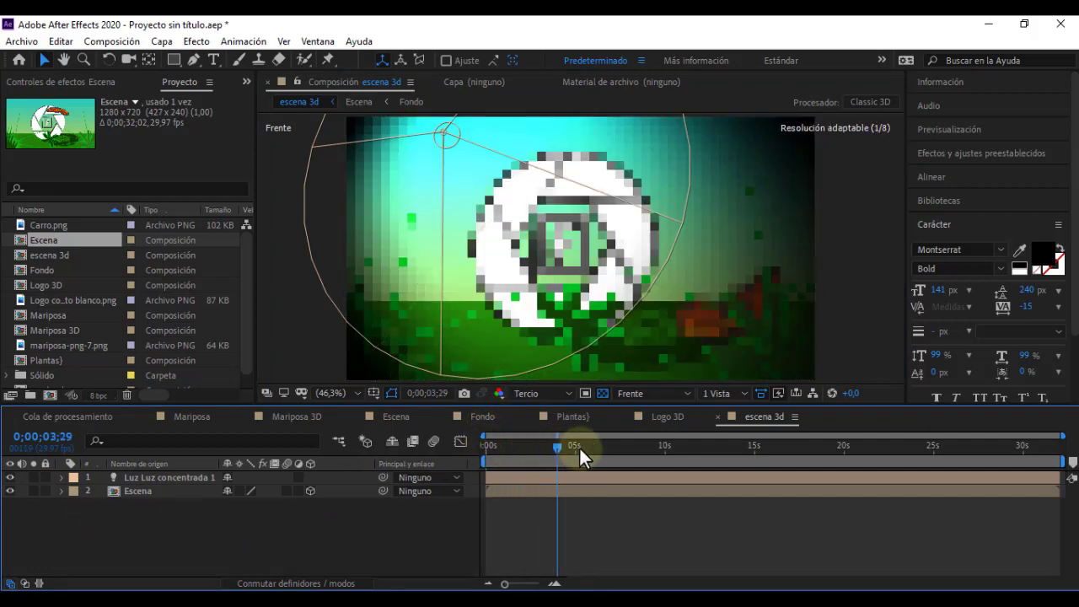